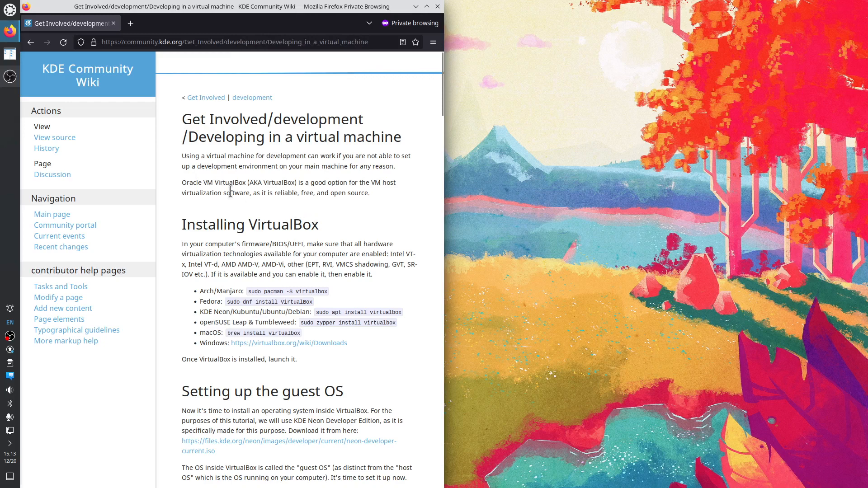
Read the VirtualBox guide, highlighting 'Oracle VM VirtualBox' and 'KDE Neon Developer Edition'
left_click_drag(182, 182, 245, 183)
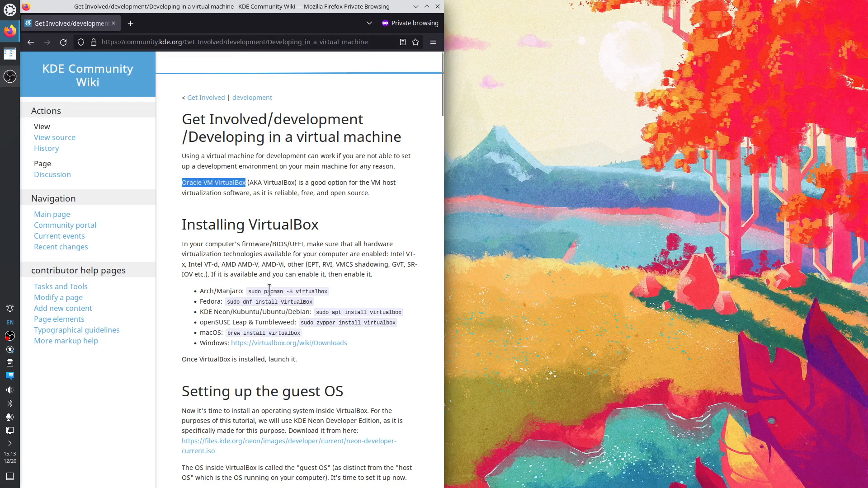
scroll(248, 293, "down", 2)
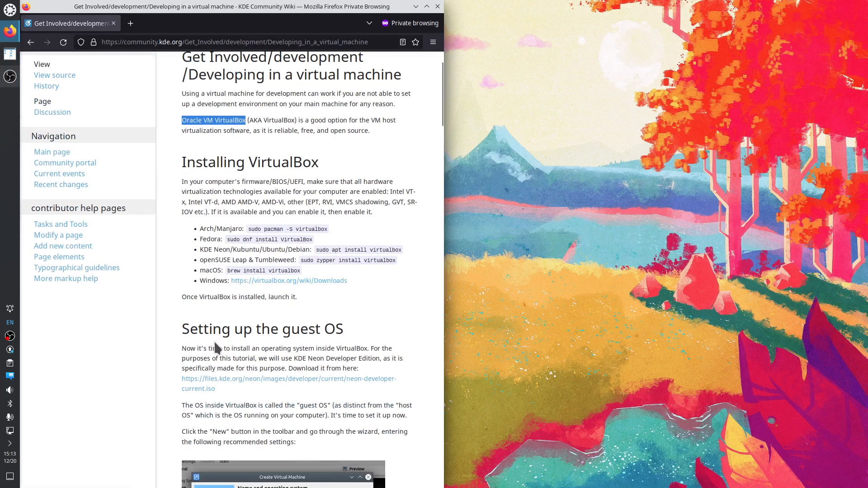
scroll(244, 332, "down", 4)
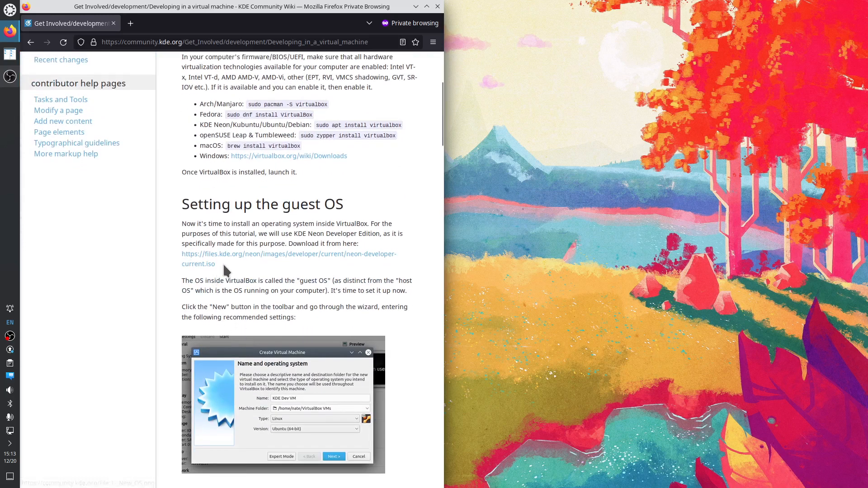
left_click_drag(228, 270, 198, 244)
left_click(313, 242)
left_click_drag(294, 233, 379, 233)
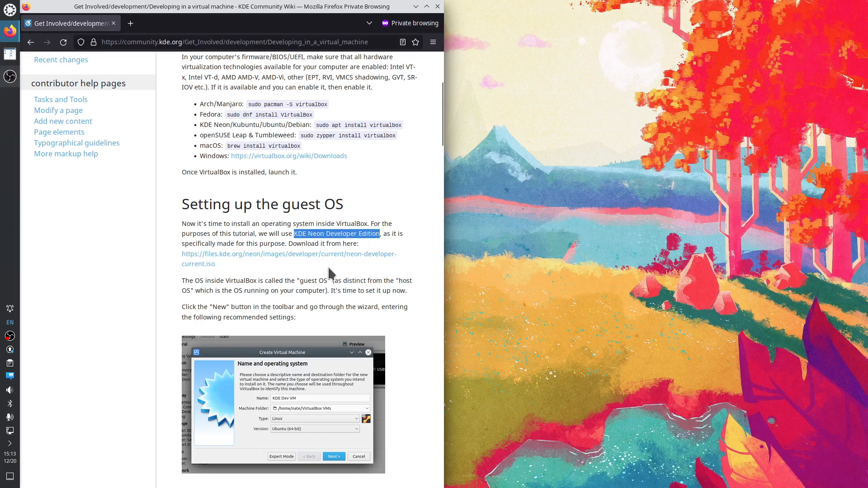
scroll(311, 322, "down", 2)
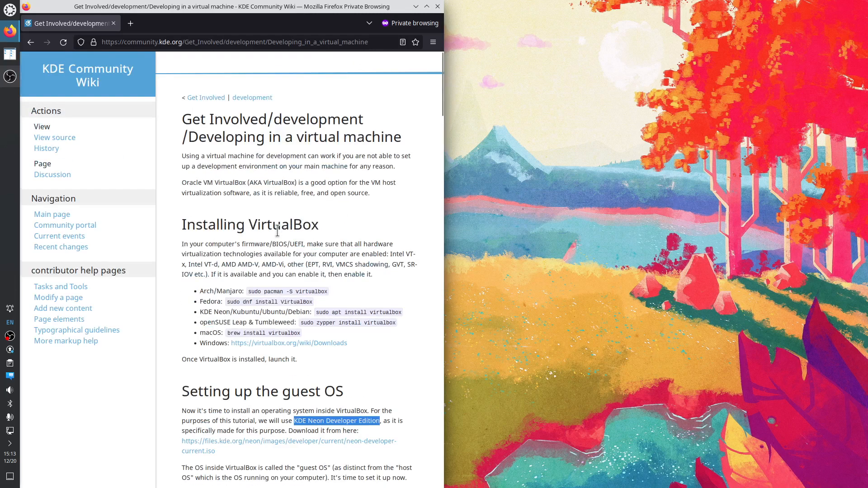
scroll(277, 231, "up", 8)
left_click(244, 183)
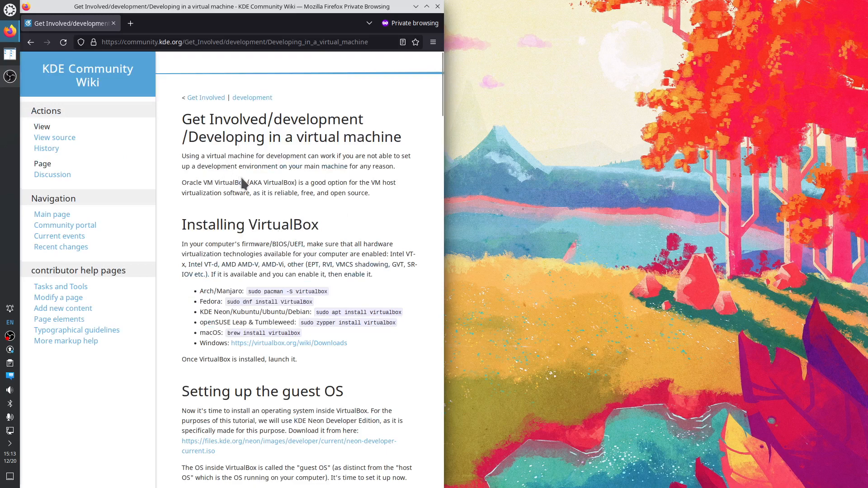
Load kde.org in a new private tab and briefly visit the KDE developer site
key("ctrl+t")
type("kde.org/")
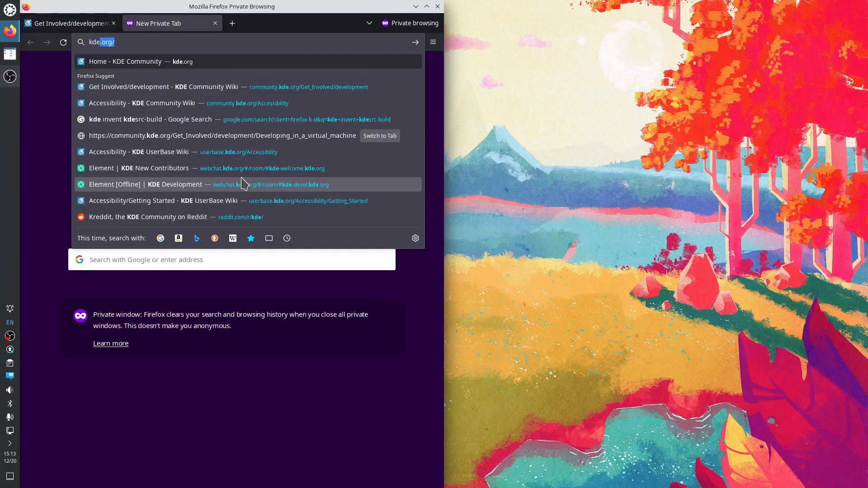
key("Return")
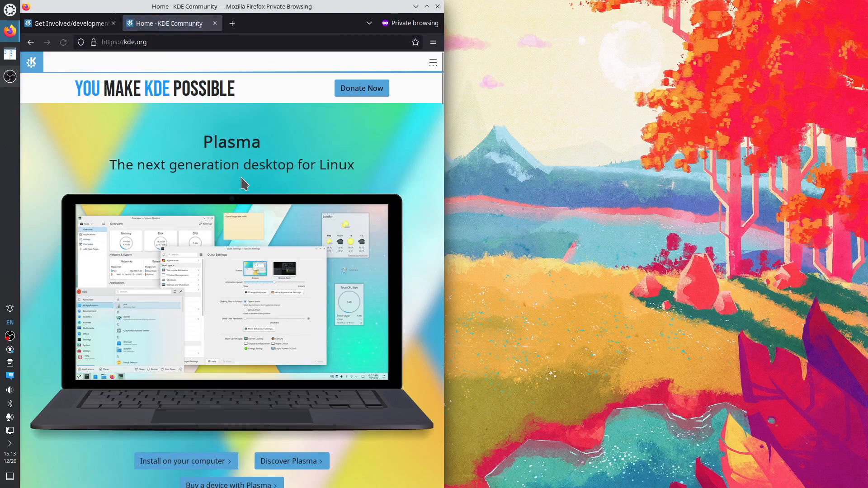
left_click(432, 63)
left_click(52, 107)
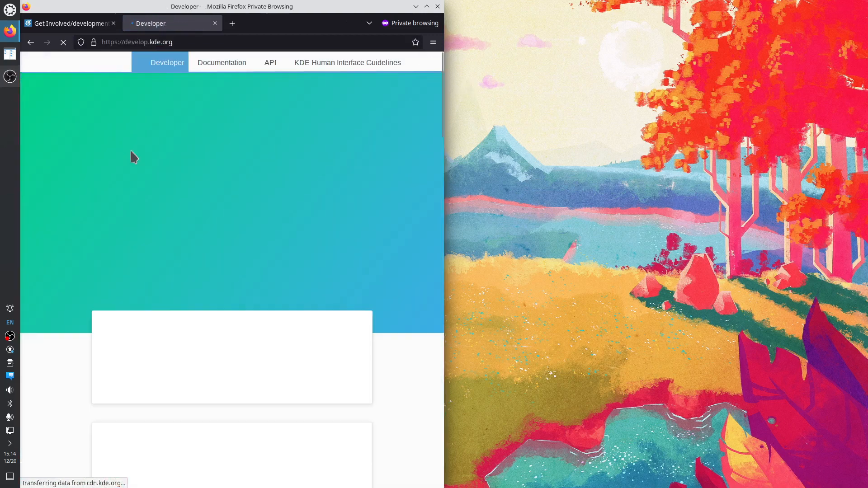
left_click(32, 47)
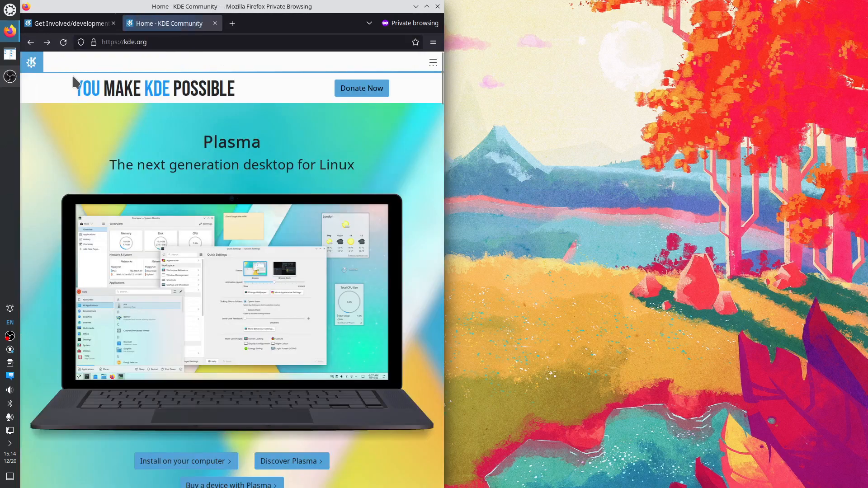
Follow Get Involved to the wiki's Development section and its becoming-a-KDE-developer page
left_click(432, 64)
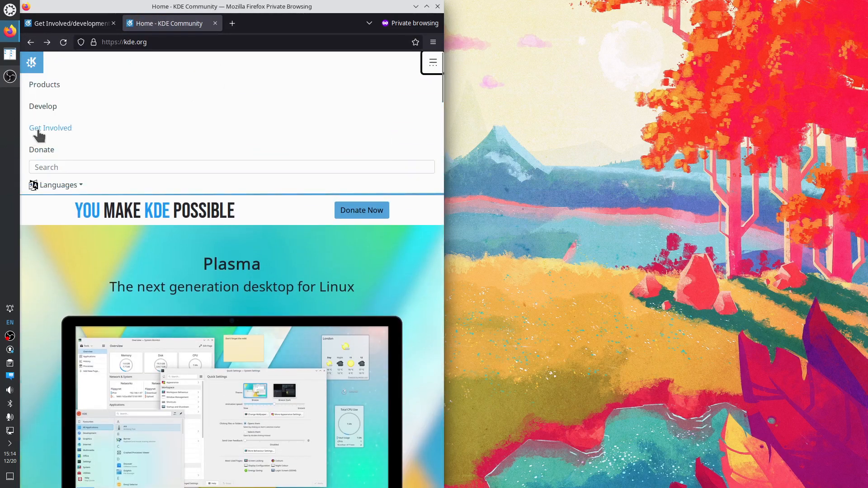
left_click(41, 130)
scroll(229, 256, "down", 5)
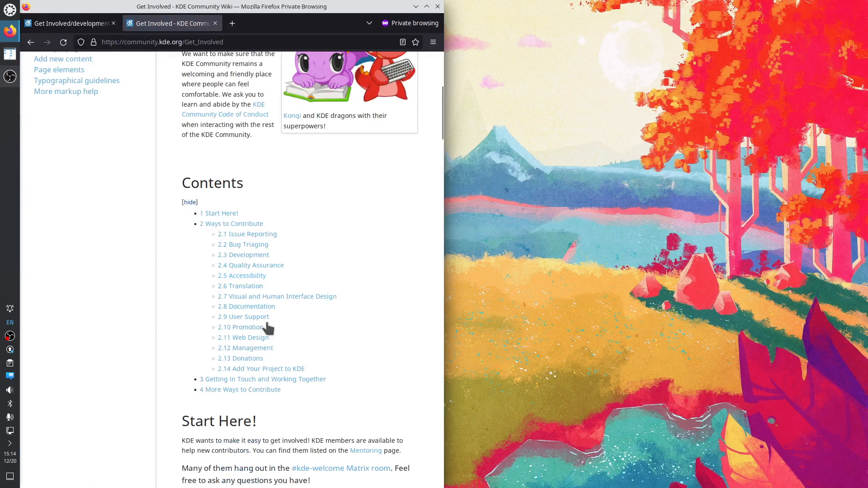
left_click(253, 259)
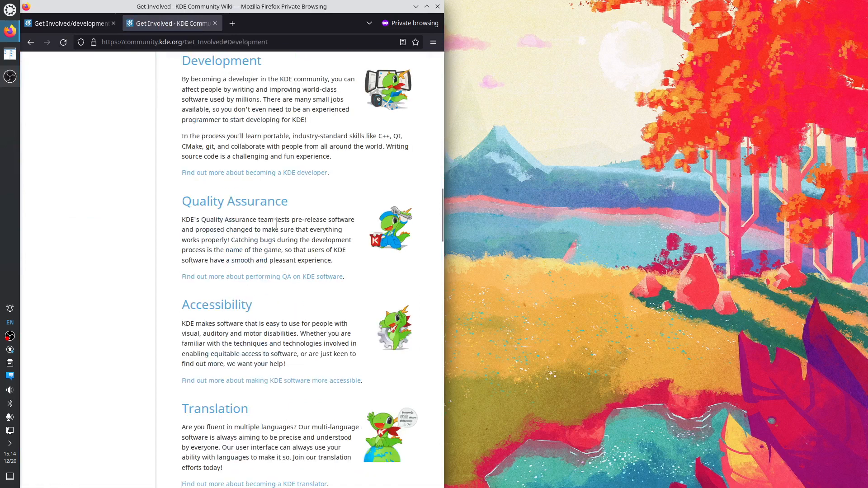
left_click(271, 172)
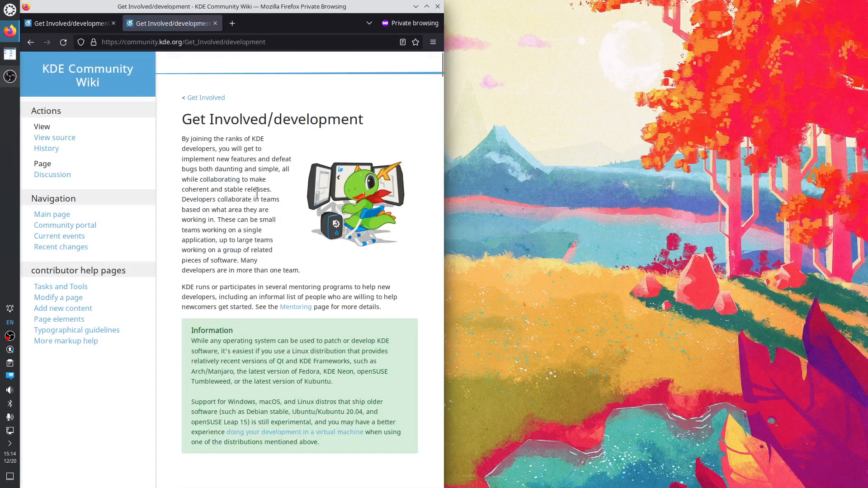
Search the development page for 'virtu' and briefly highlight the Information box text
key("ctrl+f")
type("virtu")
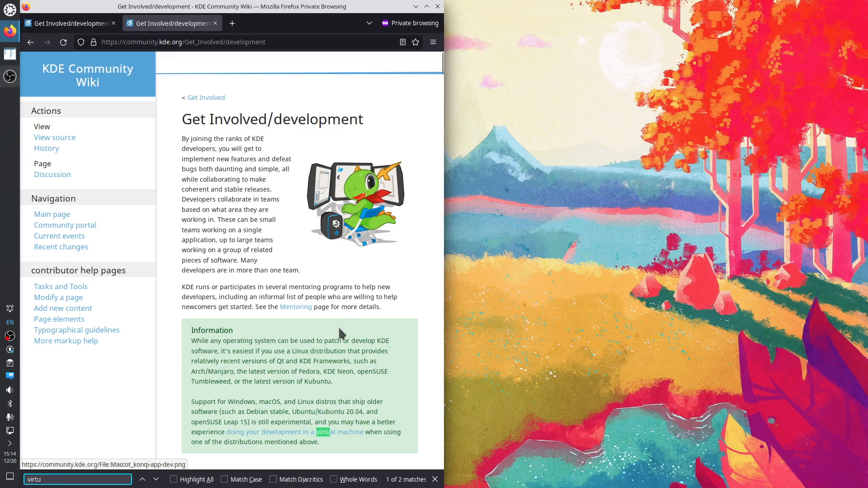
scroll(319, 391, "down", 3)
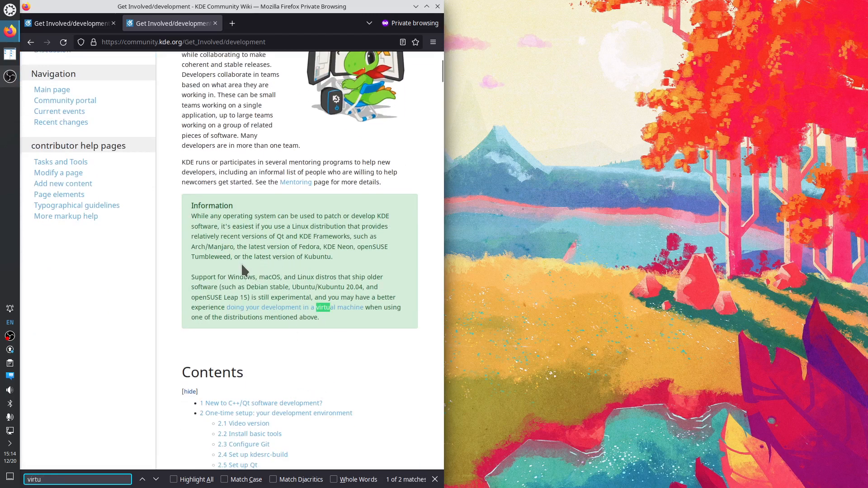
left_click_drag(191, 204, 214, 318)
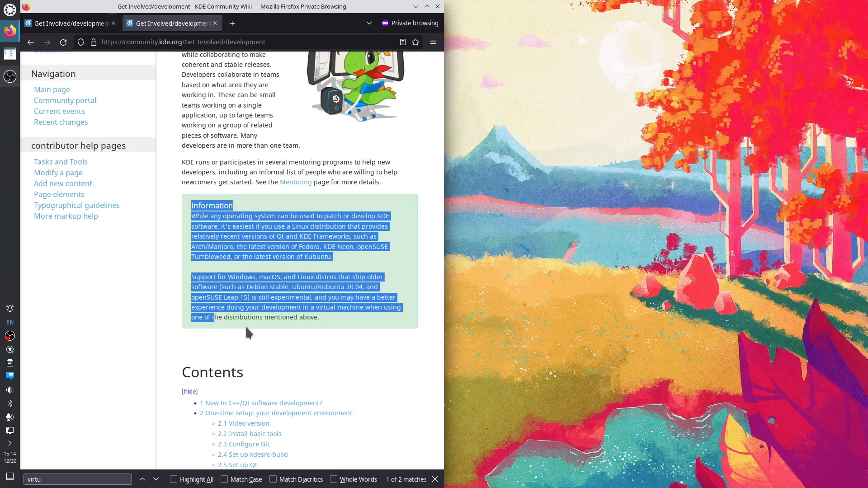
left_click(312, 317)
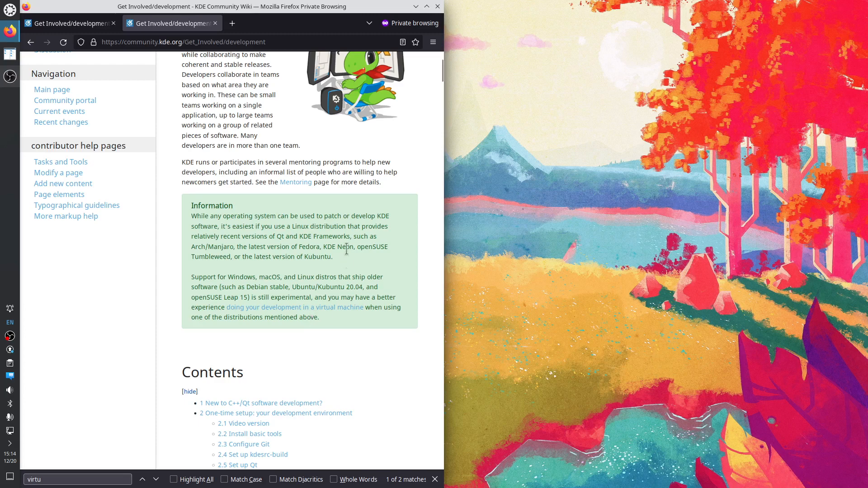
left_click_drag(276, 236, 288, 234)
left_click(313, 254)
left_click_drag(192, 246, 206, 247)
left_click(357, 246)
left_click_drag(357, 246, 231, 257)
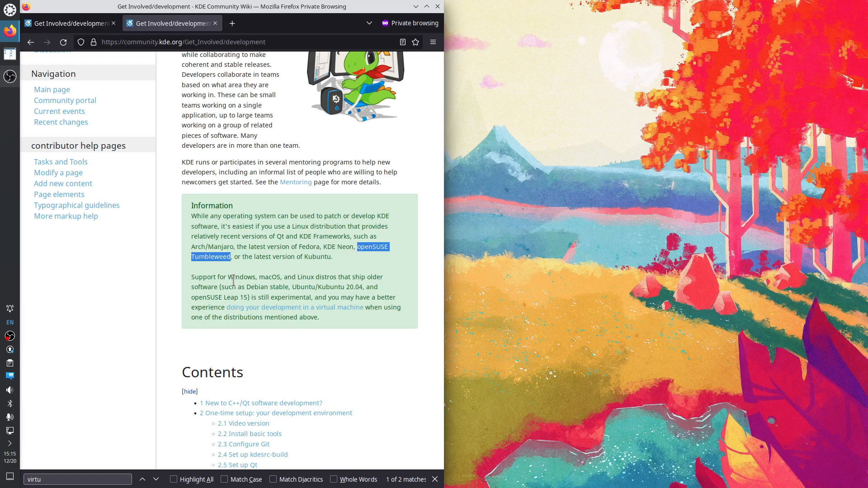
left_click(300, 255)
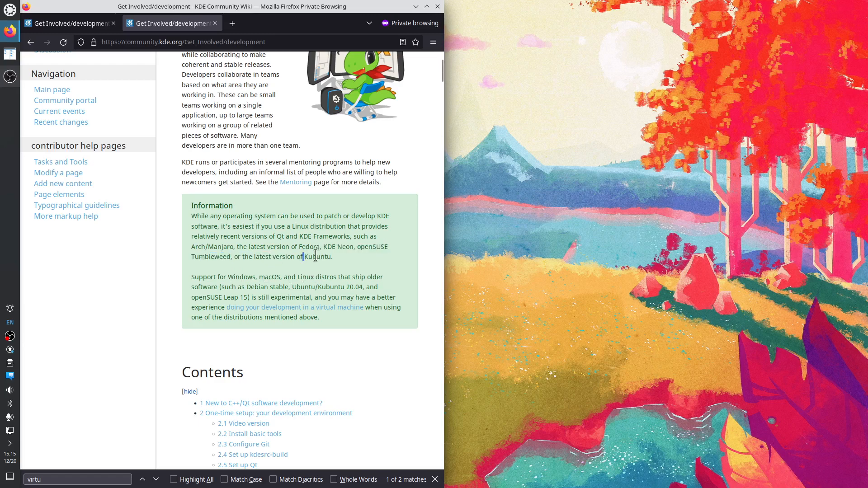
left_click_drag(304, 256, 353, 247)
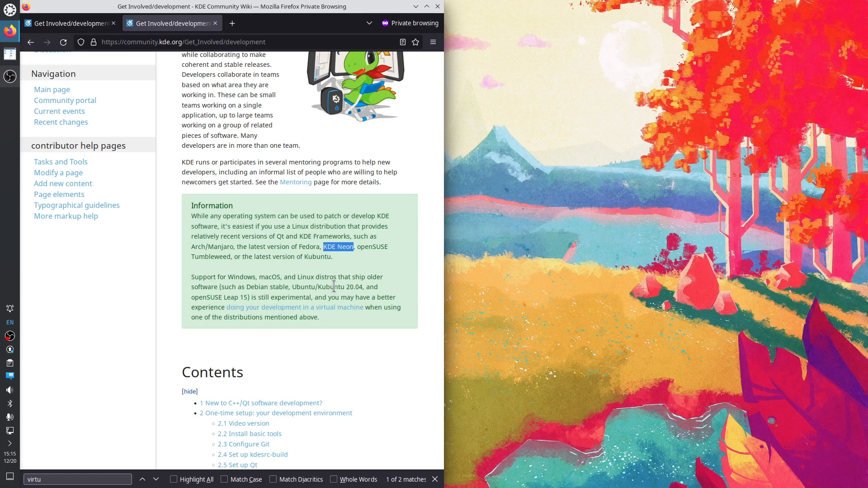
left_click_drag(202, 237, 355, 262)
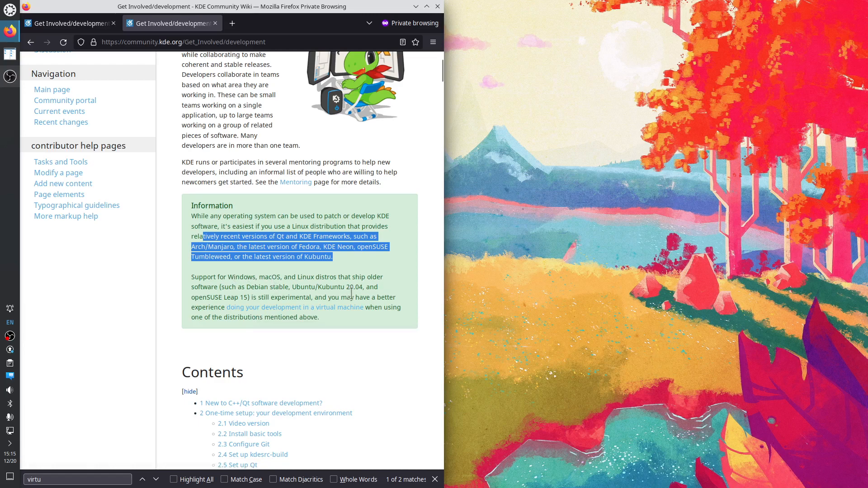
left_click_drag(297, 277, 359, 287)
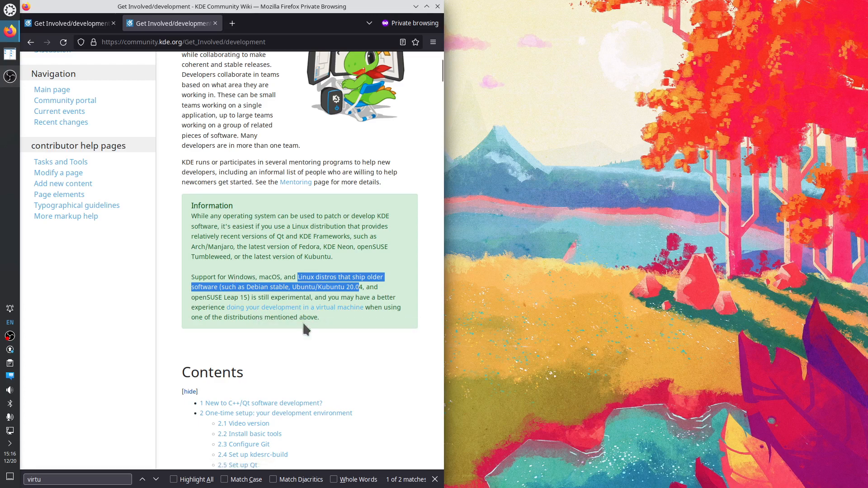
Select 'macOS' and 'Windows' in the Support paragraph, then close the find bar
scroll(292, 316, "down", 2)
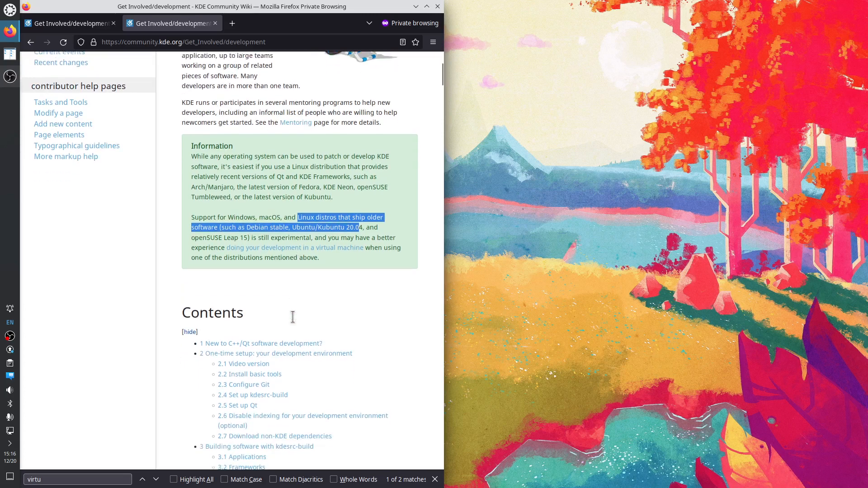
left_click(280, 212)
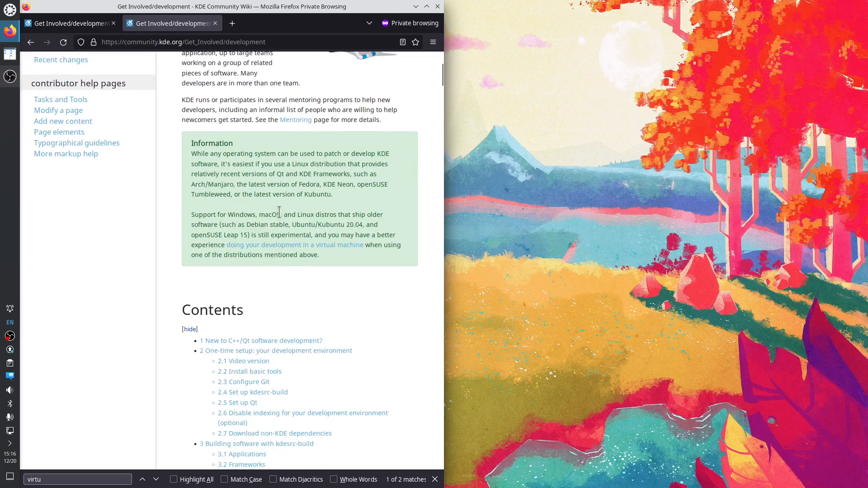
left_click_drag(224, 246, 292, 214)
double_click(270, 214)
double_click(241, 214)
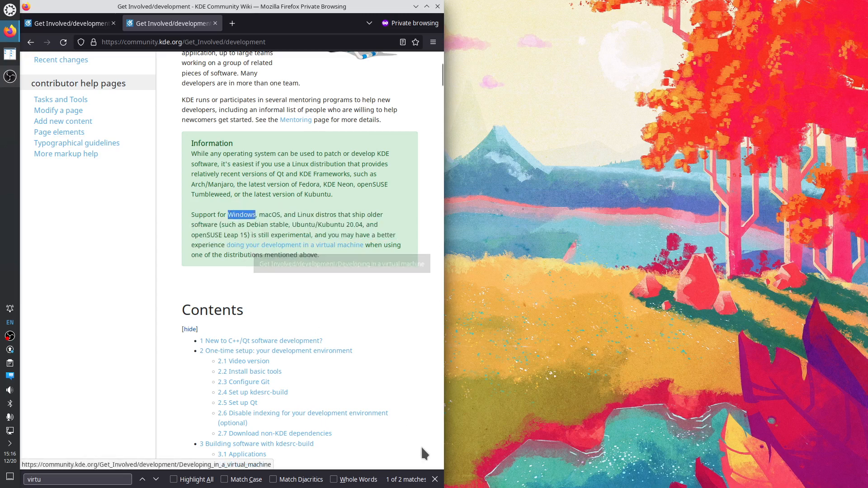
left_click(435, 479)
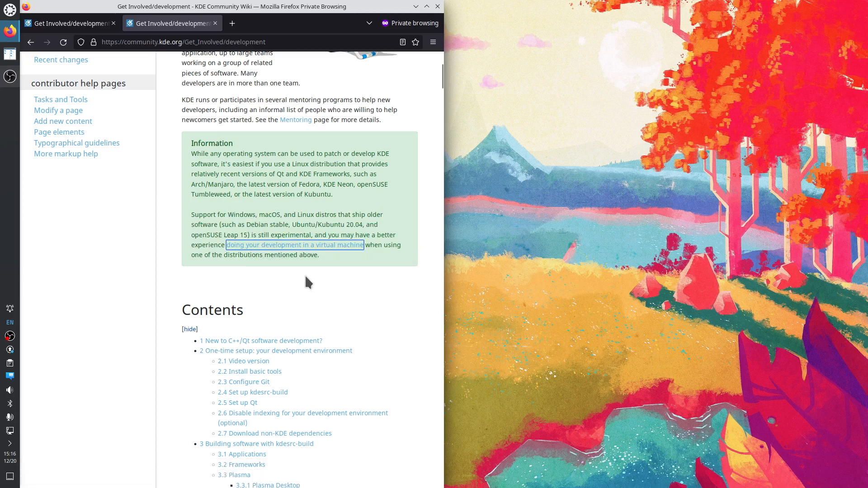
left_click(282, 247)
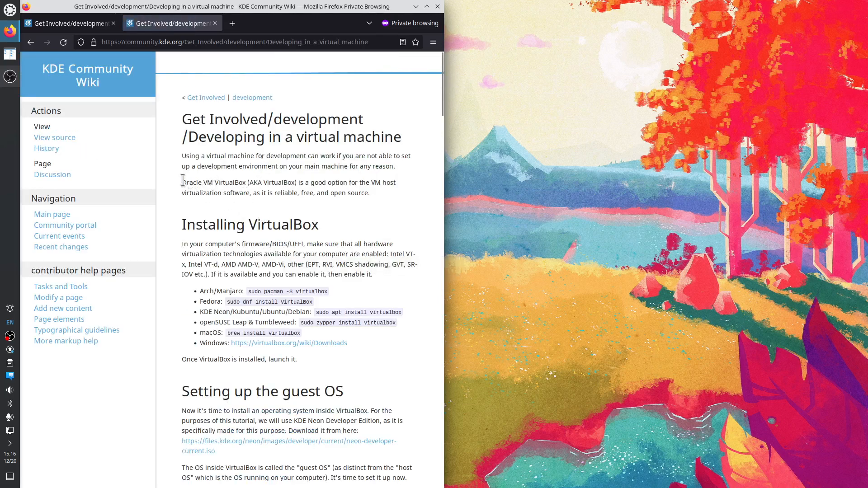
left_click_drag(182, 182, 273, 193)
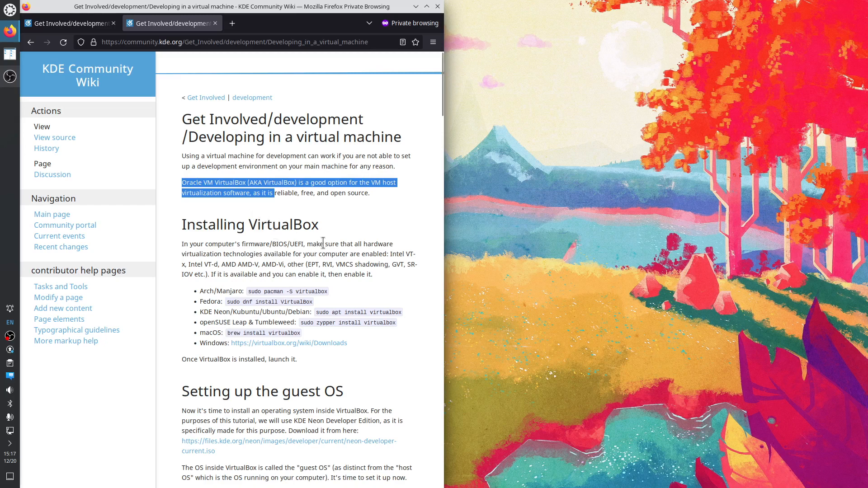
left_click(350, 290)
scroll(351, 290, "down", 5)
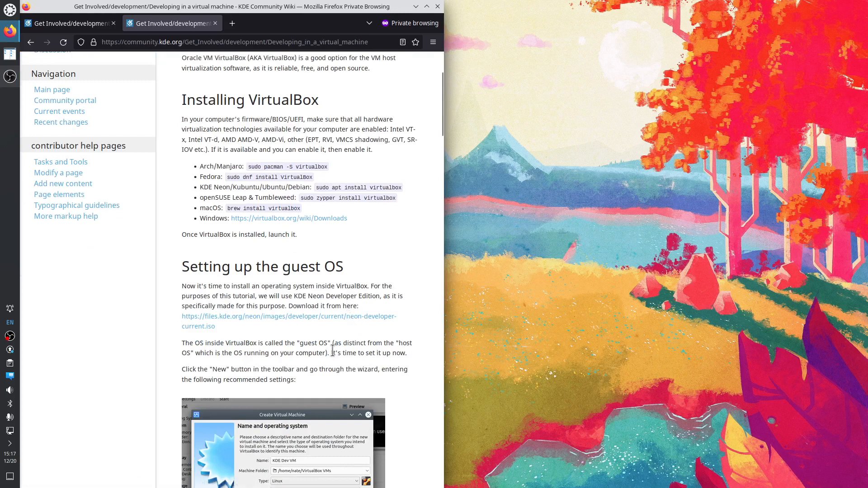
left_click_drag(334, 343, 327, 353)
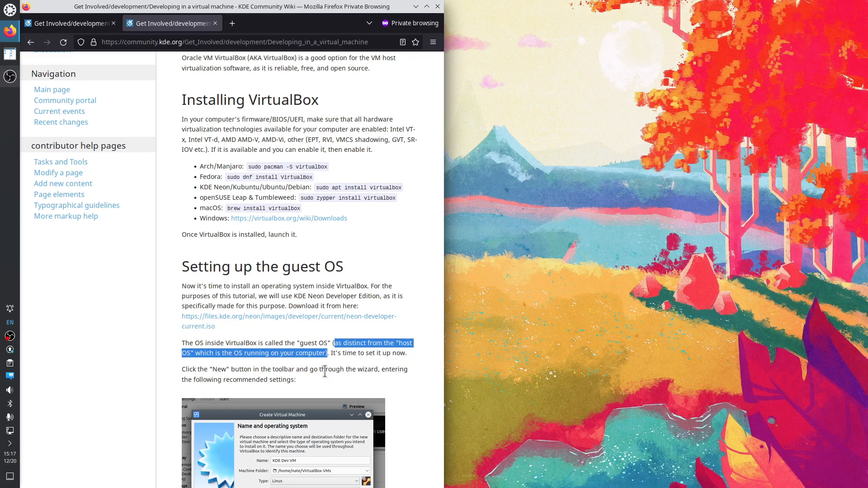
left_click_drag(295, 295, 376, 296)
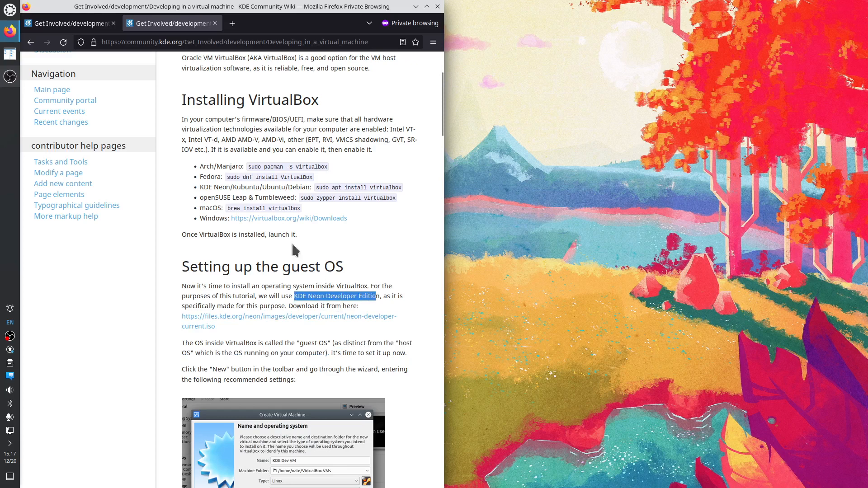
left_click_drag(181, 100, 367, 151)
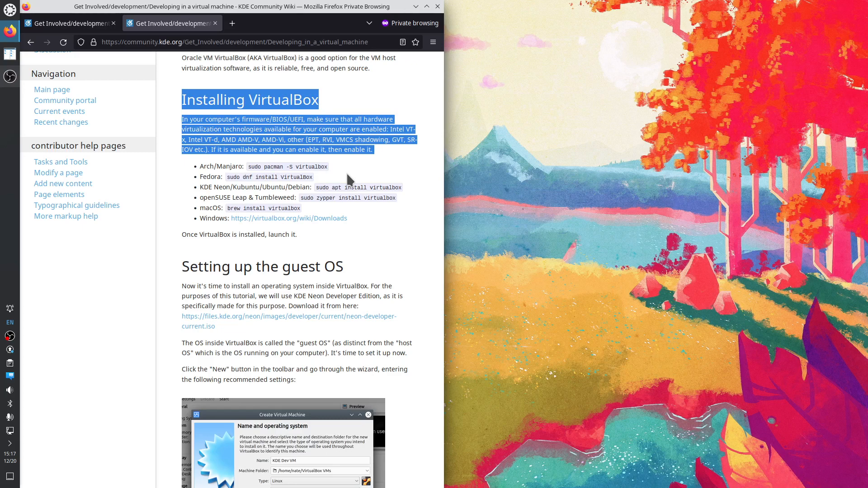
left_click(311, 122)
left_click_drag(242, 119, 303, 117)
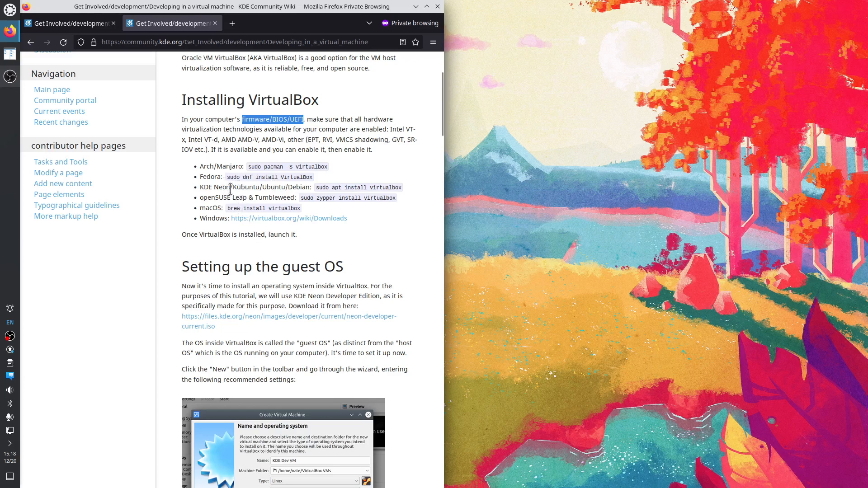
double_click(254, 186)
left_click(331, 199)
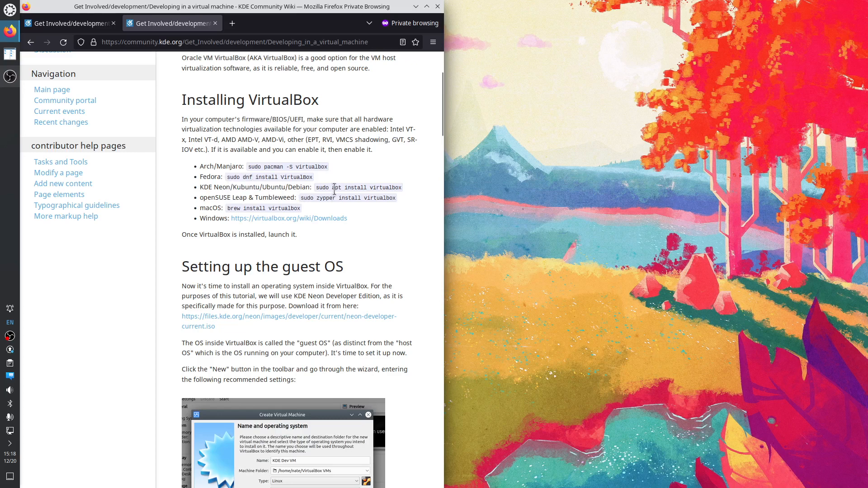
Launch Konsole, tile it to the top-right quarter, and become root with sudo su
left_click(8, 12)
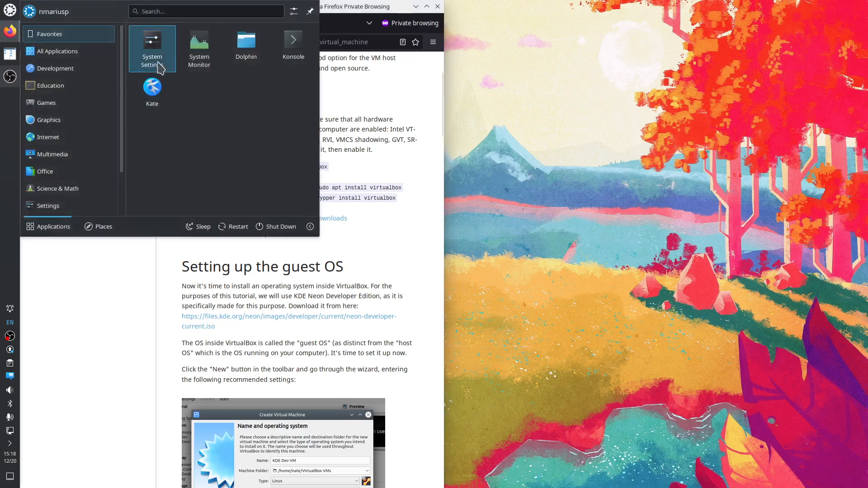
left_click(287, 44)
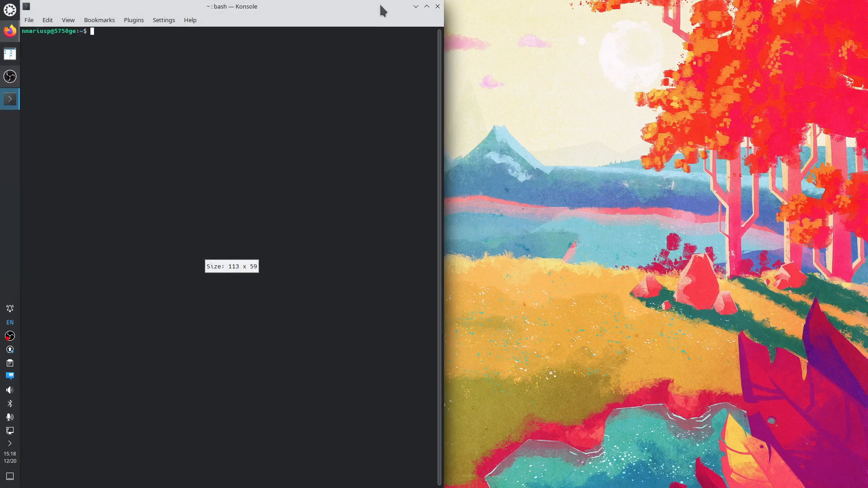
key("super+Right")
key("super+Up")
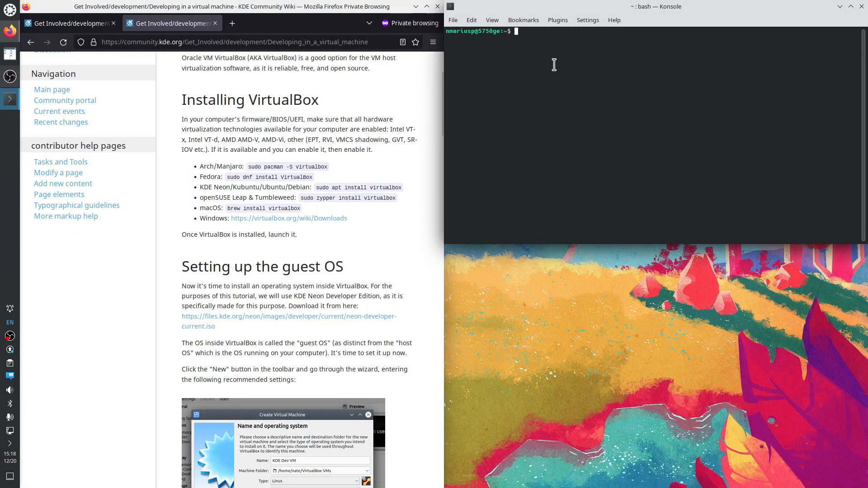
type("sudo su")
key("Return")
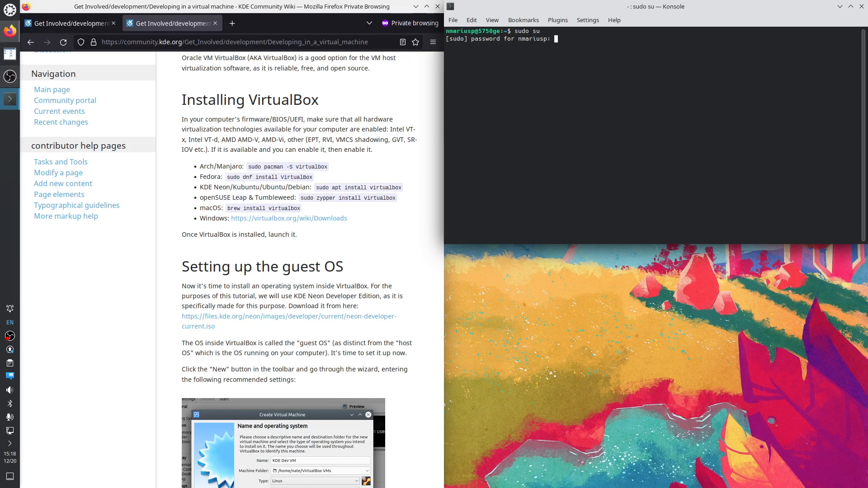
key("Return")
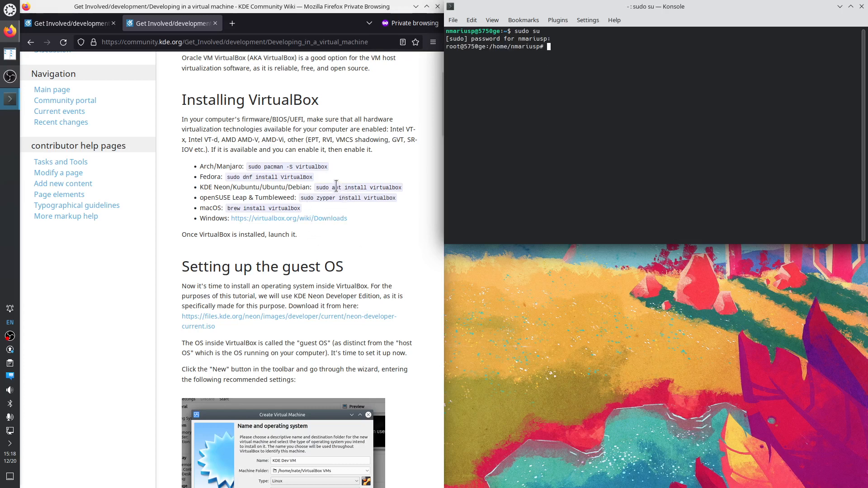
Copy 'apt install virtualbox' from the guide and run it as a simulated install with -s
left_click_drag(331, 187, 402, 187)
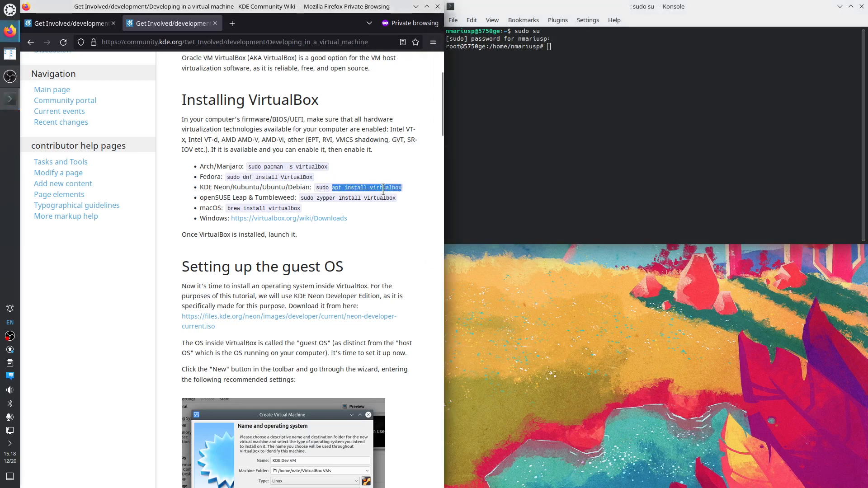
right_click(382, 189)
left_click(400, 204)
right_click(576, 72)
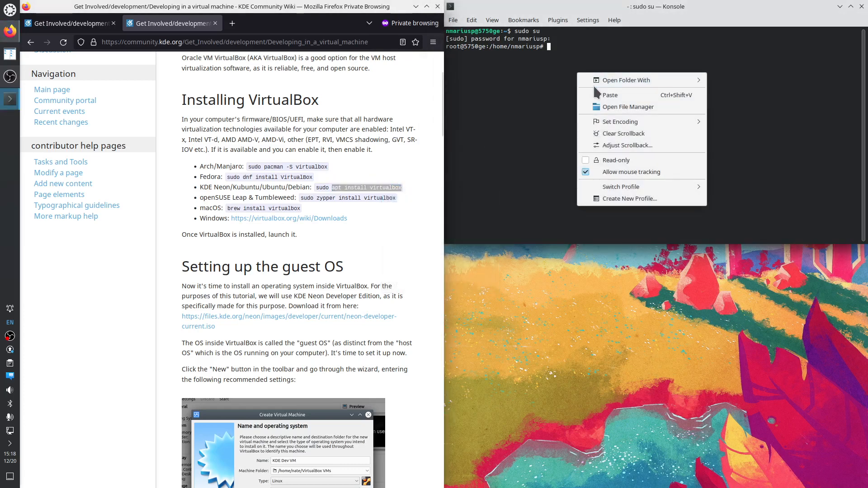
left_click(601, 94)
key("Home")
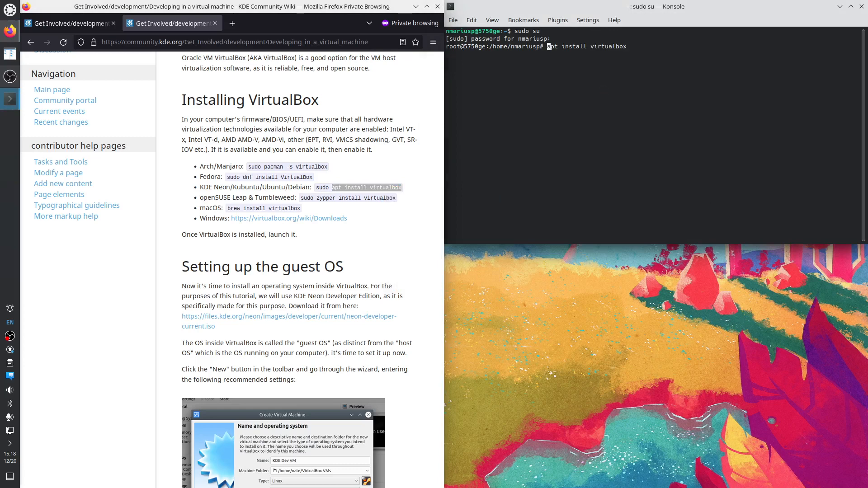
key("Right")
key("Right")
key("Right")
type("-s")
key("Return")
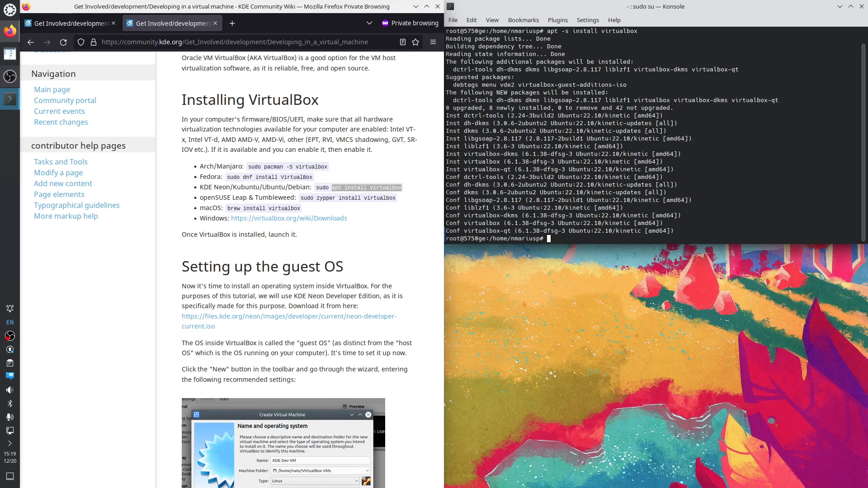
Rerun the command without -s to really install VirtualBox, confirming with Y
key("Up")
key("Home")
key("Right")
key("Right")
key("Right")
key("Delete")
key("Delete")
key("Delete")
key("Return")
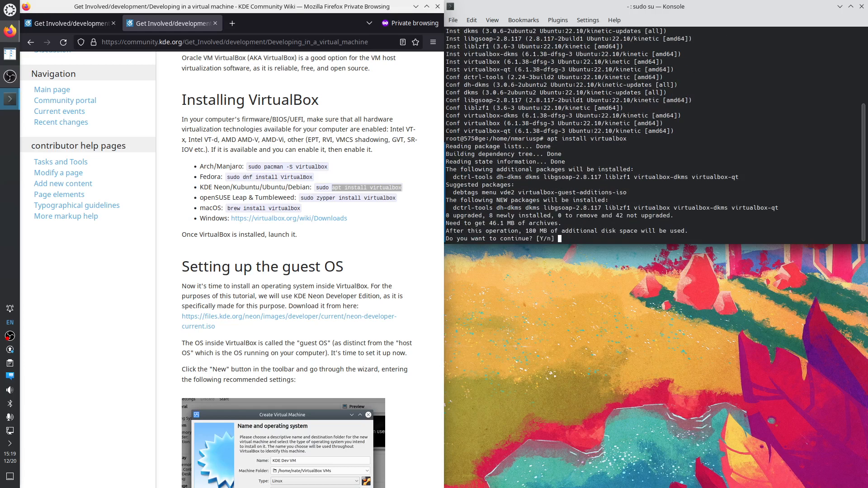
key("Return")
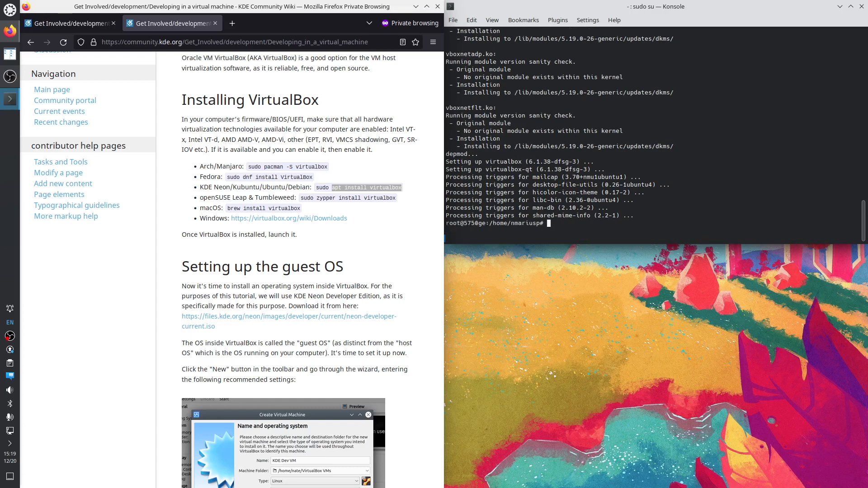
Search the launcher for 'virt', then review the VirtualBox kernel module build output
left_click(9, 8)
type("v")
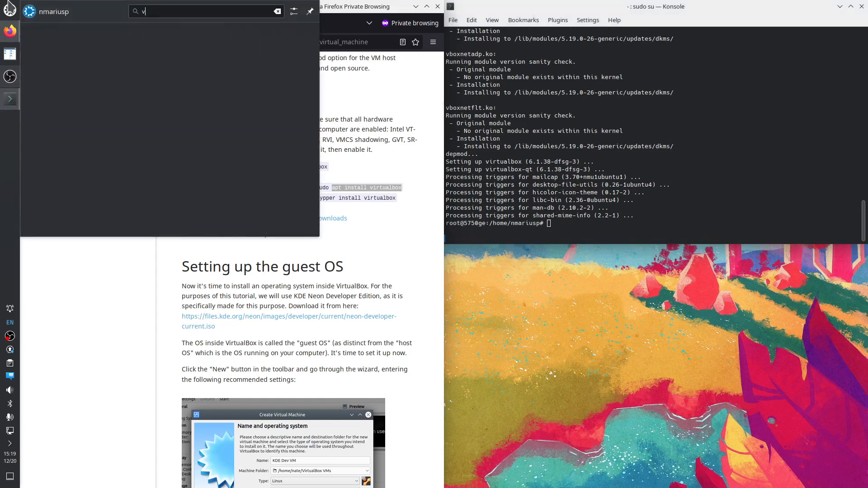
type("irt")
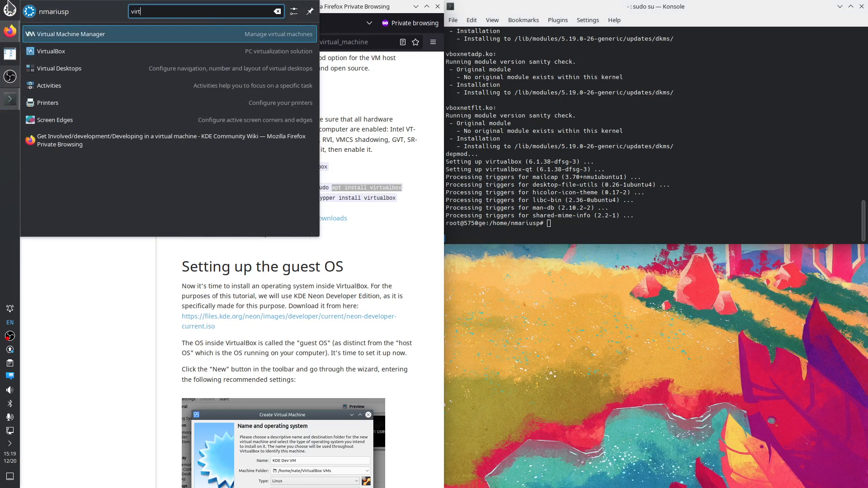
left_click(9, 8)
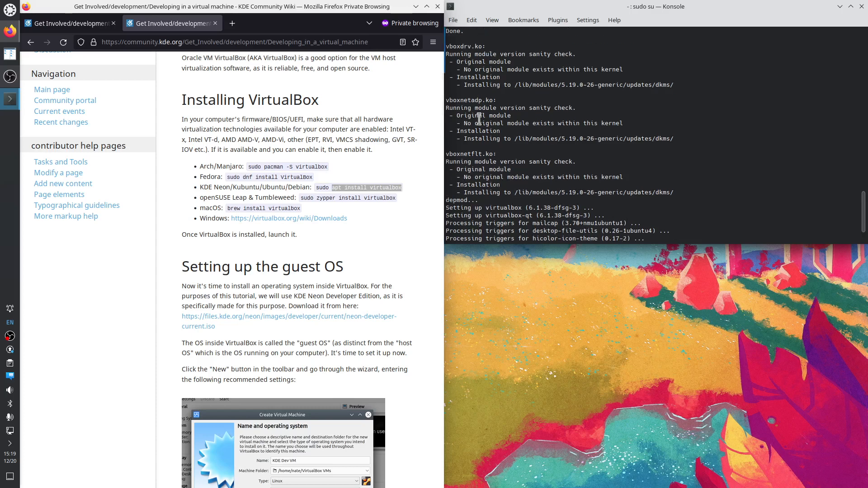
scroll(463, 101, "up", 2)
left_click_drag(460, 100, 585, 191)
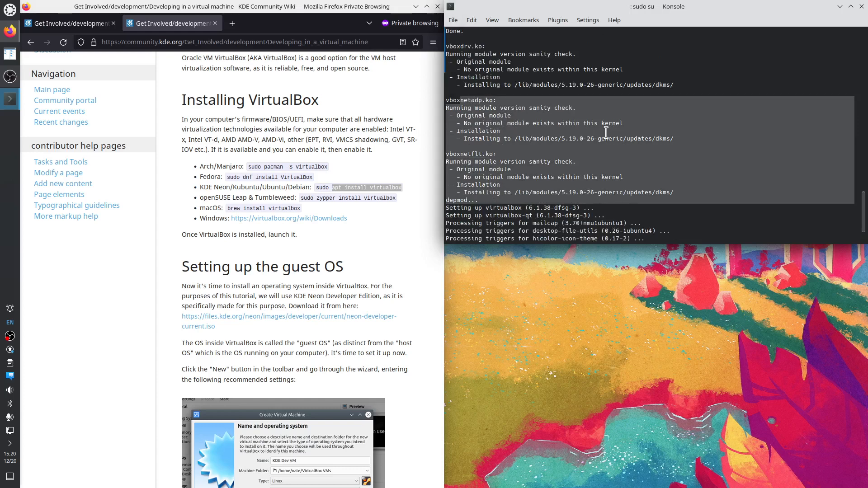
scroll(575, 127, "up", 2)
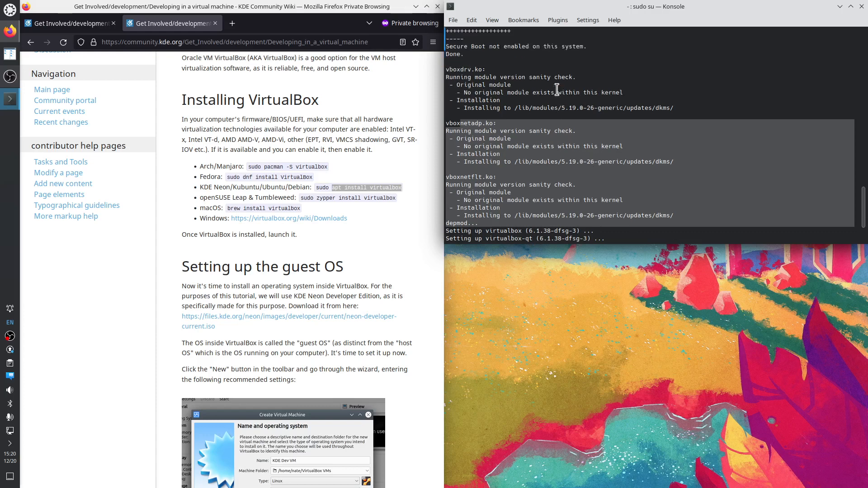
scroll(489, 209, "down", 2)
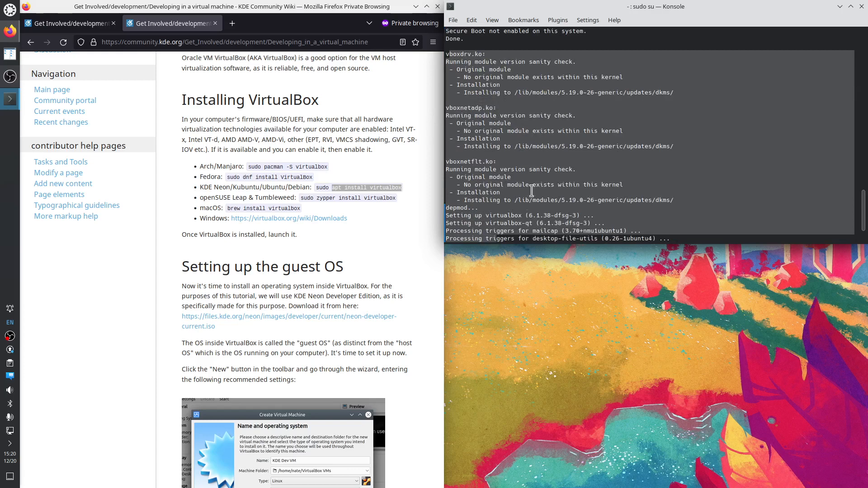
scroll(532, 189, "up", 8)
scroll(531, 189, "up", 5)
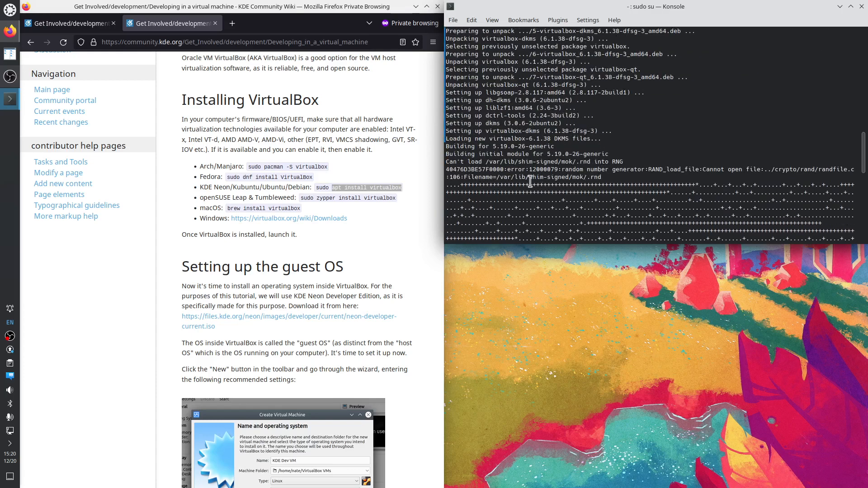
scroll(495, 183, "down", 1)
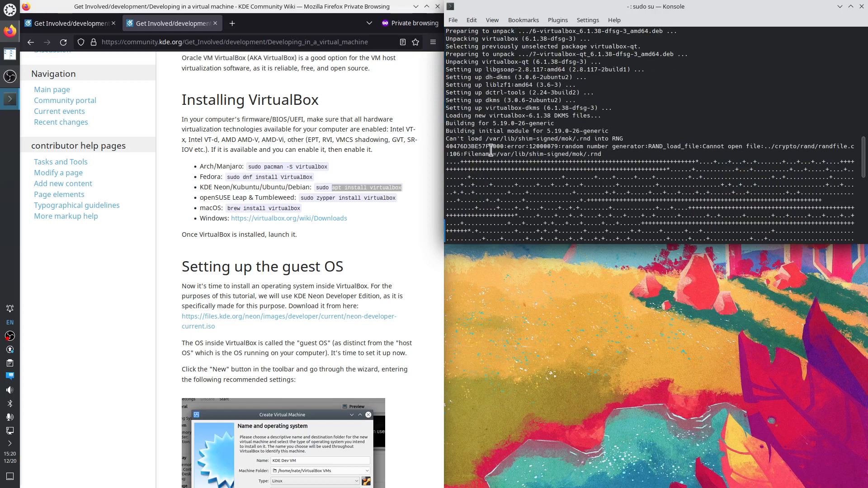
left_click_drag(450, 131, 506, 241)
left_click(534, 205)
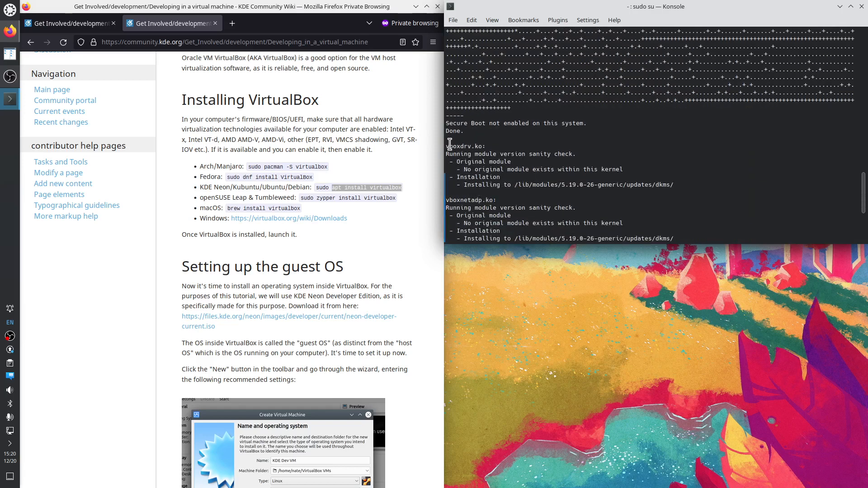
Highlight the vboxdrv install lines through depmod, then exit the root shell with Ctrl+D
left_click_drag(449, 146, 488, 237)
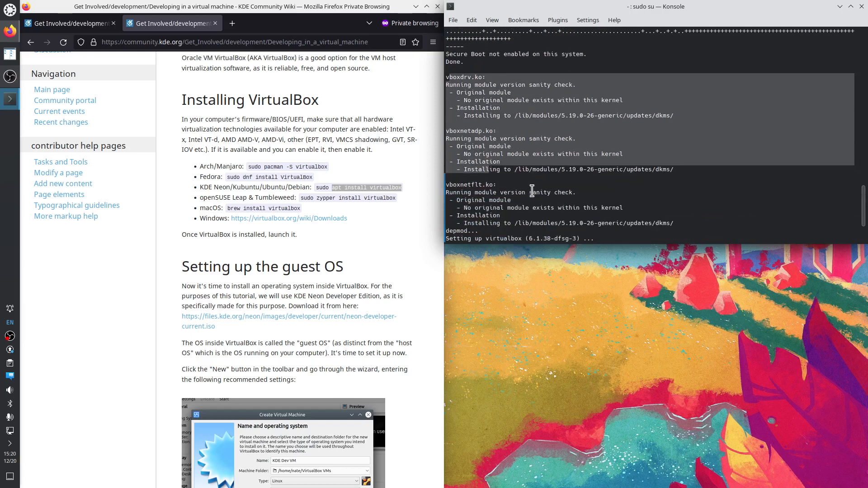
left_click_drag(480, 231, 455, 76)
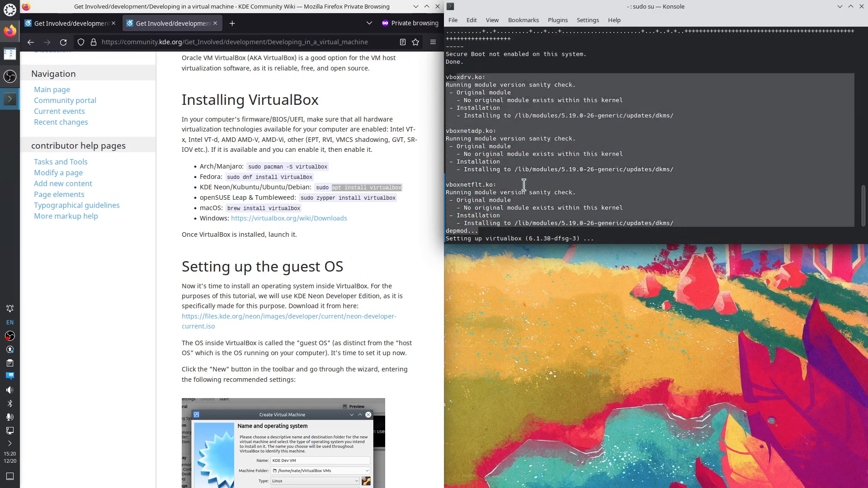
left_click(559, 223)
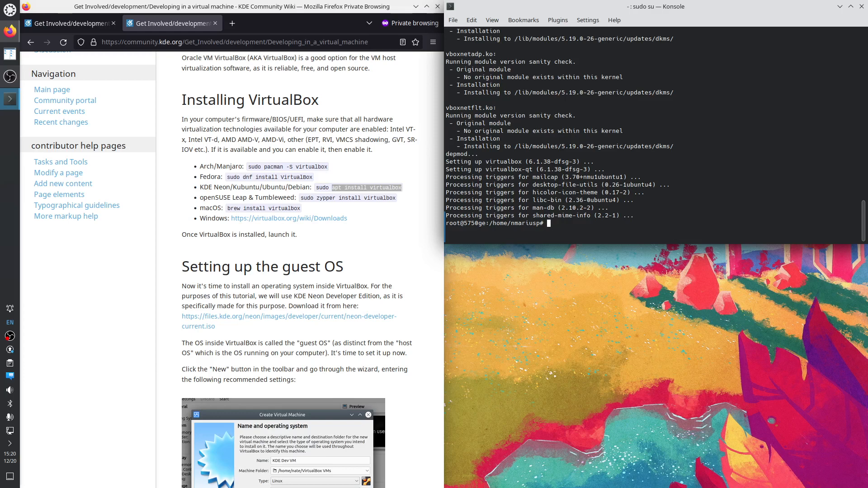
key("ctrl+d")
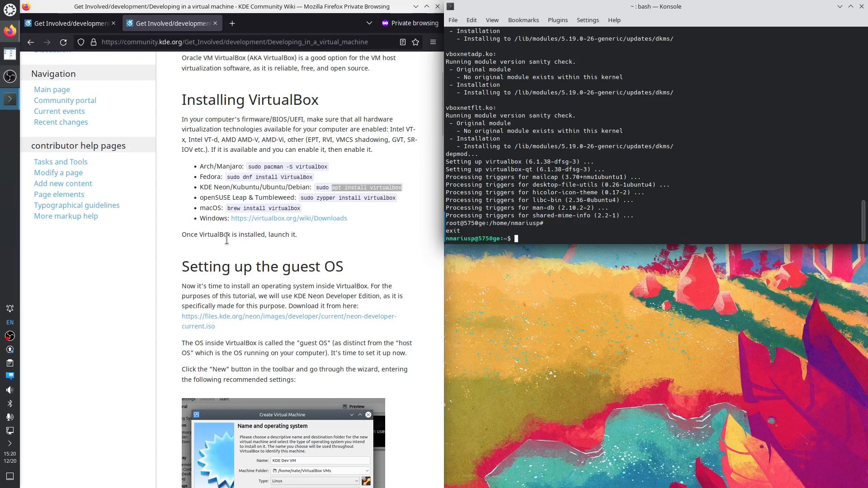
Launch VirtualBox by searching 'vir' in the application launcher
left_click(9, 11)
type("vir")
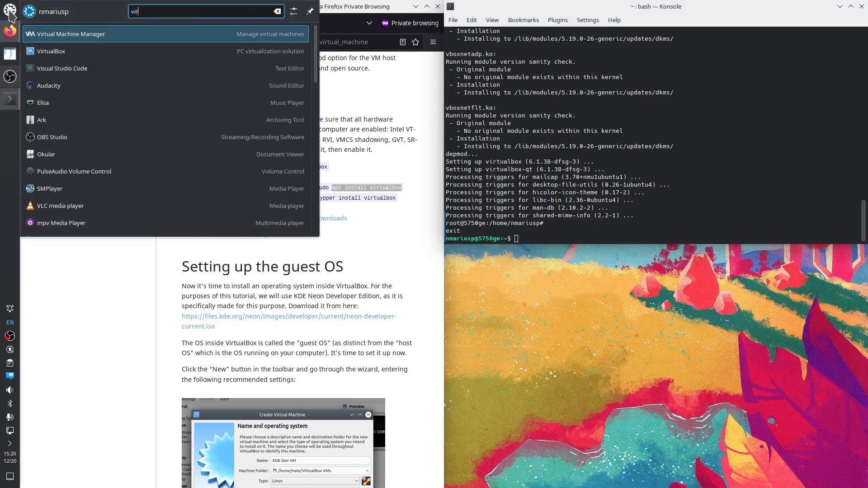
key("Down")
key("Return")
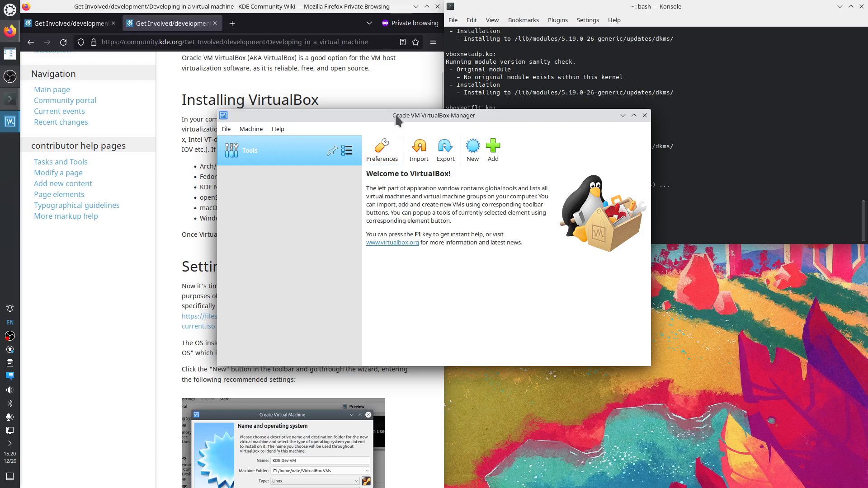
Snap Firefox to the right half and move the VirtualBox Manager to the left
key("alt+Tab")
key("super+Right")
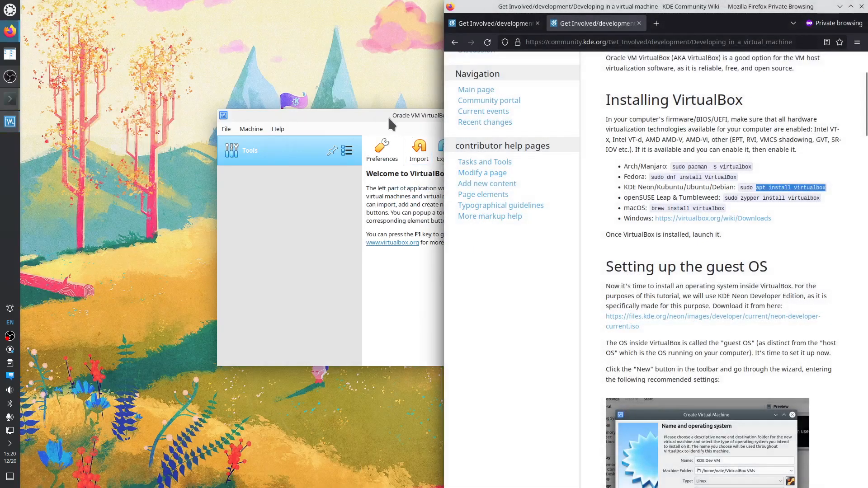
left_click_drag(389, 117, 192, 99)
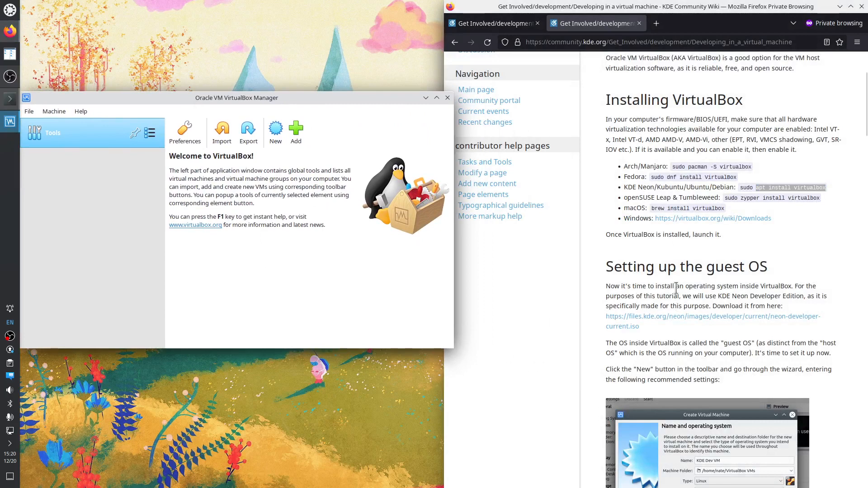
left_click_drag(631, 267, 750, 307)
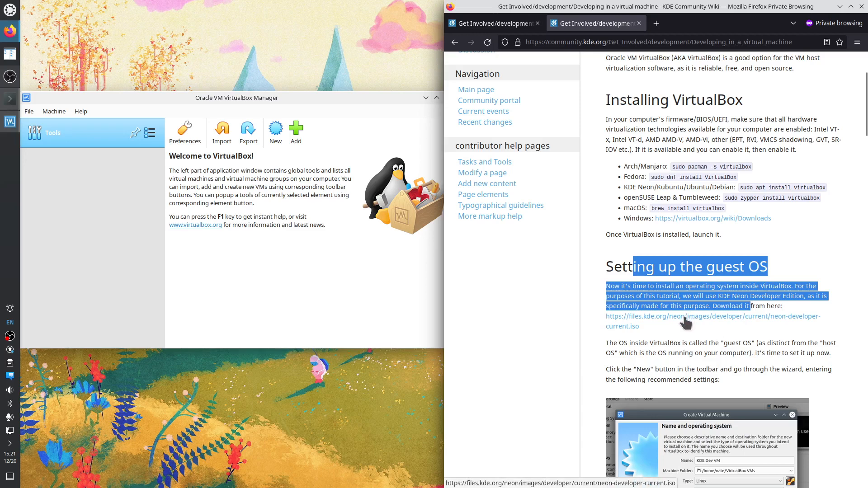
Save neon-developer-20221219-1604.iso into the q4 > 12_20 folder and dismiss the downloads panel
right_click(685, 322)
left_click(697, 327)
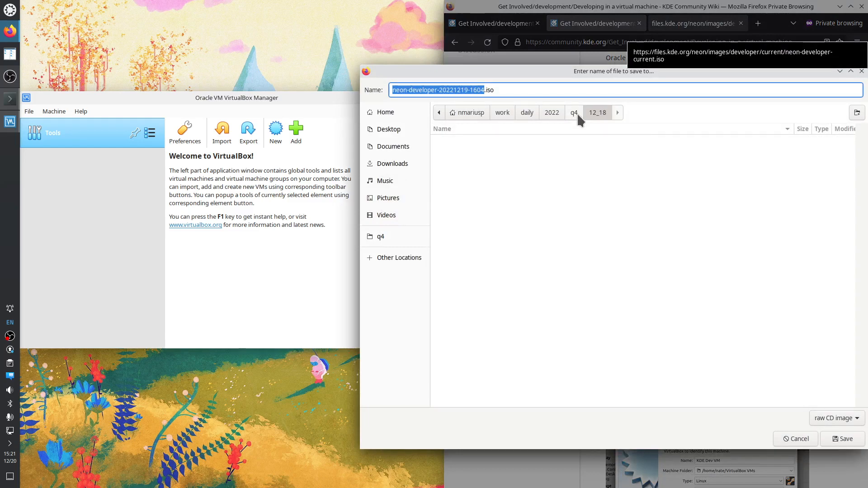
left_click(575, 112)
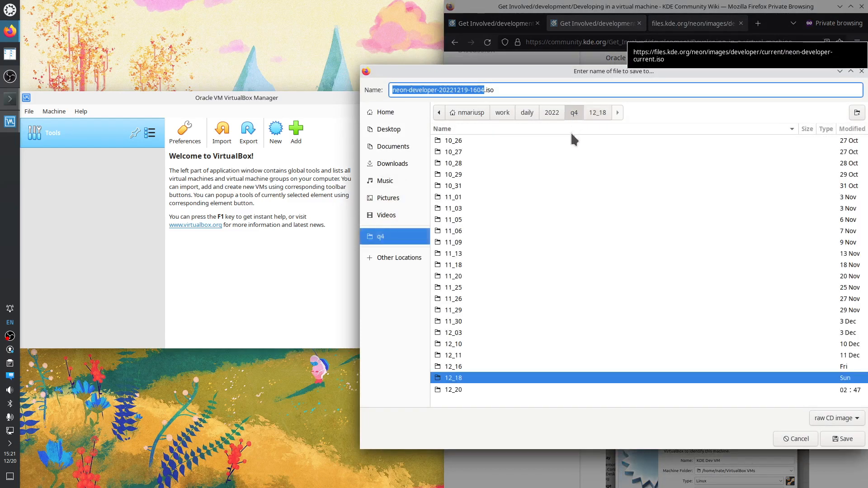
double_click(452, 390)
left_click(842, 439)
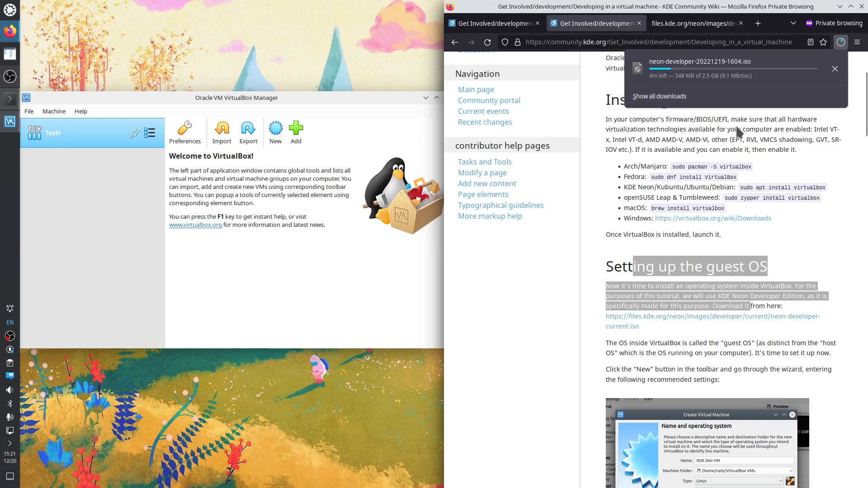
left_click(737, 136)
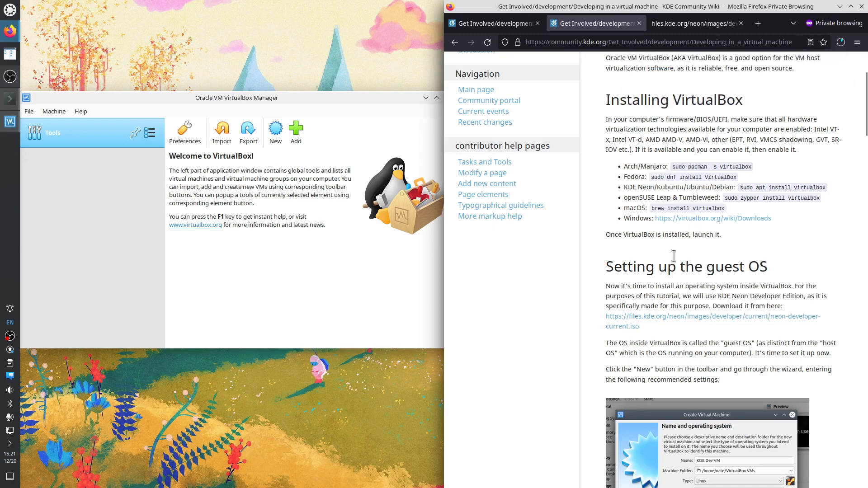
Narrow the VirtualBox Manager window and return to it via a 'virt' launcher search
left_click(379, 96)
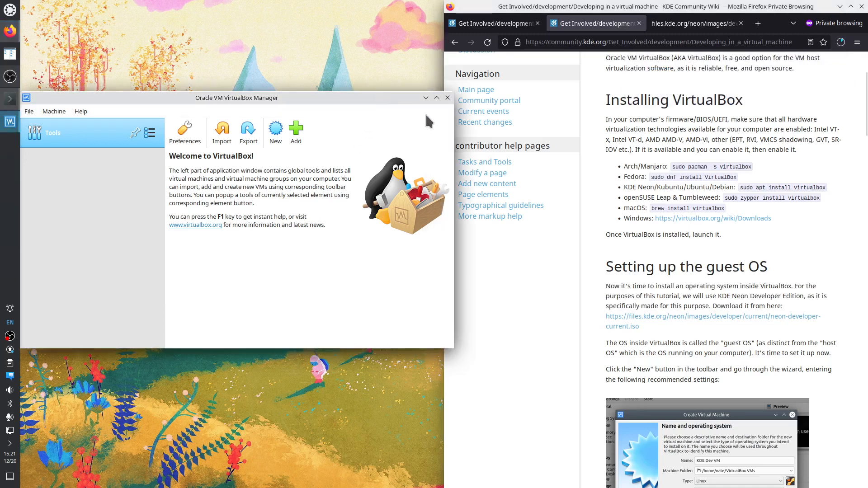
left_click_drag(460, 140, 448, 140)
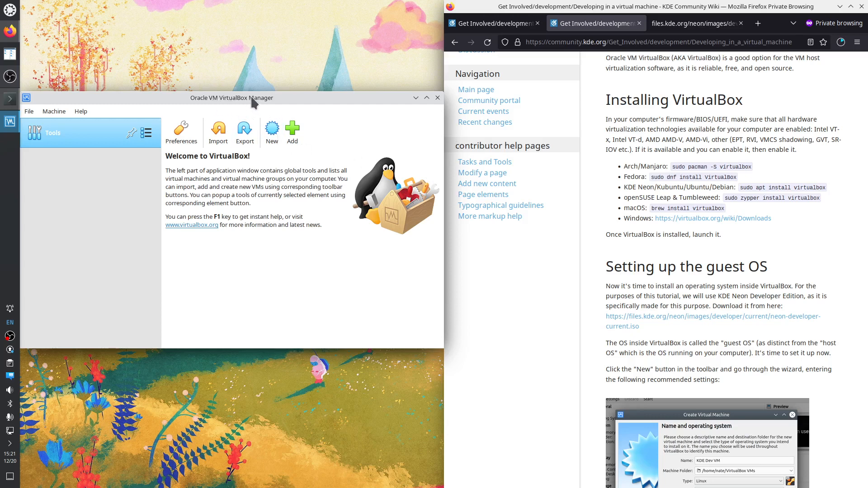
left_click(10, 10)
type("v")
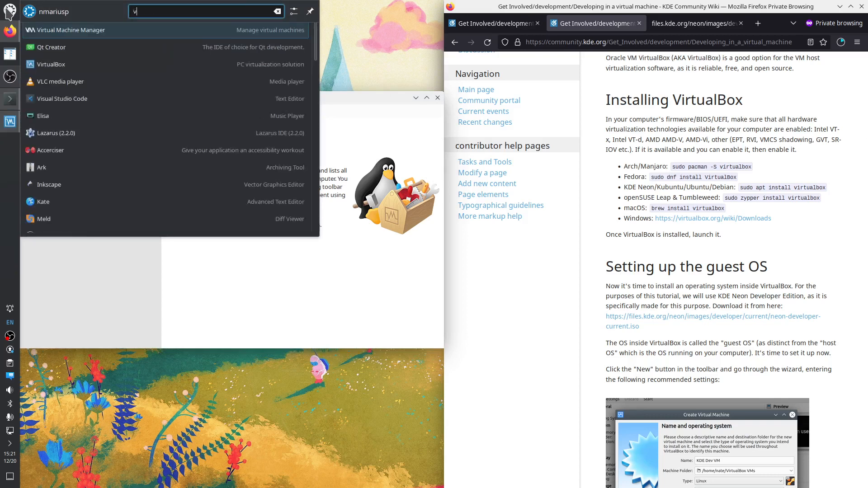
type("irt")
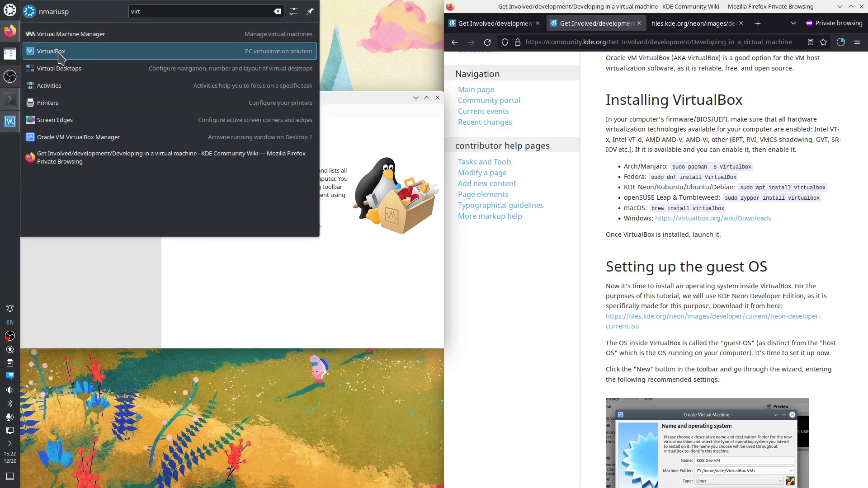
left_click(59, 54)
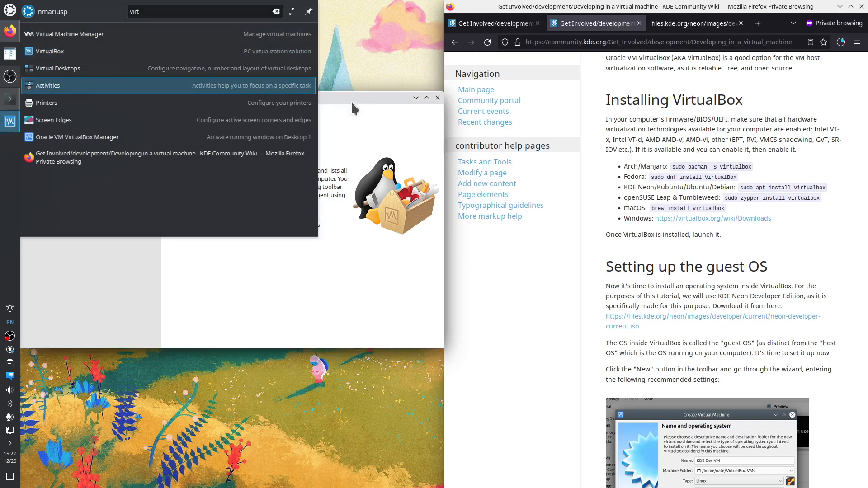
Confirm version 6.1.38_Ubuntu in About VirtualBox, glance at the Machine menu, then switch to Konsole
left_click(82, 112)
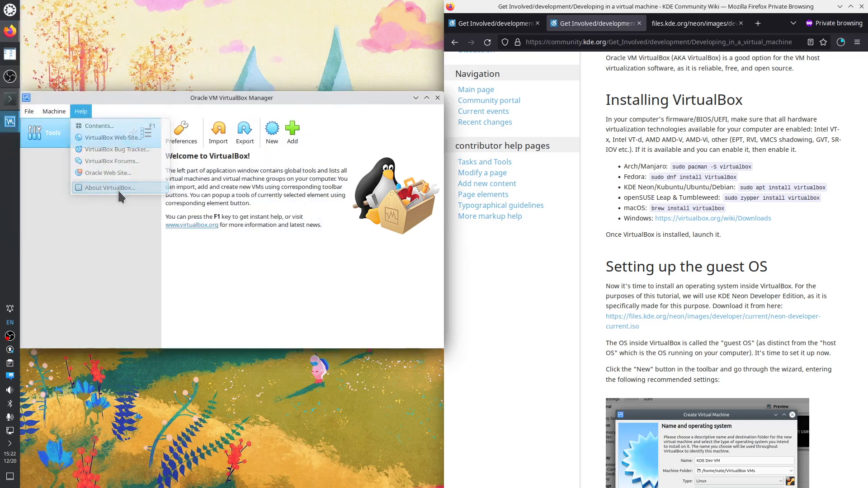
left_click(120, 189)
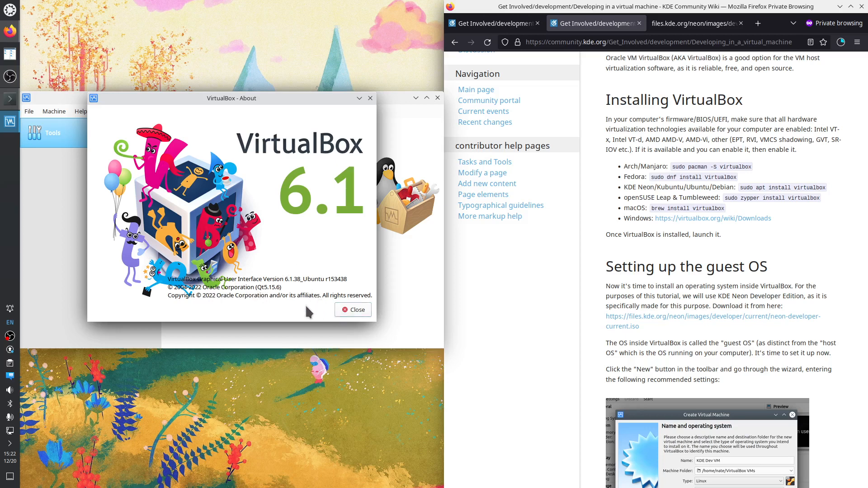
left_click(352, 313)
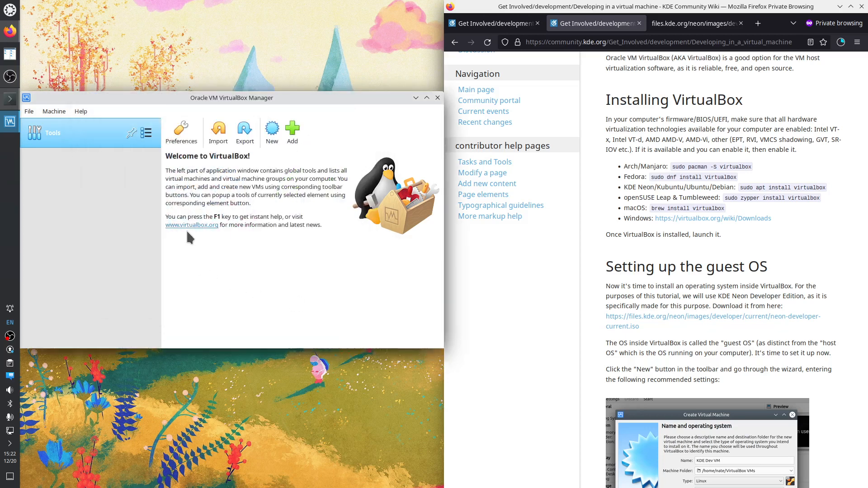
left_click(41, 112)
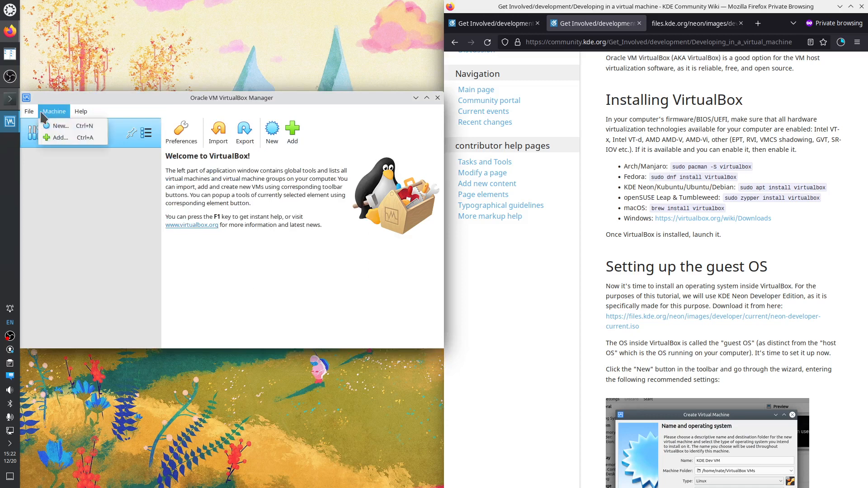
mouse_move(31, 116)
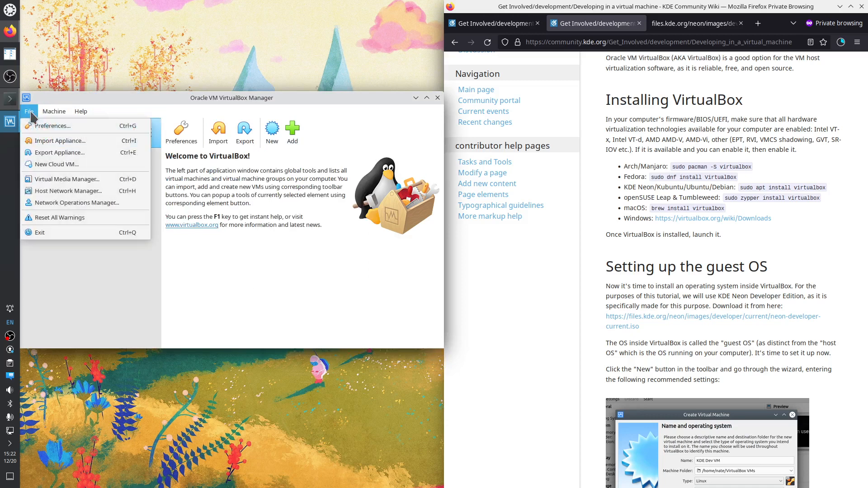
left_click(57, 100)
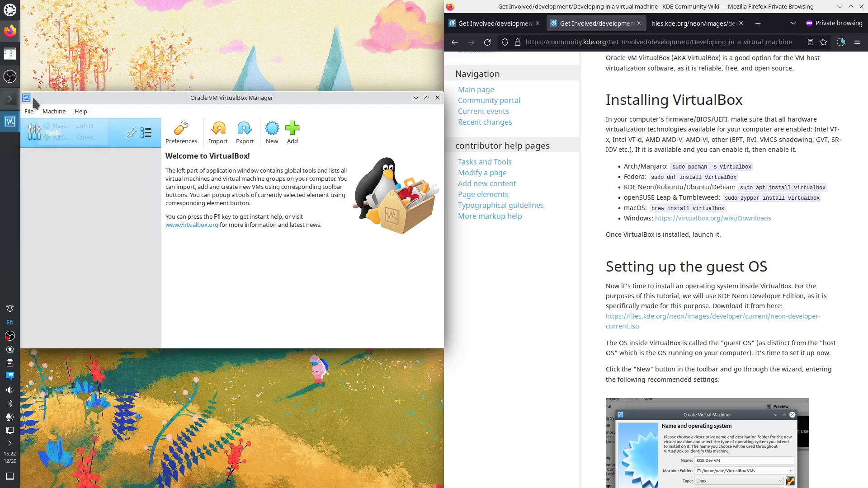
left_click(10, 99)
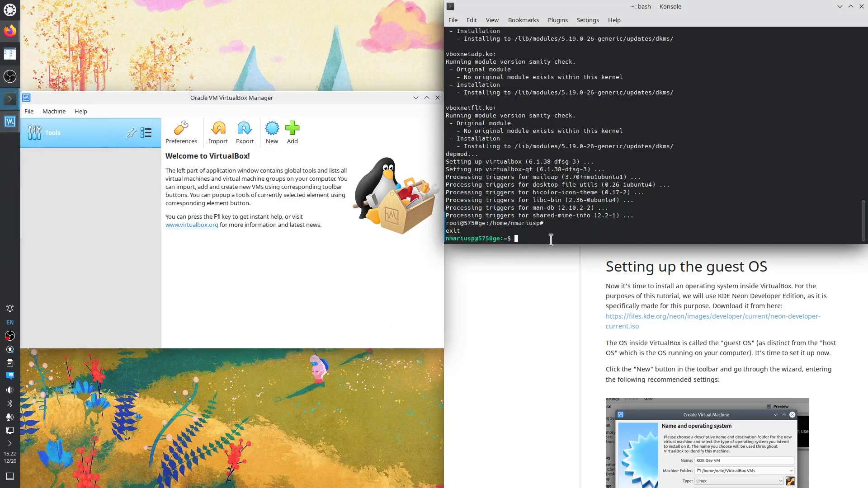
Become root and copy the virtualbox-guest-additions-iso package name from the apt search output
type("sudo su")
key("Return")
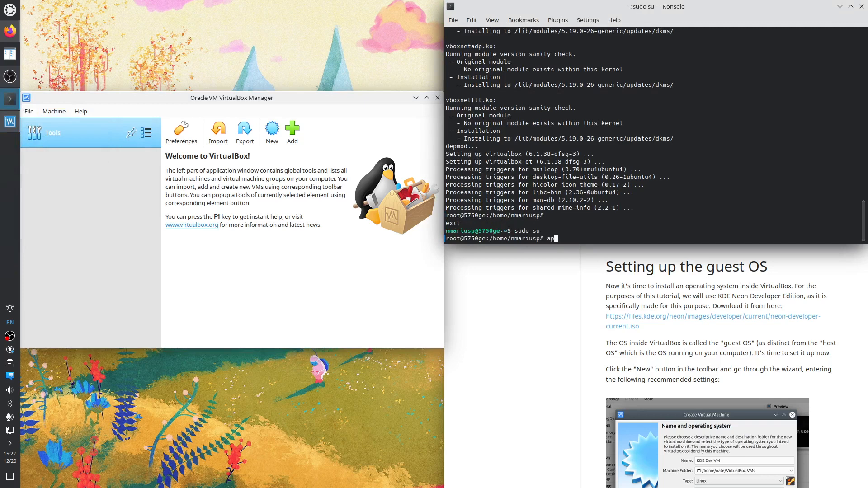
type("apt search")
scroll(625, 131, "up", 20)
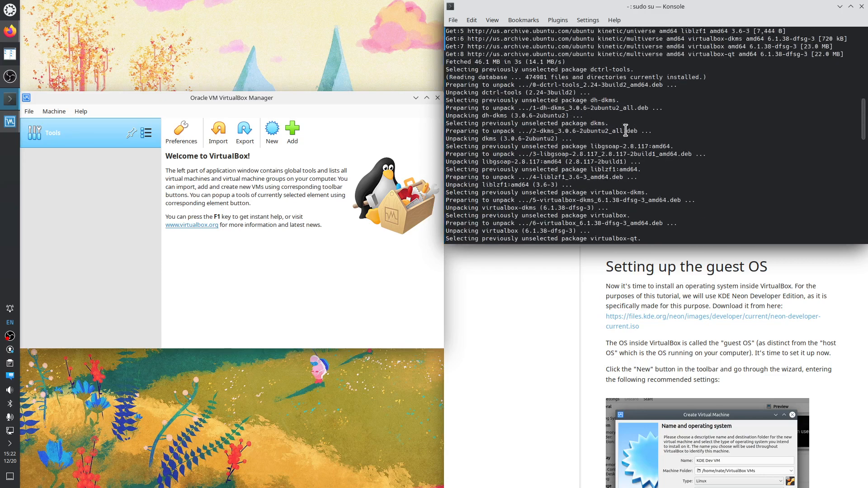
scroll(625, 131, "up", 4)
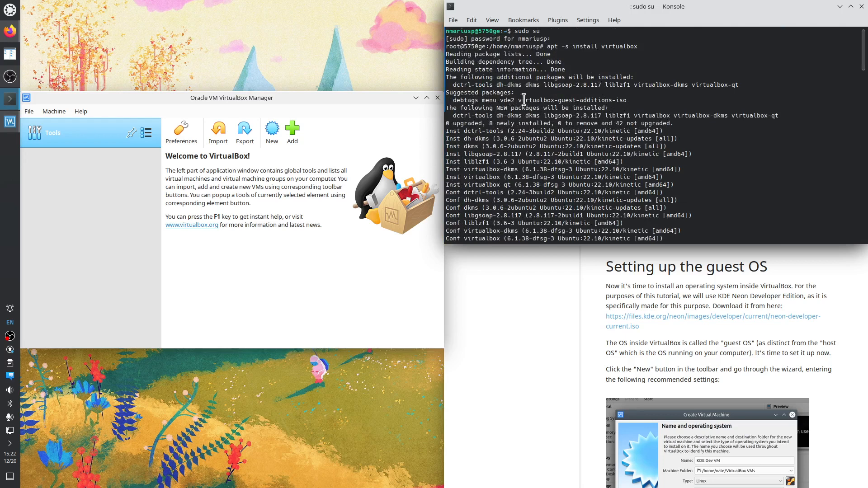
left_click_drag(518, 100, 626, 100)
key("super+c")
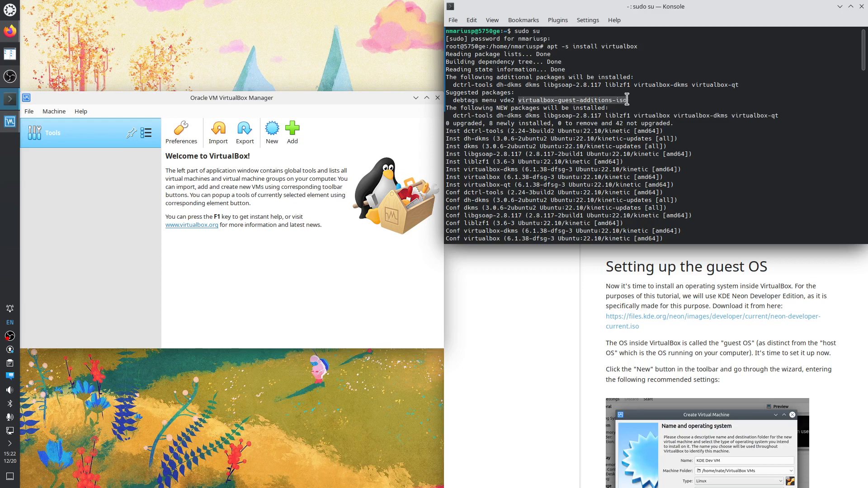
scroll(588, 154, "down", 1)
scroll(588, 154, "down", 20)
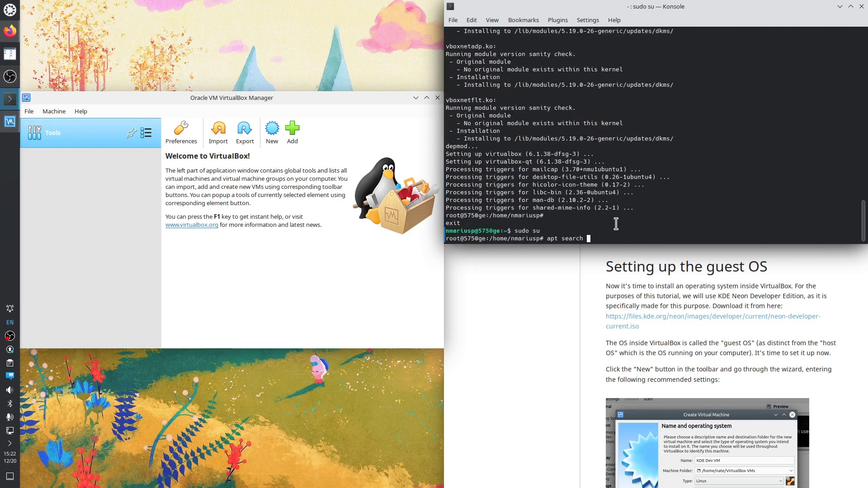
Dry-run then really install virtualbox-guest-additions-iso with apt, then return to Firefox
key("BackSpace")
key("BackSpace")
key("BackSpace")
key("BackSpace")
key("BackSpace")
key("BackSpace")
key("BackSpace")
type("-s install")
middle_click(638, 203)
key("Return")
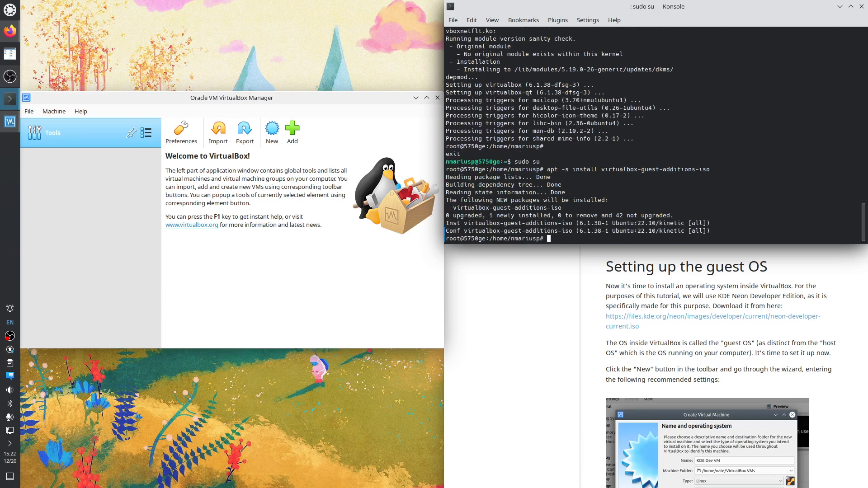
key("Up")
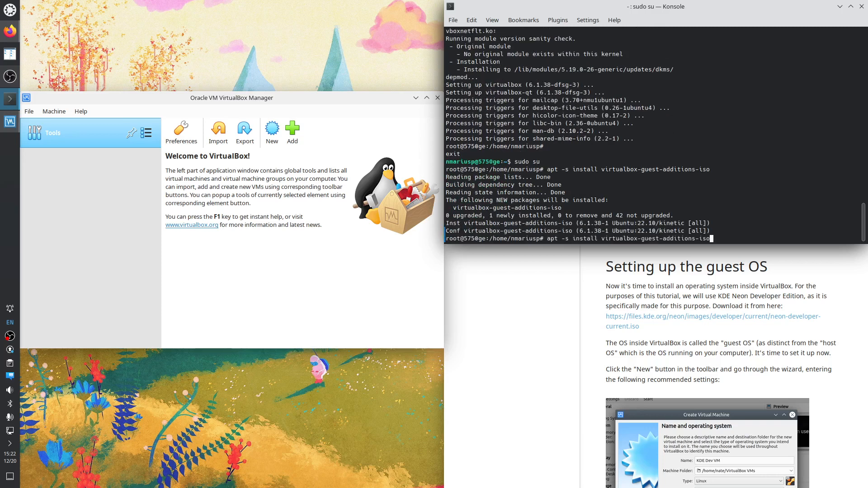
key("ctrl+Left")
key("ctrl+Left")
key("ctrl+Left")
key("BackSpace")
key("BackSpace")
key("BackSpace")
key("Return")
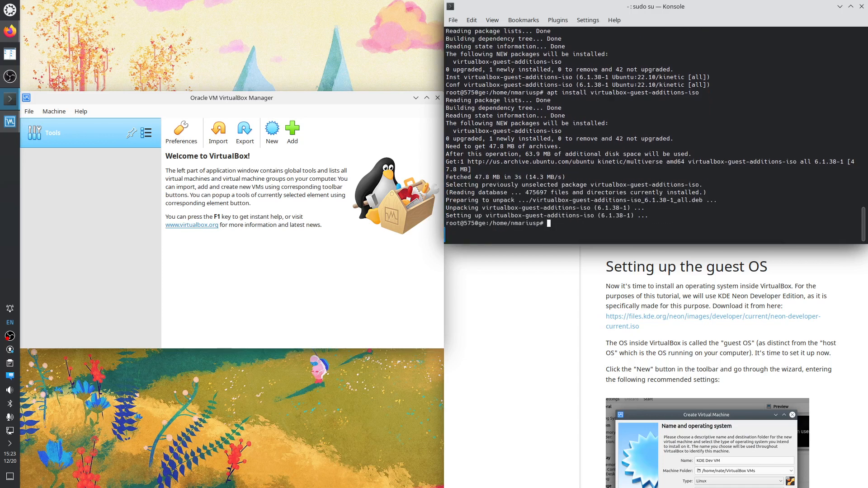
left_click(665, 342)
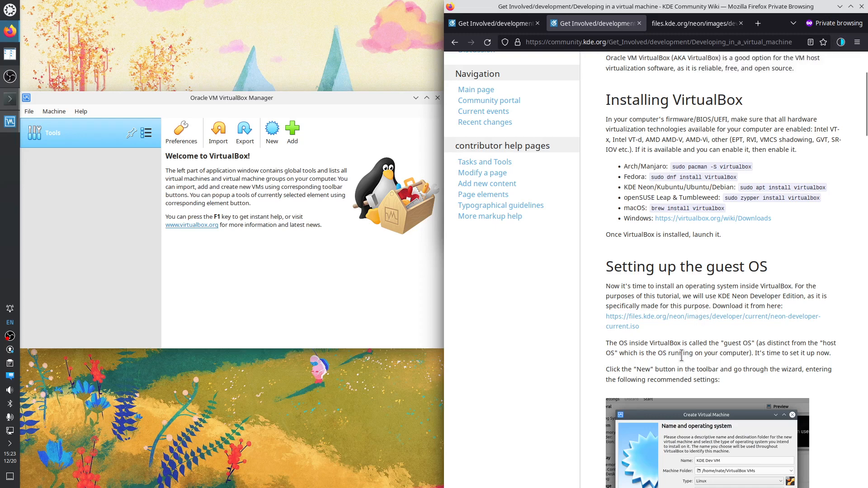
Scroll to the wiki's 'Setting up the guest OS' instructions and highlight them
scroll(696, 343, "down", 3)
scroll(680, 305, "down", 4)
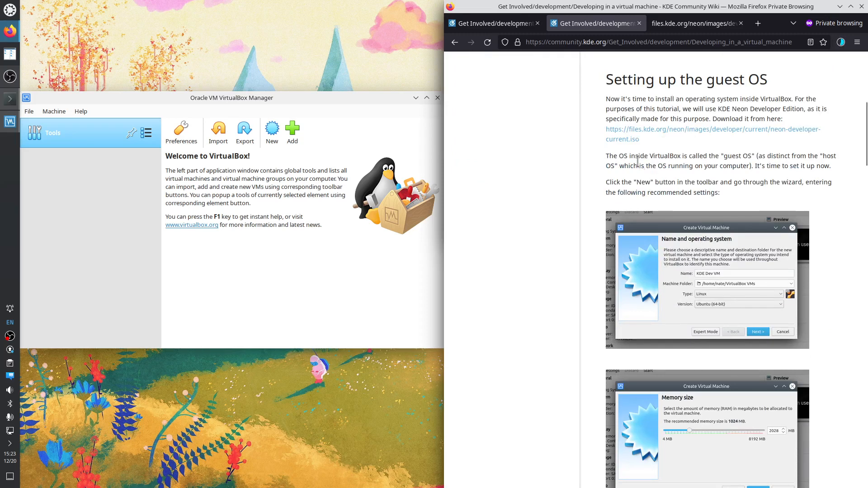
left_click_drag(607, 156, 725, 198)
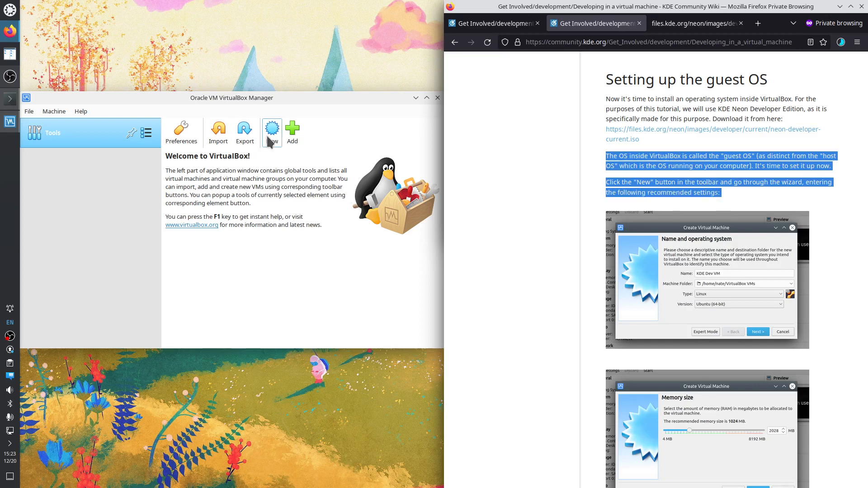
Open and dismiss VirtualBox's Machine menu, clear the wiki selection, and bring up OBS
left_click(29, 112)
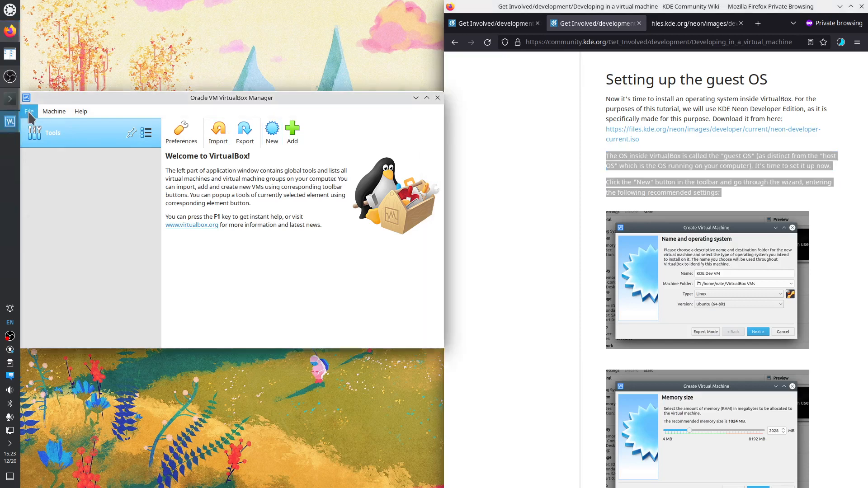
mouse_move(54, 111)
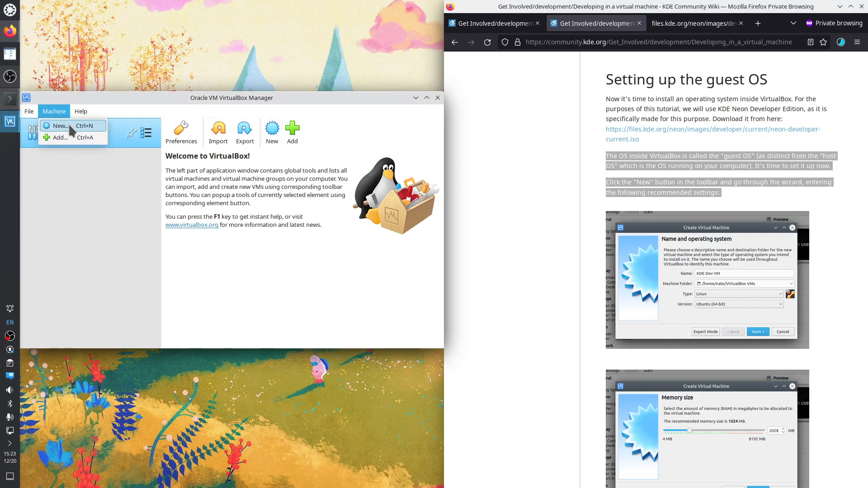
left_click(121, 104)
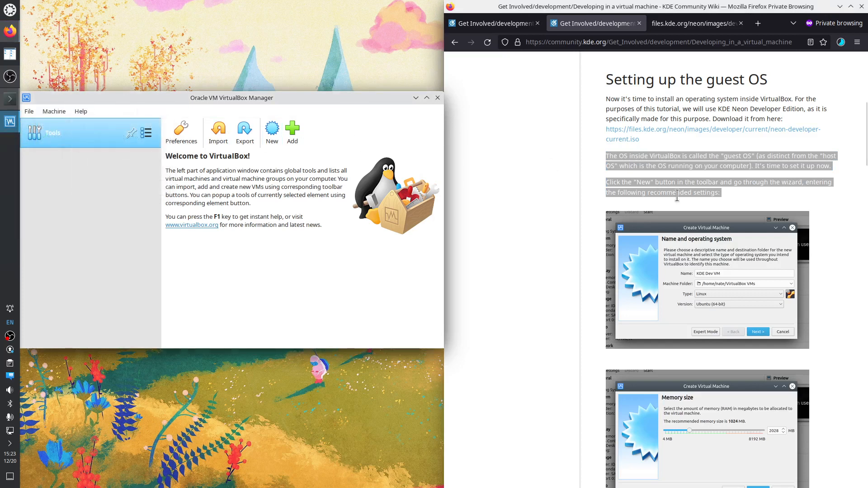
left_click(677, 196)
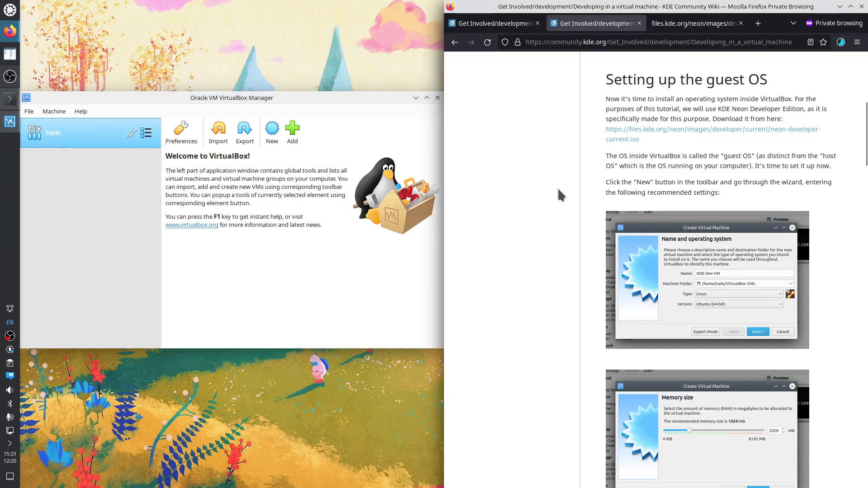
left_click(9, 337)
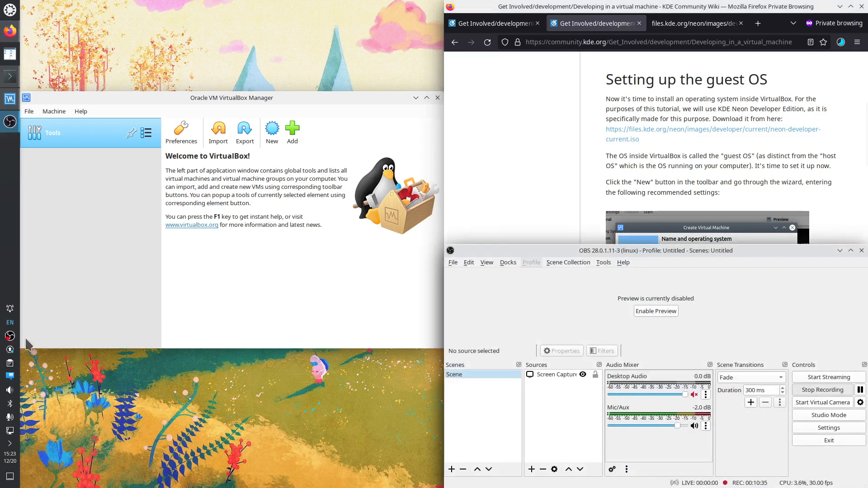
left_click(859, 389)
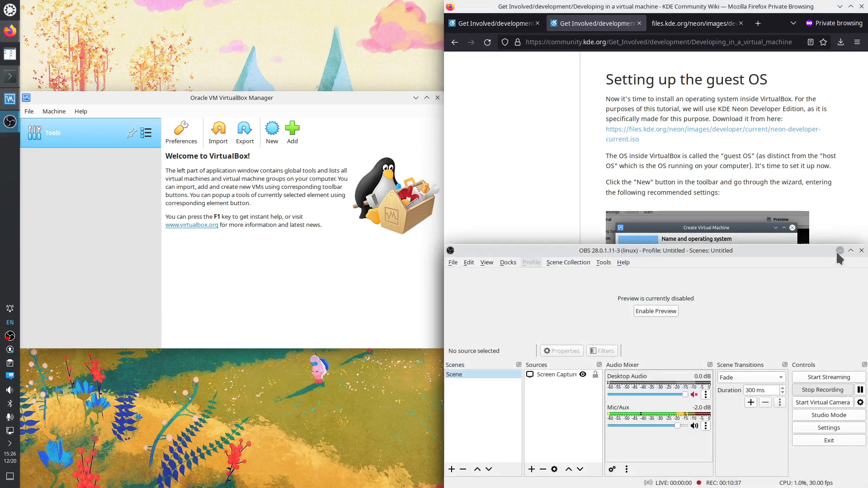
left_click(839, 251)
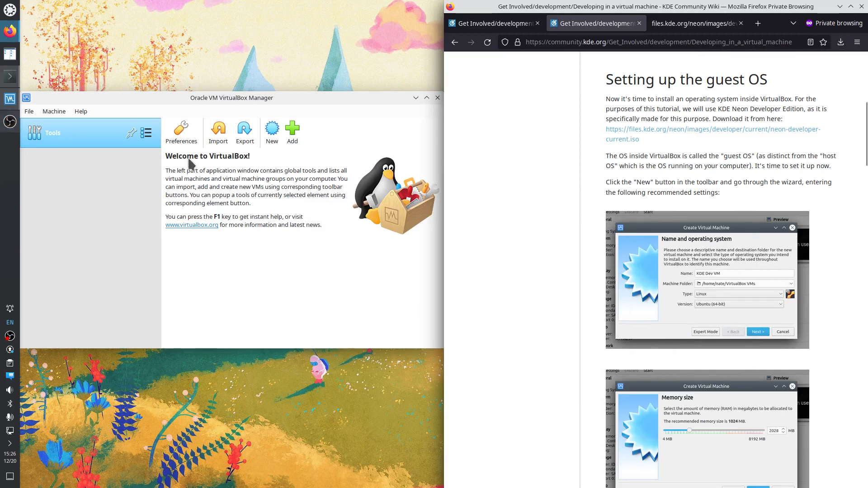
Start a new virtual machine named 'KDE Dev VM' with type Linux and version Ubuntu (64-bit)
left_click(271, 129)
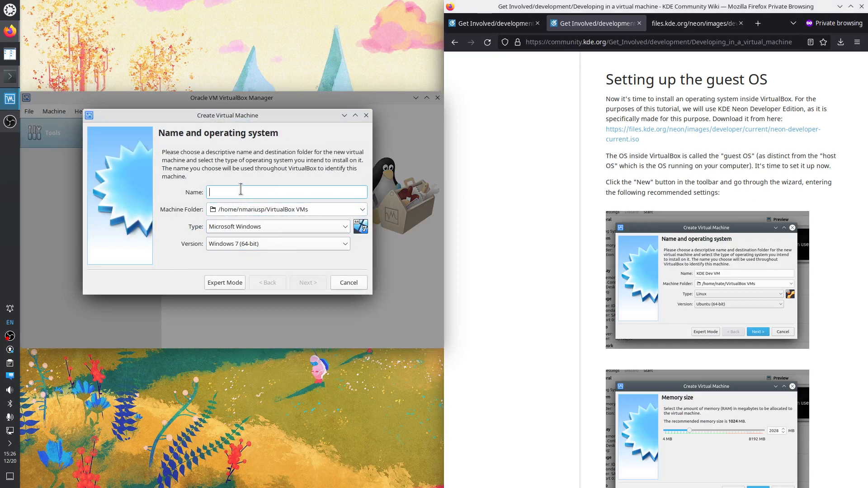
type("KDE Dev VM")
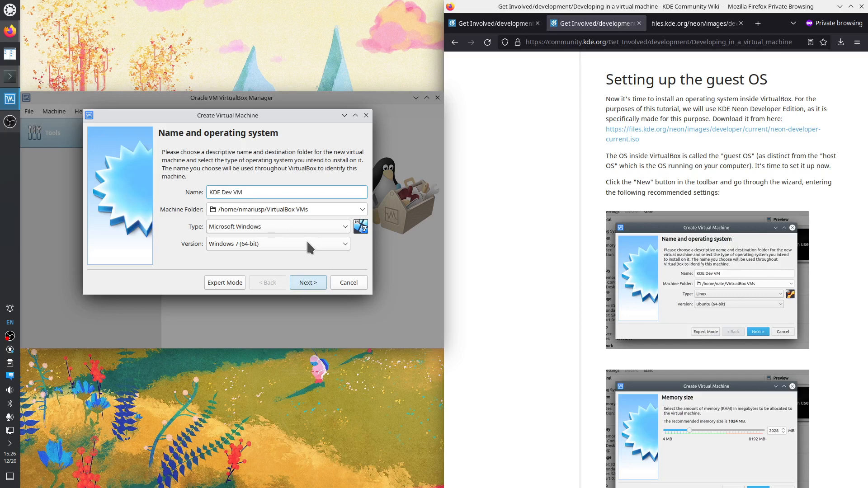
left_click(310, 225)
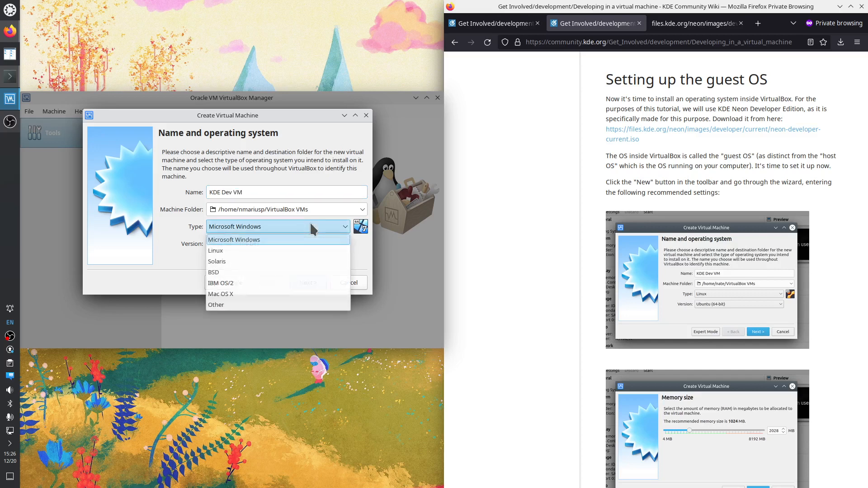
left_click(258, 251)
left_click(277, 244)
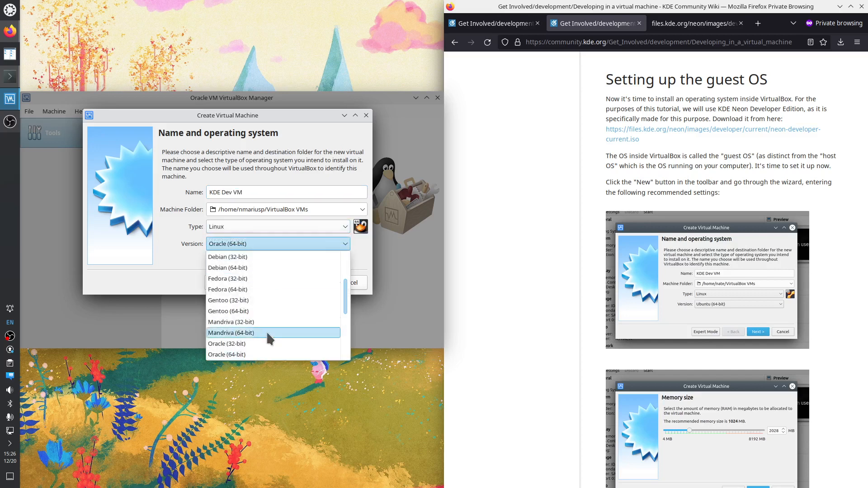
scroll(288, 305, "down", 4)
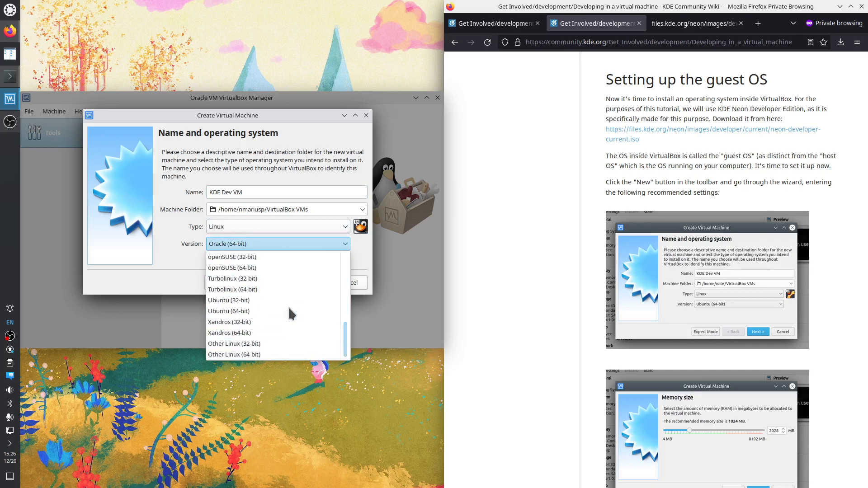
left_click(261, 311)
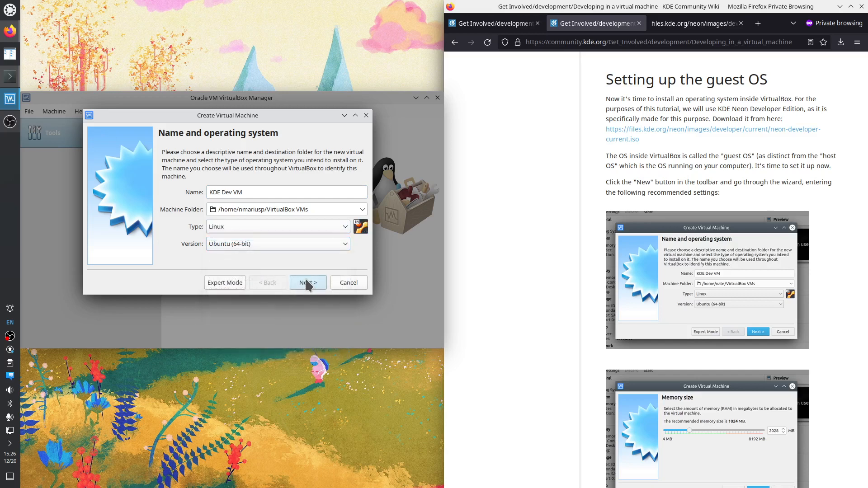
left_click(305, 281)
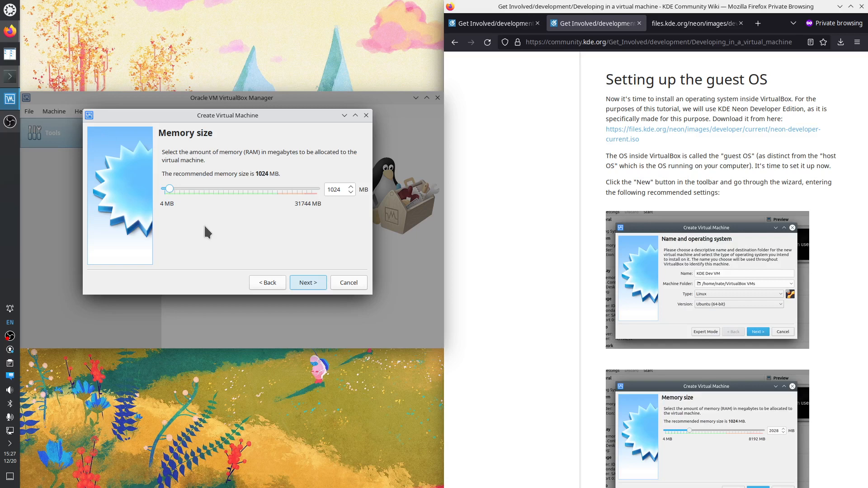
Raise the machine's memory to 10240 MB and continue to the hard disk step
left_click(249, 189)
left_click(255, 187)
left_click(254, 187)
left_click(254, 187)
left_click(255, 187)
left_click(254, 187)
left_click(255, 187)
left_click(254, 187)
left_click(255, 187)
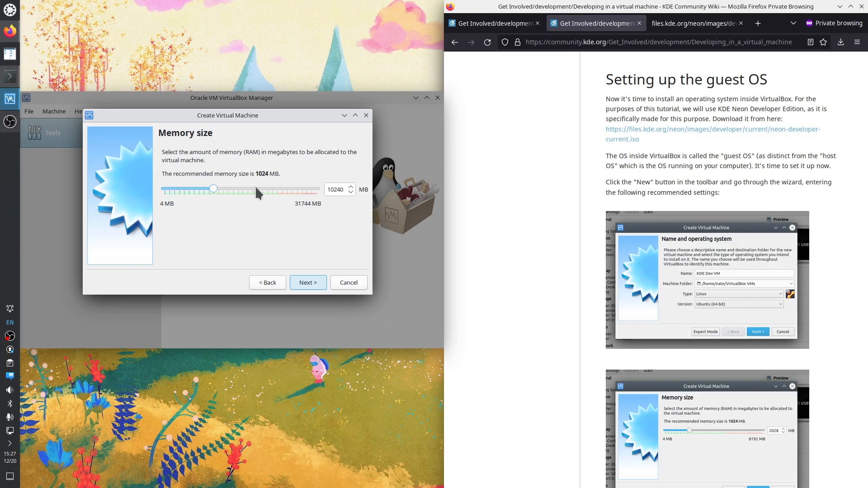
left_click(309, 283)
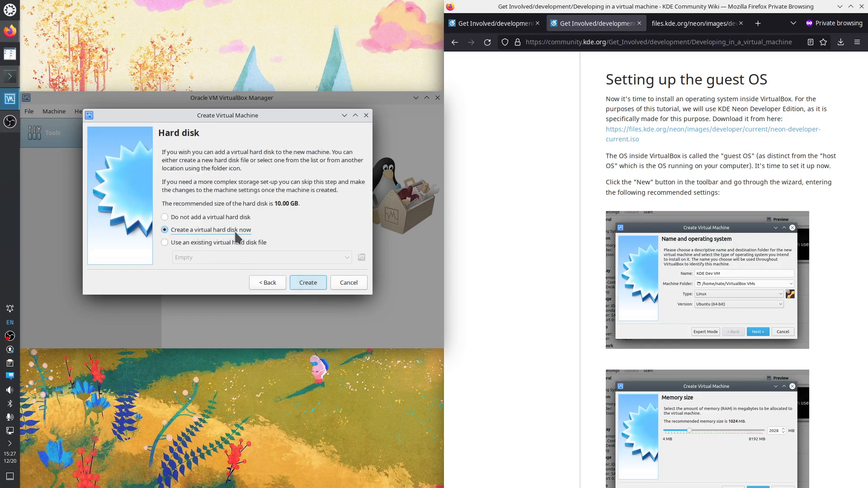
Create a dynamically allocated VDI disk, KDE Dev VM.vdi, sized 200 GB
left_click(306, 284)
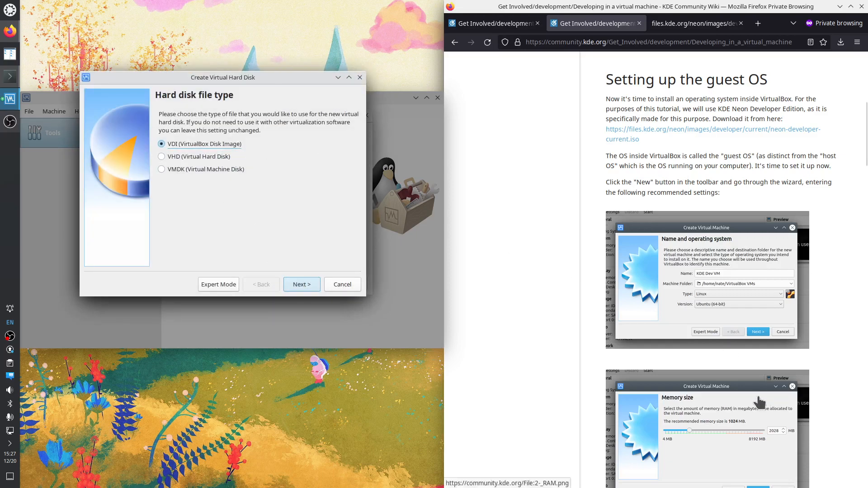
scroll(759, 403, "down", 6)
scroll(710, 364, "down", 6)
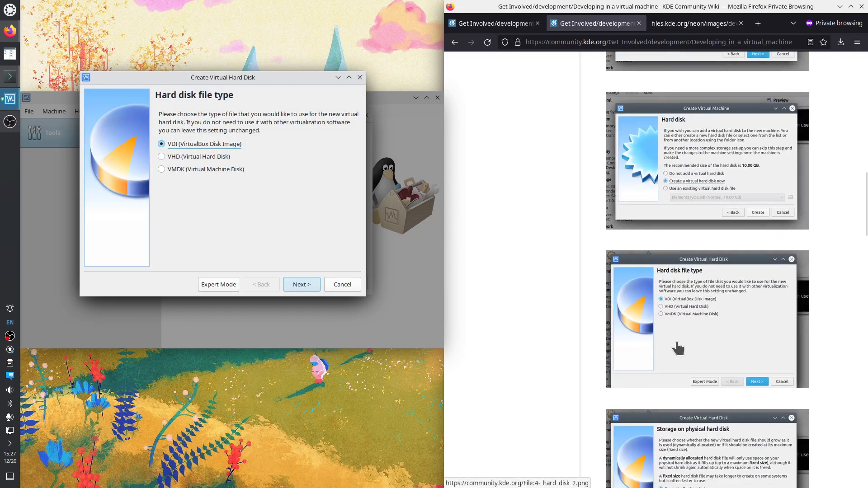
left_click(302, 285)
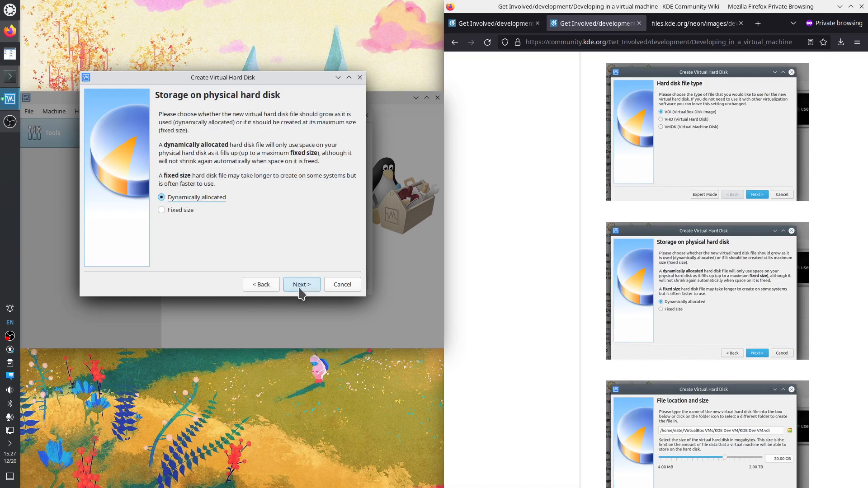
left_click(301, 285)
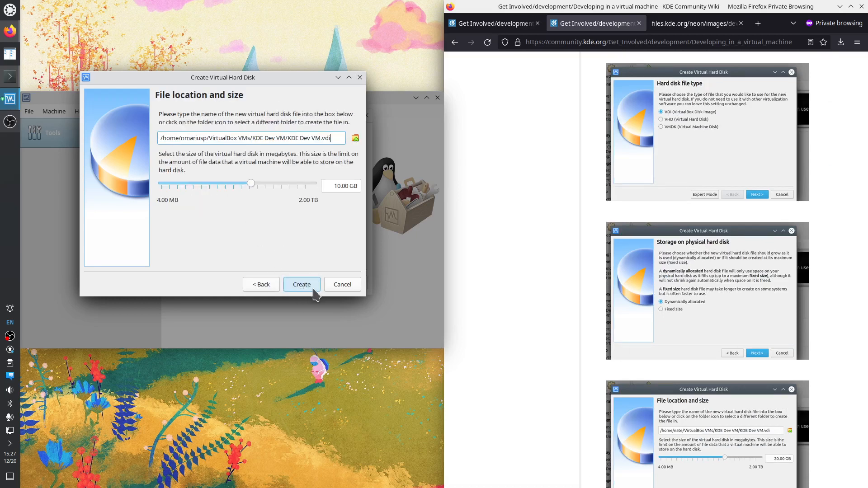
scroll(768, 368, "down", 2)
scroll(785, 368, "down", 1)
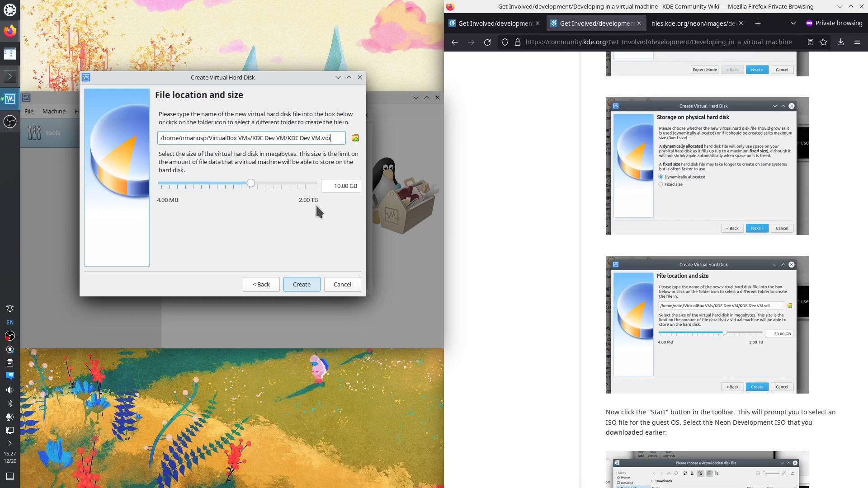
left_click(340, 185)
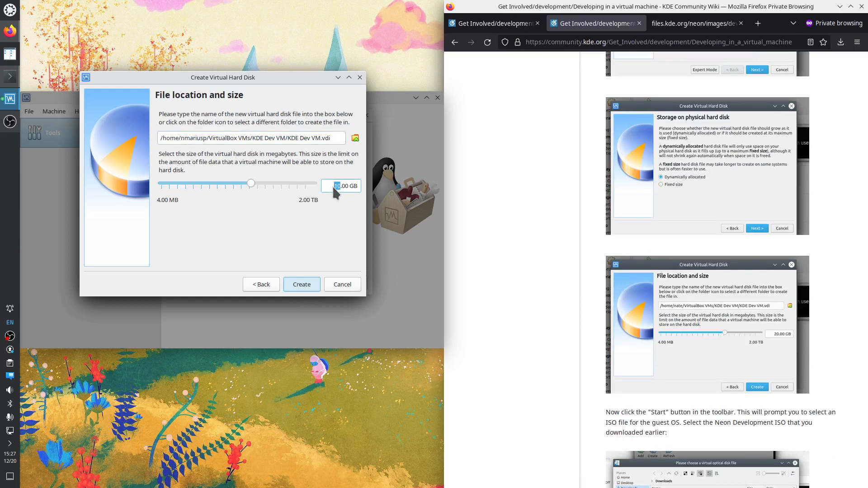
type("200")
Finish creating the 200 GB disk, mark the wiki's start instruction, and start KDE Dev VM
left_click(305, 286)
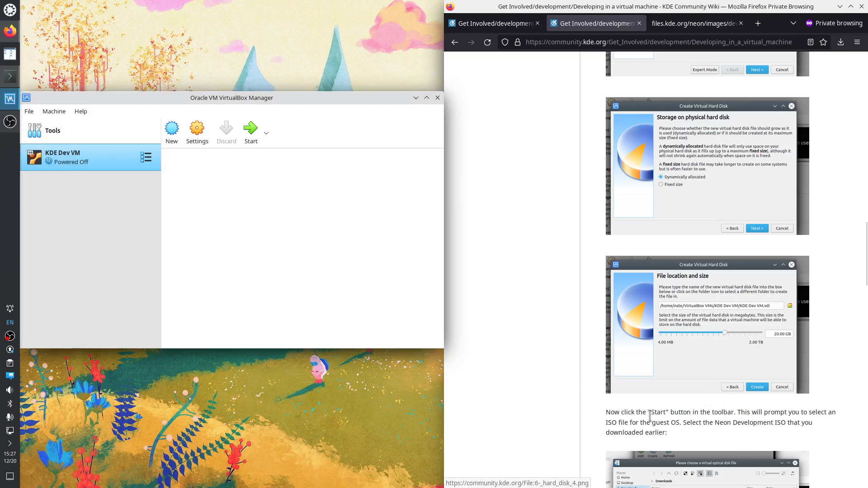
scroll(650, 416, "down", 3)
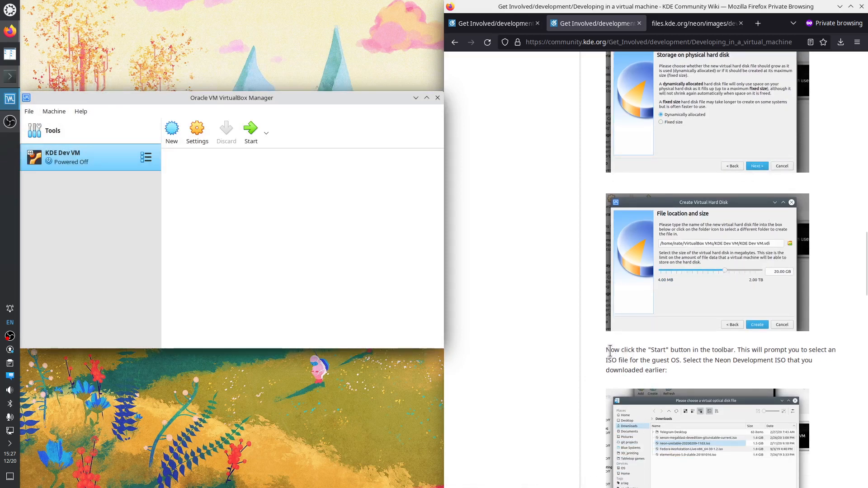
left_click_drag(610, 350, 662, 370)
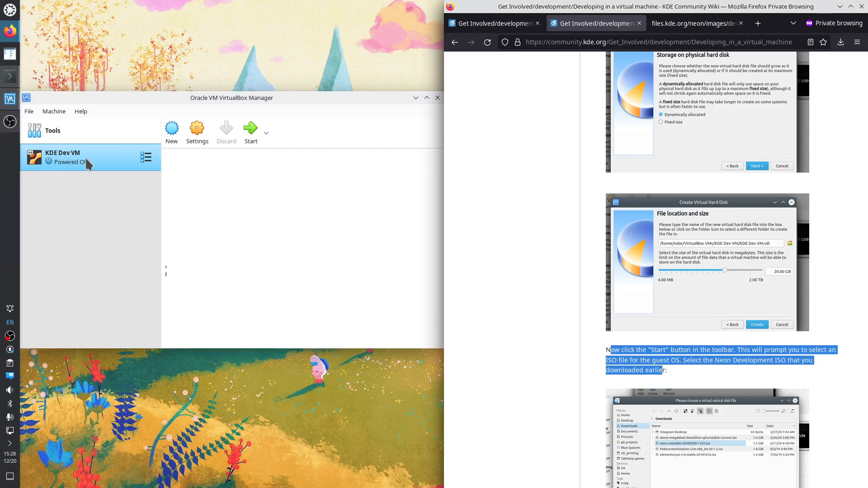
left_click(249, 137)
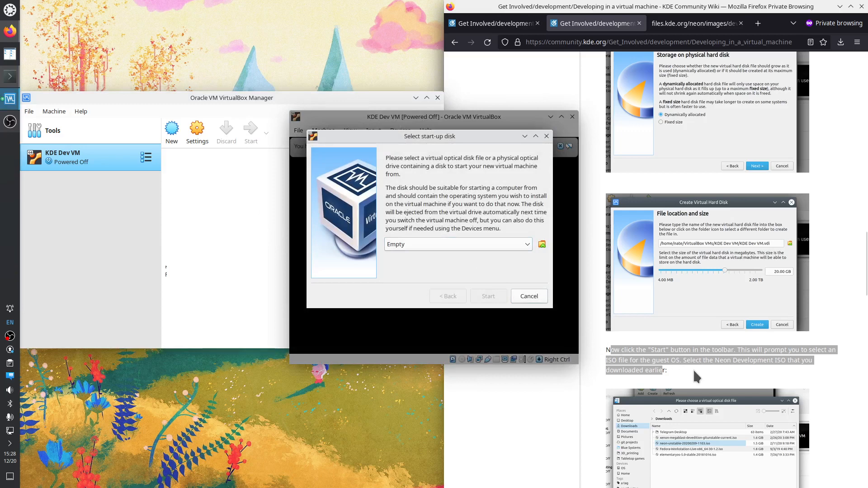
Check the start-up disk choices, then browse to add an optical disk image from the computer
scroll(693, 369, "down", 2)
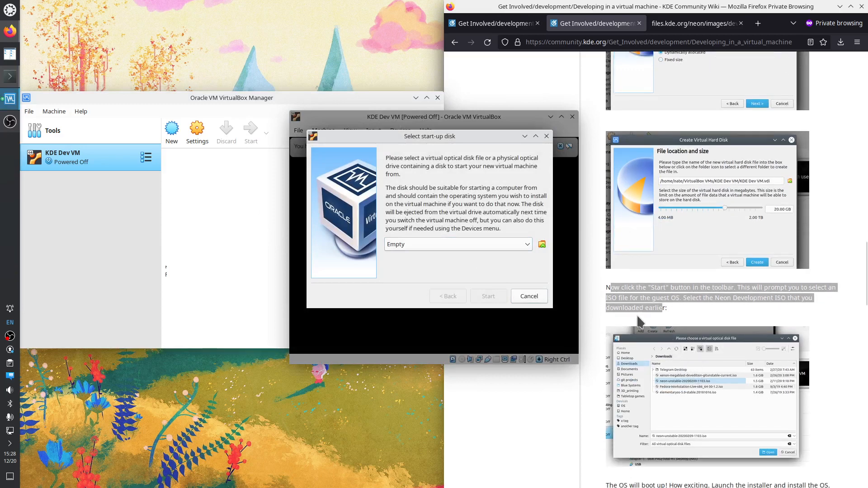
left_click(526, 243)
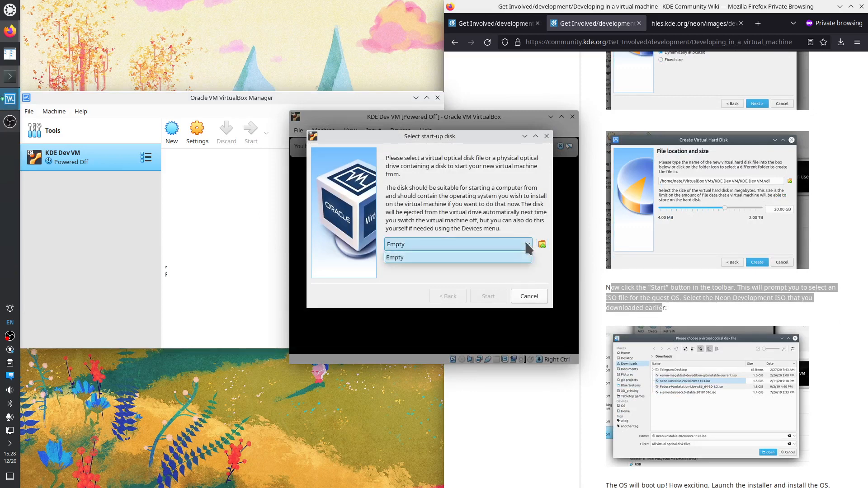
left_click(526, 244)
left_click(541, 244)
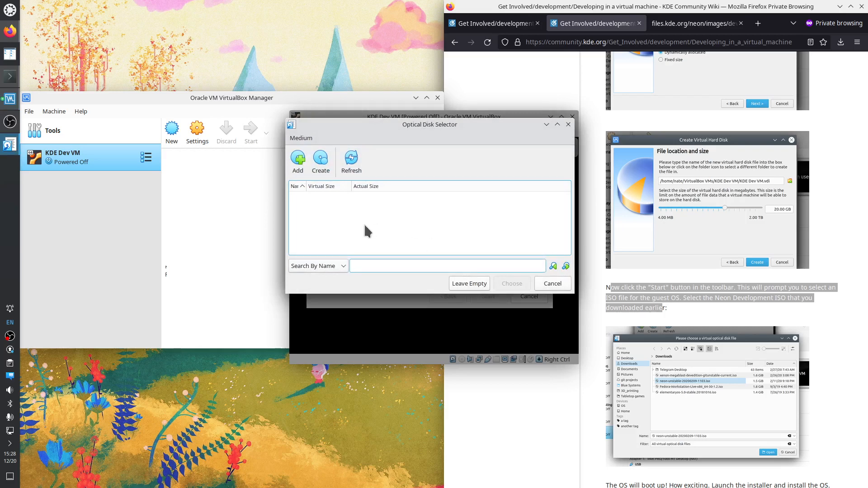
left_click(297, 158)
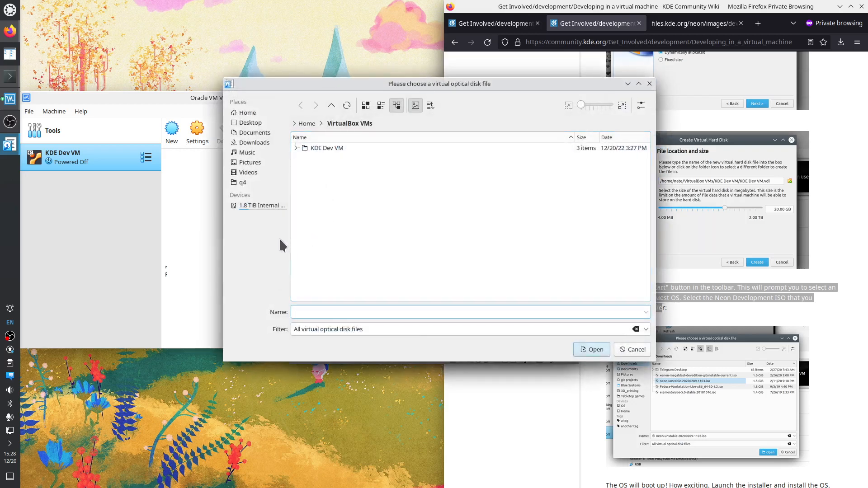
Pick neon-developer-20221219-1604.iso from the q4/12_20 folder as the start-up disk
left_click(248, 183)
scroll(358, 271, "down", 5)
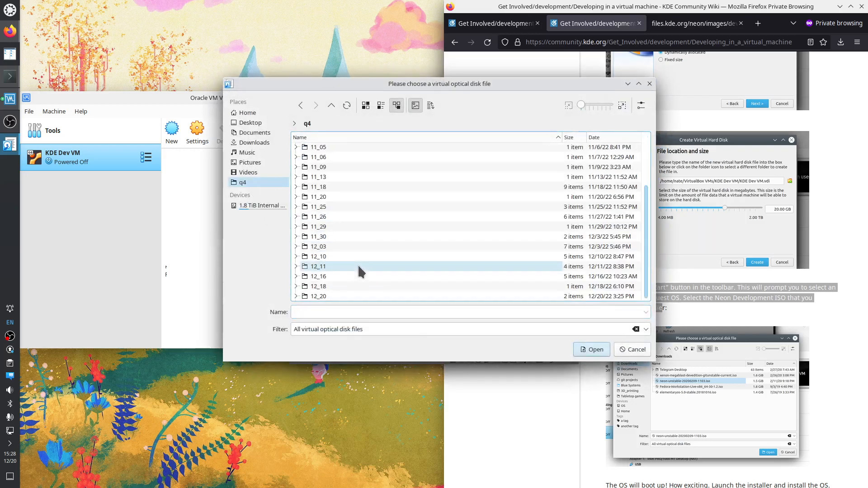
left_click(328, 296)
double_click(328, 296)
left_click(372, 147)
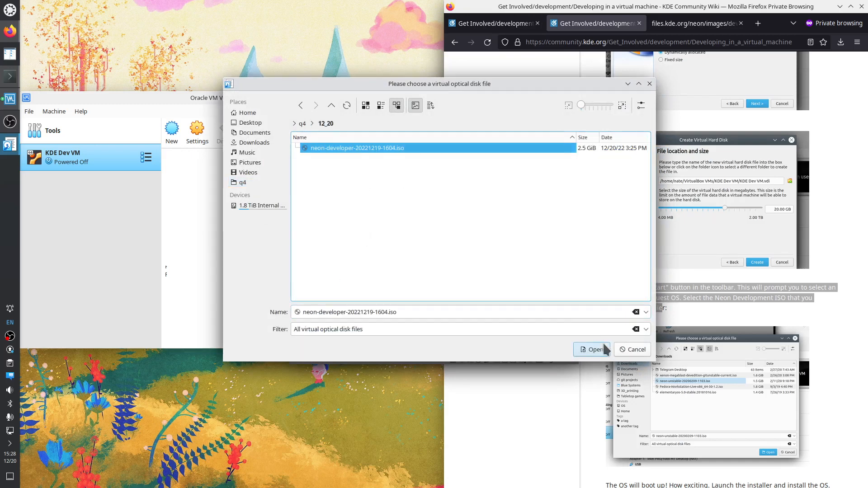
left_click(594, 350)
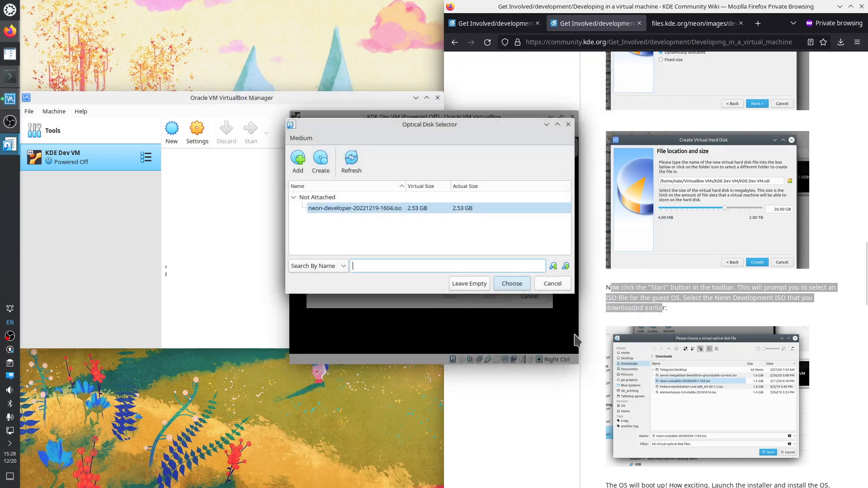
left_click(510, 287)
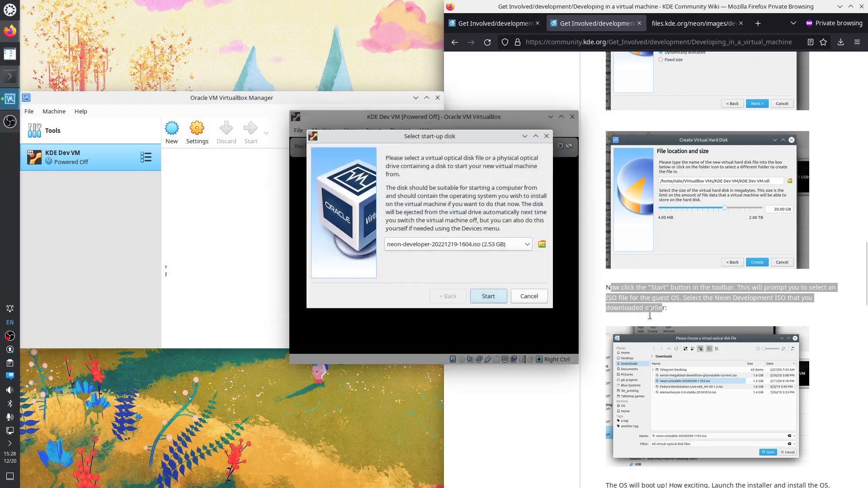
scroll(809, 335, "down", 4)
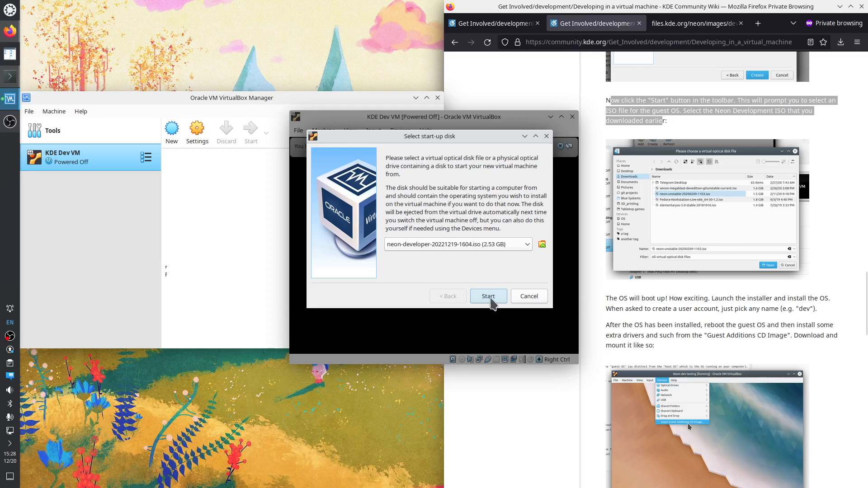
Boot KDE Dev VM from the neon ISO, reposition its window, and dismiss both notice bars
left_click(490, 297)
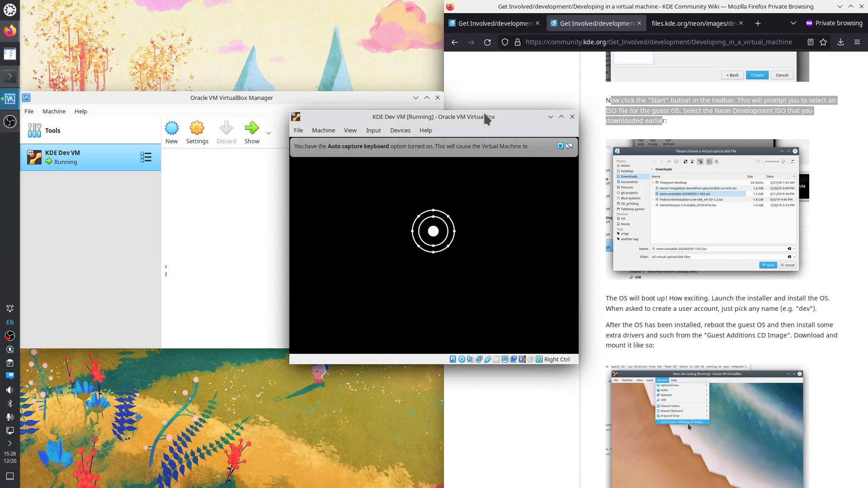
left_click_drag(483, 113, 214, 151)
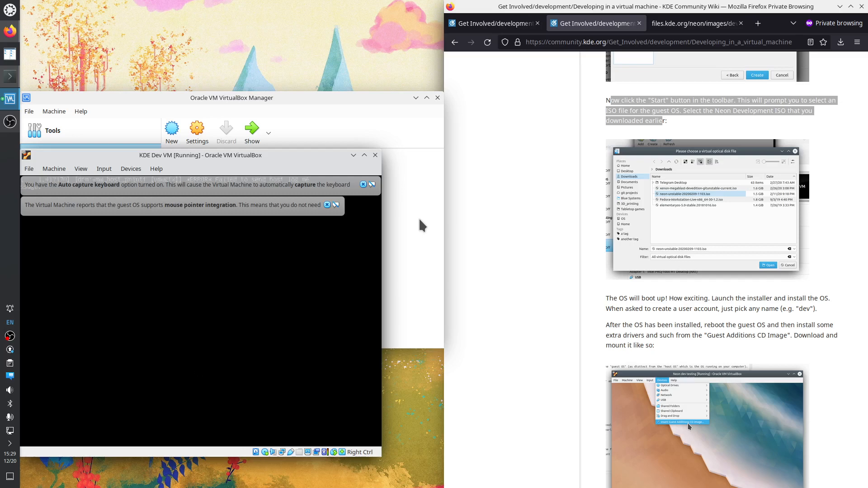
left_click(326, 205)
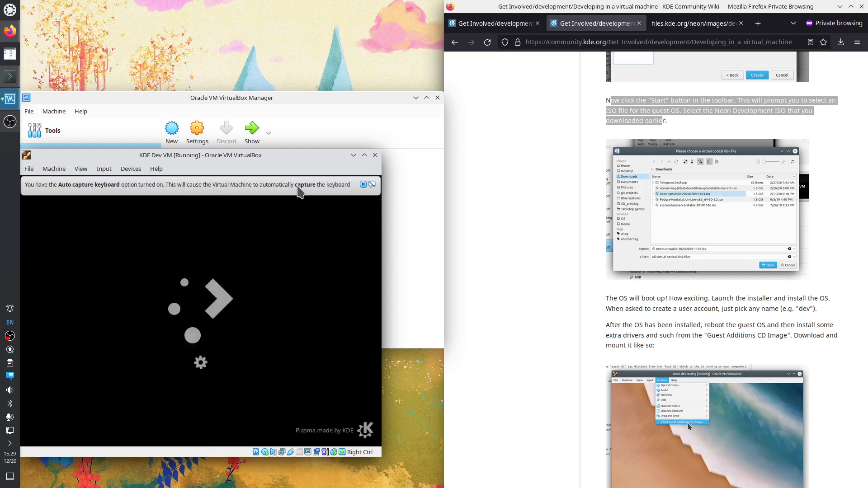
left_click(363, 184)
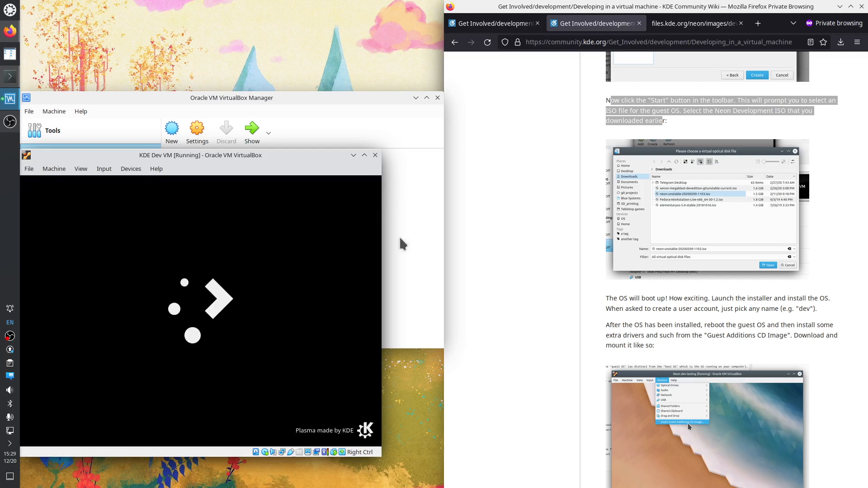
left_click_drag(605, 297, 709, 280)
scroll(696, 303, "down", 2)
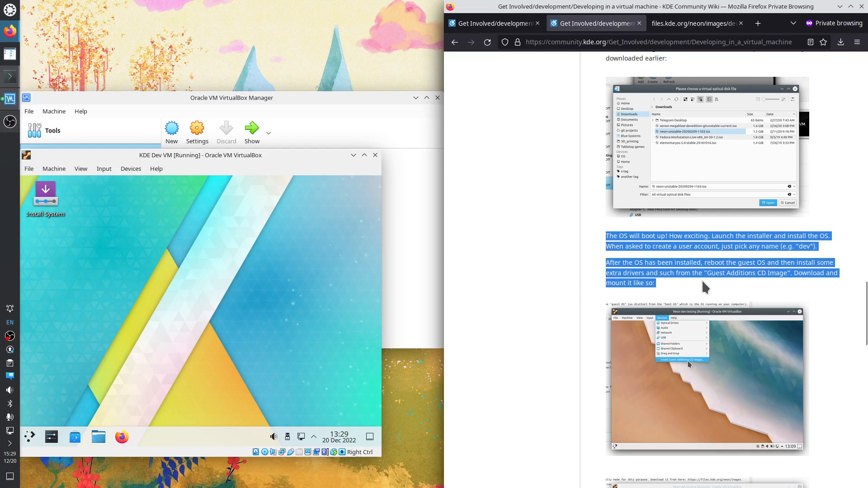
Launch the KDE neon installer, keeping American English, New York time zone and US keyboard
left_click(672, 281)
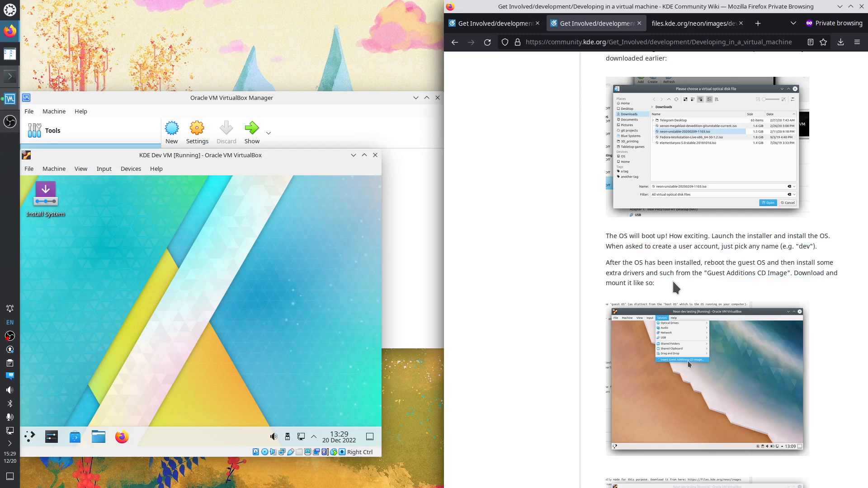
left_click(51, 197)
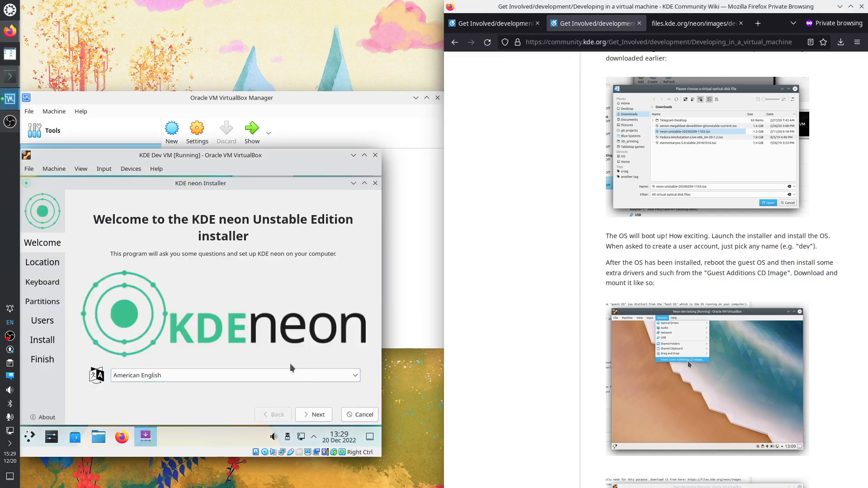
left_click(315, 420)
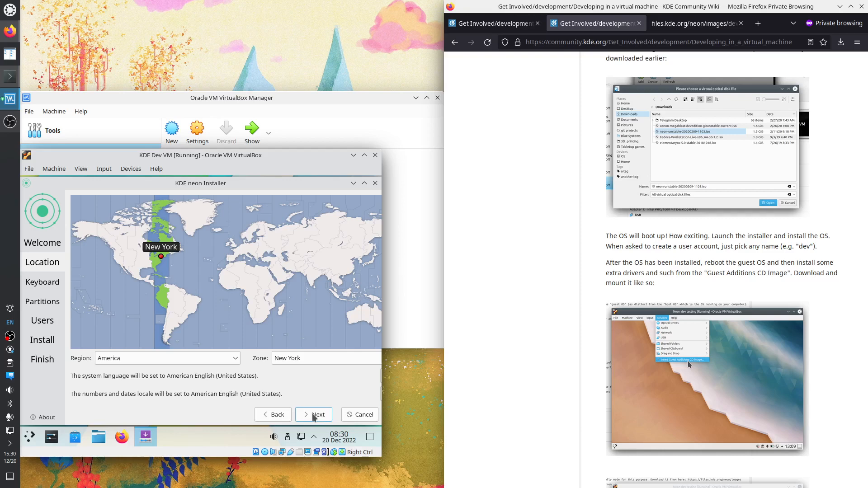
left_click(316, 417)
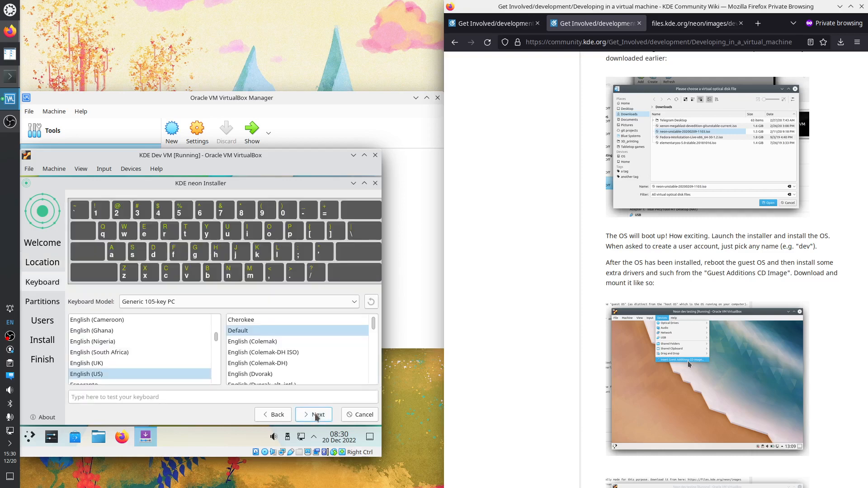
left_click(315, 416)
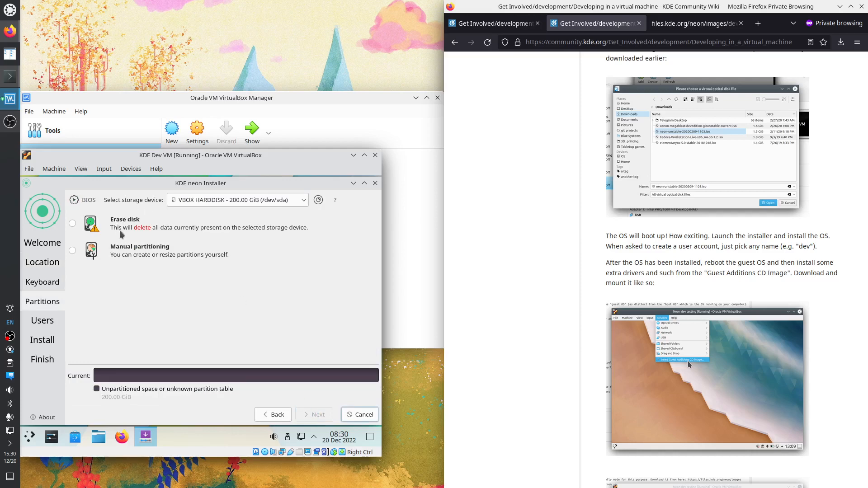
Choose Erase disk for the 200 GiB virtual disk and accept the partition layout
left_click(72, 223)
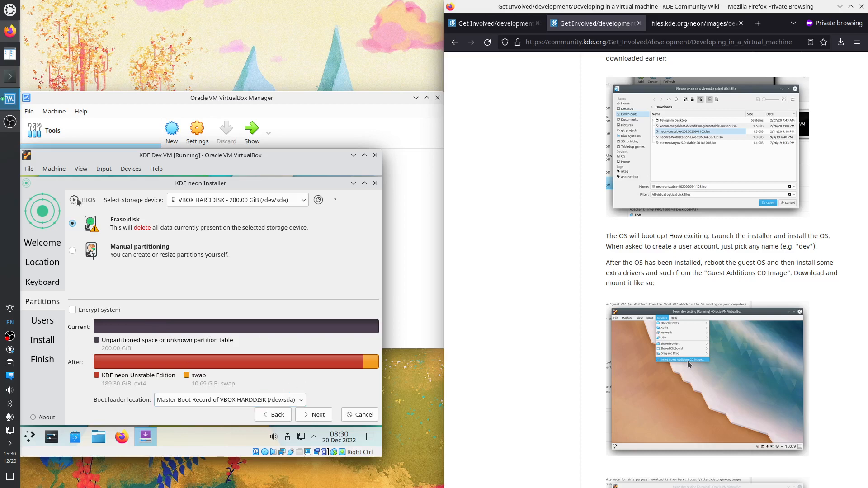
left_click(305, 204)
mouse_move(321, 204)
left_click(318, 415)
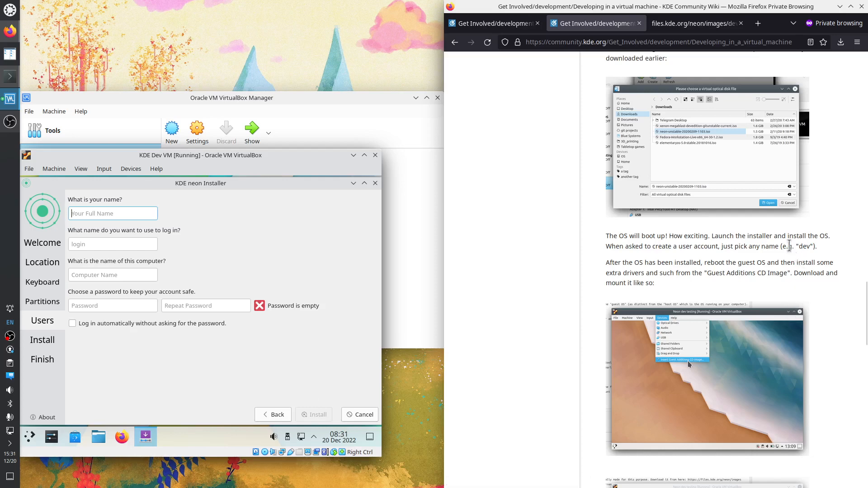
Enter 'dev' as the user's name and change the computer name to 'kdedevvm'
left_click_drag(619, 247, 796, 248)
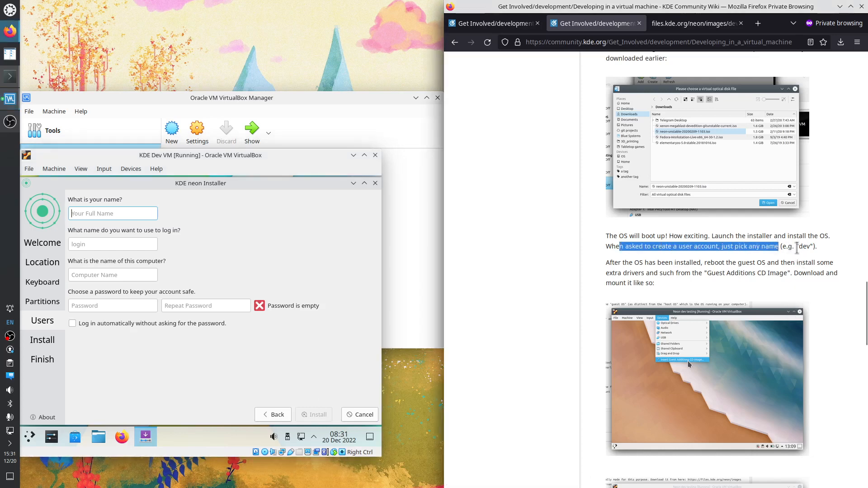
left_click(112, 215)
type("dev")
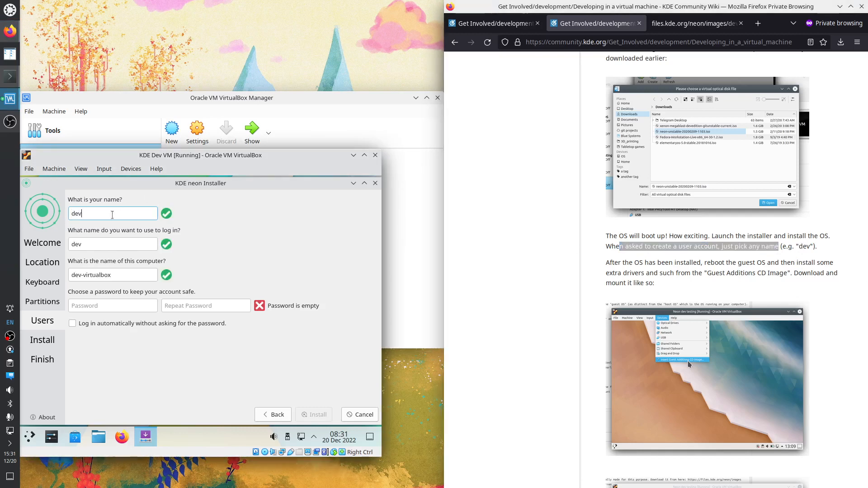
left_click_drag(123, 276, 69, 274)
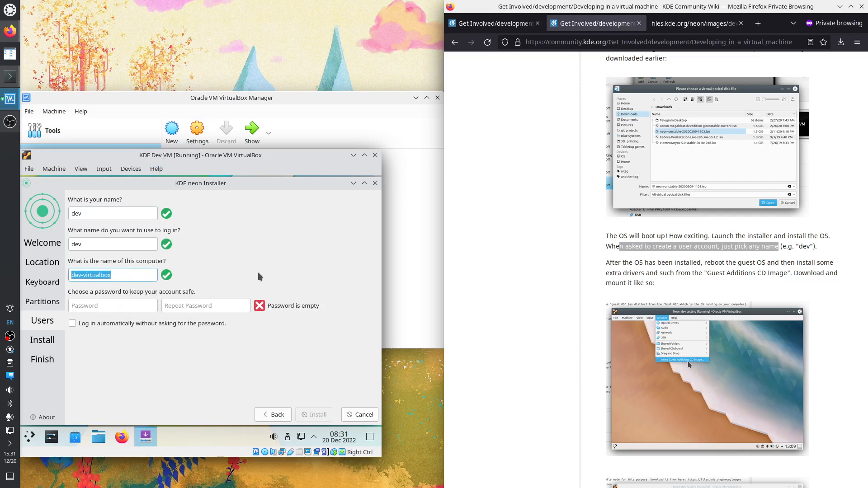
type("kdedevvm")
Enter and confirm the account password, then begin installing KDE neon
left_click(141, 305)
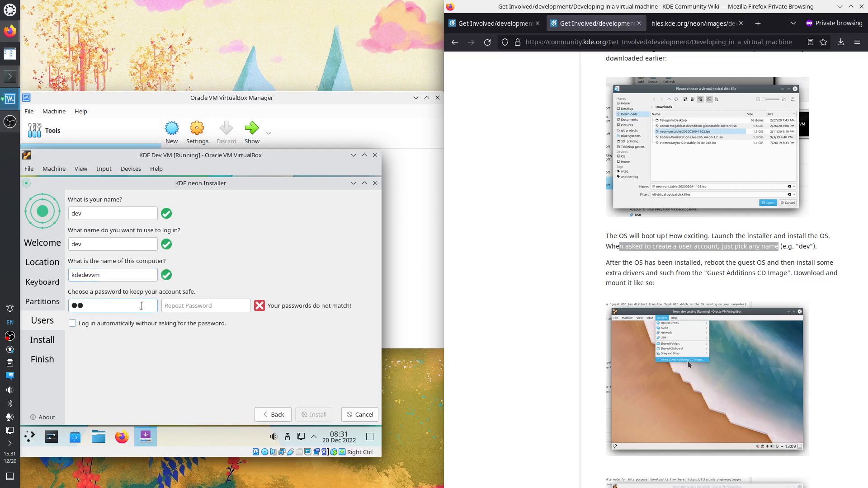
left_click(185, 305)
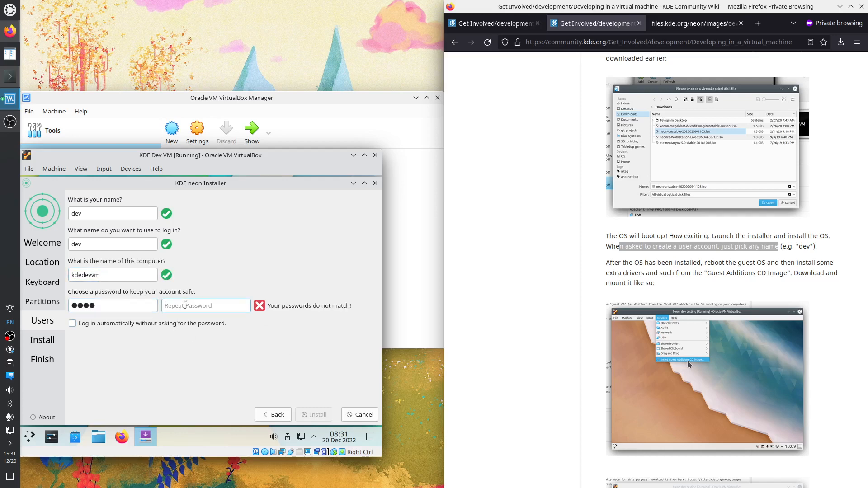
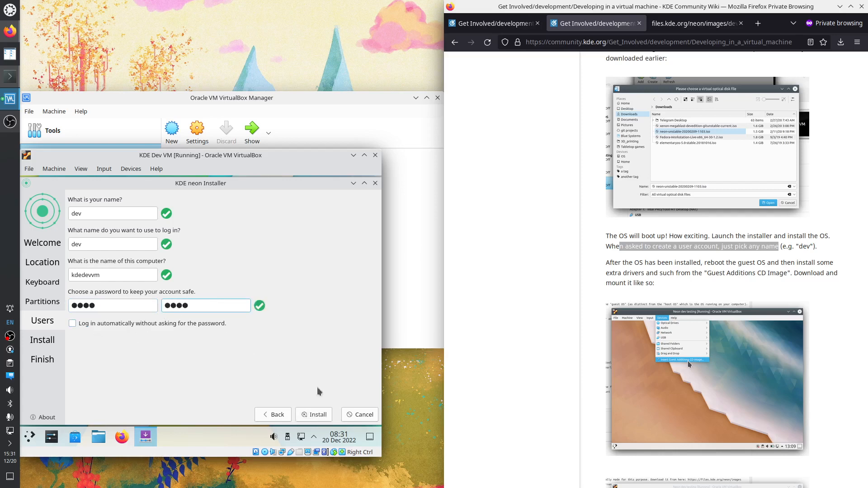
scroll(718, 312, "down", 7)
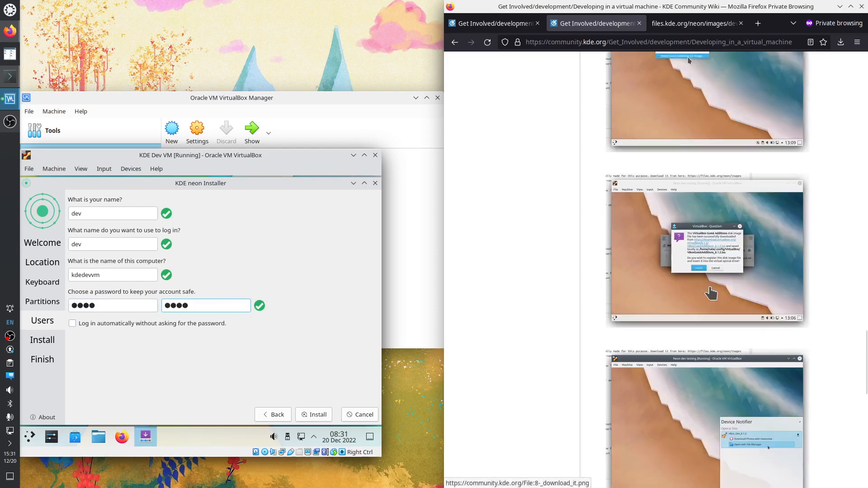
scroll(711, 293, "up", 7)
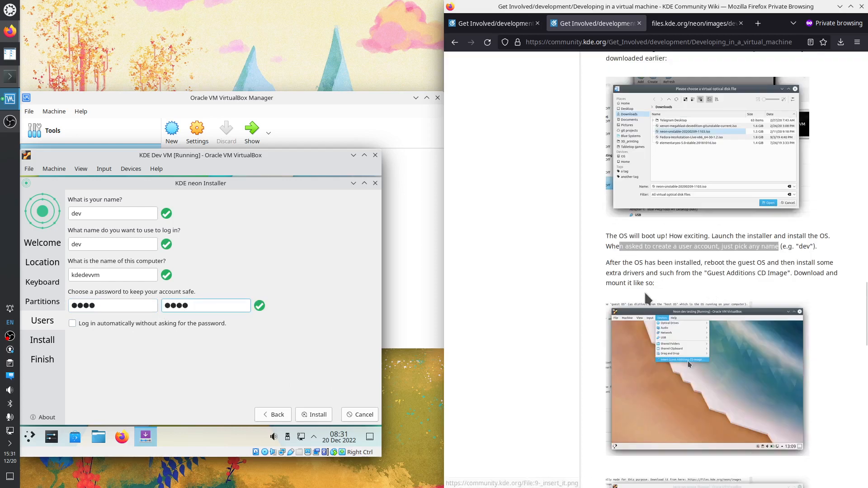
left_click(318, 414)
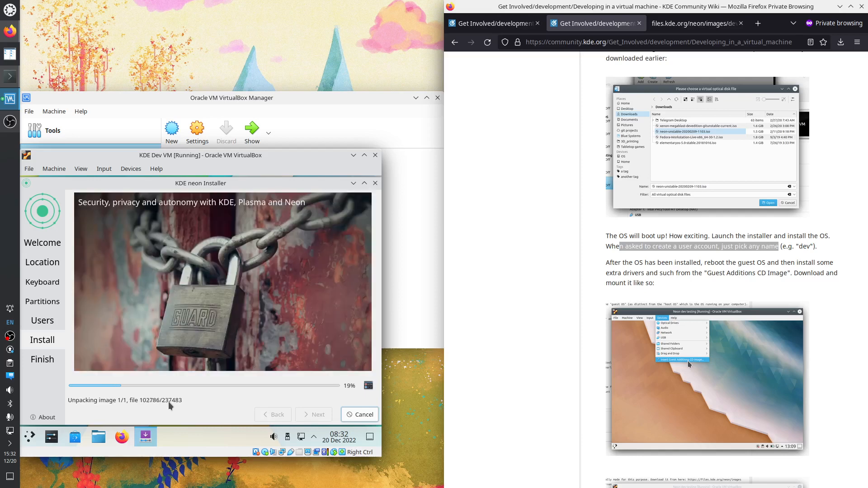
Open KDE Dev VM's Settings, review Advanced, Description and Disk Encryption, then go to System
left_click(300, 98)
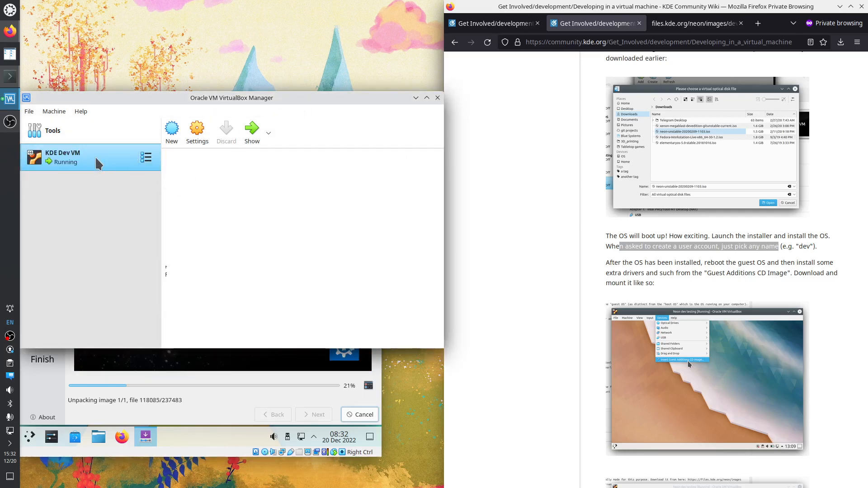
left_click(197, 131)
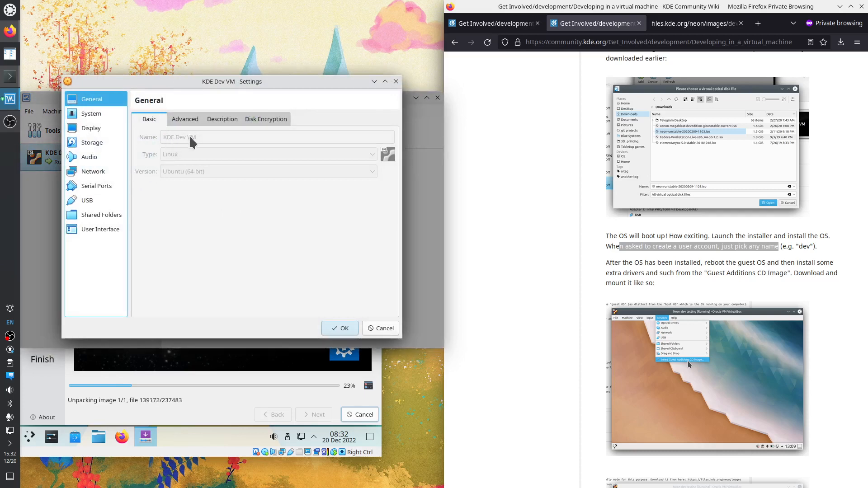
left_click(188, 120)
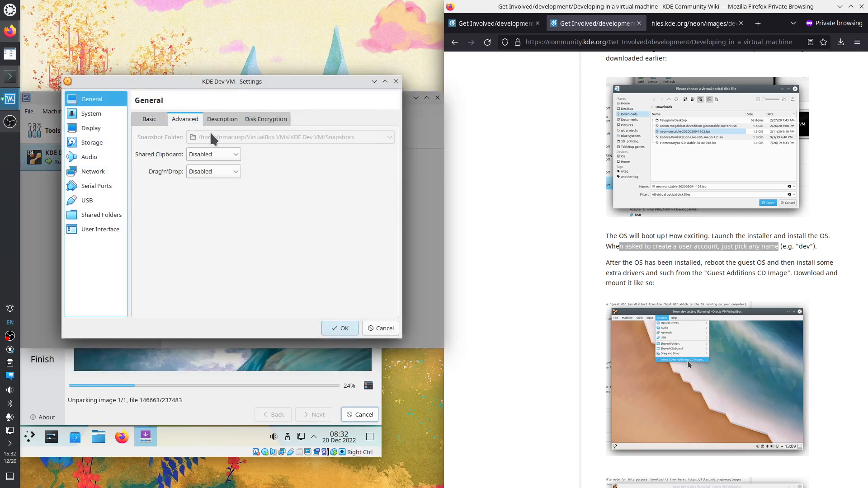
left_click(221, 120)
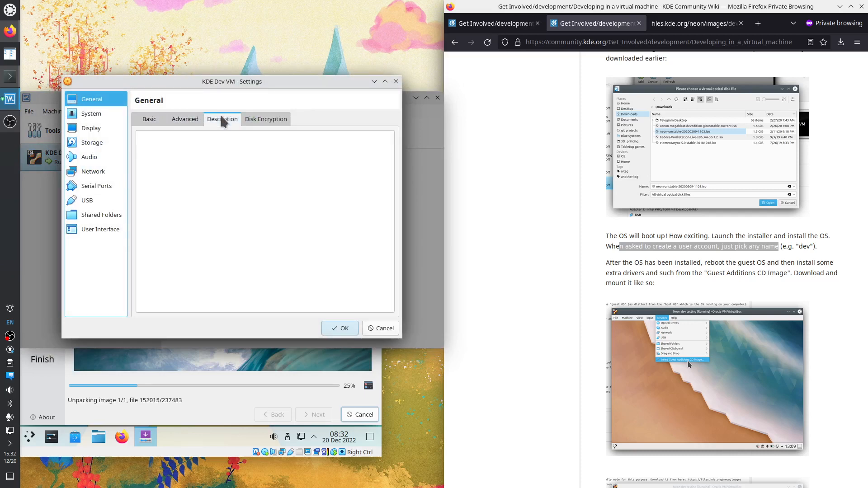
left_click(265, 121)
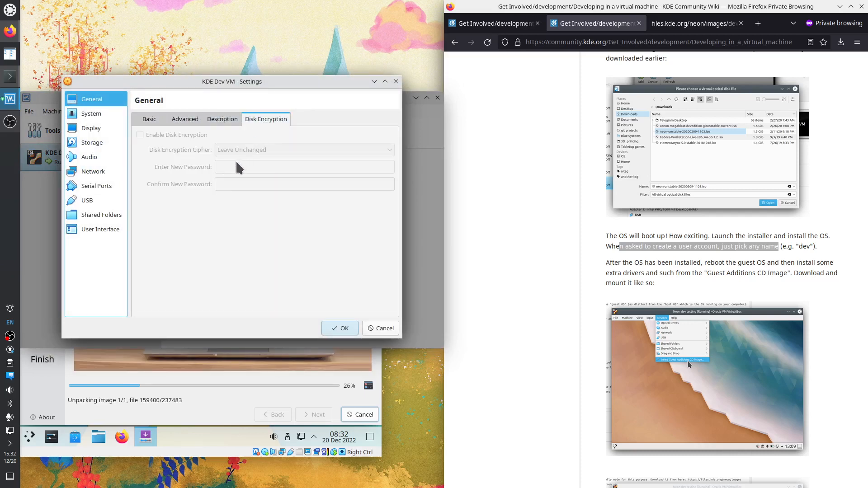
left_click(96, 113)
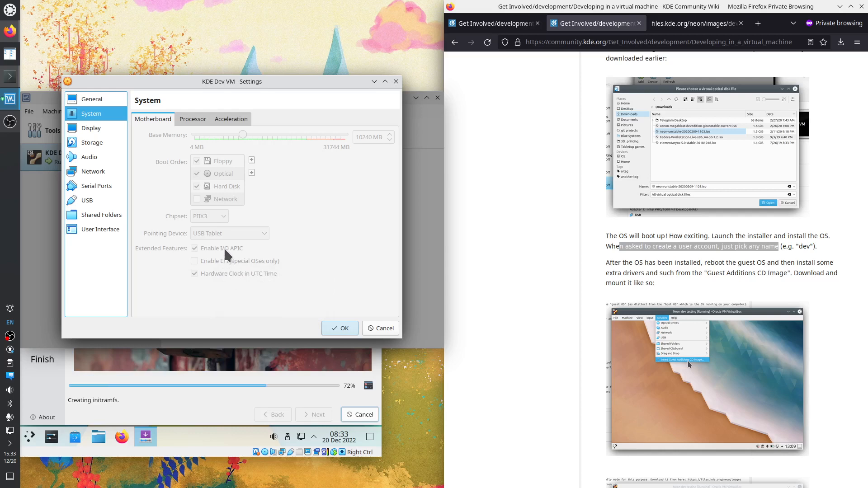
Review the System Processor and Acceleration tabs, then view the Display settings
left_click(192, 120)
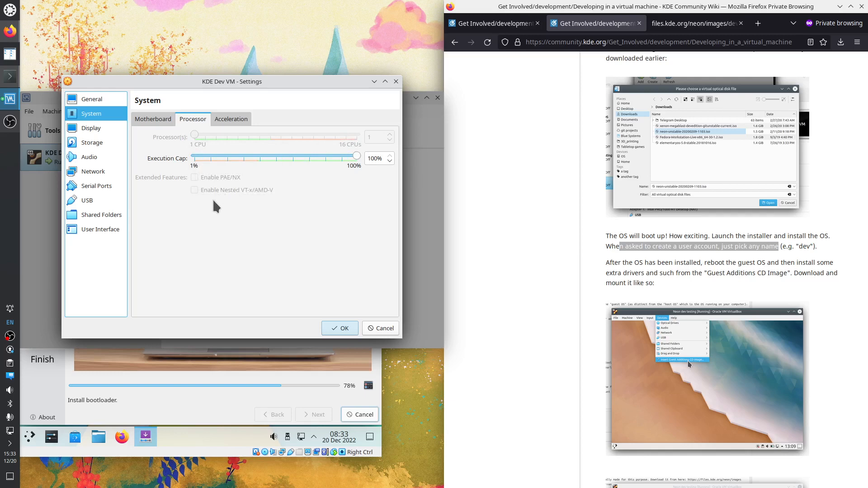
left_click(230, 118)
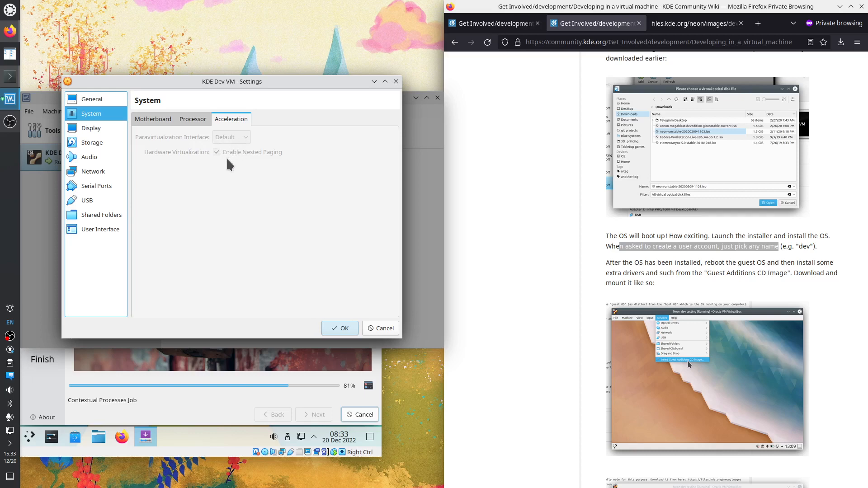
left_click(102, 130)
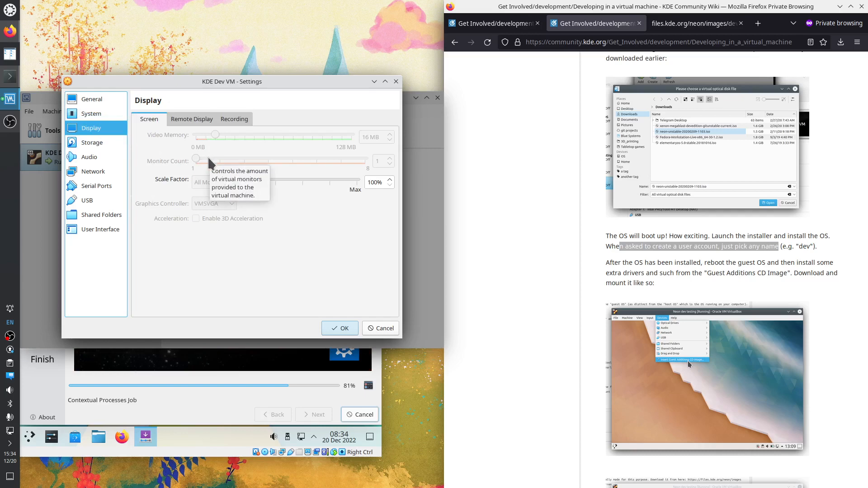
Review the Display remote-display and recording settings, then the Storage installer image and virtual hard disk
left_click(191, 118)
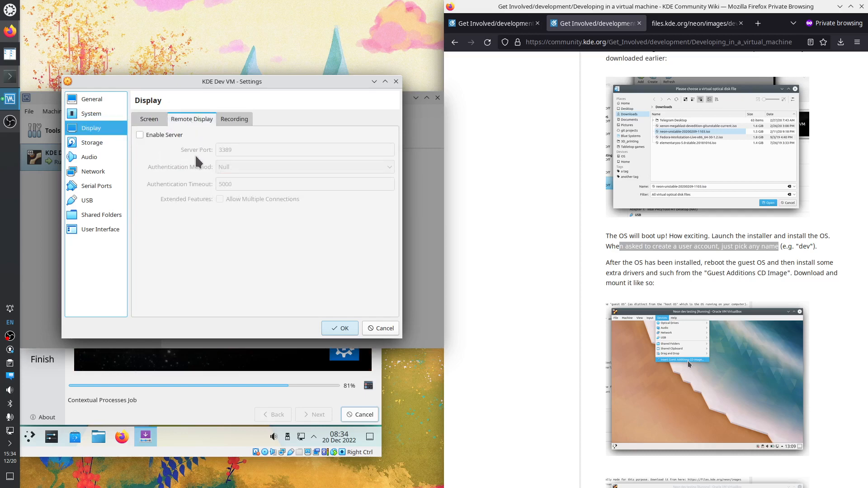
left_click(221, 125)
left_click(94, 142)
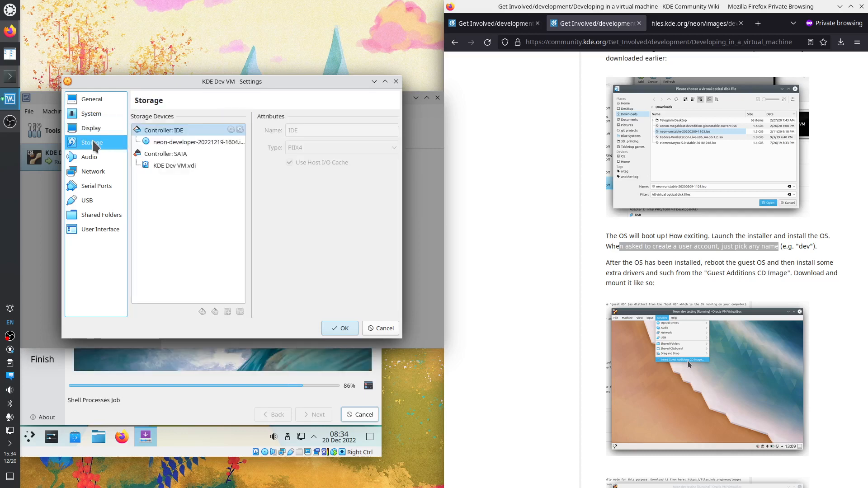
left_click(182, 143)
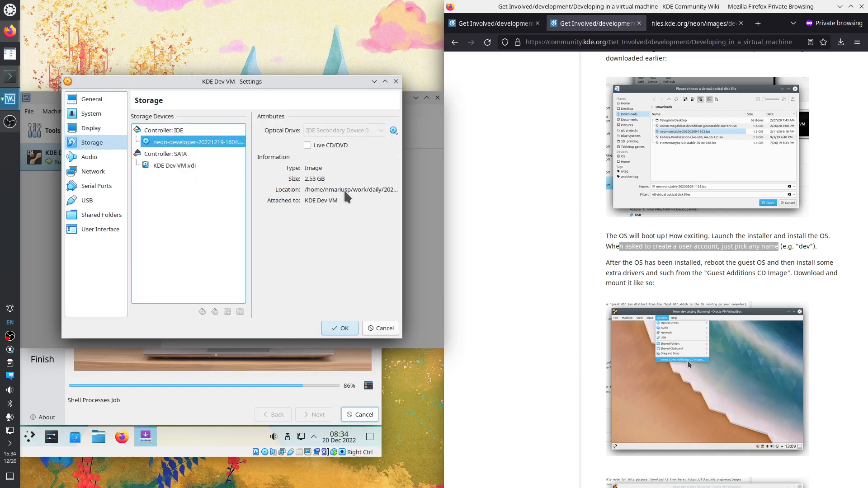
left_click(169, 166)
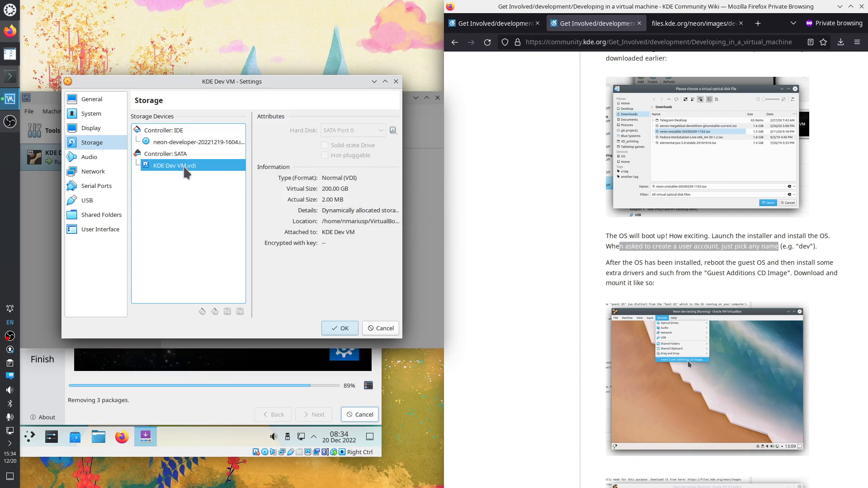
Look through Audio, Network (keeping NAT), Serial Ports, USB, User Interface and Shared Folders, then cancel
left_click(103, 157)
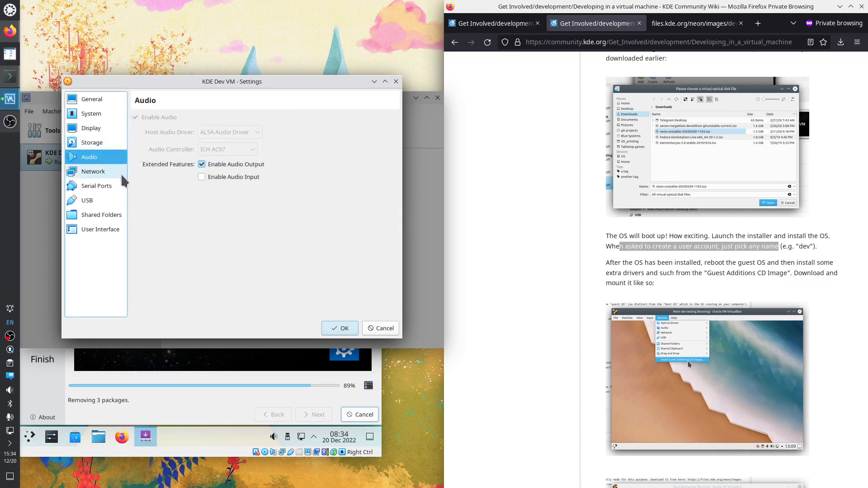
left_click(105, 170)
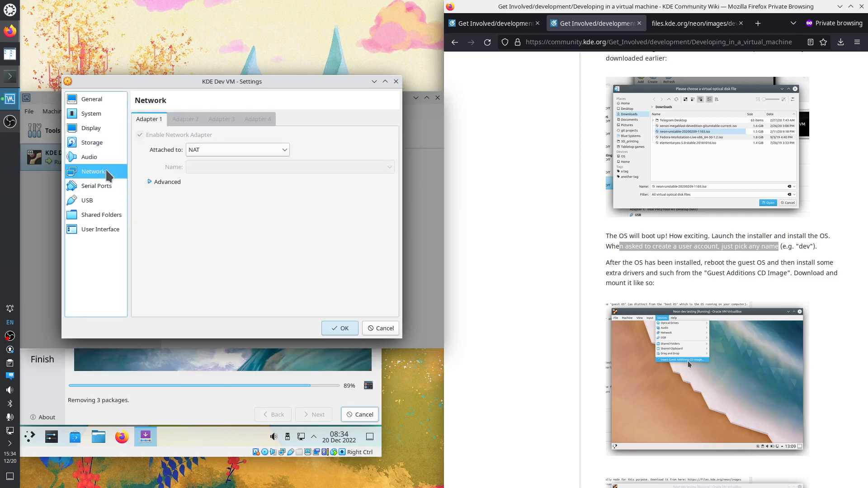
left_click(208, 153)
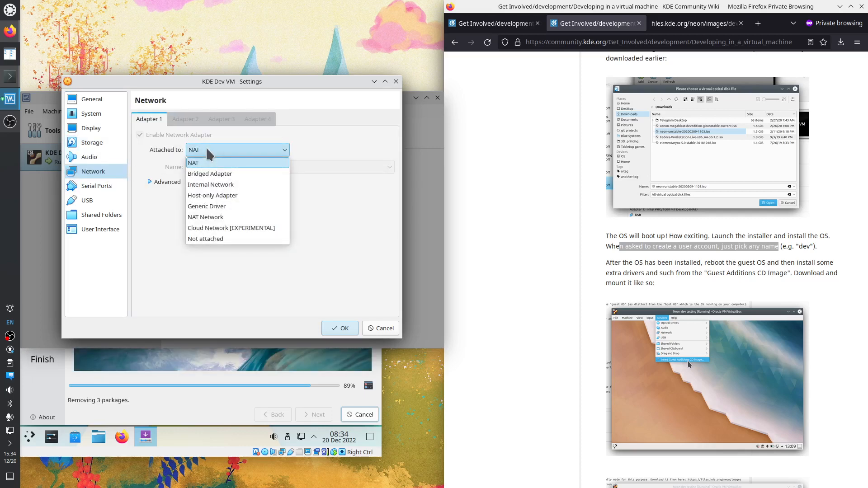
left_click(206, 147)
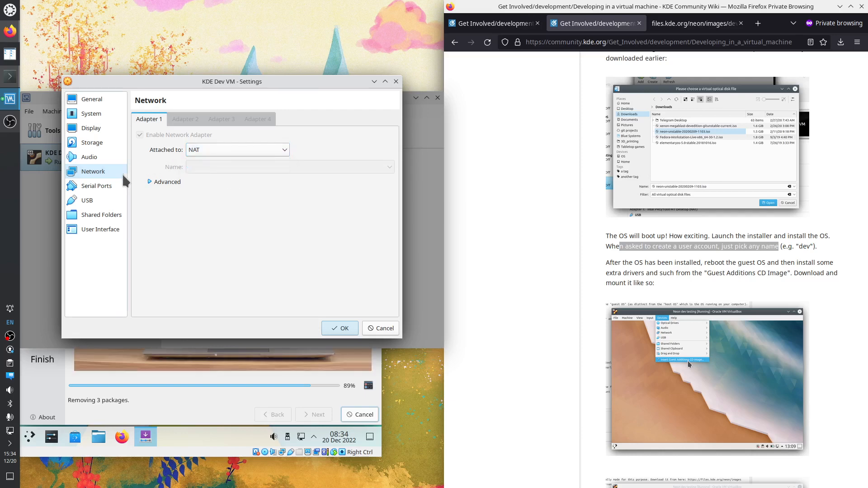
left_click(95, 186)
left_click(92, 196)
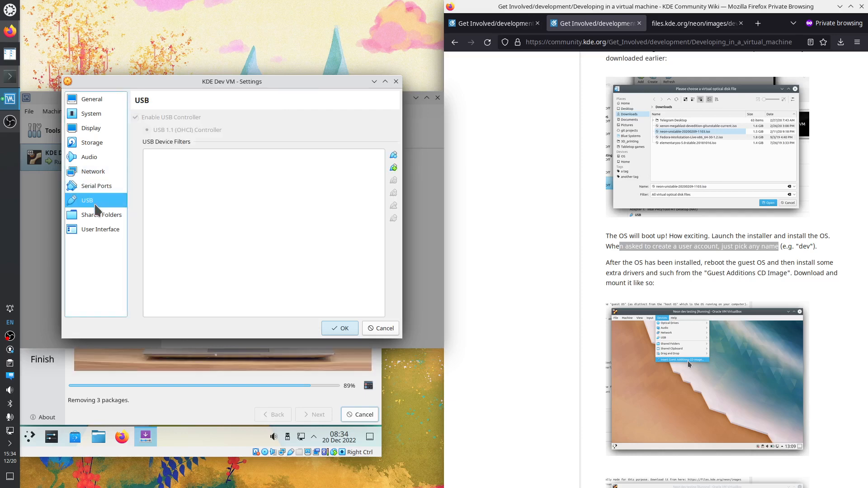
left_click(98, 230)
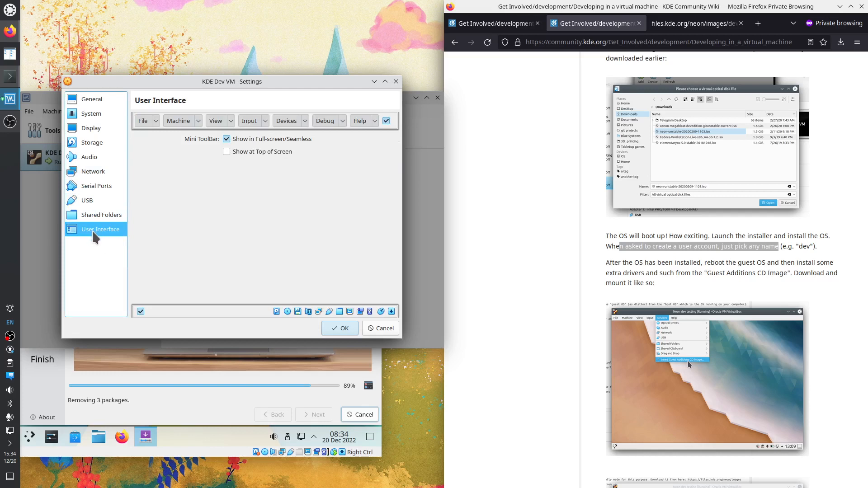
left_click(100, 215)
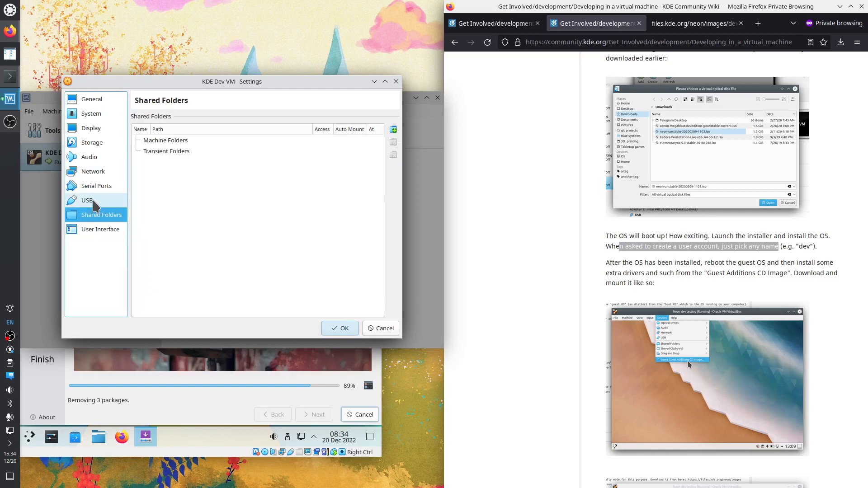
left_click(96, 201)
left_click(99, 187)
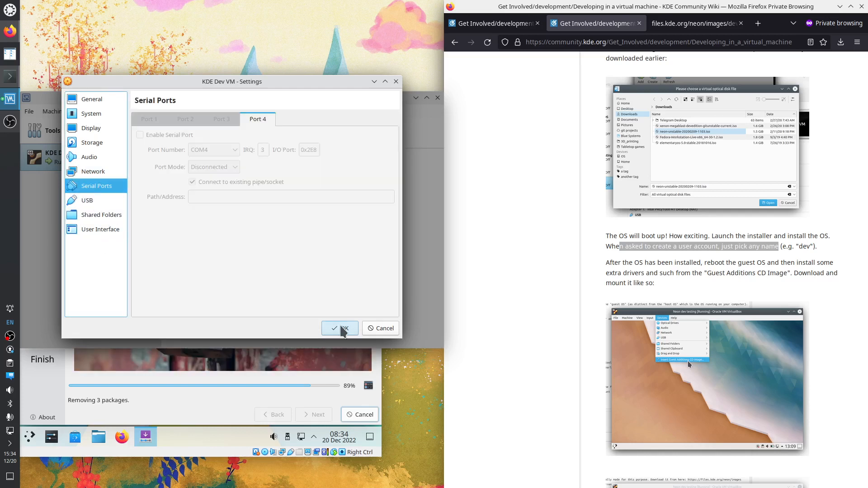
left_click(382, 329)
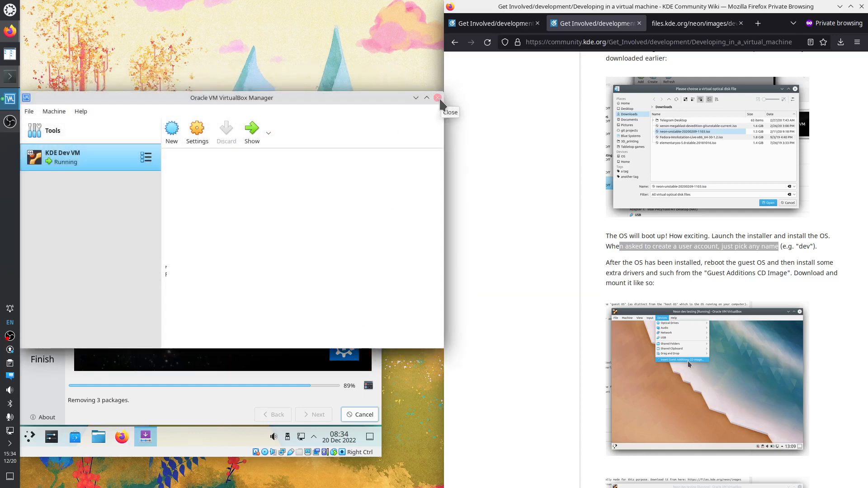
Move the VirtualBox Manager aside and bring the running KDE Dev VM window forward
left_click_drag(375, 93, 391, 35)
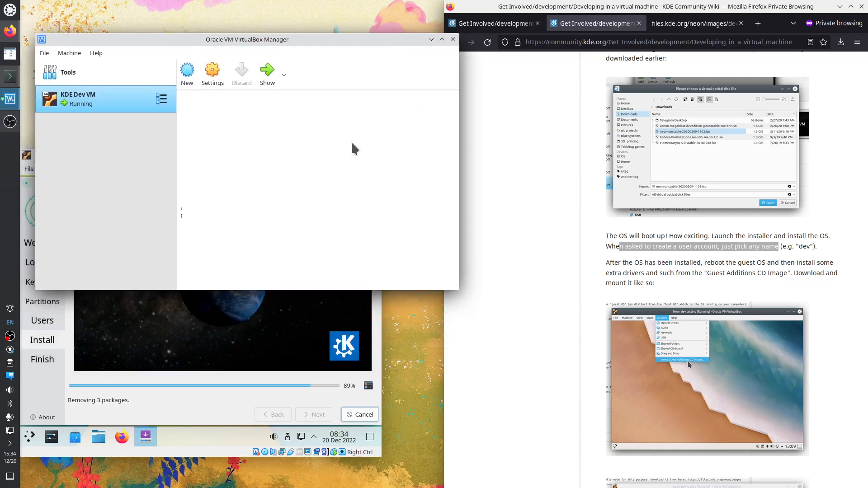
left_click(191, 454)
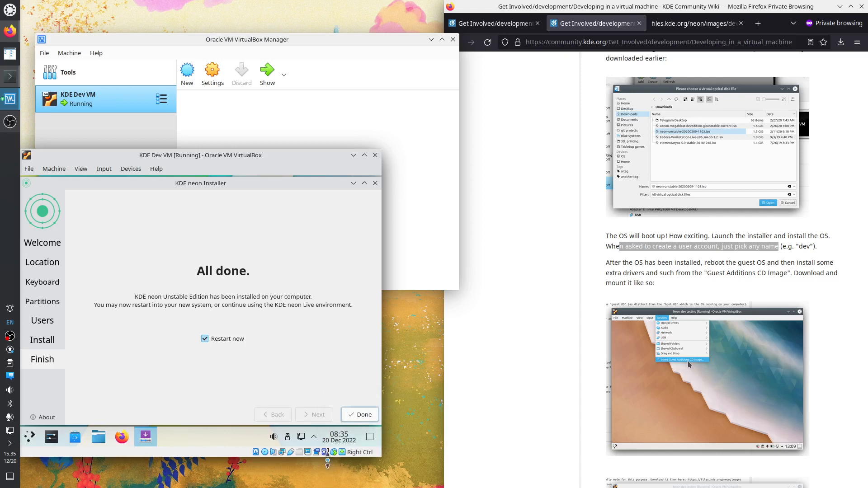
Wait for the KDE neon installer to finish and show the All done page
mouse_move(327, 458)
Finish the installer with Restart now, then confirm the remove-installation-medium prompt to reboot the VM
left_click(359, 414)
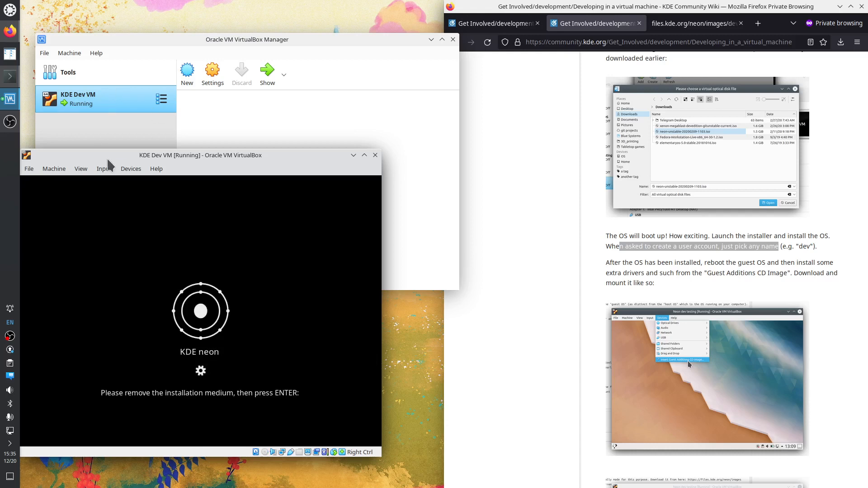
left_click(136, 173)
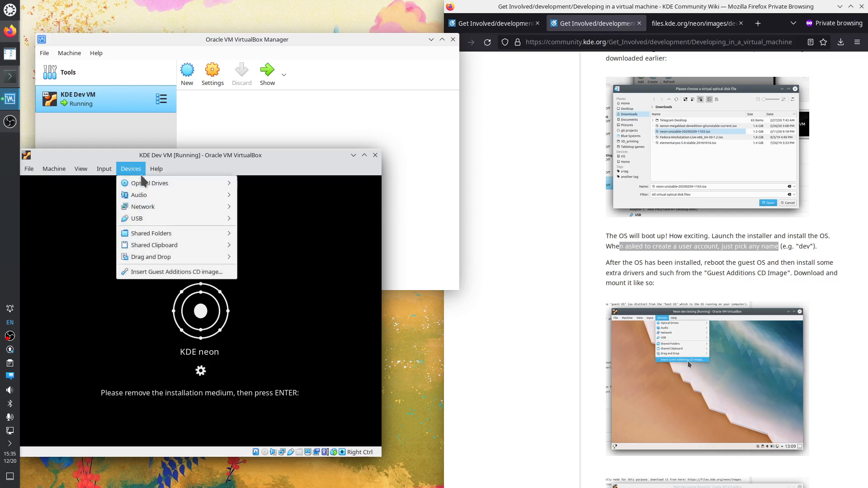
mouse_move(149, 184)
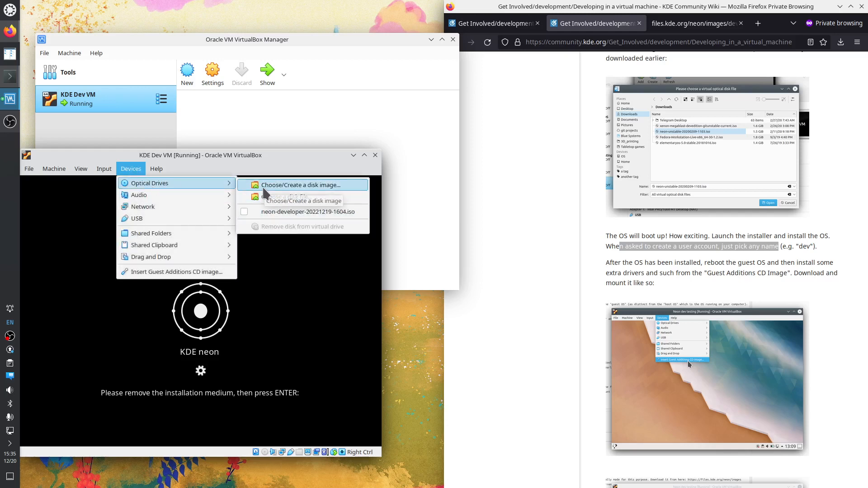
left_click(281, 371)
key("Return")
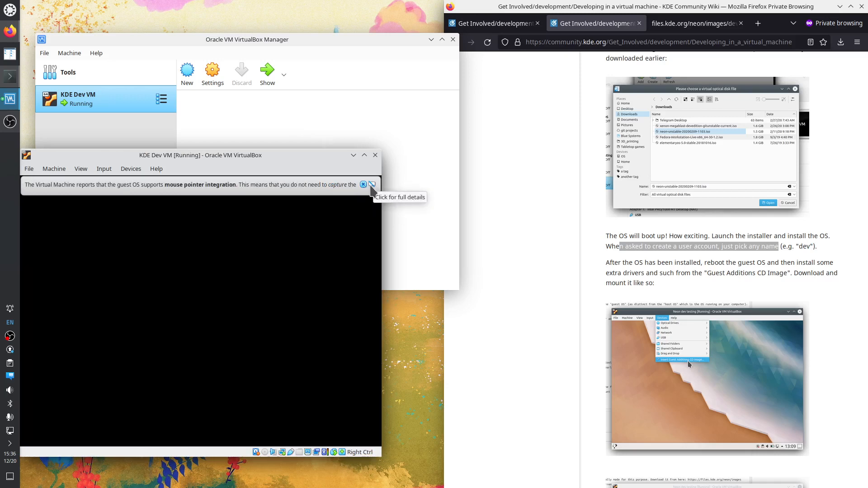
Enlarge the VM window, log in to KDE neon with the password, and highlight the wiki's Guest Additions instructions
left_click(373, 185)
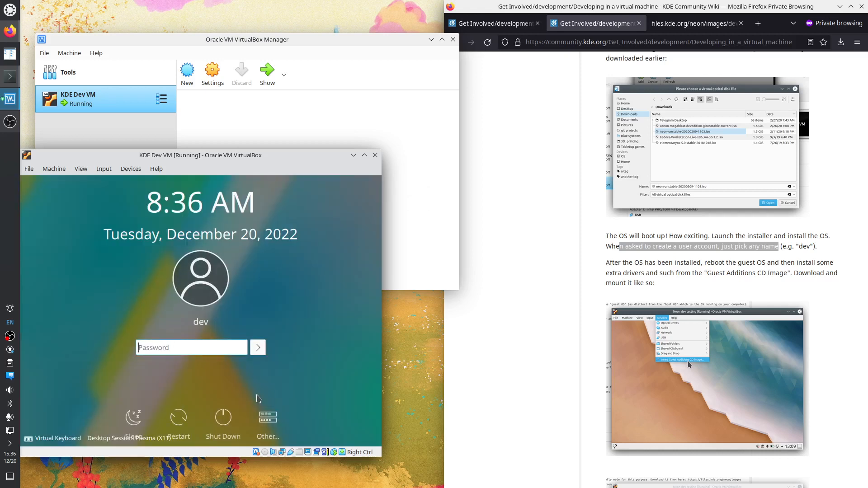
left_click_drag(381, 456, 458, 470)
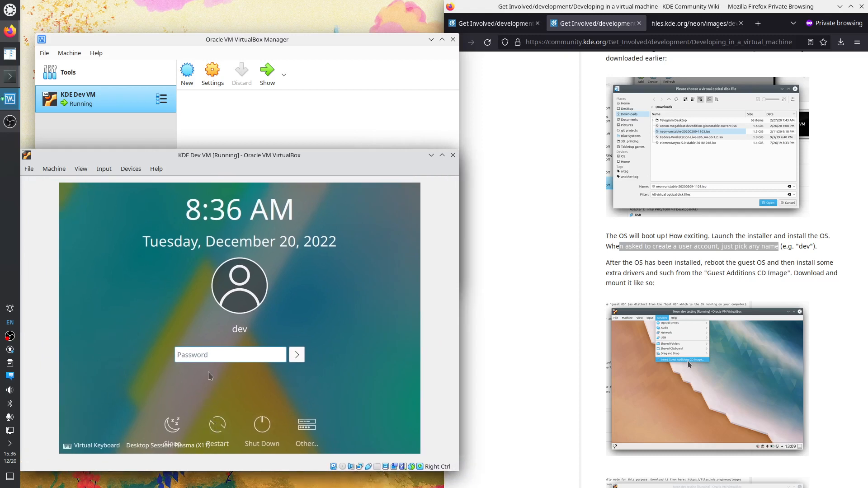
left_click(659, 268)
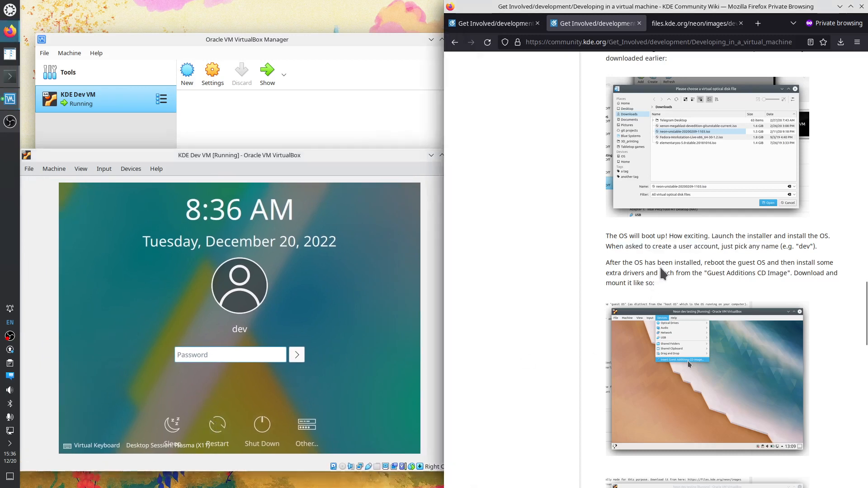
left_click(227, 357)
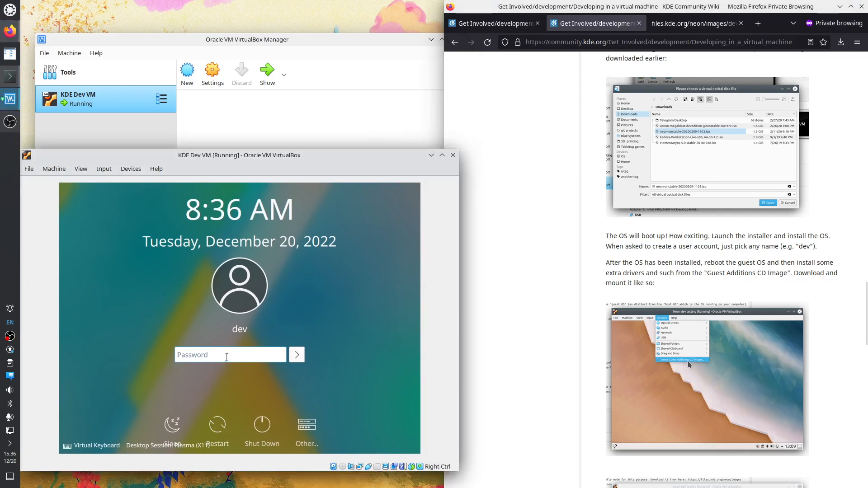
type("••••")
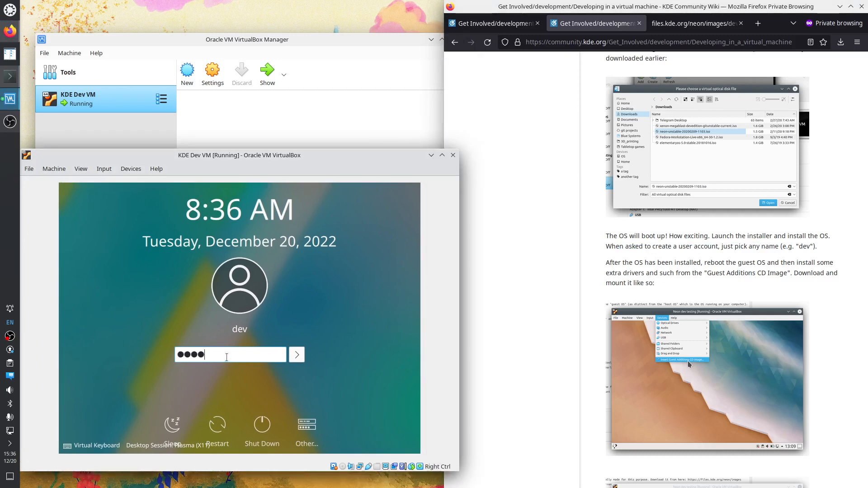
key("Return")
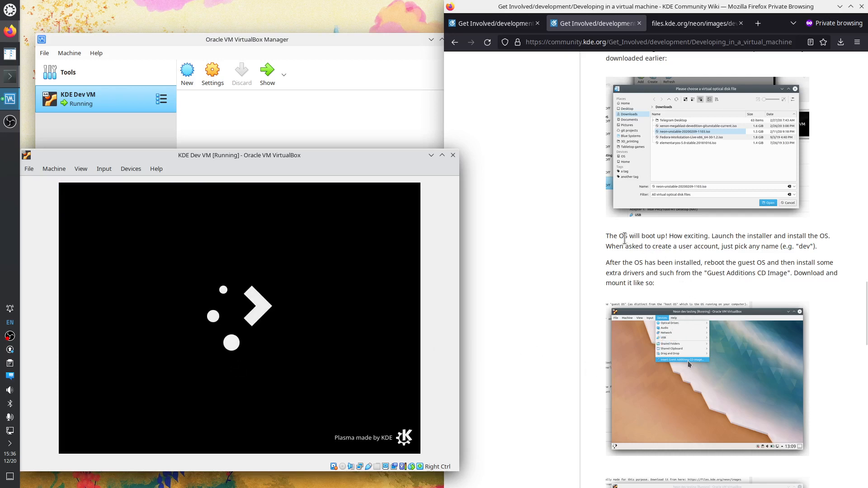
left_click_drag(609, 265, 647, 286)
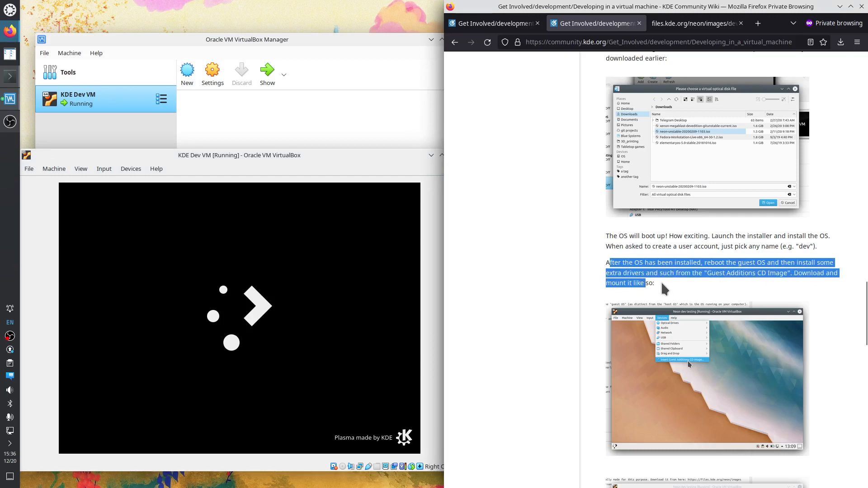
left_click_drag(656, 284, 604, 266)
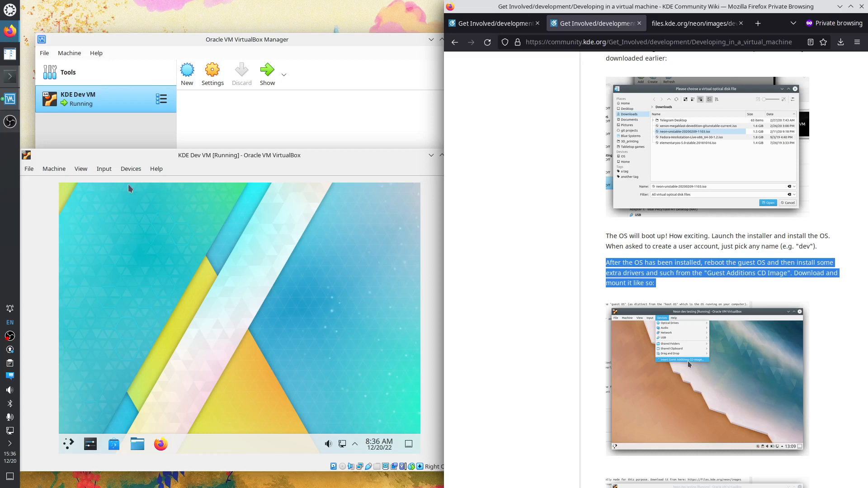
Insert the Guest Additions CD image and mount VBox_GAs_6.1.38, opening it in Dolphin
left_click(131, 169)
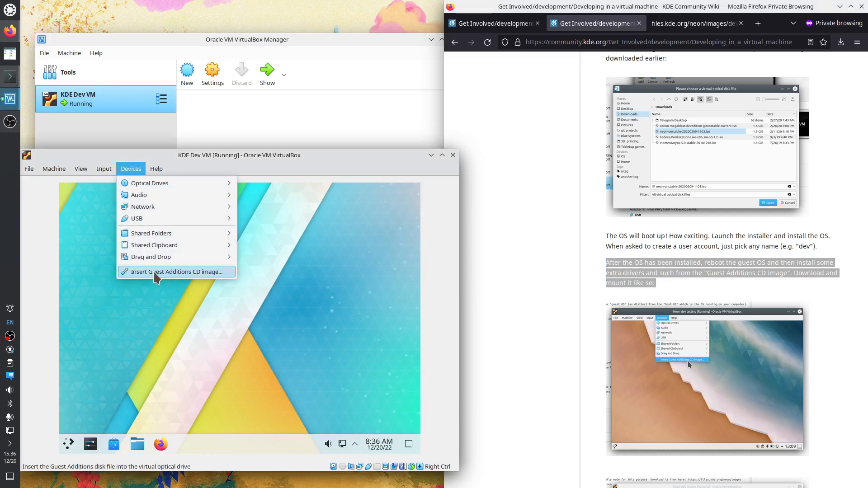
left_click(154, 273)
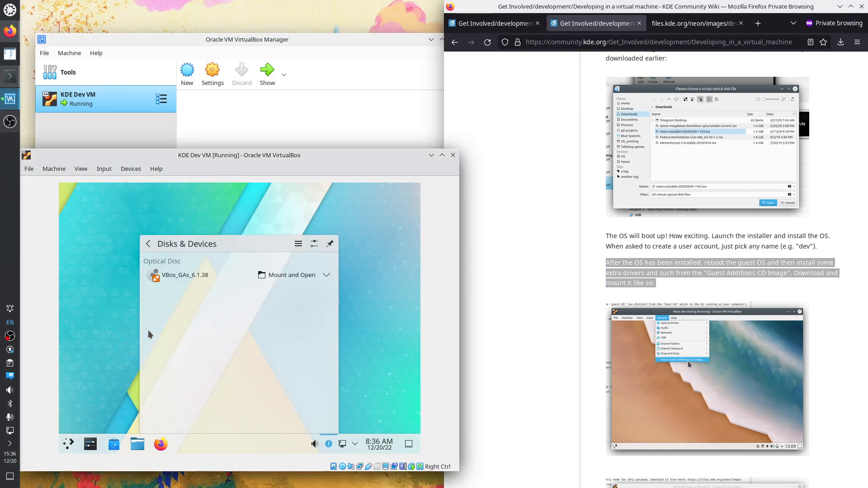
scroll(856, 362, "down", 4)
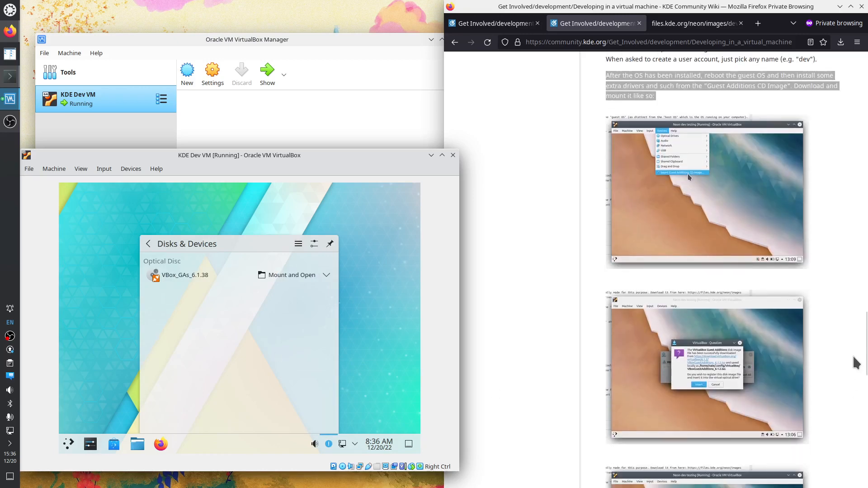
scroll(854, 362, "down", 5)
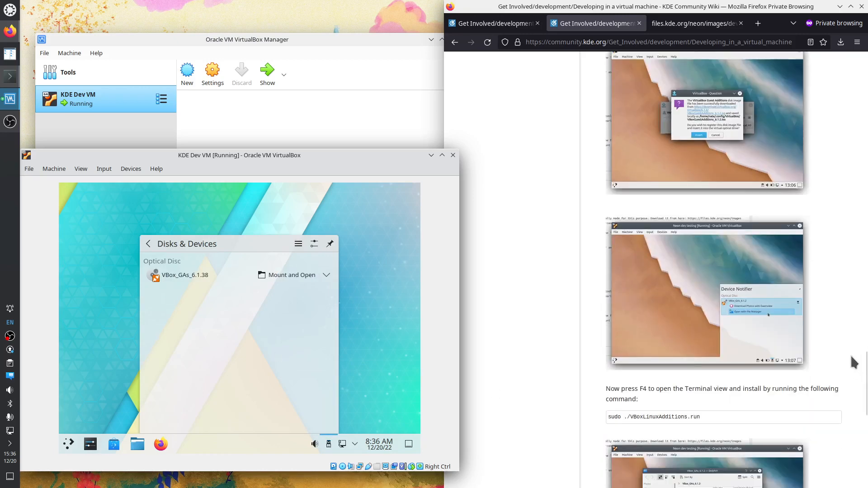
scroll(854, 363, "down", 1)
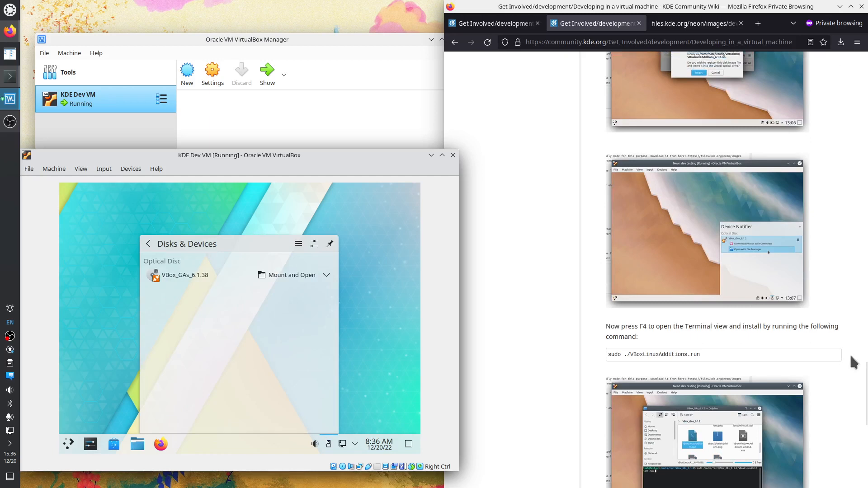
left_click(325, 277)
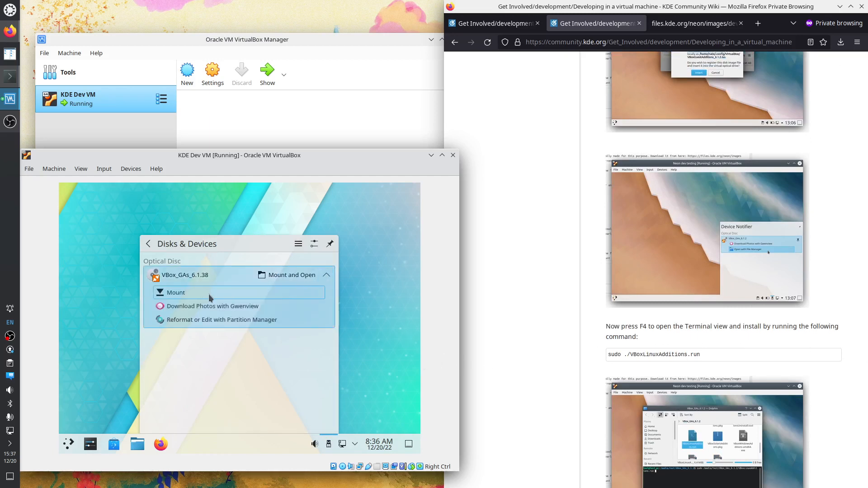
left_click(287, 275)
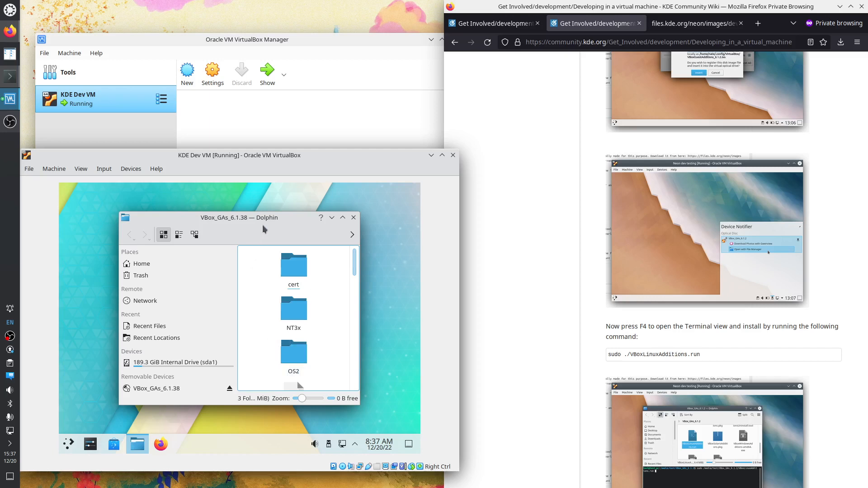
Open Dolphin's F4 terminal panel, maximize the window, and enable Show Menubar
key("F4")
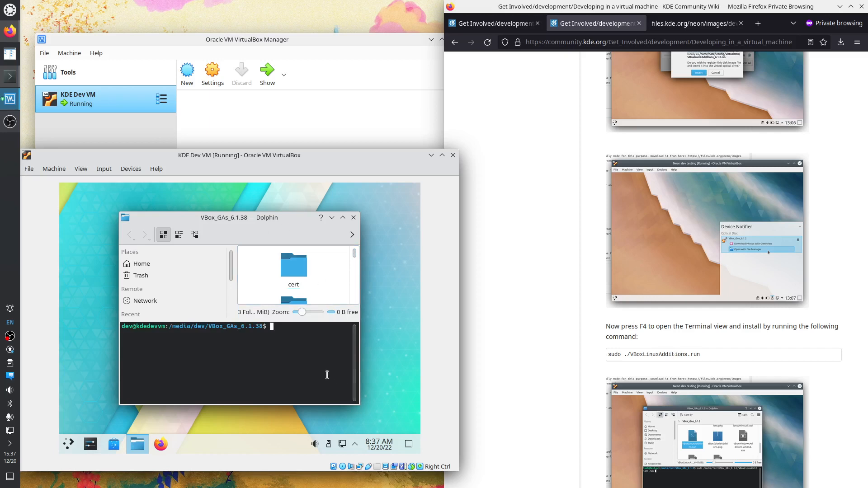
left_click_drag(362, 401, 420, 429)
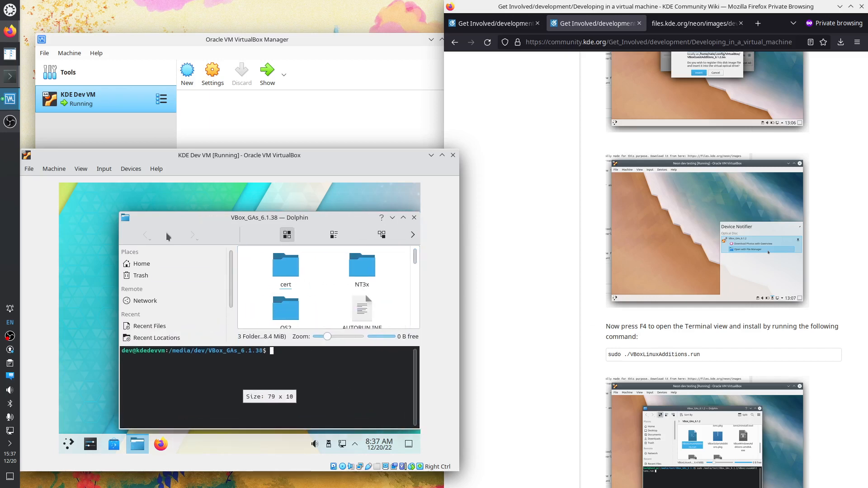
left_click(403, 218)
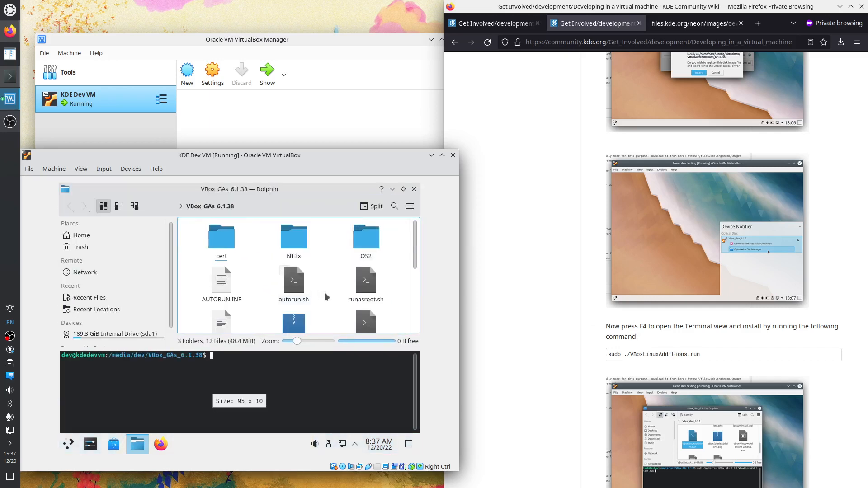
left_click(409, 206)
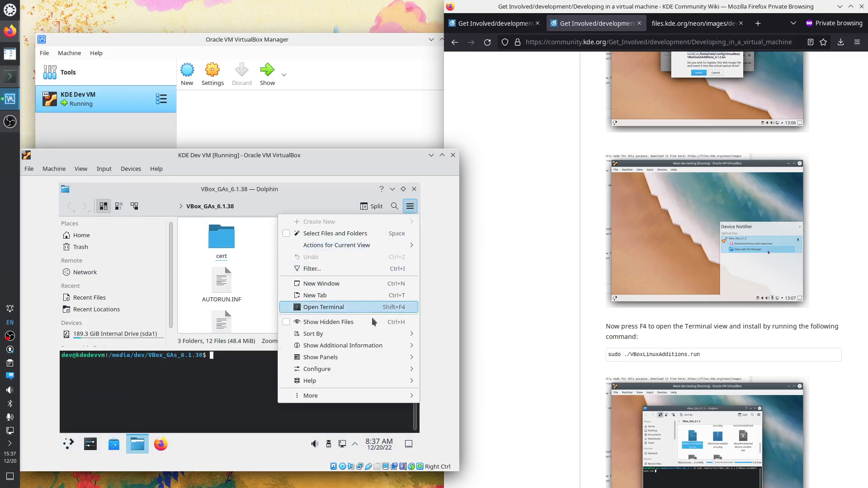
mouse_move(362, 364)
mouse_move(346, 401)
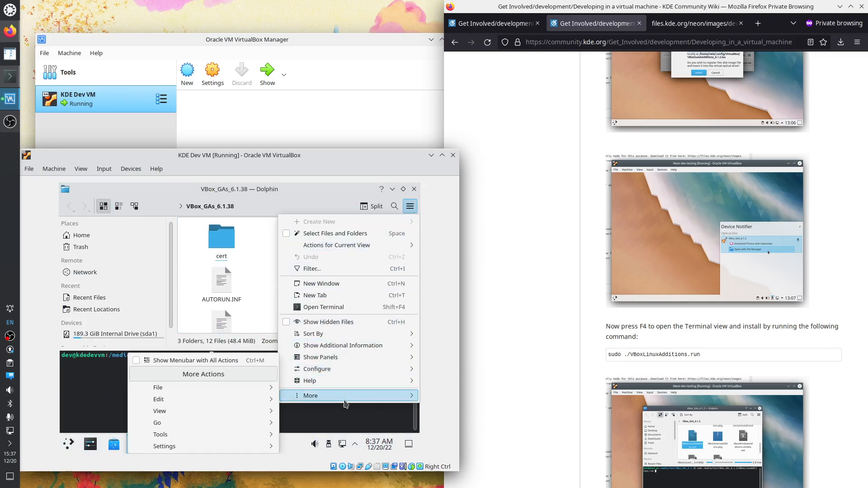
left_click(228, 361)
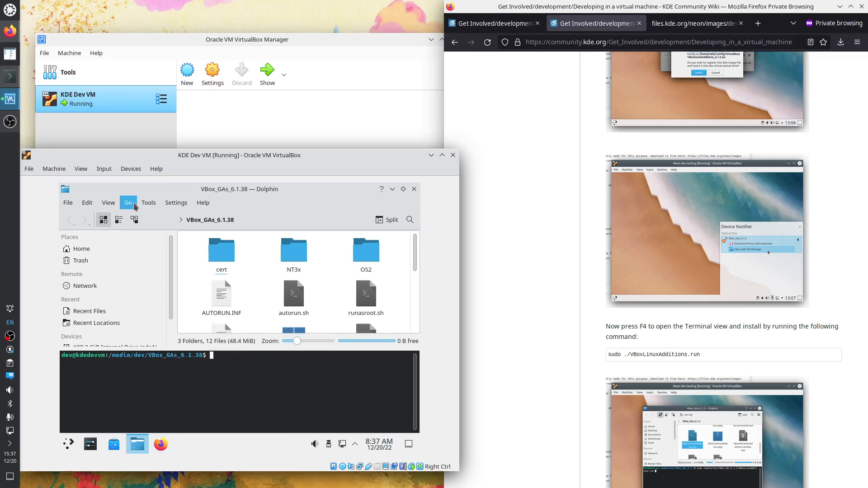
Switch the file list to Details view and zoom out, clearing a stray character in the terminal
left_click(109, 203)
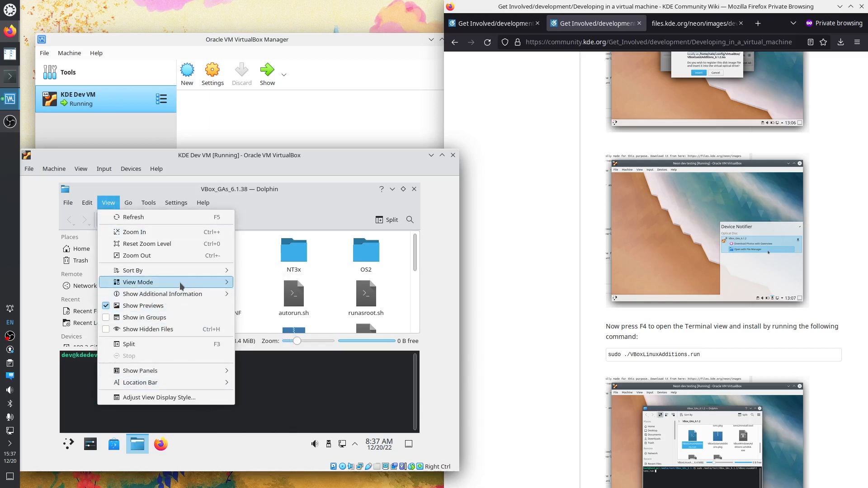
mouse_move(181, 285)
left_click(250, 306)
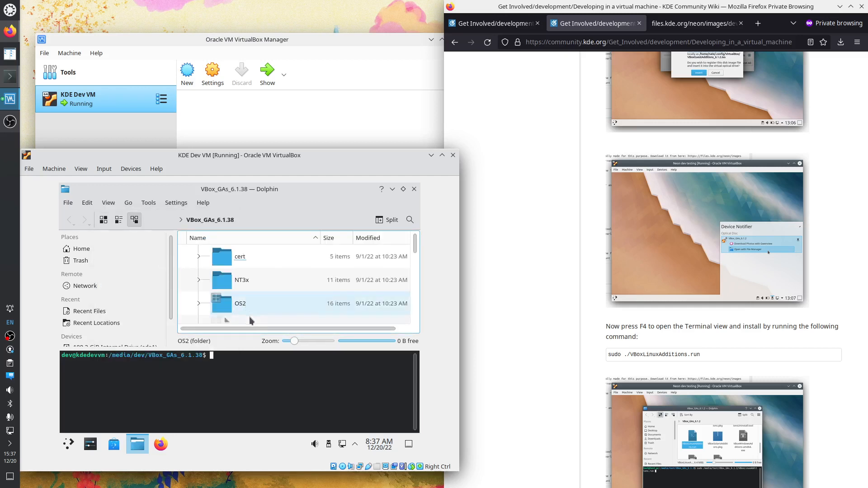
left_click(126, 204)
left_click(128, 203)
left_click(108, 202)
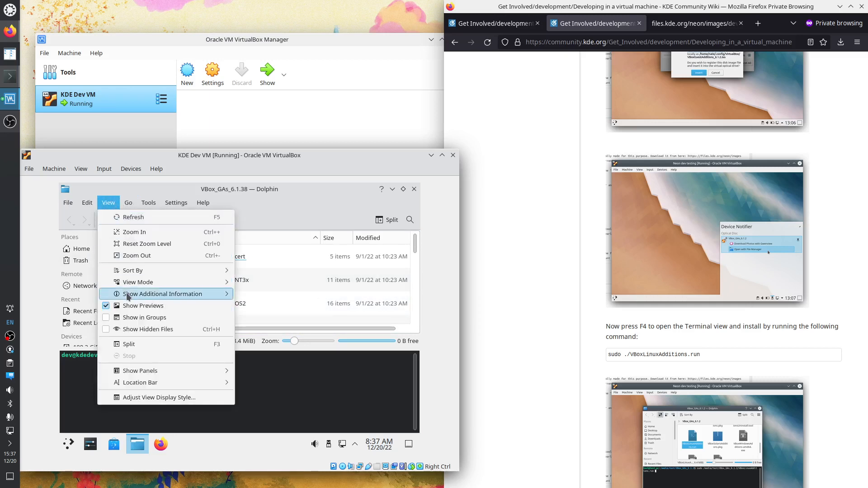
left_click(152, 256)
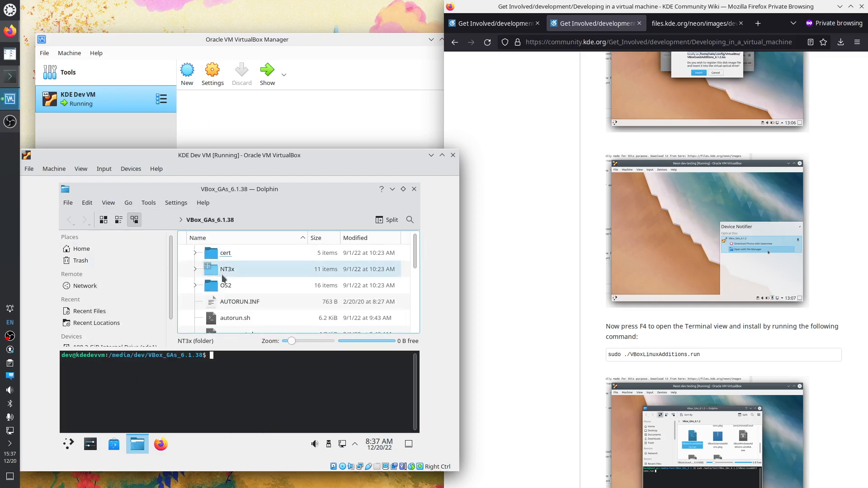
type("-")
key("BackSpace")
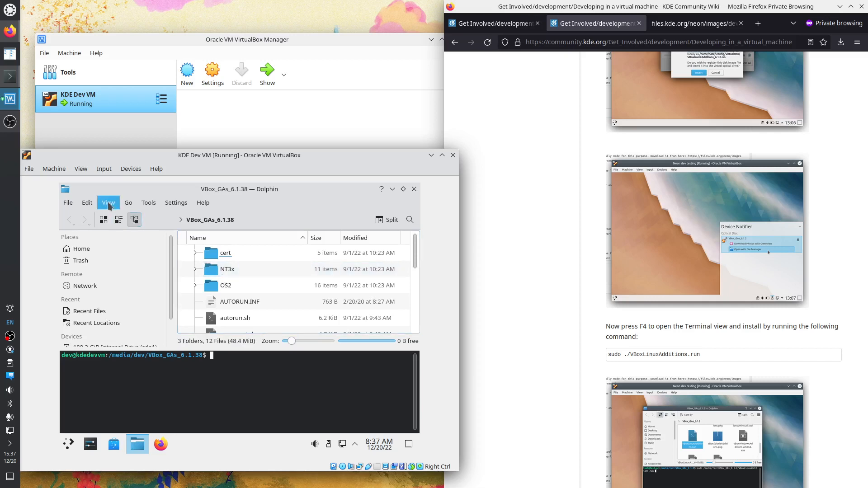
Return to the VBox_GAs_6.1.38 folder and paste the wiki's install command into the terminal
left_click(263, 269)
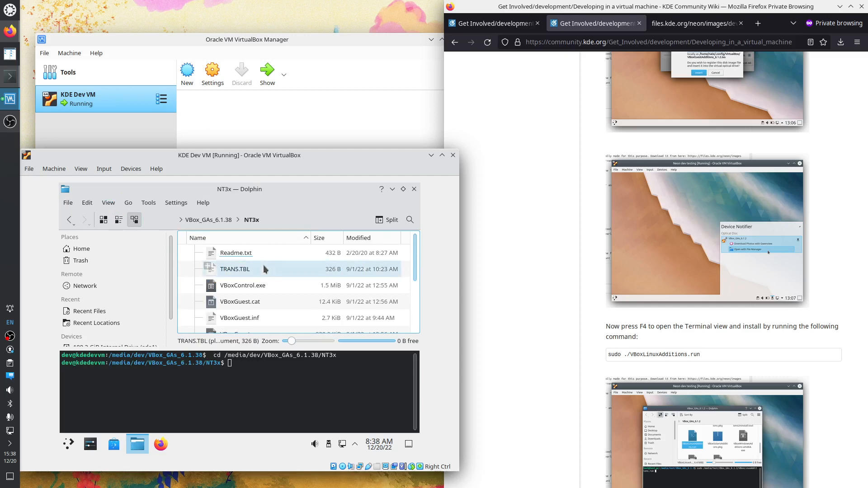
key("ctrl+minus")
key("ctrl+minus")
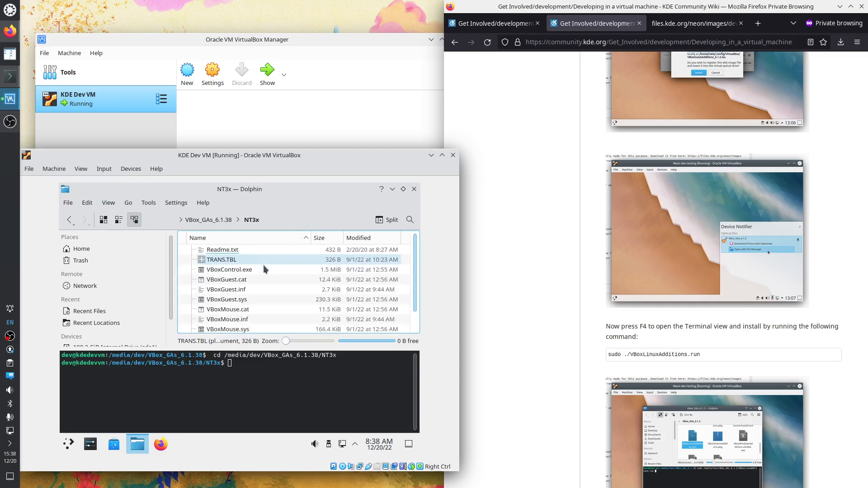
key("BackSpace")
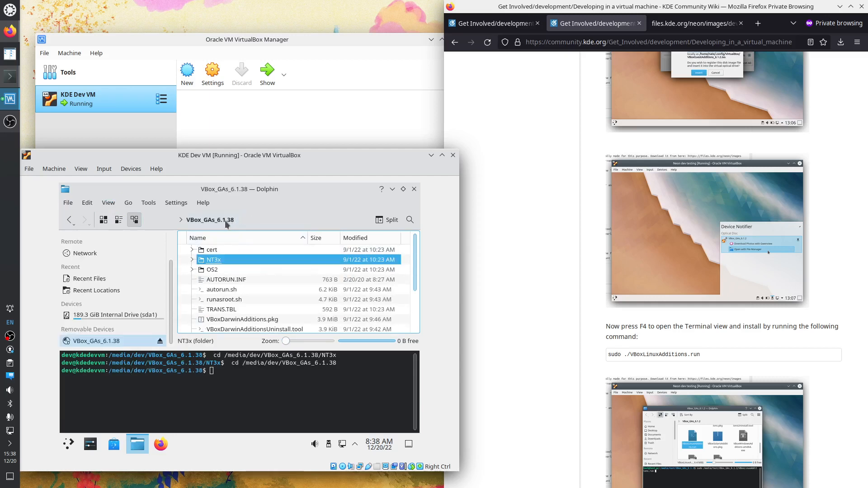
left_click(246, 395)
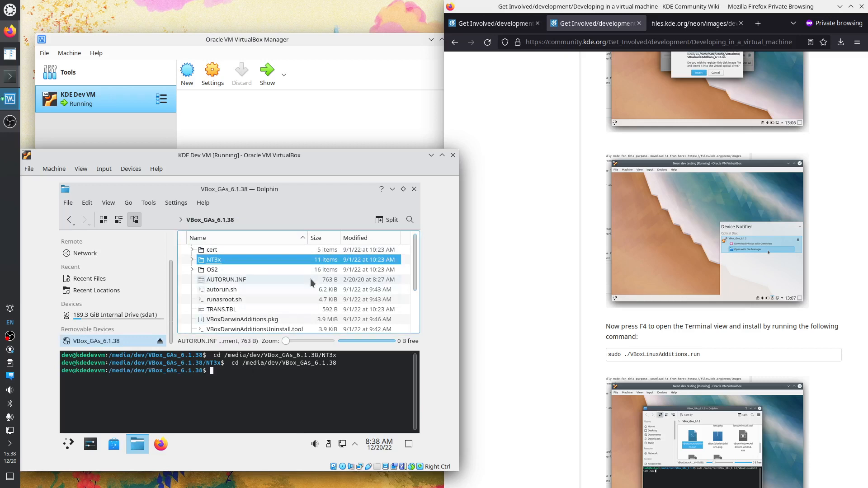
scroll(304, 281, "down", 2)
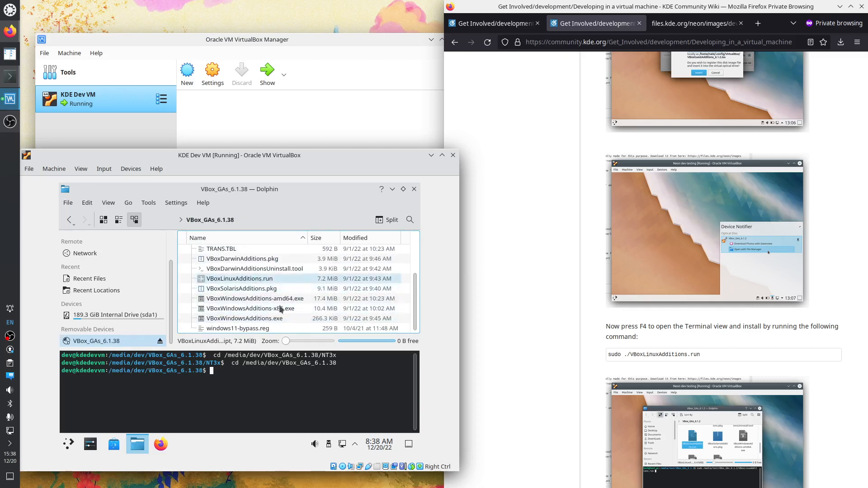
left_click_drag(709, 357, 607, 356)
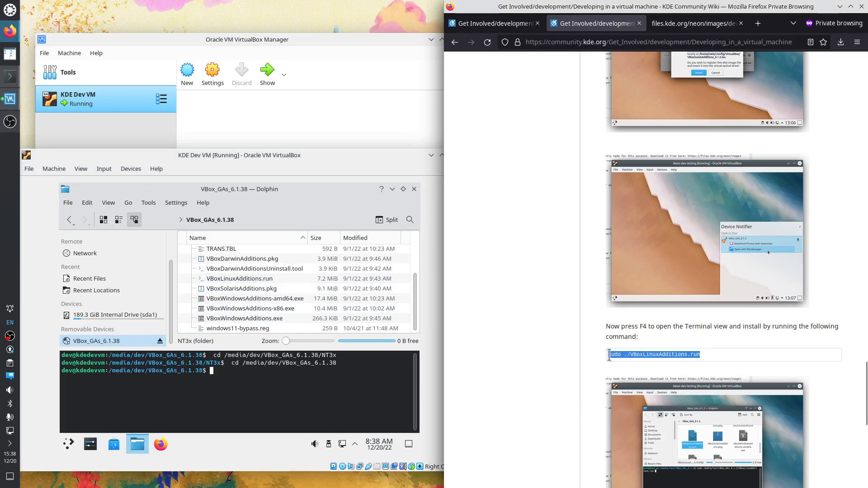
right_click(608, 355)
left_click(628, 362)
right_click(242, 390)
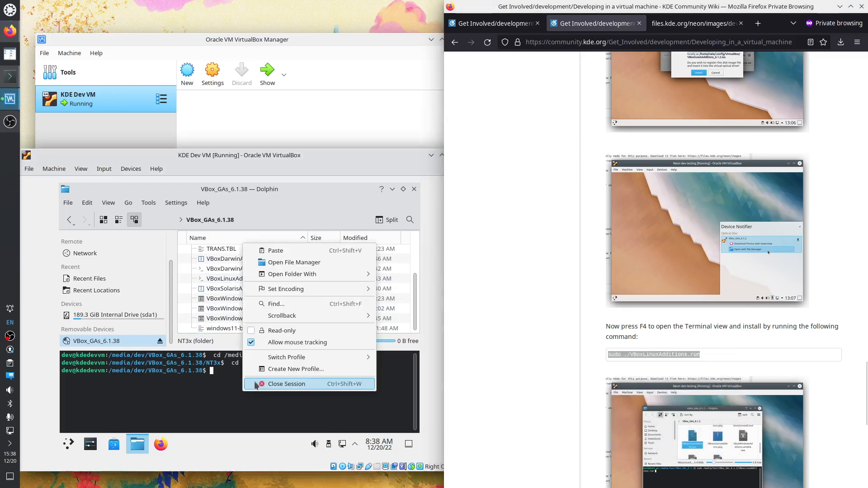
left_click(292, 254)
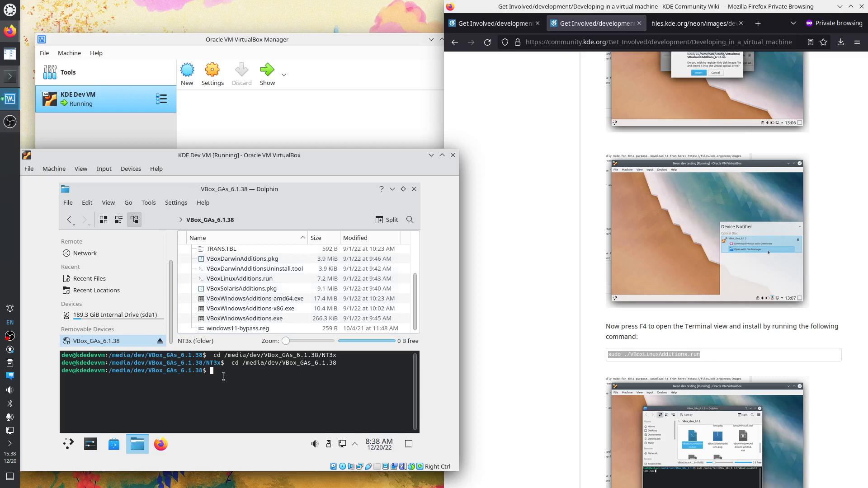
Run sudo ./VBoxLinuxAdditions.run, enter the user's password, and enlarge the terminal panel
type("sudo ./Vi")
key("BackSpace")
type("BoxL")
key("Tab")
key("Return")
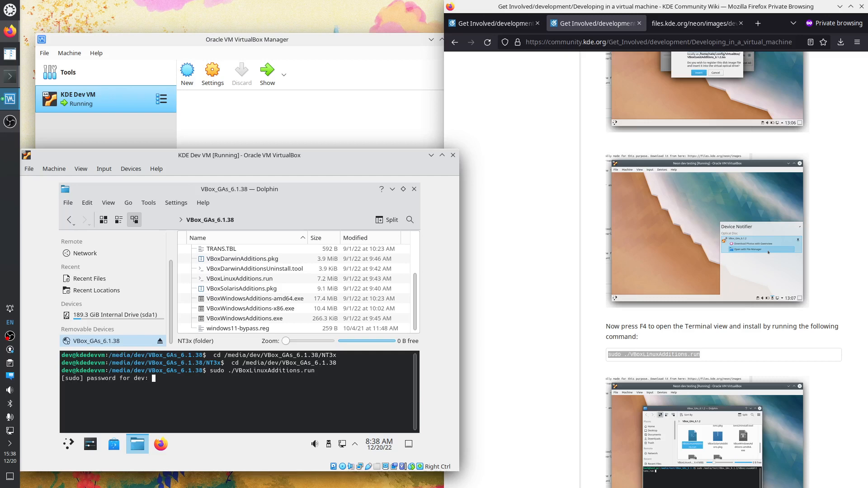
key("Return")
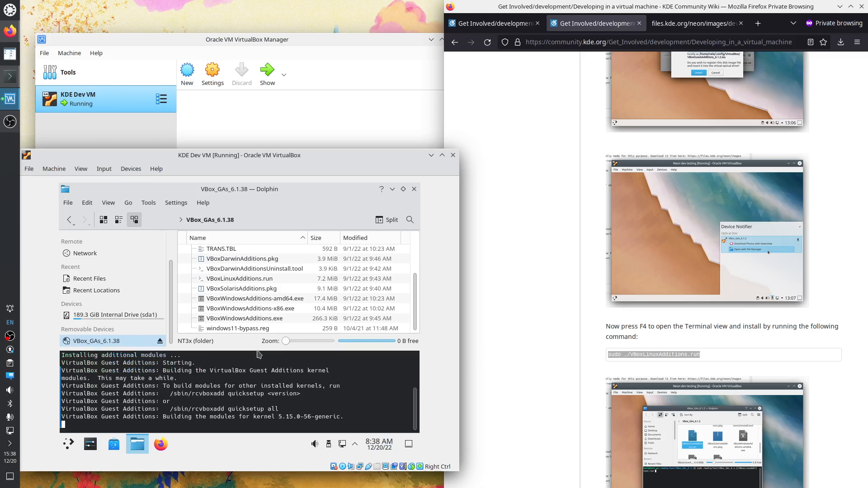
left_click_drag(257, 347, 269, 280)
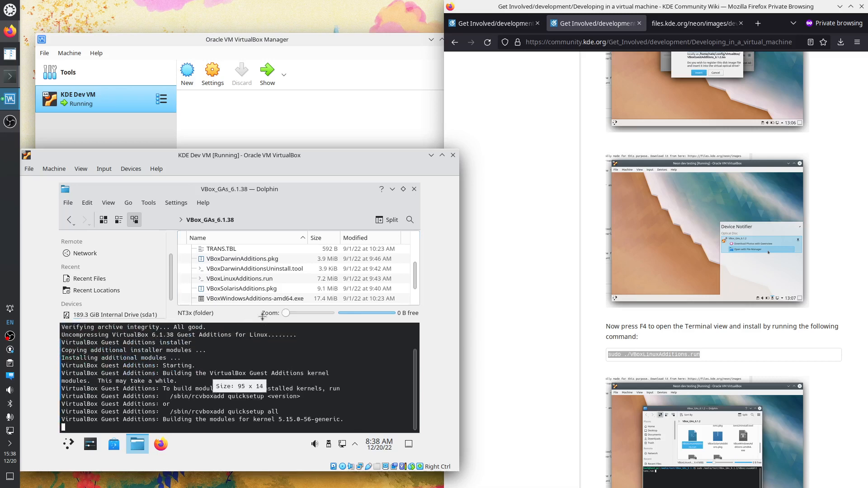
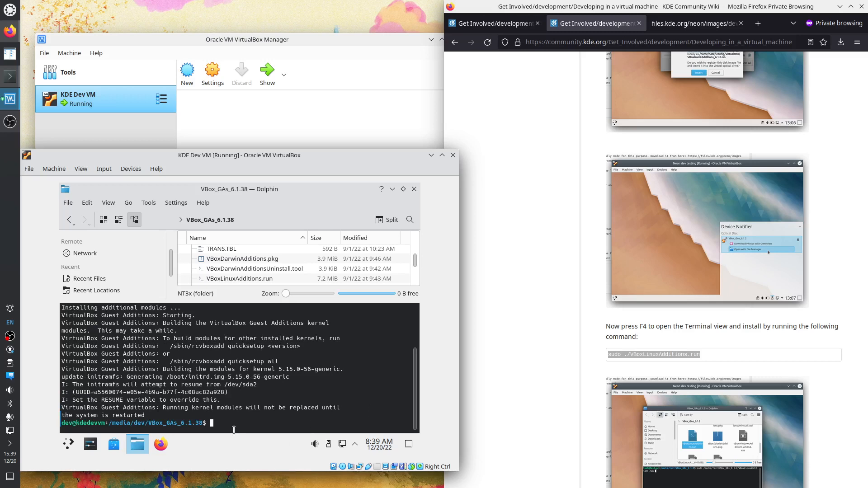
Highlight the Guest Additions restart notice and the wiki's 'restart the guest OS' instruction
triple_click(167, 412)
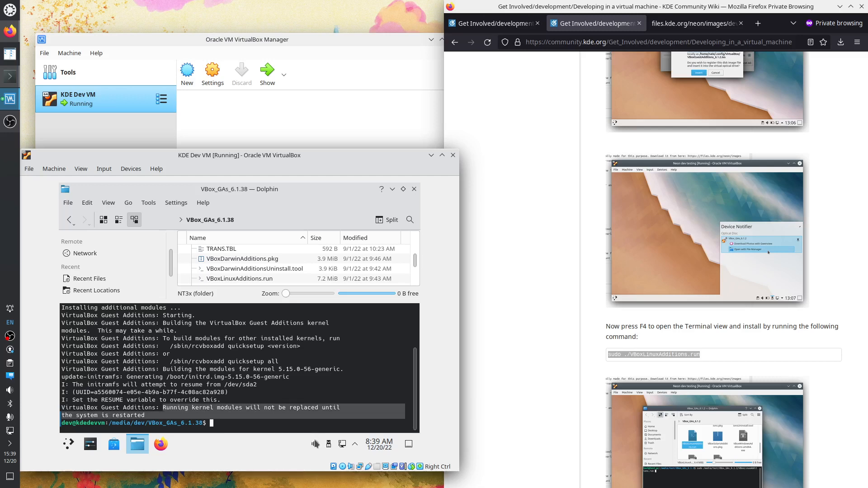
left_click(602, 375)
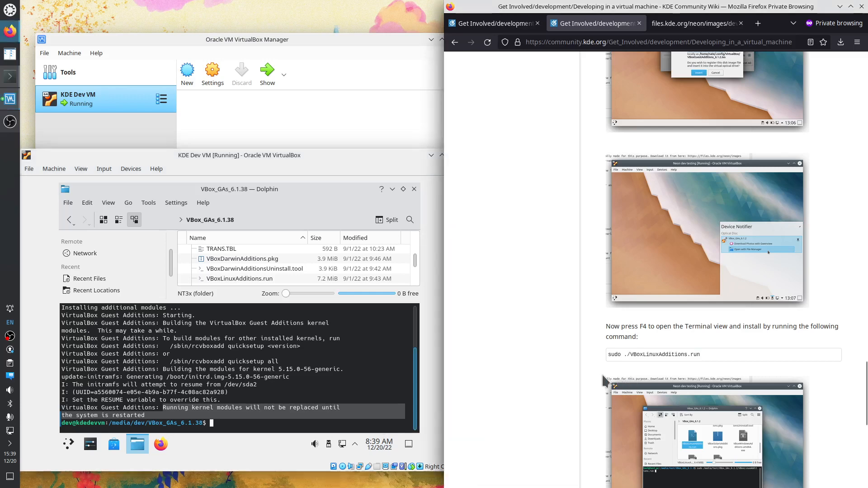
scroll(565, 389, "down", 4)
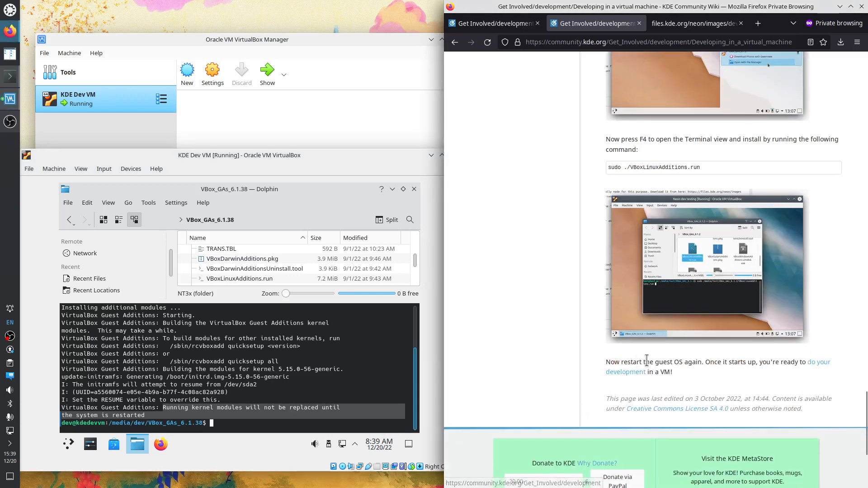
left_click_drag(629, 362, 802, 363)
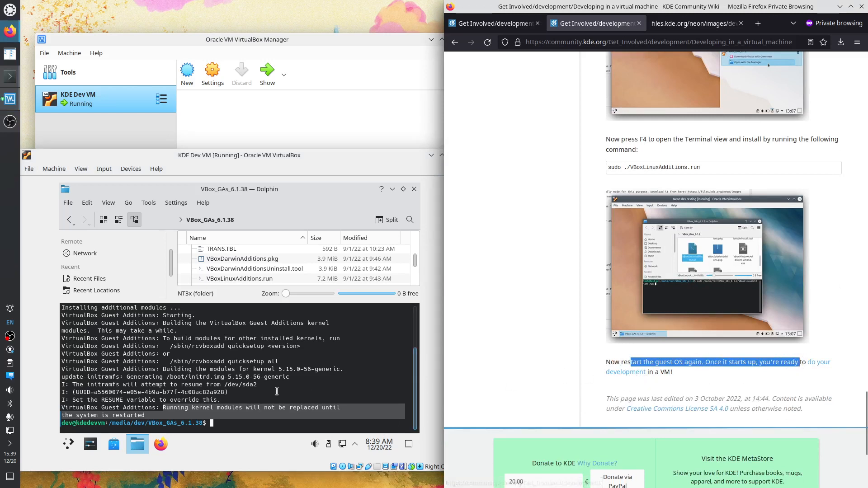
left_click(68, 445)
Restart the guest from its launcher, log back in with the user's password, and close Dolphin
left_click(67, 445)
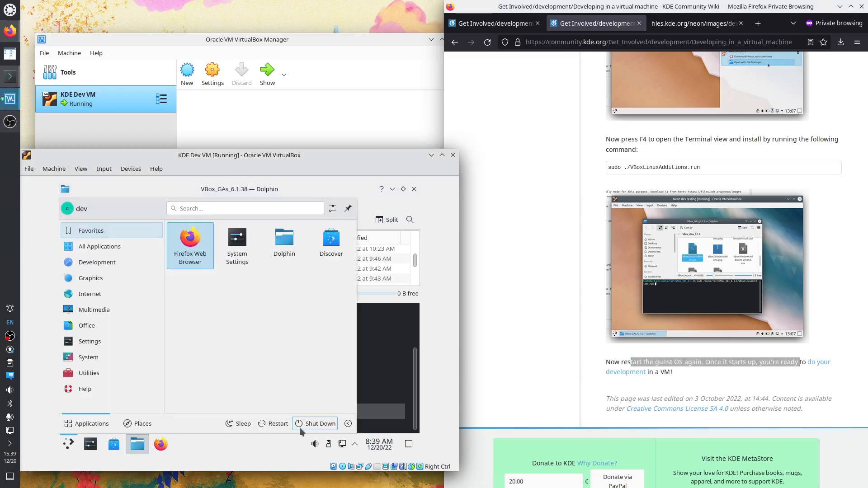
left_click(278, 424)
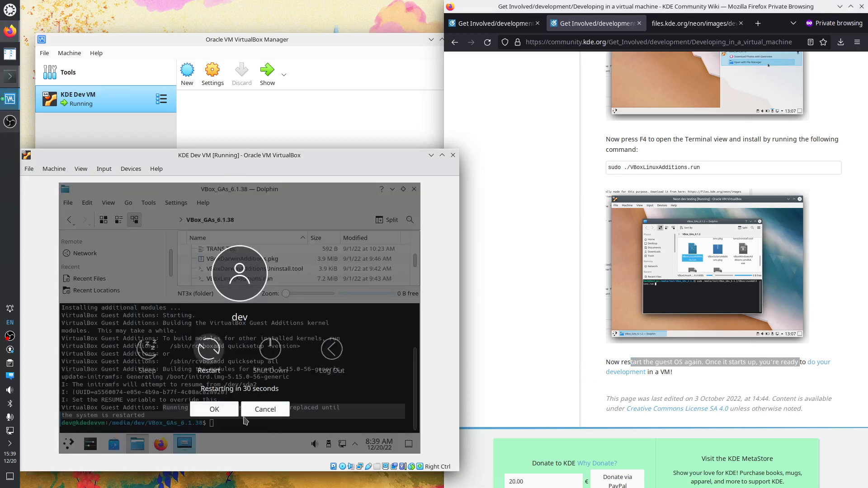
left_click(213, 411)
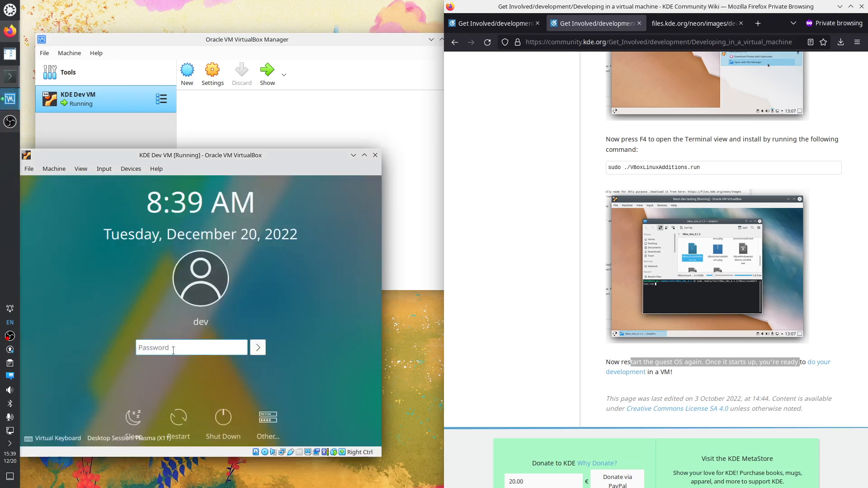
key("Return")
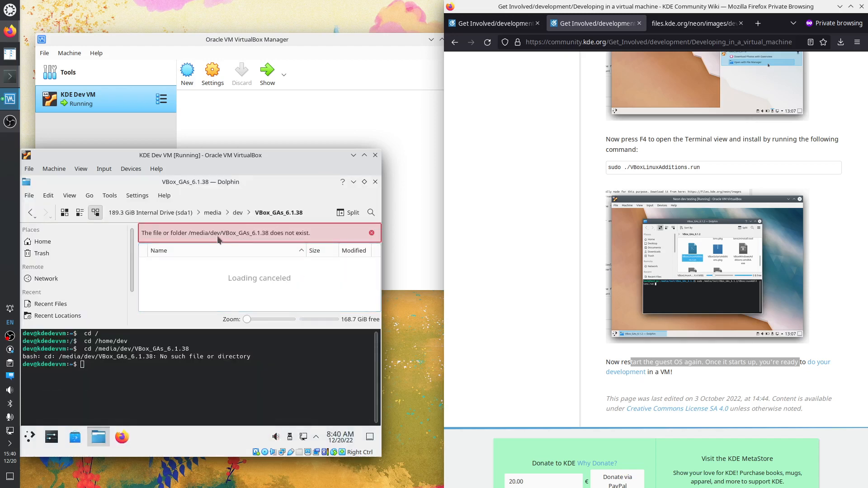
left_click(375, 181)
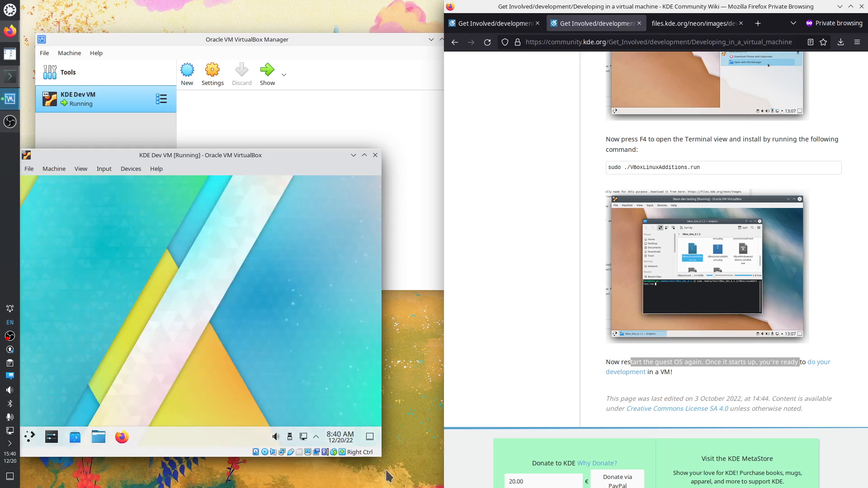
Snap the VM window to the left half, hide VirtualBox's status bar, and widen it beside the wiki
left_click_drag(384, 456, 454, 485)
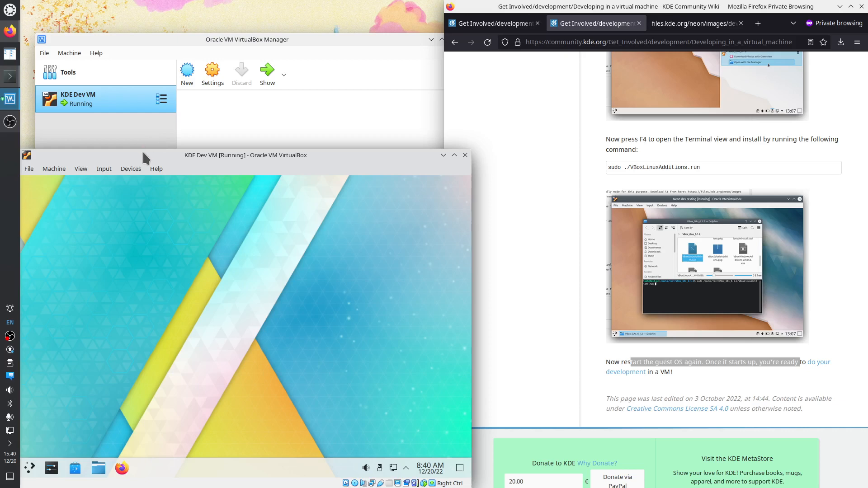
left_click_drag(142, 150, 1, 208)
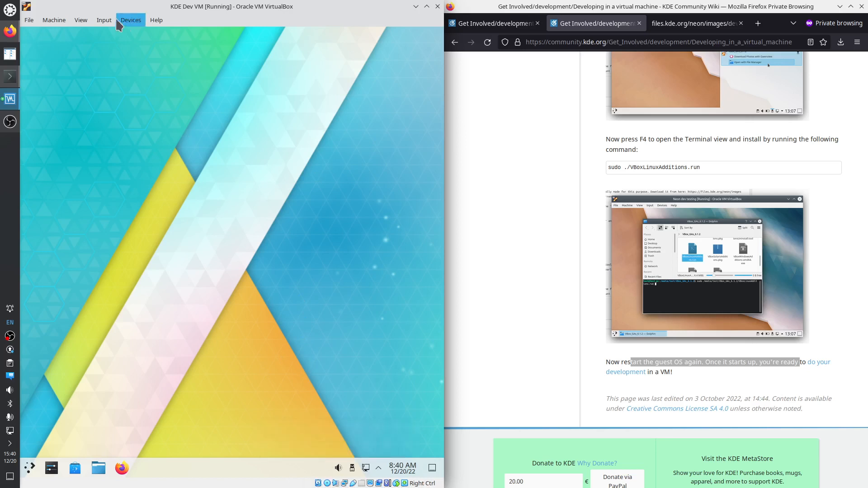
left_click(81, 21)
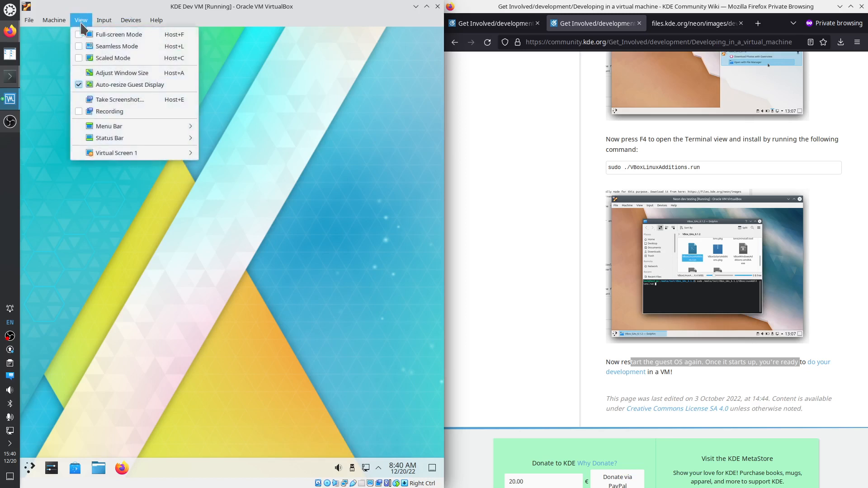
mouse_move(125, 139)
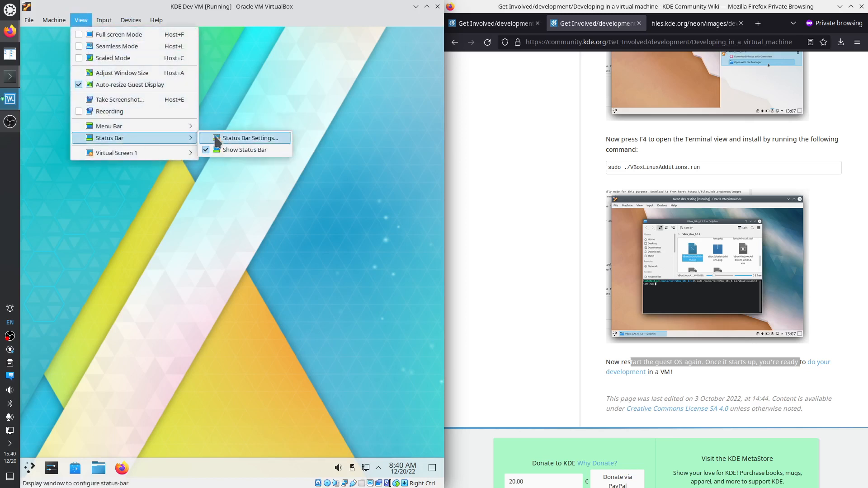
left_click(233, 149)
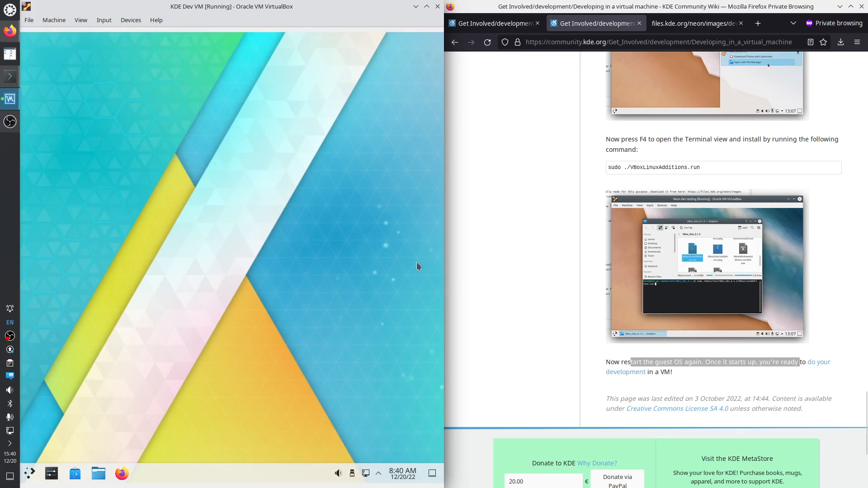
left_click_drag(445, 264, 523, 264)
left_click(581, 171)
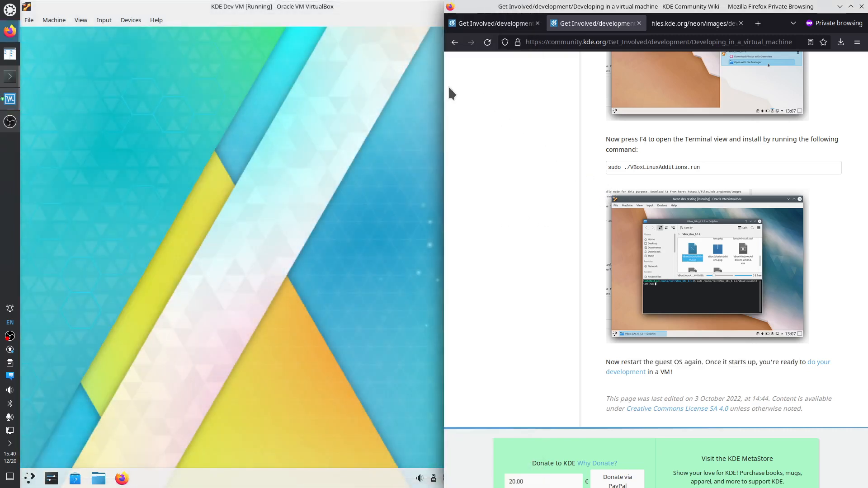
Open the wiki's Get Involved/development page and try launching the guest's web browser
left_click(626, 372)
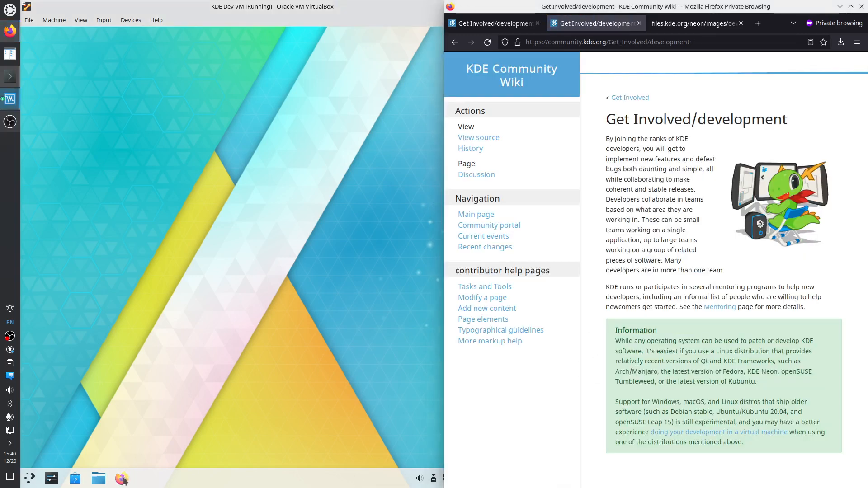
left_click(122, 481)
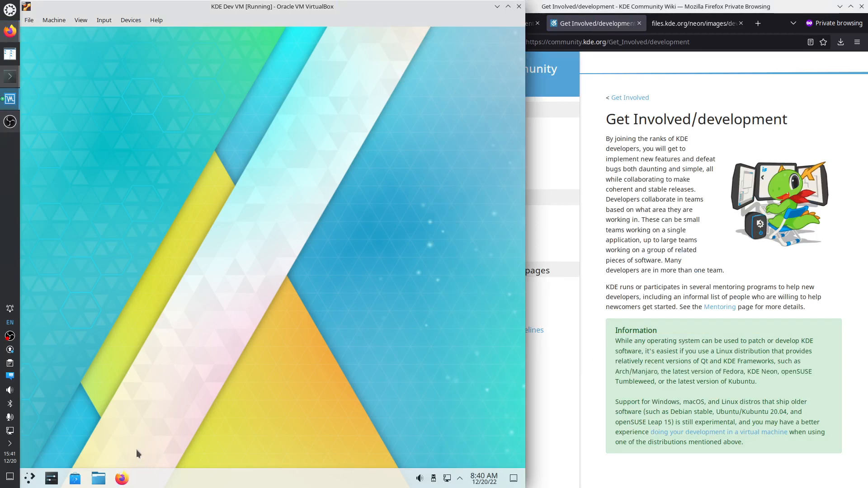
left_click(123, 479)
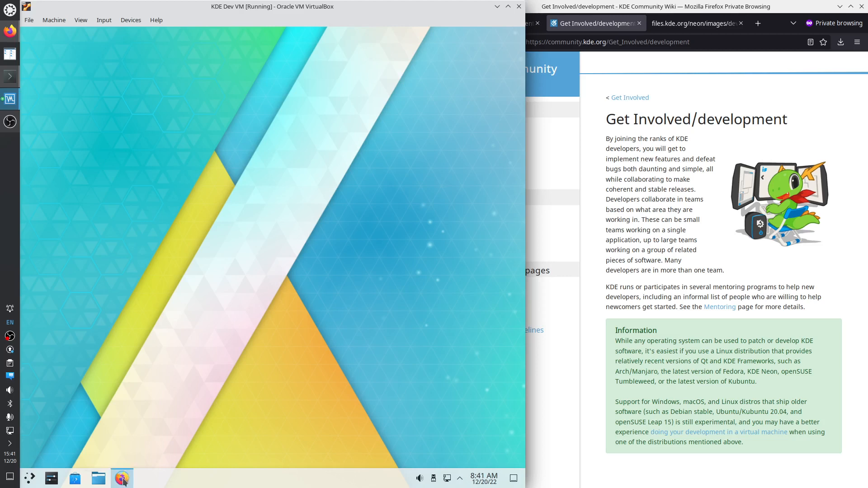
left_click(29, 479)
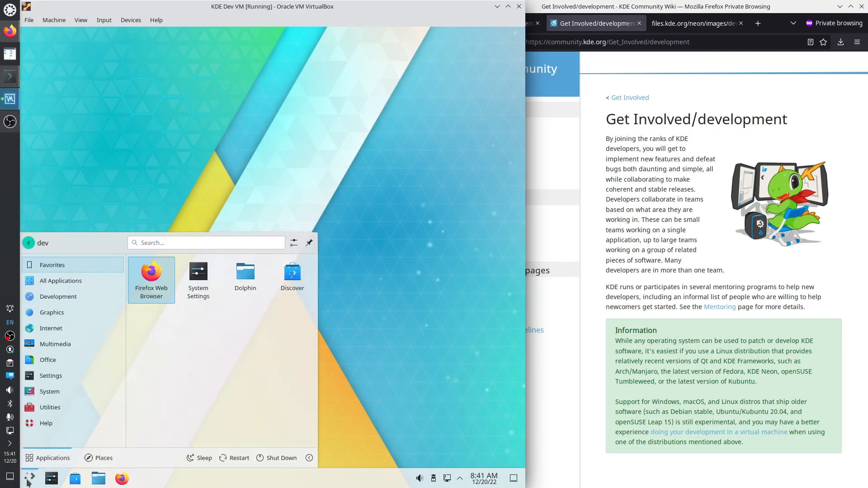
left_click(149, 291)
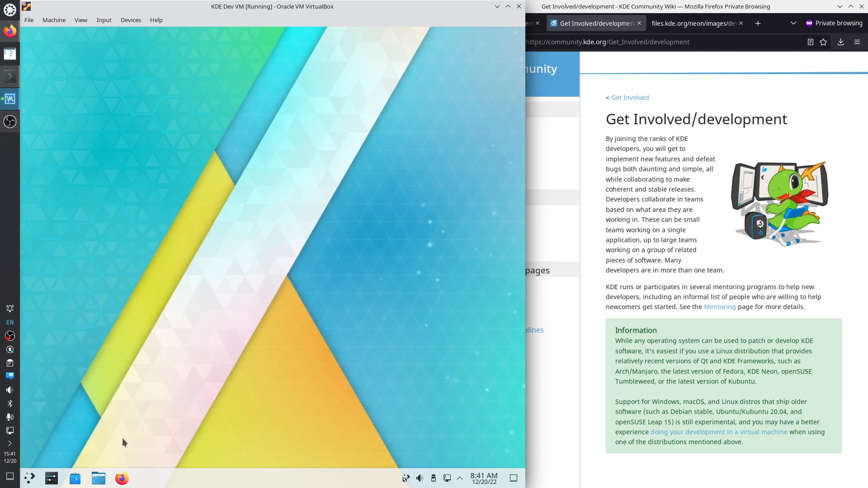
Launch Konsole from a 'term' launcher search, then start another 'ter' search
left_click(30, 478)
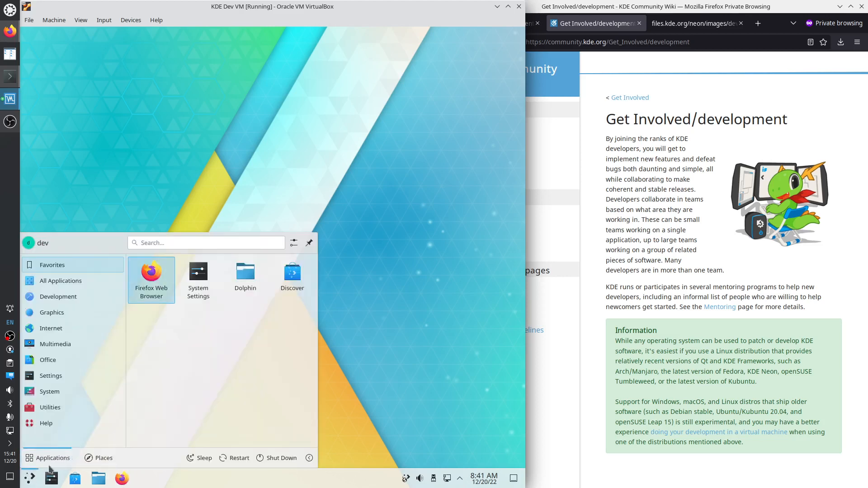
mouse_move(84, 297)
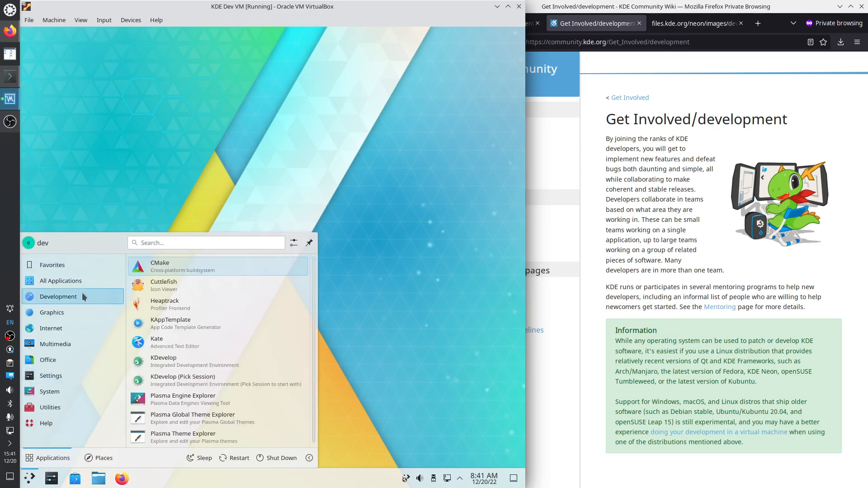
left_click(162, 242)
type("t")
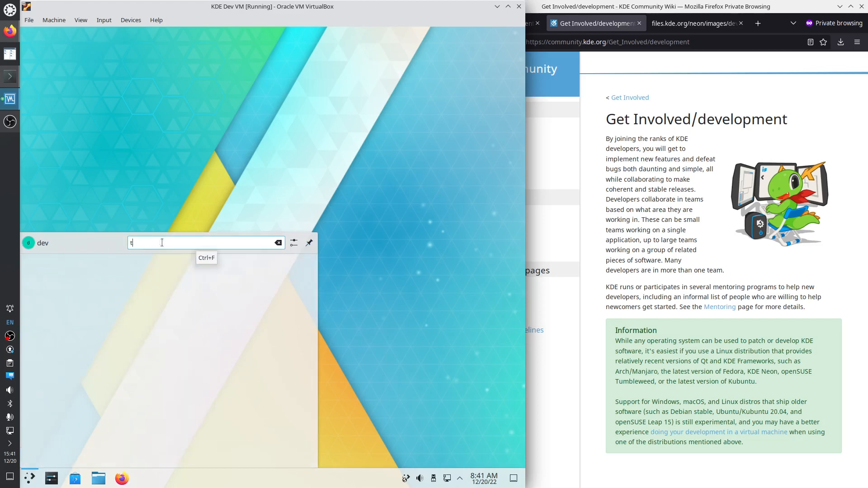
type("erm")
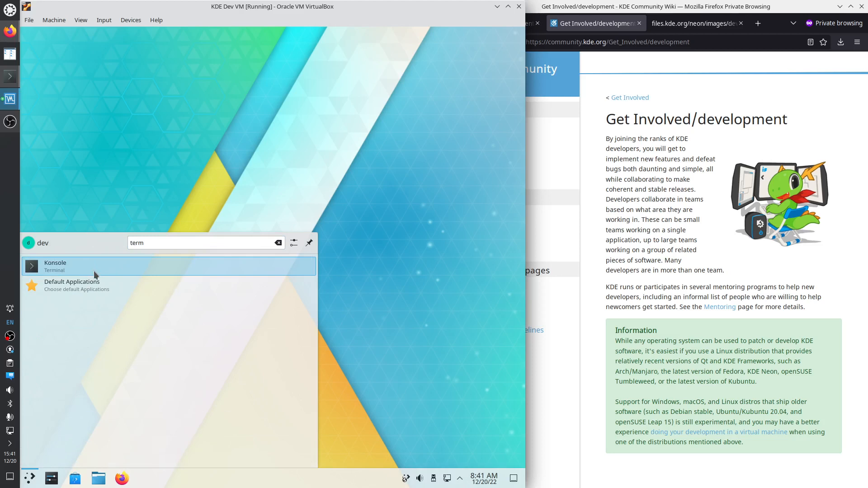
left_click(47, 267)
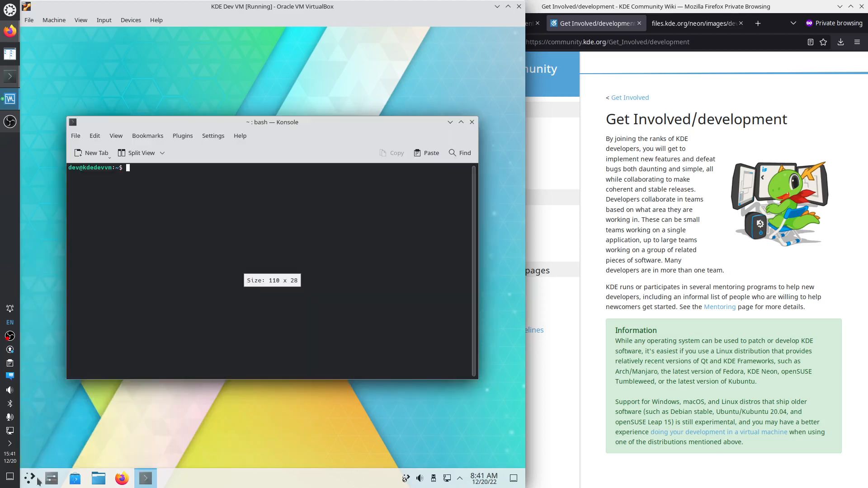
left_click(30, 478)
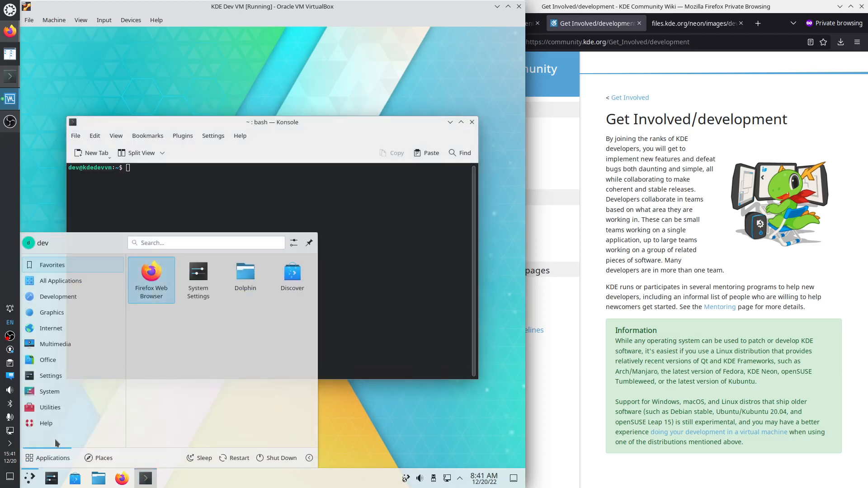
left_click(147, 242)
type("te")
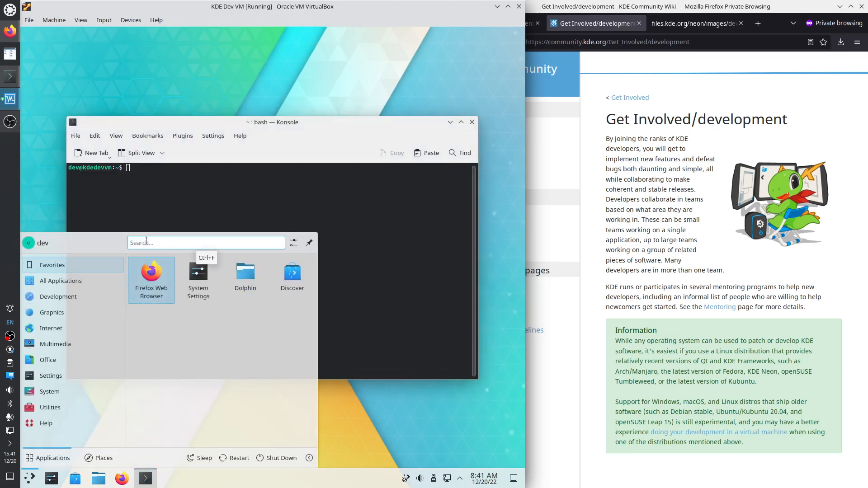
type("r")
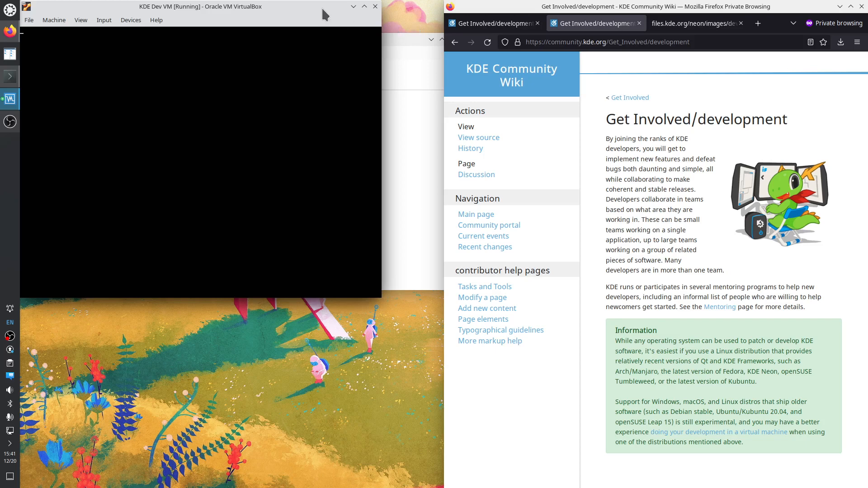
Move and enlarge the VM window, then reset the virtual machine
left_click_drag(324, 15, 366, 106)
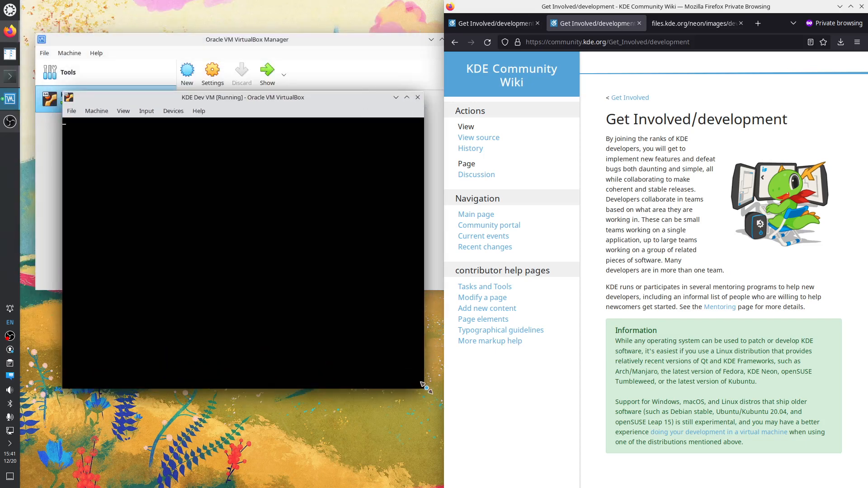
left_click_drag(425, 389, 476, 460)
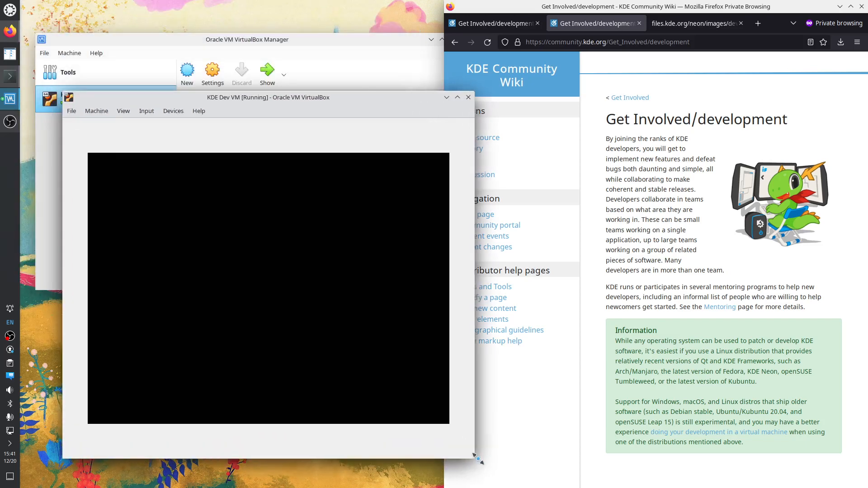
left_click(172, 111)
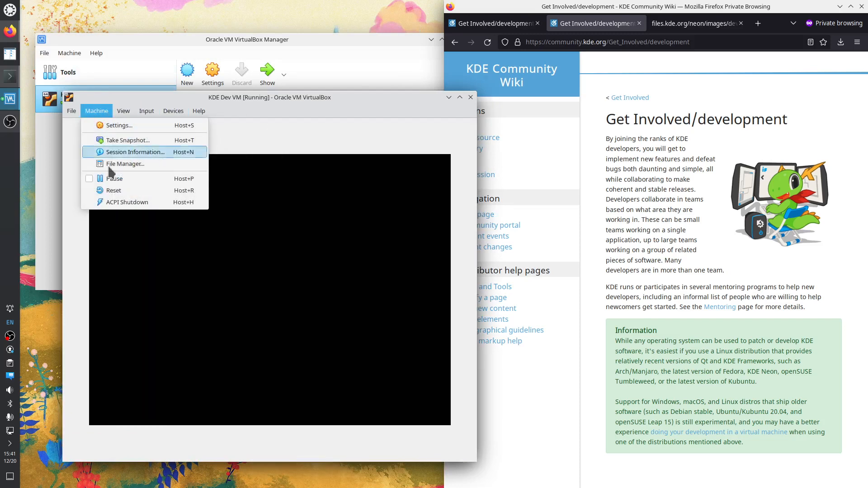
left_click(117, 190)
left_click(247, 309)
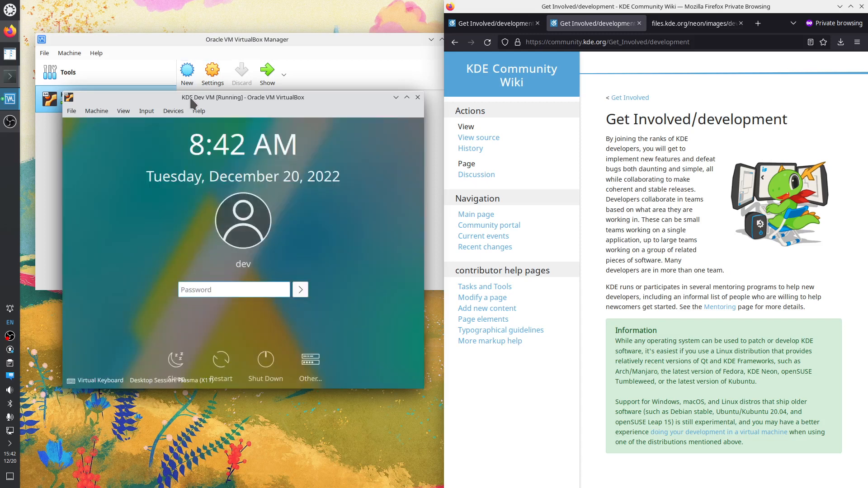
Tile the VM window to the left half and log back in with the user's password
left_click_drag(192, 103, 20, 226)
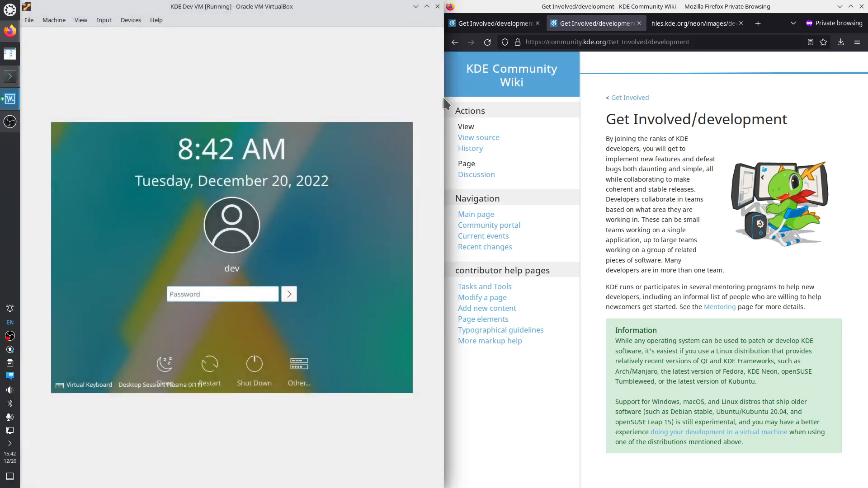
left_click_drag(444, 102, 461, 102)
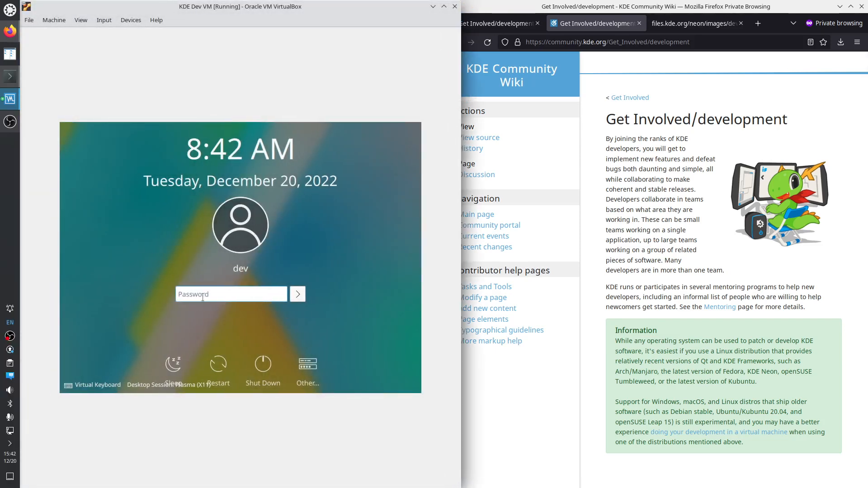
type("*****")
key("Return")
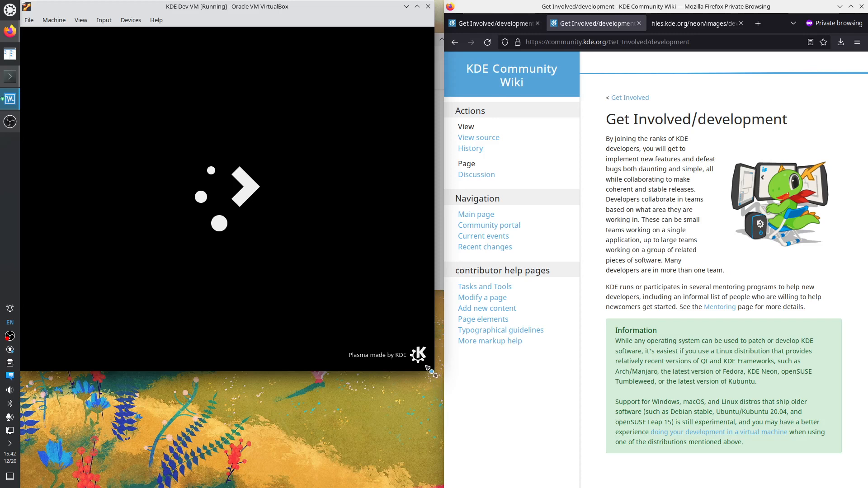
Close Dolphin, launch Konsole through a 'konsole' launcher search, and enlarge the terminal window
left_click_drag(434, 372, 444, 484)
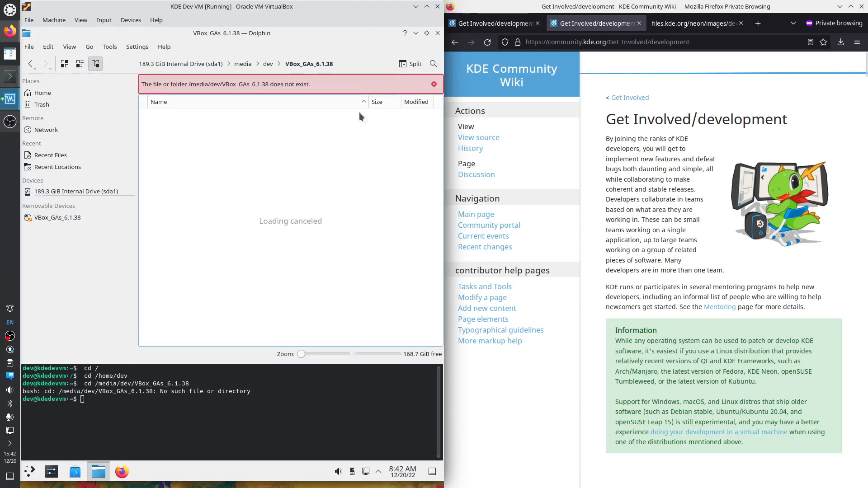
left_click(436, 33)
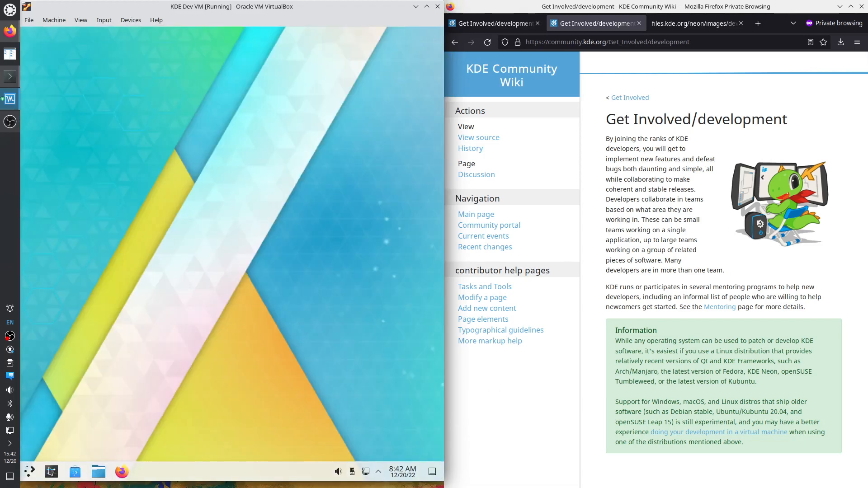
left_click(28, 473)
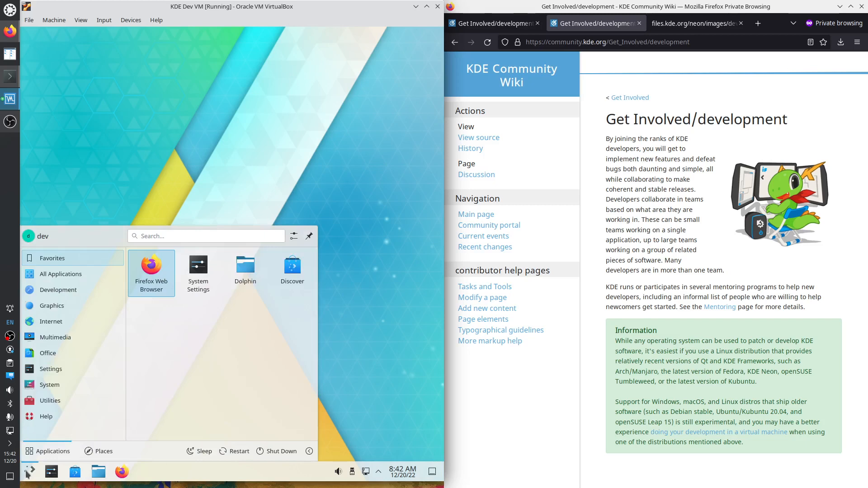
type("konsole")
key("Return")
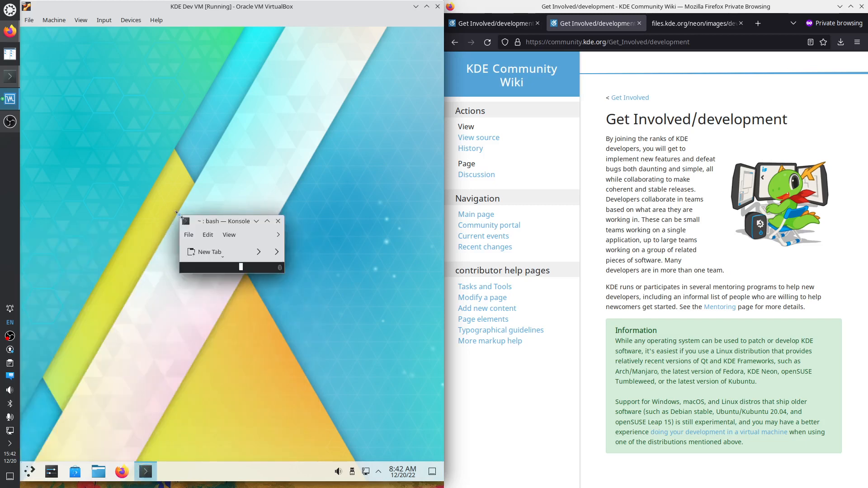
left_click_drag(179, 215, 78, 36)
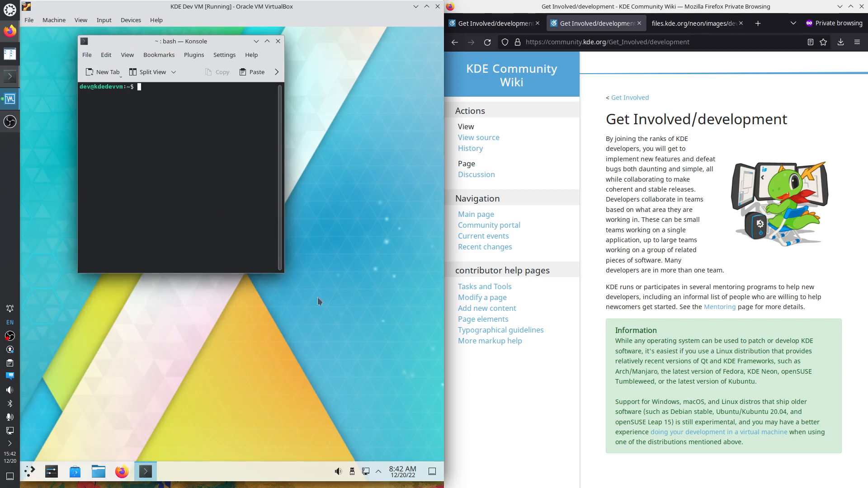
left_click_drag(284, 274, 381, 396)
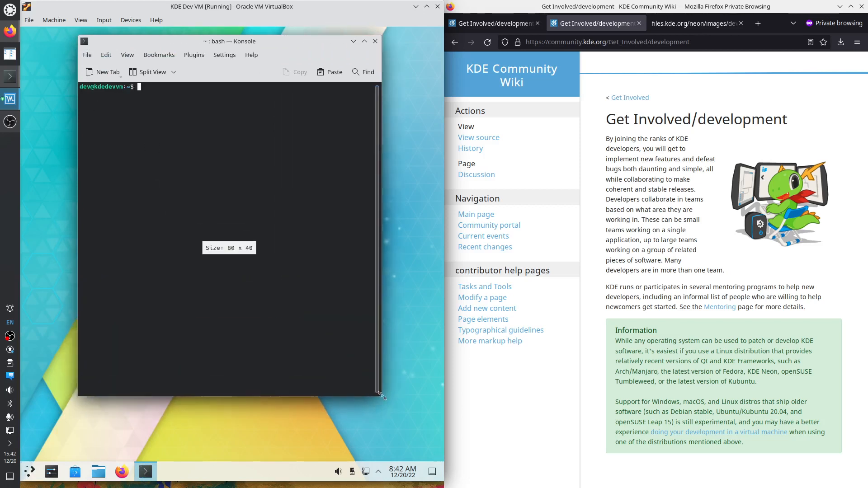
Try running firefox in Konsole, then become root with sudo su
type("firefox")
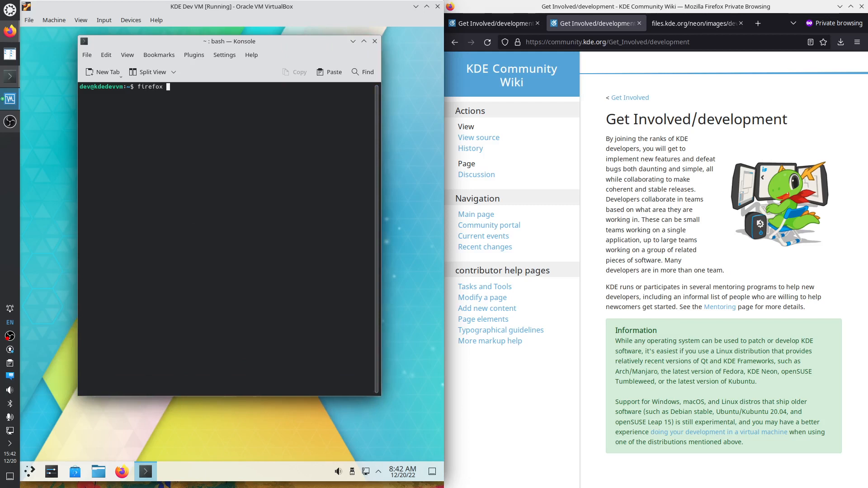
key("Return")
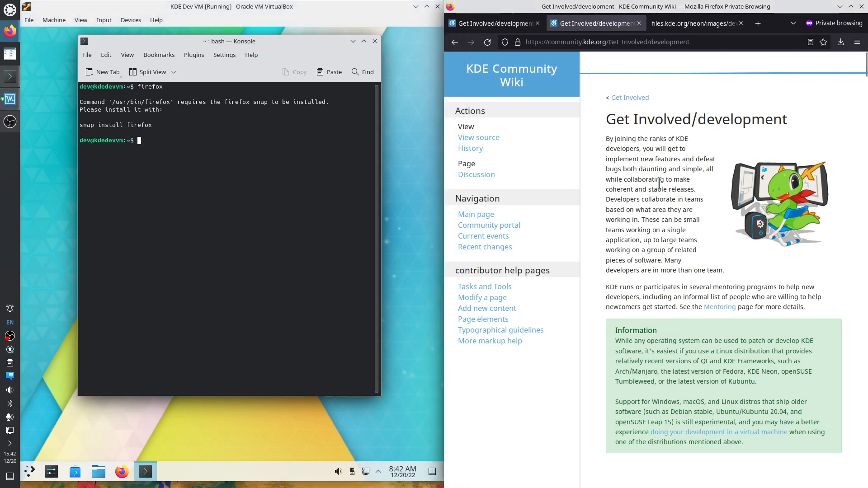
key("ctrl+t")
left_click(188, 164)
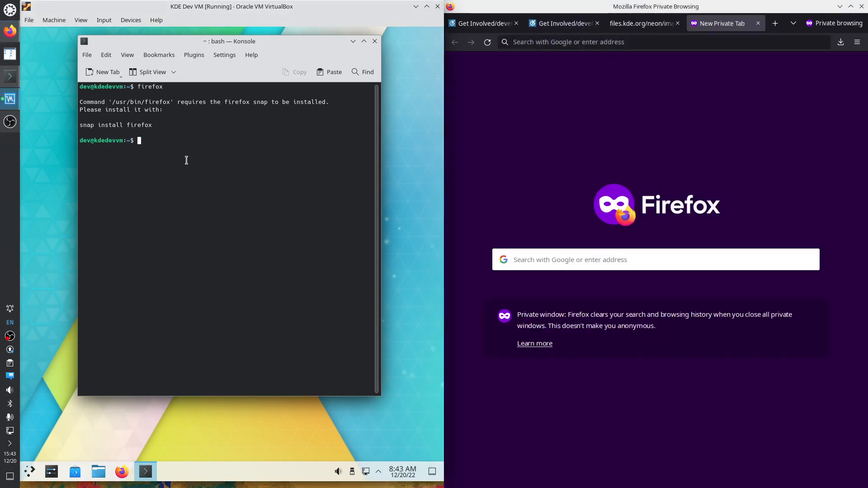
type("sudo su")
key("Return")
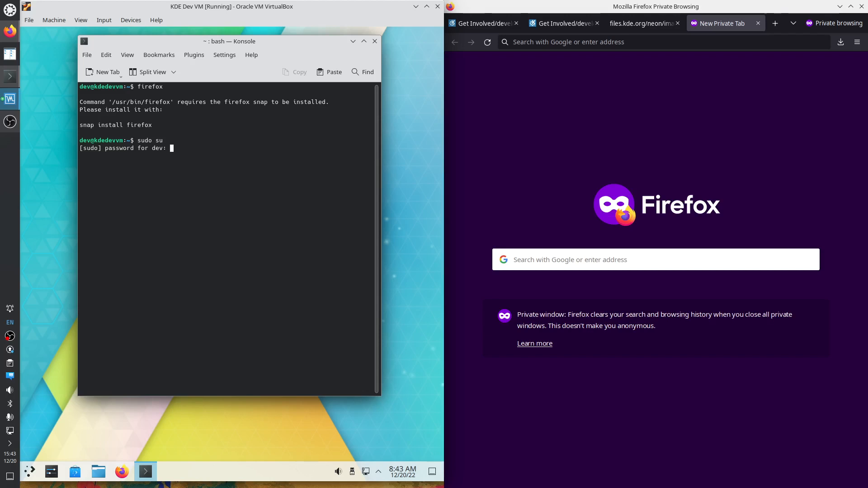
key("Return")
Begin typing 'apt install' and search the host browser for 'kde web browser'
type("apt ")
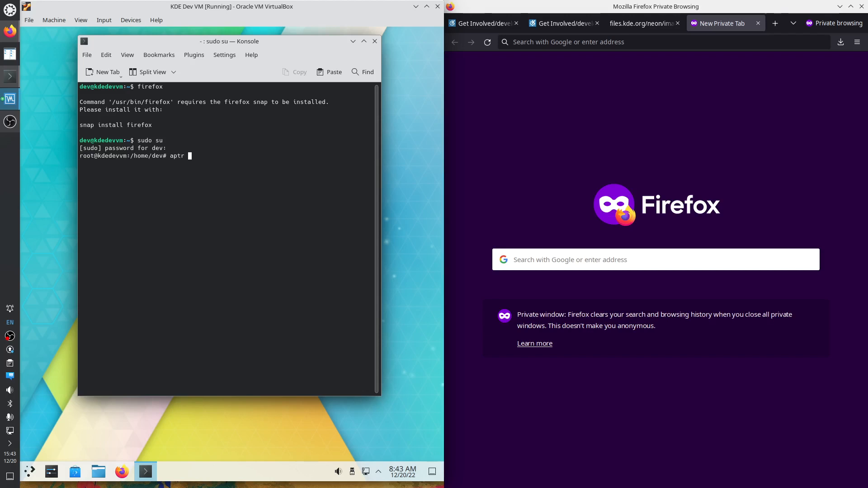
type("install")
left_click(555, 43)
type("kd")
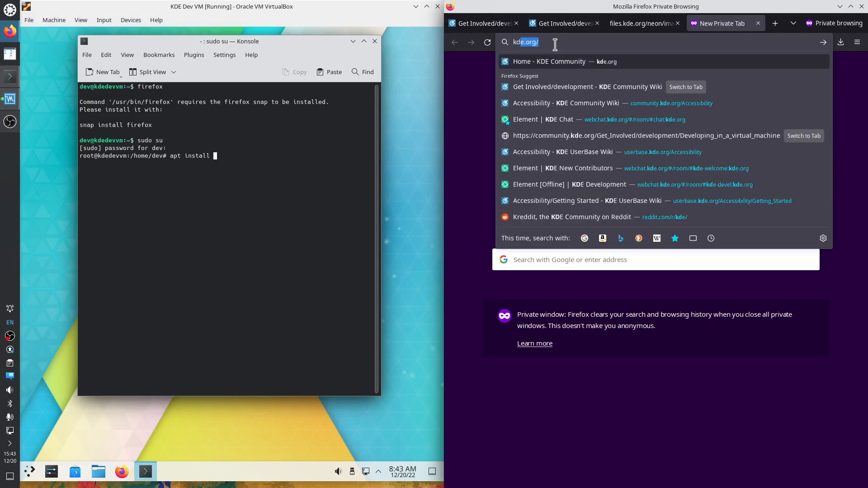
type("e web bro")
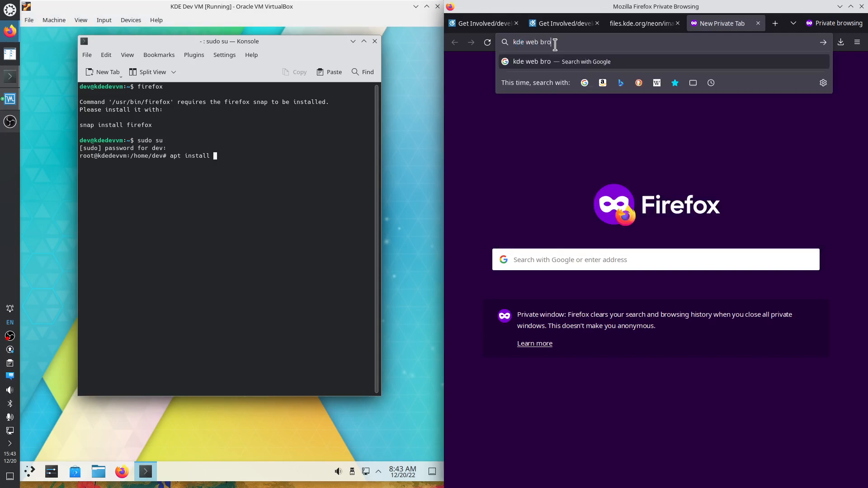
type("wser")
key("Return")
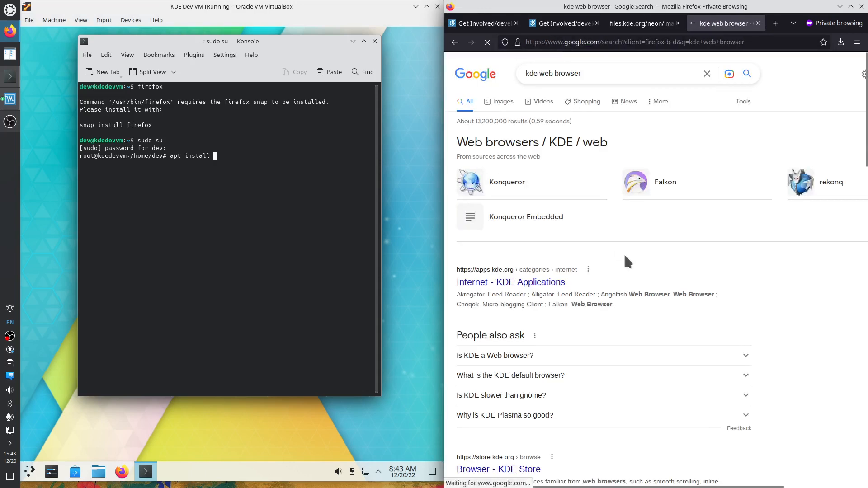
left_click(216, 156)
Install Falkon with 'apt install falkon', then launch falkon from a second Konsole tab
type("falko")
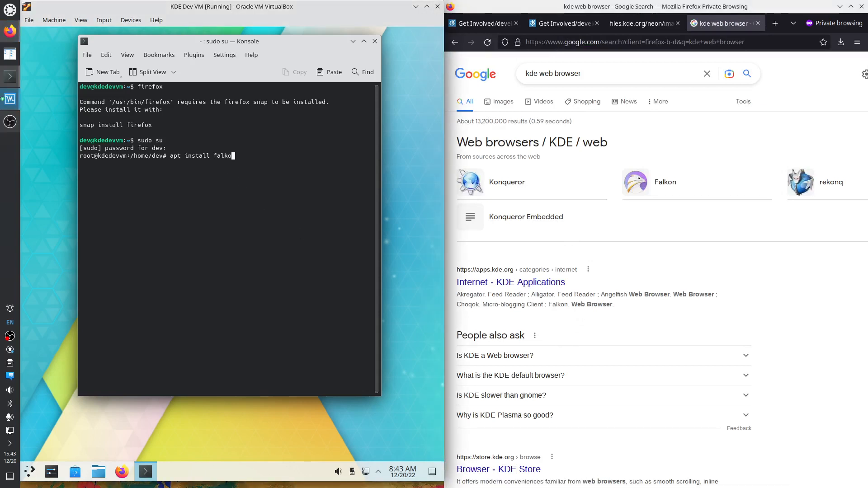
type("n")
key("Return")
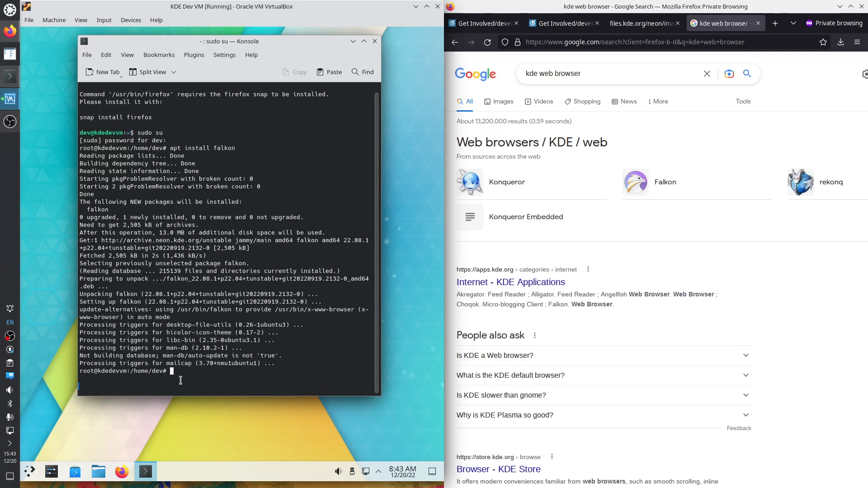
left_click(102, 72)
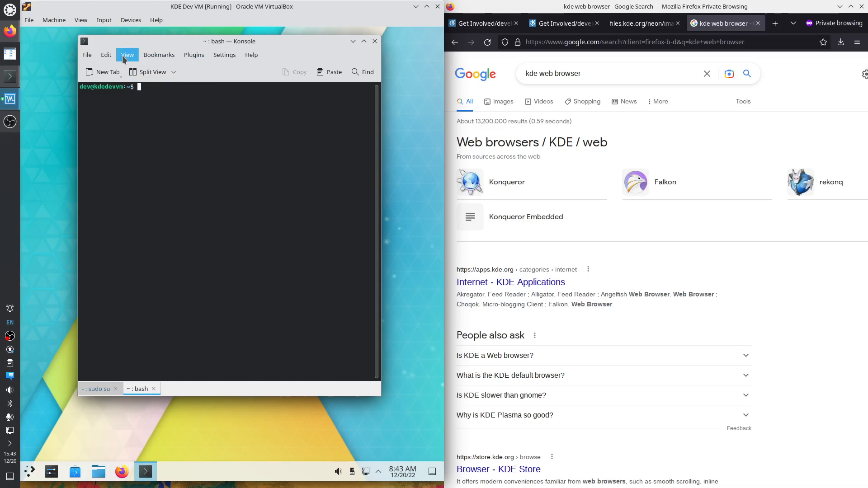
left_click(159, 56)
type("~~")
key("BackSpace")
key("BackSpace")
left_click(249, 59)
type("falkon")
key("Return")
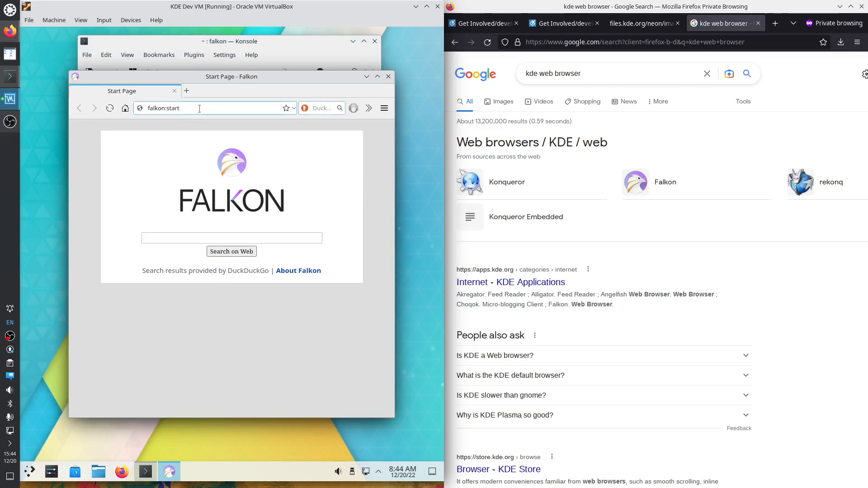
Search for firefox, open mozilla.org's download page, and save firefox-108.0.1.tar.bz2
left_click(202, 236)
type("fi")
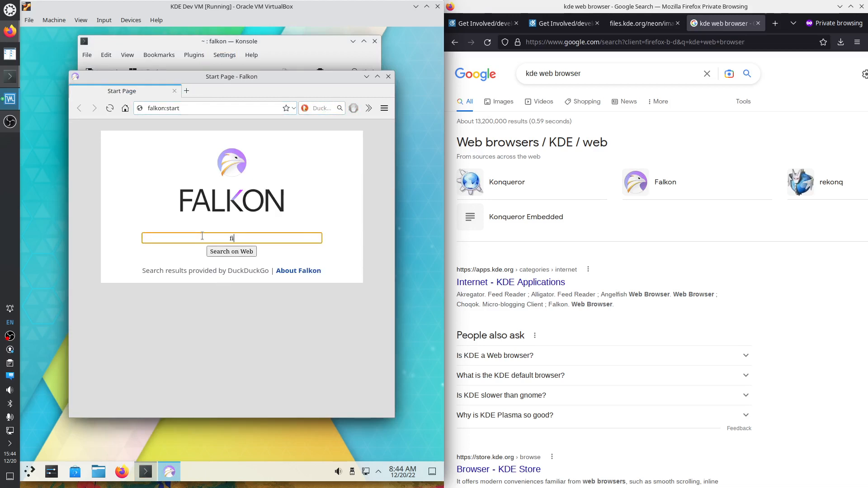
type("refox")
key("Return")
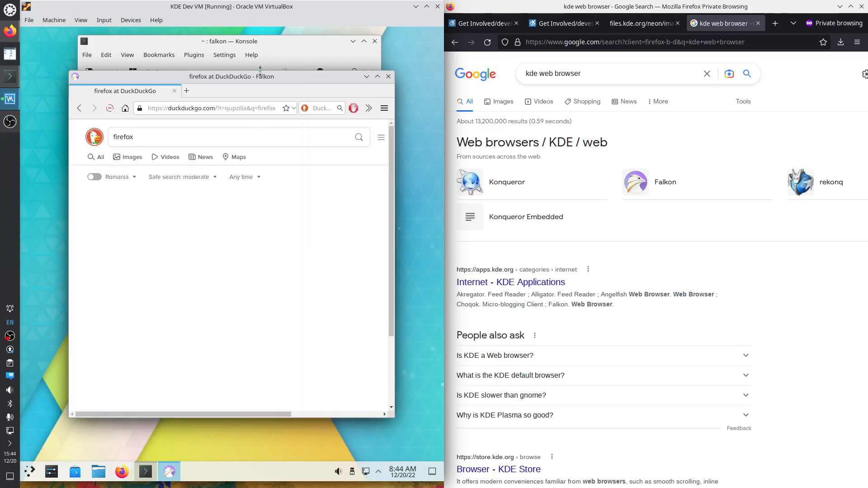
double_click(257, 77)
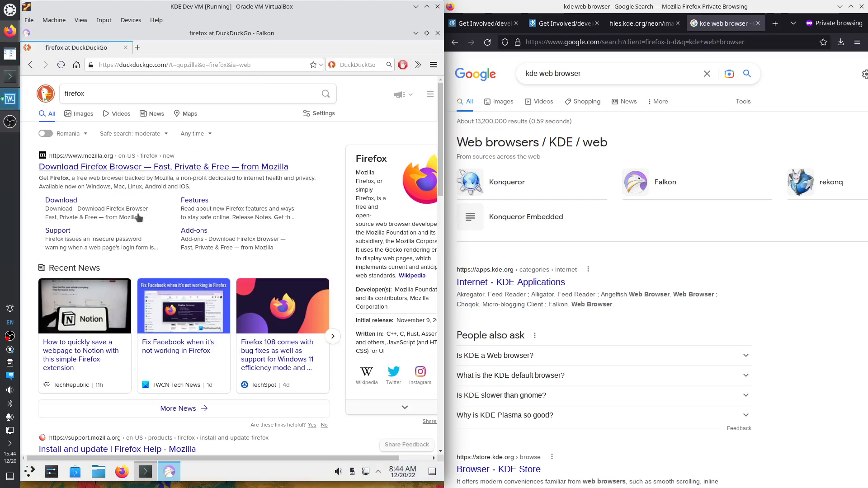
left_click(145, 168)
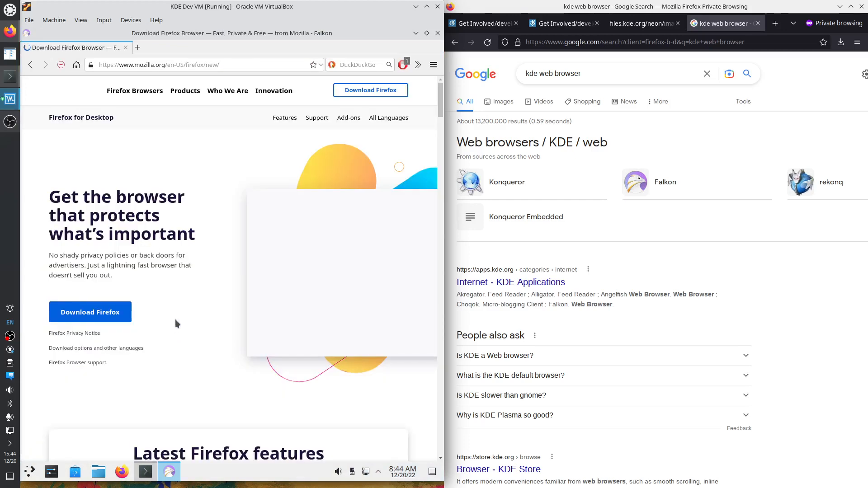
left_click(139, 325)
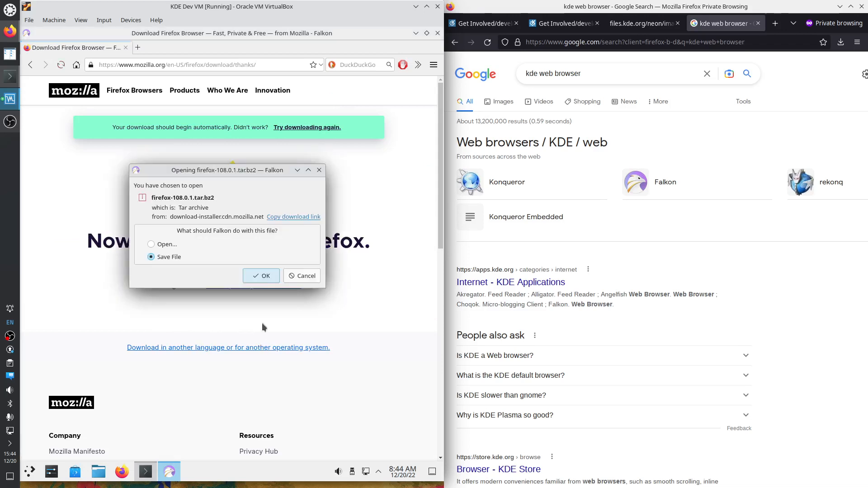
left_click(265, 277)
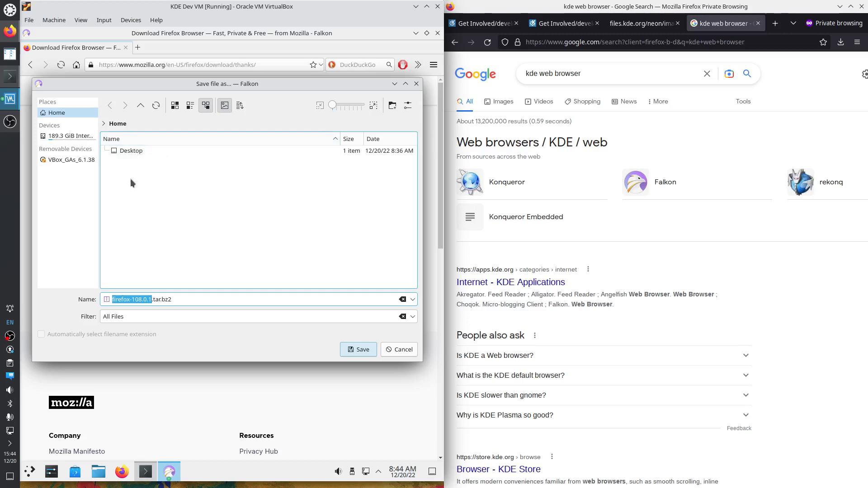
Create nested work, daily and 2022 folders from the save dialog
right_click(130, 198)
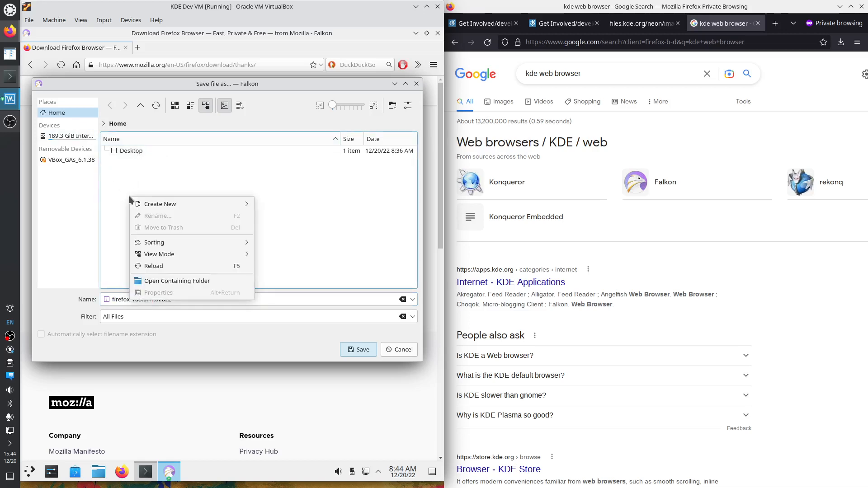
mouse_move(161, 204)
left_click(292, 203)
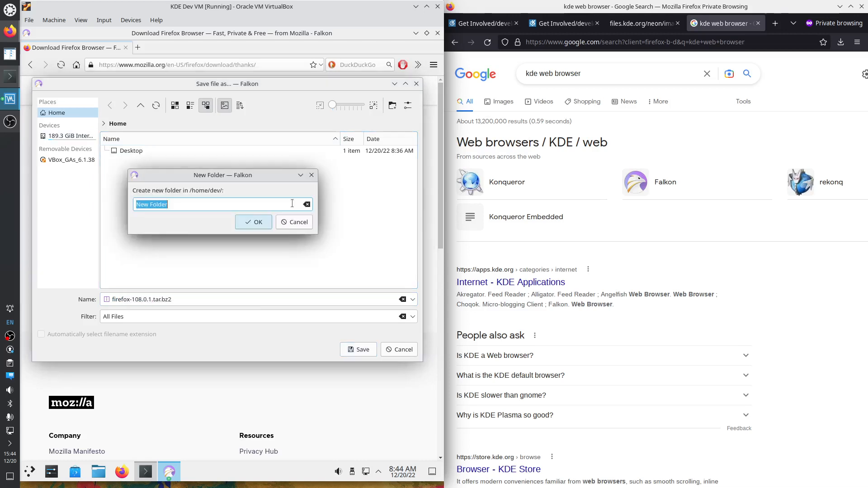
type("wio")
type("ork")
key("Return")
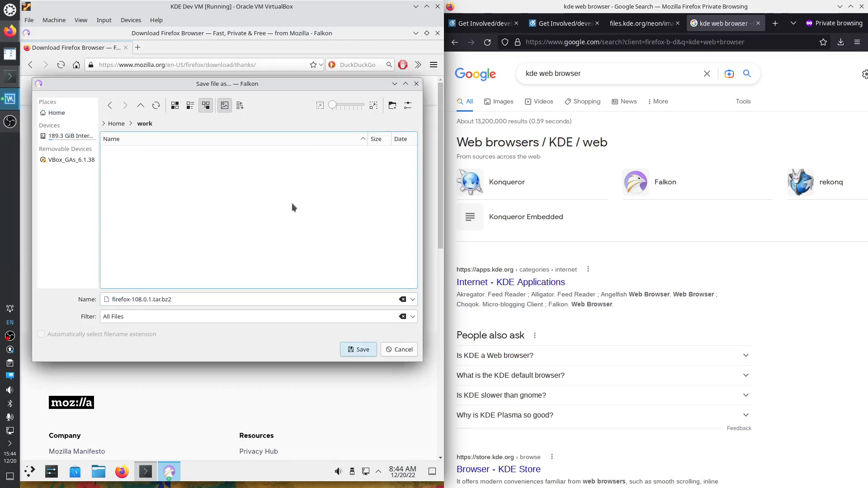
right_click(158, 198)
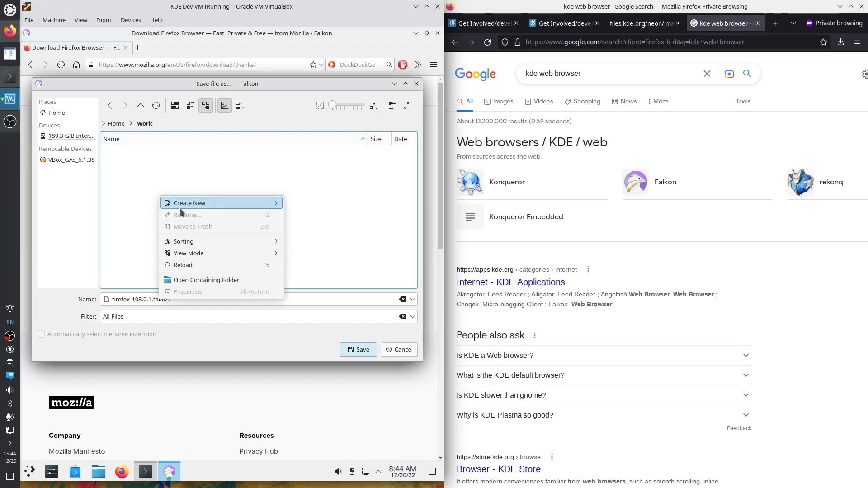
mouse_move(180, 206)
left_click(302, 203)
type("daily")
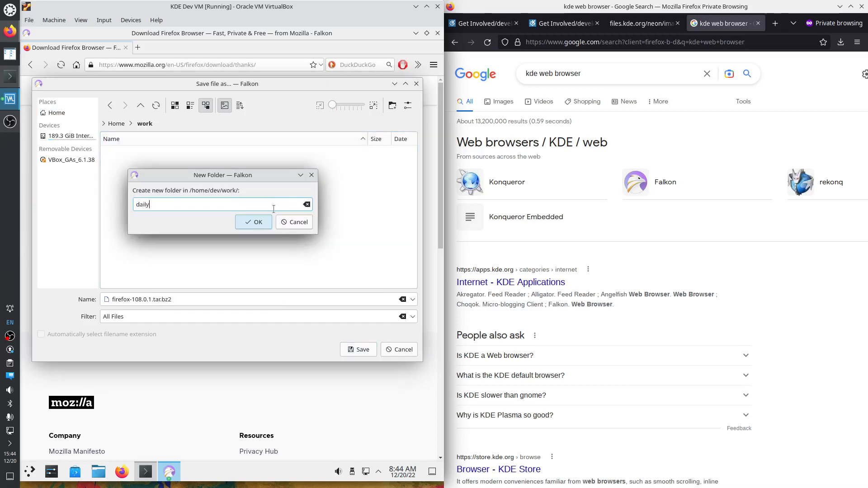
key("Return")
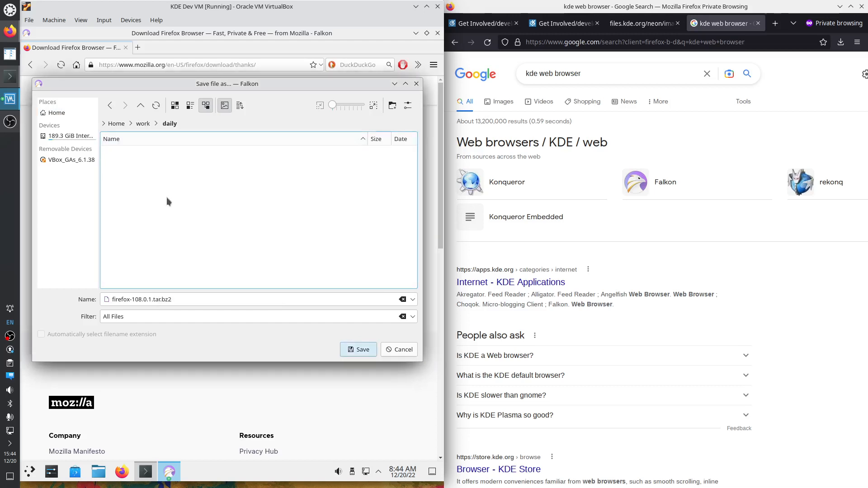
right_click(184, 182)
mouse_move(222, 193)
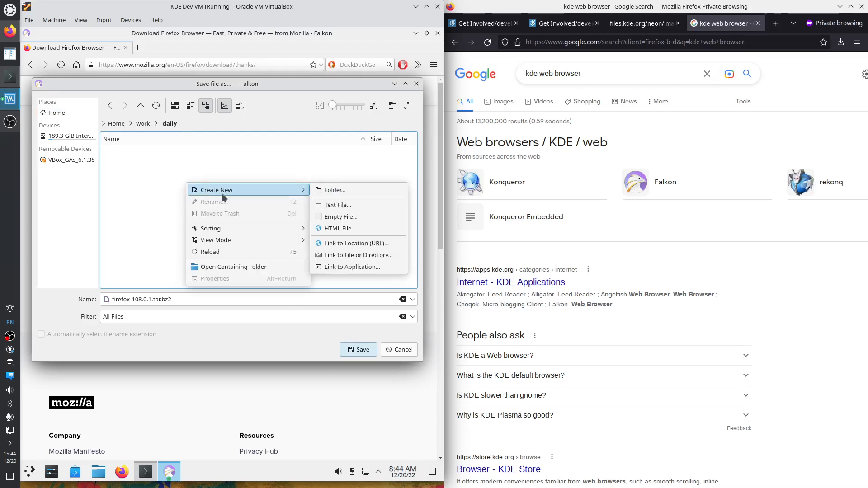
left_click(343, 190)
type("2022")
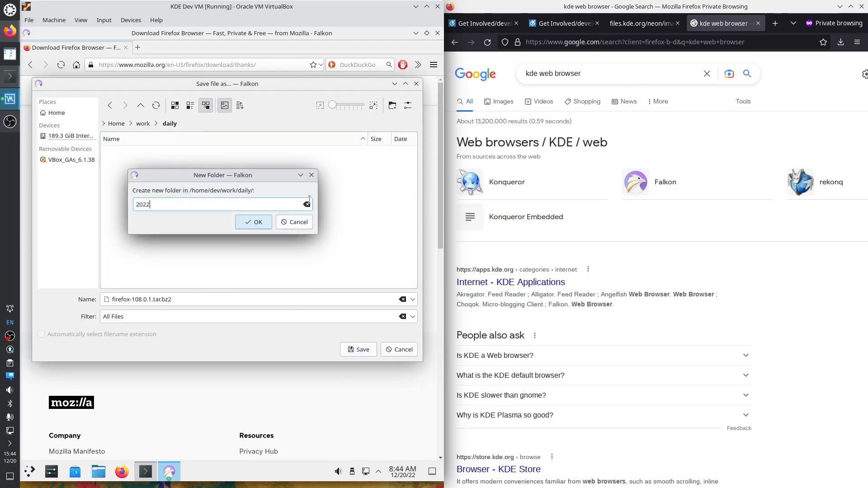
key("Return")
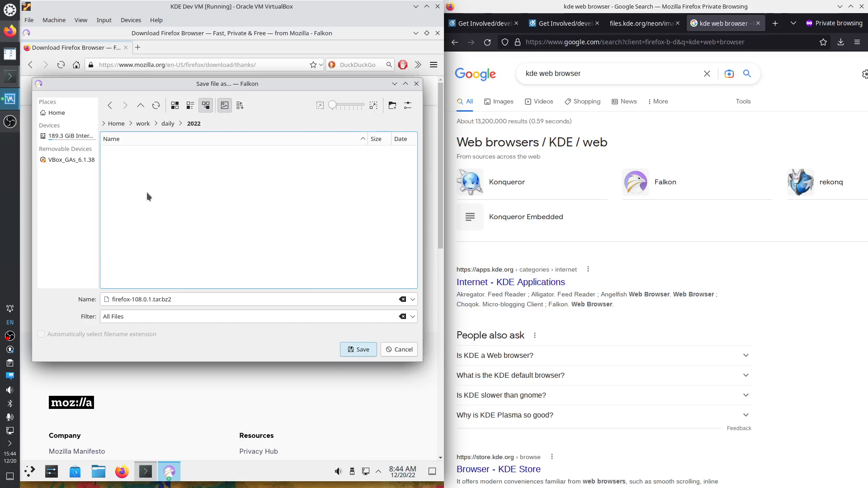
Add q4 and 12_20 subfolders and save firefox-108.0.1.tar.bz2 into 12_20
right_click(147, 193)
mouse_move(191, 200)
left_click(296, 200)
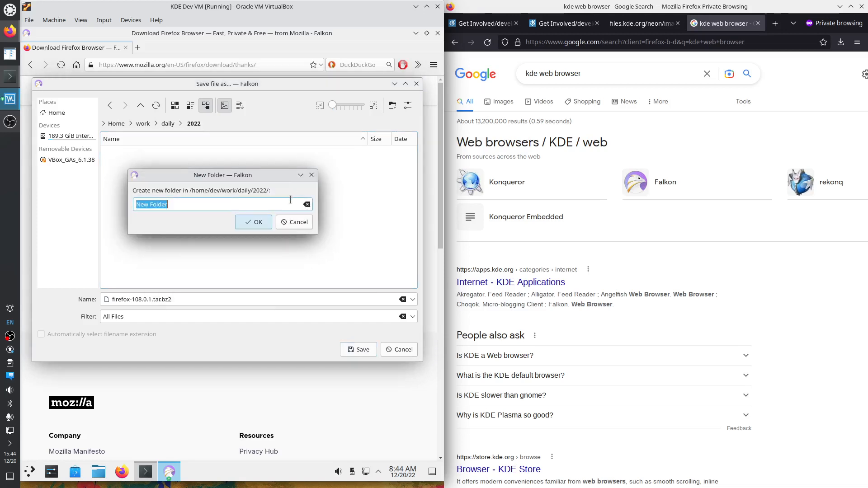
type("q4")
key("Return")
right_click(139, 185)
mouse_move(168, 192)
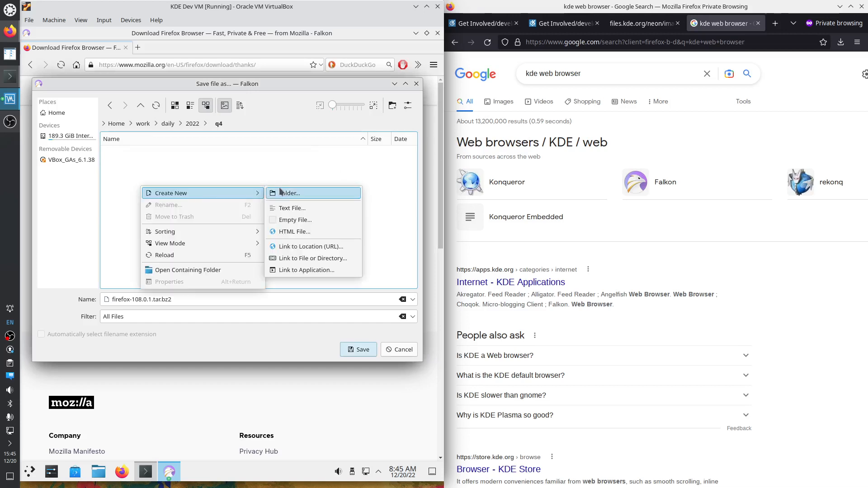
left_click(282, 193)
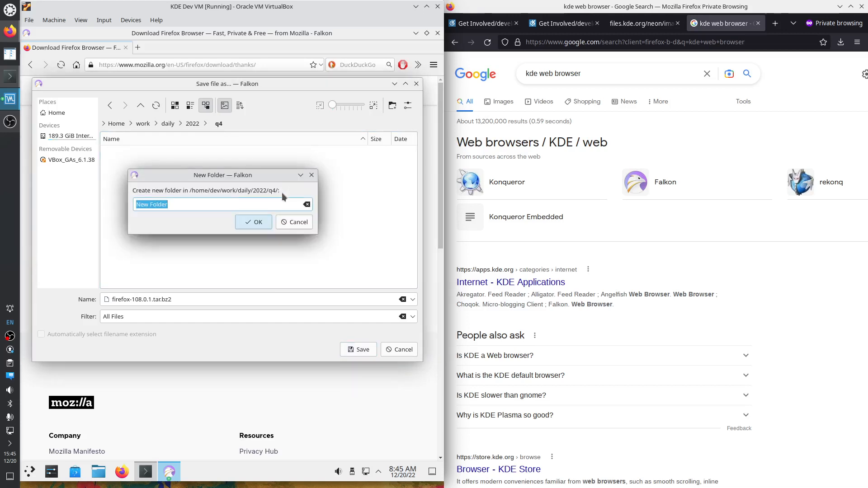
type("12_20")
key("Return")
left_click(355, 350)
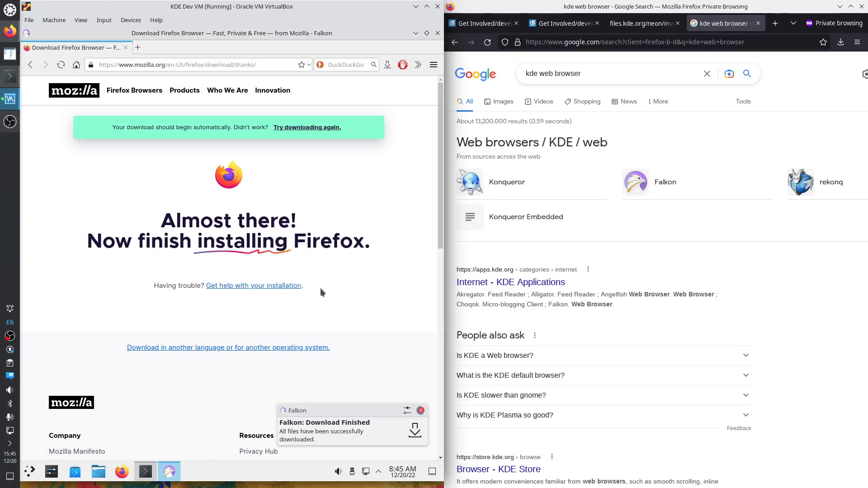
Open Mozilla's Install Firefox on Linux article at its Mozilla builds section
left_click(238, 289)
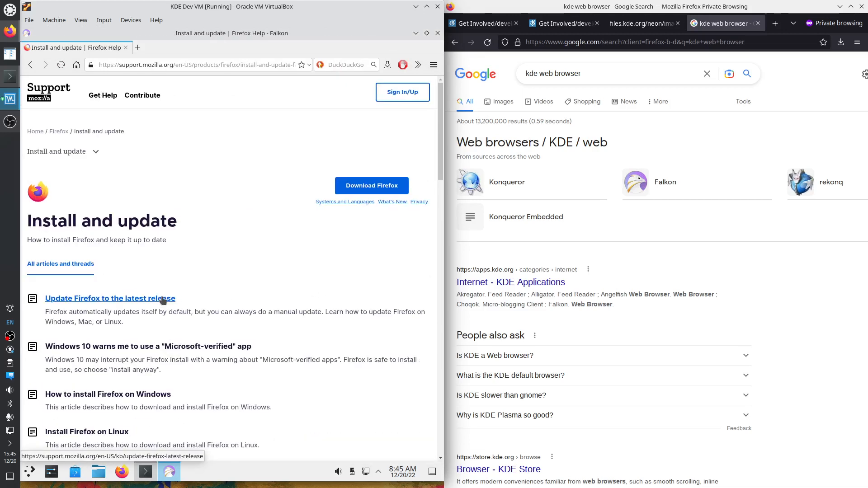
left_click(99, 433)
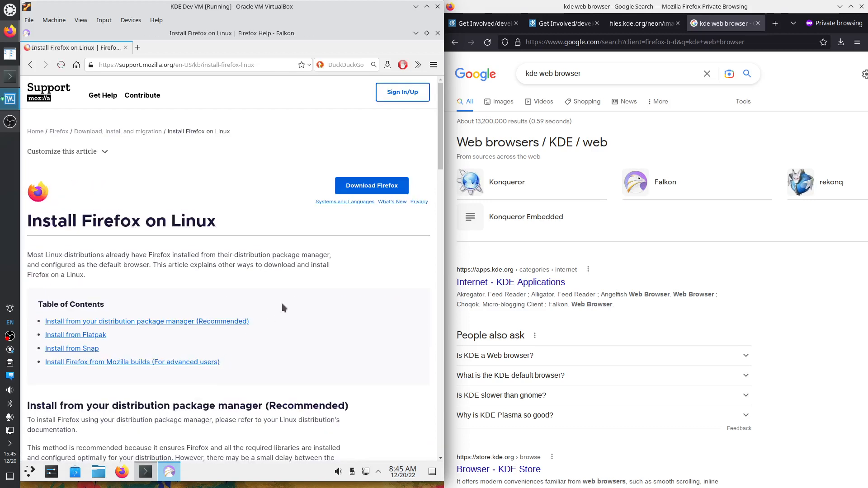
left_click(151, 363)
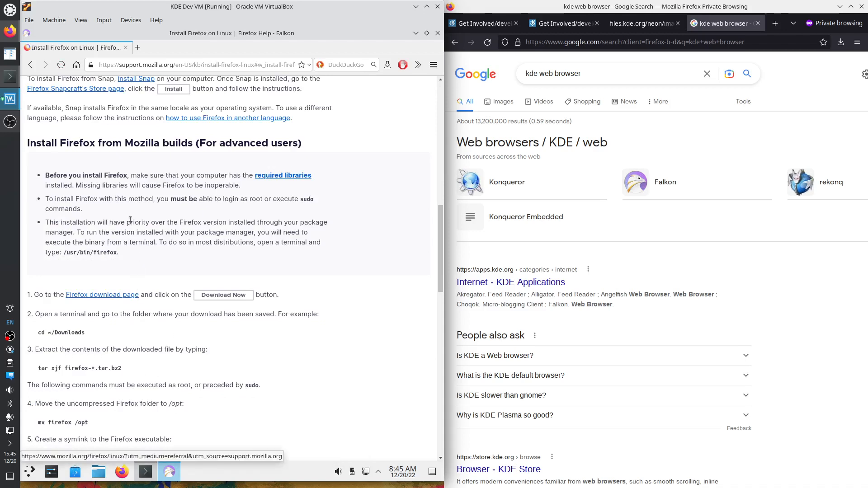
Check Firefox's required libraries, return to the article, and bring the terminal forward
left_click(269, 180)
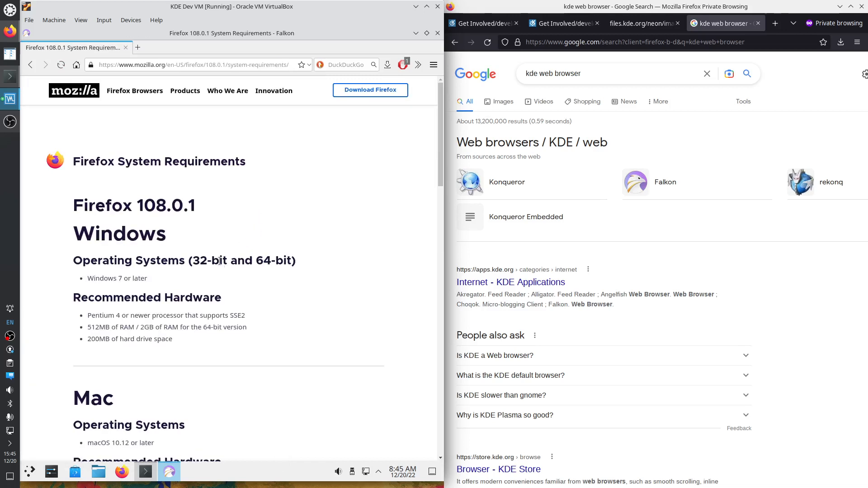
scroll(267, 338, "down", 3)
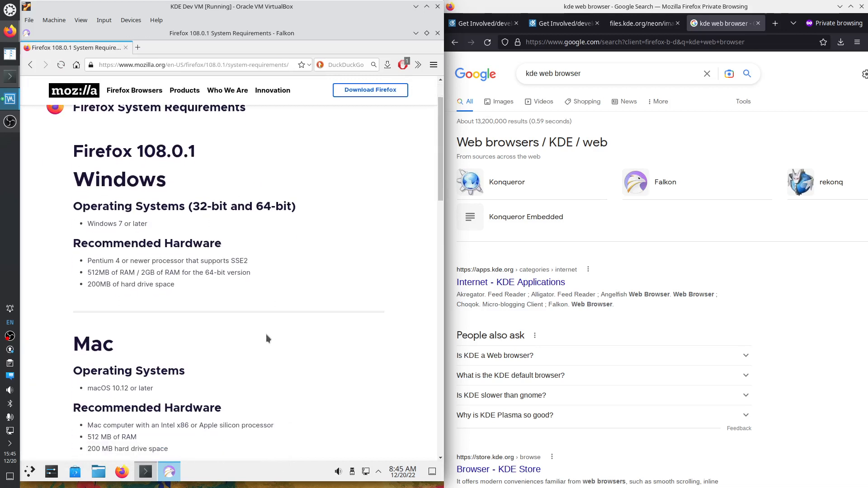
scroll(267, 338, "down", 4)
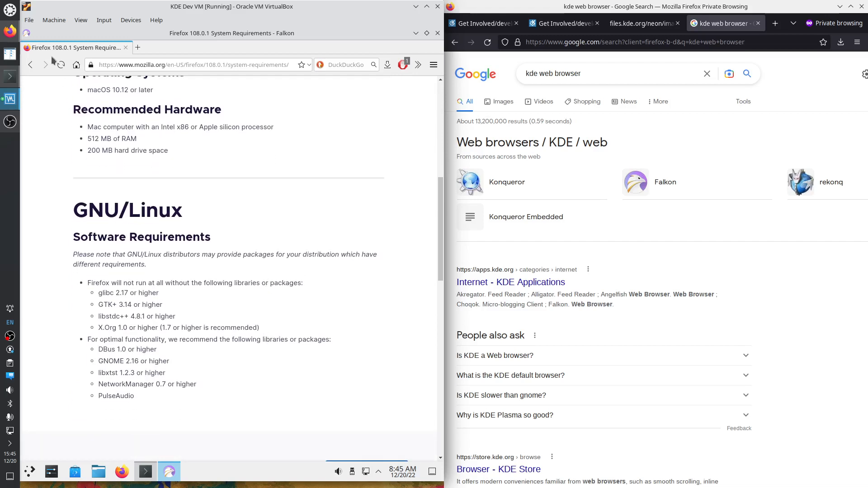
left_click(30, 65)
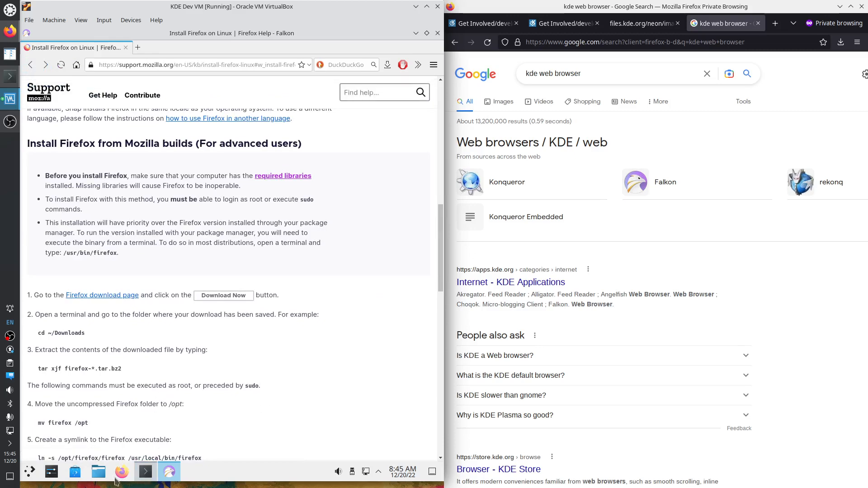
left_click(146, 472)
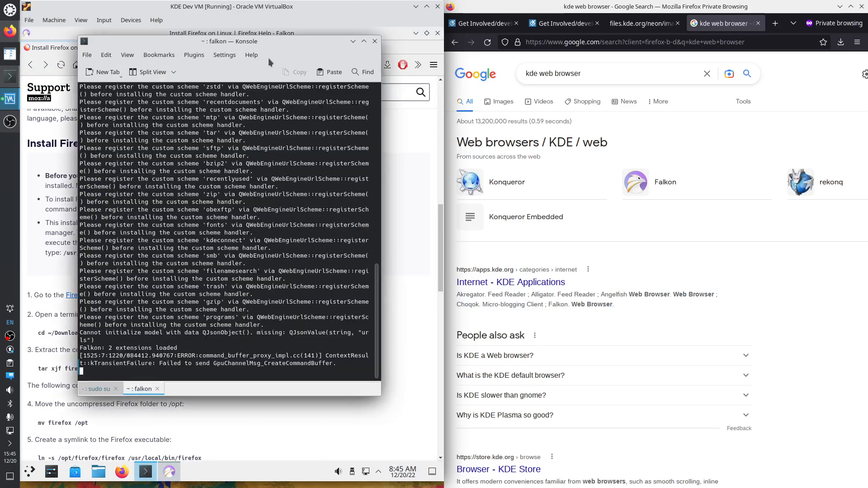
Send Falkon to the background with bg and change into work/daily/2022/q4/12_20
left_click_drag(263, 41, 319, 120)
scroll(394, 299, "up", 5)
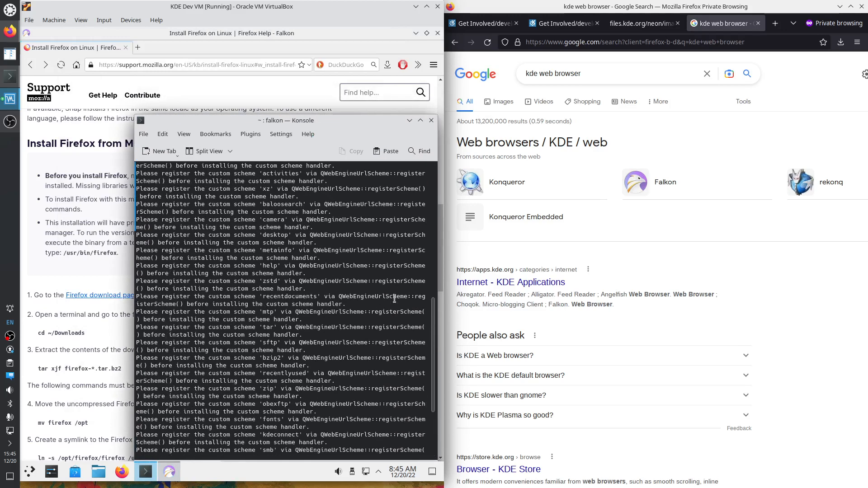
scroll(394, 298, "down", 5)
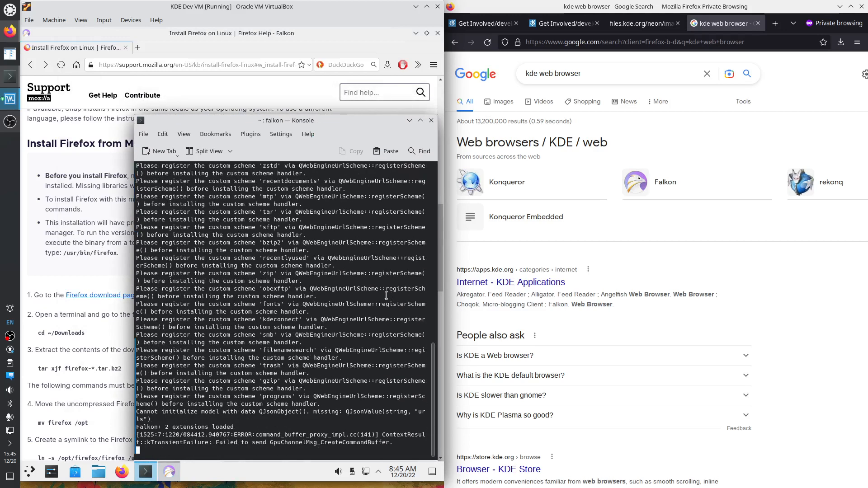
key("ctrl+z")
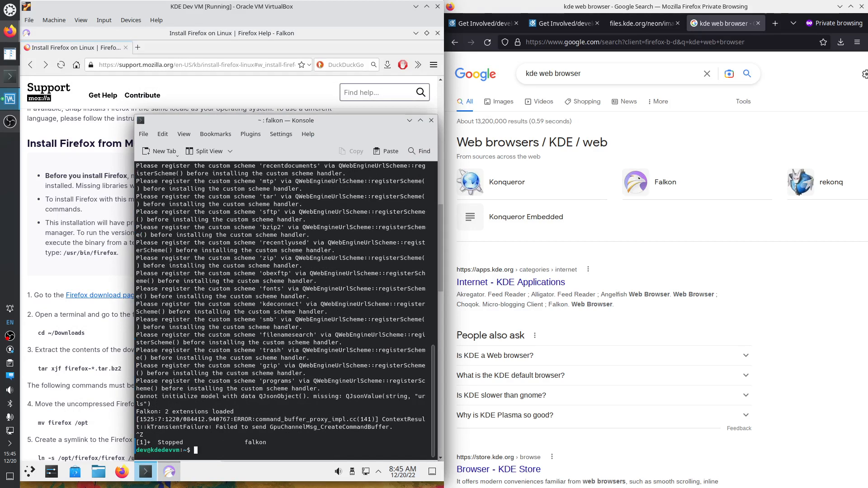
type("bg")
key("Return")
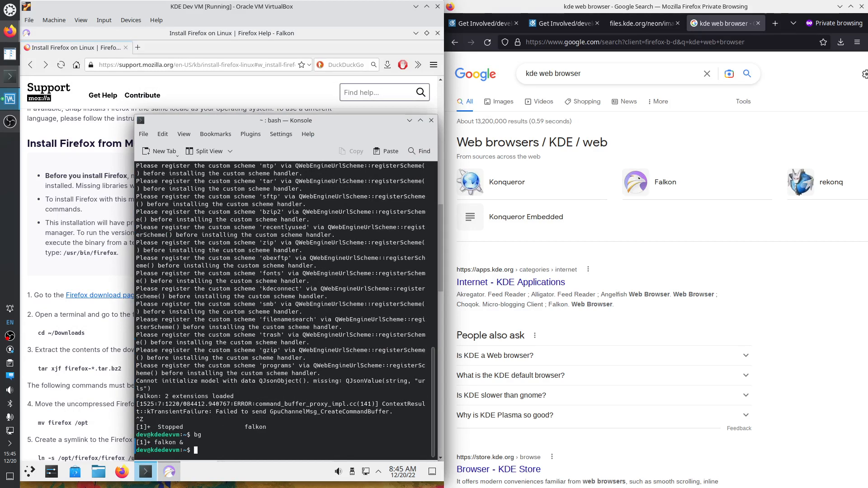
type("cd work/daily/2022/q4/12_20/")
key("Return")
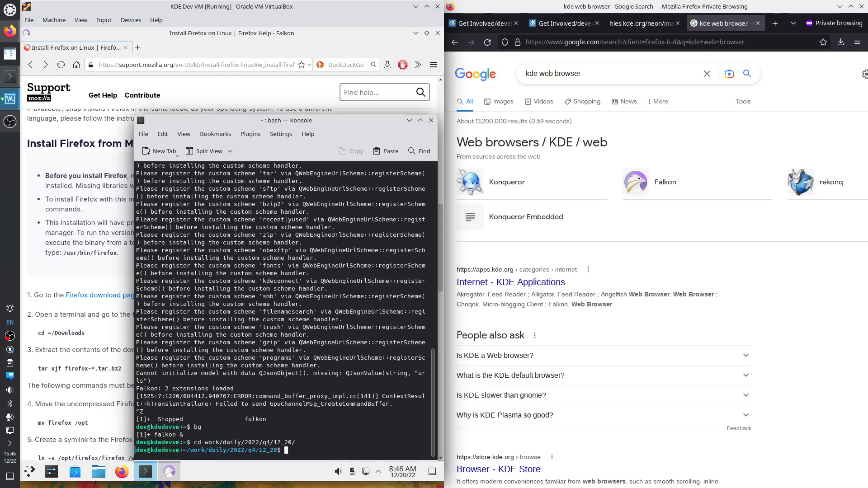
Become root with sudo su and run the guide's tar xjf firefox-*.tar.bz2 command
type("sudo su")
key("Return")
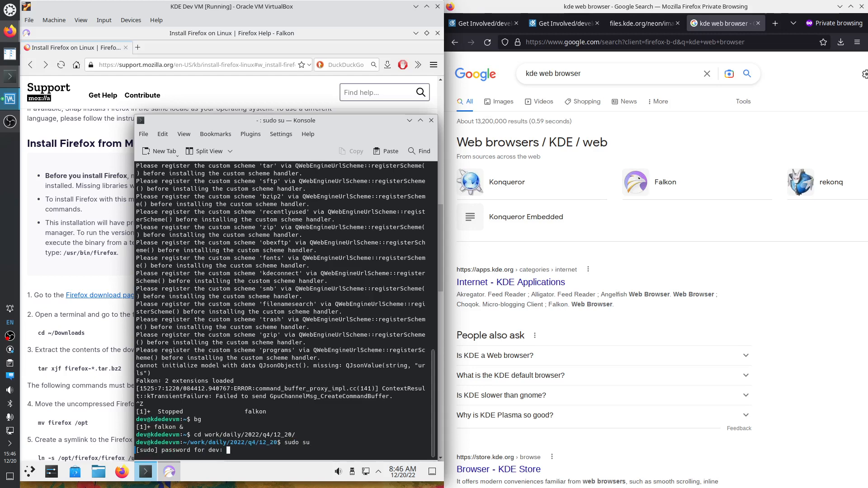
key("Return")
left_click_drag(38, 368, 127, 367)
right_click(127, 367)
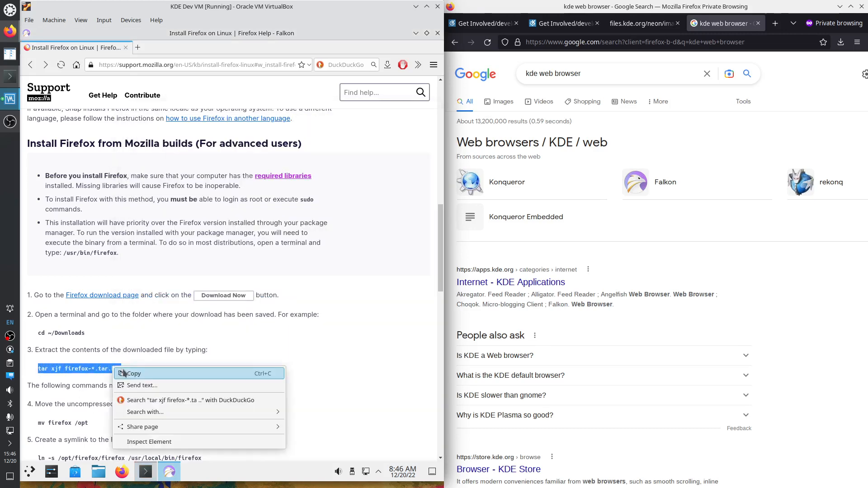
left_click(126, 375)
left_click(145, 480)
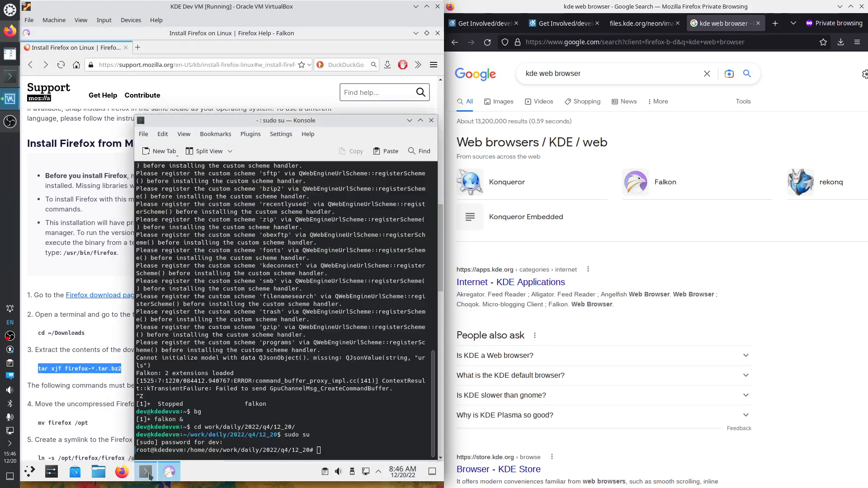
right_click(328, 436)
left_click(345, 320)
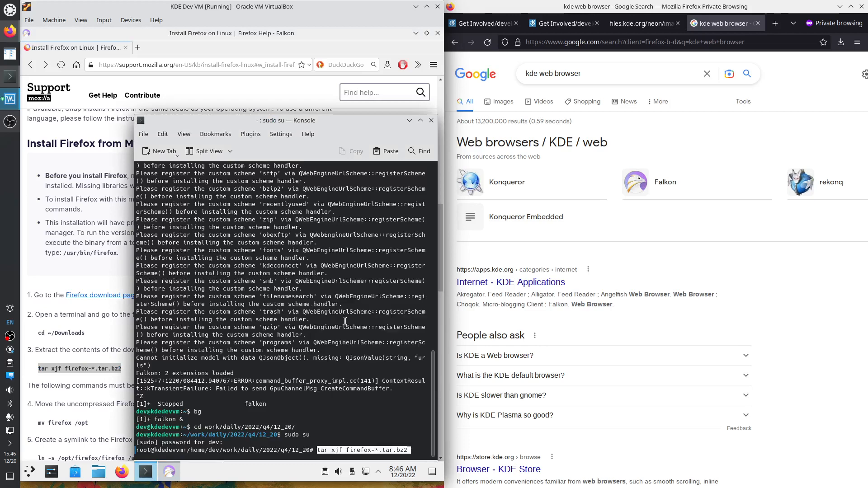
key("Return")
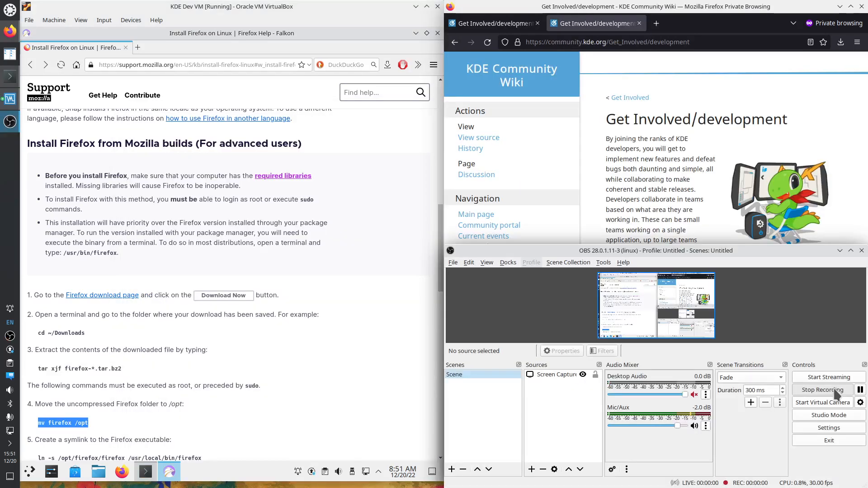
Make the VM full-screen, tile Konsole on the right half and the Firefox guide on the left
left_click(843, 254)
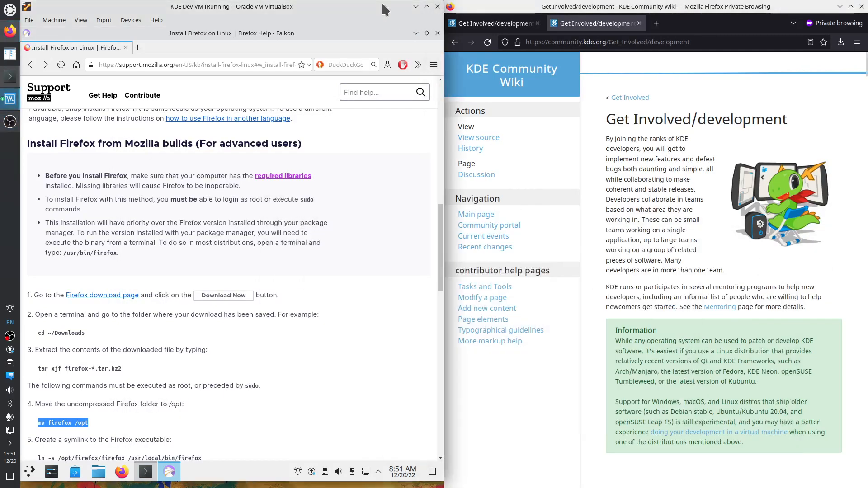
left_click(426, 7)
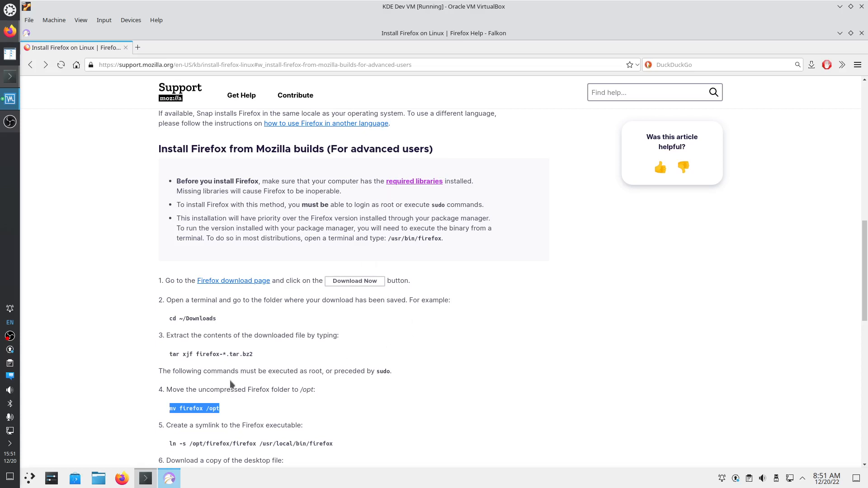
left_click(151, 483)
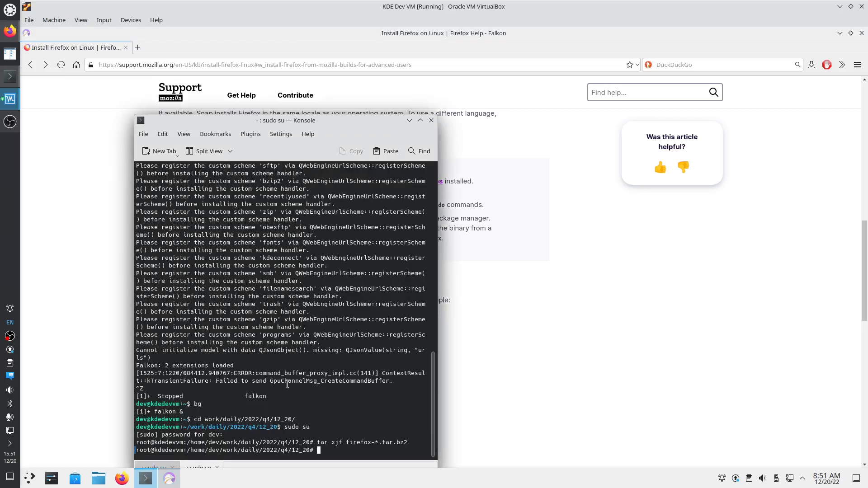
key("super+Right")
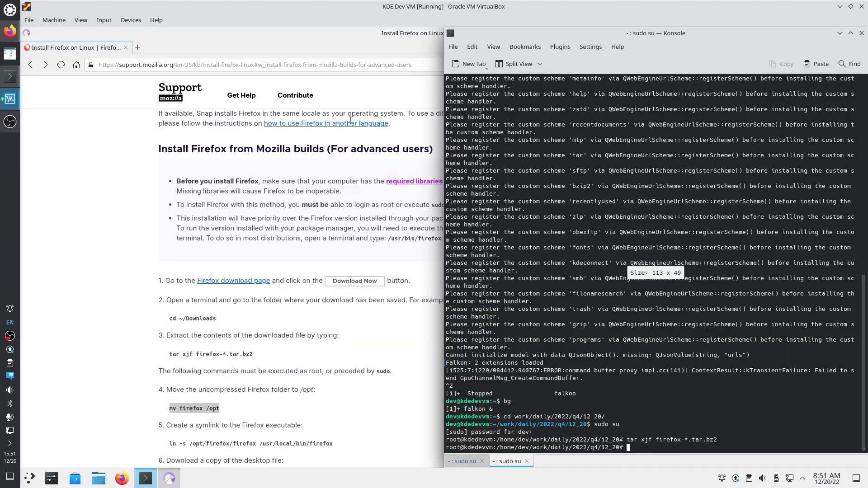
left_click(361, 352)
key("super+Left")
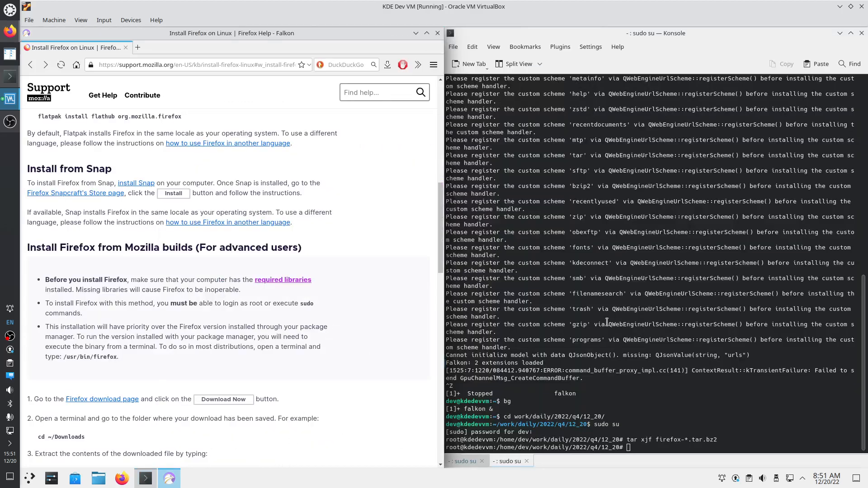
left_click(687, 201)
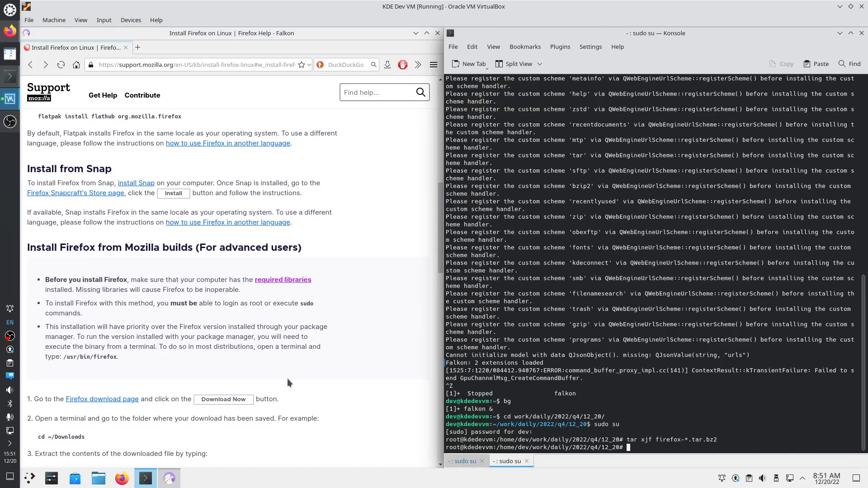
scroll(286, 397, "down", 3)
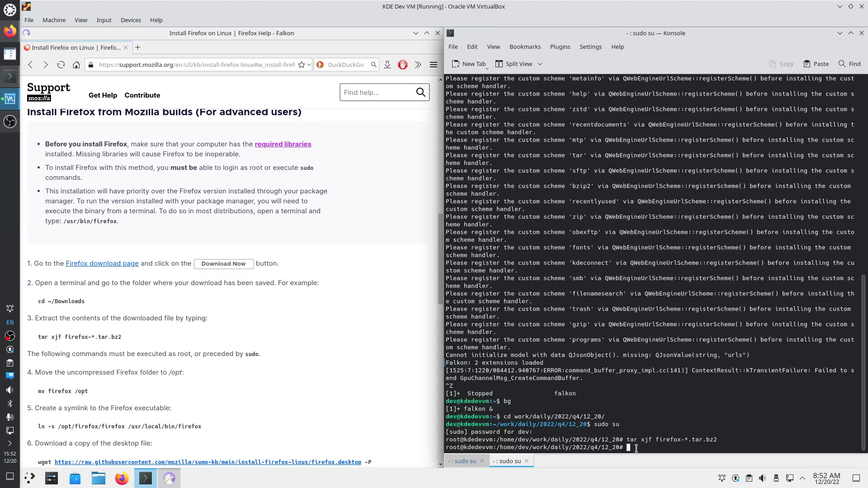
Apt-install build-essential, mc, emacs-nox, kate, git, gitk and git-gui, then enter 'apt update && apt upgrade && apt autoremove'
type("apt install build-essential mc emacs-")
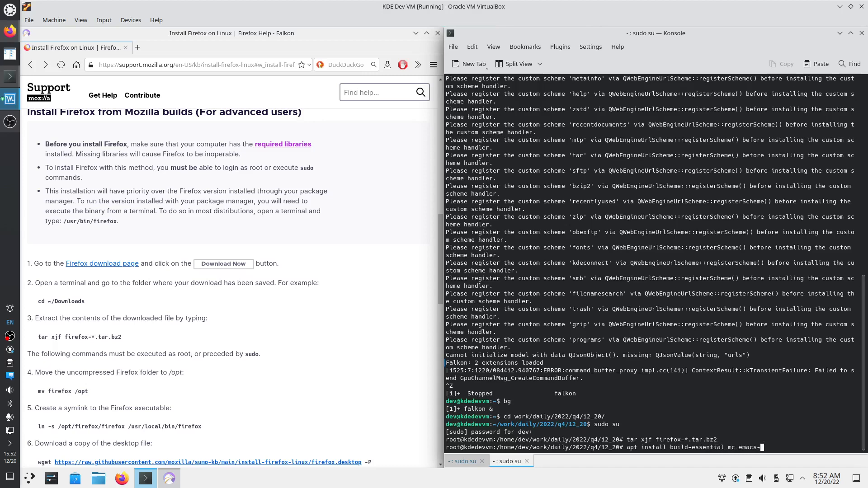
type("nox kate git gitk git-gui")
key("Return")
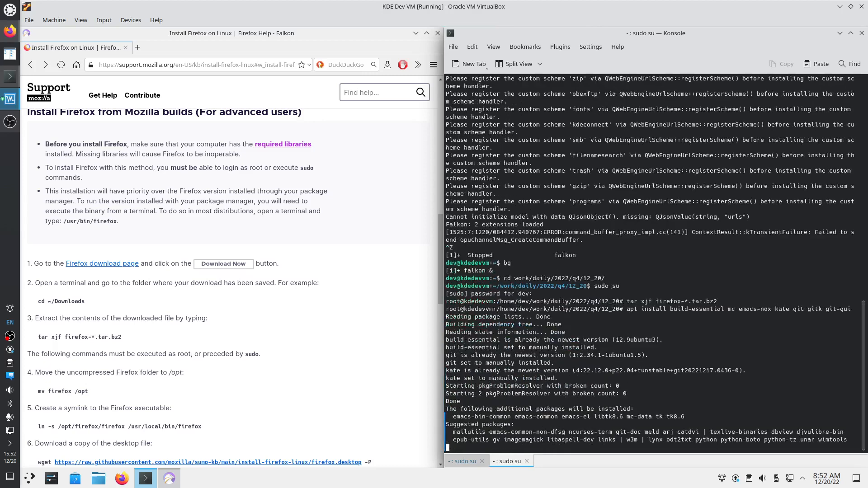
key("Return")
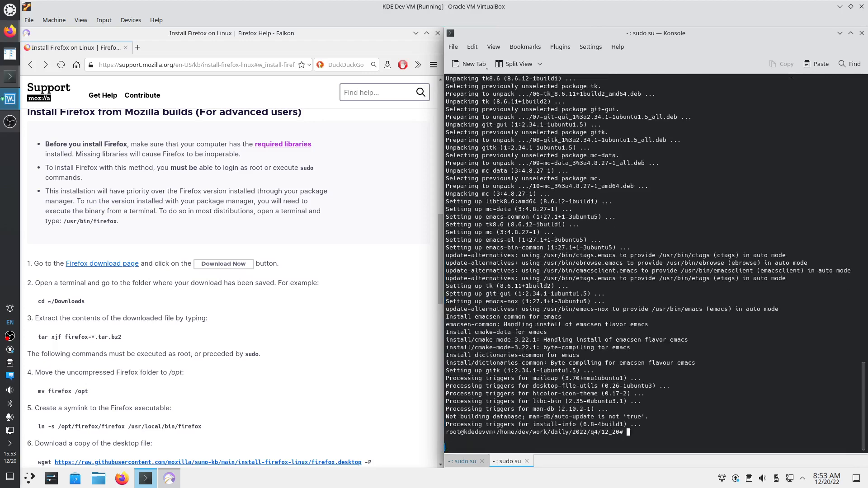
type("apt update && apt upgrade && apt autoremove")
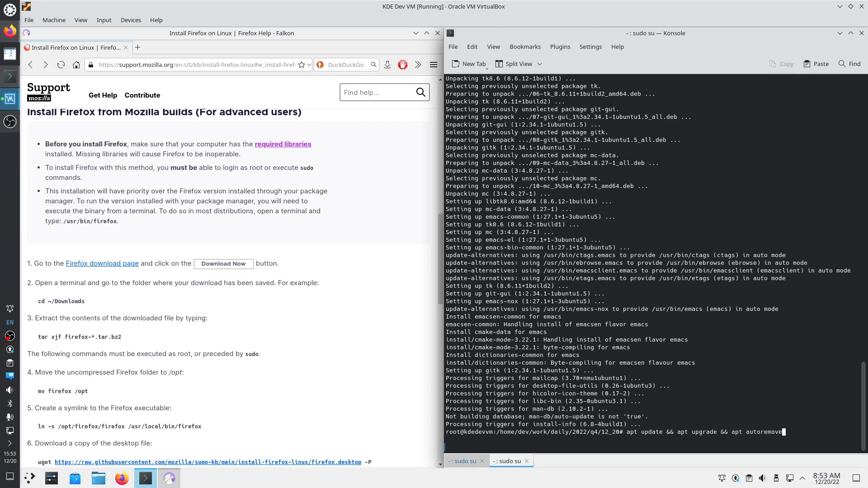
Run the update, upgrade and autoremove chain, then select the KDE neon warning and mozillateam PPA address
key("Return")
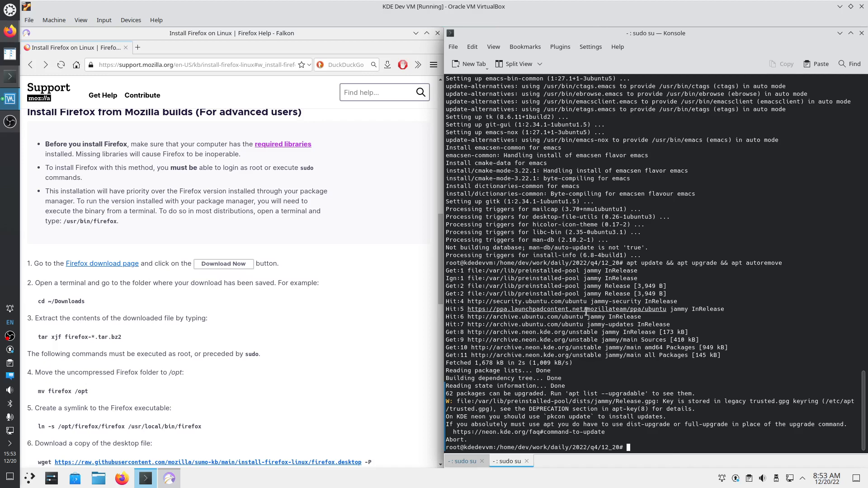
left_click_drag(583, 310, 654, 314)
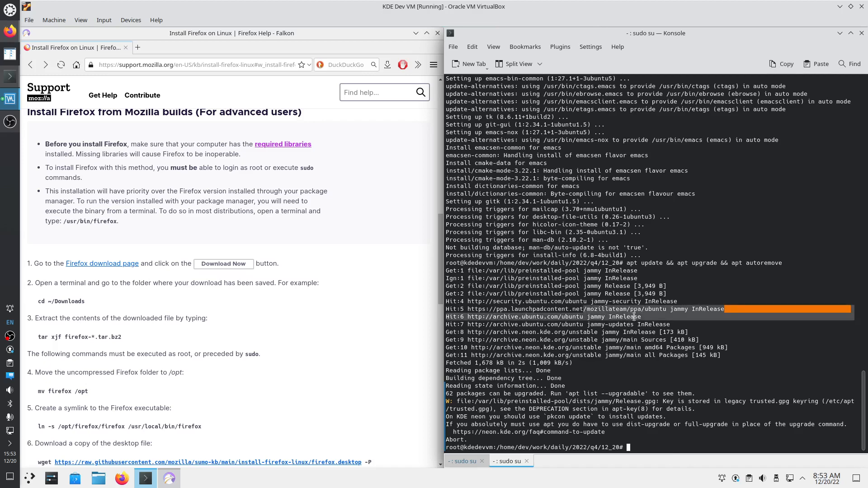
left_click(649, 314)
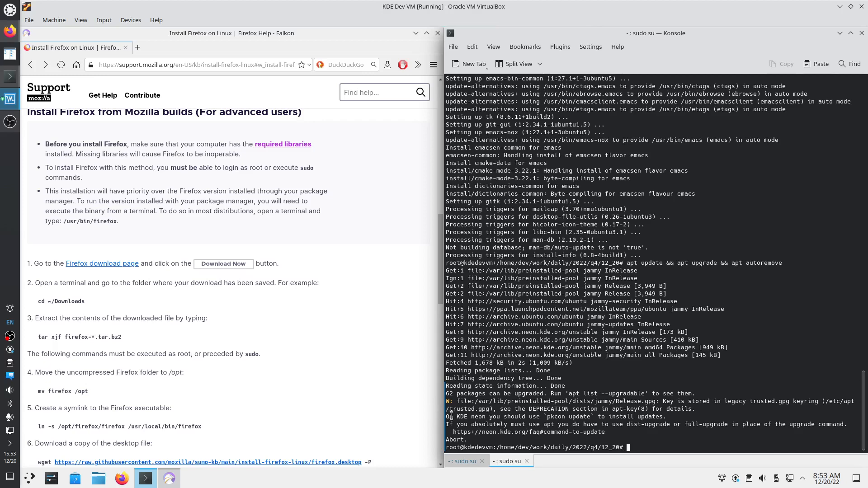
left_click_drag(446, 416, 660, 416)
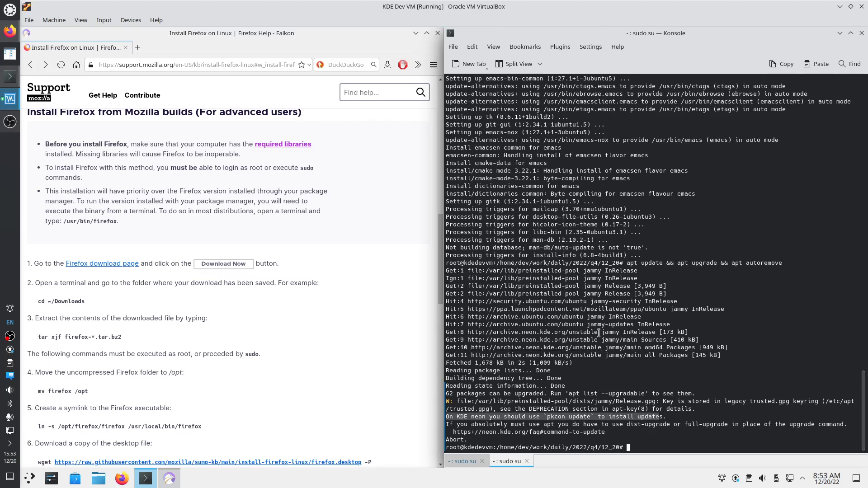
double_click(667, 309)
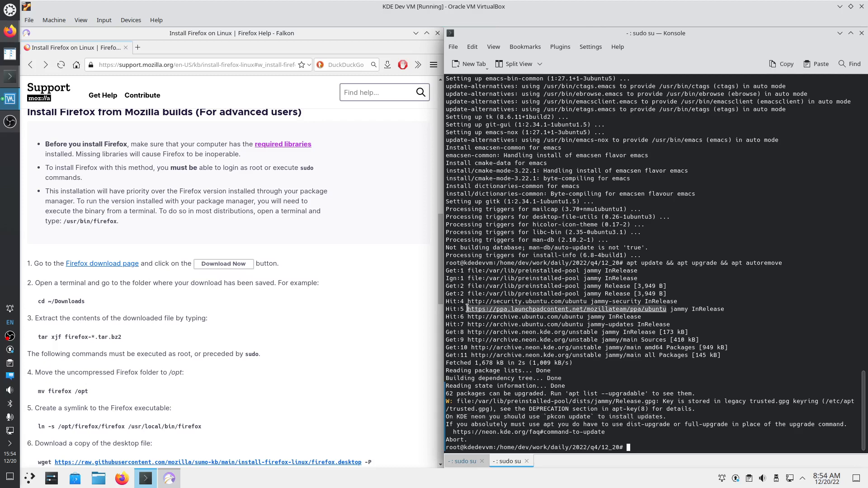
key("Return")
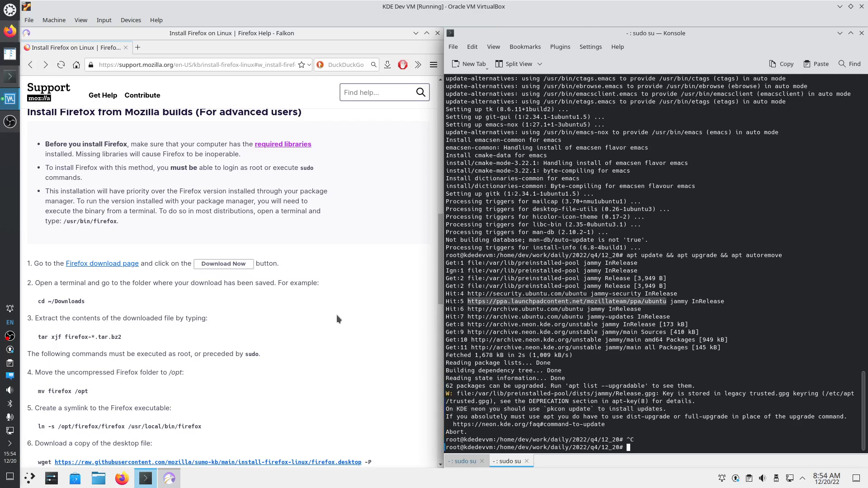
Open the copied mozillateam PPA address in a new Falkon tab
right_click(547, 303)
left_click(581, 333)
key("ctrl+t")
key("ctrl+v")
key("Return")
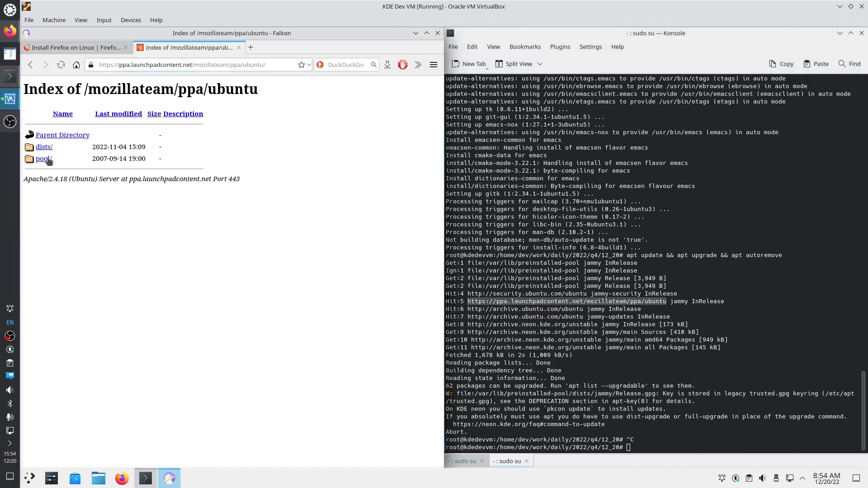
Browse the PPA index to pool/main/f, listing the firefox-esr/ and firefox/ folders
left_click(49, 160)
left_click(49, 160)
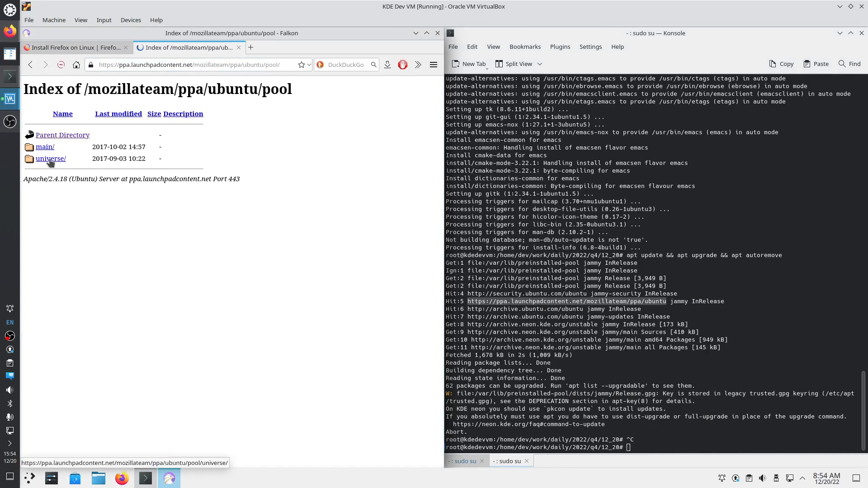
left_click(39, 147)
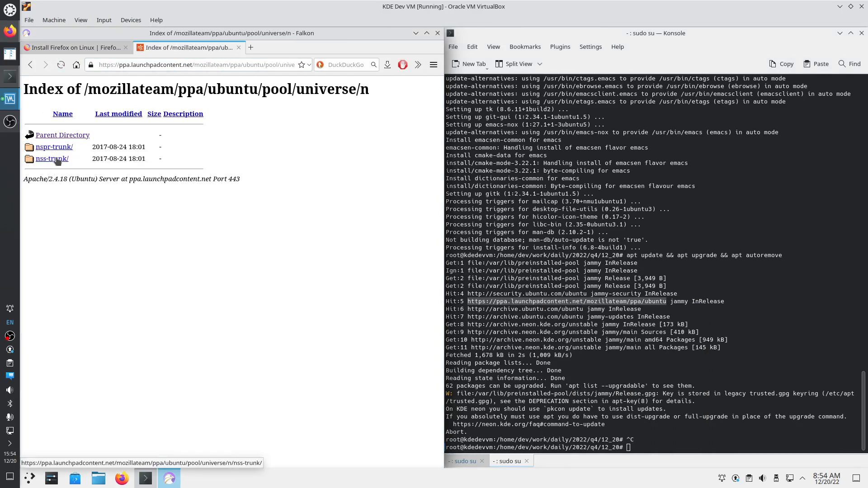
left_click(64, 135)
left_click(63, 136)
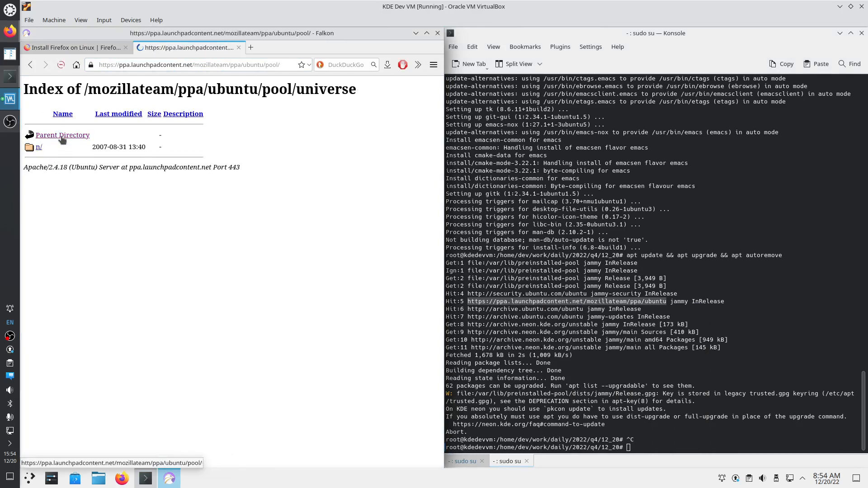
left_click(53, 147)
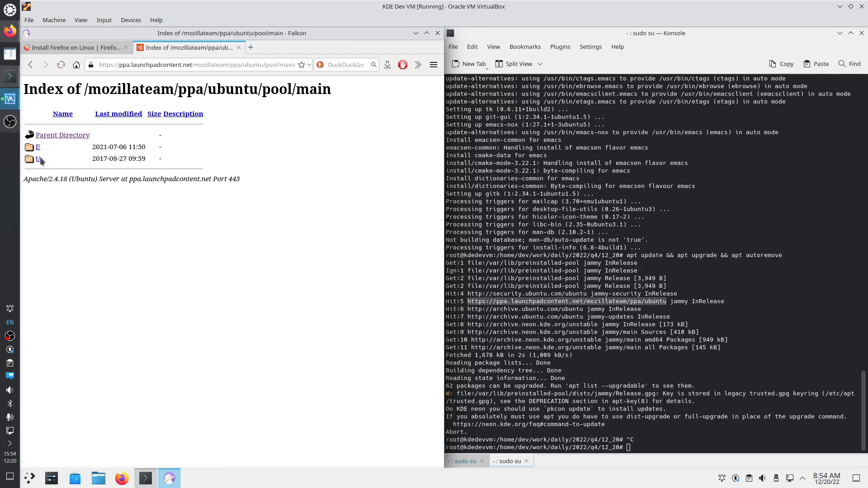
left_click(37, 148)
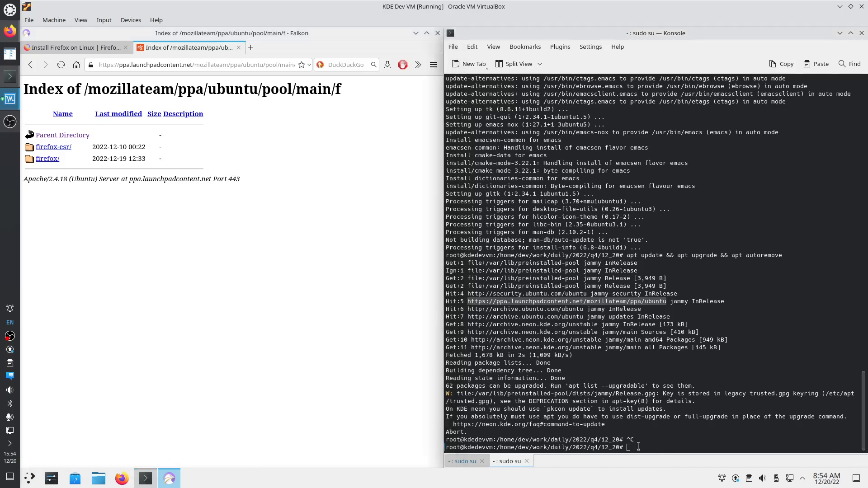
Run 'apt install firefox' and 'snap list', then return to the Install Firefox on Linux guide
type("apt insta")
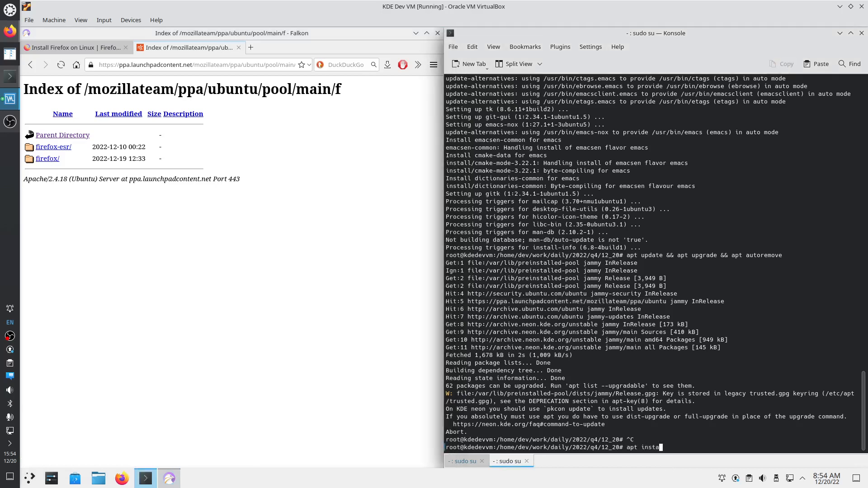
type("ll firefox")
key("Return")
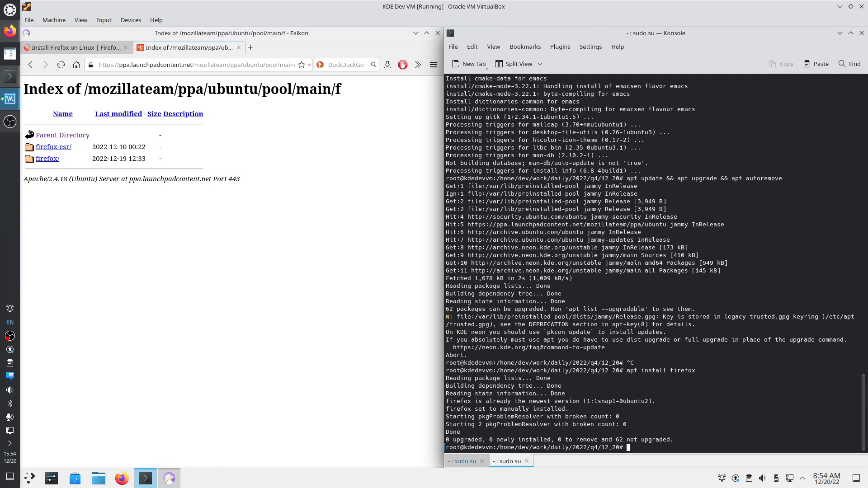
type("snap list")
key("Return")
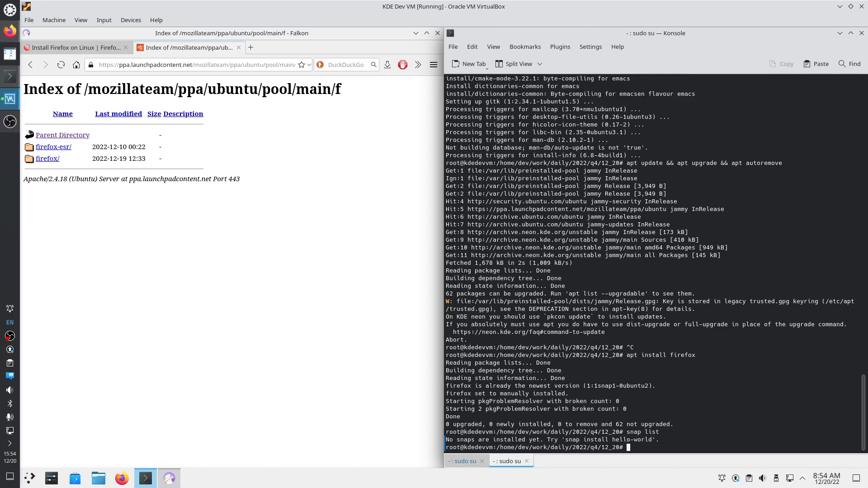
left_click(96, 48)
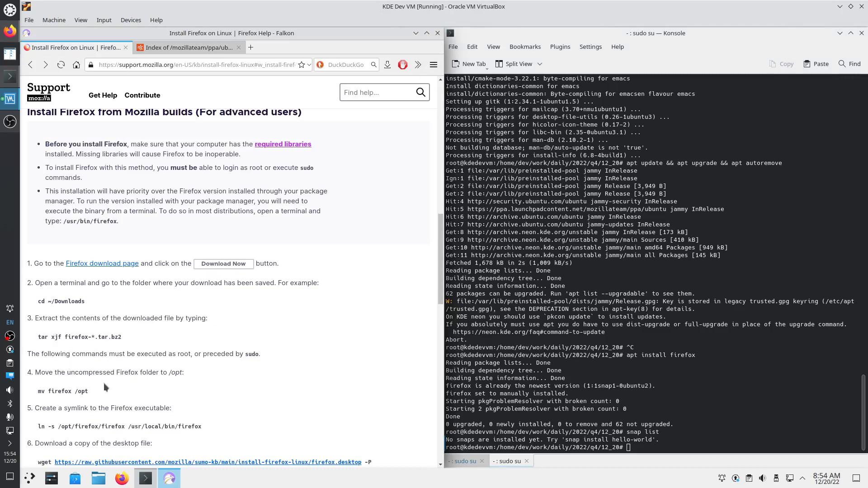
left_click(665, 444)
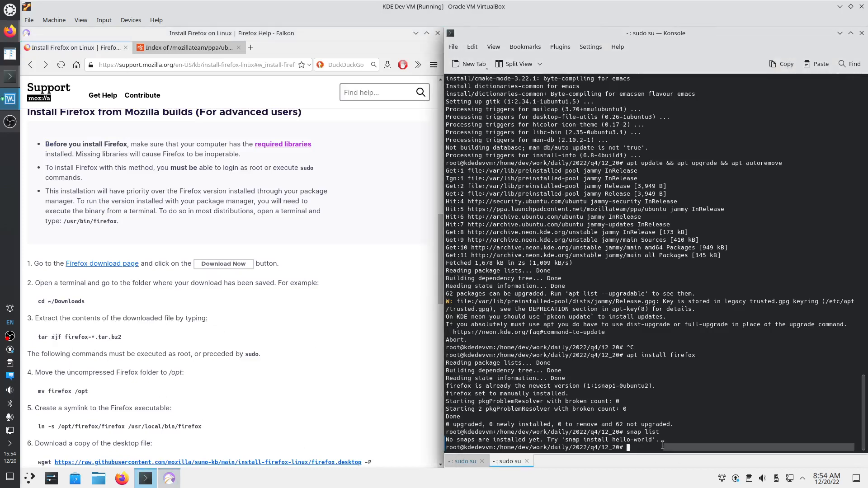
Inspect the extracted firefox folder in Midnight Commander, then quit it
type("mc")
key("Return")
key("Down")
key("Down")
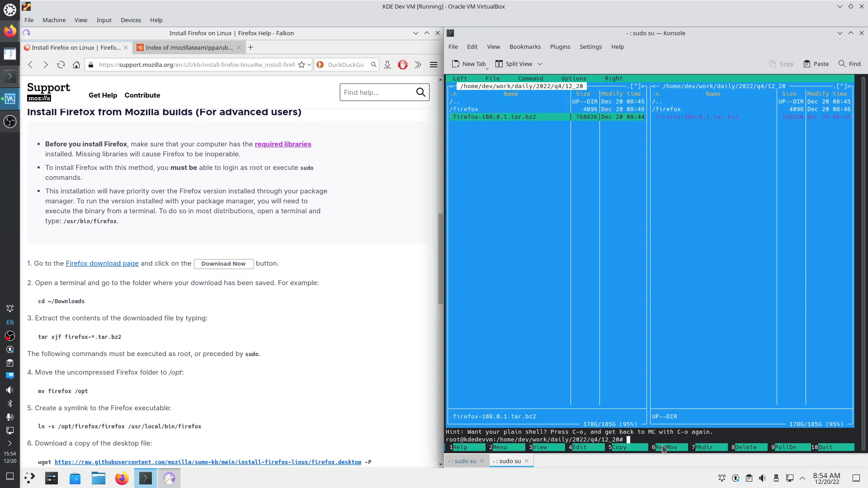
key("Up")
key("Return")
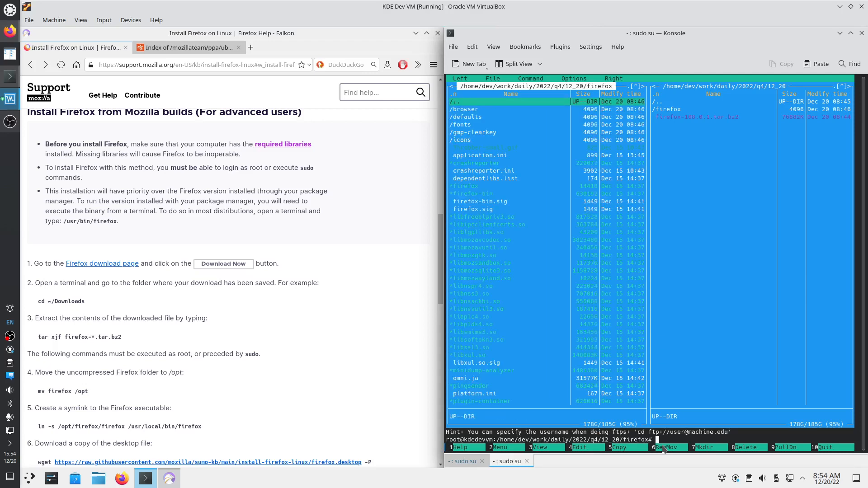
key("F10")
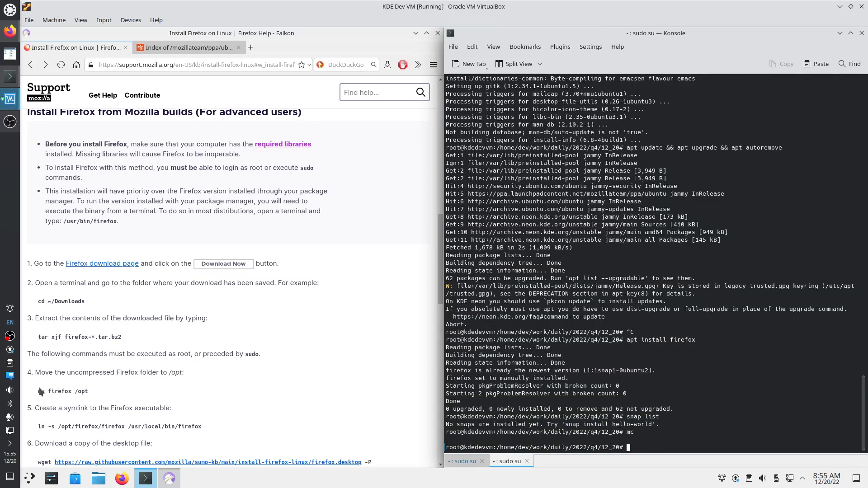
Copy the guide's 'mv firefox /opt' command into the root terminal and run it
left_click_drag(40, 391, 90, 390)
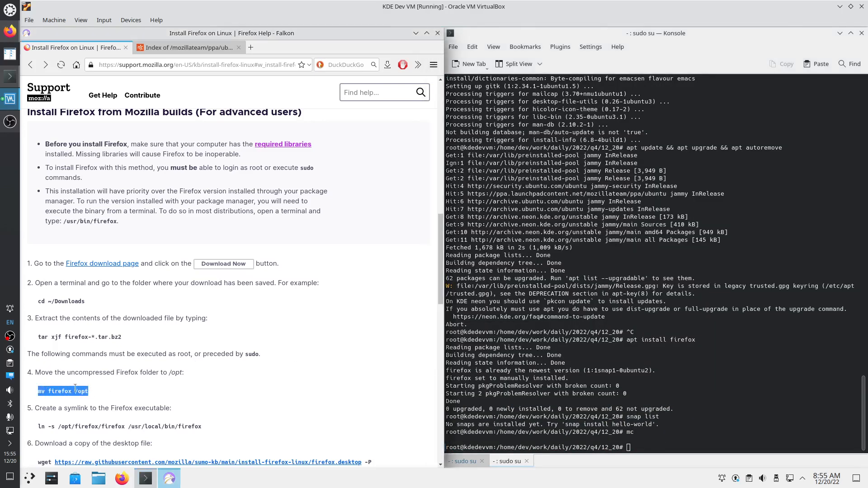
right_click(76, 391)
left_click(98, 397)
right_click(640, 447)
left_click(664, 334)
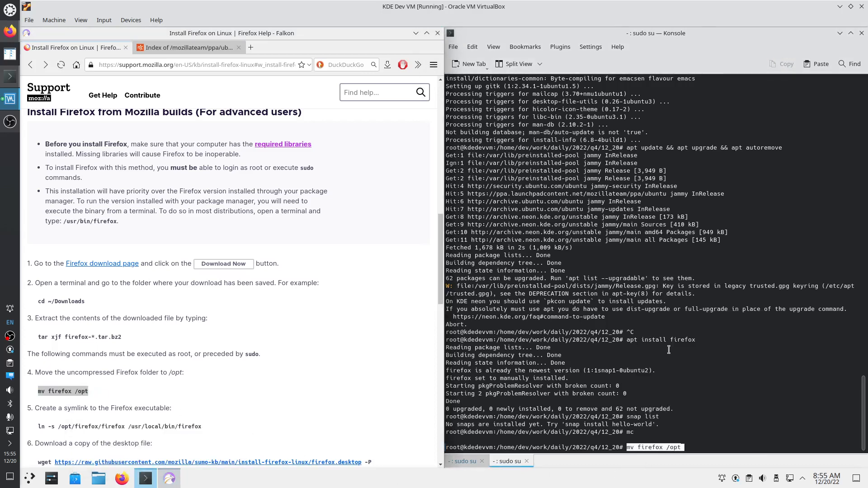
key("Return")
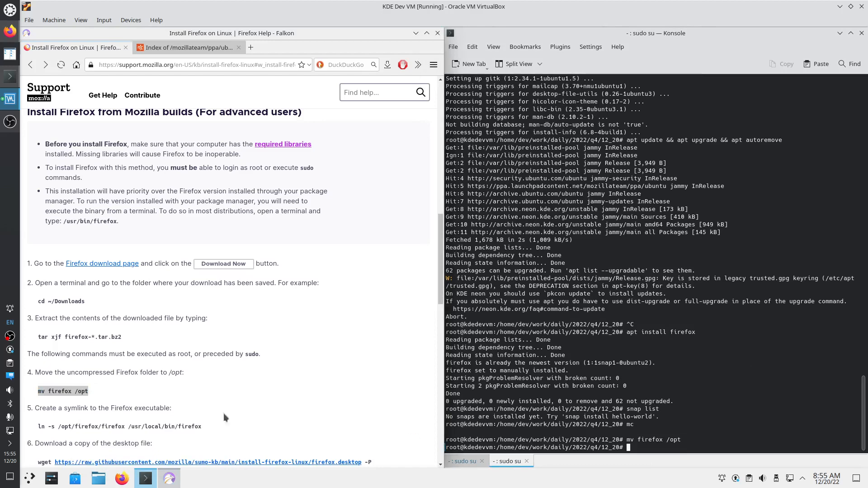
Paste and run the guide's ln -s command symlinking Firefox into /usr/local/bin
left_click_drag(40, 425, 197, 426)
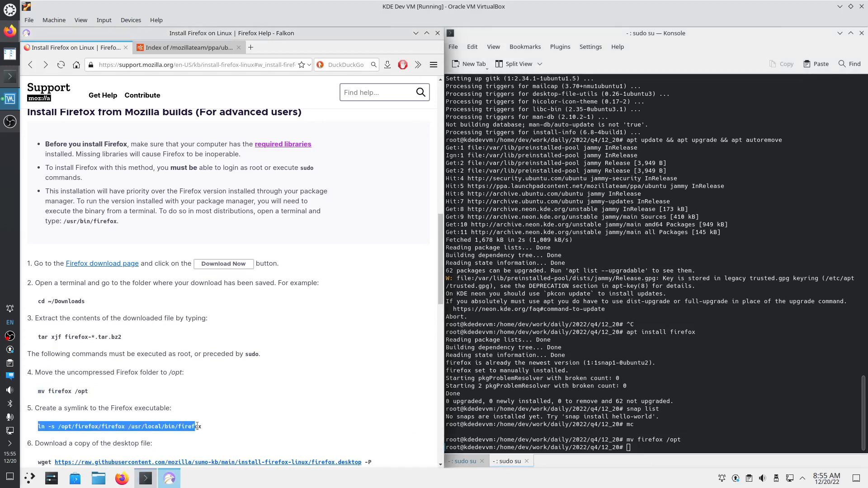
left_click(632, 448)
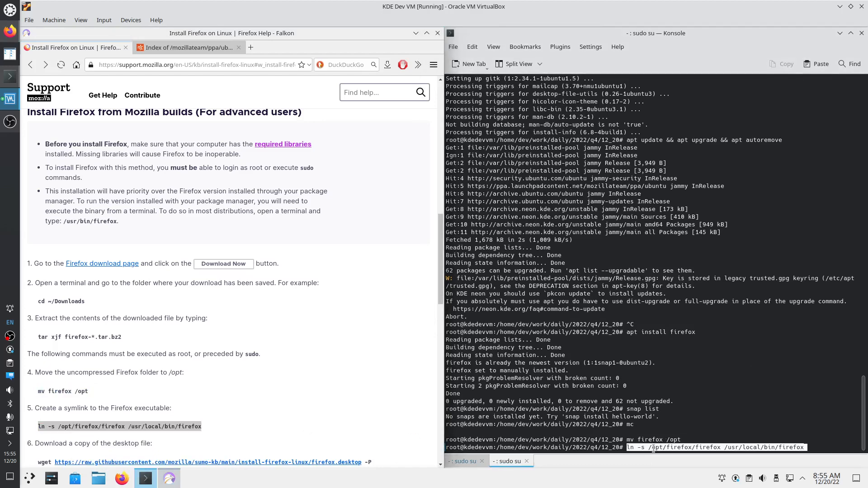
middle_click(633, 448)
key("Return")
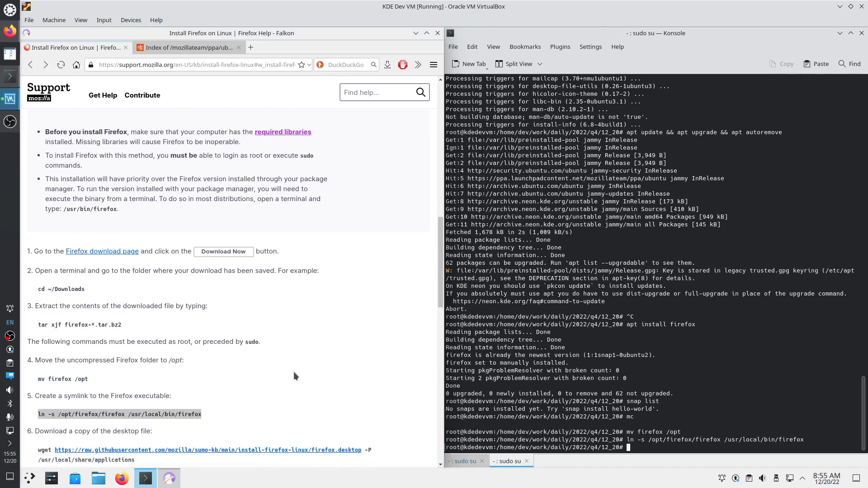
scroll(294, 372, "down", 3)
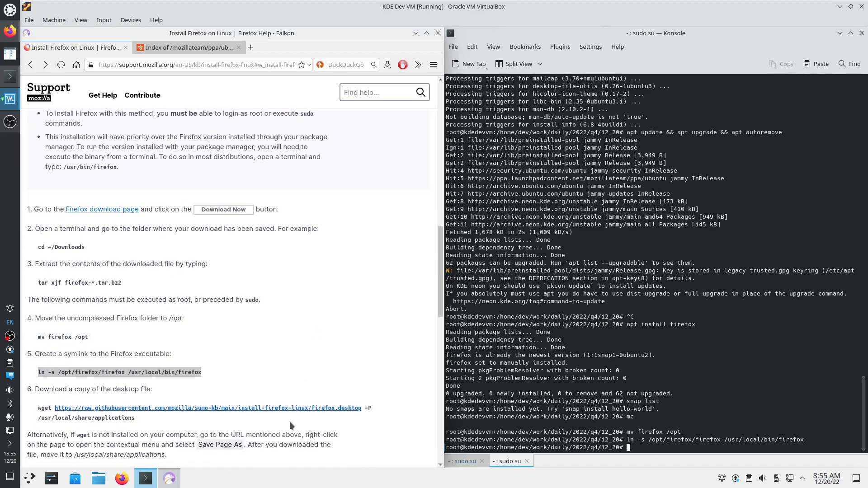
Run the wget command saving firefox.desktop to /usr/local/share/applications, then launch Firefox
left_click(39, 408)
left_click_drag(40, 408, 137, 418)
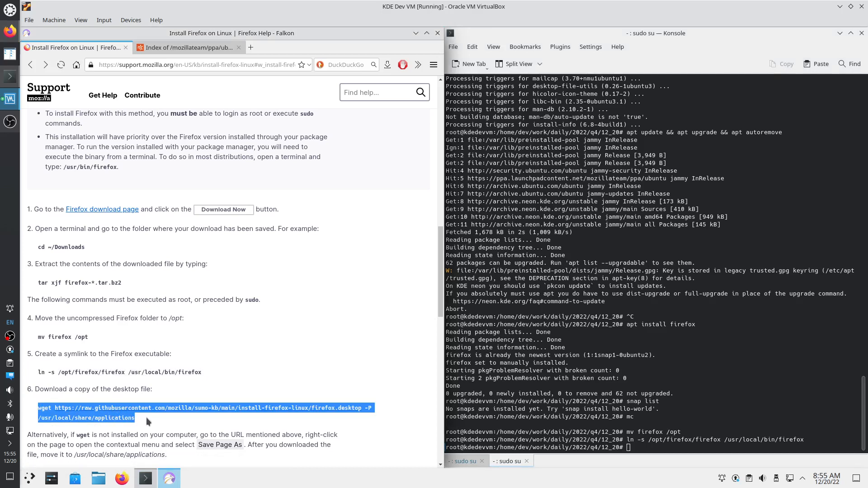
left_click_drag(134, 417, 38, 407)
middle_click(640, 445)
key("Return")
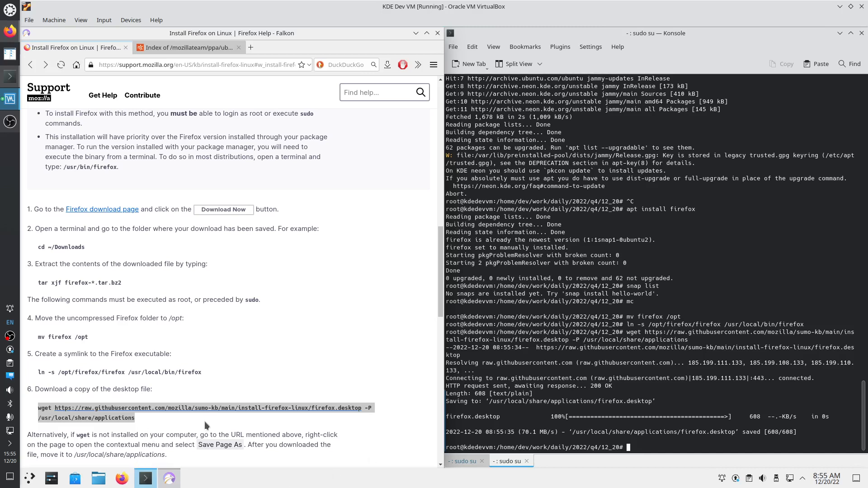
scroll(204, 422, "down", 1)
left_click(122, 478)
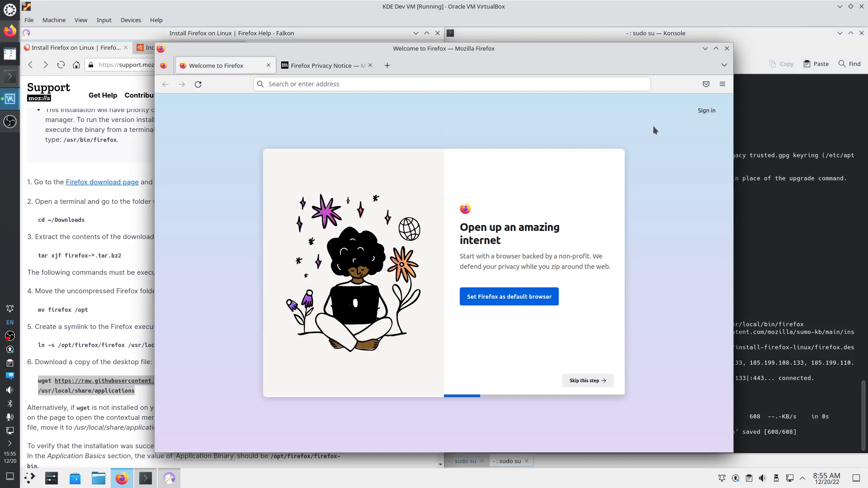
Confirm in About Firefox that version 108.0.1 (64-bit) is up to date, then open the KDE launcher
left_click(718, 86)
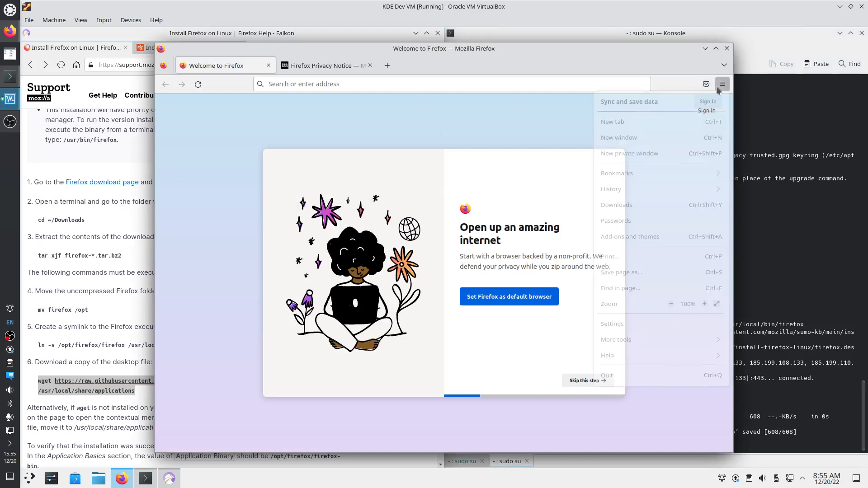
left_click(618, 357)
left_click(624, 203)
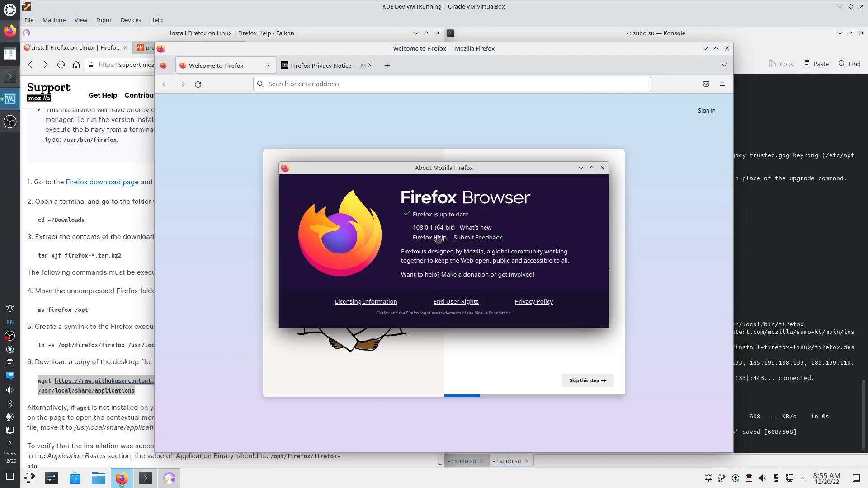
left_click(602, 167)
left_click(723, 85)
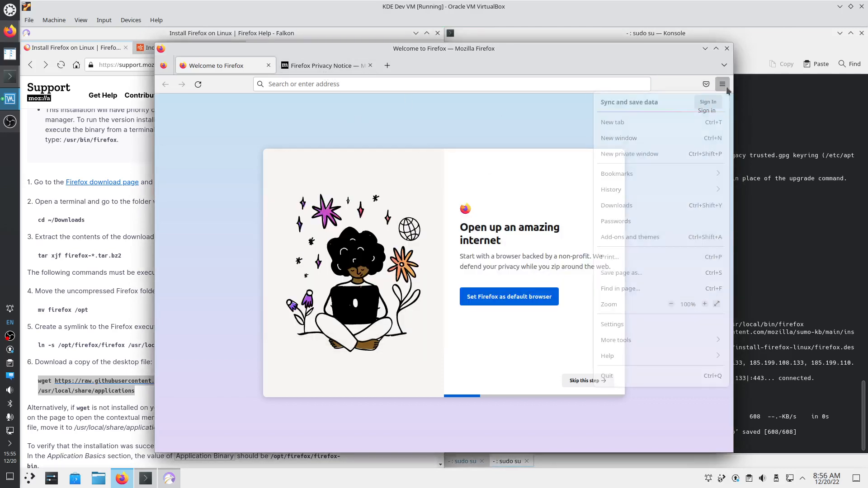
right_click(412, 147)
left_click(387, 128)
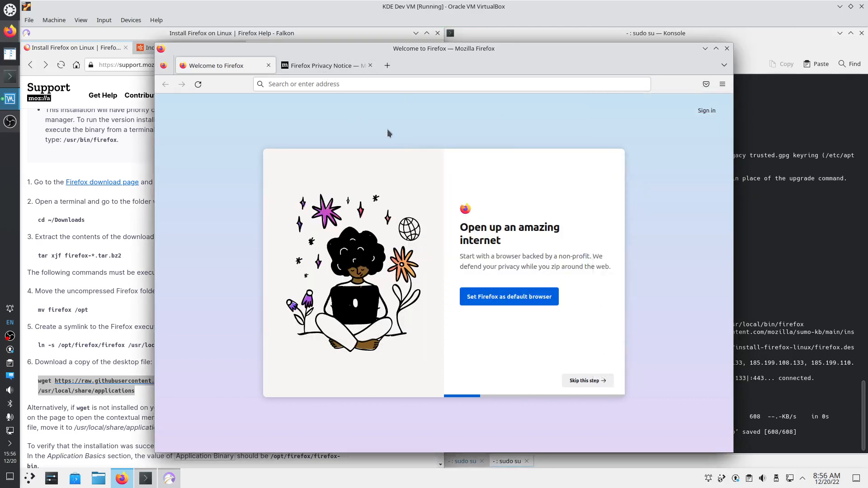
left_click(30, 478)
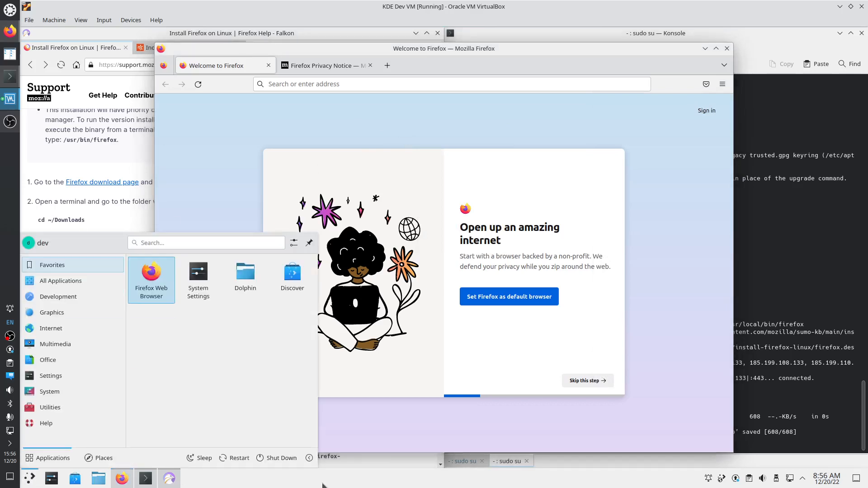
Restart the guest, then open the KDE wiki's Get Involved/development page in the host browser
left_click(234, 457)
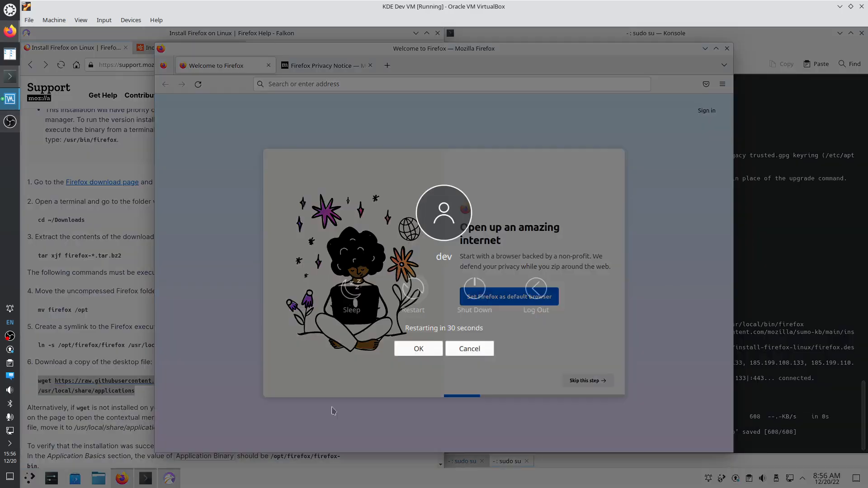
left_click(410, 350)
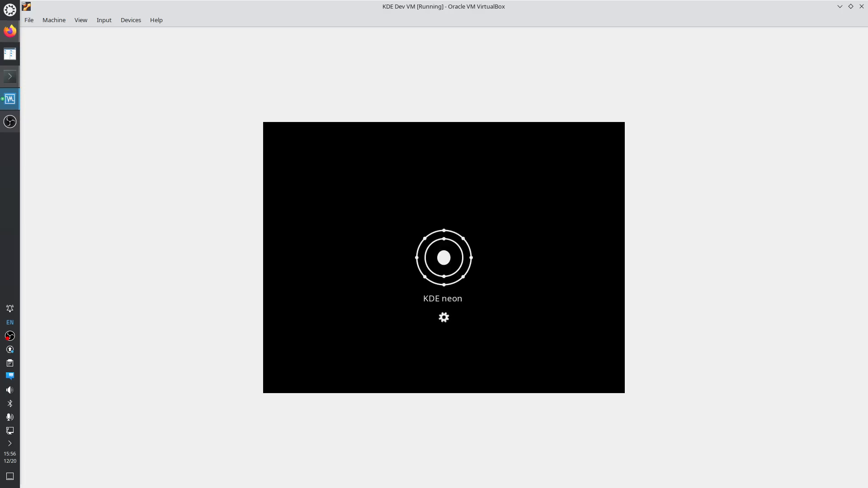
left_click(10, 31)
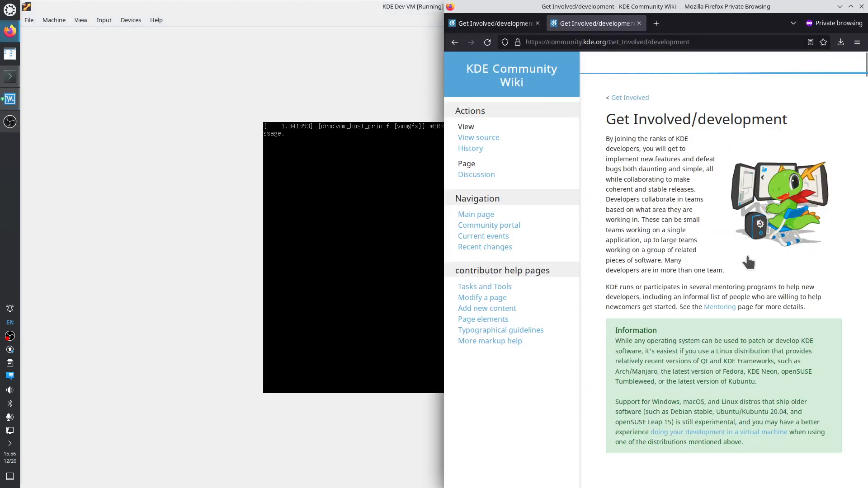
left_click(455, 42)
scroll(696, 61, "up", 8)
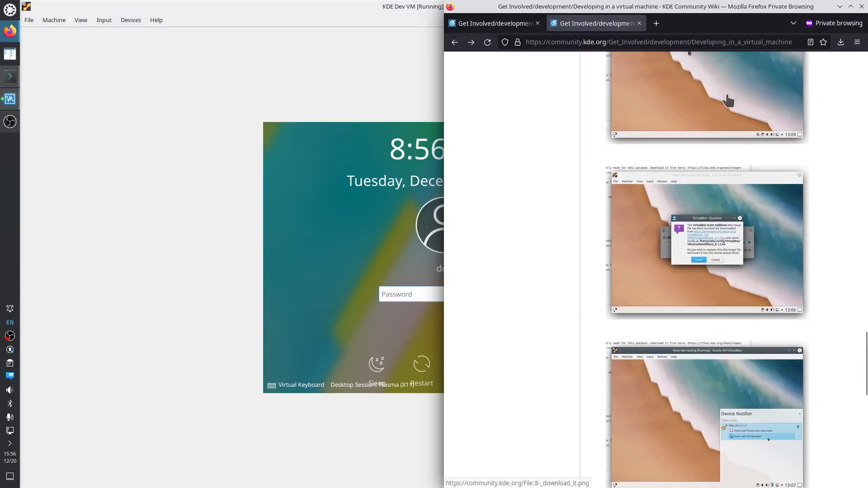
scroll(766, 95, "up", 4)
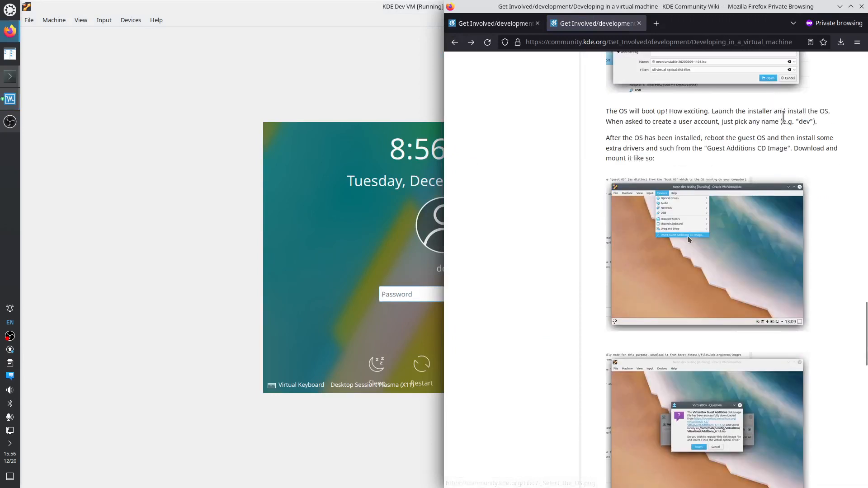
scroll(786, 123, "down", 8)
scroll(794, 123, "down", 9)
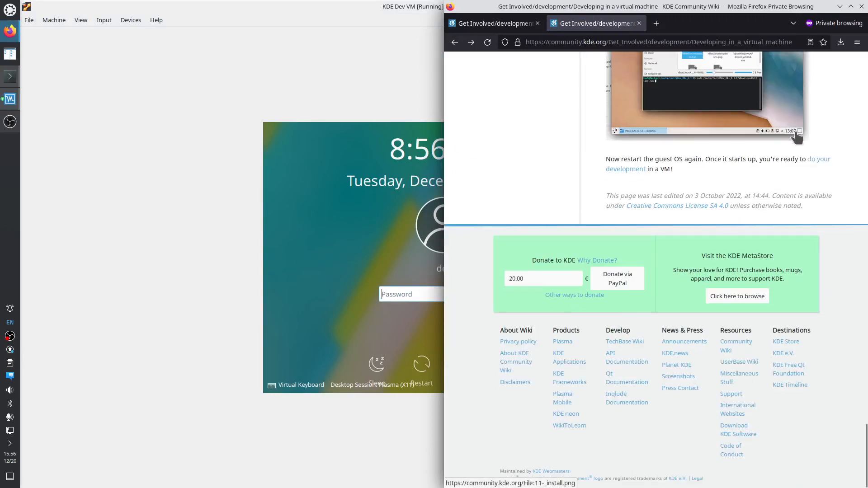
left_click(819, 164)
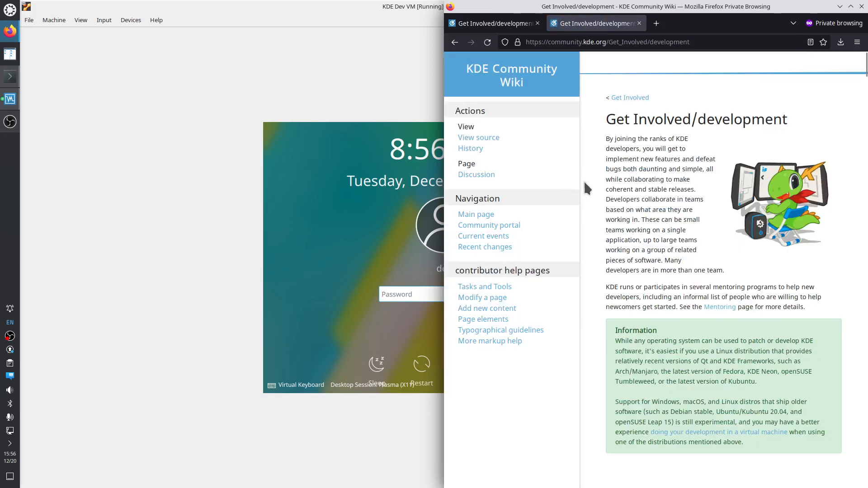
Log into the guest desktop with the account password
left_click(392, 292)
type("***")
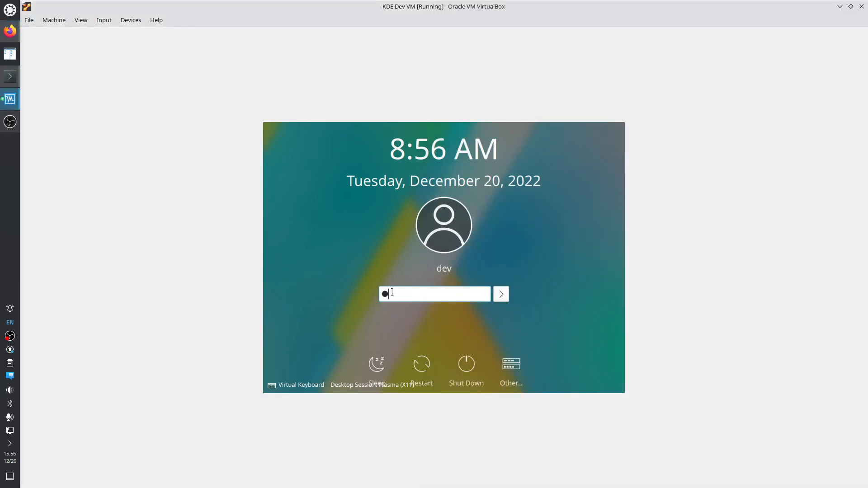
key("Return")
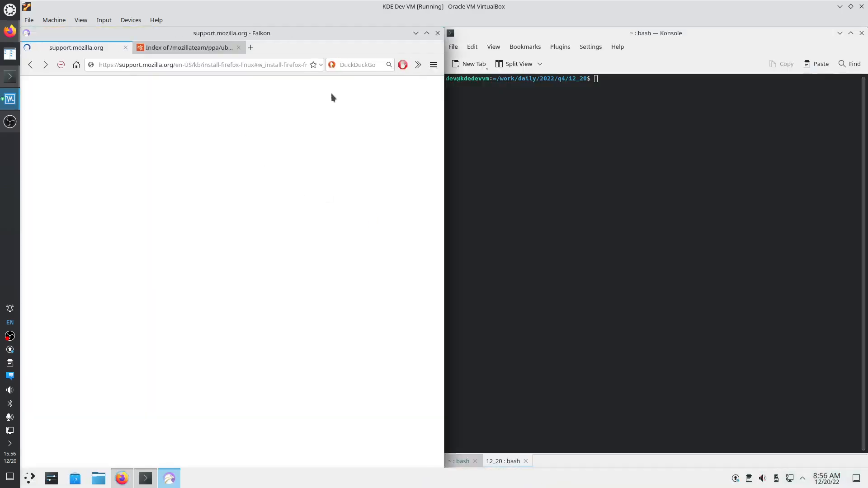
Close Falkon and unpin Discover and System Settings from the taskbar
left_click(437, 33)
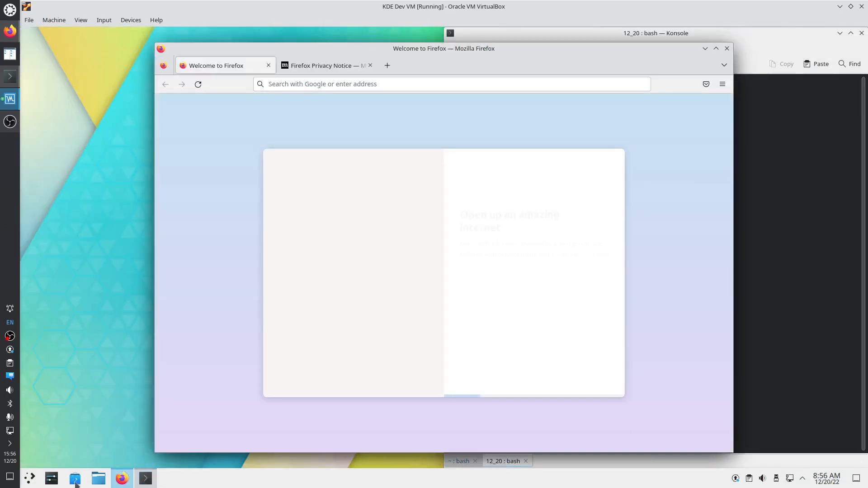
right_click(75, 479)
left_click(77, 460)
right_click(52, 479)
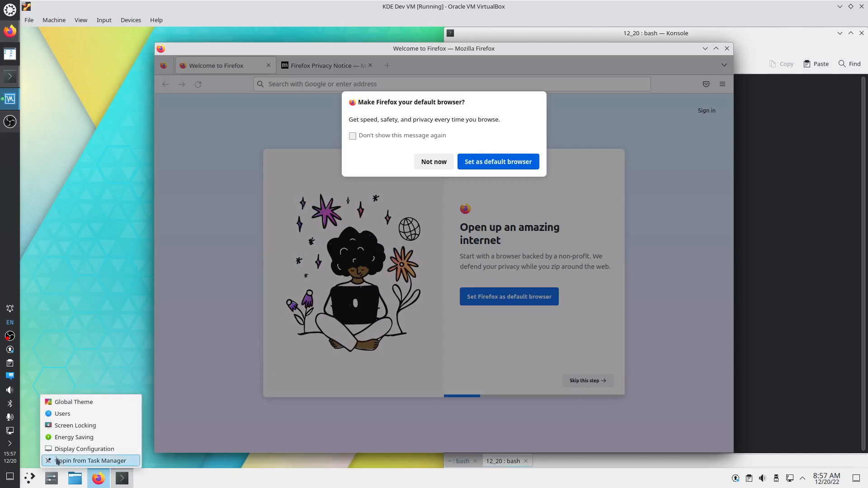
left_click(57, 460)
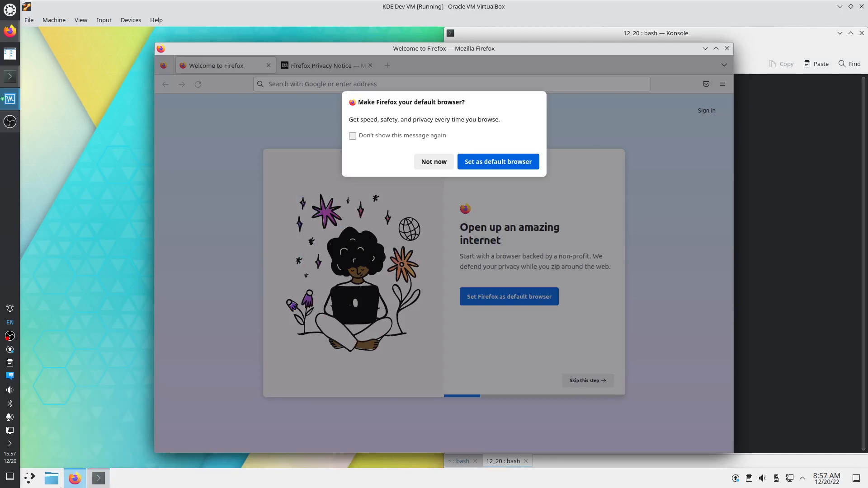
Make Firefox the default browser and stop the prompt from showing again
left_click(400, 137)
left_click(475, 167)
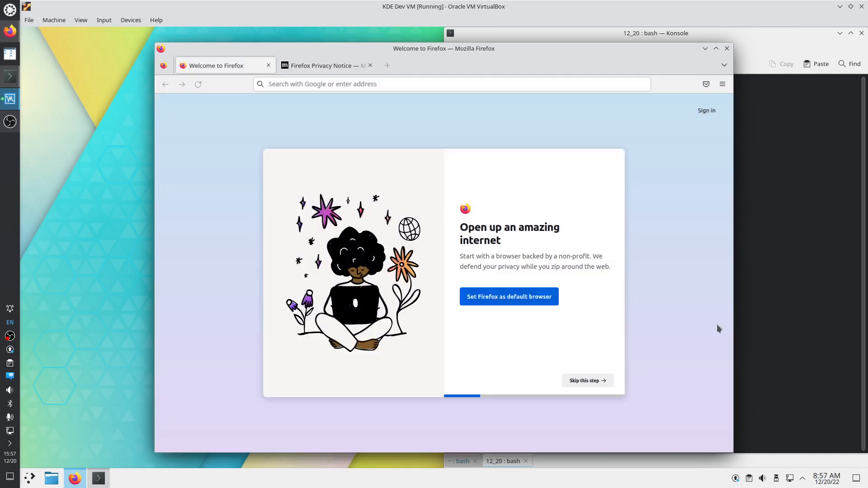
left_click(755, 261)
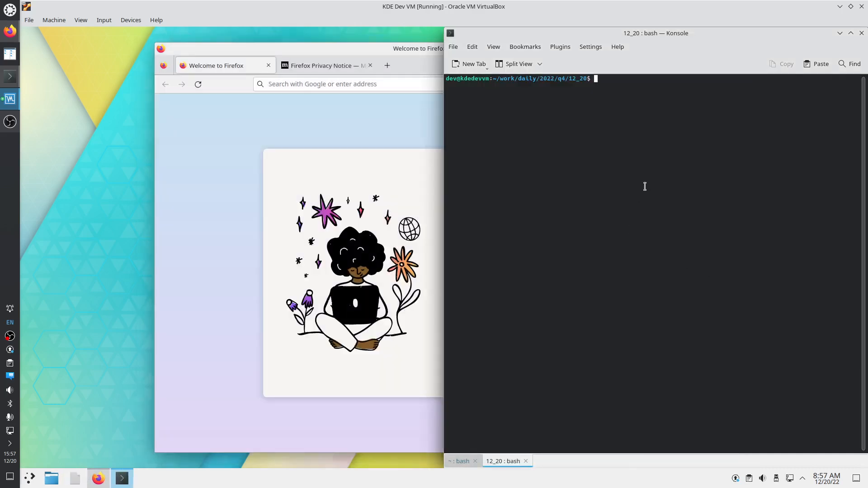
Become root with sudo su and simulate 'apt -s remove falkon'
type("sudo su")
key("Return")
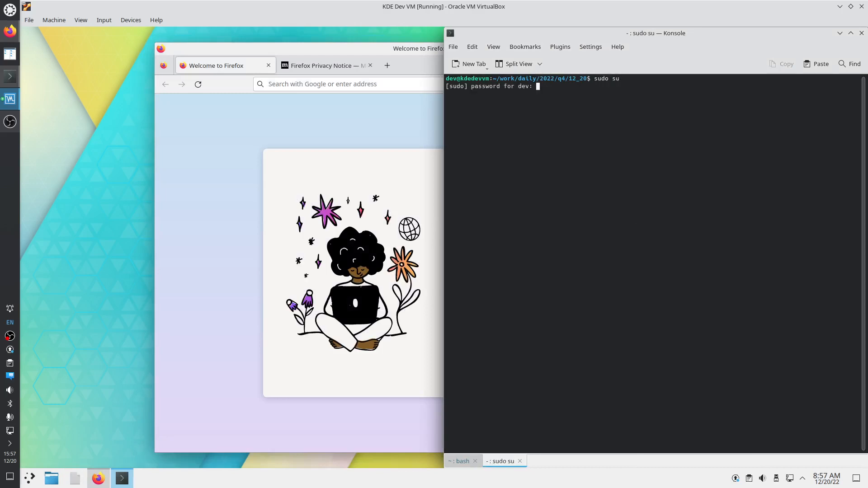
key("Return")
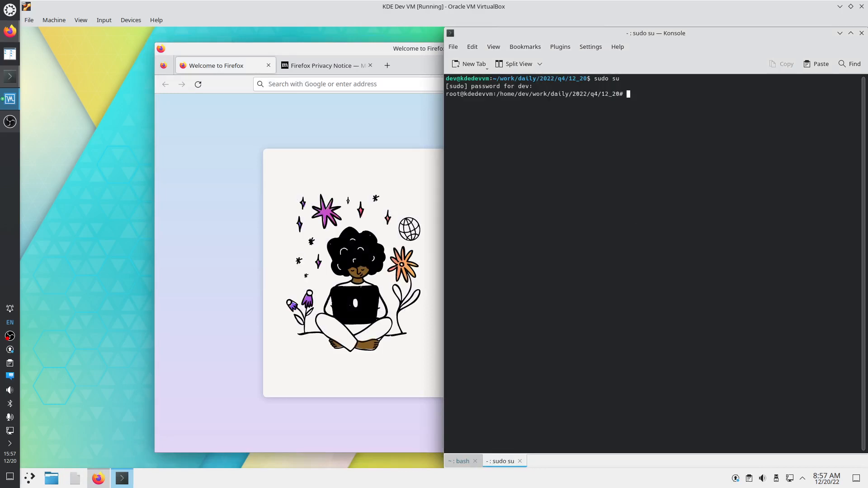
type("apt -s remove falkon")
key("Return")
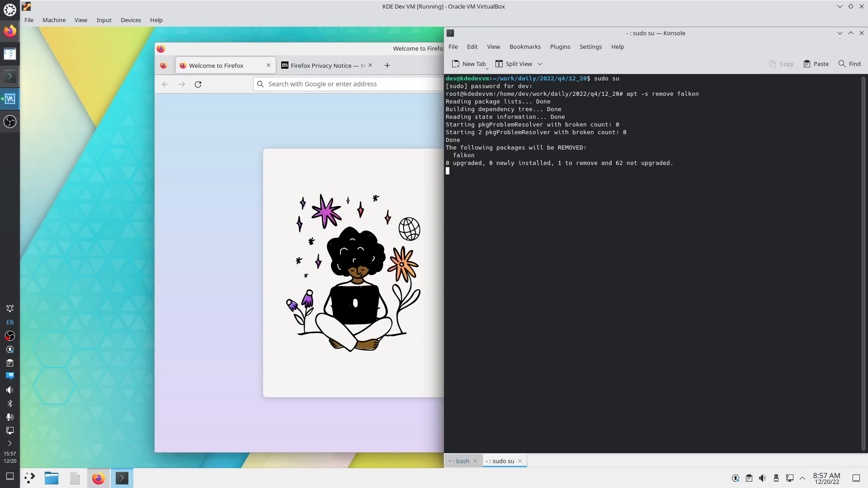
Remove the falkon package for real, then tile Firefox to the right half
key("Up")
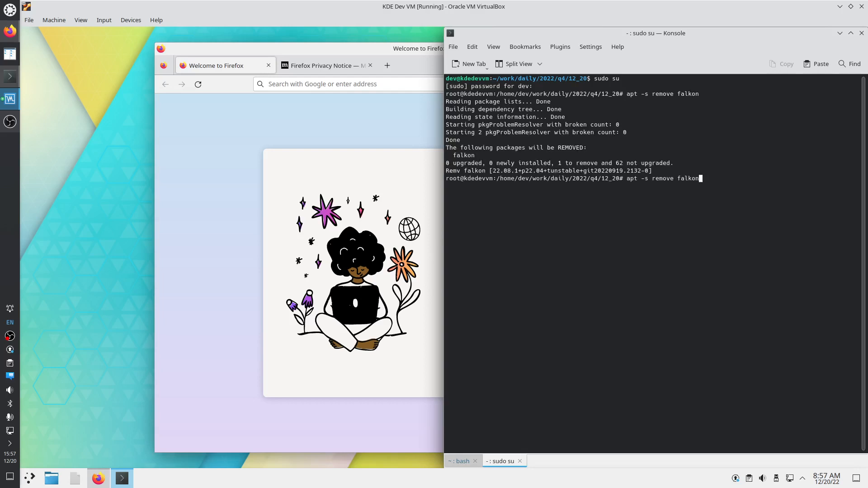
key("ctrl+Left")
key("ctrl+Left")
key("BackSpace")
key("BackSpace")
key("BackSpace")
key("Return")
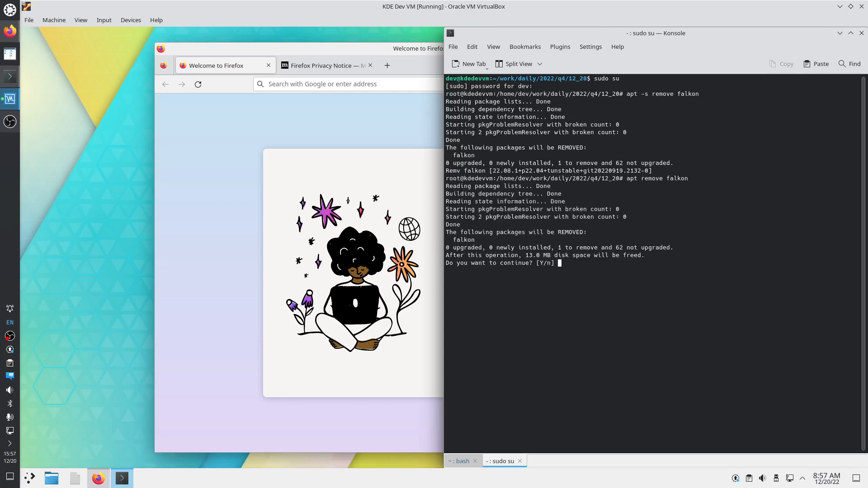
key("Return")
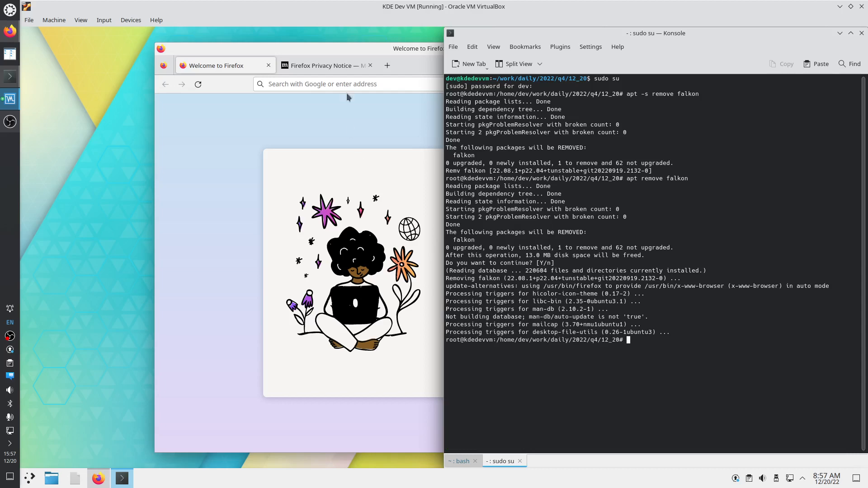
left_click_drag(349, 47, 864, 164)
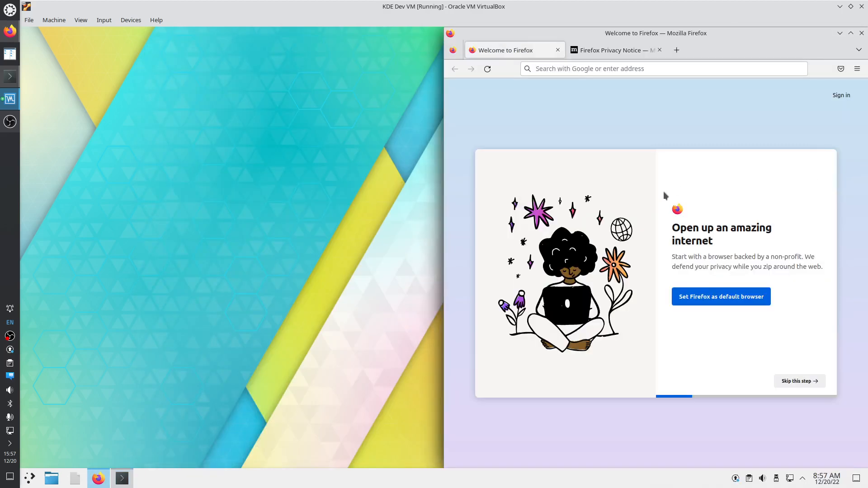
Tile the Konsole window to the left half of the screen
left_click(122, 478)
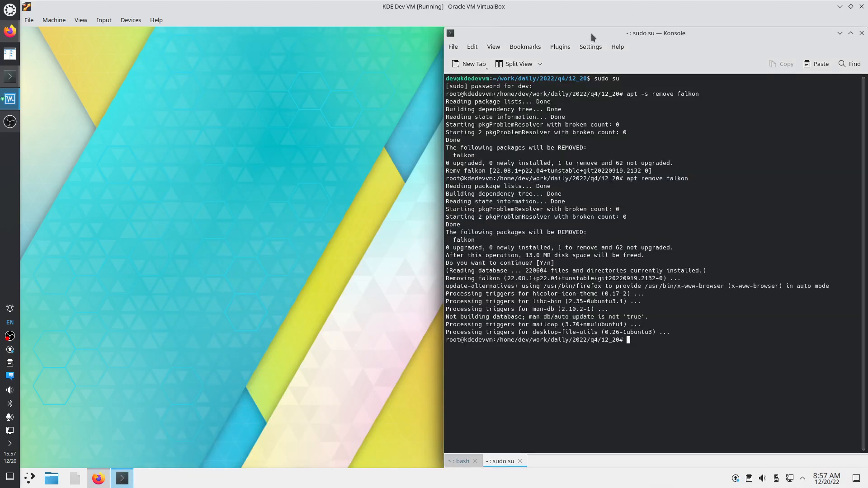
left_click_drag(592, 34, 21, 150)
left_click(69, 46)
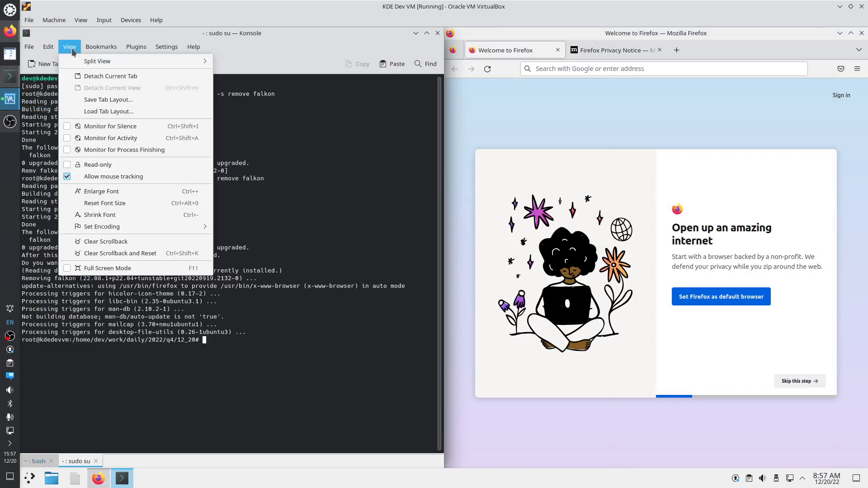
left_click(71, 49)
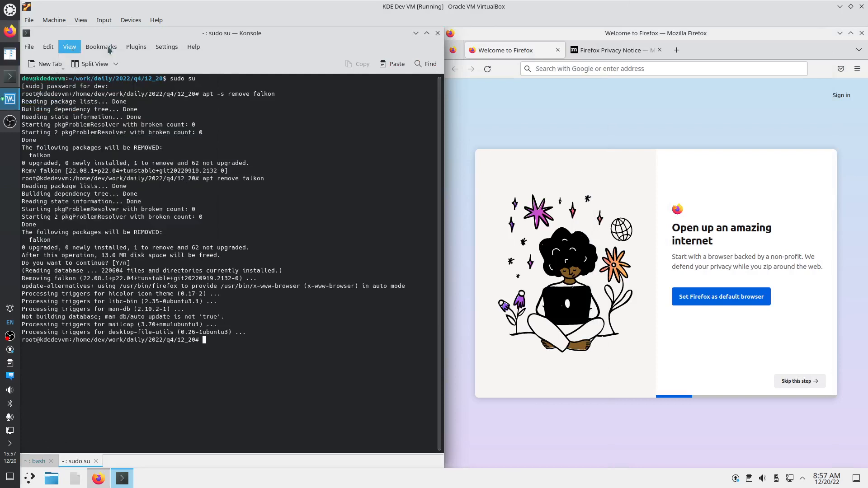
Hide Konsole's Main Toolbar and Session Toolbar, and show the bash session
left_click(165, 49)
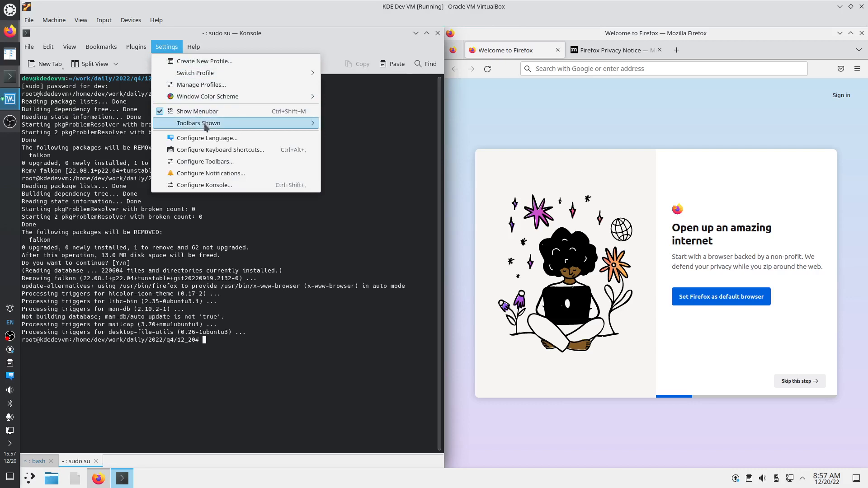
mouse_move(206, 126)
left_click(330, 124)
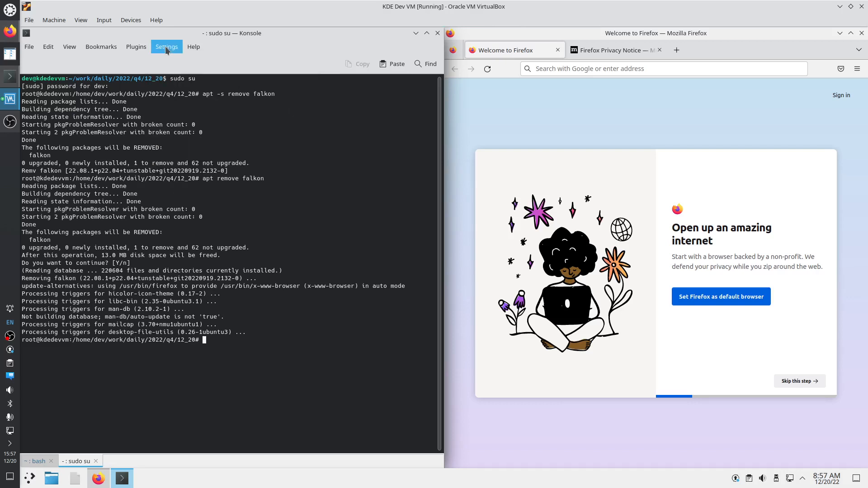
left_click(164, 46)
mouse_move(221, 124)
left_click(343, 134)
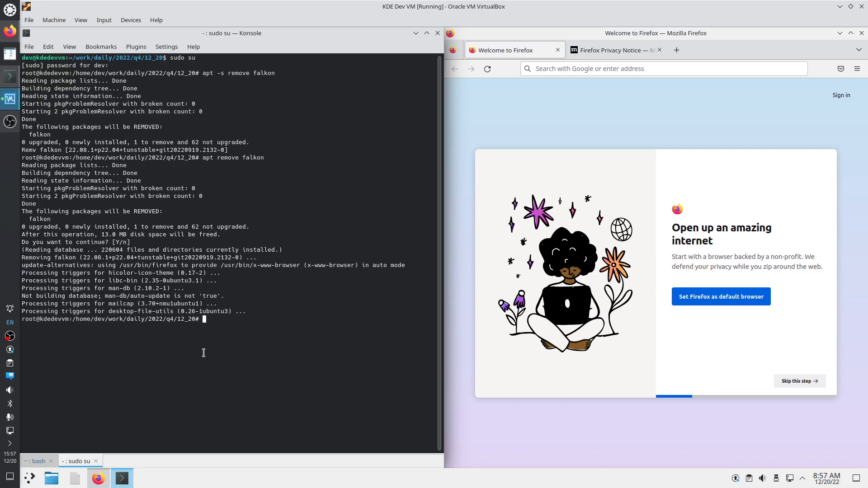
left_click(38, 461)
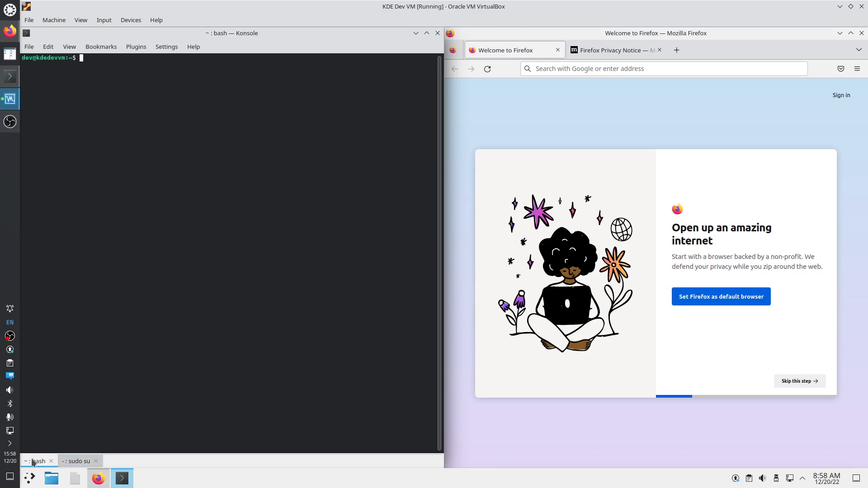
Switch between Konsole's sessions and briefly open a Firefox private window
left_click(76, 461)
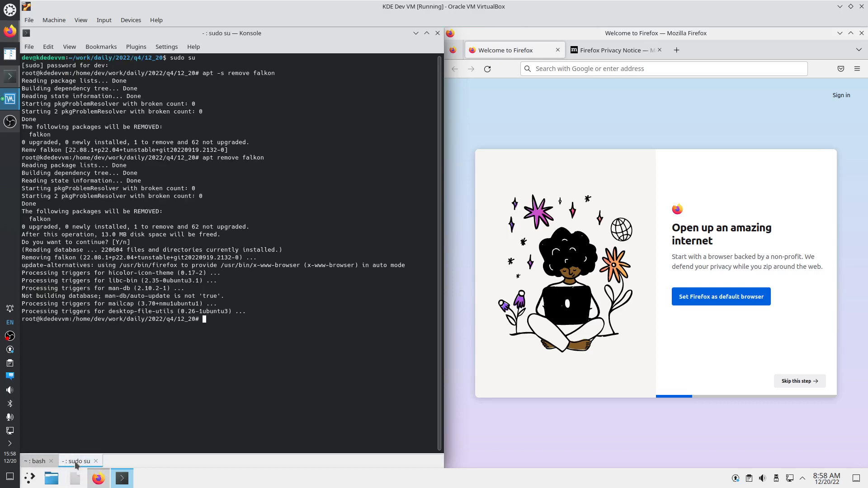
left_click(37, 461)
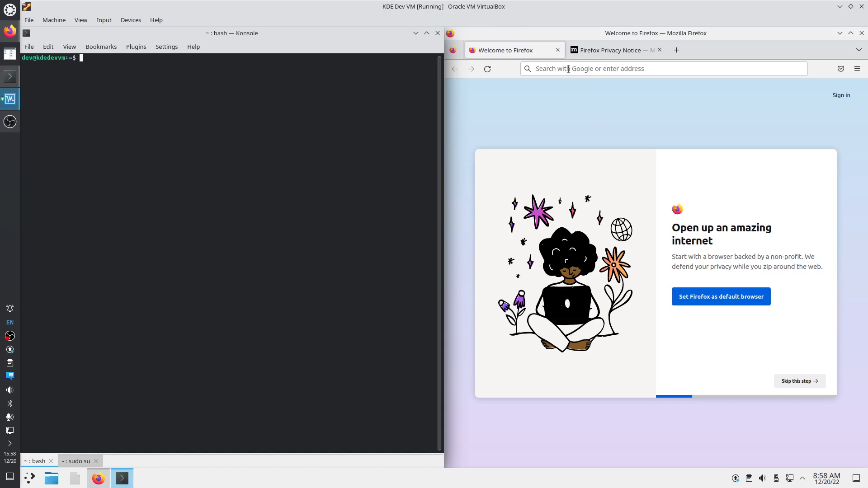
left_click(856, 69)
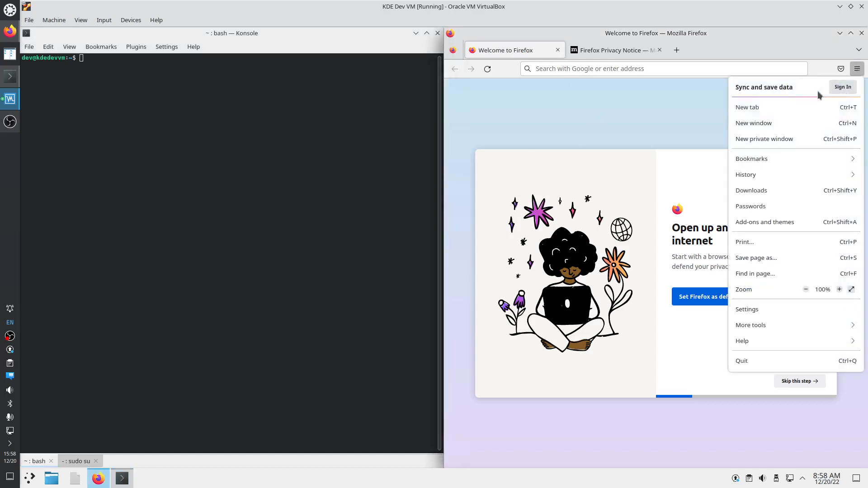
left_click(778, 140)
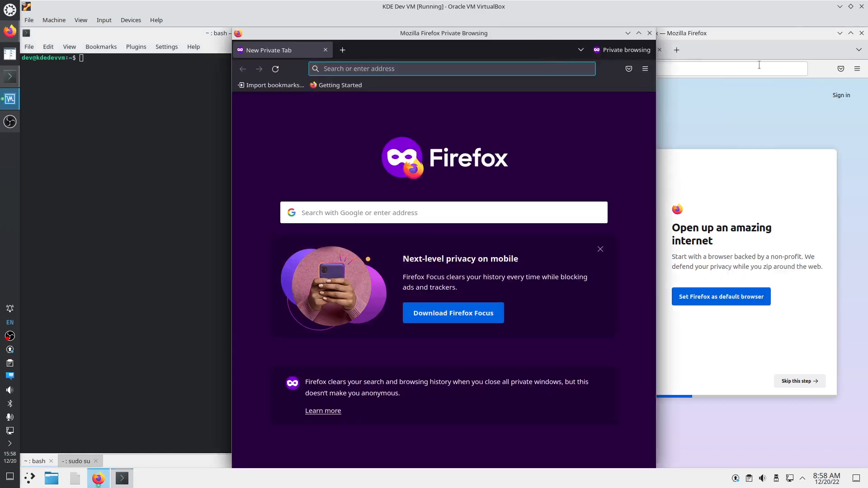
left_click(650, 33)
Customize Firefox's toolbar, removing Save to Pocket, the account button and flexible spaces
right_click(812, 69)
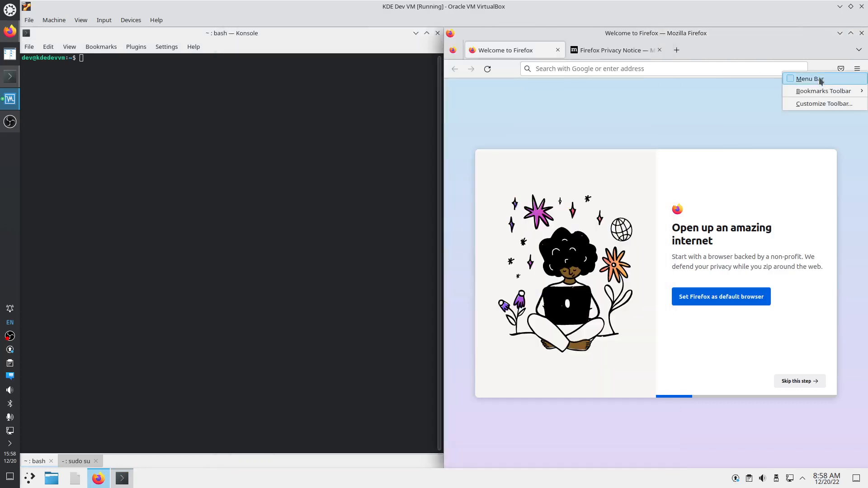
left_click(806, 105)
left_click_drag(773, 69, 661, 177)
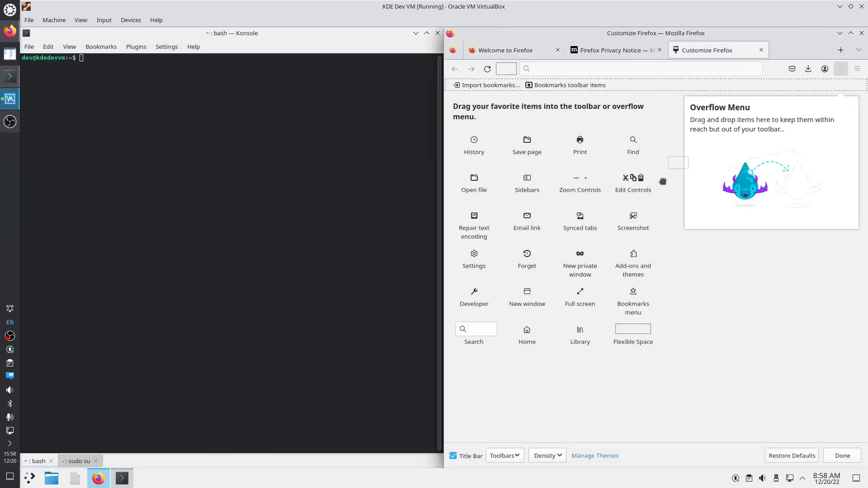
left_click_drag(792, 69, 715, 158)
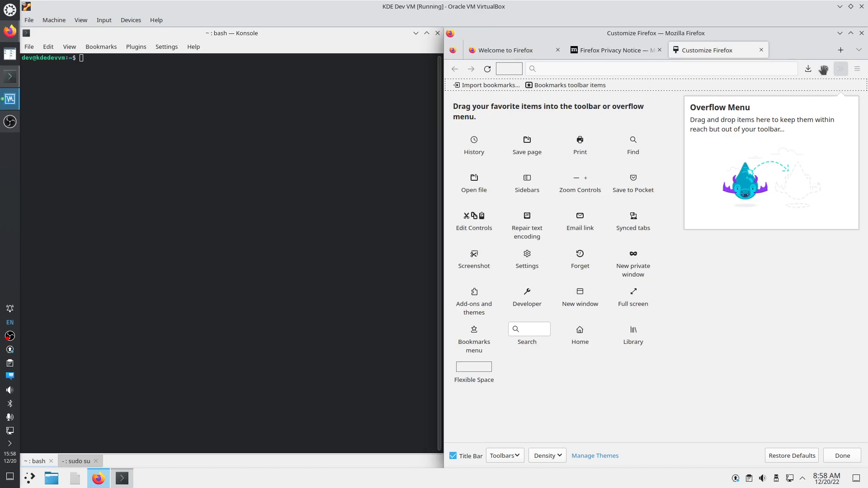
left_click_drag(824, 70, 651, 213)
left_click_drag(511, 71, 571, 265)
Set the Bookmarks Toolbar to Never Show and finish customizing
left_click(516, 457)
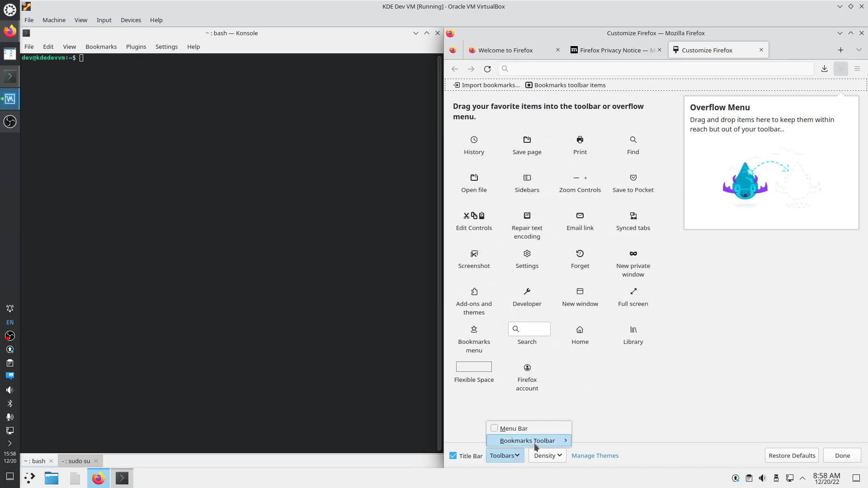
left_click(517, 455)
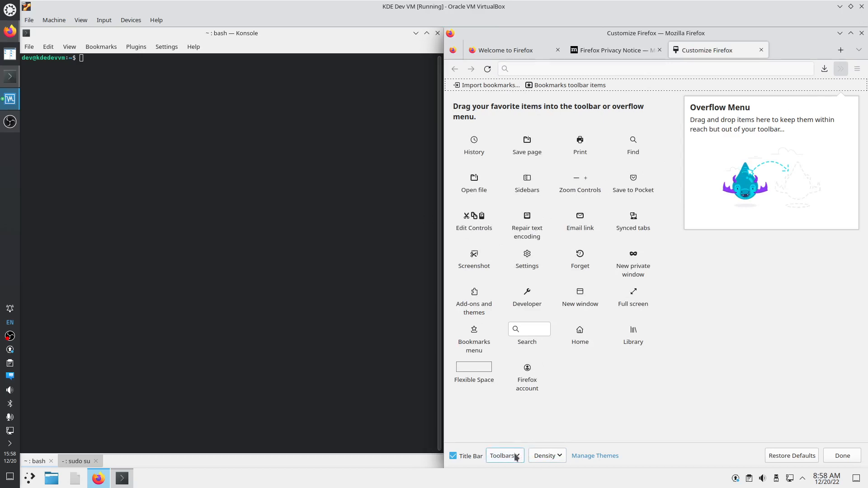
left_click(516, 456)
mouse_move(563, 445)
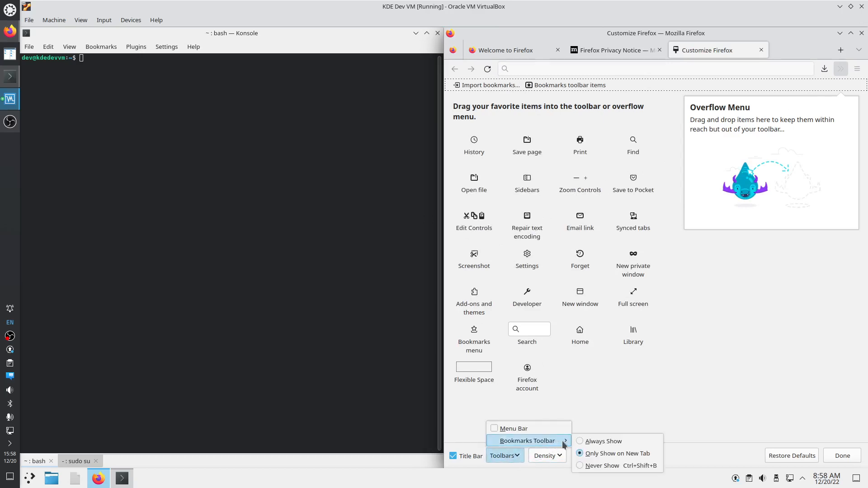
left_click(592, 466)
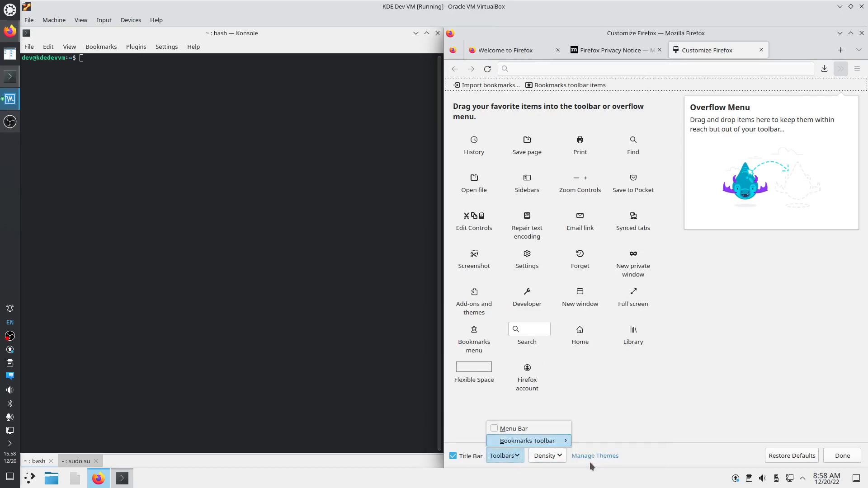
left_click(841, 456)
Open a private window, close the original, and tile it to the right half
left_click(857, 70)
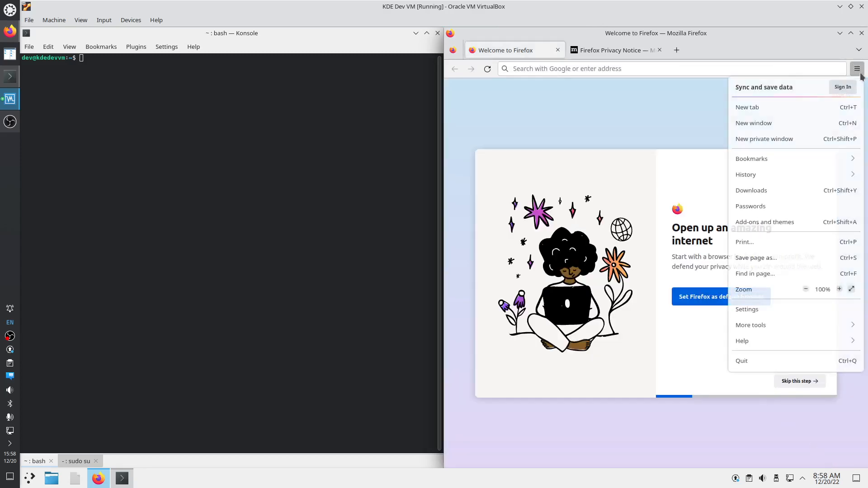
left_click(777, 138)
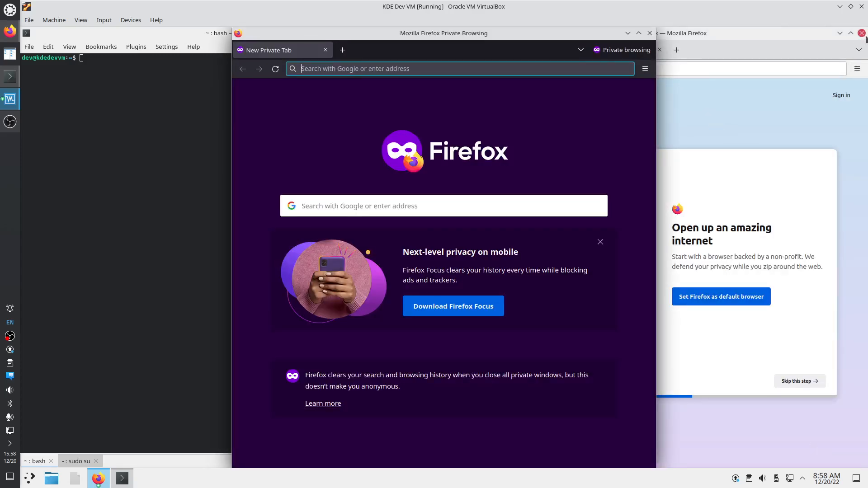
left_click(865, 35)
left_click_drag(600, 32, 866, 28)
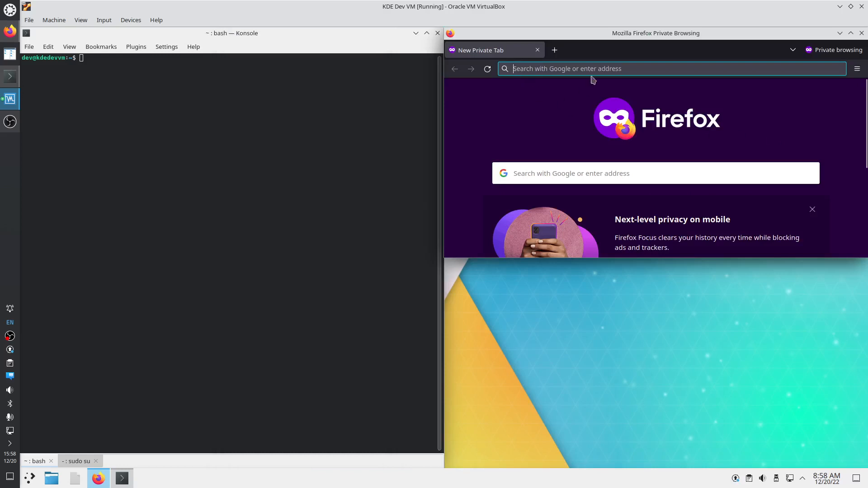
left_click_drag(632, 36, 867, 217)
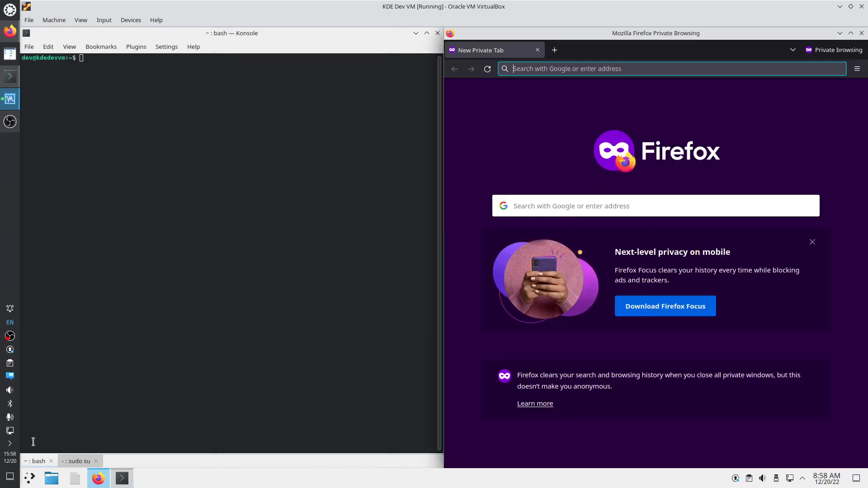
left_click(29, 478)
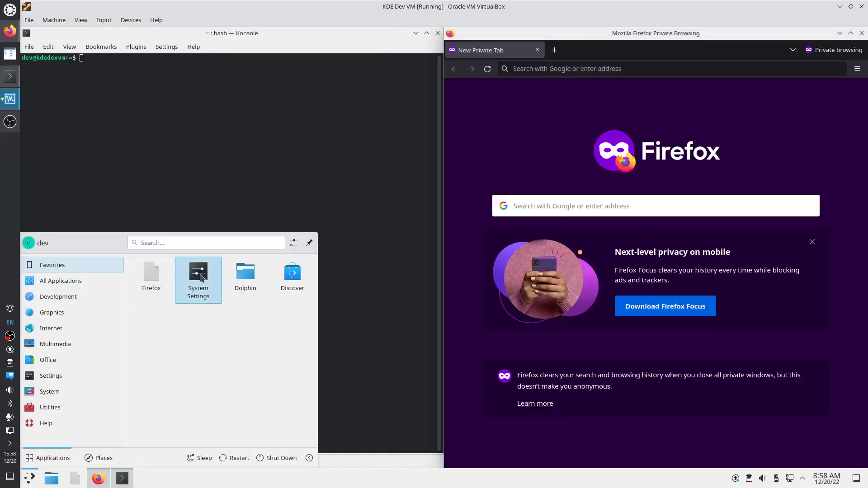
In System Settings' Screen Edges page, set quarter tiling to the outer 15% and apply
left_click(201, 278)
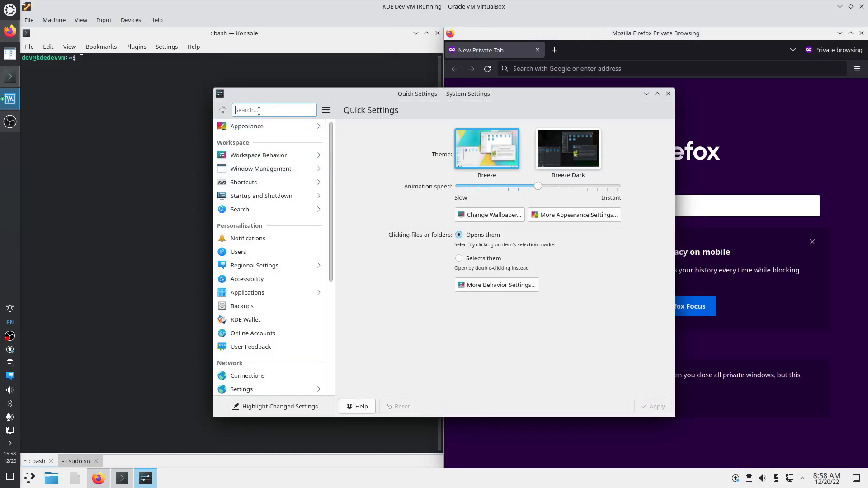
type("edg")
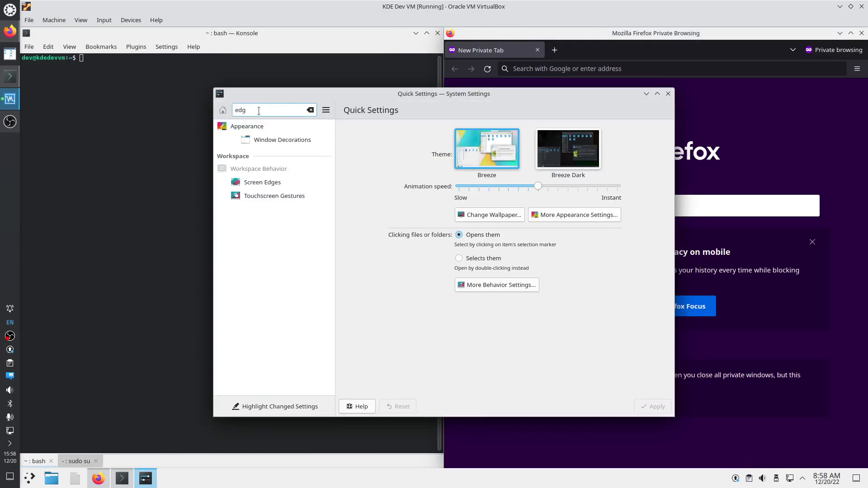
left_click(262, 182)
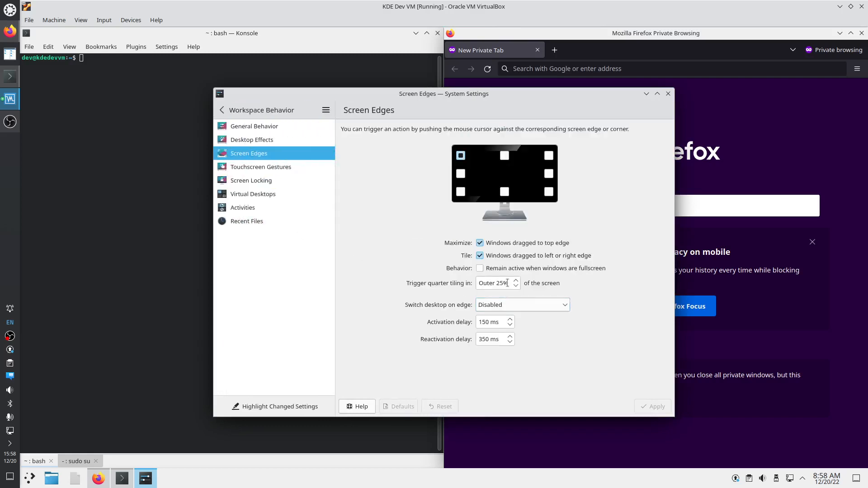
left_click(498, 280)
type("1")
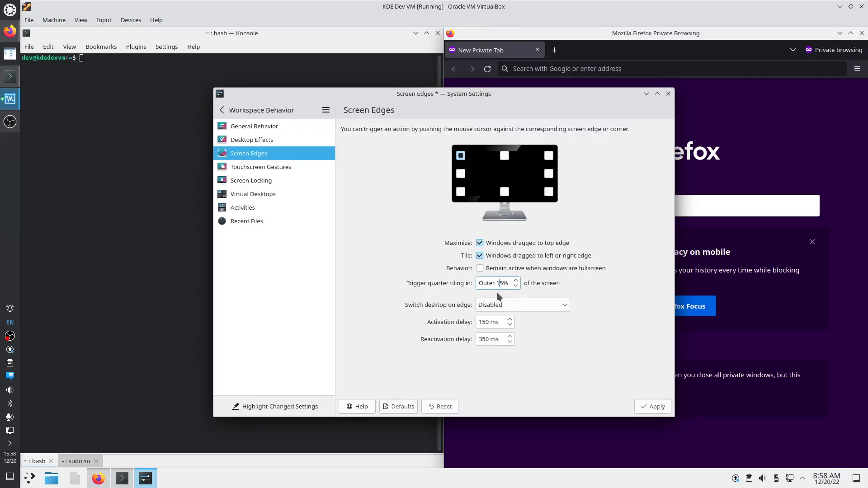
left_click(644, 400)
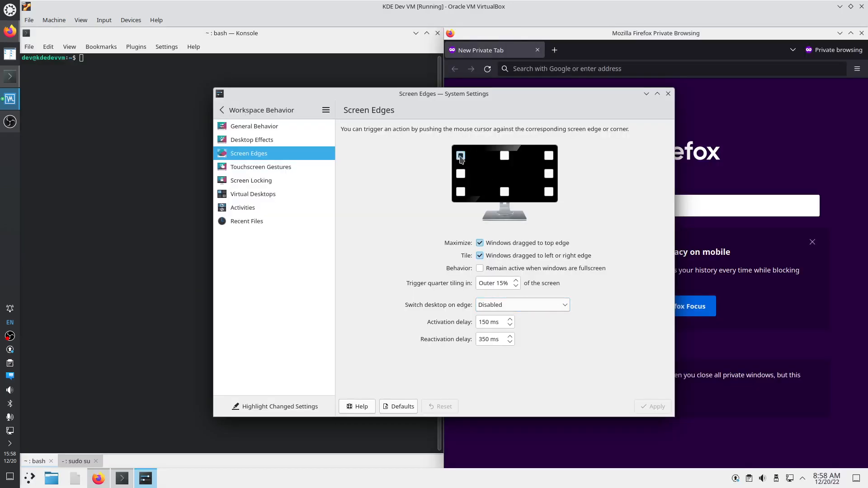
Leave the top-left corner at No Action, apply, and close System Settings
left_click(460, 157)
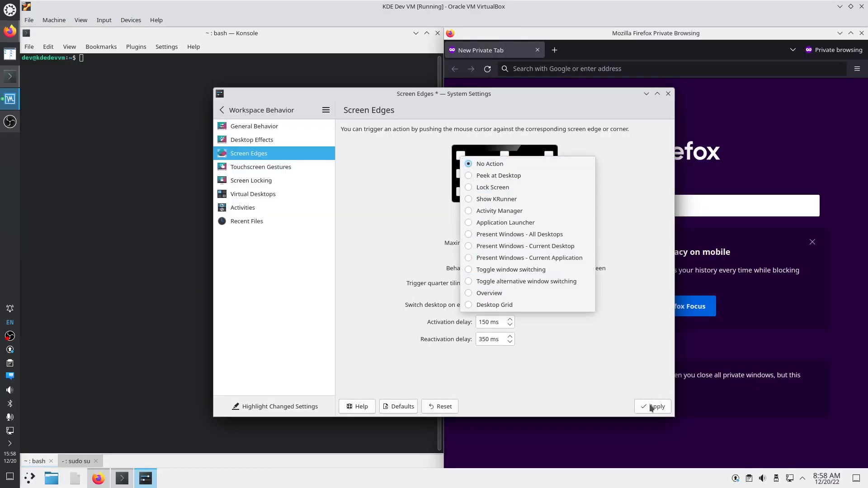
left_click(651, 408)
left_click(643, 406)
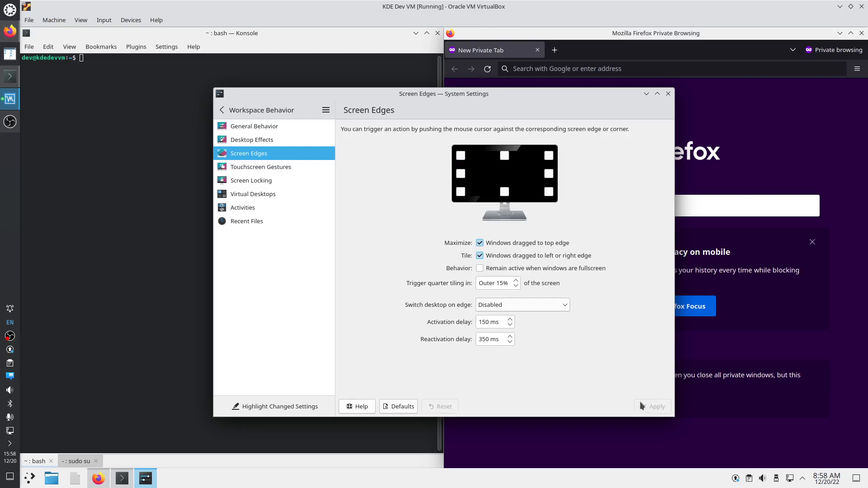
left_click(668, 94)
Search Google for 'kde .org' and open the KDE Community home page
left_click(586, 70)
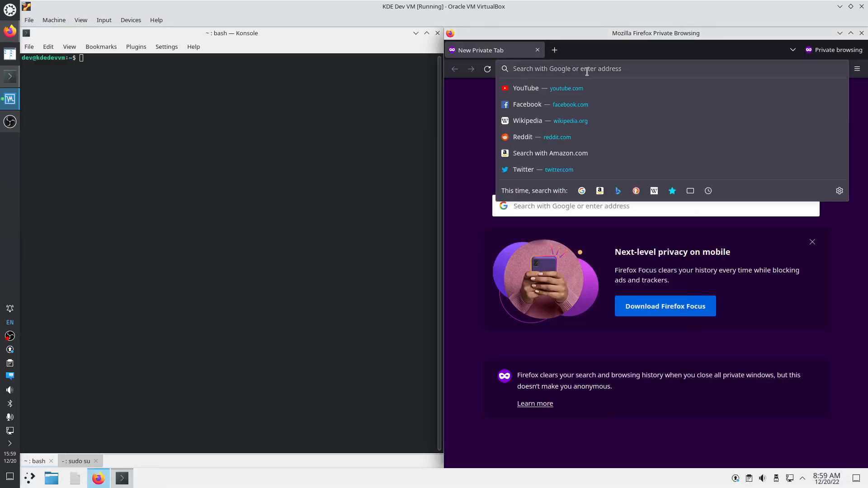
type("kde .")
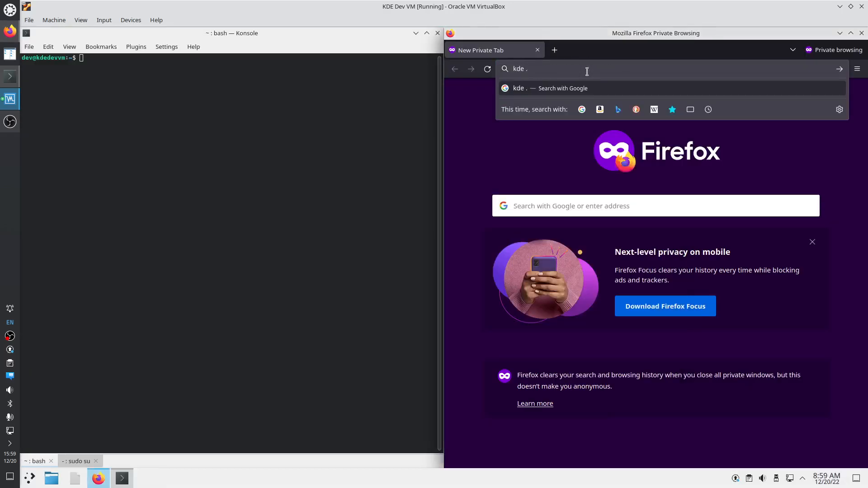
type("org")
key("Return")
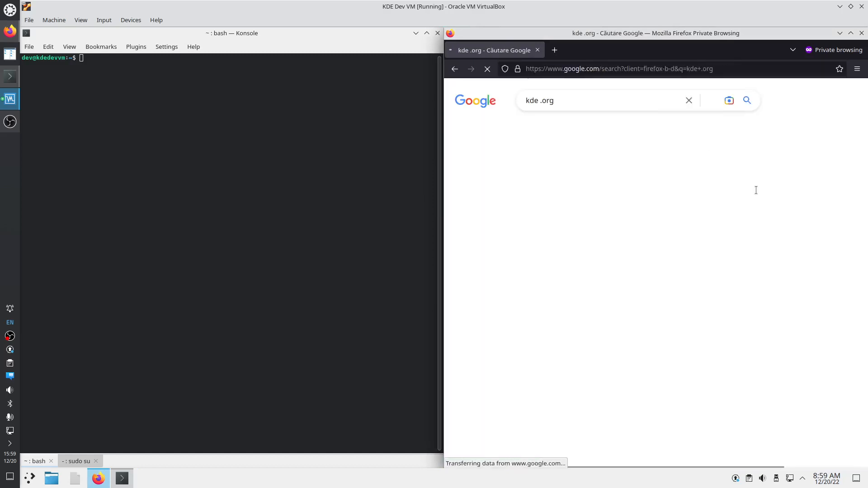
left_click(706, 404)
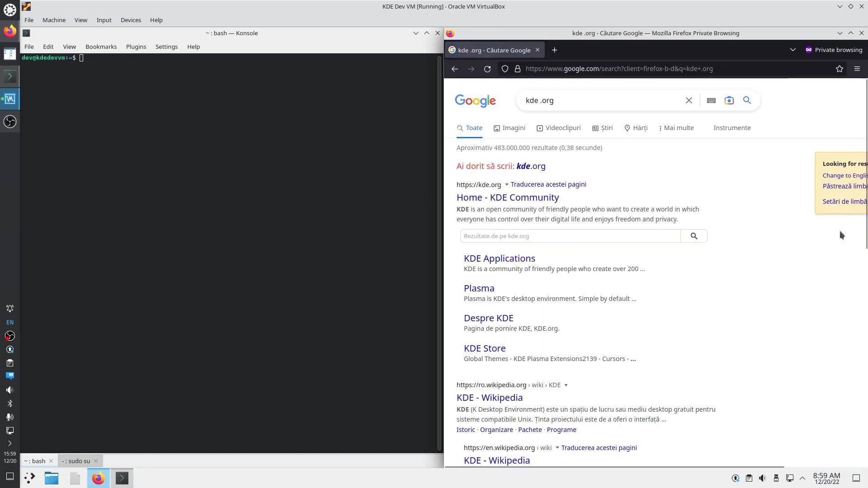
left_click(836, 179)
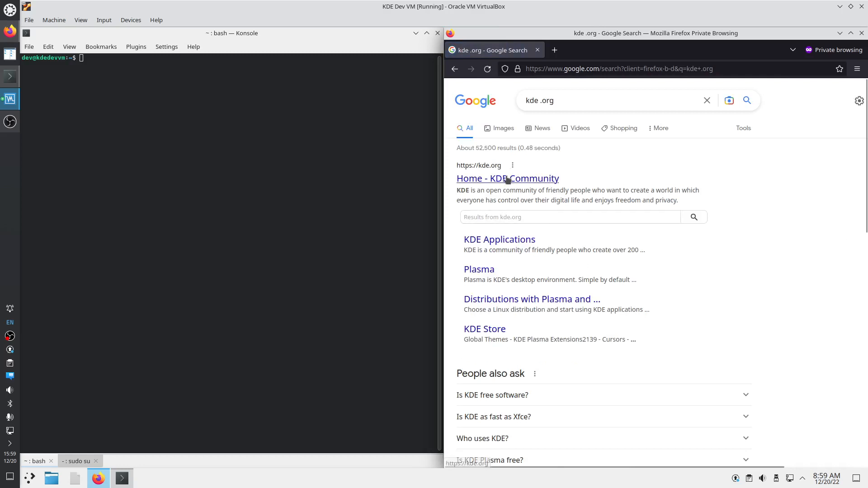
left_click(507, 180)
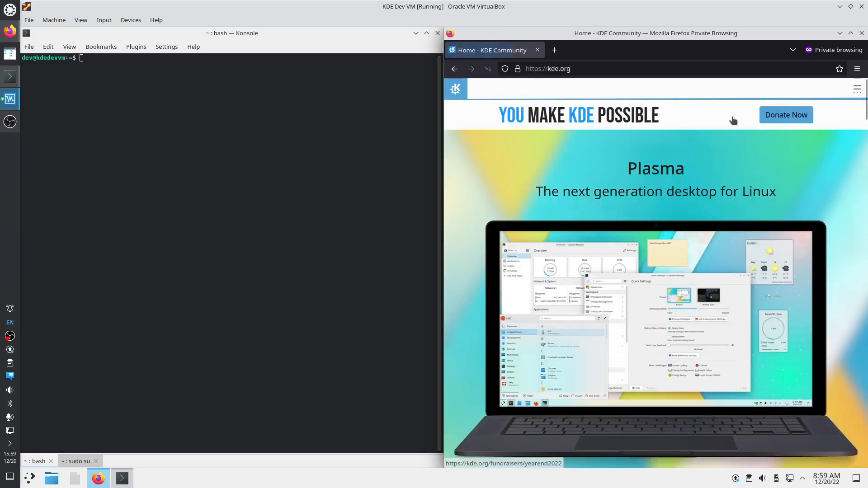
Navigate from Get Involved's Development section to the becoming-a-KDE-developer page
left_click(857, 89)
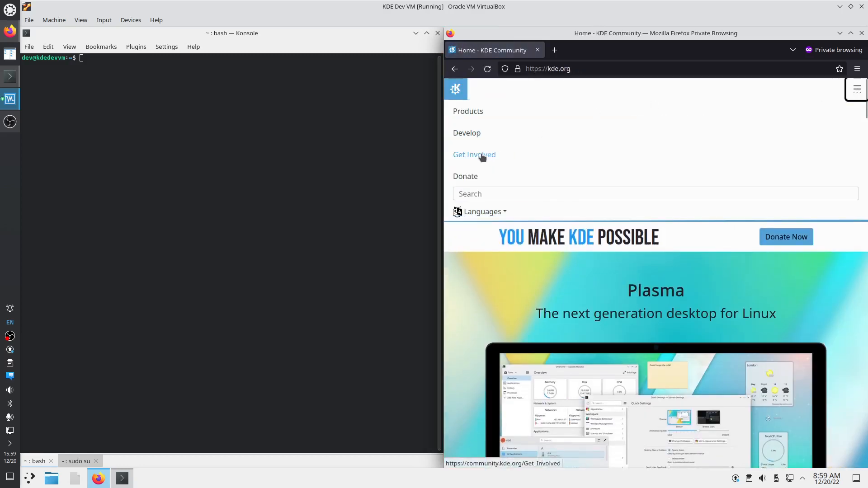
left_click(482, 157)
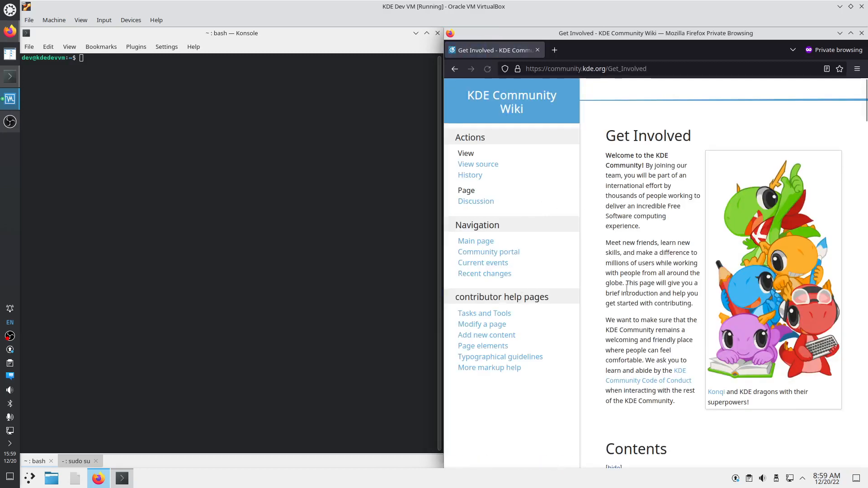
scroll(641, 359, "down", 3)
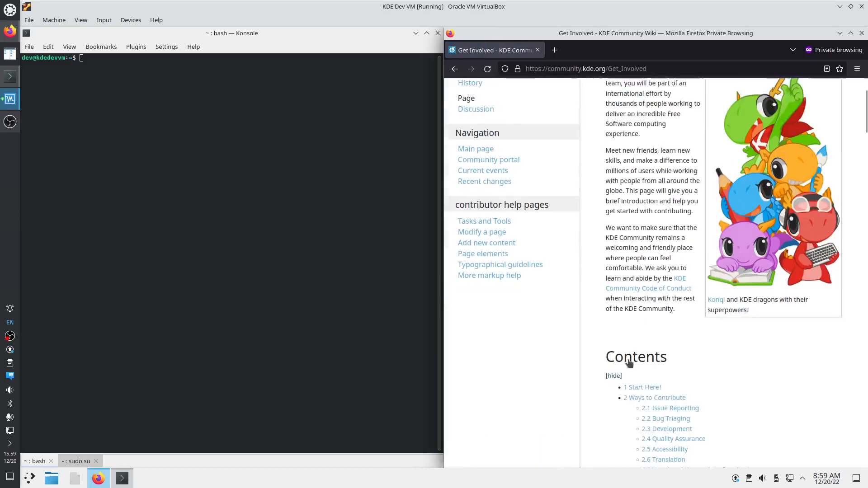
left_click(671, 397)
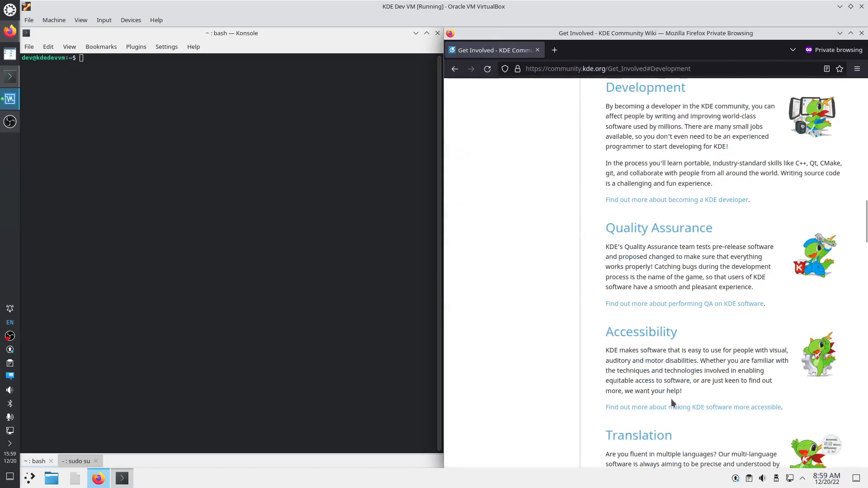
left_click(663, 201)
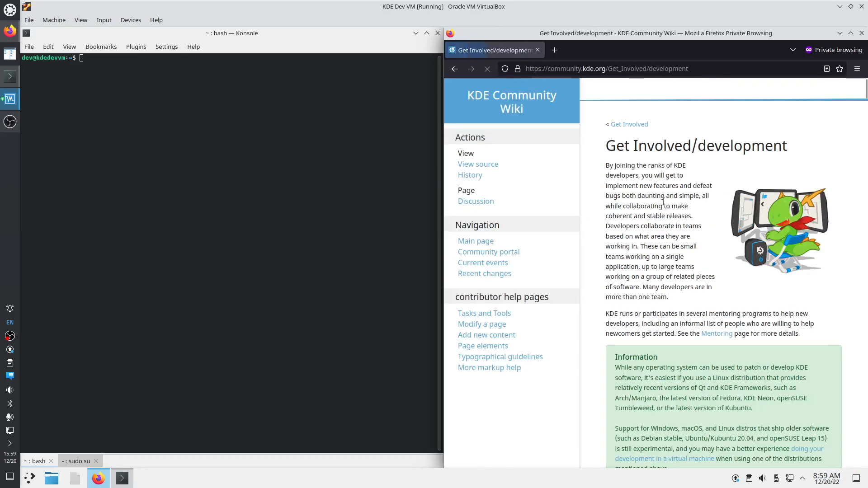
Read the wiki, highlight the virtual-machine advice, and scroll to Install basic tools
scroll(671, 246, "down", 6)
scroll(671, 249, "down", 10)
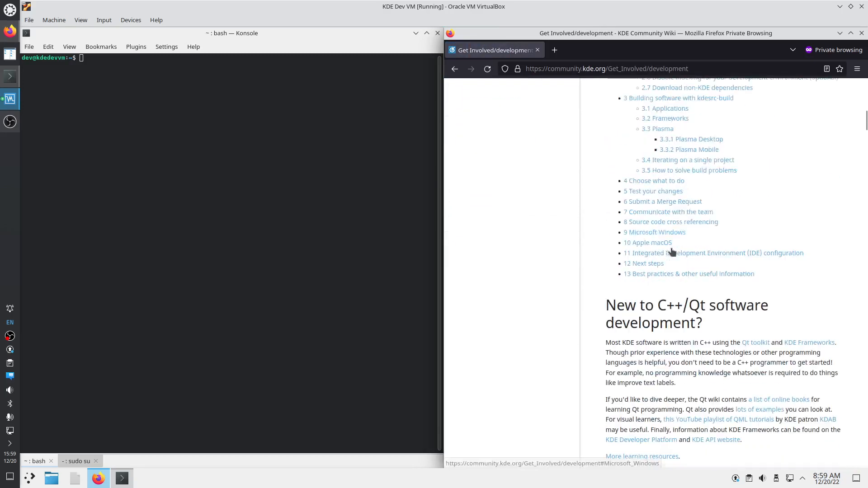
scroll(684, 287, "up", 3)
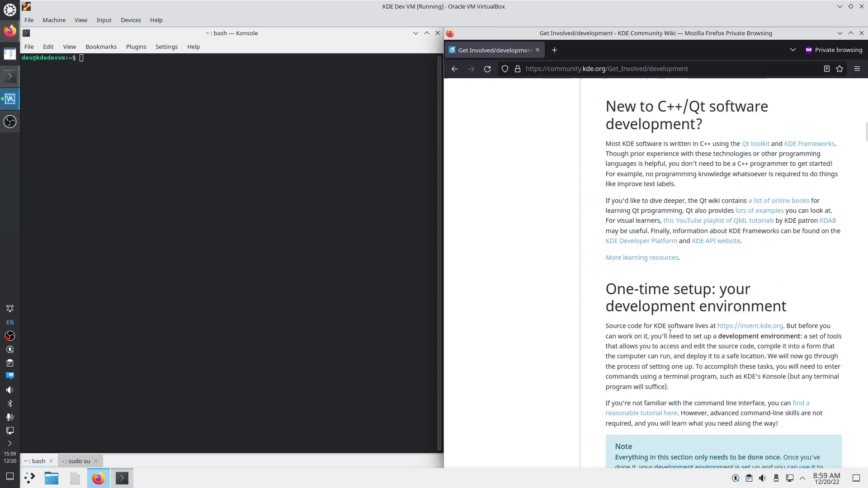
scroll(670, 333, "down", 15)
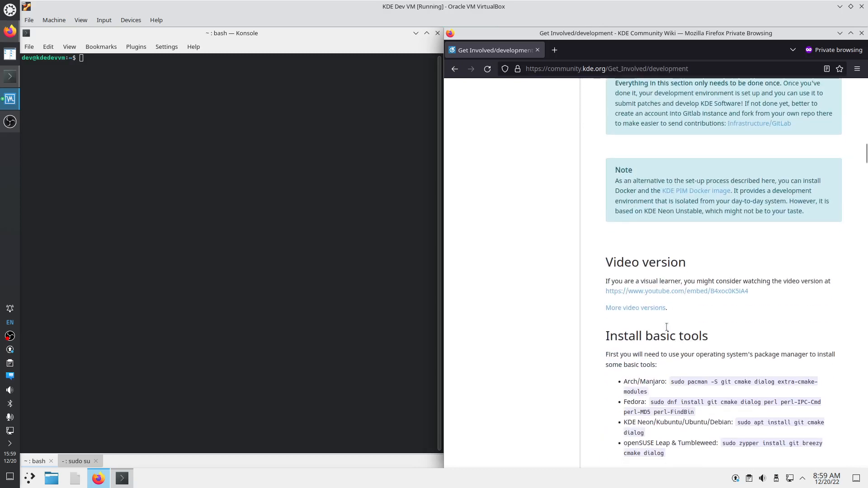
scroll(723, 271, "up", 3)
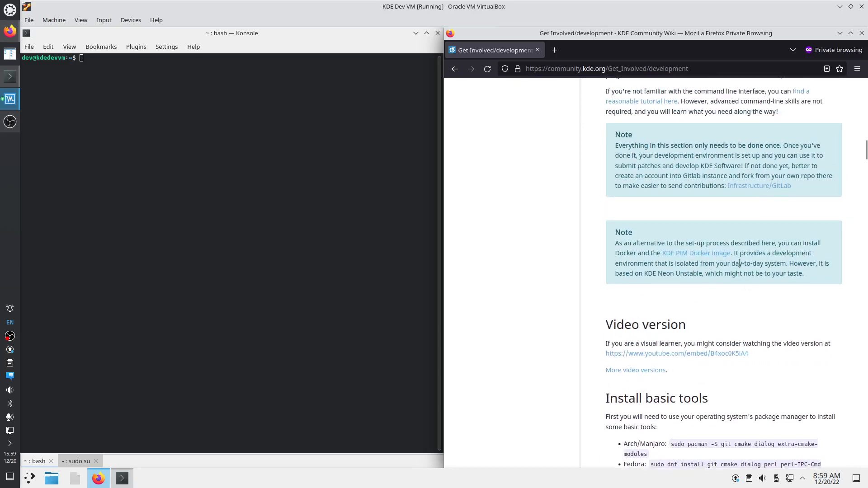
scroll(728, 275, "up", 5)
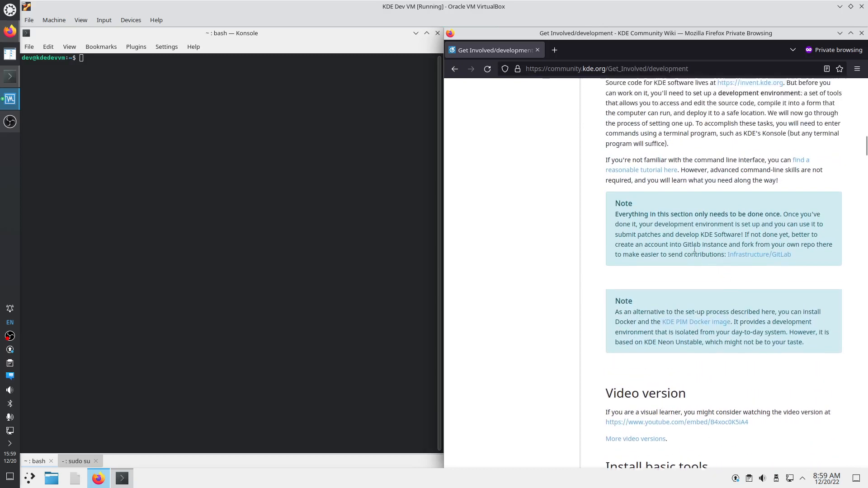
scroll(694, 251, "up", 11)
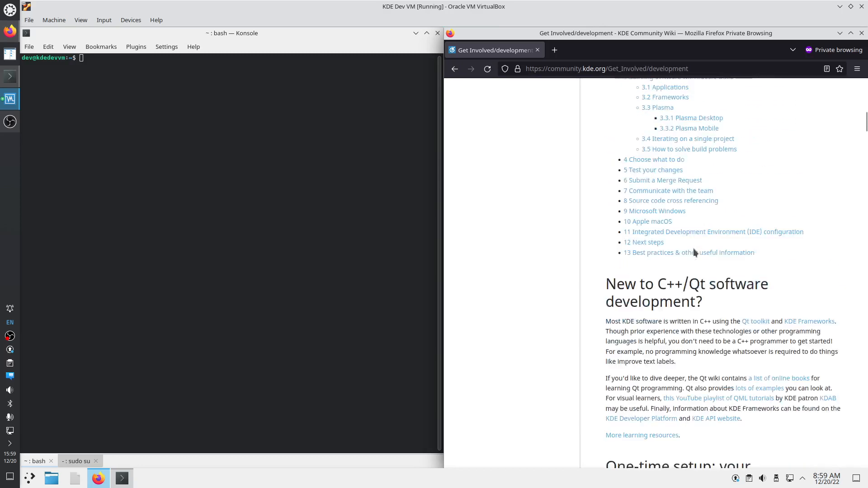
scroll(694, 252, "up", 20)
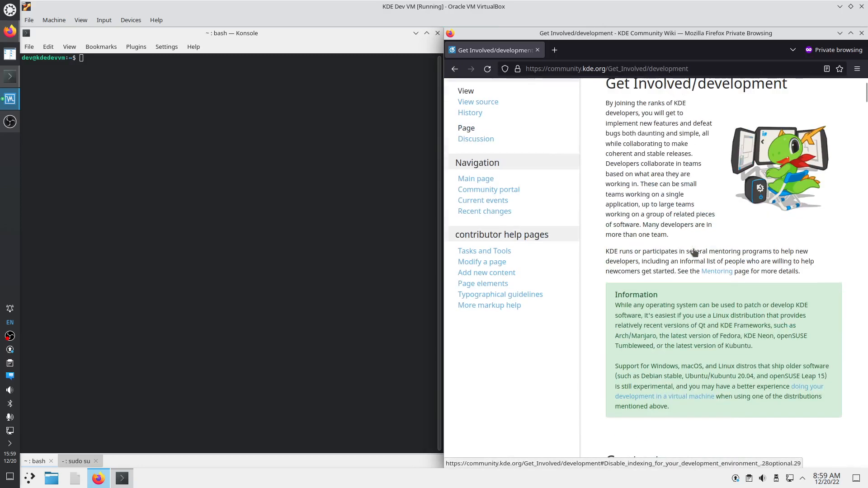
left_click_drag(635, 384, 703, 410)
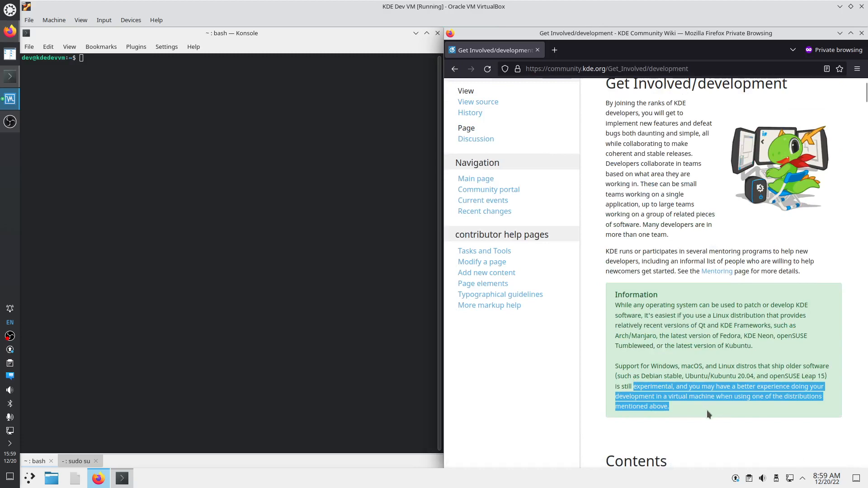
scroll(706, 410, "down", 20)
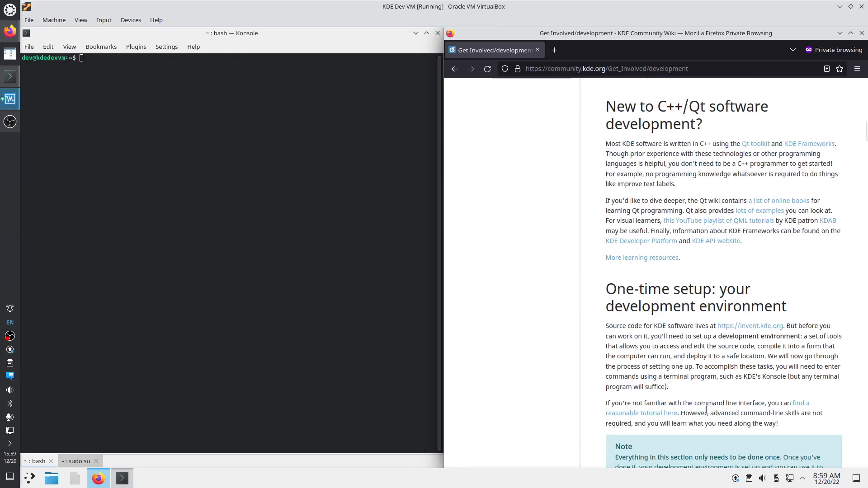
scroll(704, 409, "down", 5)
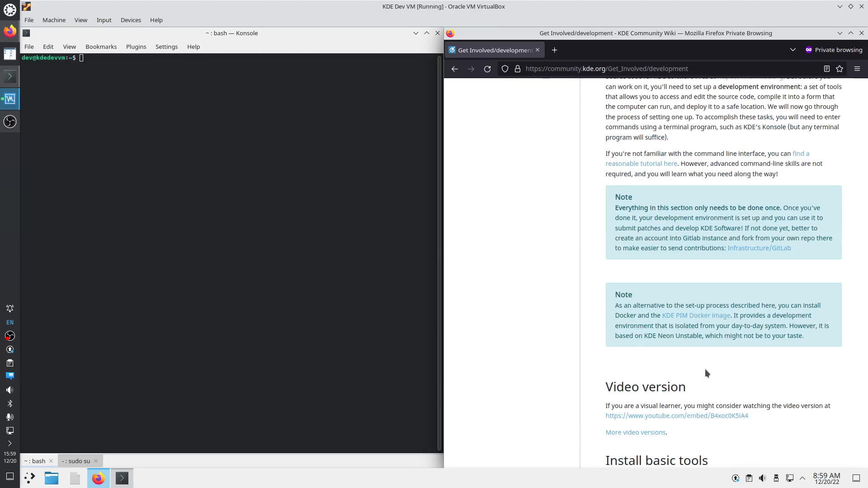
scroll(705, 370, "down", 5)
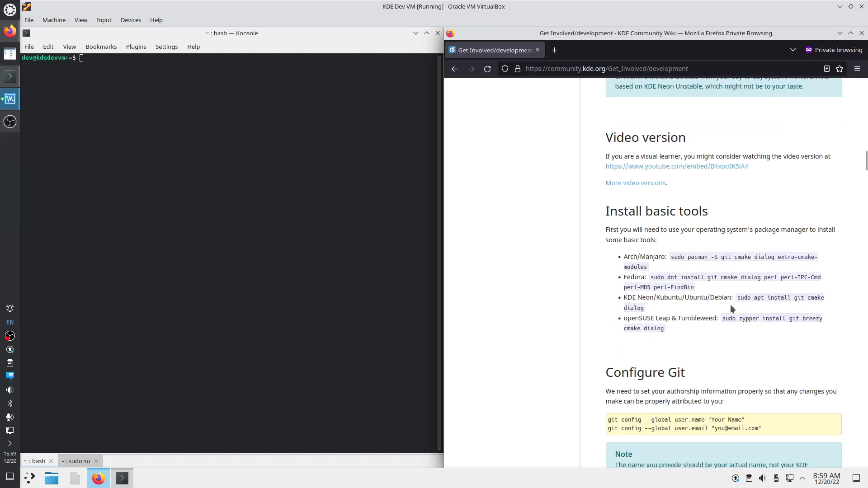
Copy the Ubuntu command from the wiki and run 'apt install git cmake dialog' as root
left_click_drag(730, 305, 674, 302)
key("ctrl+c")
right_click(634, 309)
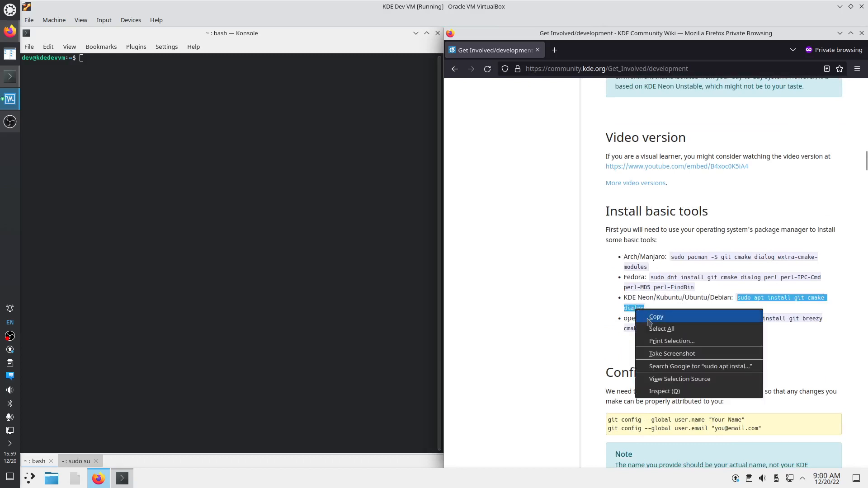
left_click(649, 316)
left_click(77, 461)
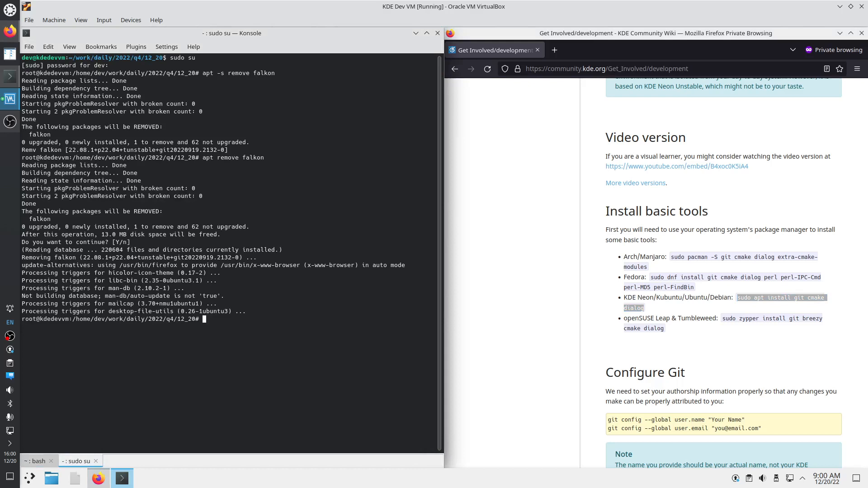
key("ctrl+shift+v")
key("Return")
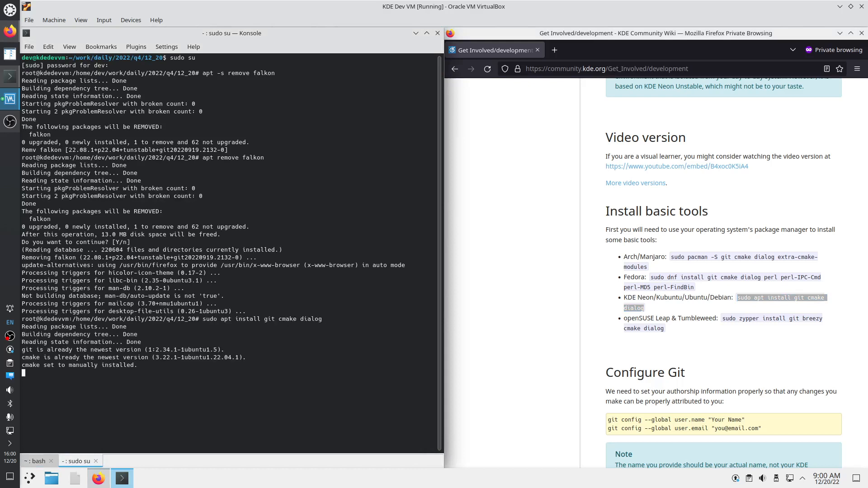
key("Return")
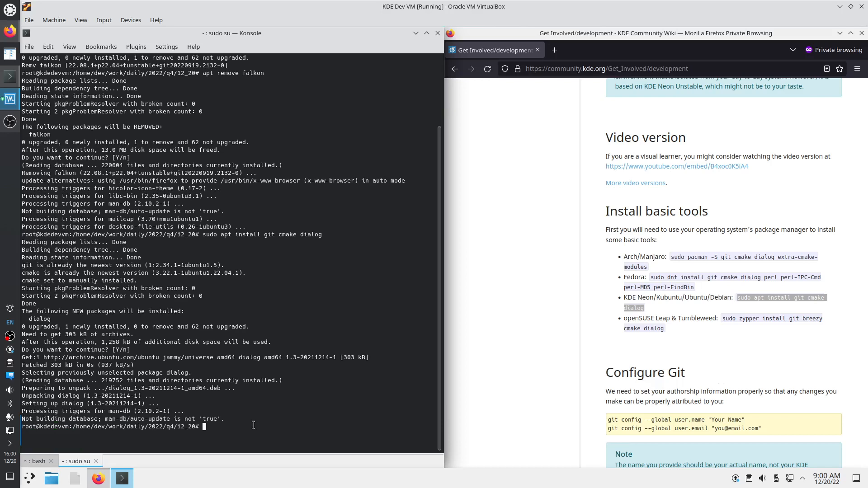
left_click(715, 354)
Paste the wiki's git config user.name command into bash with the user's name
scroll(705, 355, "down", 2)
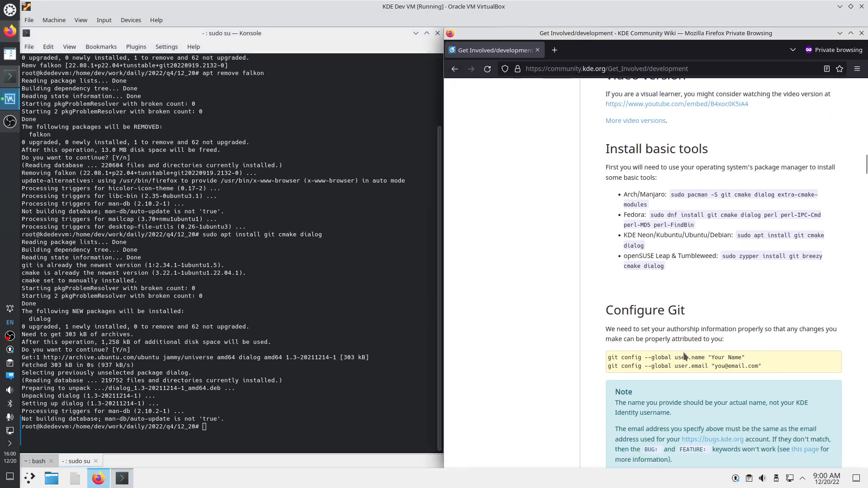
scroll(678, 357, "down", 2)
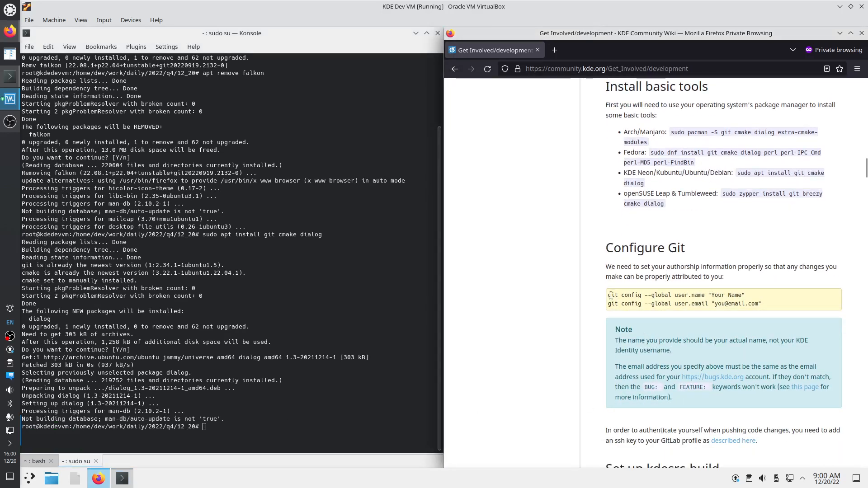
left_click_drag(609, 299, 714, 296)
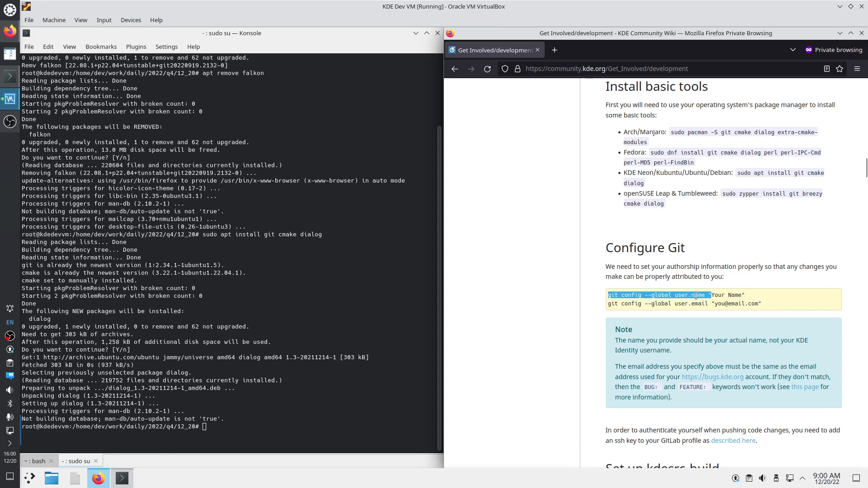
right_click(695, 296)
left_click(711, 304)
right_click(214, 428)
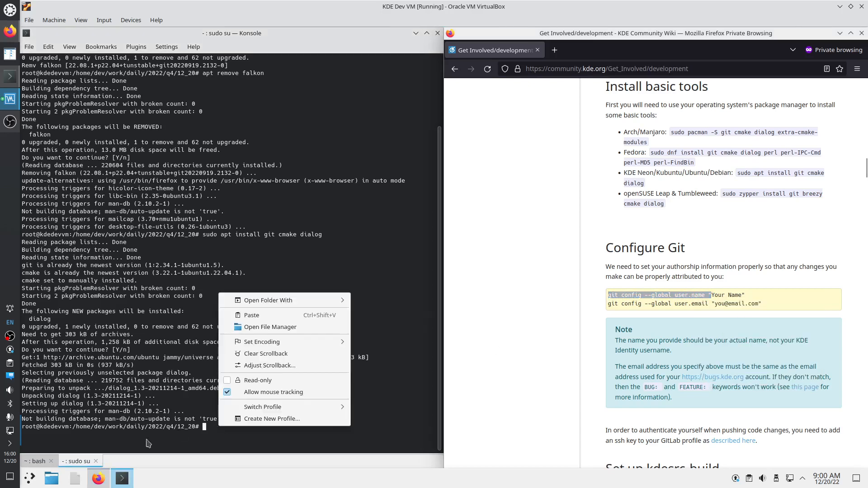
left_click(36, 462)
left_click(37, 462)
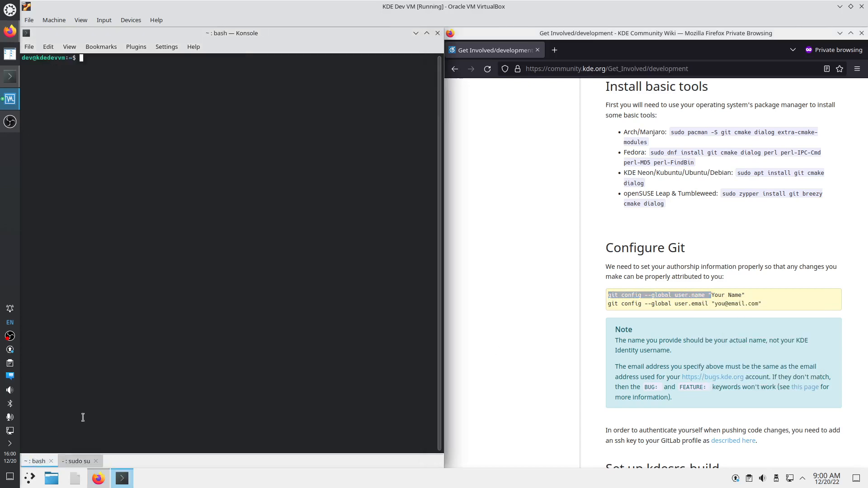
right_click(148, 129)
left_click(166, 145)
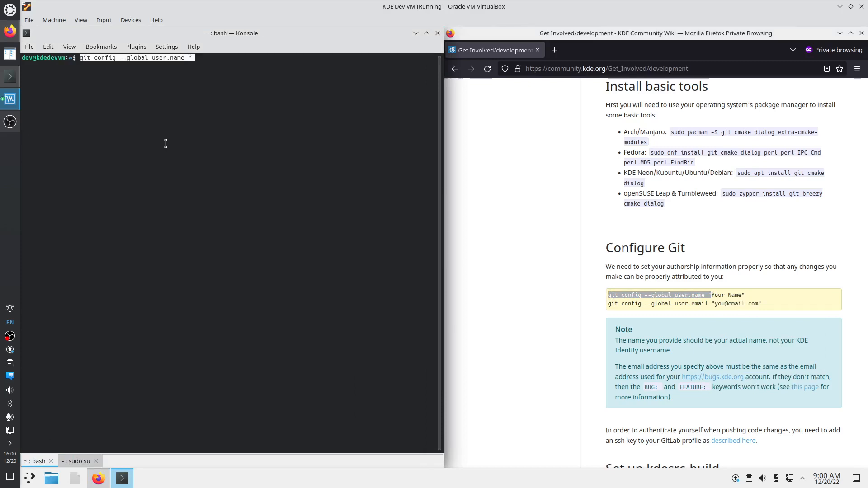
type("Marius P")
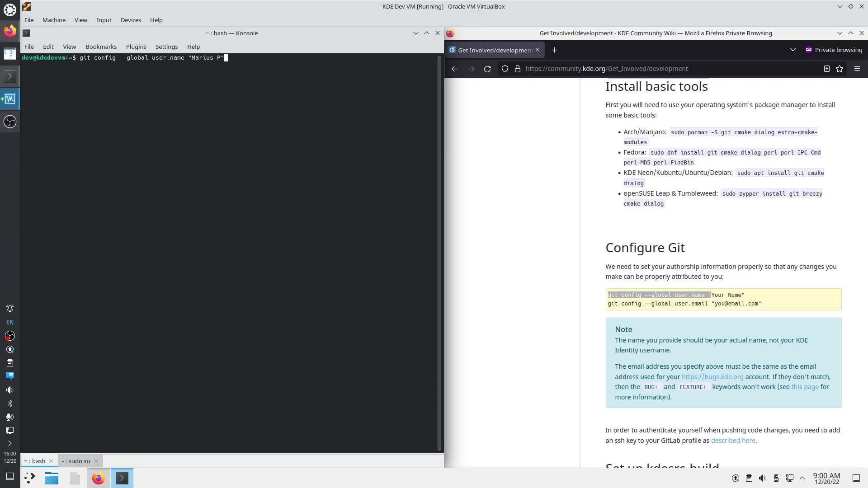
key("Return")
Paste and run the git config user.email command with the user's e-mail, then clear the terminal
left_click_drag(608, 303, 713, 304)
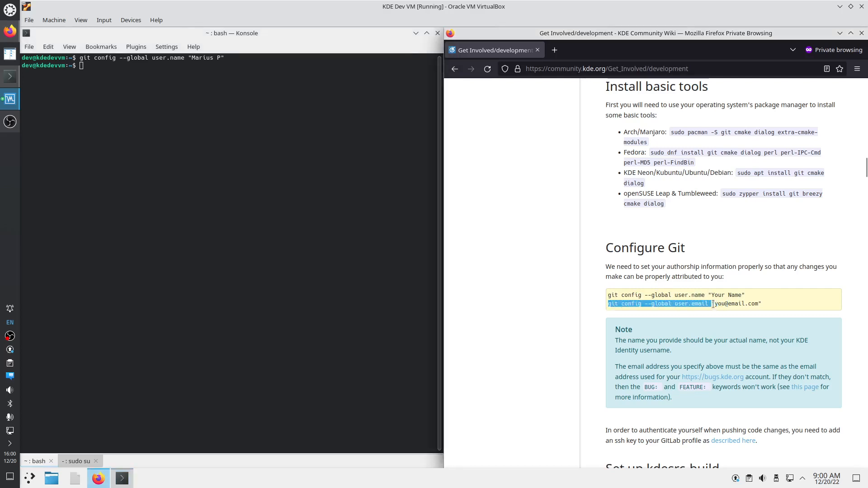
right_click(708, 307)
left_click(723, 310)
right_click(85, 140)
left_click(117, 168)
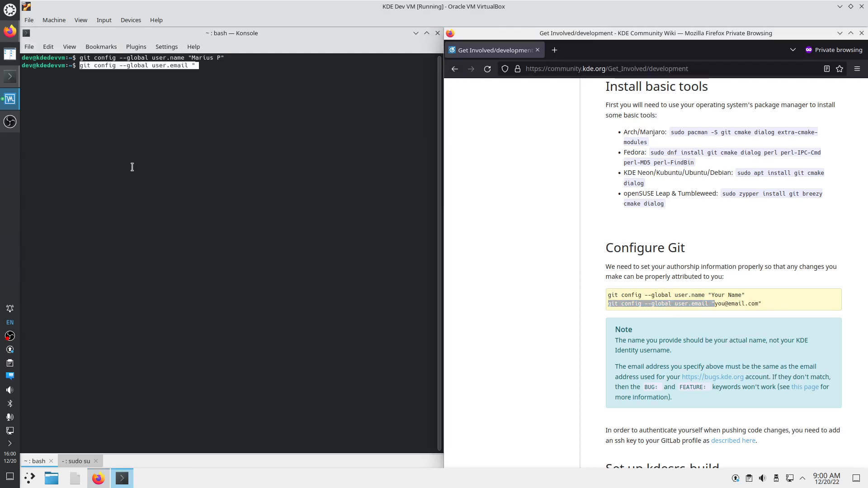
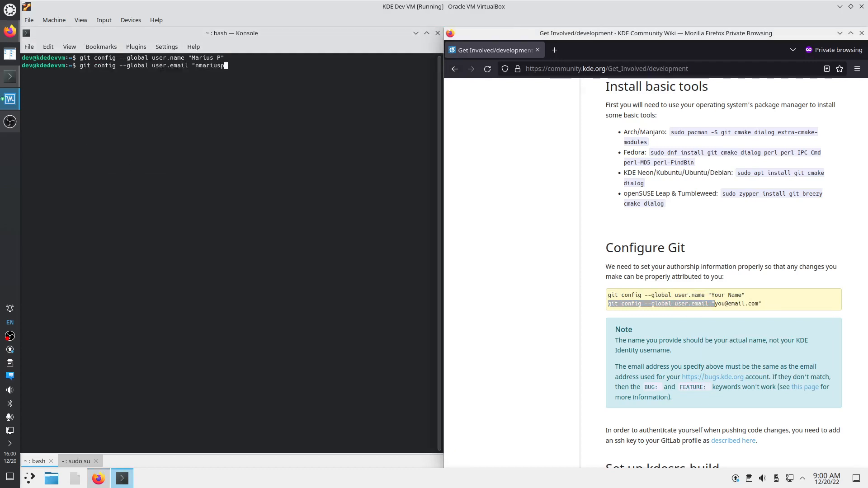
key("Return")
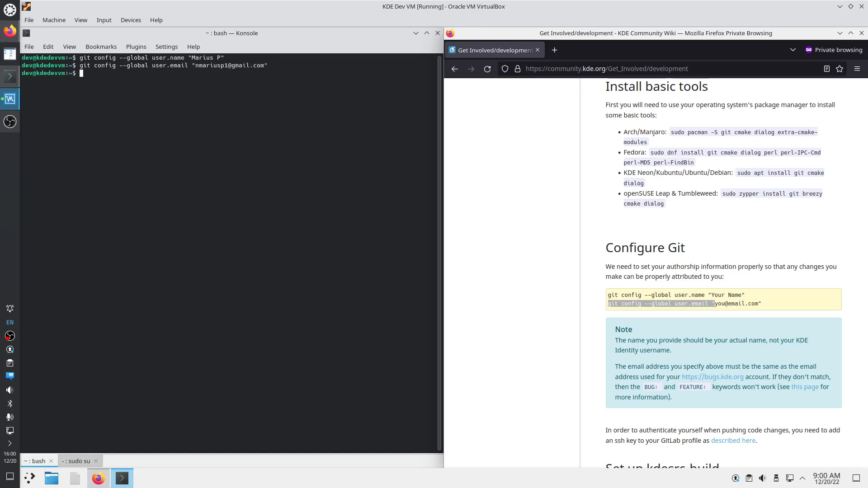
key("ctrl+l")
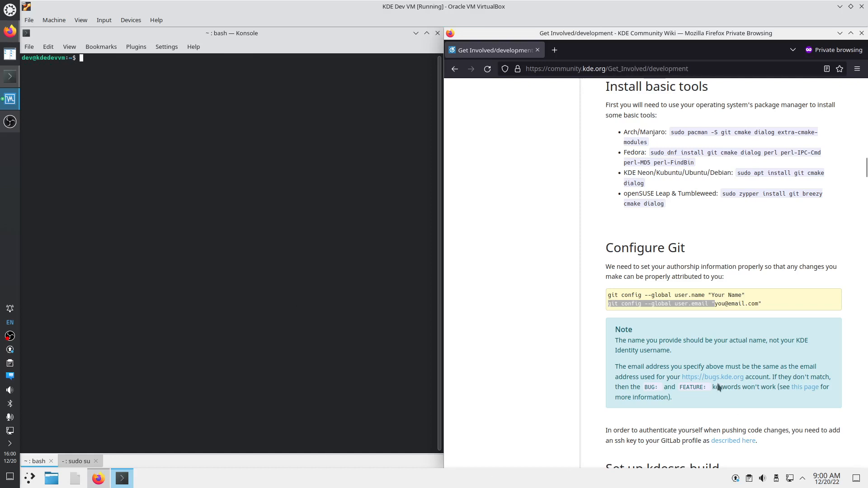
Copy the wiki's mkdir, cd and git clone commands for kdesrc-build
scroll(697, 412, "down", 2)
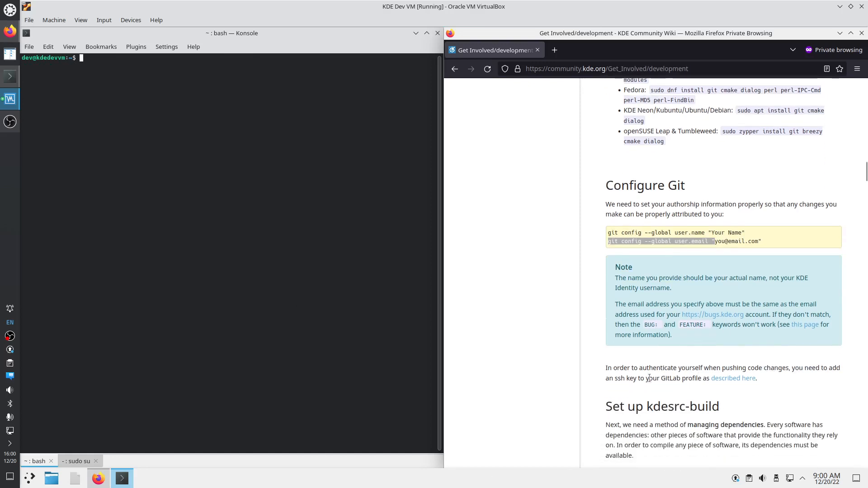
scroll(651, 372, "down", 4)
scroll(673, 337, "down", 2)
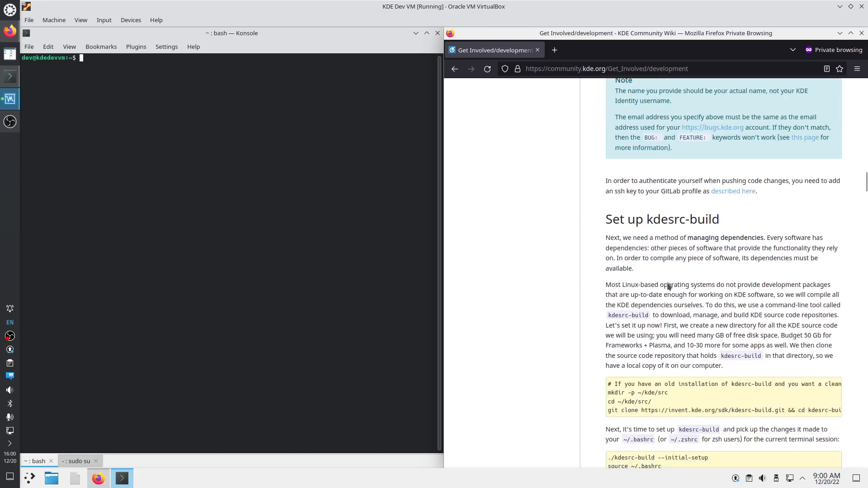
scroll(669, 286, "down", 2)
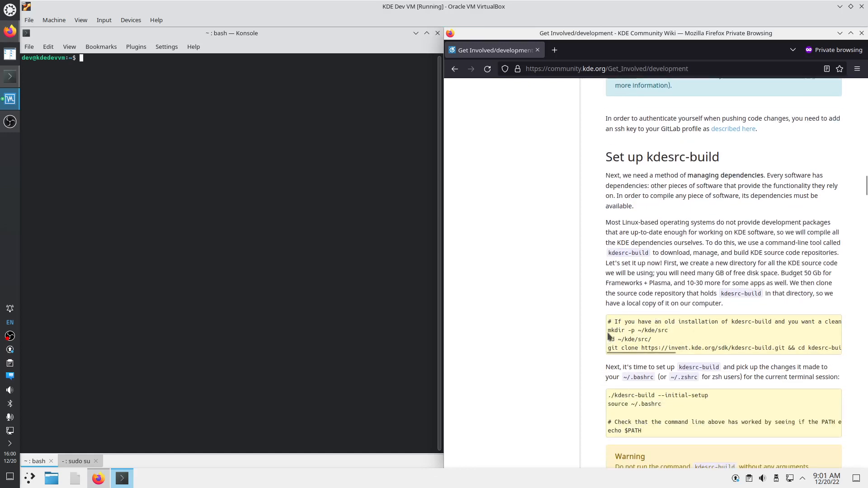
left_click_drag(608, 333, 690, 347)
left_click(823, 350)
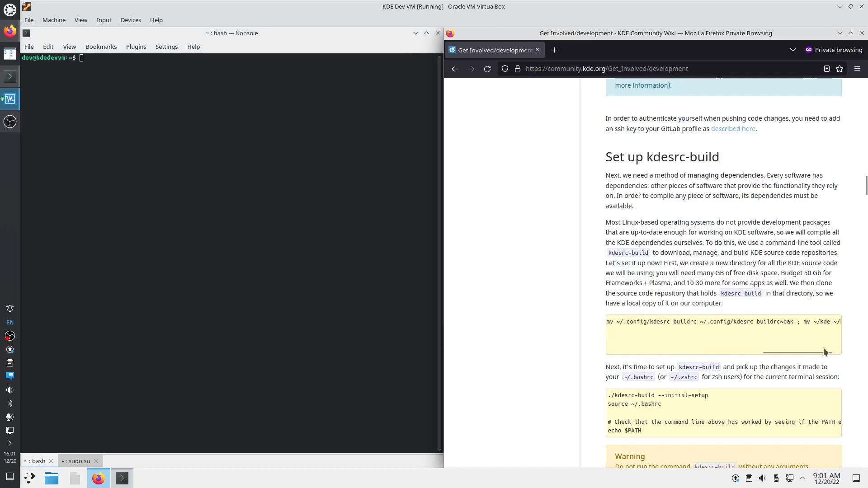
mouse_move(786, 351)
left_mouse_down()
mouse_move(625, 353)
mouse_move(659, 342)
left_mouse_up()
right_click(641, 339)
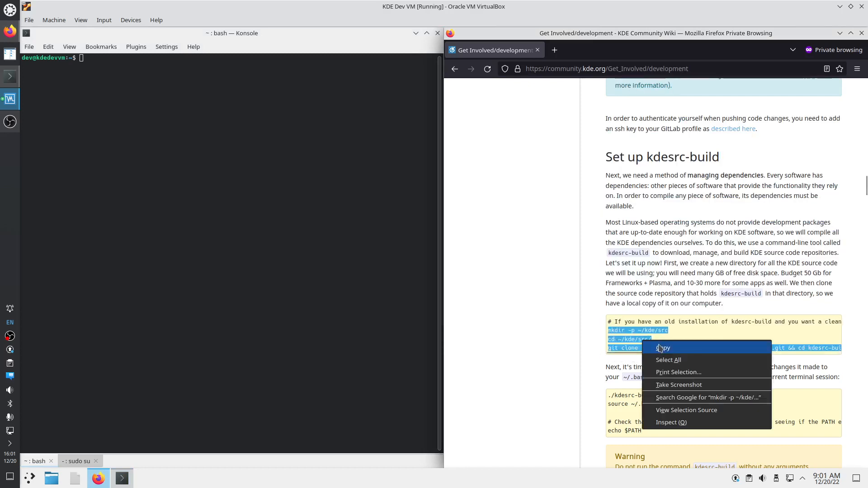
left_click(665, 351)
Paste and run the commands in Konsole to clone kdesrc-build into ~/kde/src
left_click(164, 111)
right_click(164, 110)
left_click(163, 111)
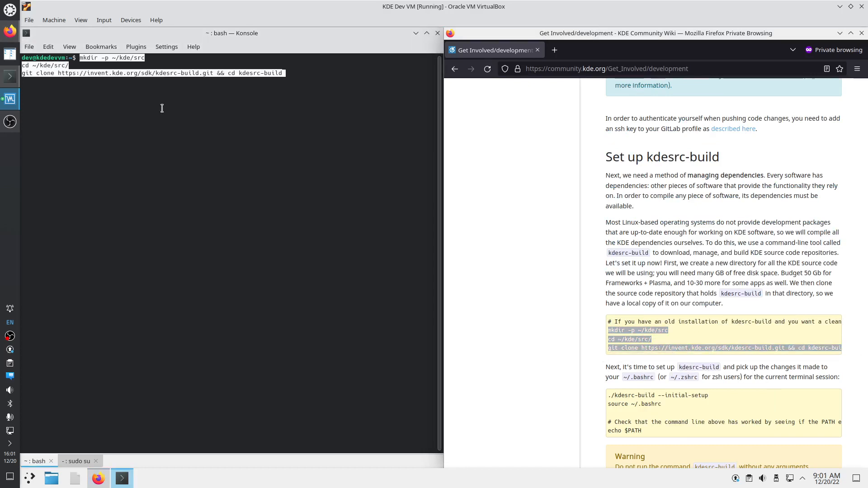
key("Return")
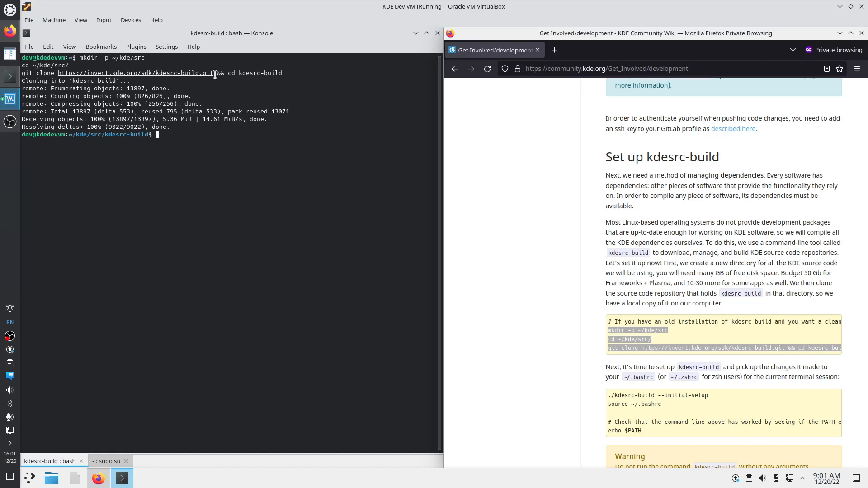
left_click_drag(239, 74, 282, 74)
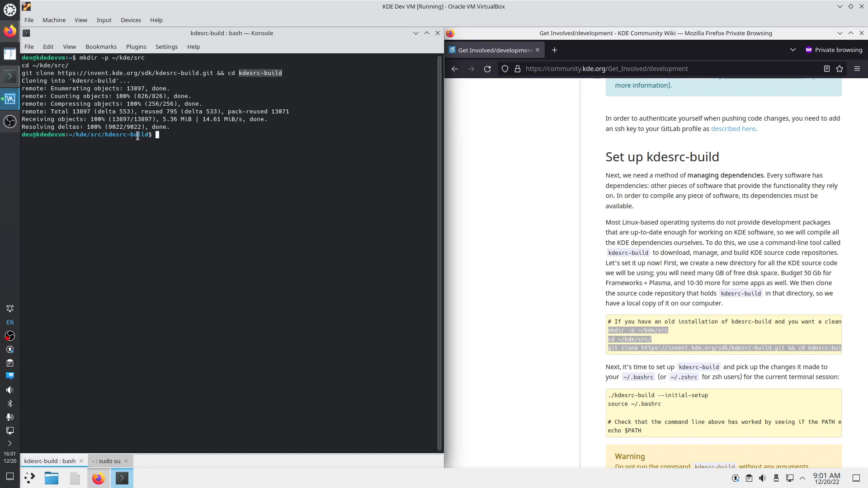
Run 'git remote -v' to show the invent.kde.org origin, then open and close Git Gui
left_click(164, 135)
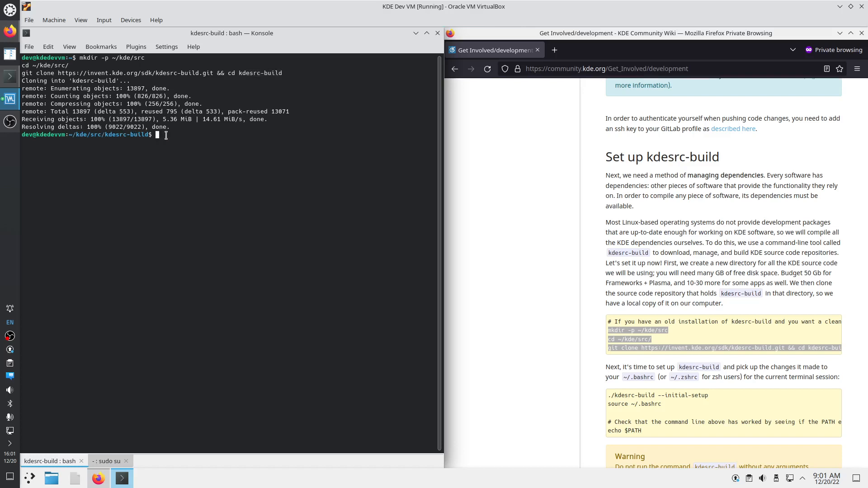
type("git remote -v")
key("Return")
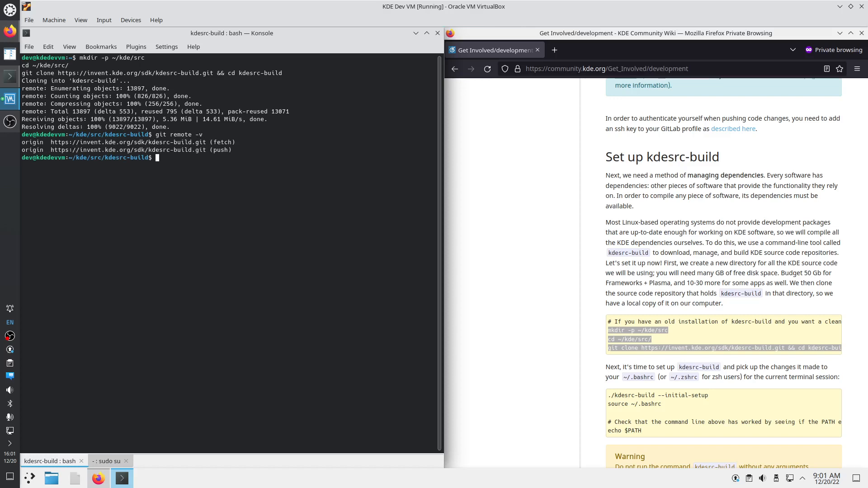
type("git gui")
key("Return")
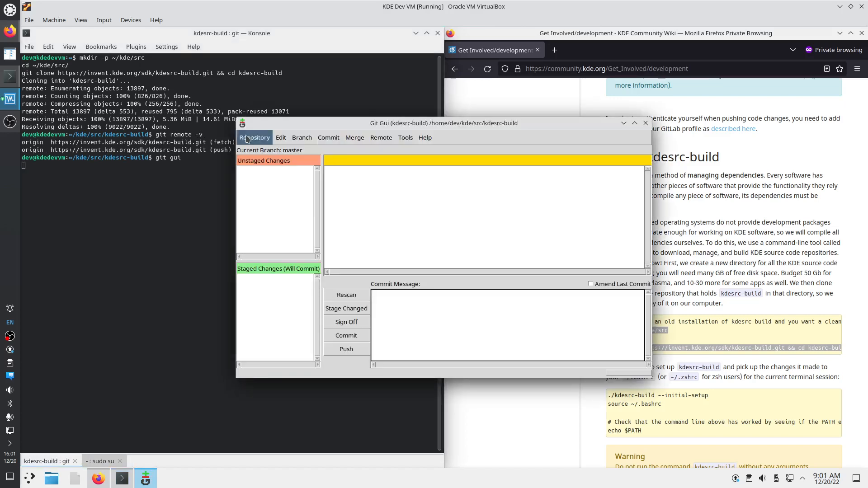
left_click(645, 123)
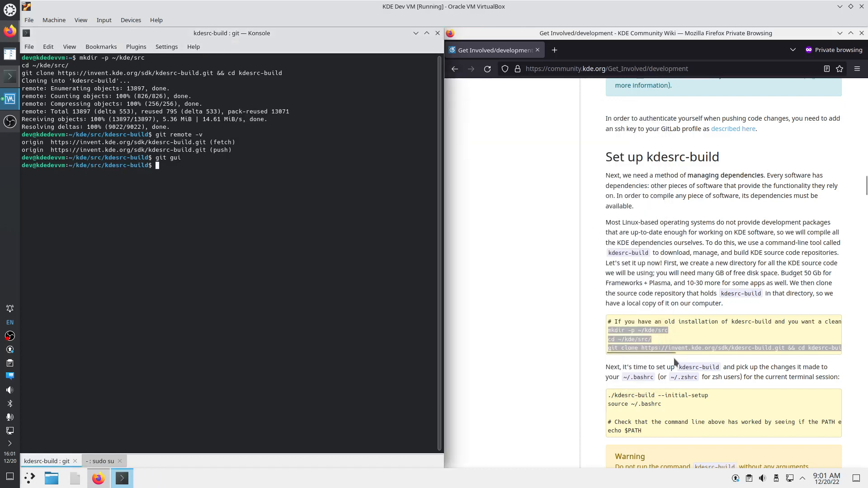
Copy the './kdesrc-build --initial-setup' command from the KDE wiki page
scroll(676, 364, "down", 3)
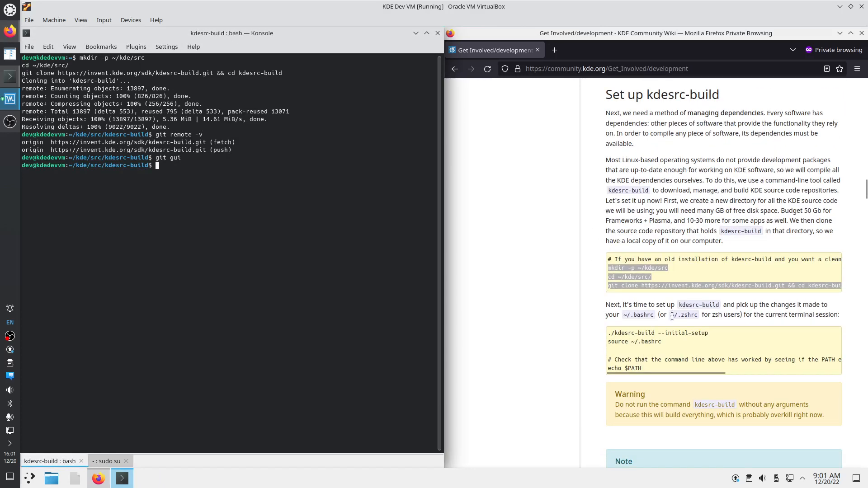
left_click_drag(608, 332, 681, 333)
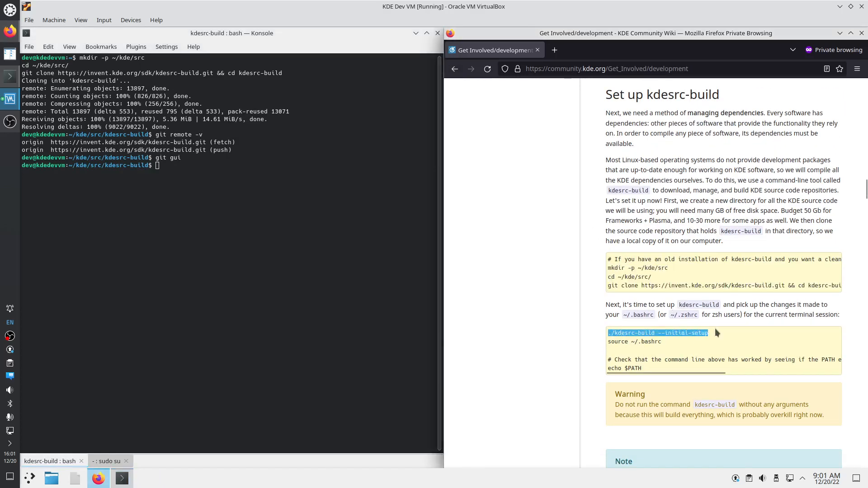
right_click(681, 332)
left_click(691, 342)
Run './kdesrc-build --initial-setup' in Konsole and confirm with the sudo password
right_click(174, 170)
left_click(204, 193)
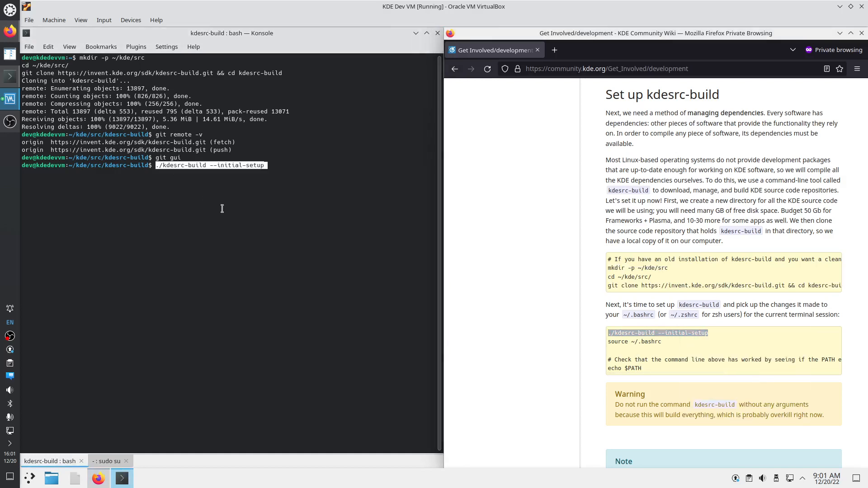
key("Return")
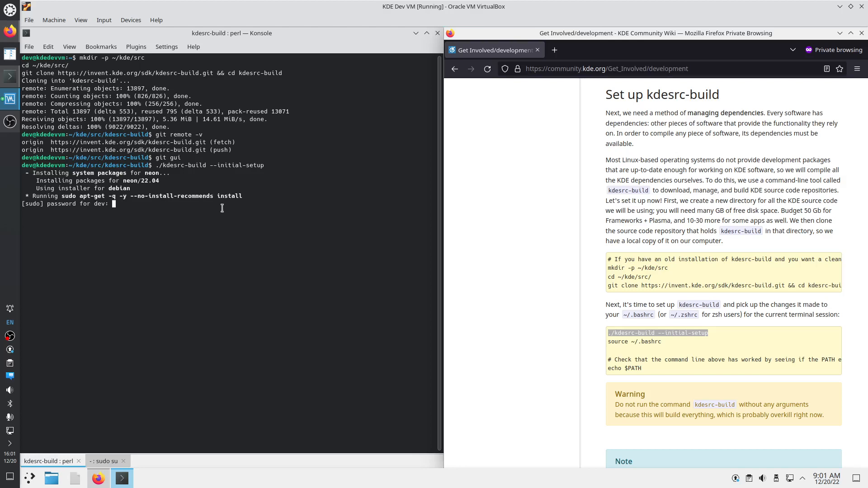
key("Return")
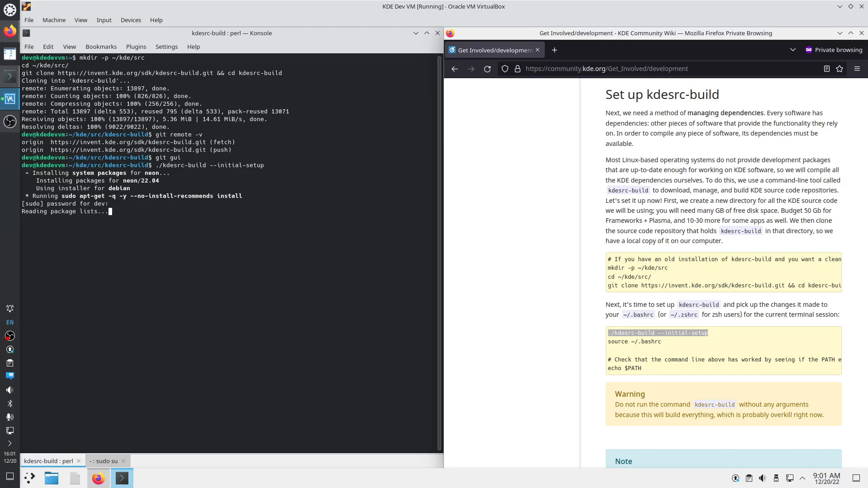
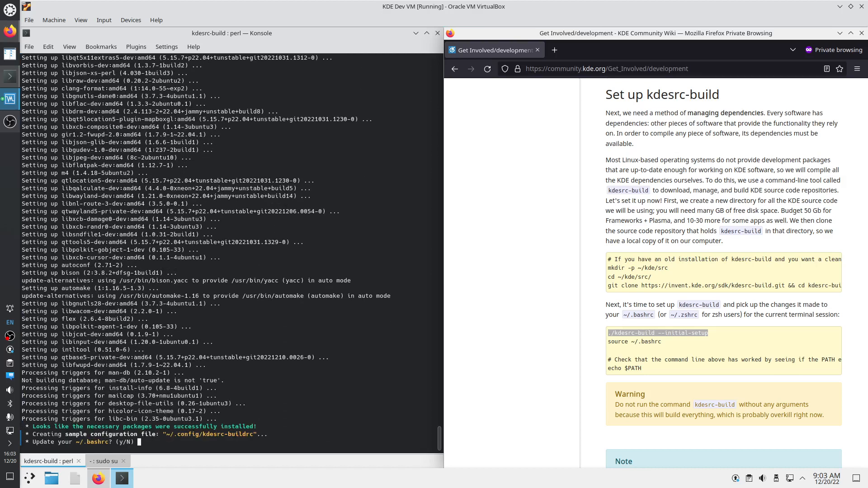
Answer y so kdesrc-build's initial setup adds its directory to ~/.bashrc
left_click(165, 443)
type("y")
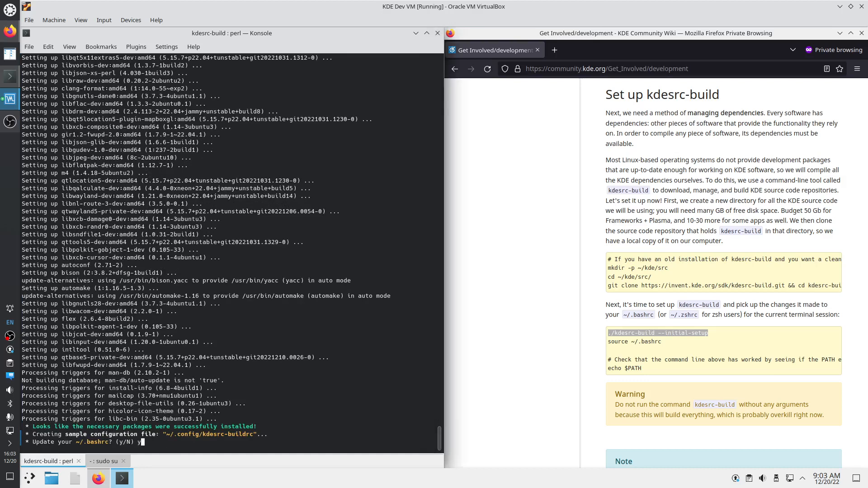
key("Return")
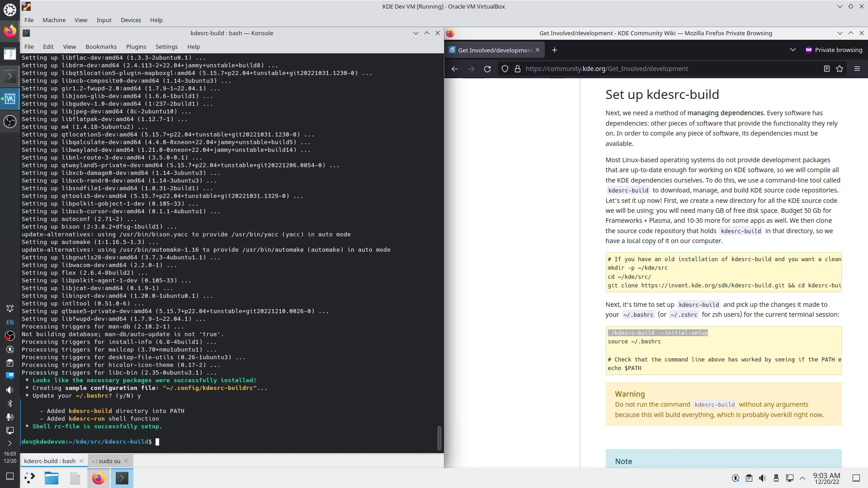
Select the 'source ~/.bashrc' line in the wiki guide and open a new Konsole tab
left_click(654, 346)
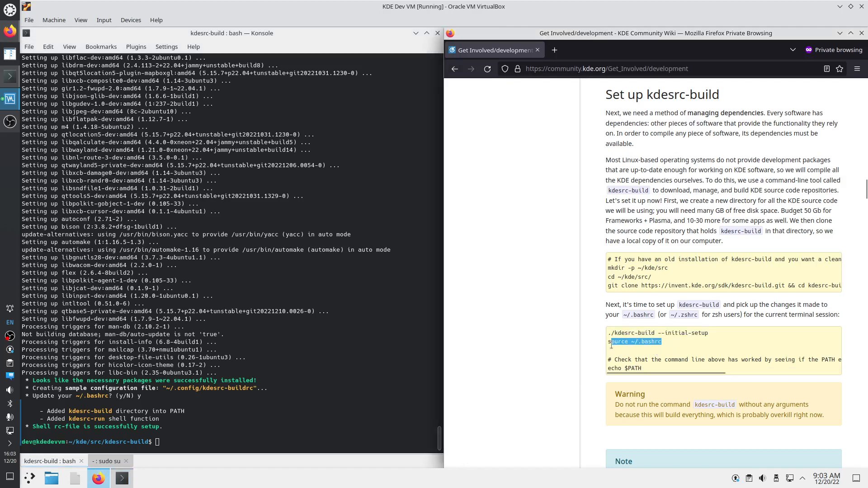
left_click_drag(611, 344, 607, 348)
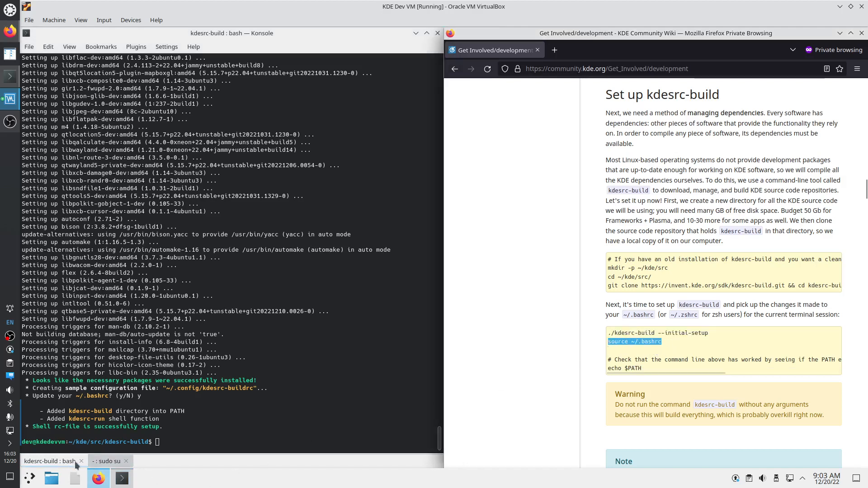
left_click(106, 461)
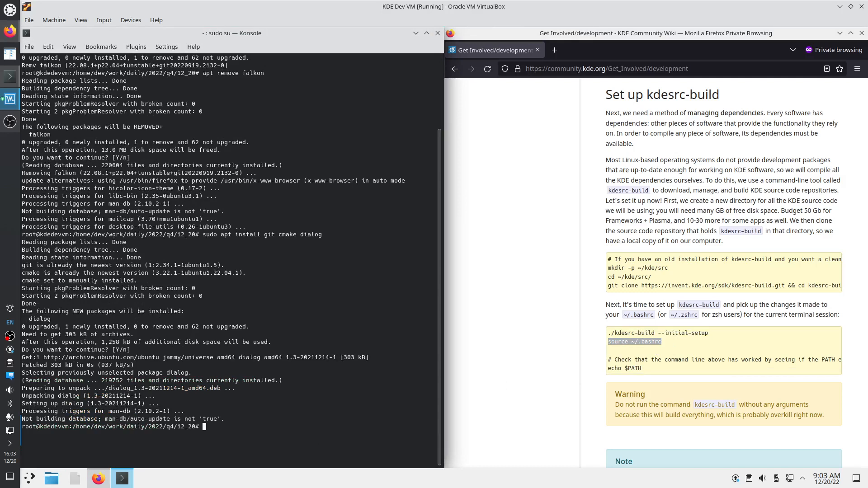
key("ctrl+shift+t")
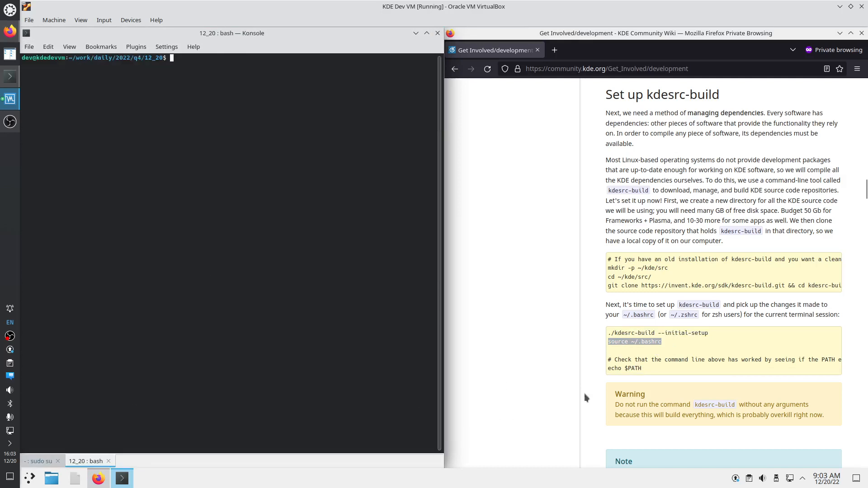
Copy 'echo $PATH' from the wiki and run it in the new Konsole tab
left_click(638, 368)
left_click_drag(639, 369, 606, 369)
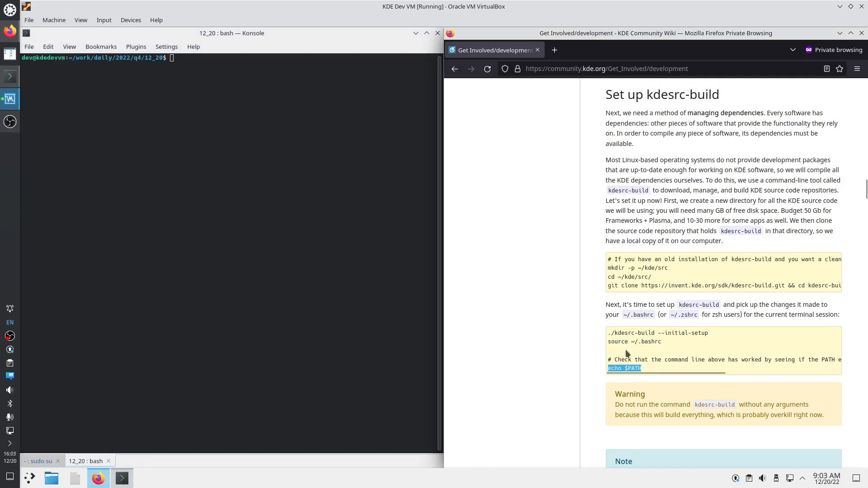
right_click(623, 369)
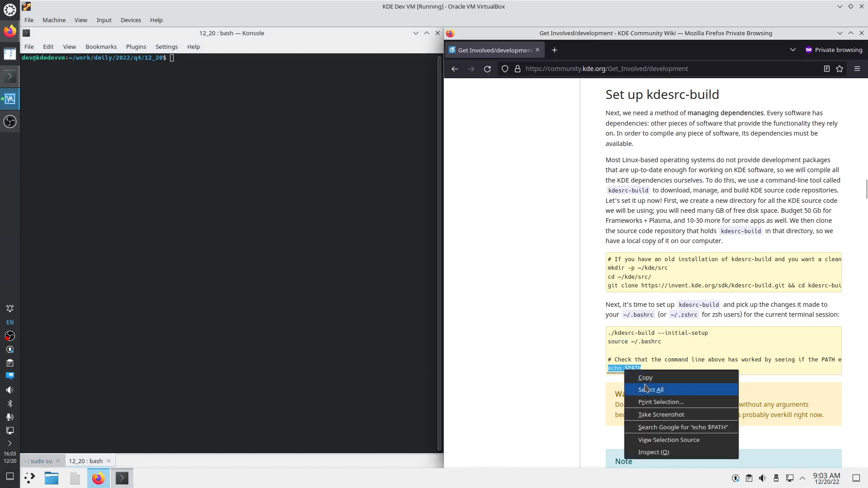
left_click(621, 374)
right_click(182, 125)
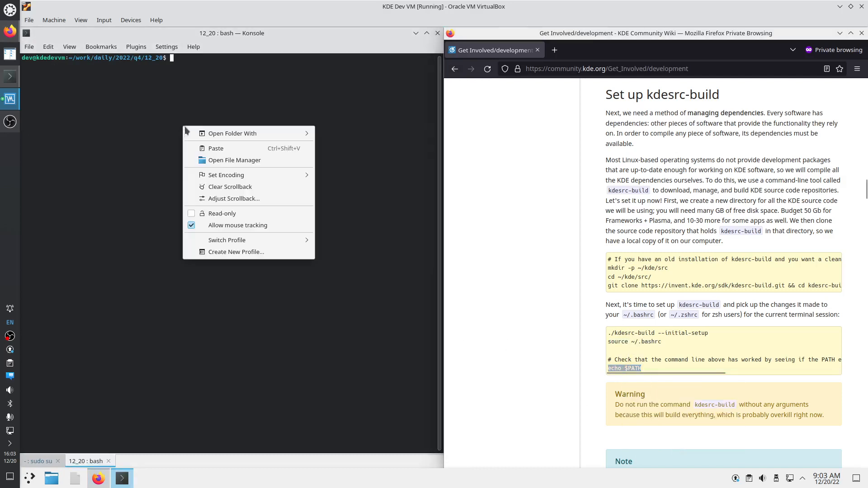
left_click(209, 148)
key("Return")
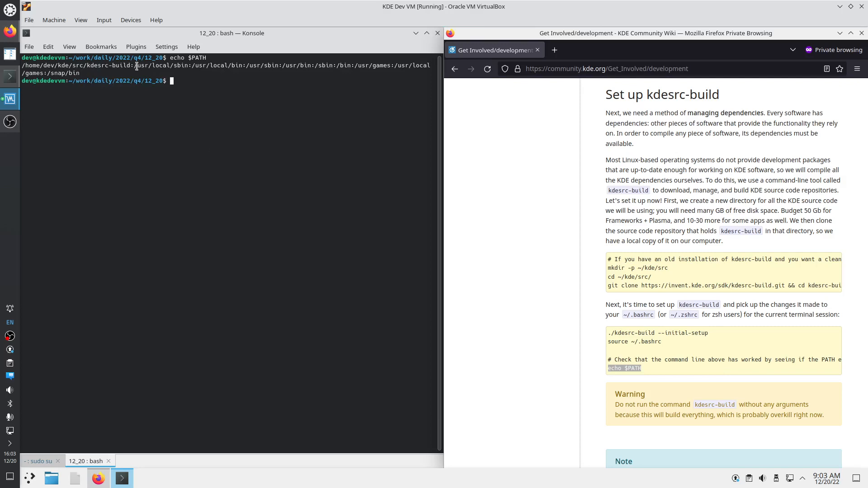
Check the PATH output against the guide, highlighting the kdesrc-build directory at its start
left_click_drag(135, 65, 81, 72)
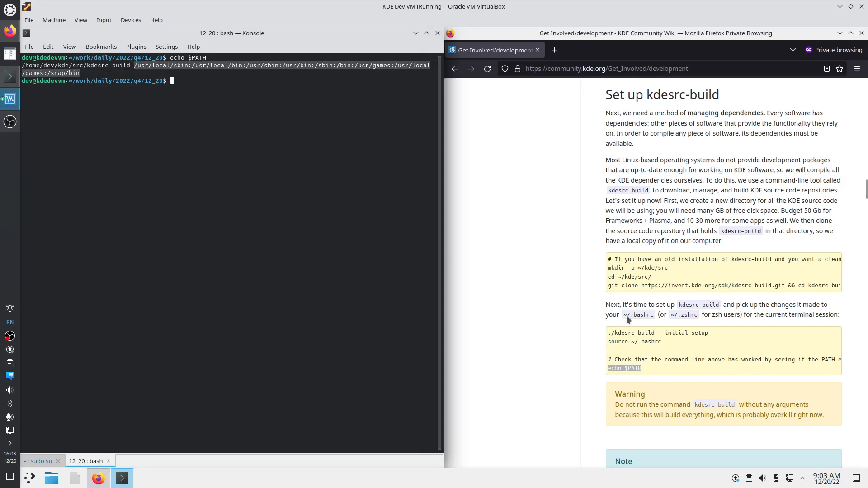
left_click_drag(608, 333, 692, 335)
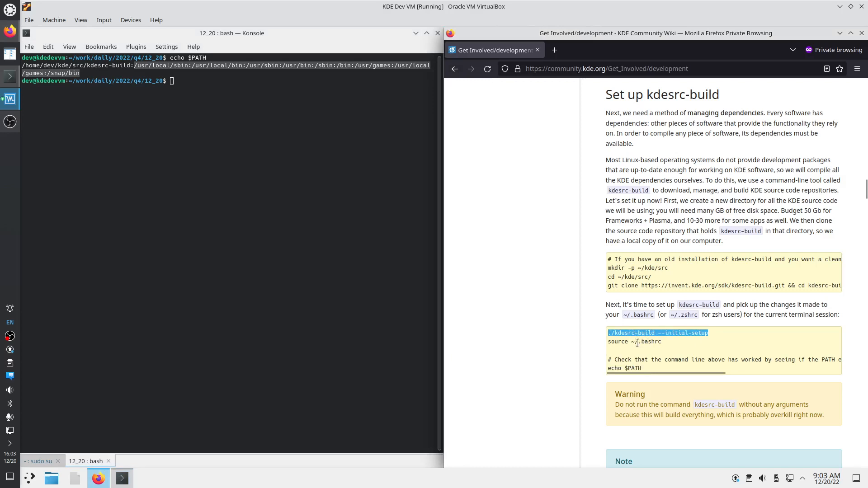
left_click_drag(636, 342, 665, 345)
left_click(134, 66)
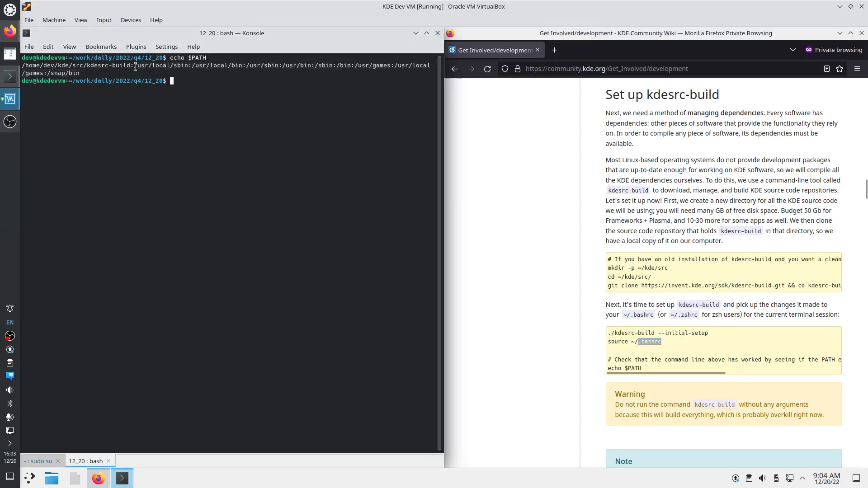
left_click_drag(135, 65, 22, 65)
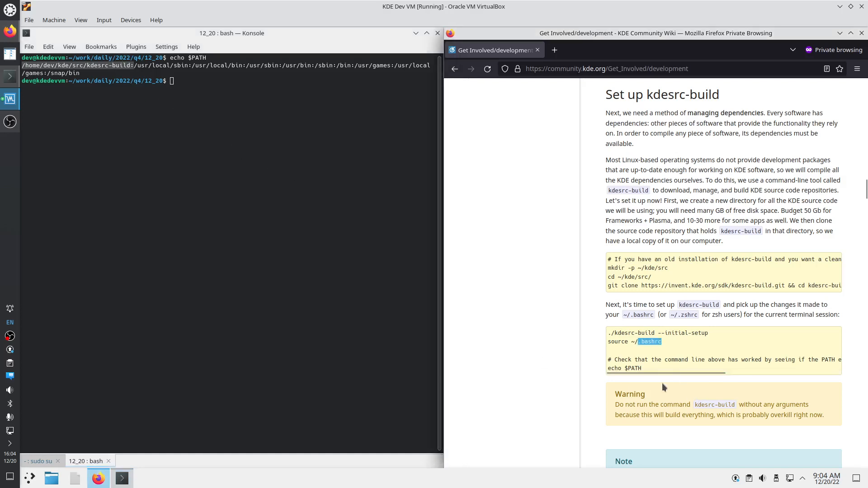
scroll(662, 387, "down", 3)
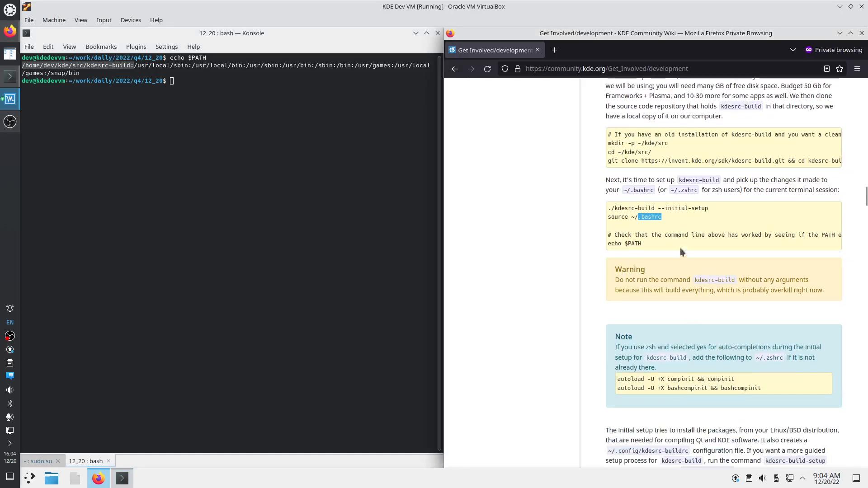
scroll(665, 247, "down", 2)
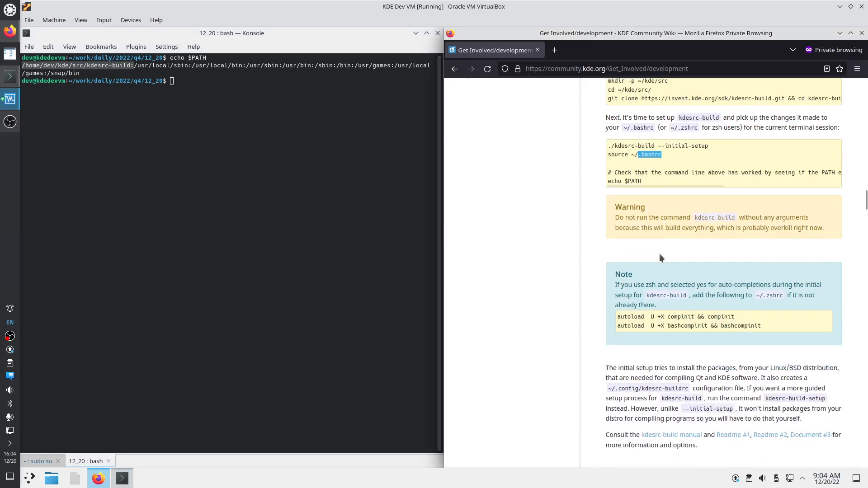
left_click_drag(695, 218, 735, 218)
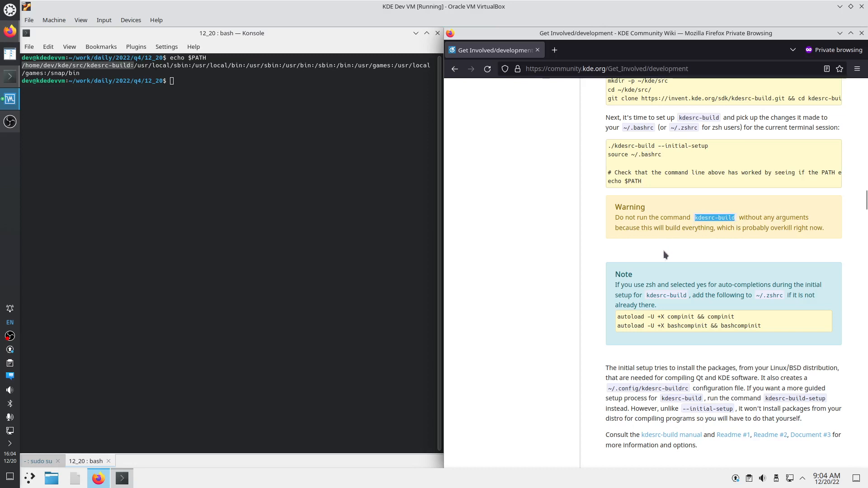
scroll(669, 317, "down", 3)
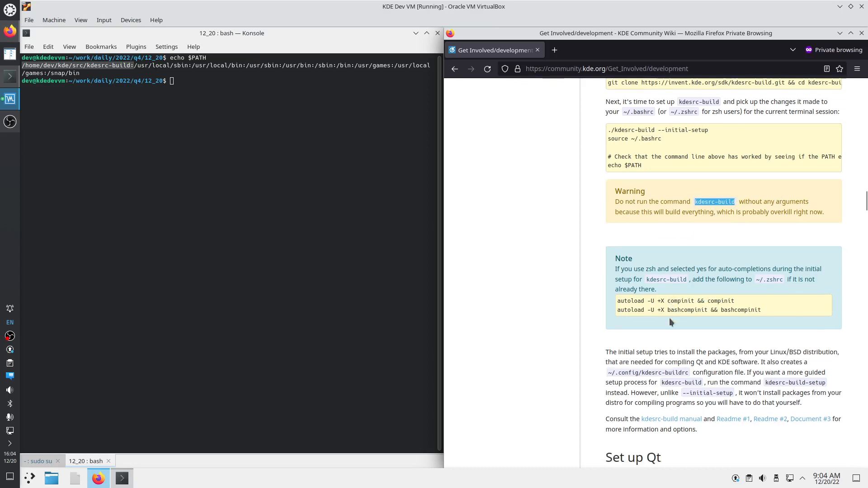
scroll(649, 377, "down", 3)
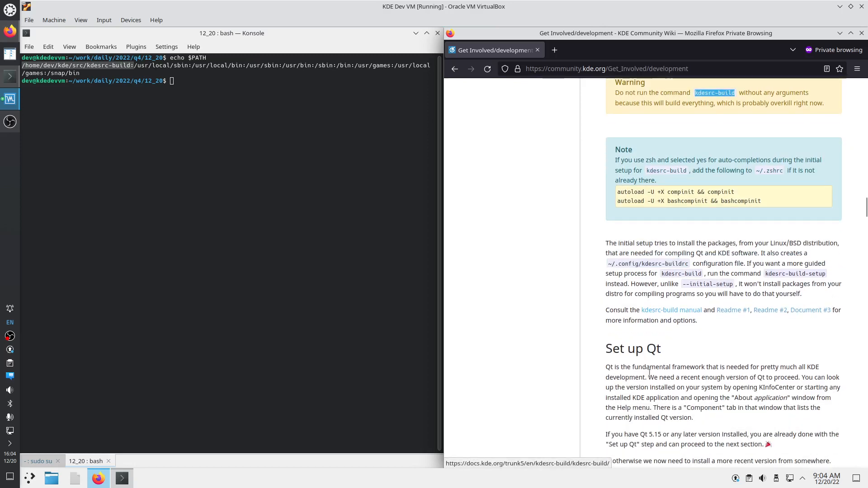
left_click_drag(617, 256, 682, 322)
left_click(698, 323)
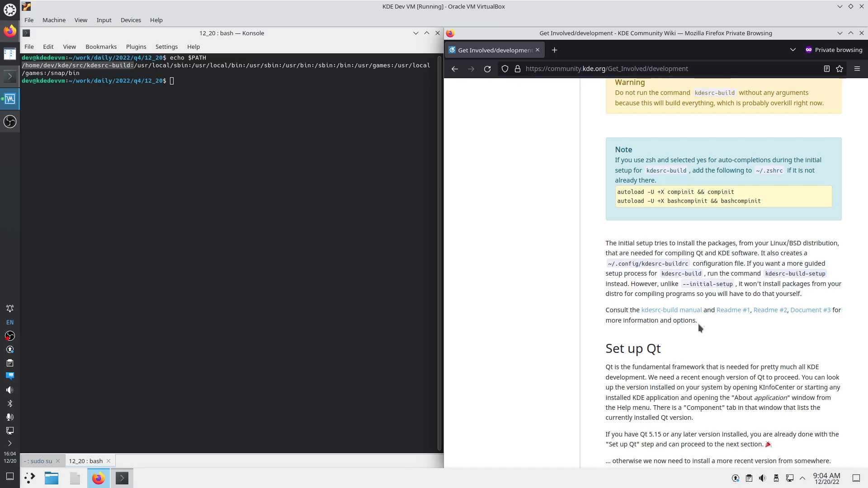
scroll(698, 324, "down", 12)
left_click_drag(608, 99, 697, 311)
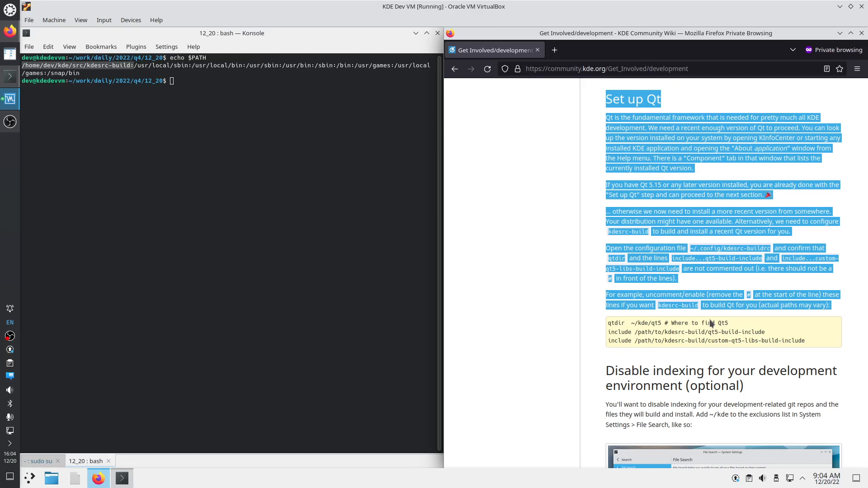
left_click(690, 321)
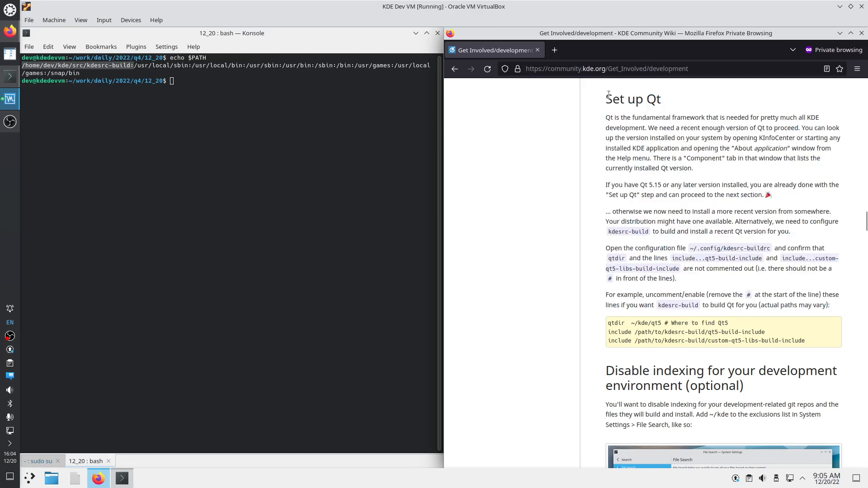
left_click_drag(605, 96, 807, 342)
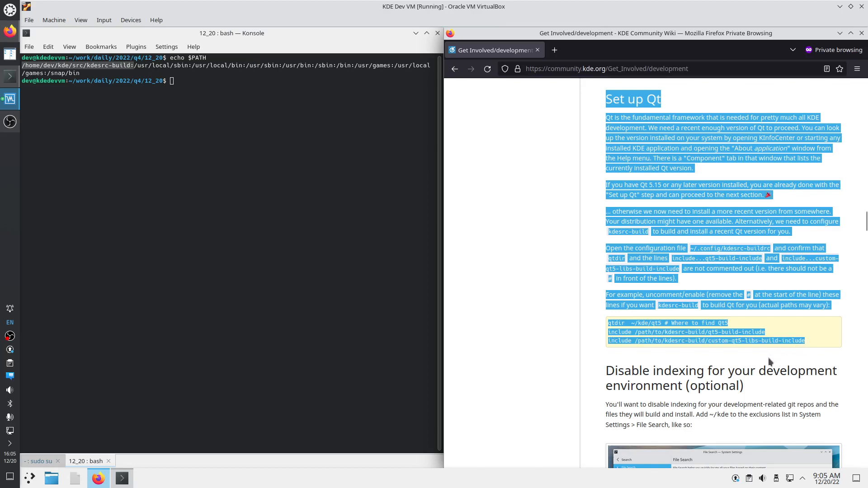
scroll(769, 356, "down", 4)
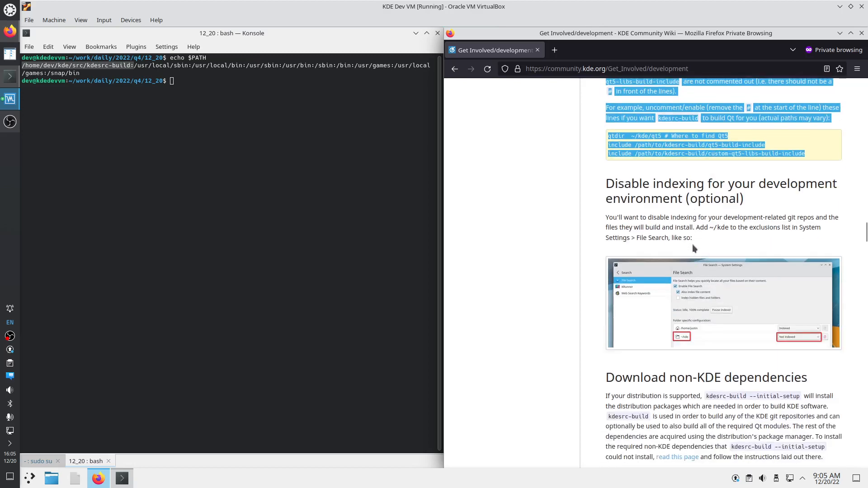
Open System Settings and reach the File Search page by searching 'sear'
left_click(29, 478)
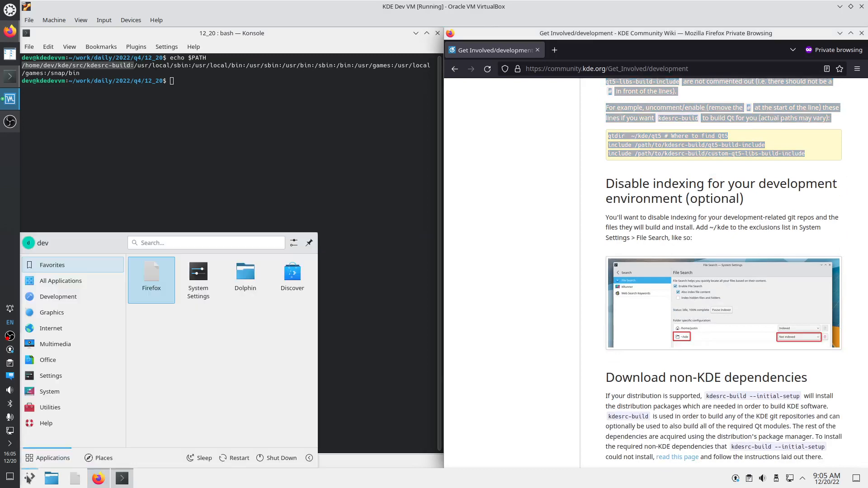
left_click(201, 275)
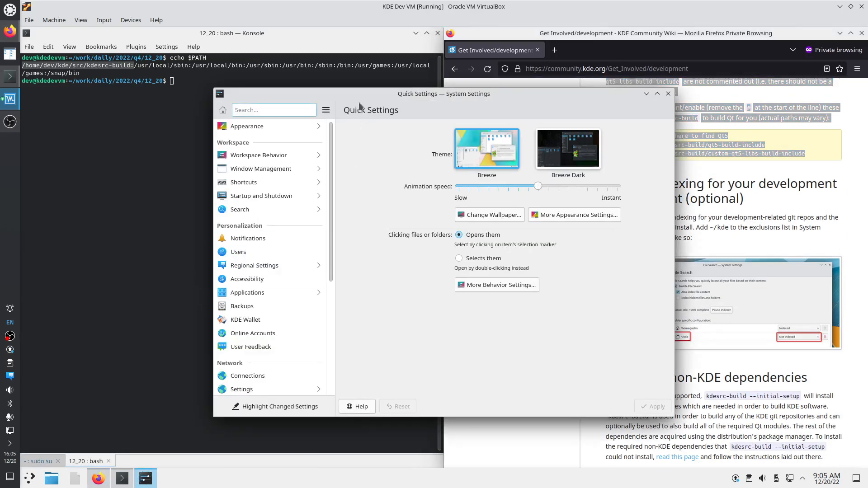
left_click_drag(362, 92, 226, 111)
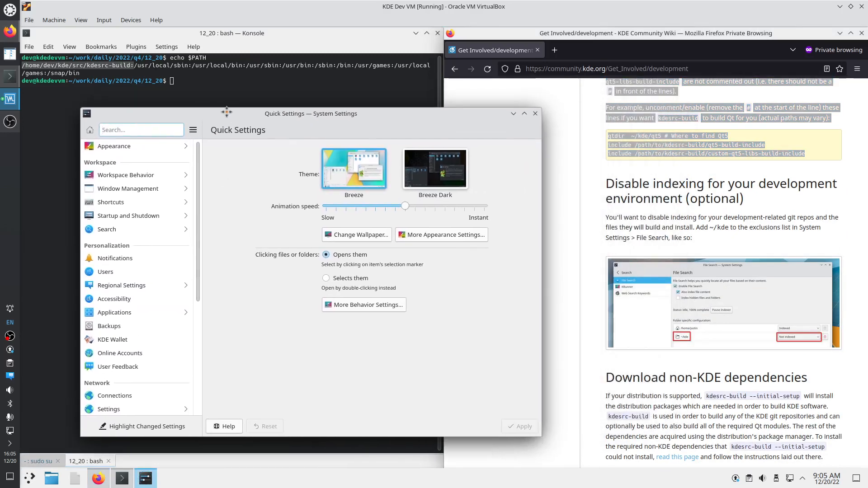
left_click(136, 131)
type("sear")
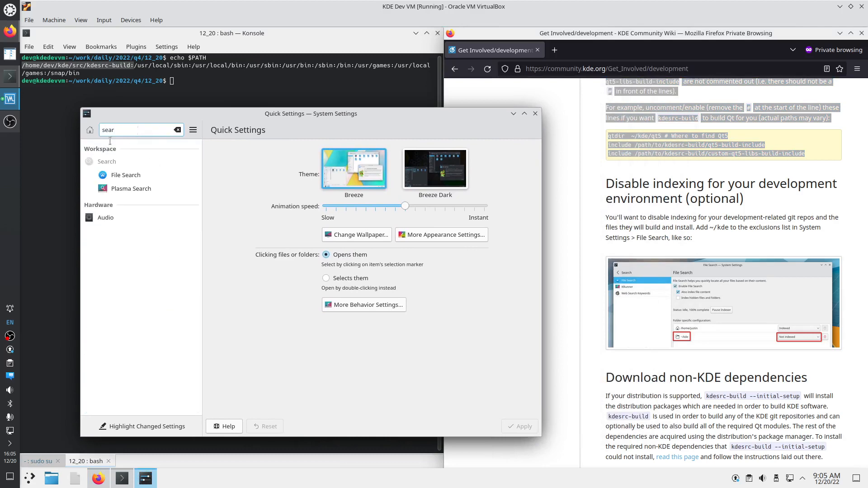
left_click(117, 178)
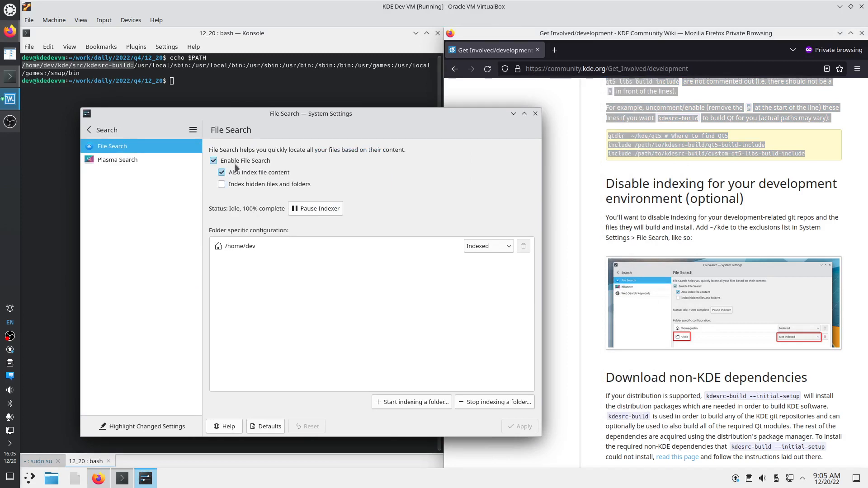
Turn off File Search, apply, delete the index data and close the window
left_click(231, 183)
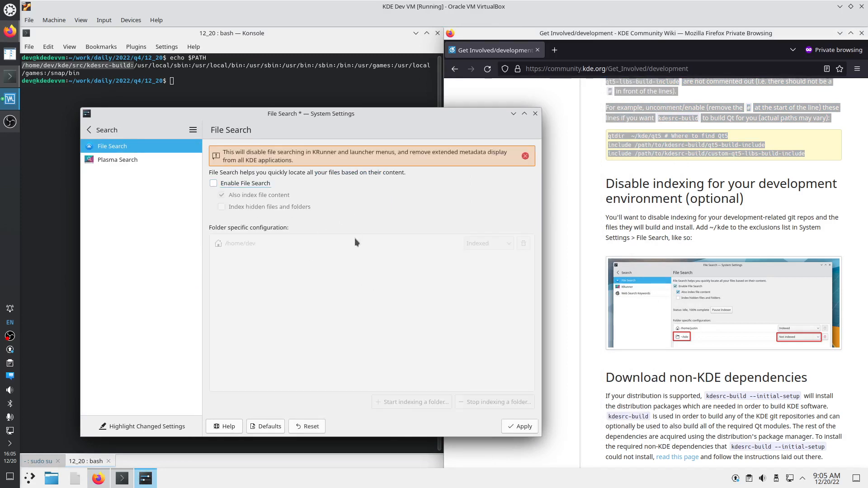
left_click(520, 426)
left_click(502, 189)
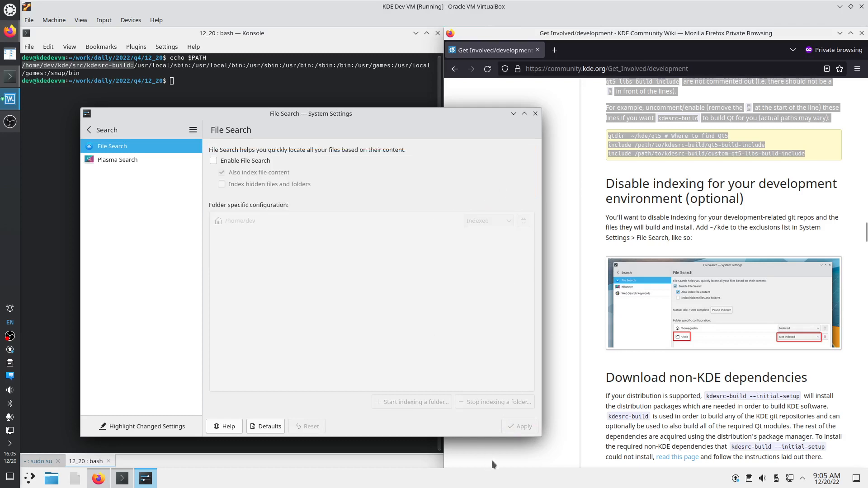
left_click(535, 114)
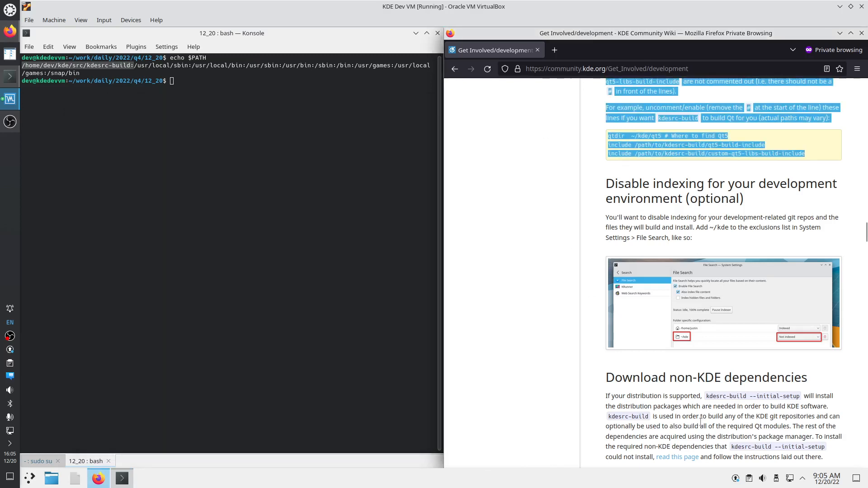
Open the wiki's 'read this page' dependencies link in a new tab and switch to it
scroll(670, 313, "down", 2)
left_click_drag(614, 315, 747, 314)
scroll(733, 381, "down", 1)
scroll(733, 381, "down", 1)
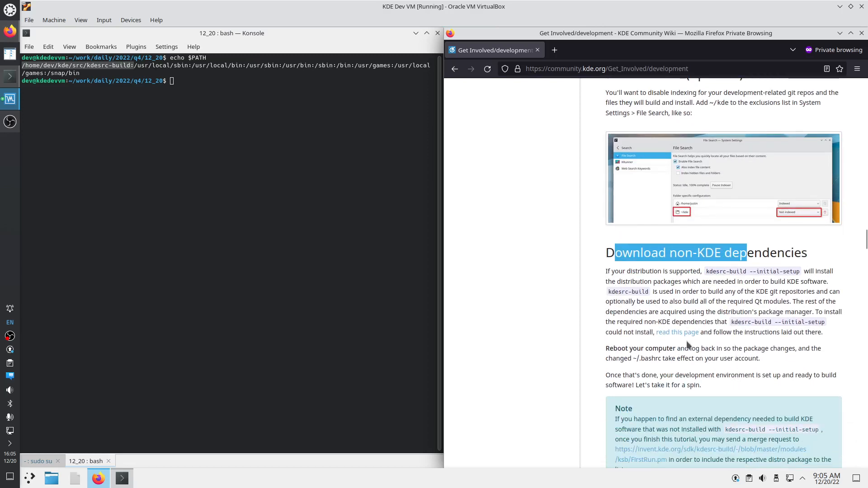
right_click(677, 333)
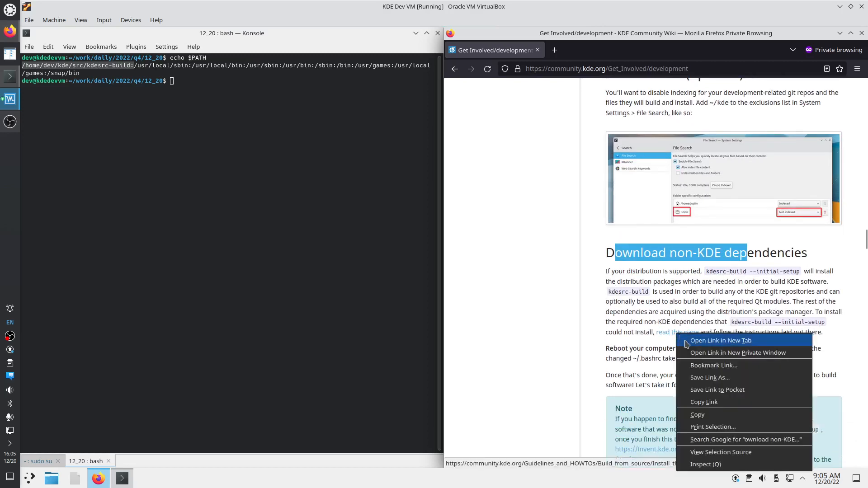
left_click(686, 342)
scroll(619, 110, "down", 2)
left_click(587, 50)
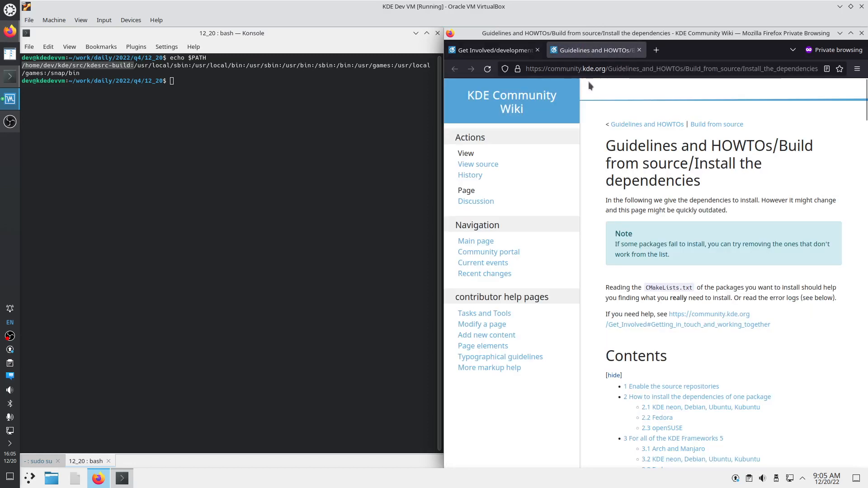
Jump to the KDE neon, Debian, Ubuntu, Kubuntu section and select the /etc/apt/sources.list path
scroll(719, 358, "down", 2)
left_click(691, 282)
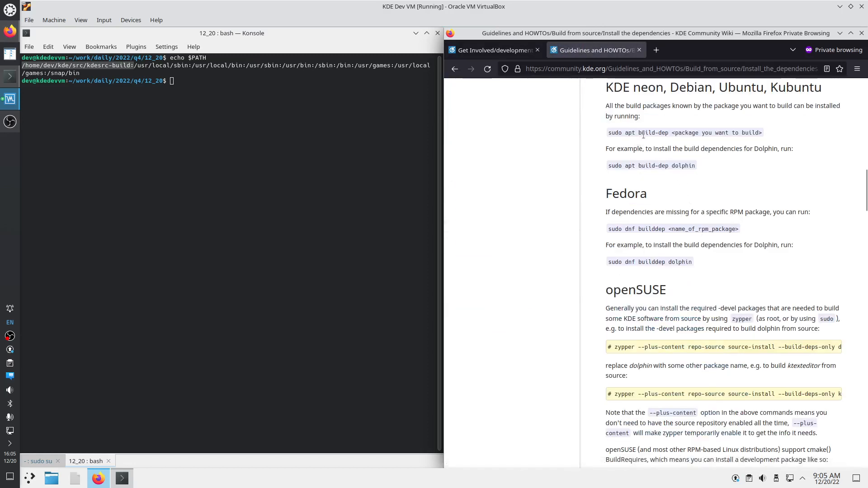
left_click_drag(674, 132, 762, 133)
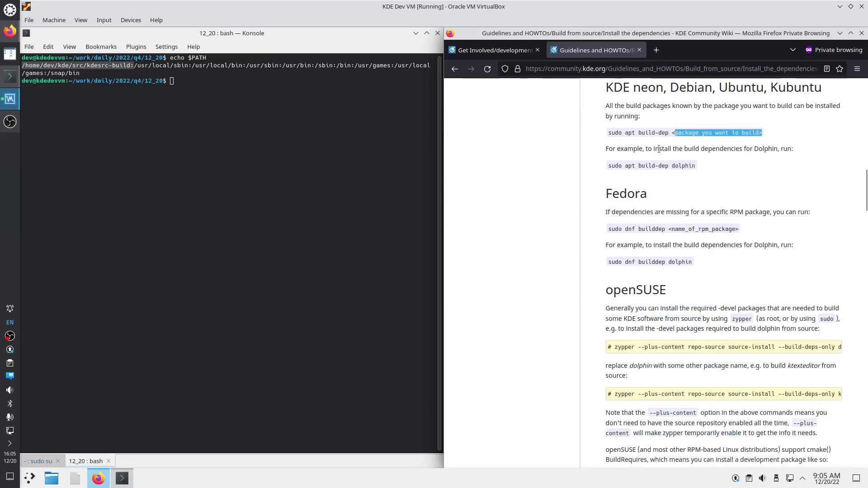
left_click_drag(626, 132, 771, 137)
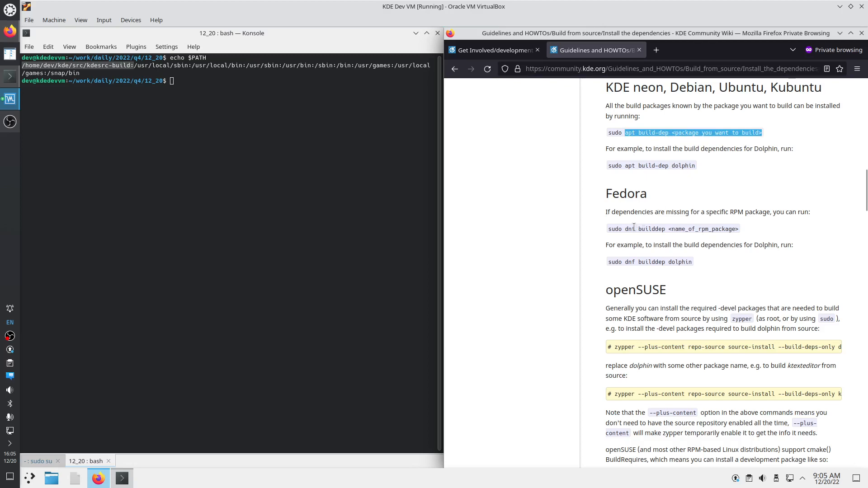
scroll(637, 228, "down", 2)
scroll(643, 248, "up", 15)
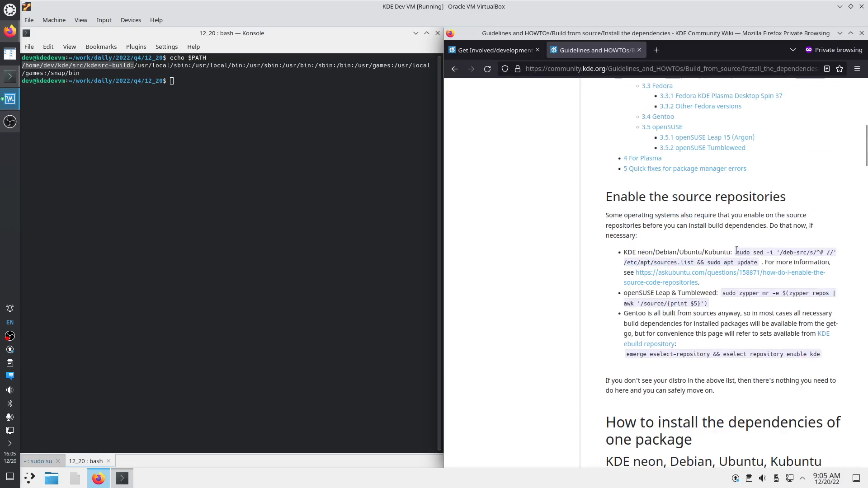
left_click(236, 90)
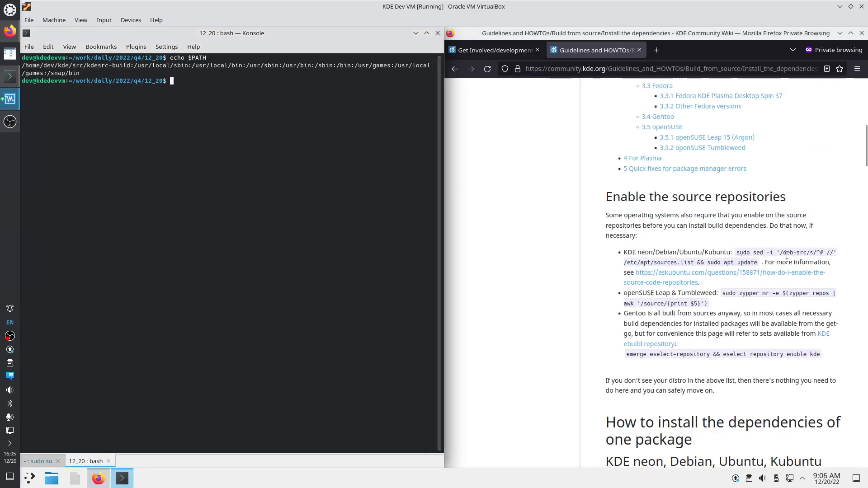
left_click_drag(625, 262, 695, 261)
key("super+c")
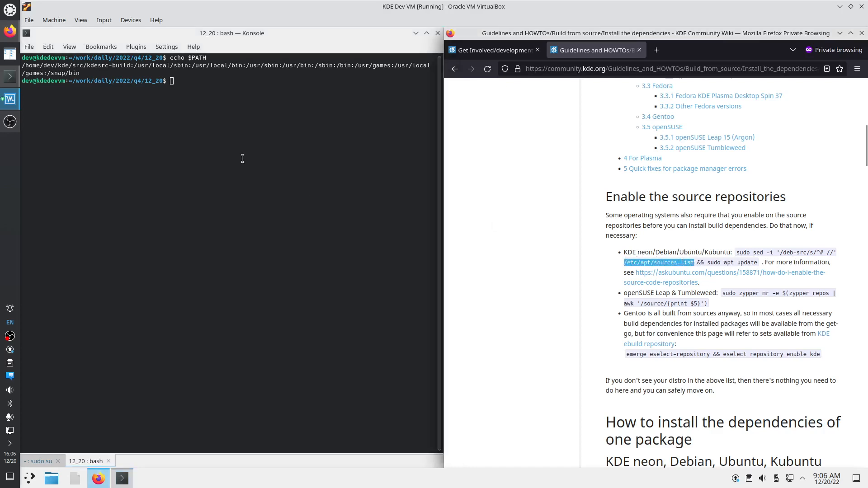
Open /etc/apt/sources.list in emacs by pasting the path after 'emacs'
left_click(197, 105)
type("emac")
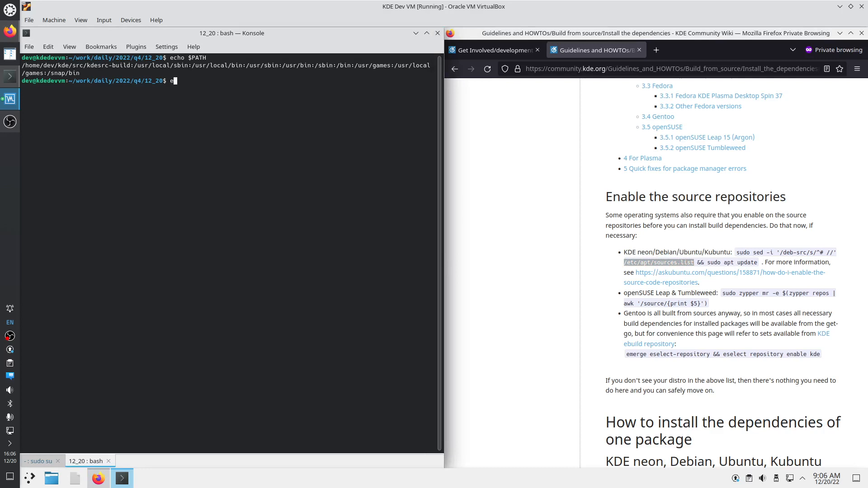
type("s")
middle_click(197, 105)
key("Return")
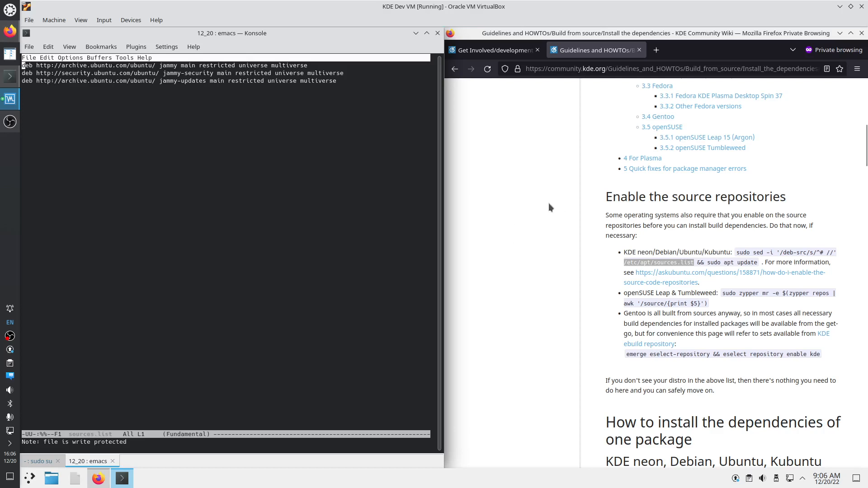
Open the wiki's askubuntu link in a new tab and switch to it
right_click(672, 281)
left_click(705, 287)
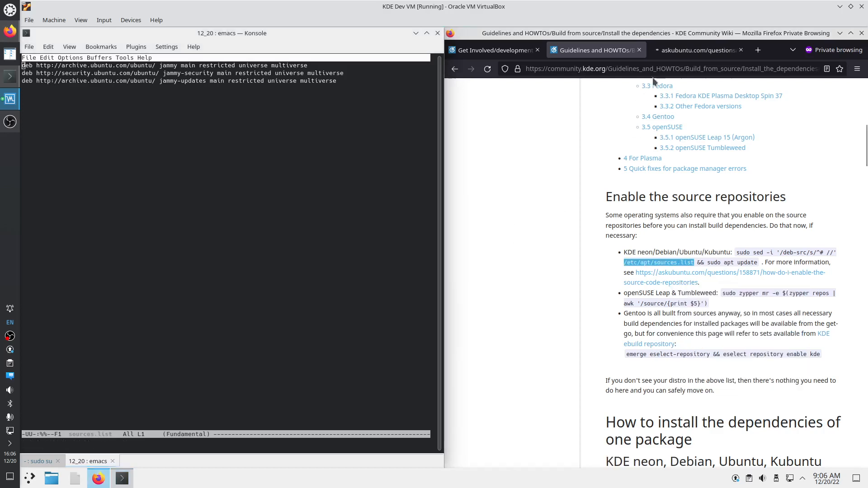
left_click(692, 50)
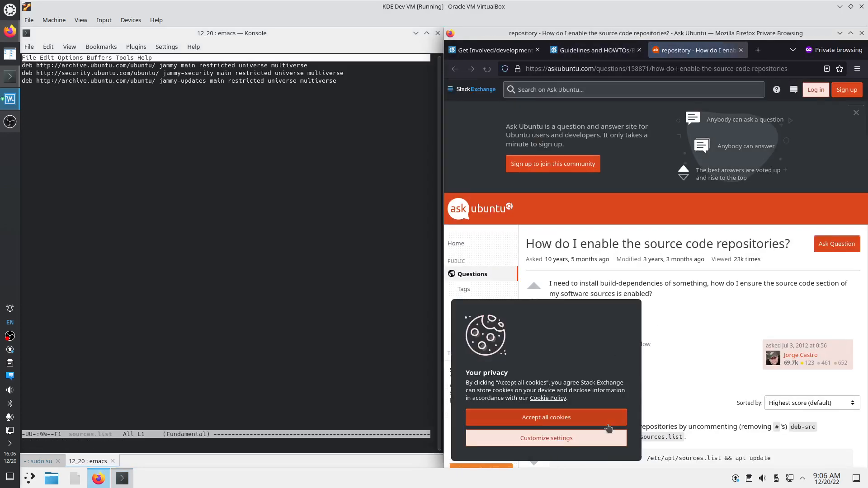
Accept Ask Ubuntu's cookies and read the answers about uncommenting deb-src lines
left_click(607, 424)
scroll(684, 387, "down", 5)
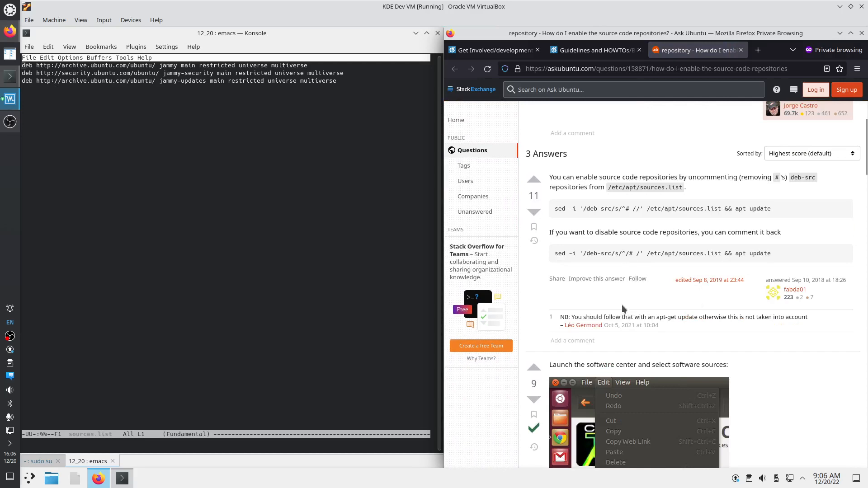
left_click_drag(568, 233, 624, 233)
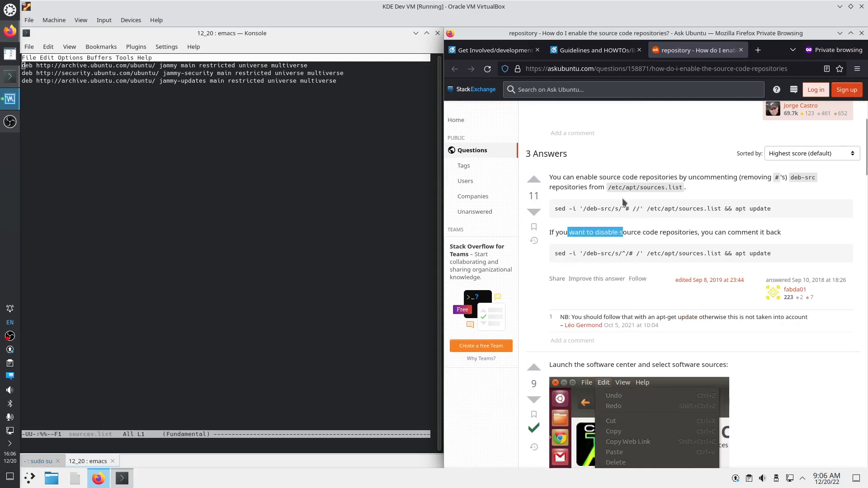
left_click_drag(580, 177, 589, 187)
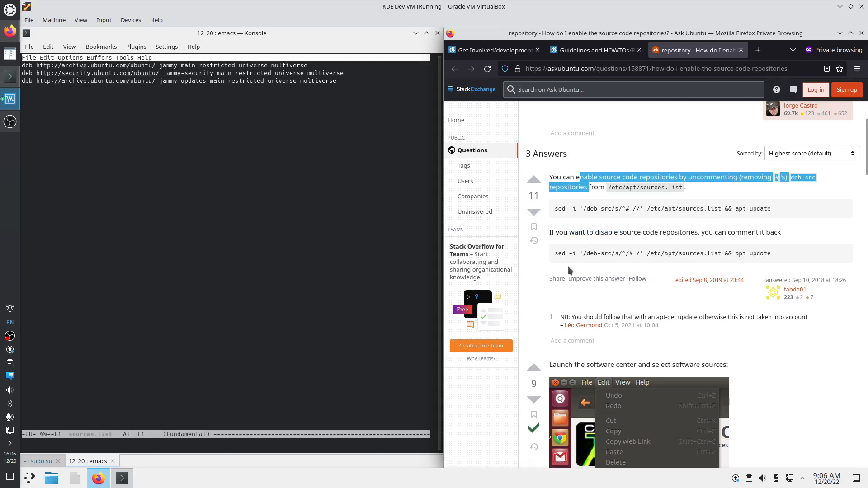
scroll(692, 444, "down", 5)
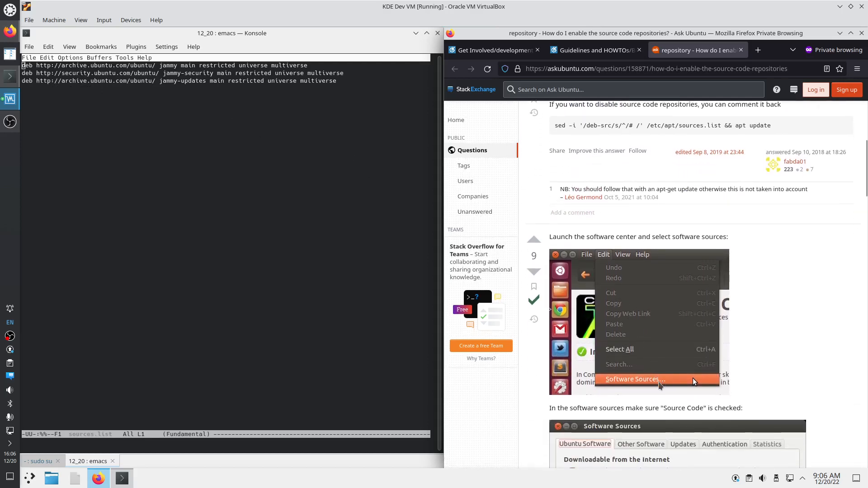
scroll(657, 380, "down", 5)
scroll(664, 398, "up", 3)
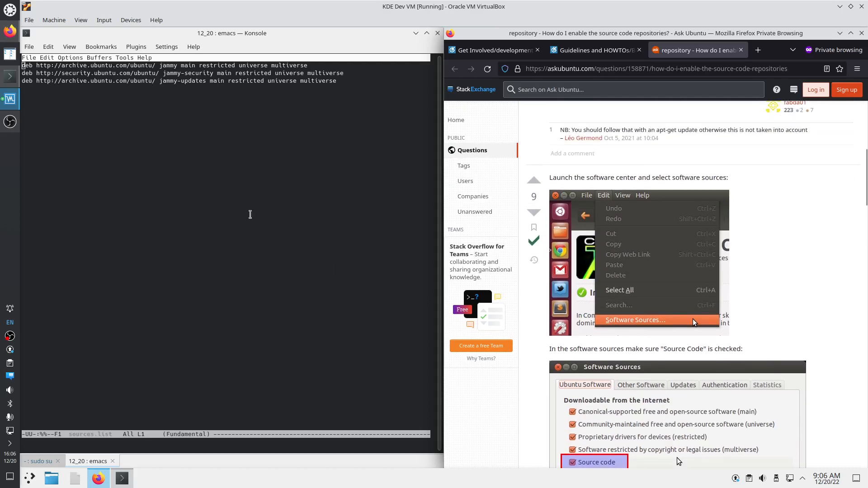
left_click(29, 482)
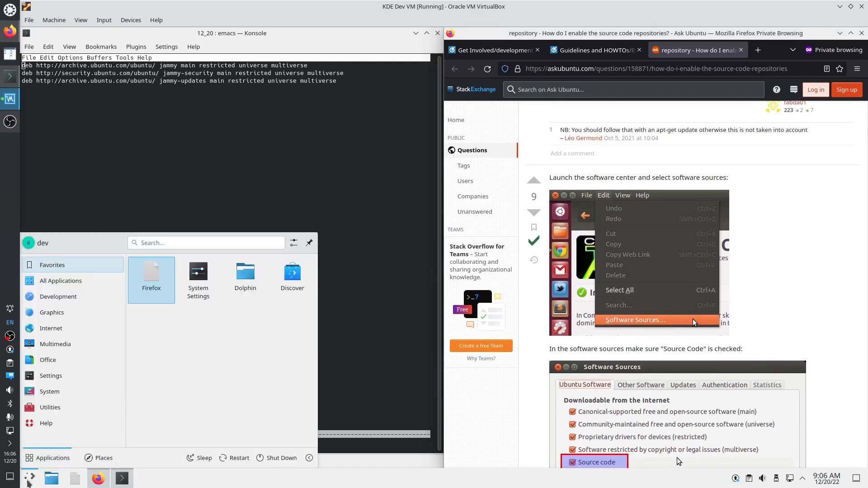
type("soft")
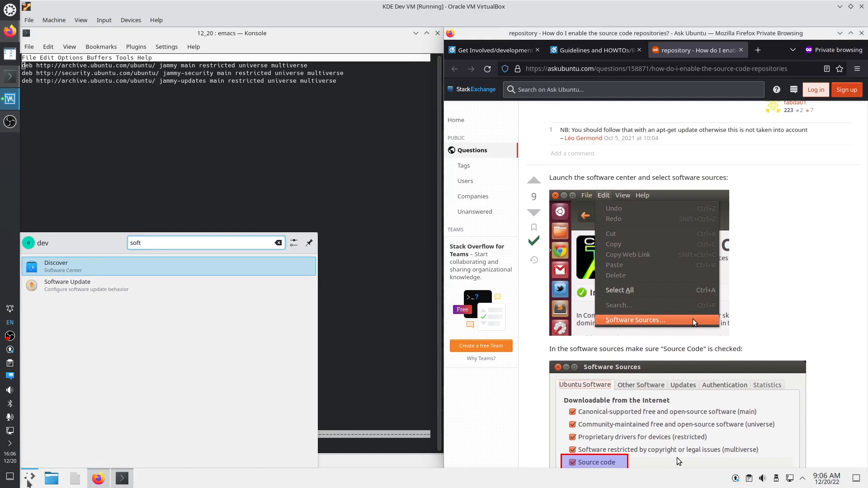
key("Return")
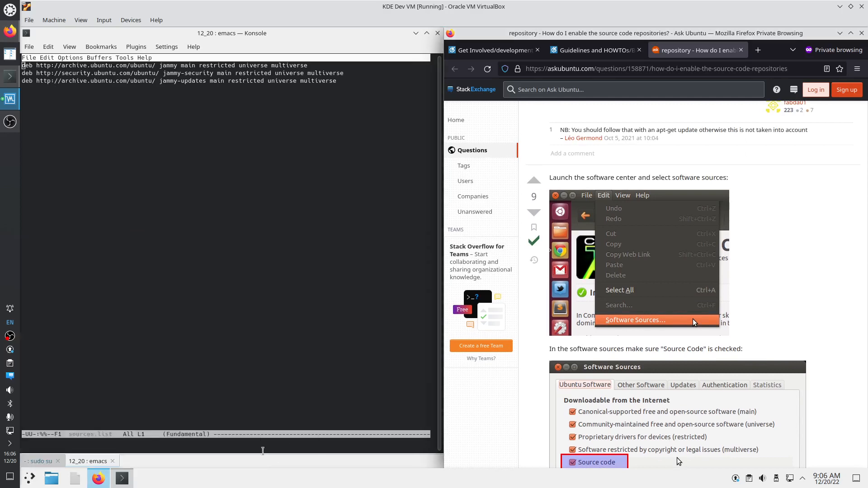
scroll(633, 334, "down", 5)
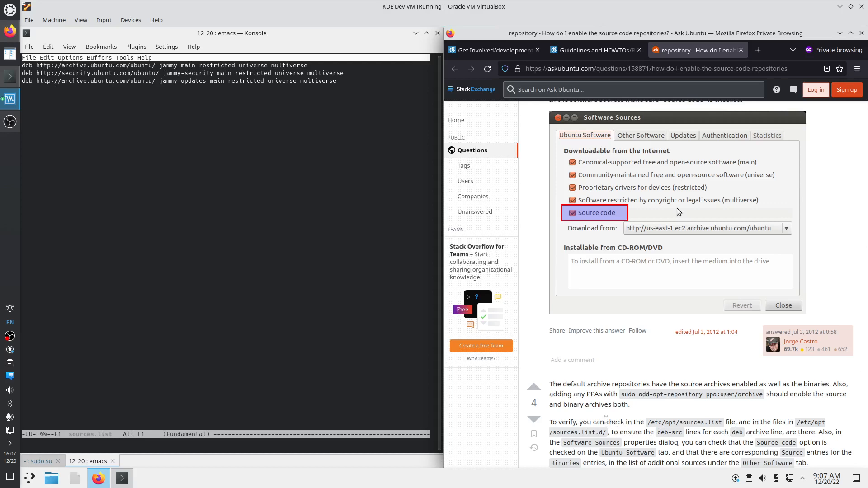
left_click_drag(333, 299, 327, 303)
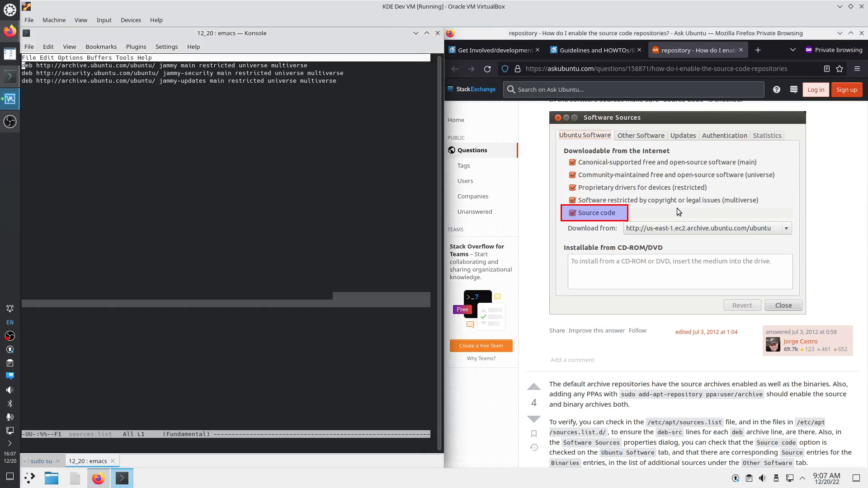
Quit emacs, change to /etc/apt and launch Midnight Commander there
key("ctrl+x")
key("ctrl+c")
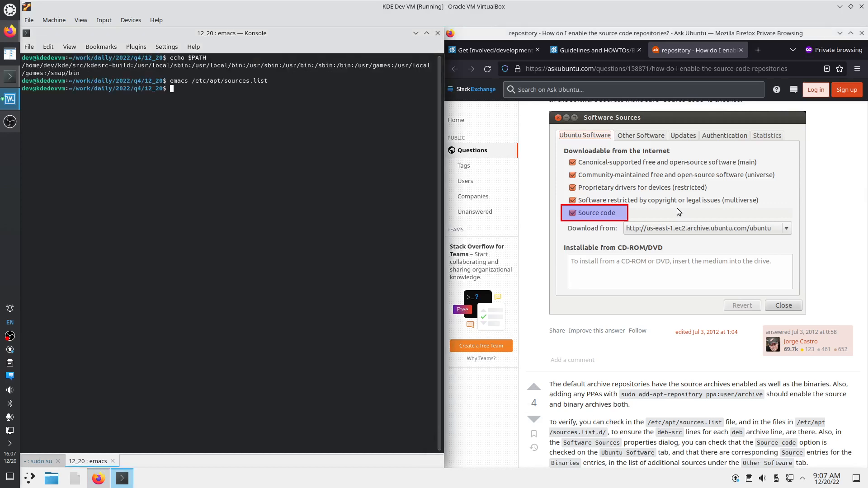
type("cd /etc/")
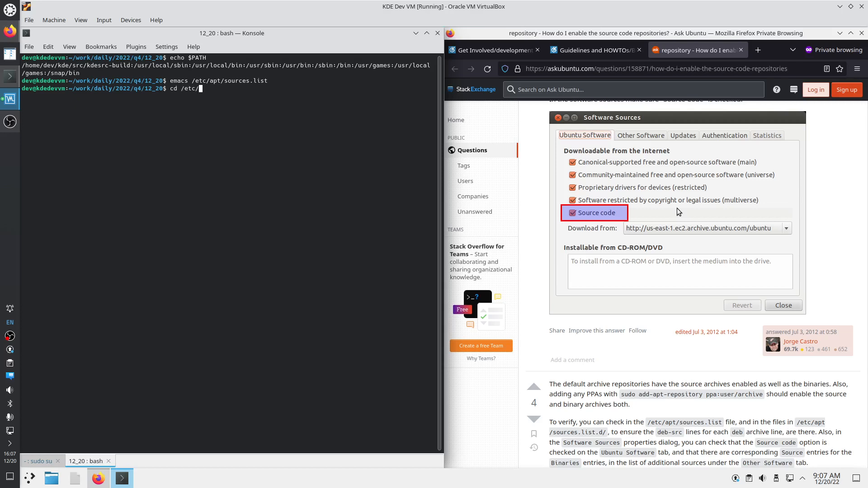
type("apt/")
key("Return")
type("mc")
key("Return")
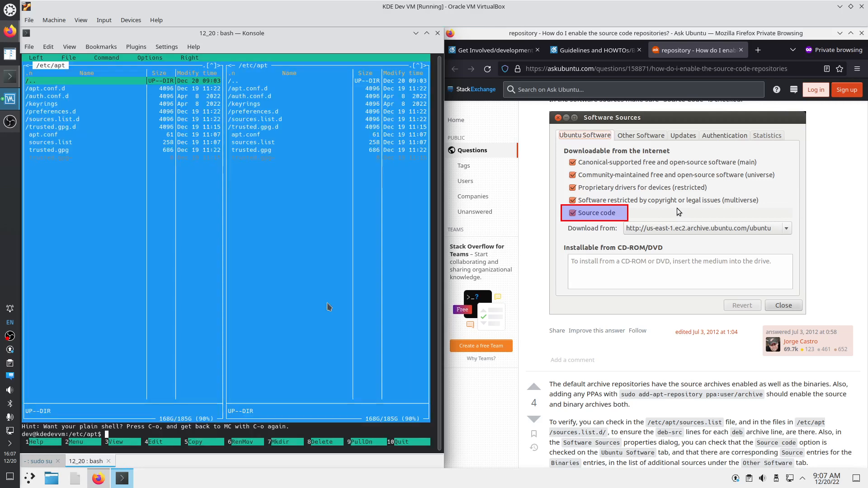
Inspect sources.list.d, viewing neon.list, the mozillateam list and preinstalled-pool.list
key("Down")
key("Down")
key("Down")
key("Down")
key("Down")
key("Return")
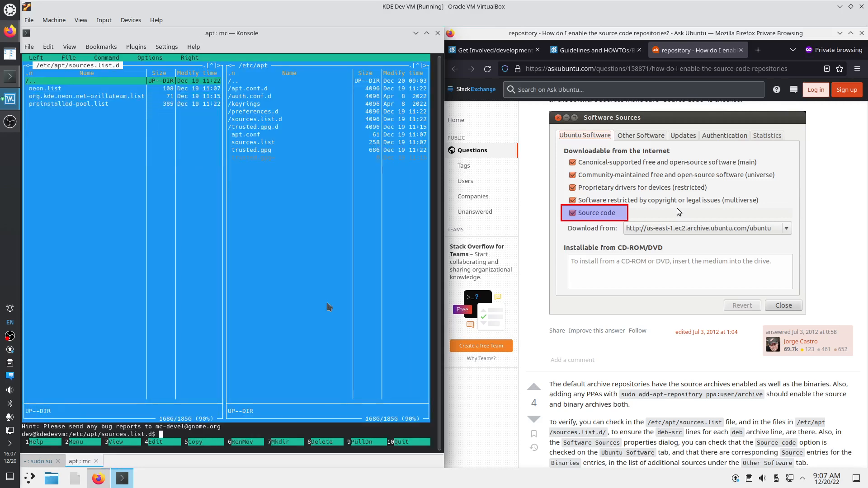
key("Down")
key("F3")
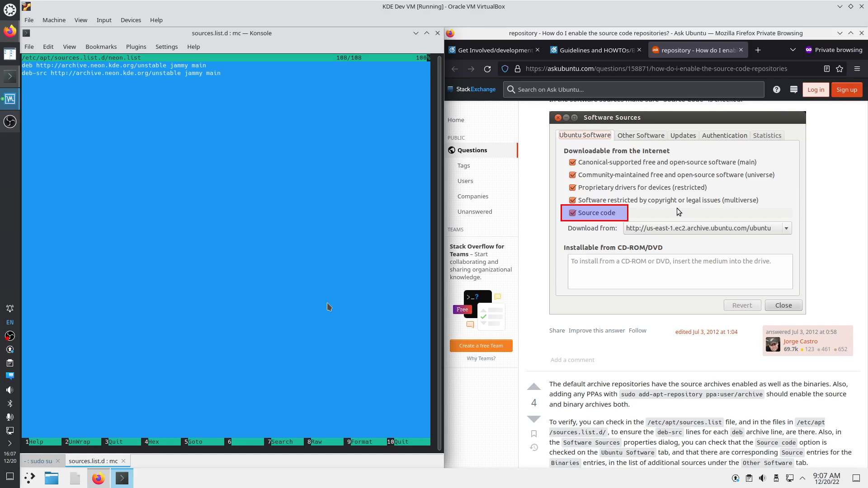
key("F3")
key("Down")
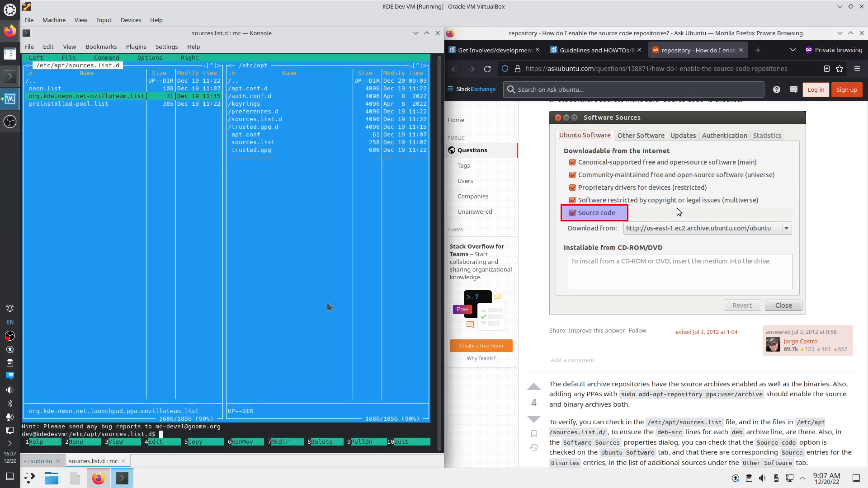
key("F3")
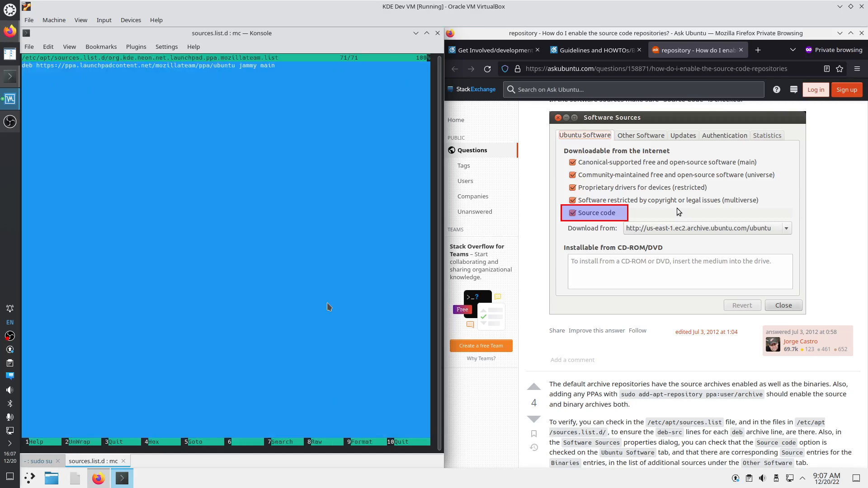
key("F3")
key("Down")
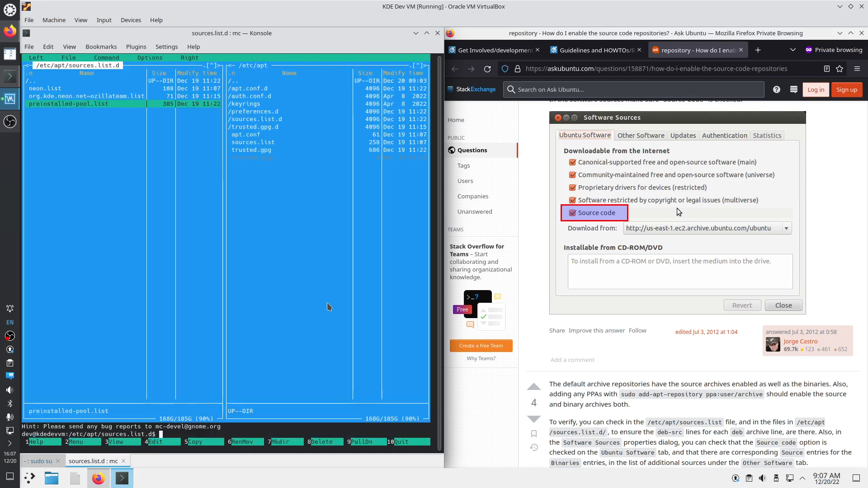
key("F3")
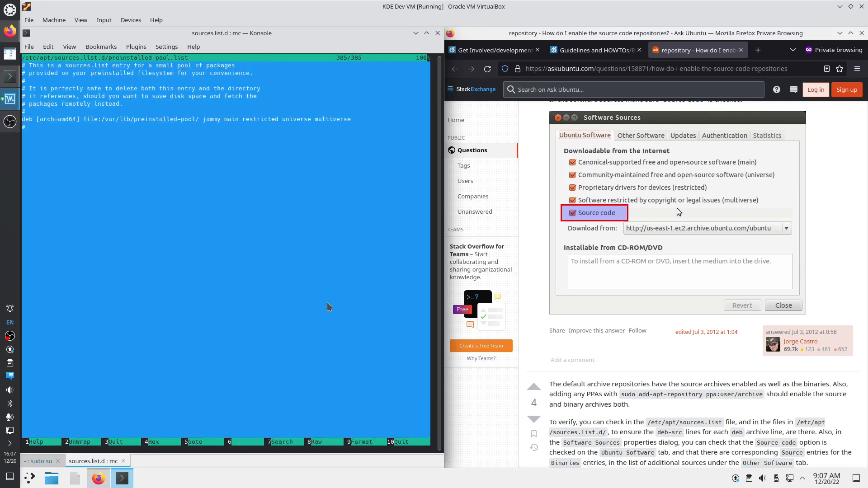
key("F3")
Back in /etc/apt, open sources.list in emacs (editor choice 5) with F4
key("Up")
key("Up")
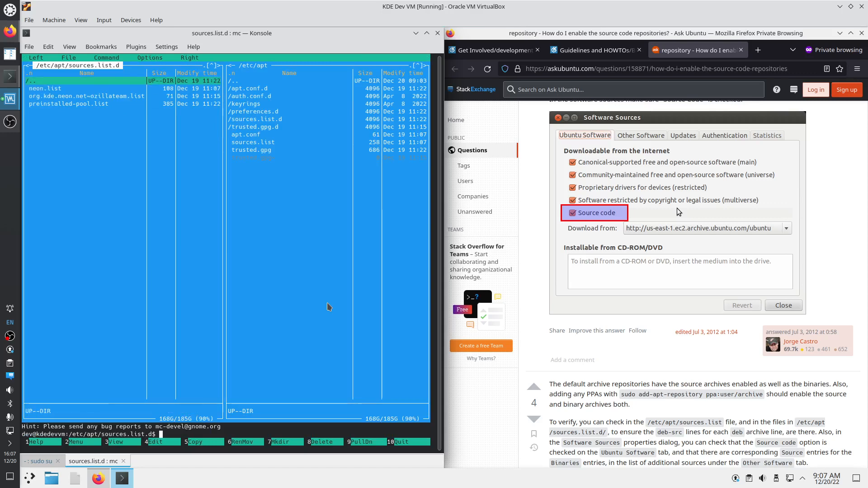
key("Return")
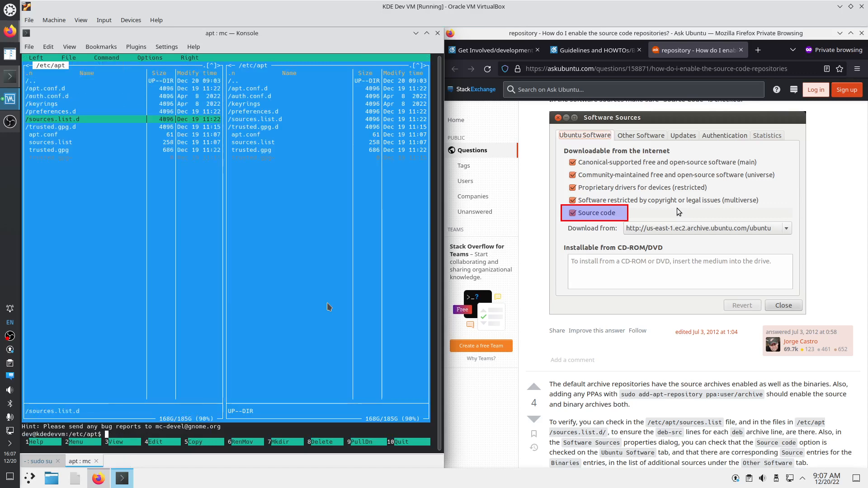
key("Down")
key("Down")
key("Down")
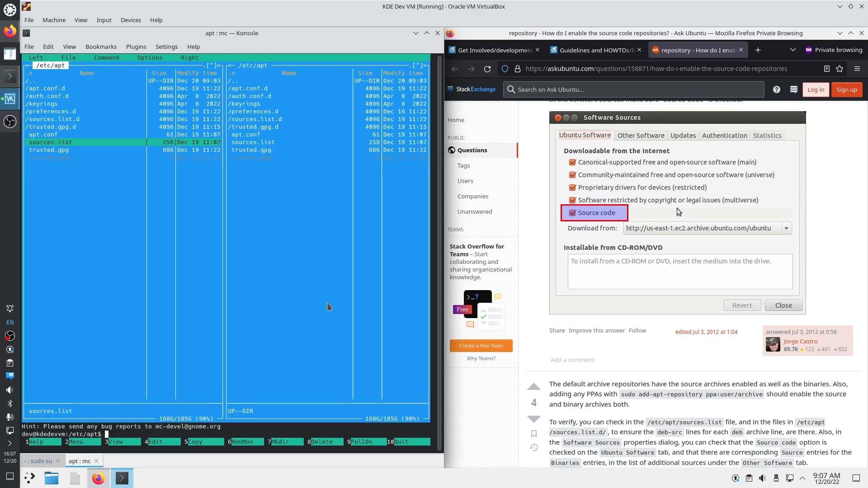
key("Up")
key("Up")
key("Up")
key("Return")
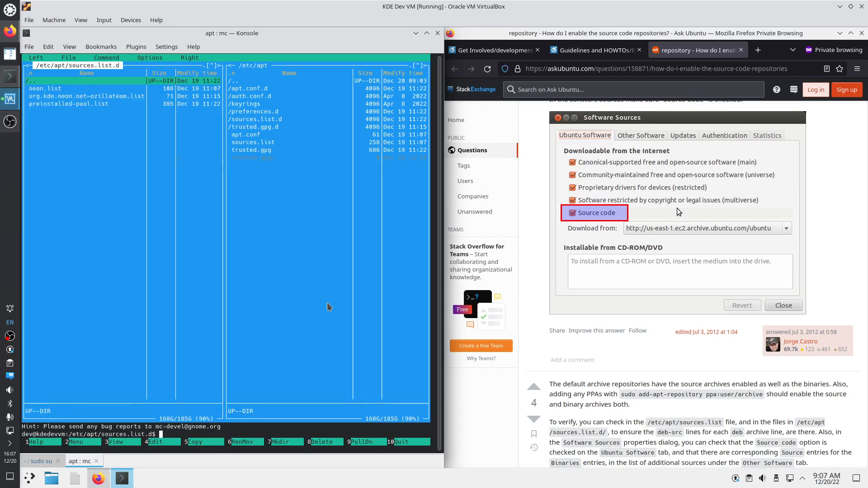
key("Return")
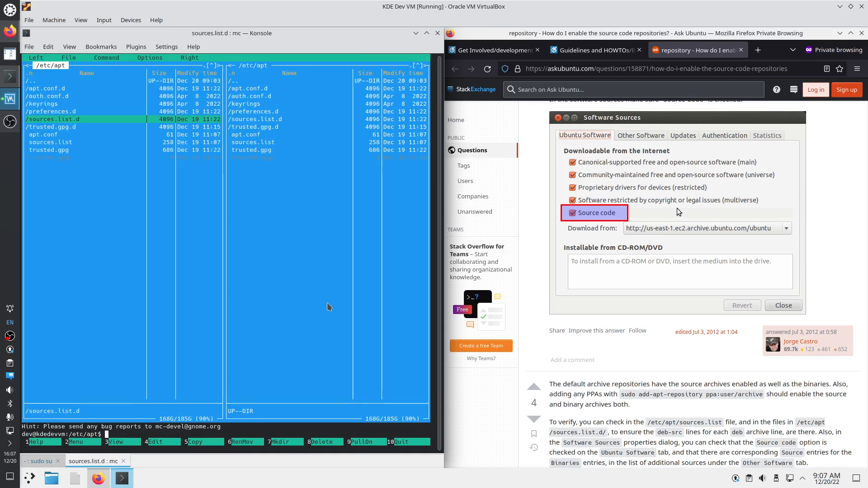
key("Down")
key("Down")
key("Down")
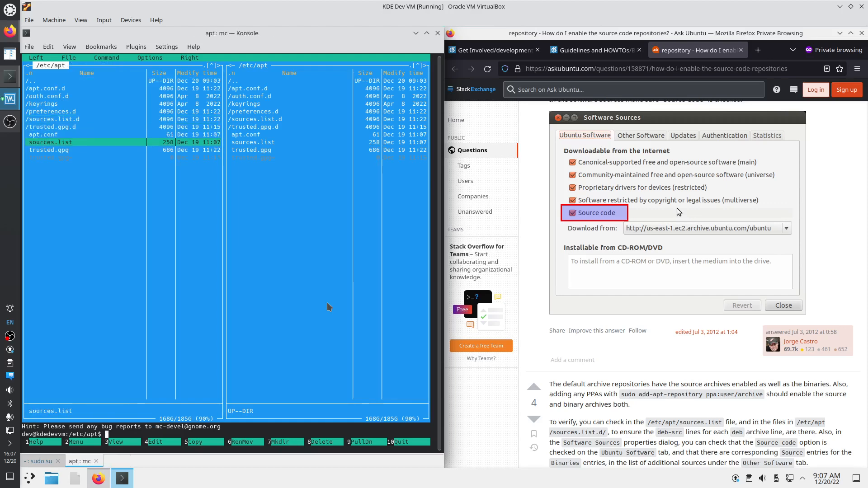
key("F4")
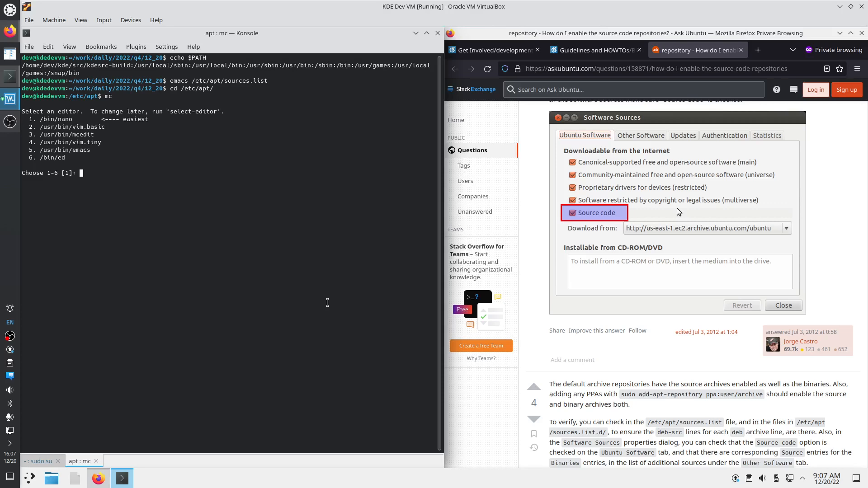
type("5")
key("Return")
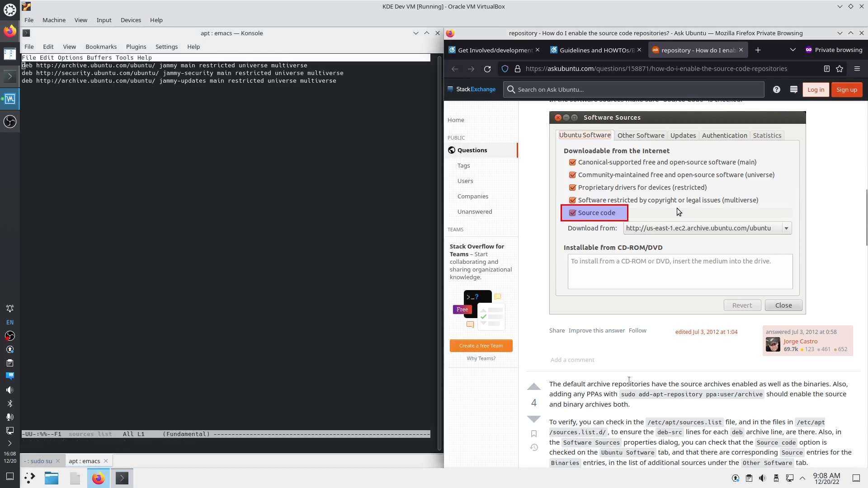
Scroll the Ask Ubuntu answer and highlight its verification tip
scroll(610, 383, "down", 2)
left_click_drag(550, 357, 623, 357)
scroll(610, 357, "down", 10)
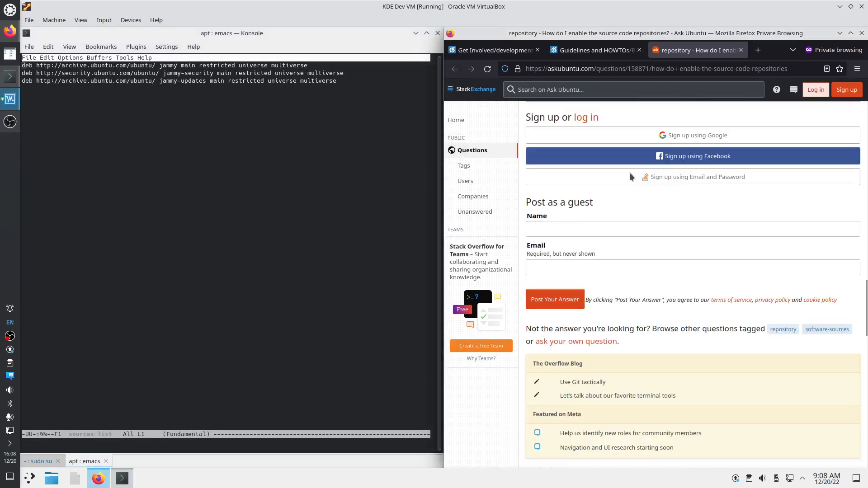
Close the Ask Ubuntu tab and Google 'debian etc apt sources.list deb-src' in a new tab
middle_click(704, 49)
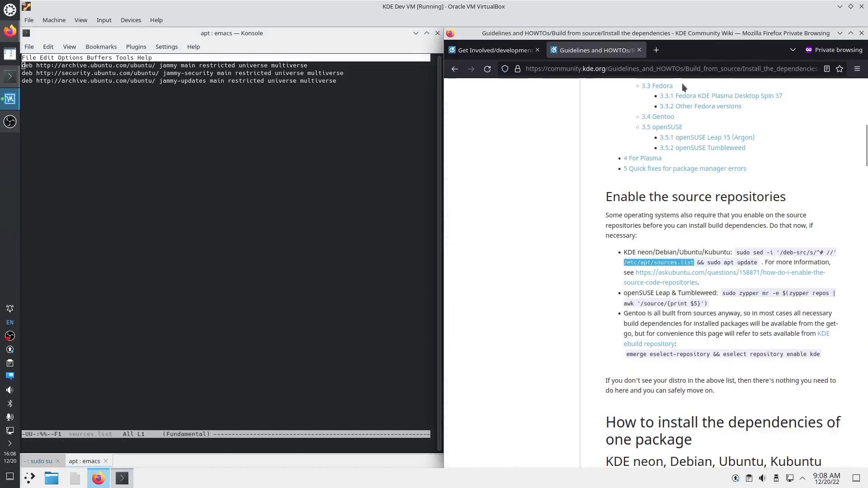
key("ctrl+t")
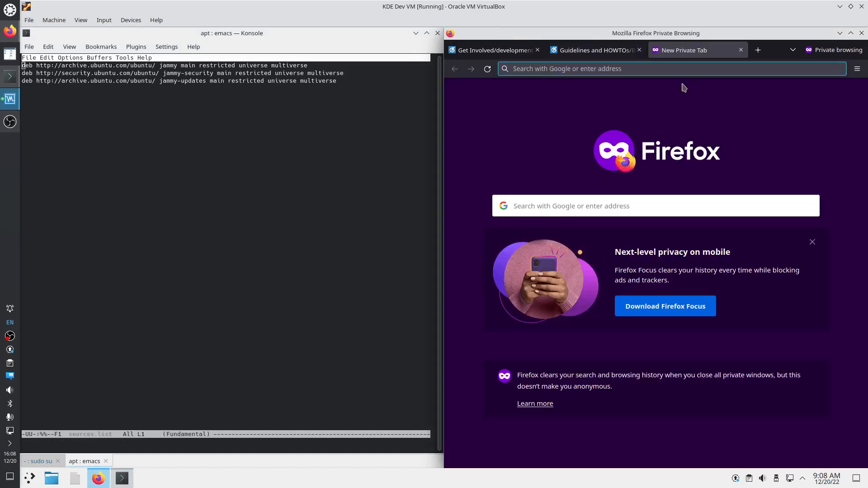
type("ubu")
key("BackSpace")
key("BackSpace")
key("BackSpace")
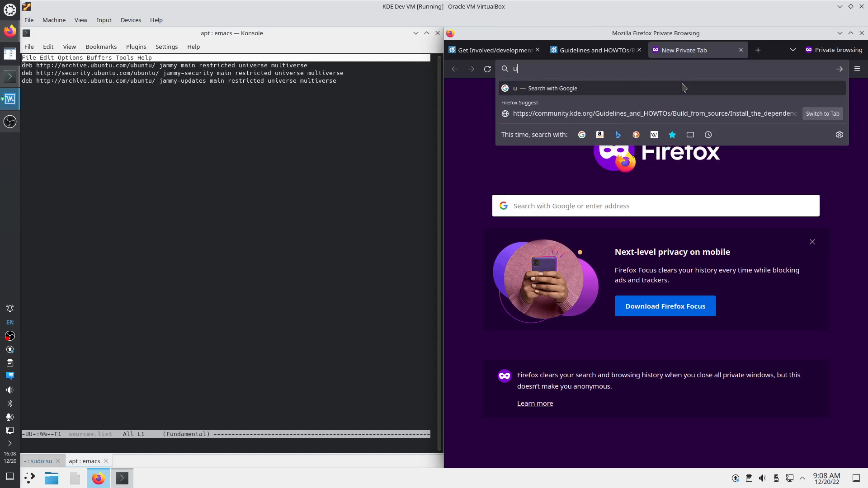
type("debianap")
key("BackSpace")
key("BackSpace")
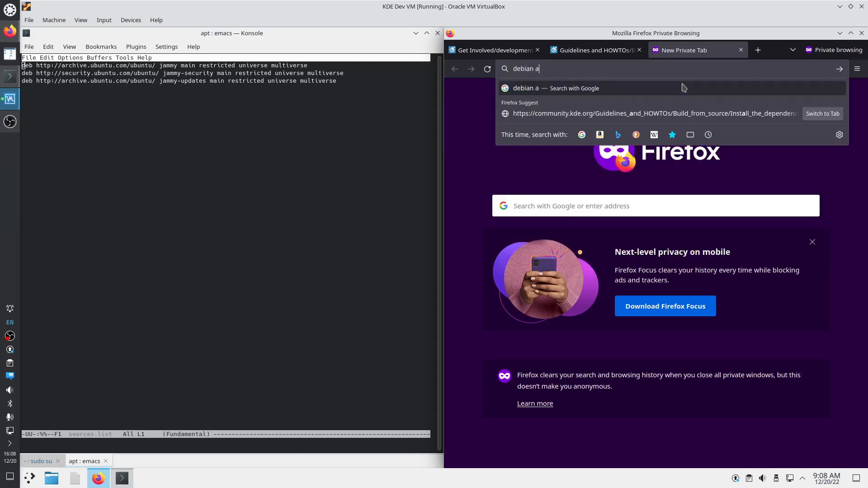
type("etc apt ")
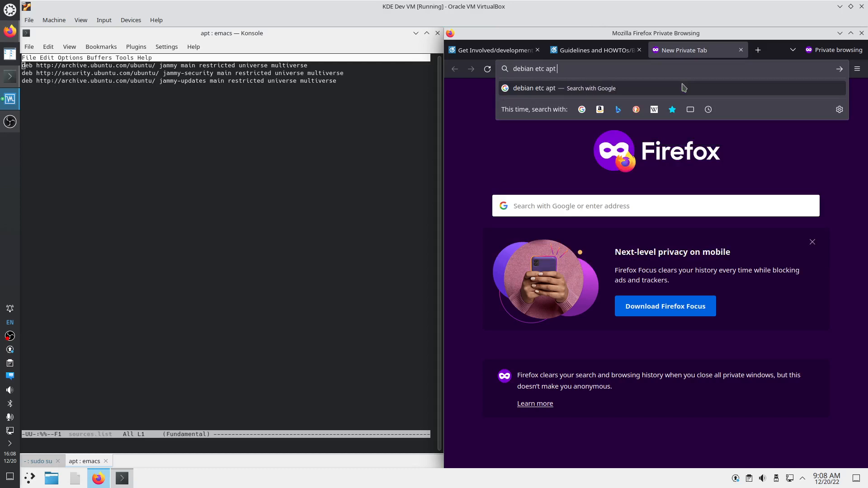
type("sourc3e")
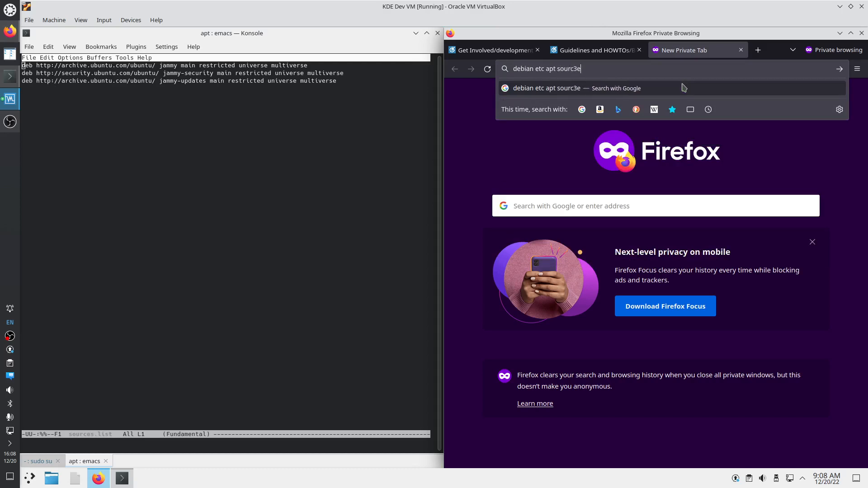
key("BackSpace")
key("BackSpace")
type("es.list deb-s")
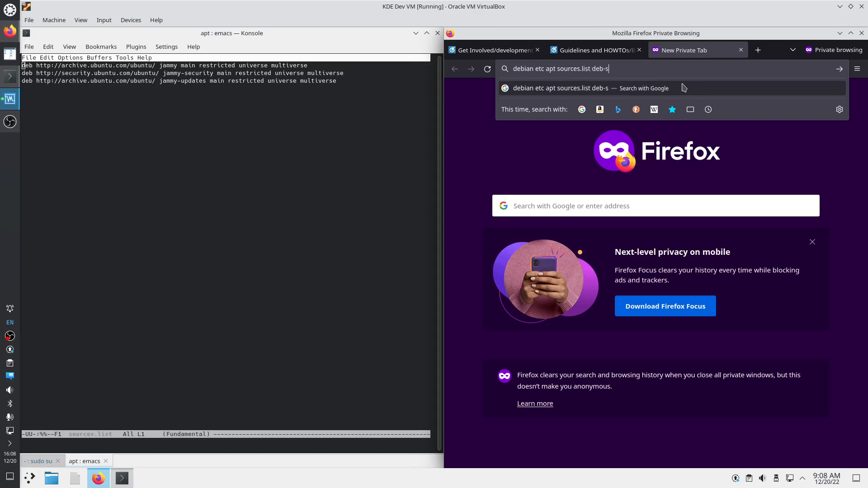
type("rc")
key("Return")
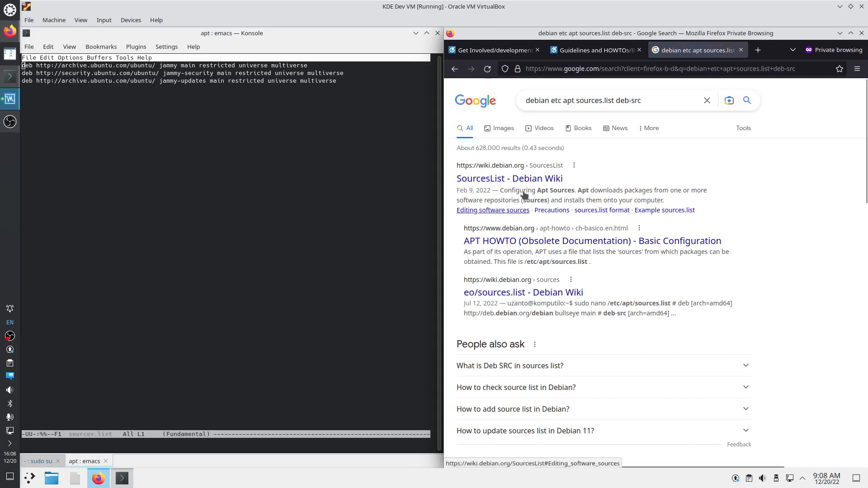
Open five results in new tabs: SourcesList, APT HOWTO, eo/sources.list, deb versus deb-src, and the per-release article
right_click(520, 180)
left_click(537, 189)
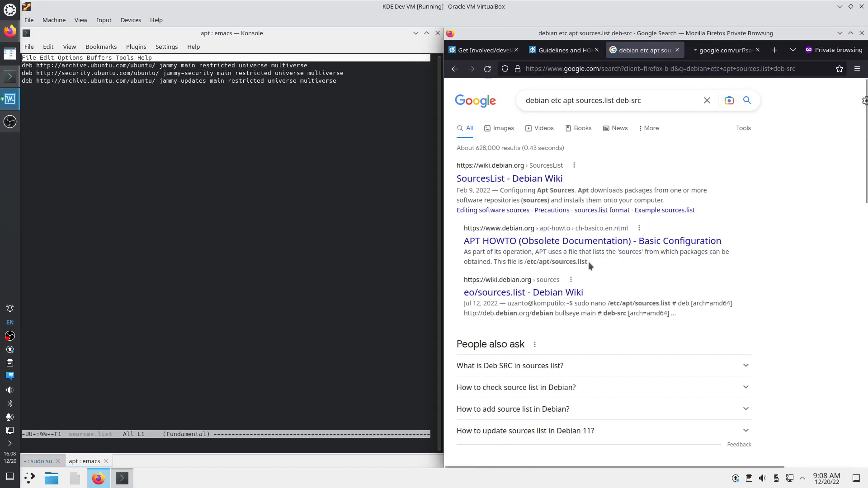
right_click(549, 241)
left_click(560, 248)
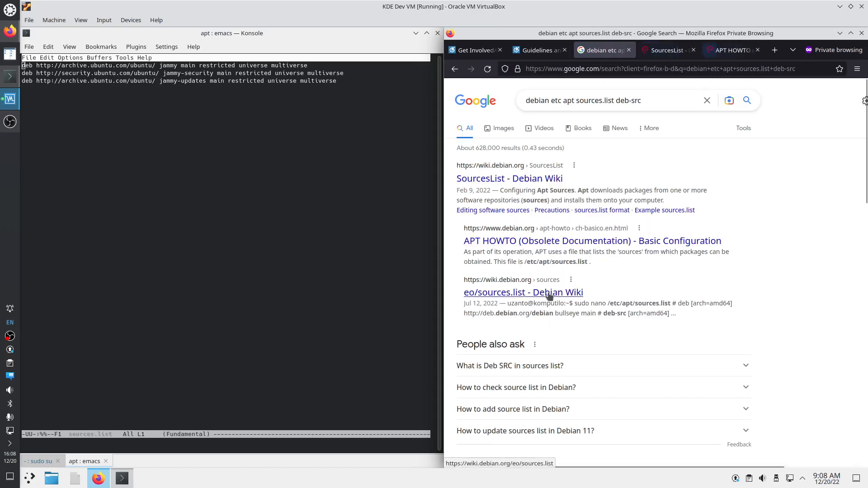
right_click(549, 293)
left_click(562, 300)
scroll(595, 310, "down", 4)
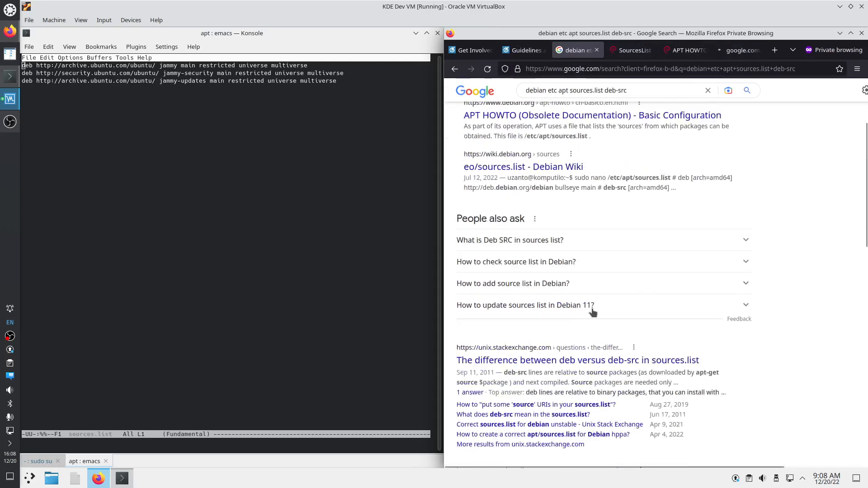
right_click(582, 300)
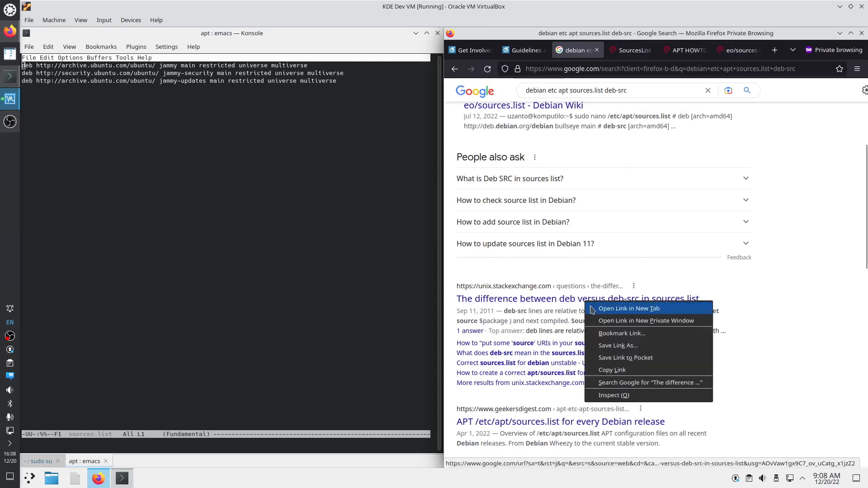
left_click(594, 306)
right_click(609, 423)
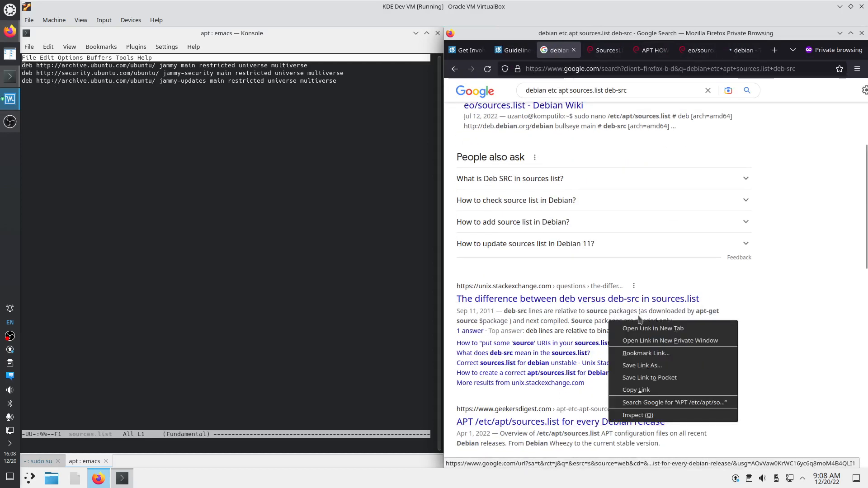
left_click(640, 335)
Read the Geeker's Digest article's Debian 11 (Bullseye) sources lines
left_click(745, 49)
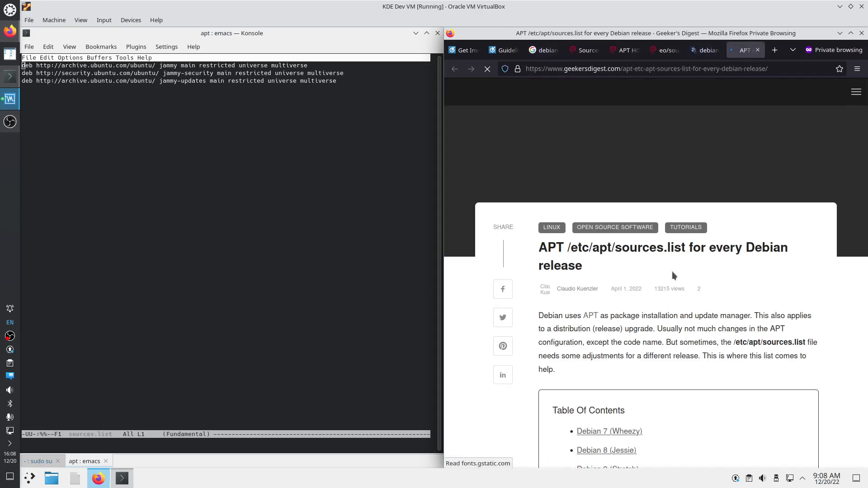
scroll(671, 278, "down", 3)
left_click(632, 318)
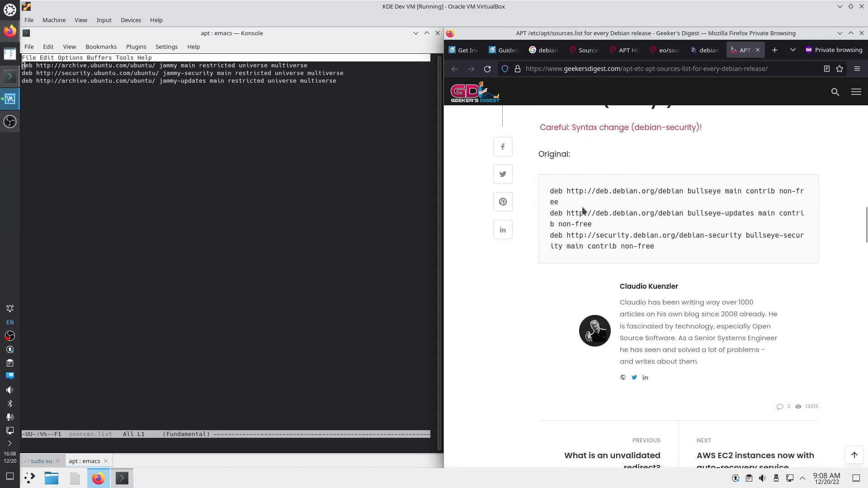
scroll(606, 262, "down", 2)
scroll(606, 262, "up", 6)
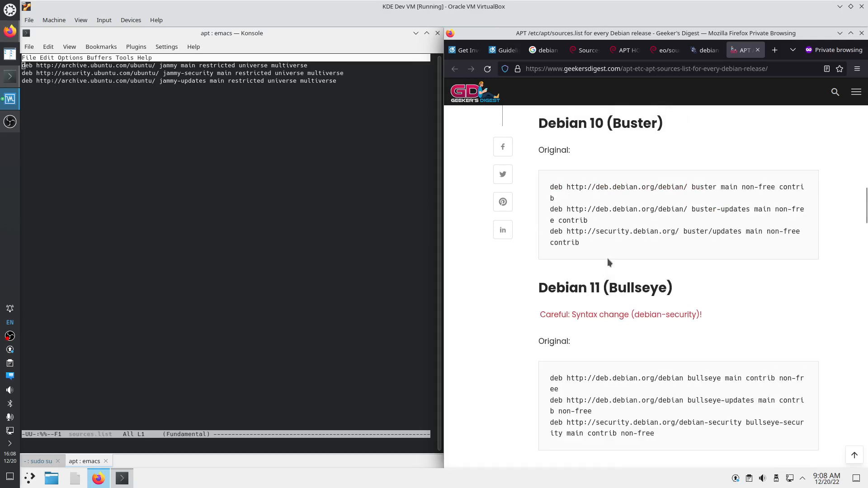
left_click(705, 50)
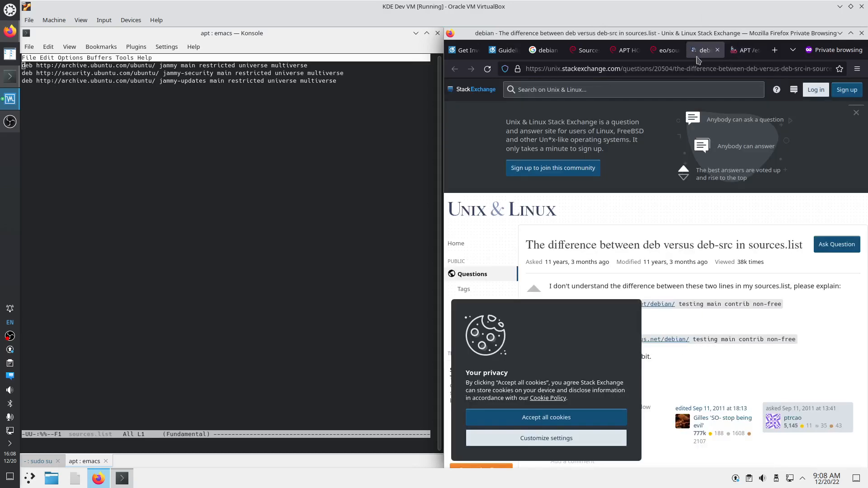
Accept the Stack Exchange cookies and scroll through the deb versus deb-src answers
left_click(565, 421)
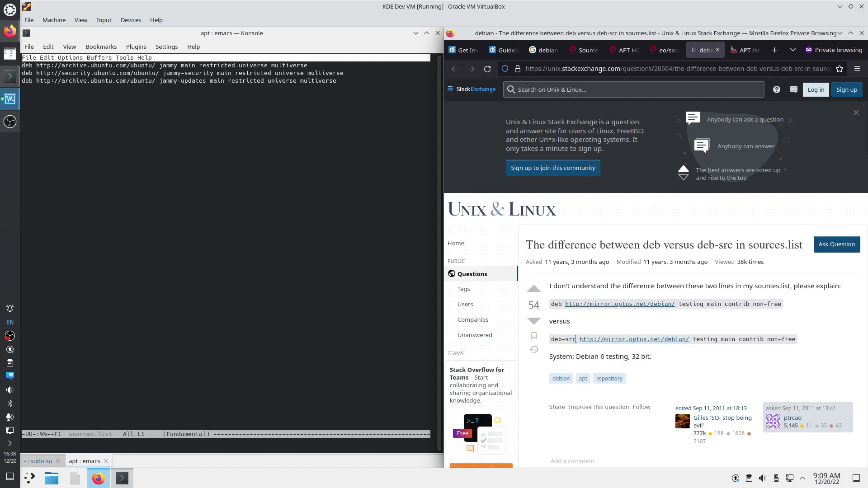
scroll(621, 350, "down", 5)
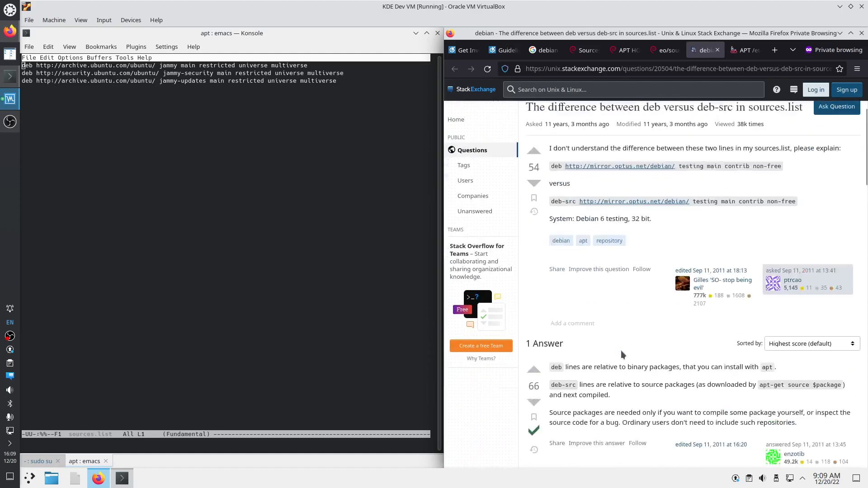
scroll(619, 362, "down", 2)
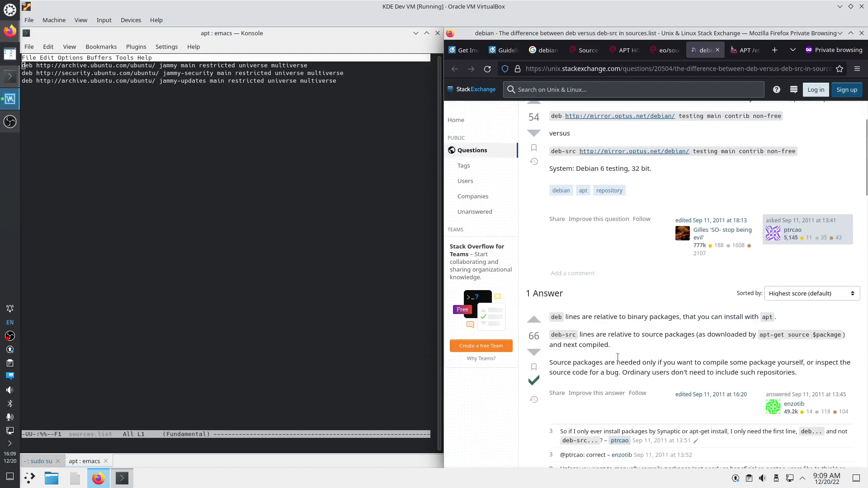
scroll(619, 361, "up", 8)
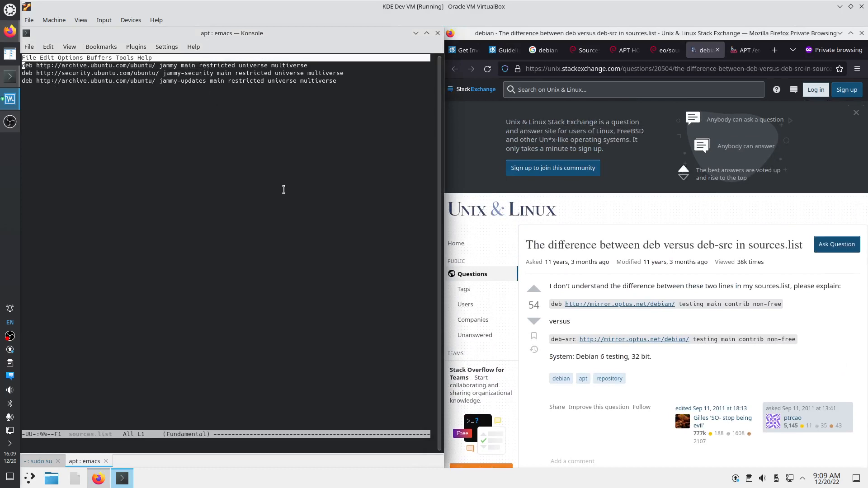
Quit emacs and Midnight Commander, then enter 'emacs /etc/apt/sou' in the root shell tab
key("ctrl+x")
key("ctrl+c")
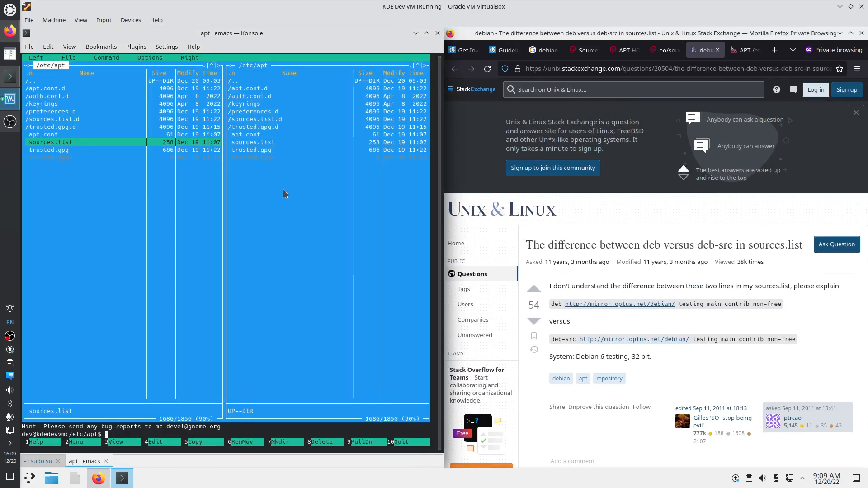
key("F10")
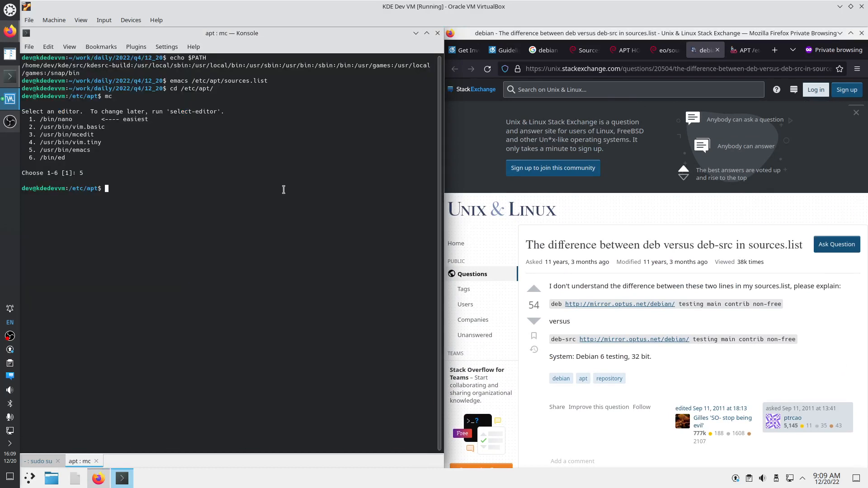
left_click(39, 461)
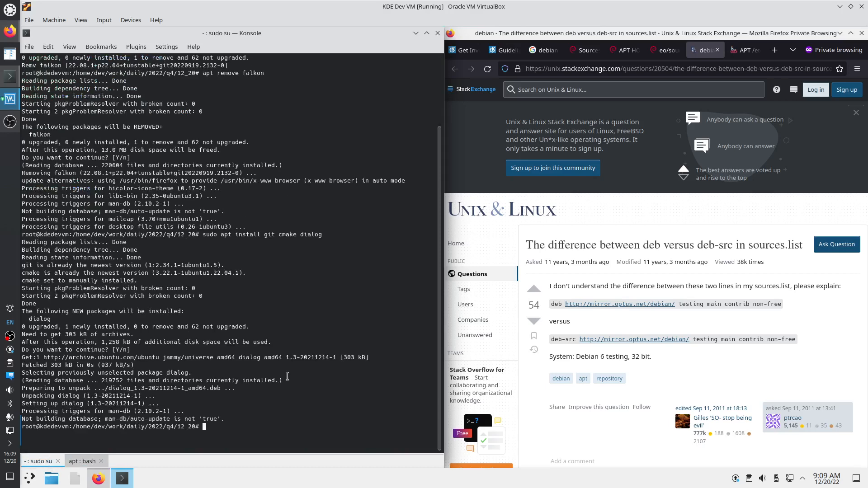
type("emacs /etc/apt/sou")
Open /etc/apt/sources.list in emacs and duplicate the first jammy main deb line
key("Tab")
key("Return")
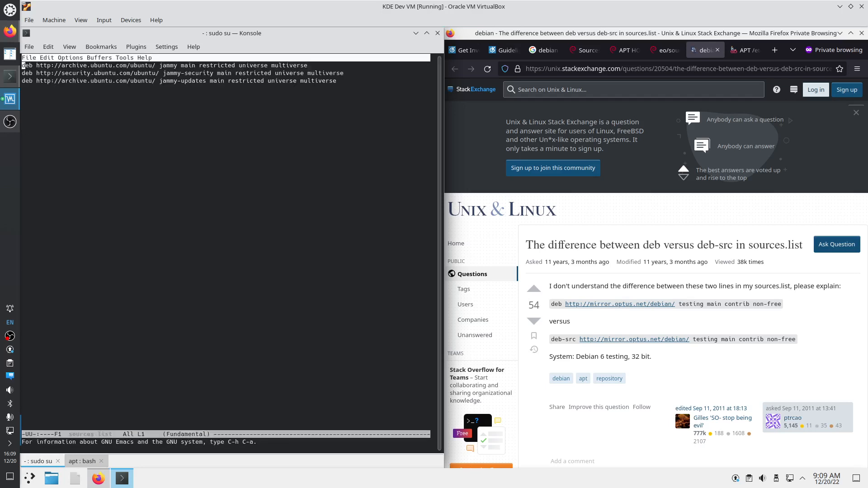
key("ctrl+k")
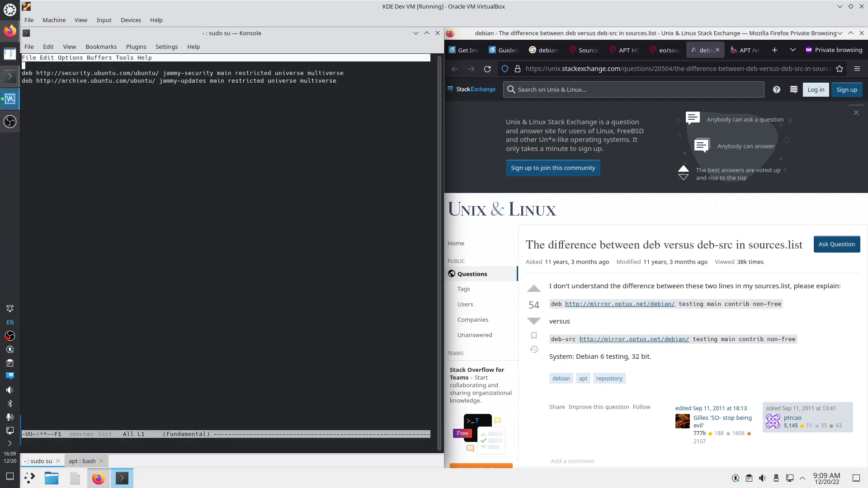
key("ctrl+y")
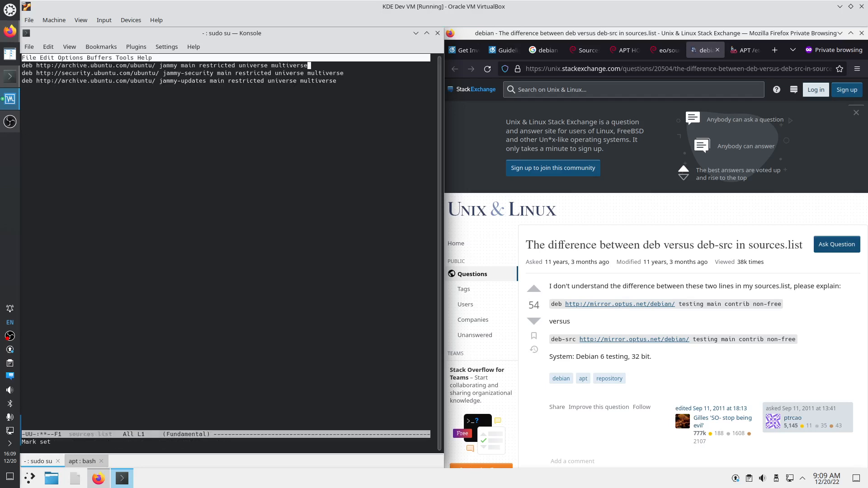
key("Return")
key("ctrl+y")
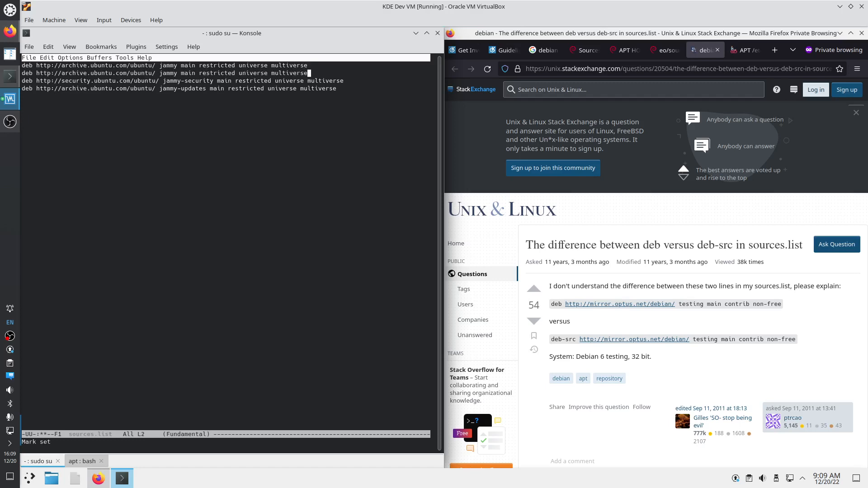
key("Return")
Duplicate the jammy-security and jammy-updates deb lines and save the file
key("ctrl+k")
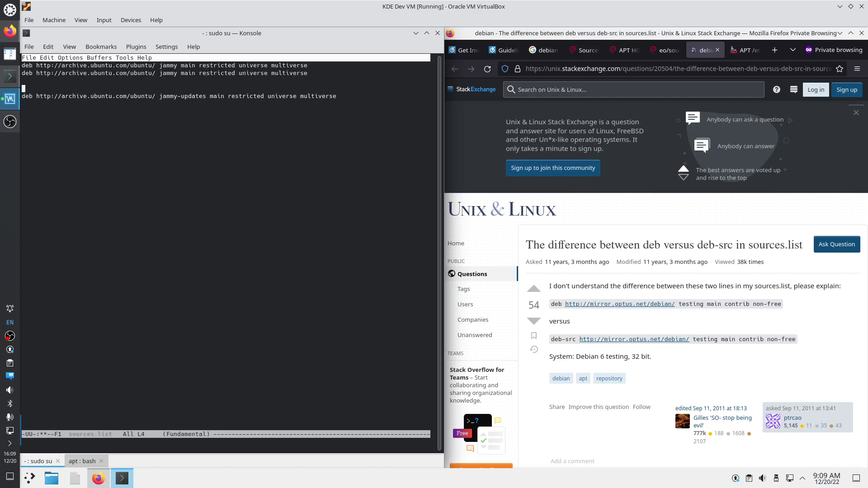
key("ctrl+y")
key("Return")
key("ctrl+y")
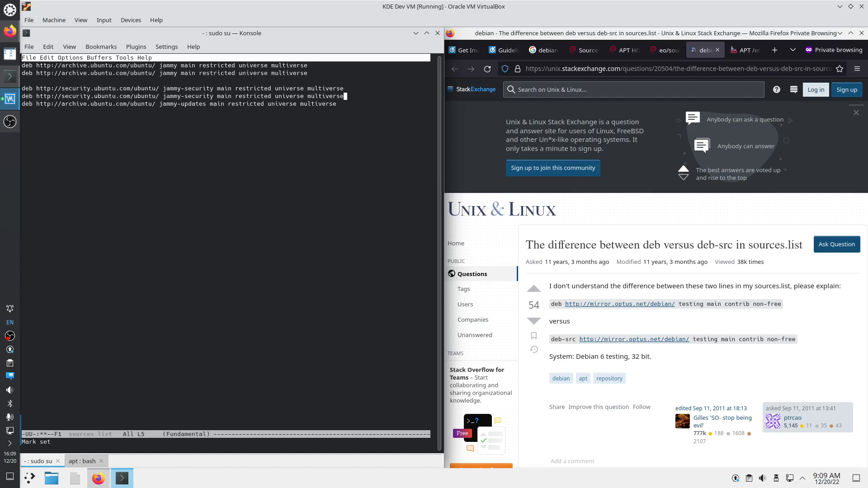
key("Return")
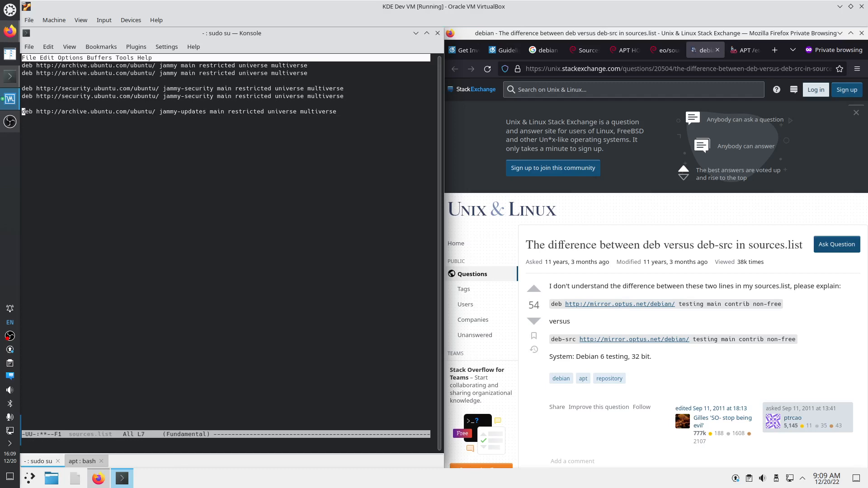
key("ctrl+k")
key("ctrl+y")
key("Return")
key("ctrl+y")
key("Down")
key("Down")
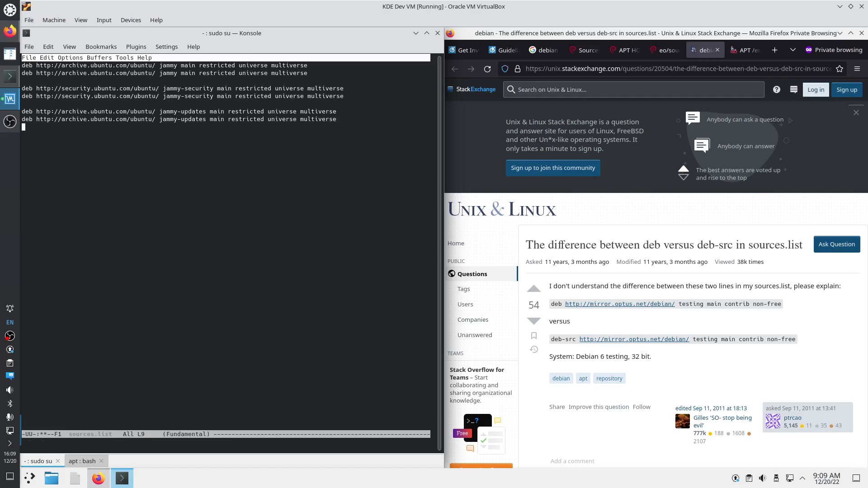
key("ctrl+x")
key("ctrl+s")
Change each of the three duplicated lines from deb to deb-src
key("Up")
key("Up")
type("-src")
key("Down")
key("Down")
key("Down")
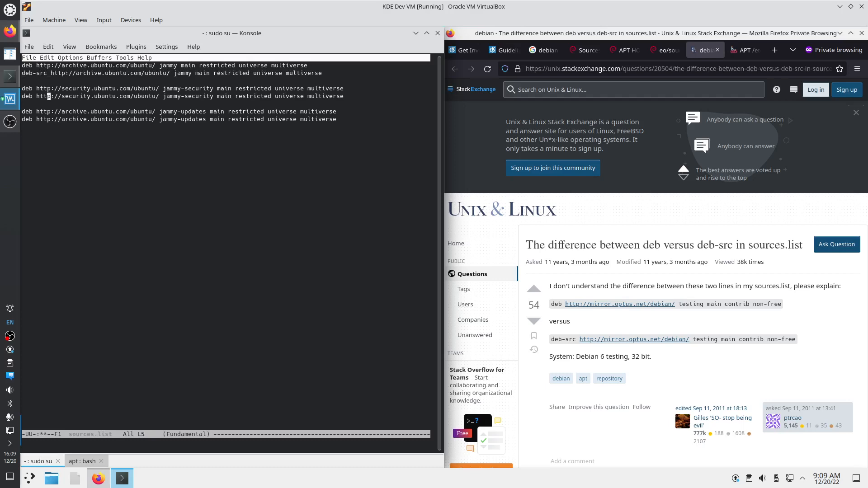
key("Left")
key("Left")
key("Left")
type("-src")
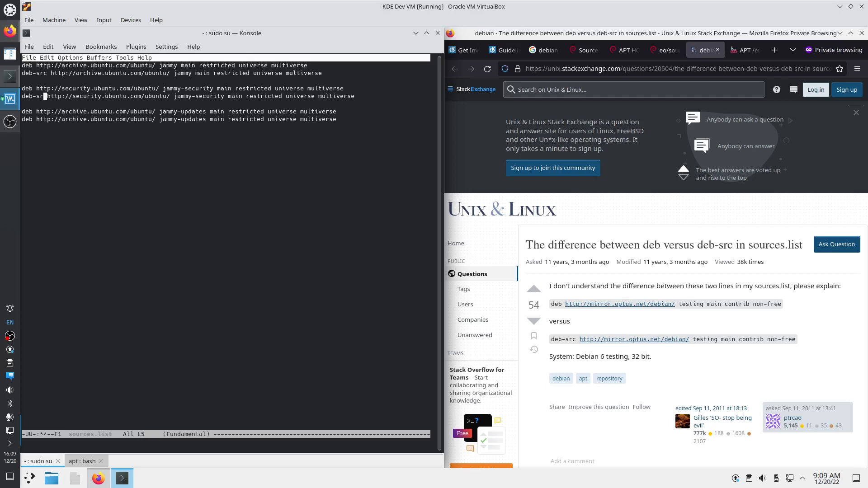
key("Down")
key("Down")
key("Down")
key("Left")
key("Left")
key("Left")
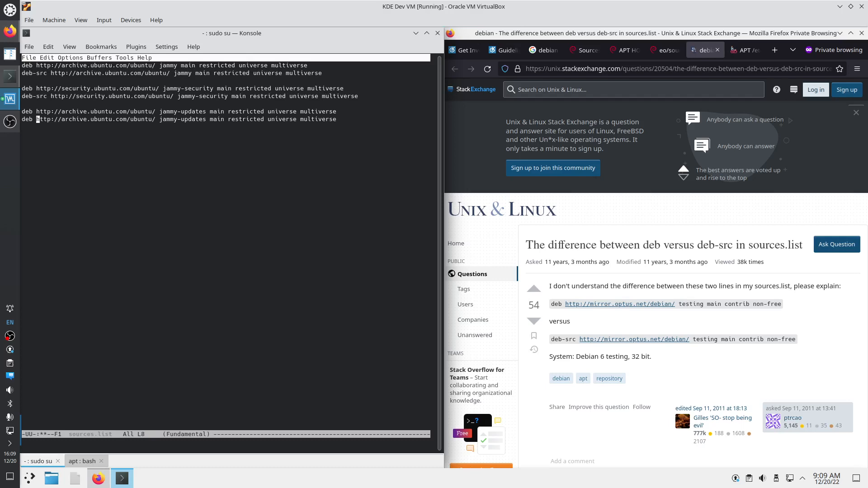
type("-src")
key("Down")
key("Down")
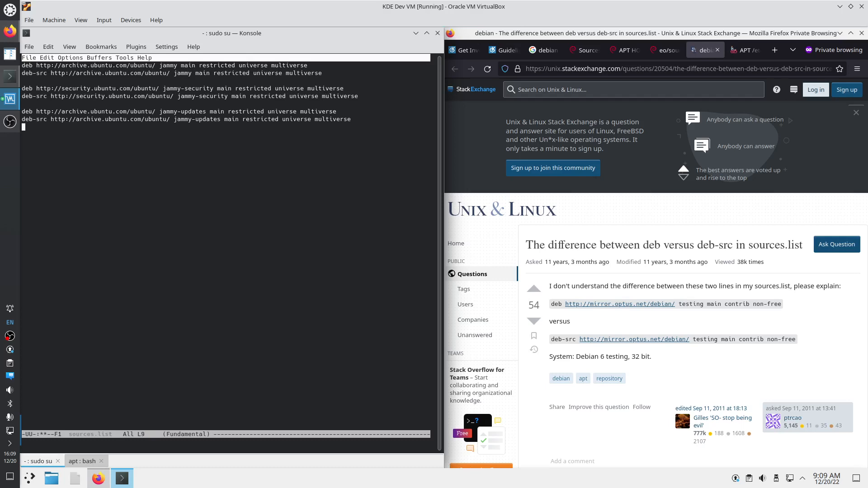
Save sources.list and exit emacs to the root shell
key("ctrl+x")
key("ctrl+s")
key("ctrl+x")
key("ctrl+c")
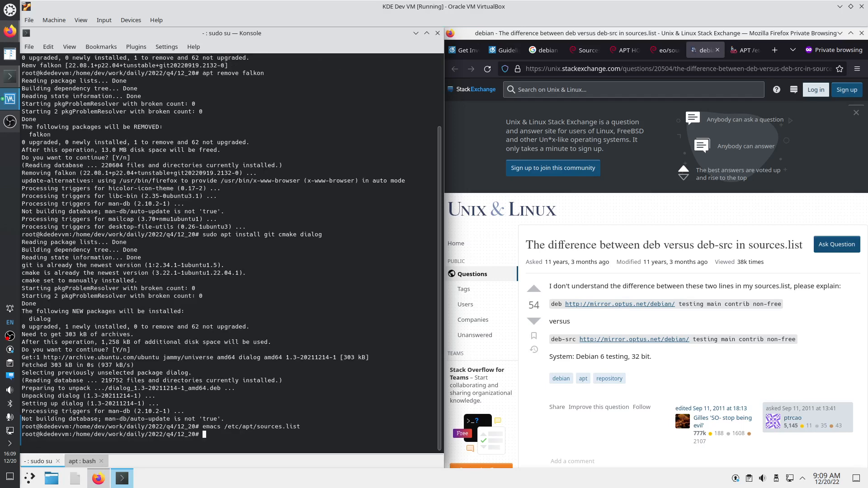
Run apt update as root to fetch the new jammy Sources indexes
type("apt update")
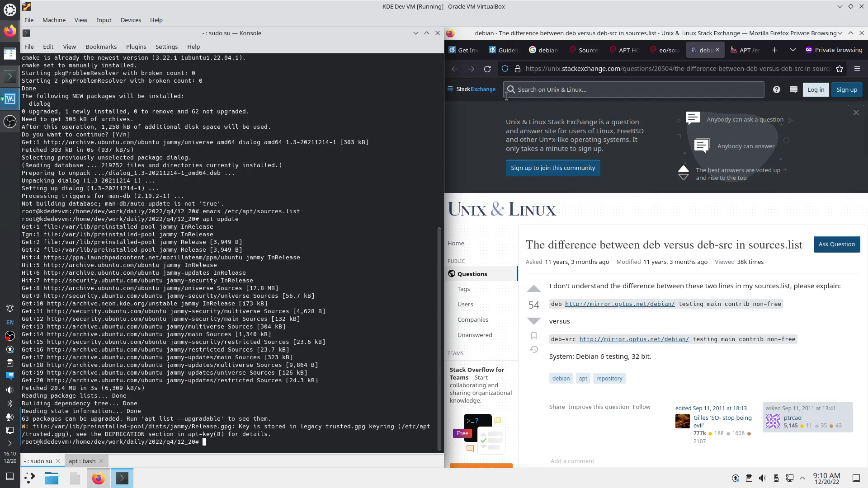
left_click(504, 50)
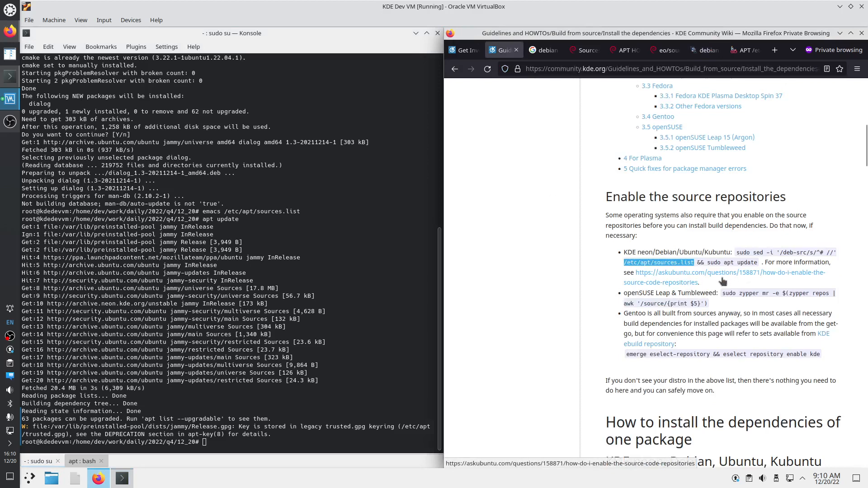
Copy the KDE neon/Ubuntu apt build-dep command from the wiki's KDE Frameworks 5 section
left_click_drag(709, 284, 642, 253)
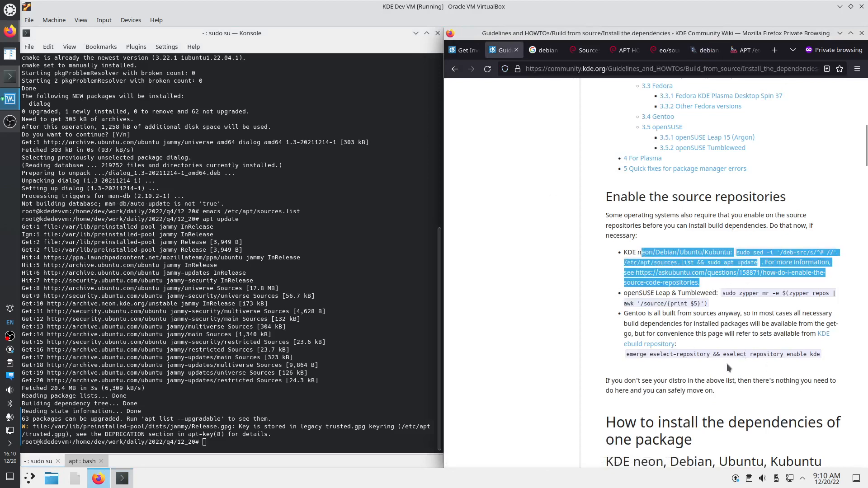
scroll(726, 364, "down", 10)
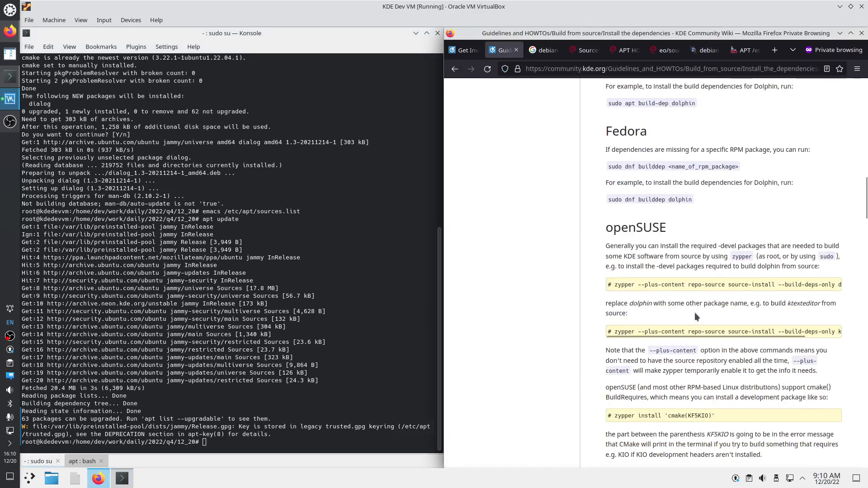
scroll(694, 313, "down", 5)
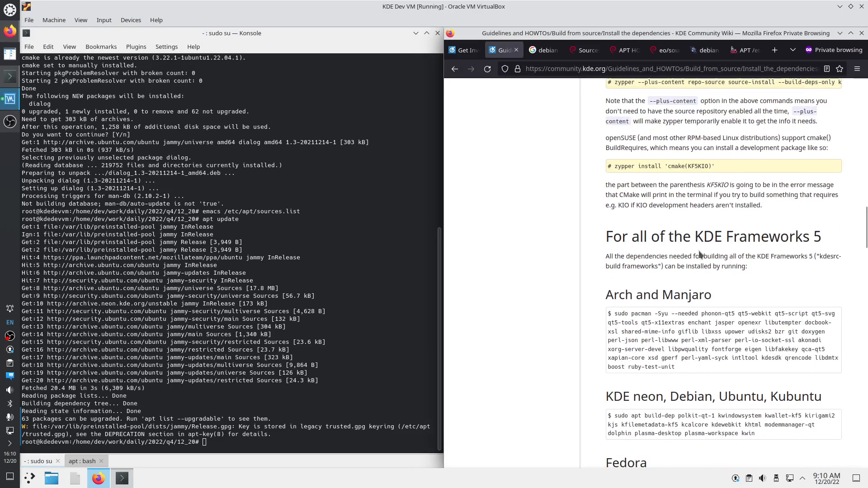
left_click_drag(608, 237, 821, 242)
scroll(718, 312, "down", 1)
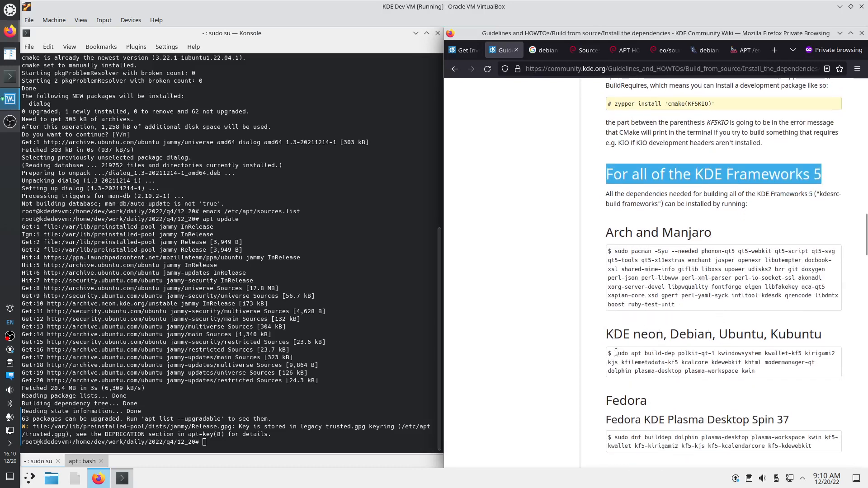
left_click_drag(615, 353, 782, 373)
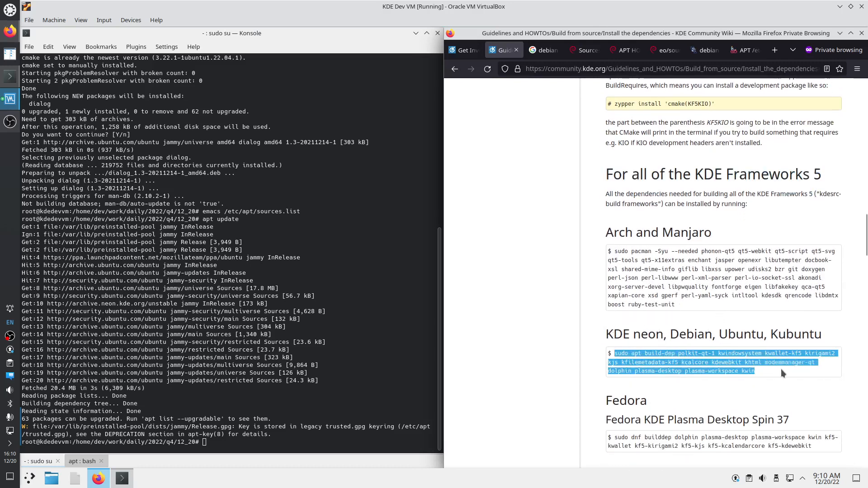
right_click(714, 362)
left_click(732, 369)
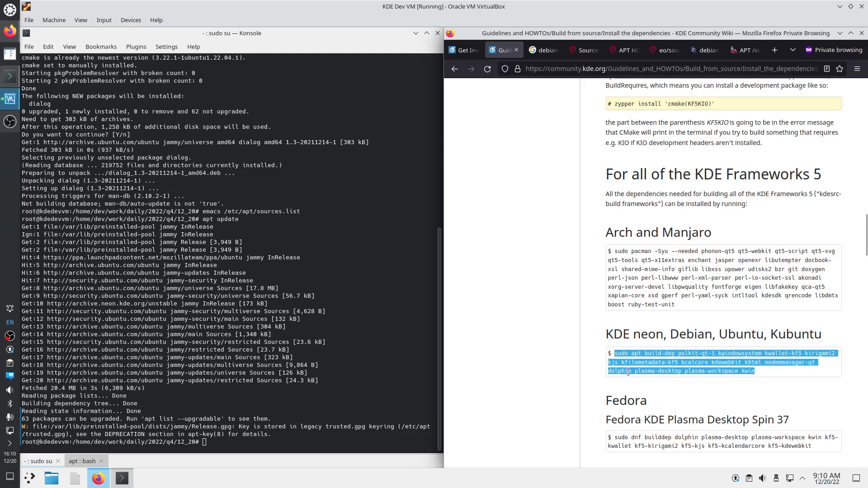
left_click(219, 443)
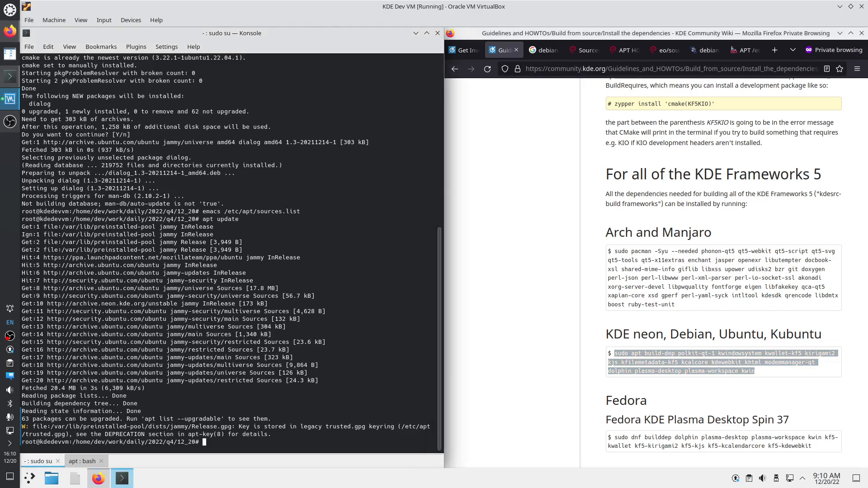
Paste and run the apt build-dep command as root, confirming the package installation
key("ctrl+shift+v")
key("Return")
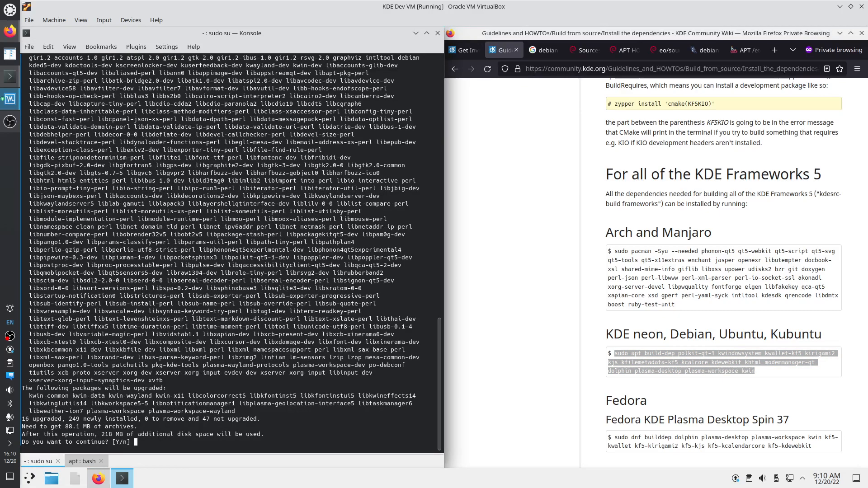
key("Return")
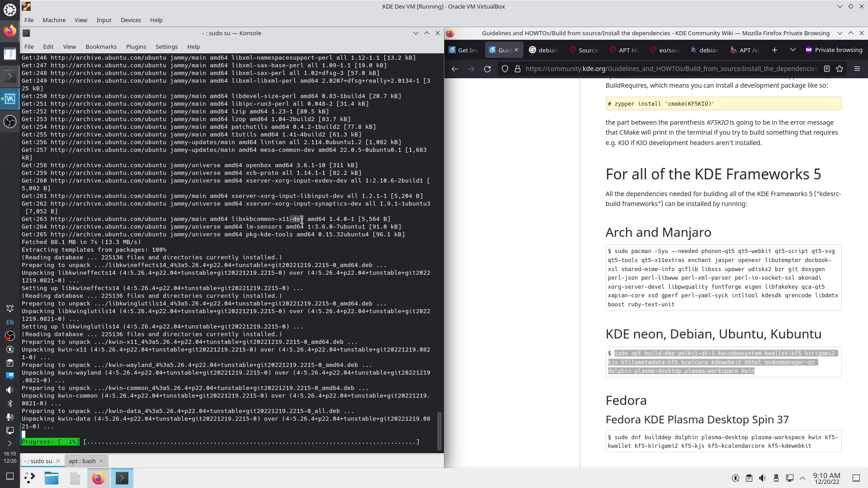
left_click_drag(347, 205, 347, 181)
left_click_drag(301, 149, 315, 149)
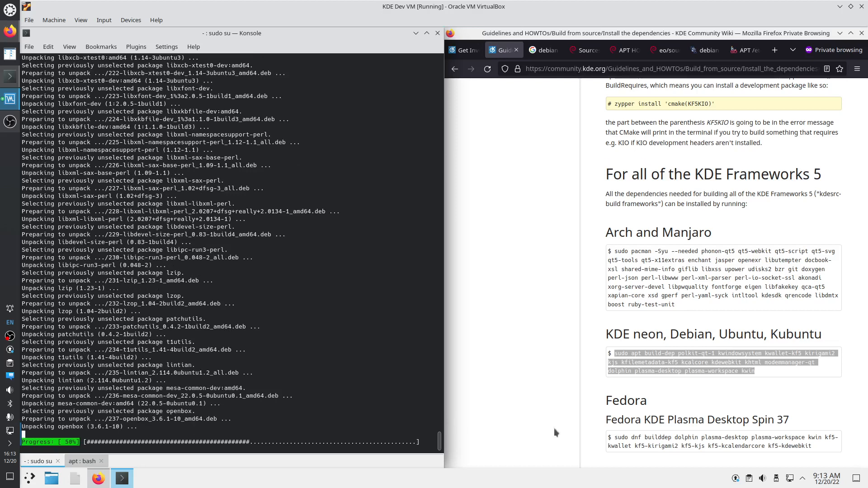
Reselect the KDE Frameworks 5 build-dep command and scroll further down the wiki page
left_click(620, 357)
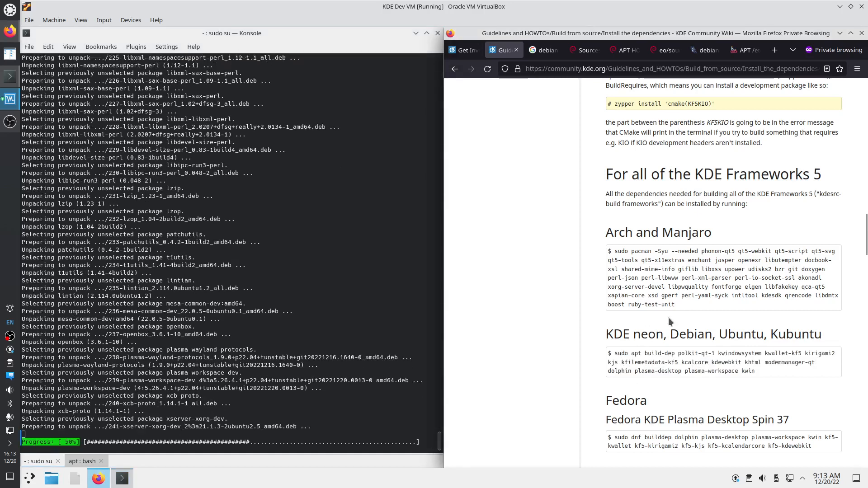
left_click_drag(618, 354, 755, 375)
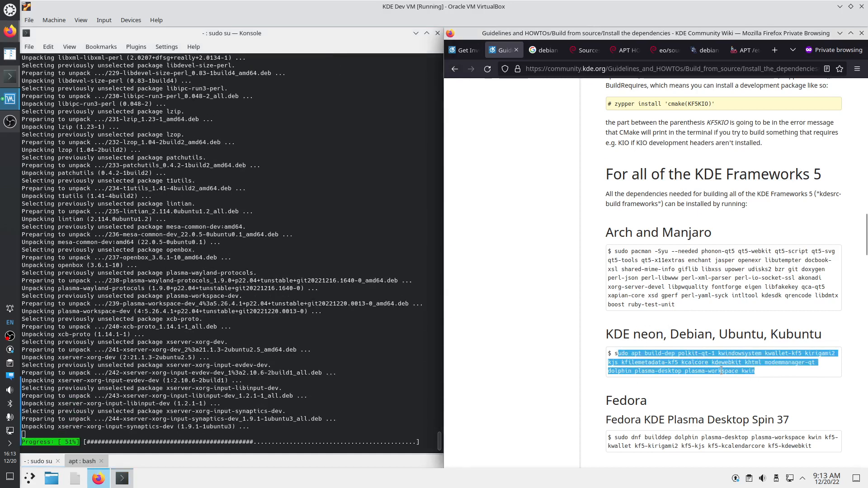
left_click_drag(673, 174, 821, 174)
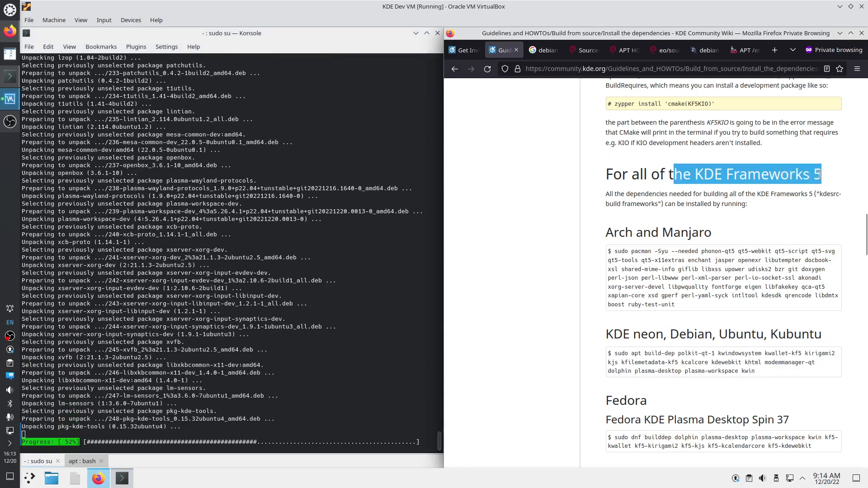
scroll(737, 315, "down", 3)
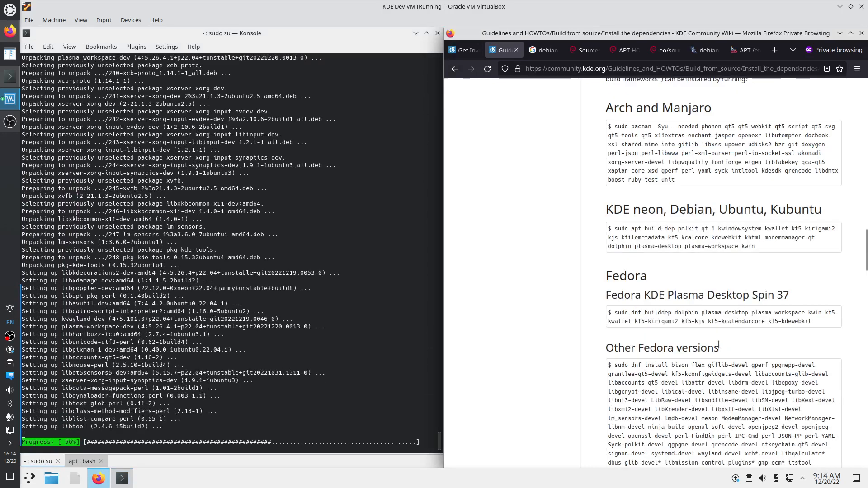
scroll(737, 315, "down", 7)
scroll(680, 367, "down", 4)
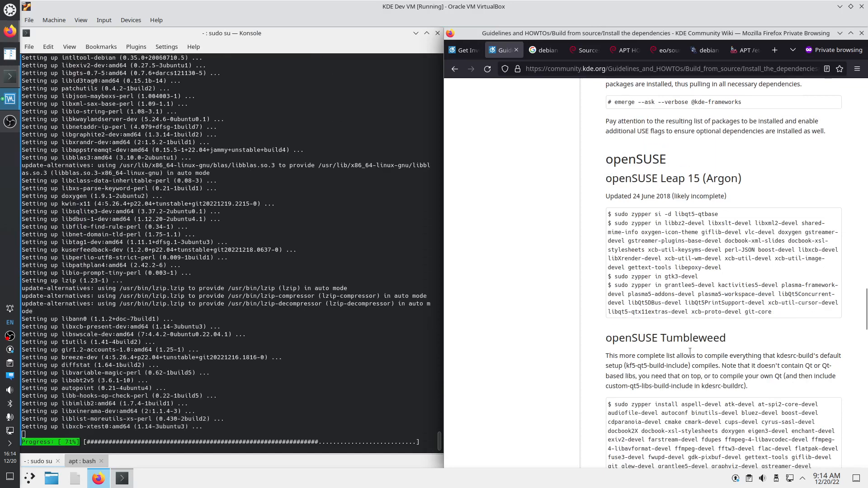
scroll(681, 366, "down", 12)
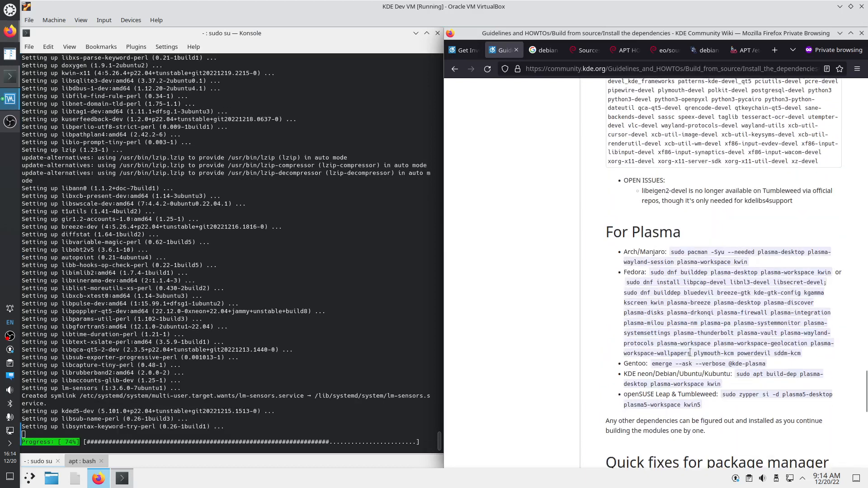
Select the For Plasma build-dep command, scroll to the footer, then return to the page top
left_click_drag(612, 231, 673, 232)
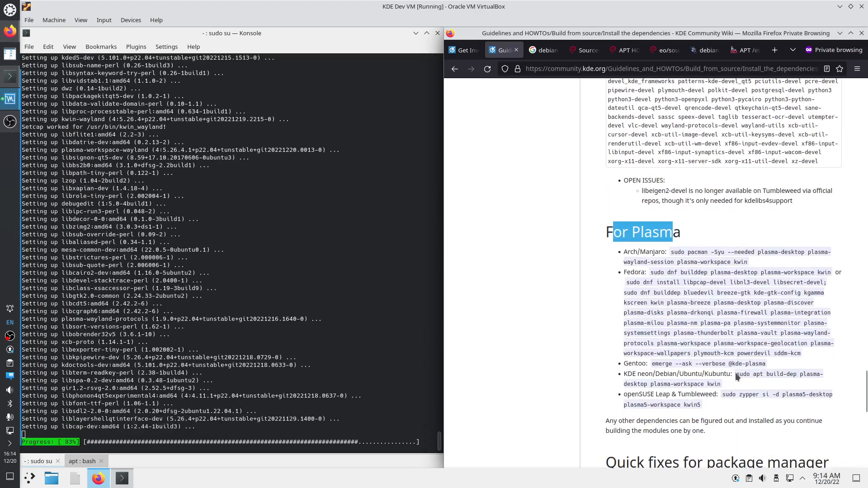
left_click_drag(736, 374, 737, 381)
scroll(726, 406, "down", 5)
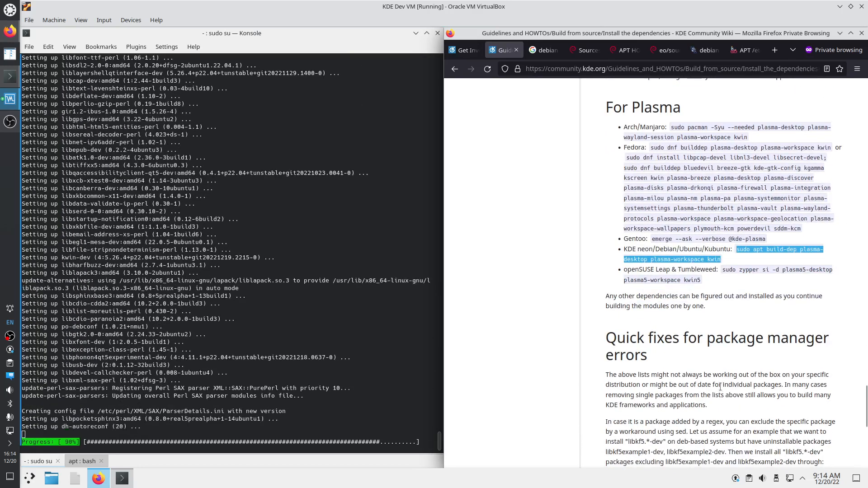
scroll(723, 398, "down", 2)
scroll(719, 387, "down", 3)
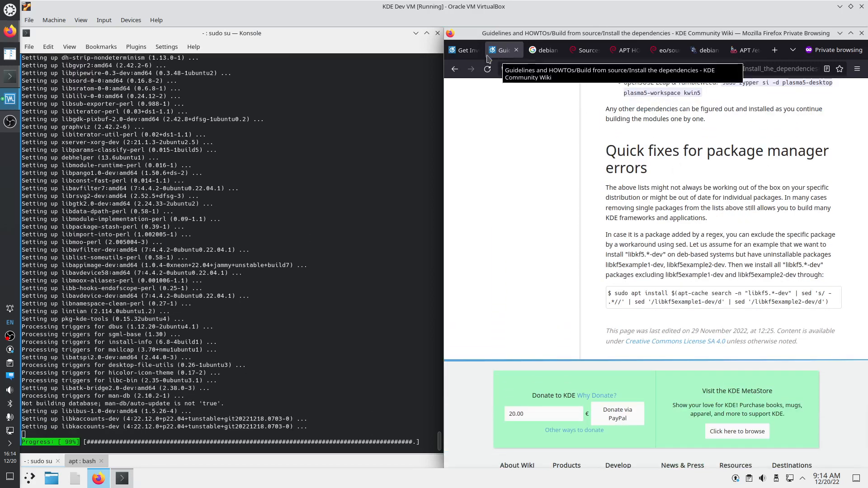
left_click(455, 68)
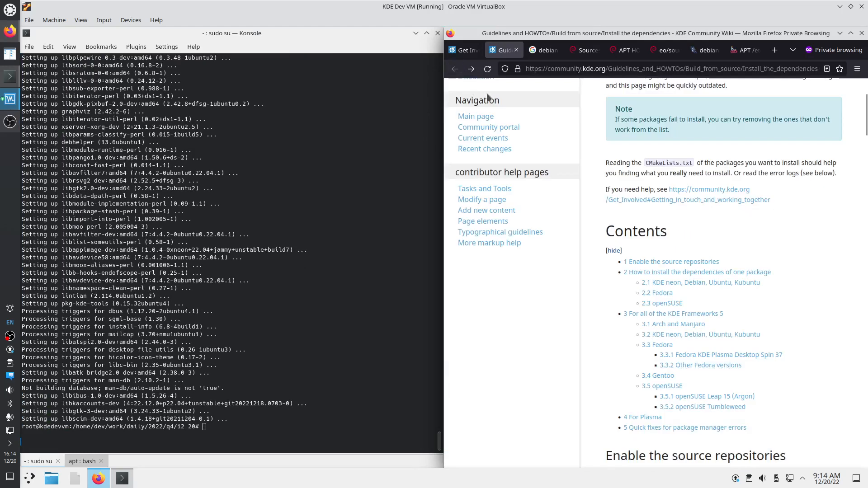
Close the dependencies tab and scroll the Get Involved/development page to its Applications section
middle_click(504, 51)
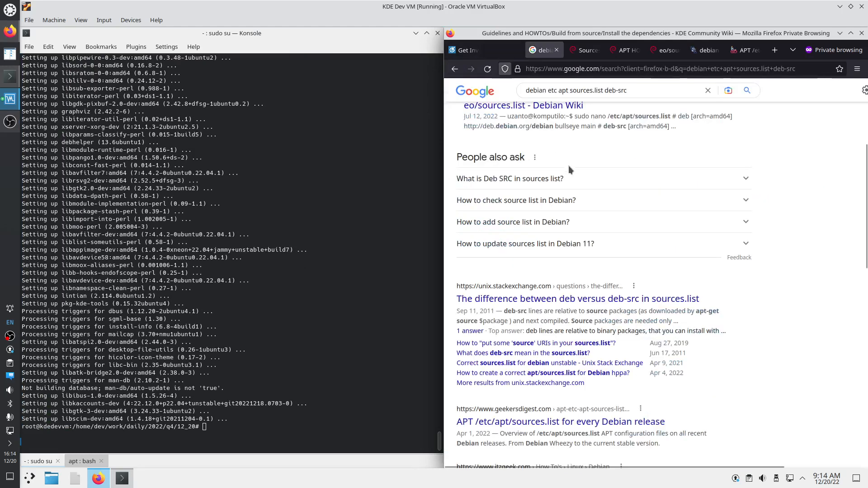
left_click(471, 50)
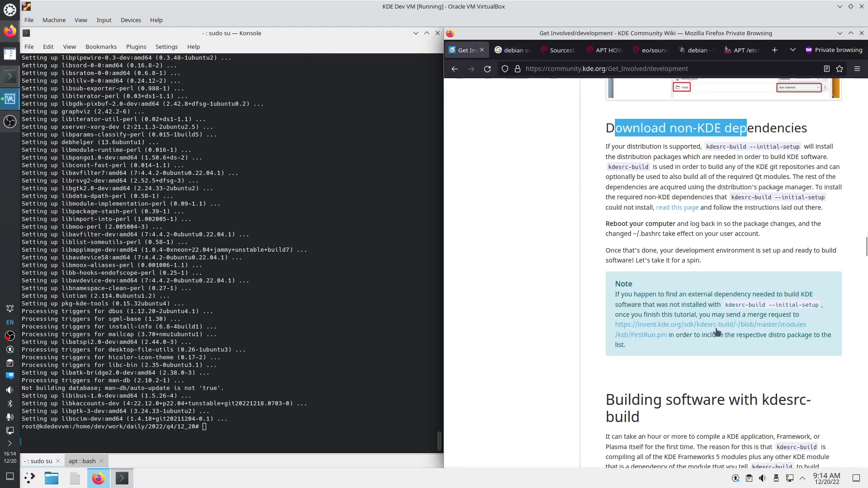
scroll(677, 330, "down", 5)
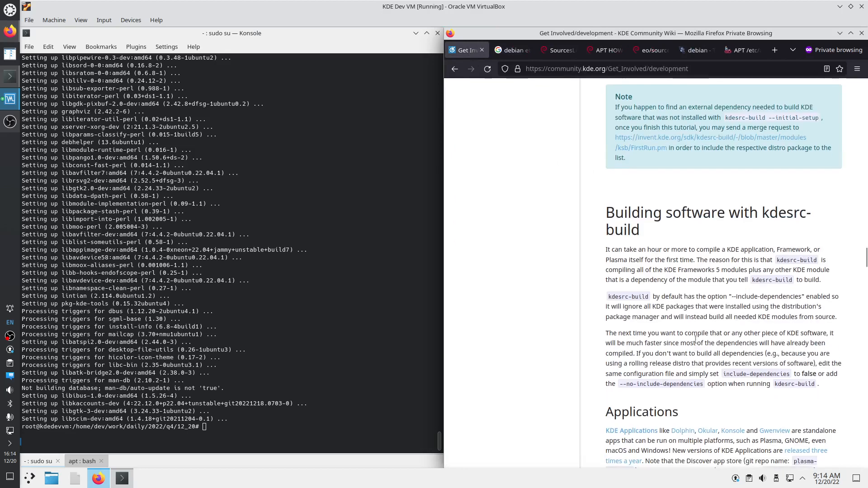
scroll(692, 343, "down", 3)
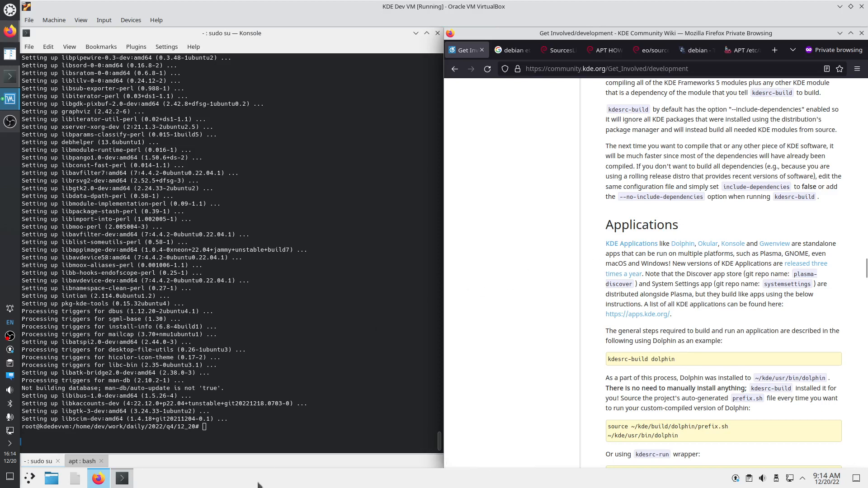
Run 'apt install krusader' in the root terminal
left_click(210, 428)
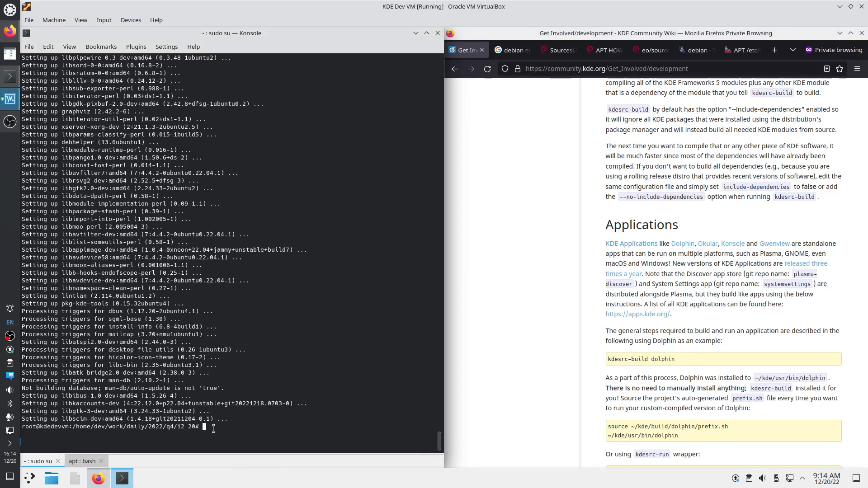
type("apt install krusader")
key("Return")
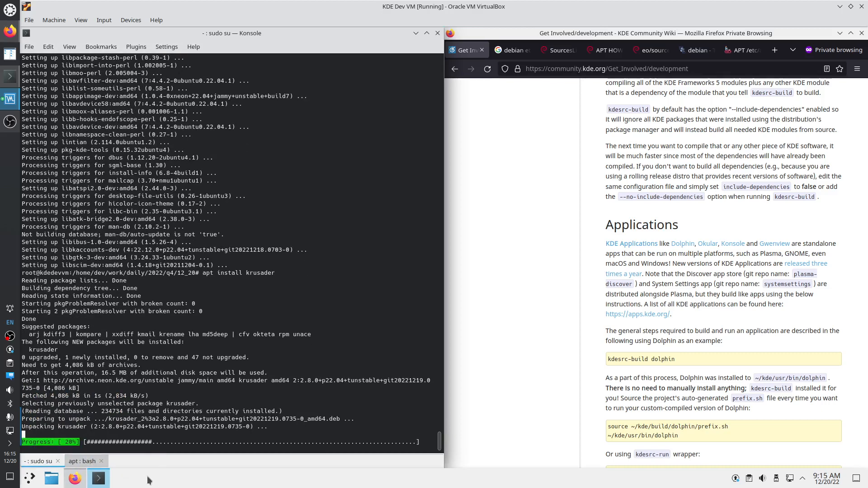
Pin Firefox to the taskbar ahead of the file manager and unpin the file manager
right_click(75, 479)
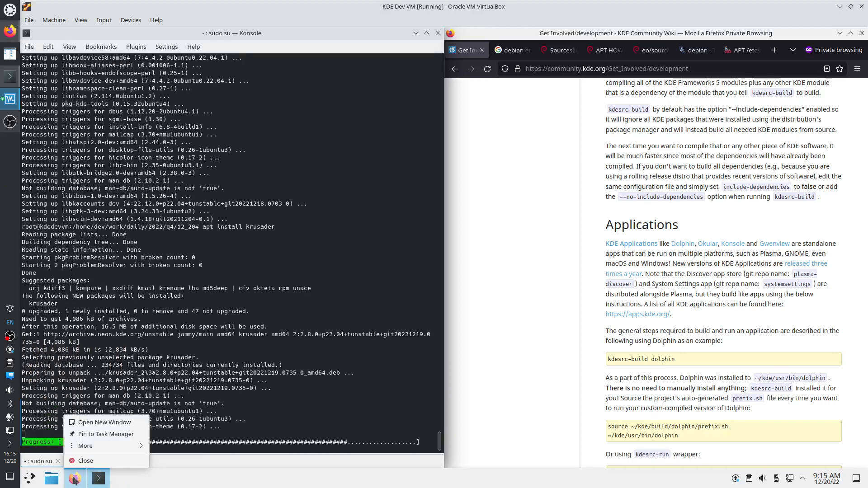
left_click(98, 434)
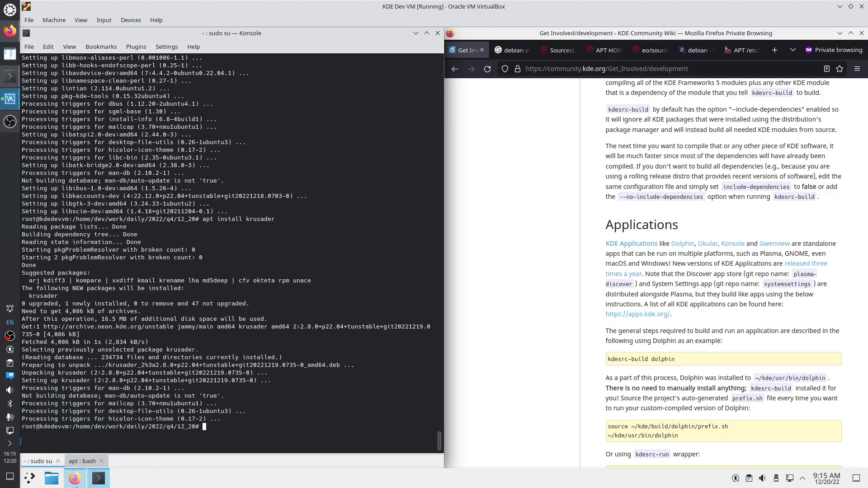
left_click_drag(76, 487, 51, 479)
right_click(80, 472)
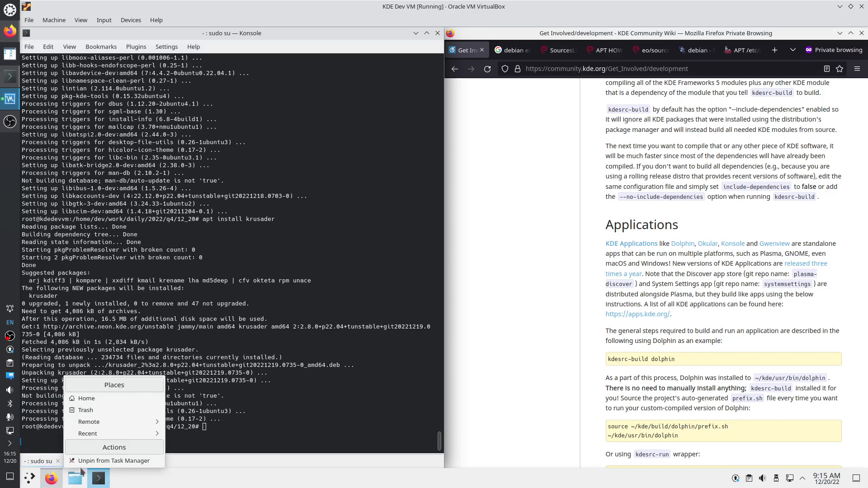
left_click(87, 461)
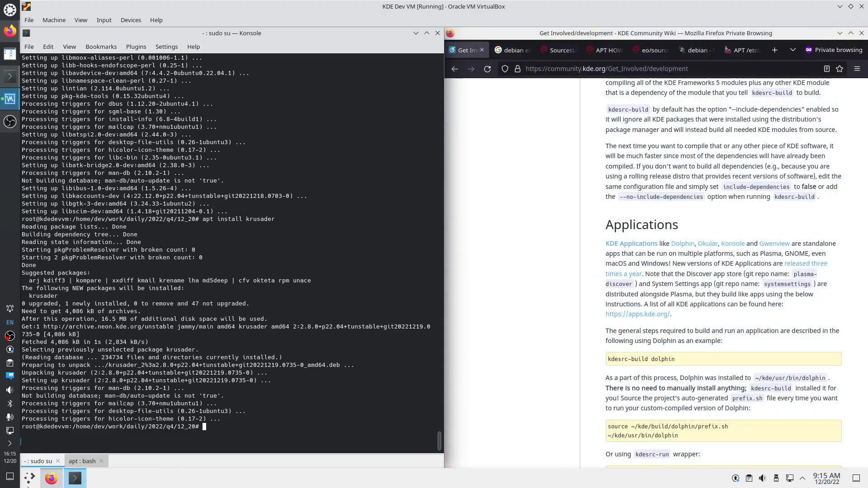
Launch Krusader from the launcher search and accept the welcome, tools and packers dialogs
left_click(26, 483)
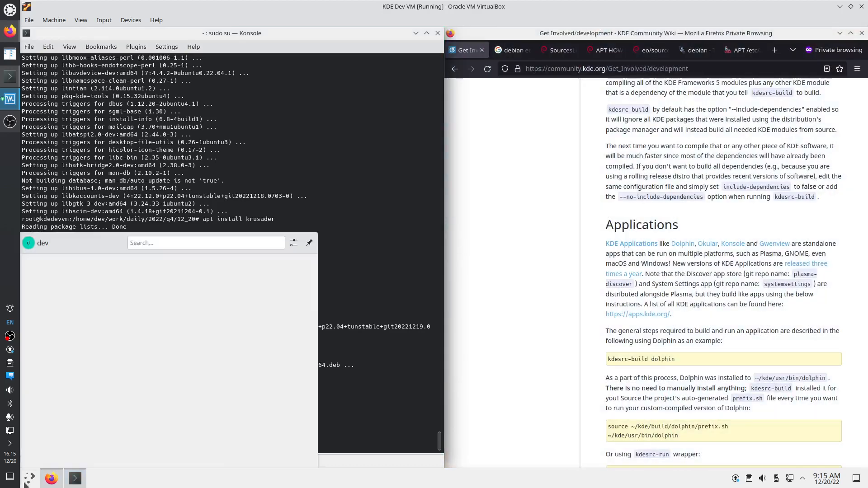
type("kru")
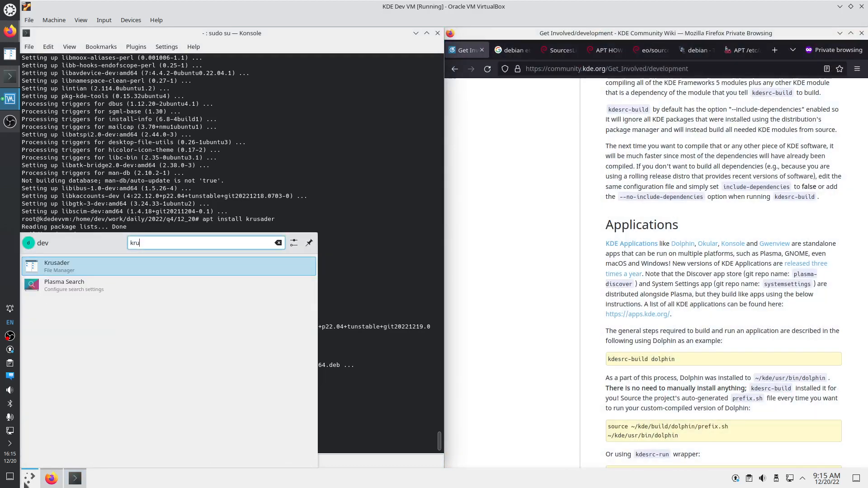
key("Return")
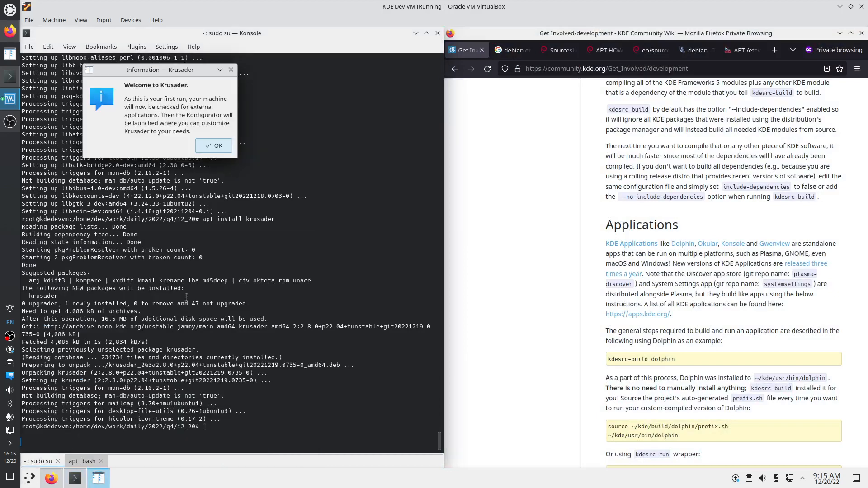
left_click(214, 149)
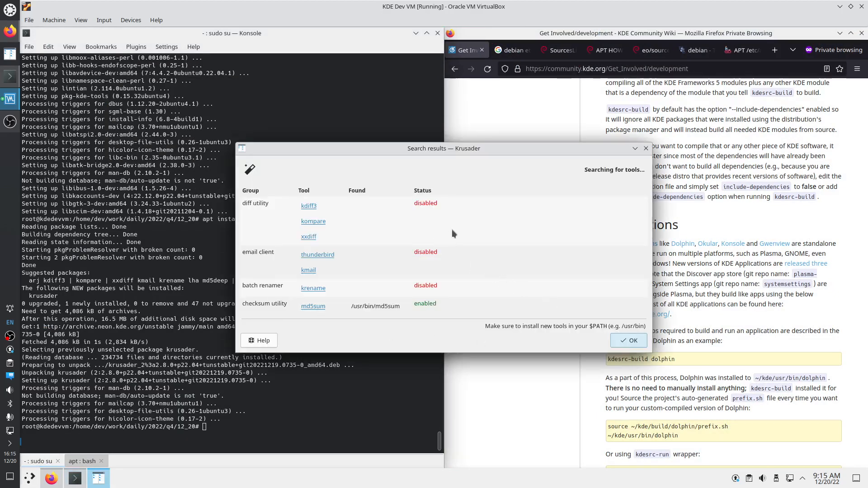
left_click(628, 340)
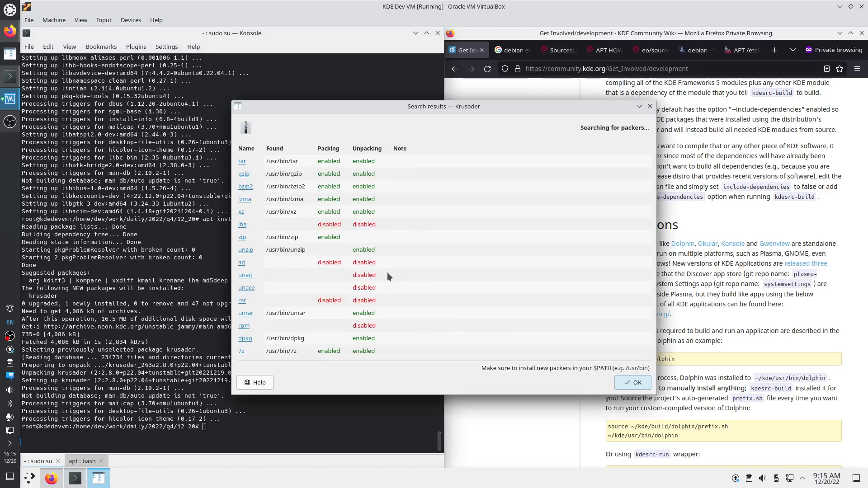
left_click(632, 382)
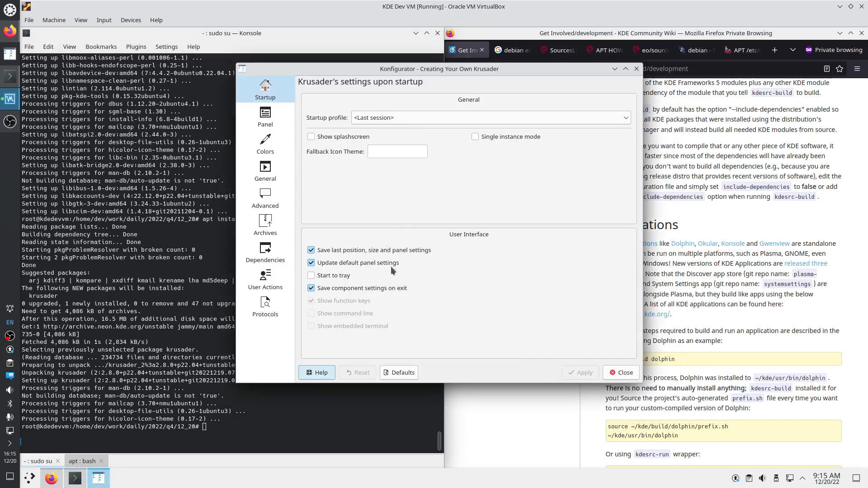
Set the Krusader panel layout to Compact
left_click(271, 126)
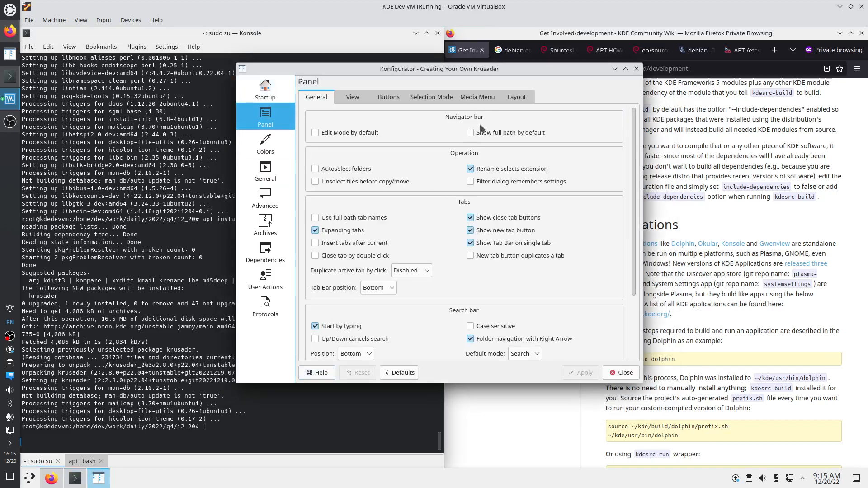
left_click(516, 96)
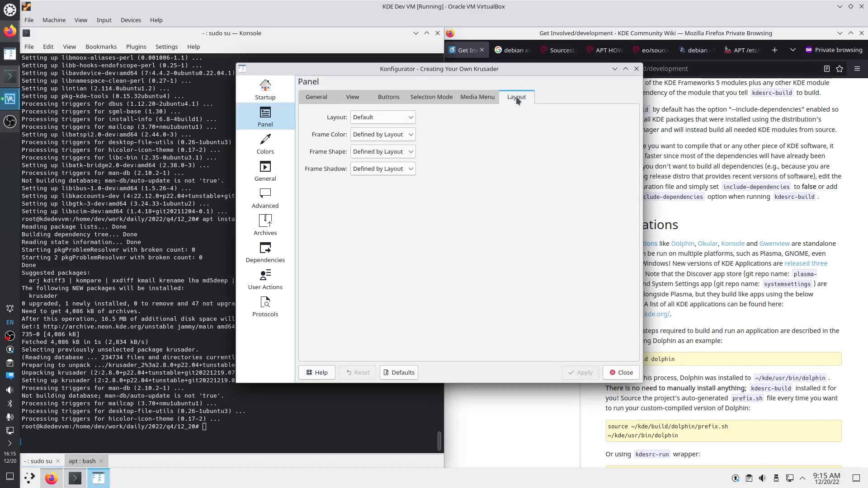
left_click(380, 118)
left_click(370, 142)
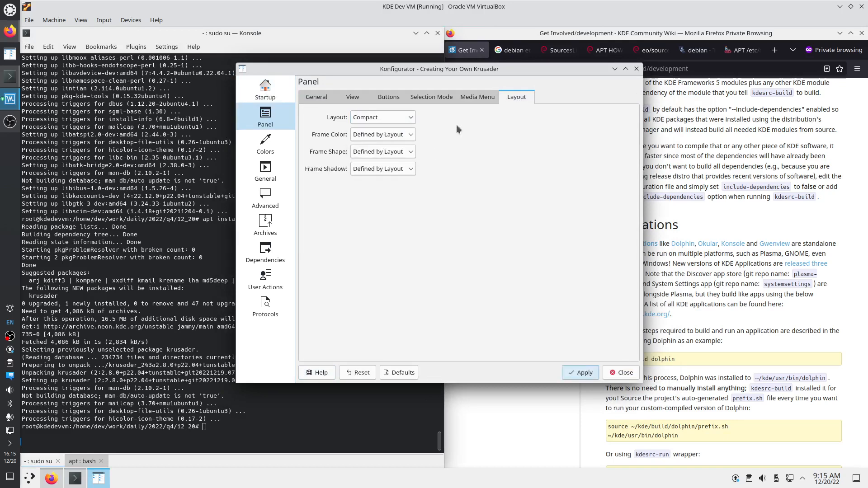
left_click(464, 97)
left_click(433, 98)
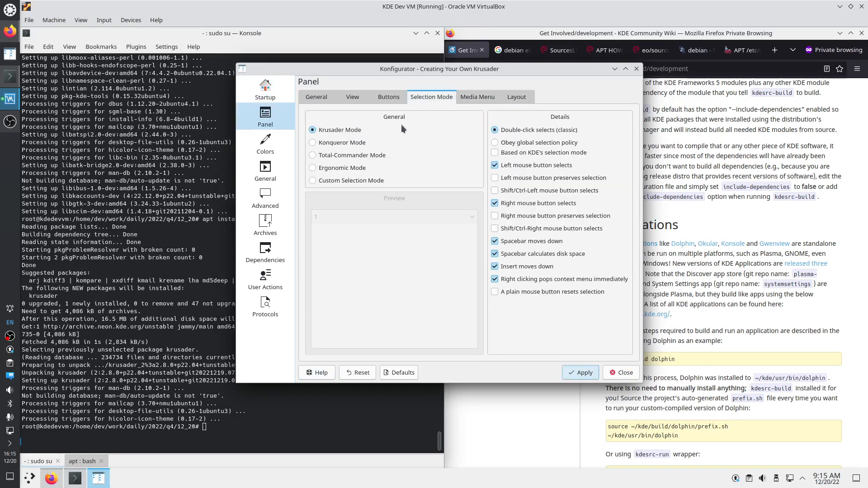
left_click(388, 98)
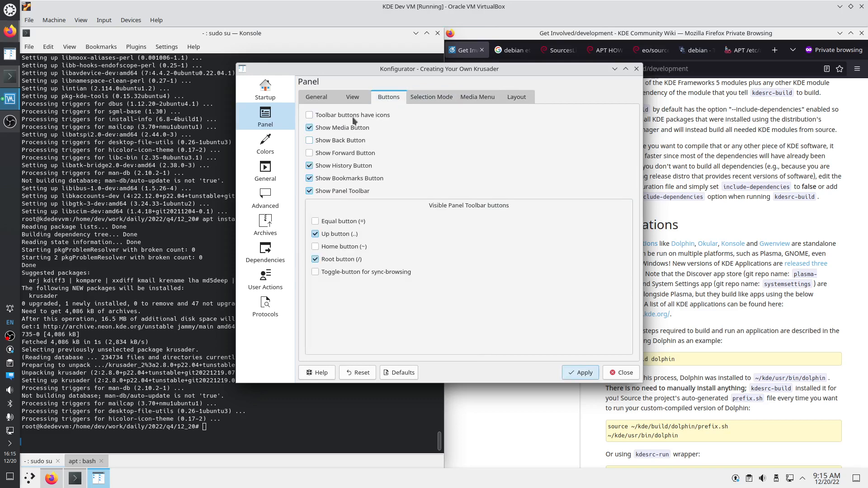
Set the view font to Noto Sans 9 and Detailed View icon size to 12, then apply
left_click(352, 100)
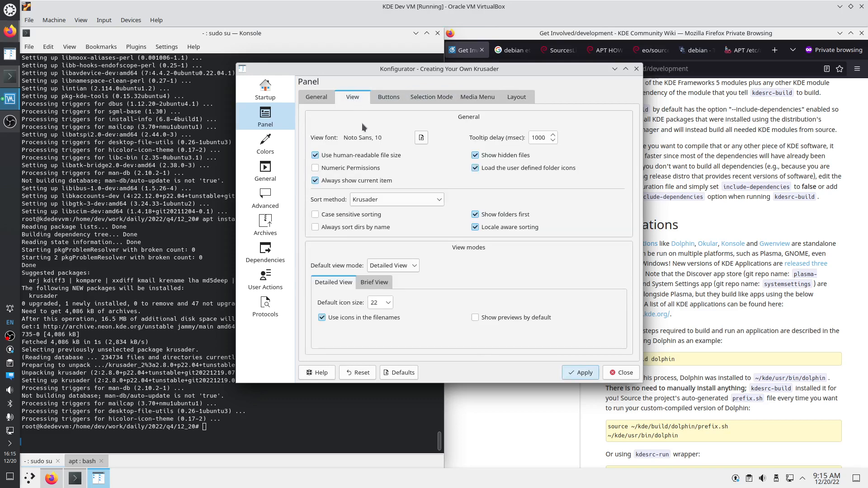
left_click(421, 138)
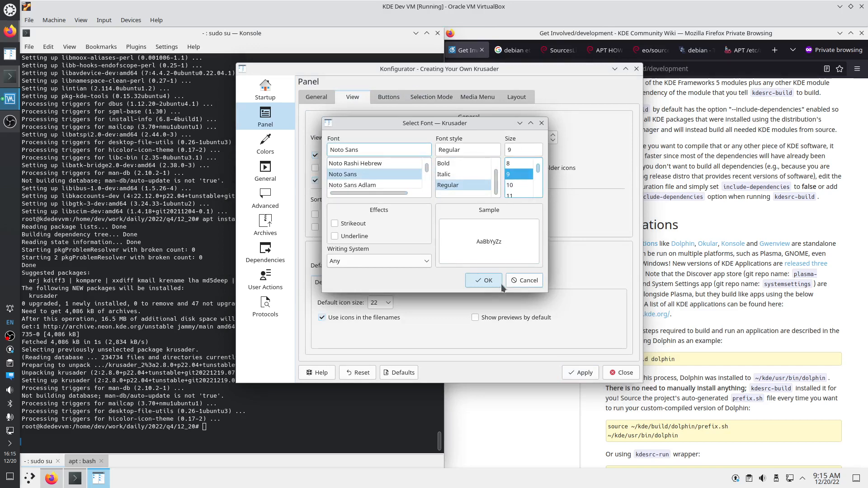
left_click(484, 280)
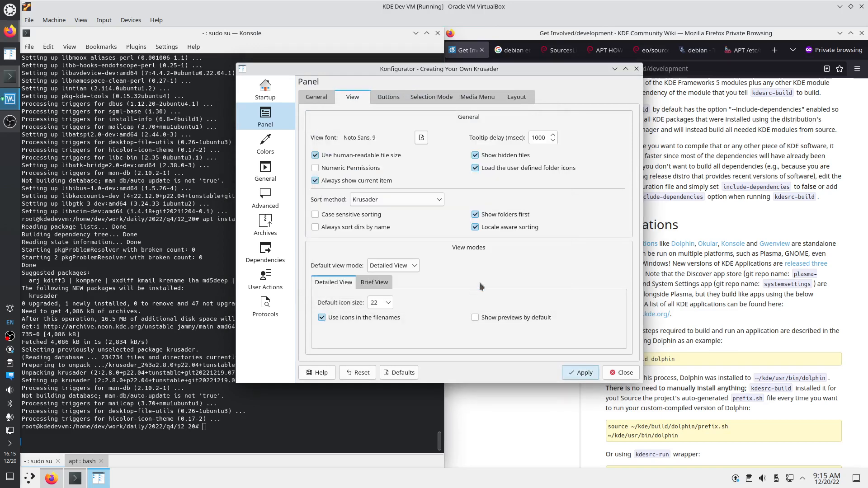
left_click(390, 304)
left_click(383, 316)
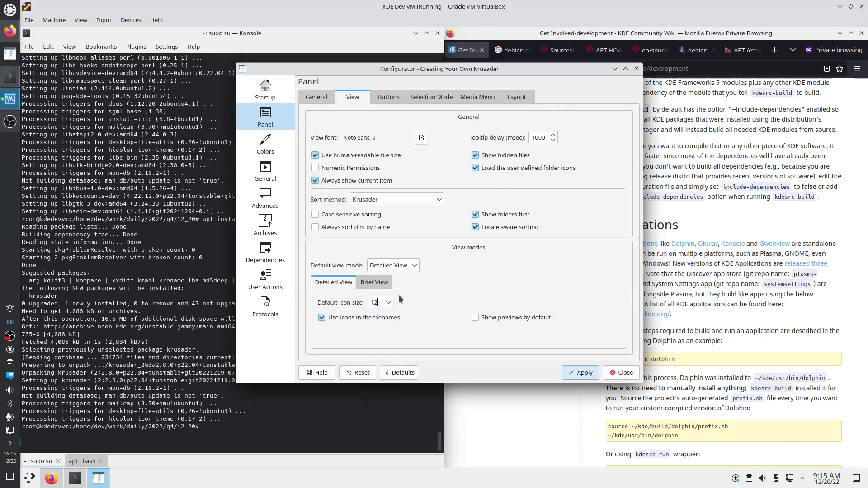
left_click(374, 282)
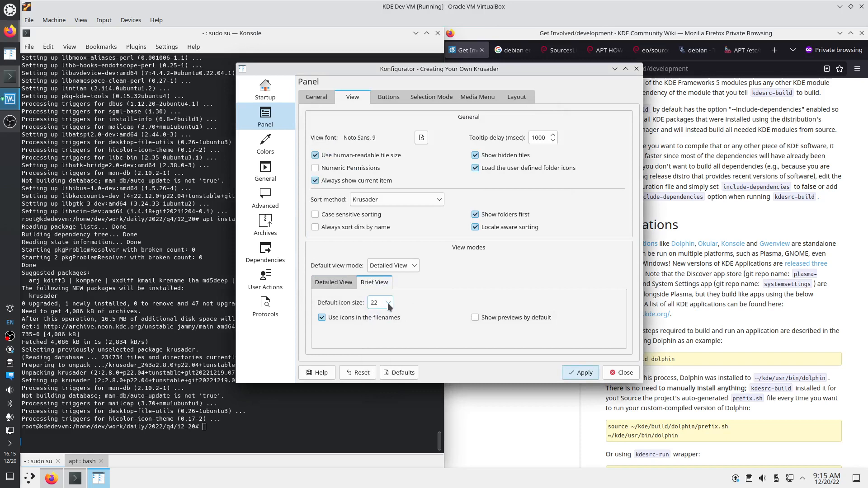
left_click(389, 303)
left_click(381, 314)
left_click(333, 282)
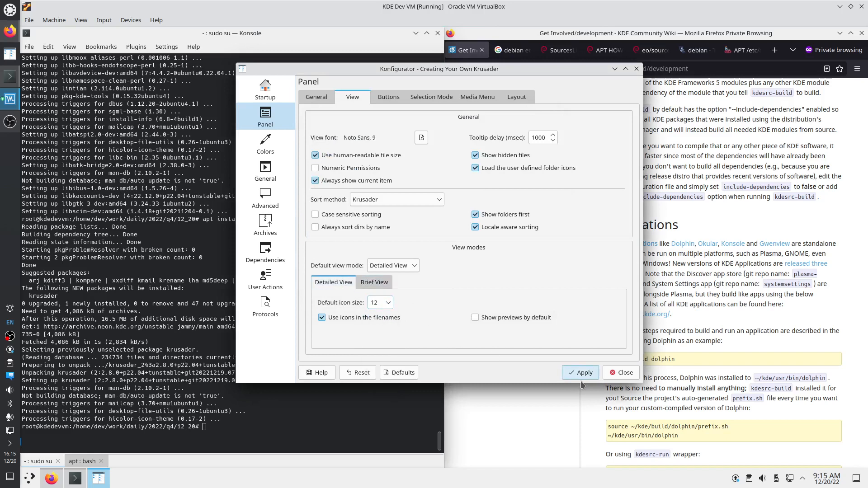
left_click(573, 370)
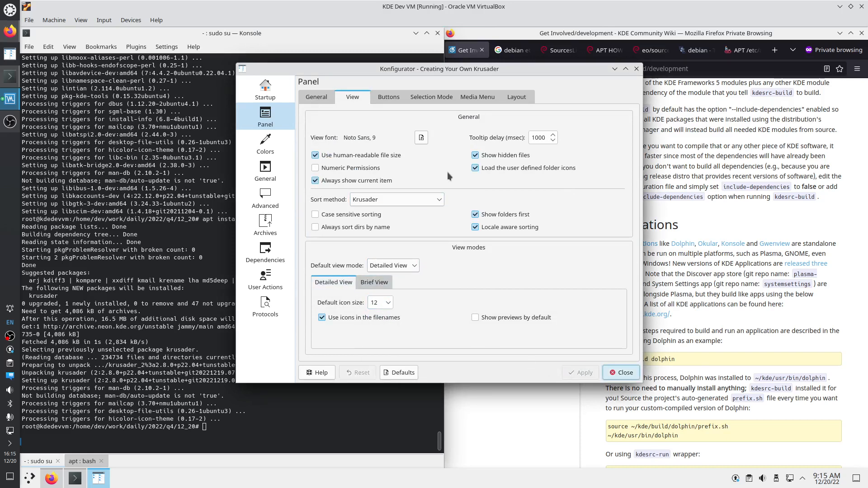
left_click(265, 142)
Set /usr/bin/kate as Krusader's external editor and apply the change
left_click(268, 174)
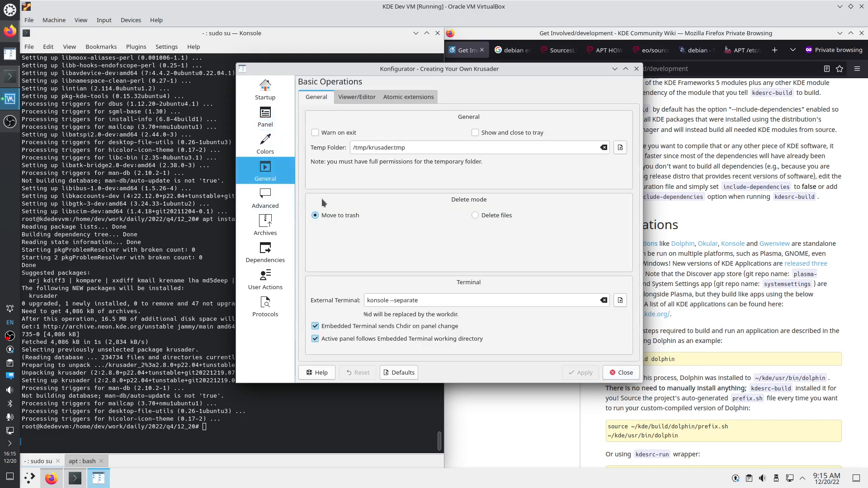
left_click(369, 96)
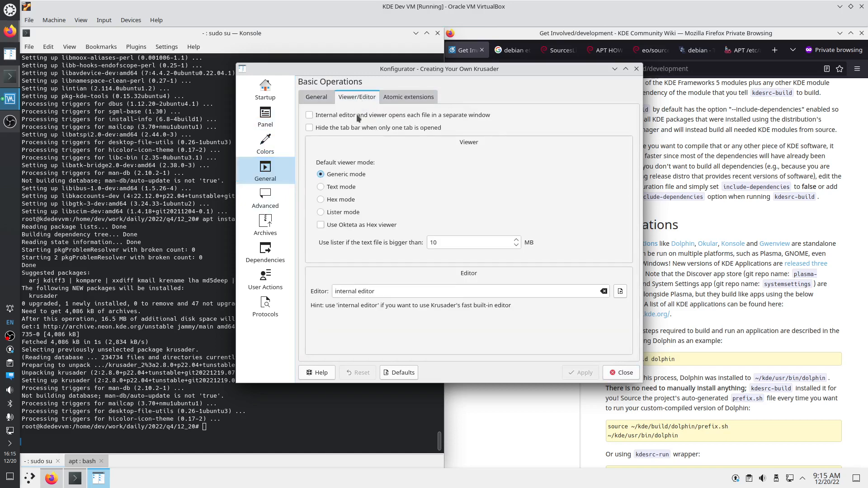
left_click(620, 291)
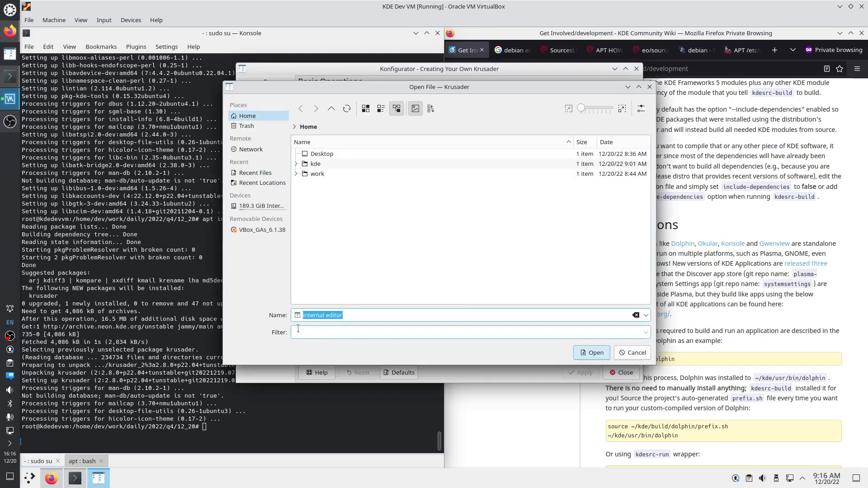
type("/us")
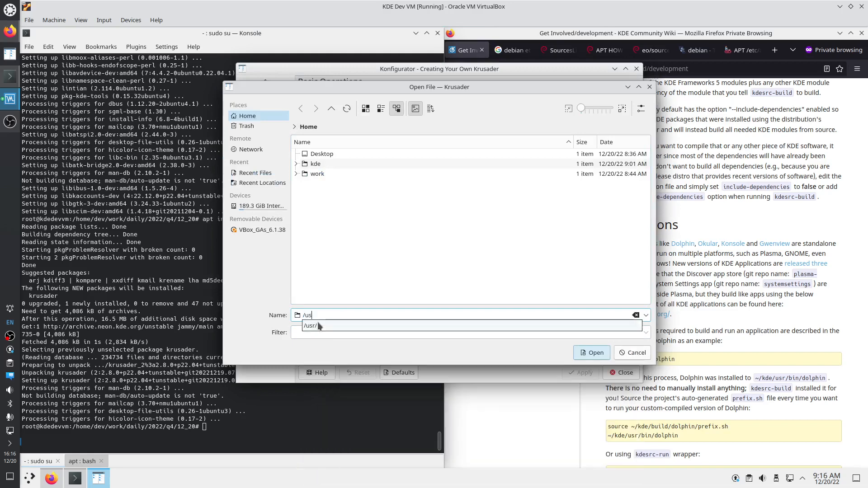
type("r/bin/kate")
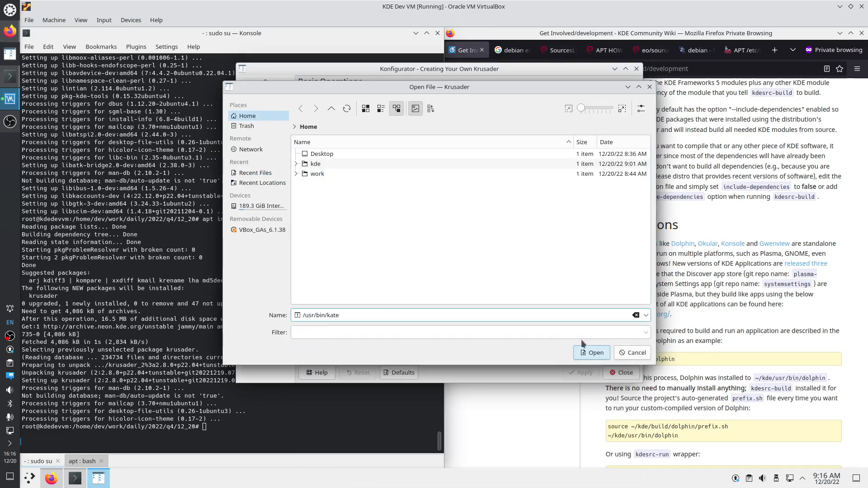
left_click(588, 354)
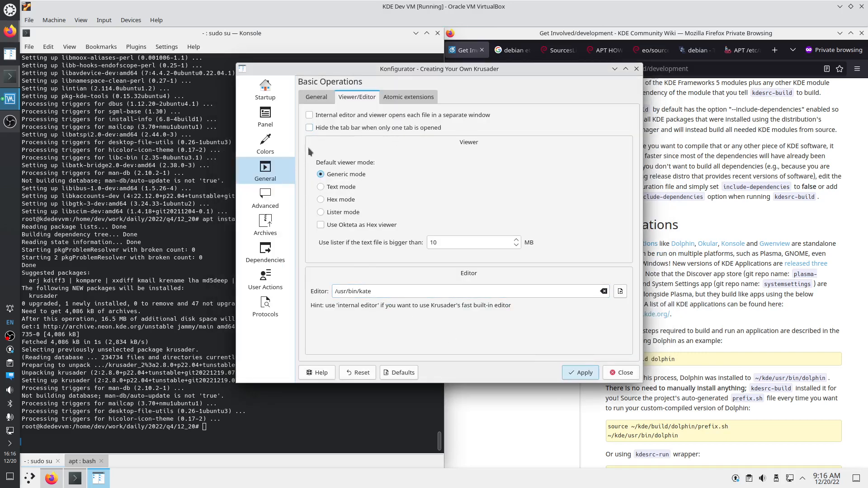
left_click(274, 199)
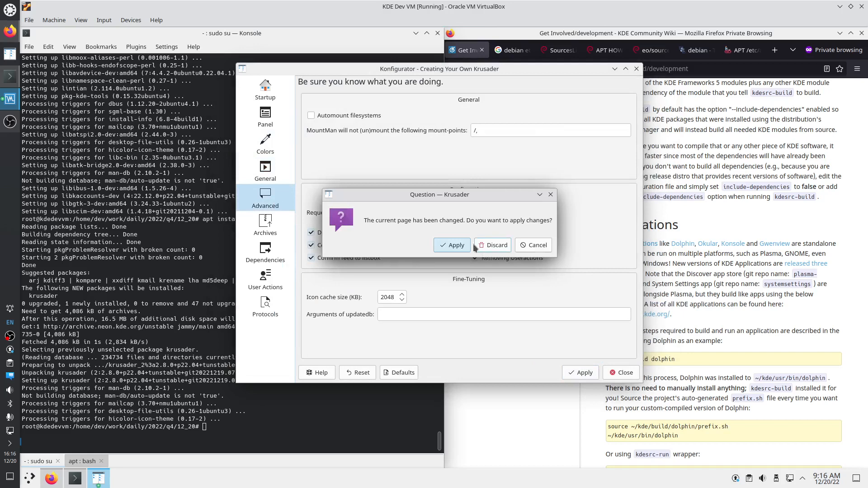
left_click(445, 246)
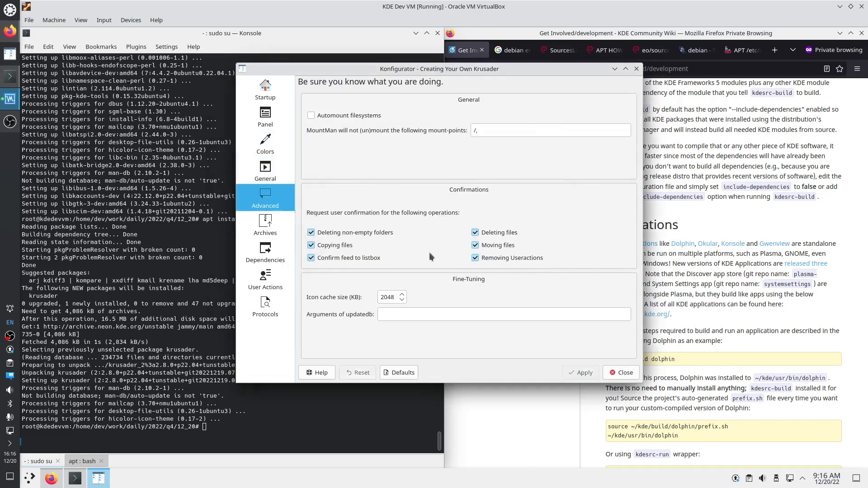
Review the archive, external applications, user actions and protocol pages, then close Konfigurator
left_click(270, 238)
left_click(272, 255)
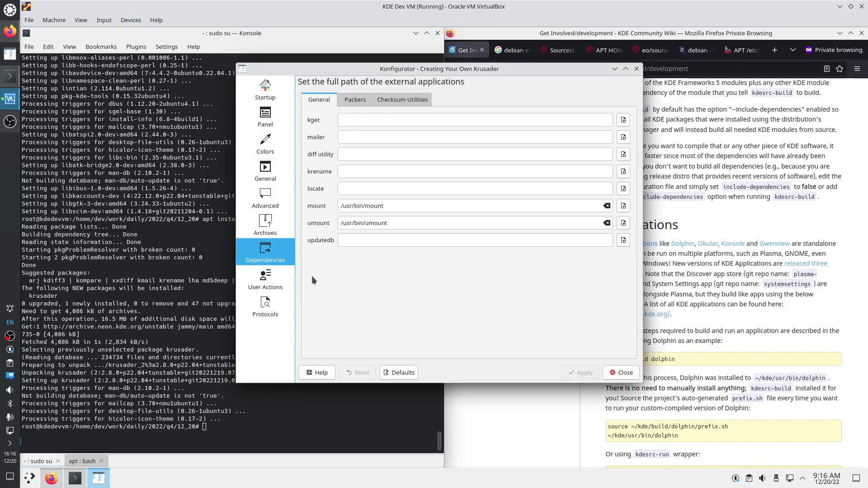
left_click(282, 288)
left_click(279, 313)
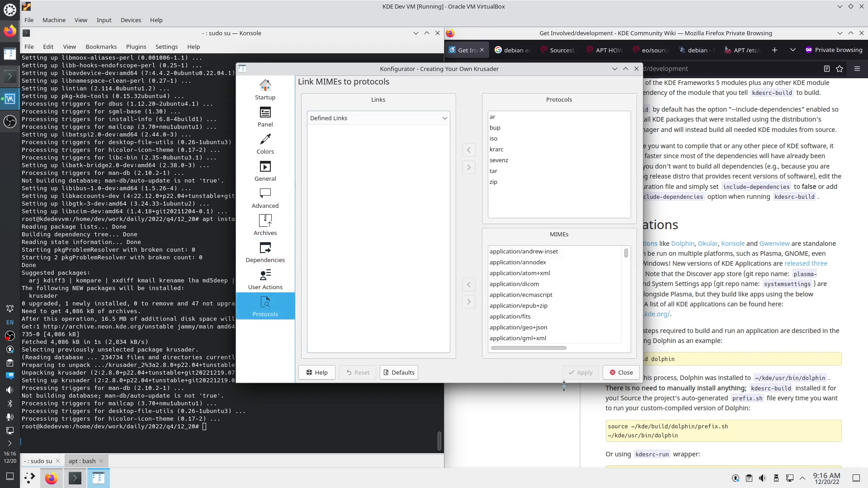
left_click(622, 372)
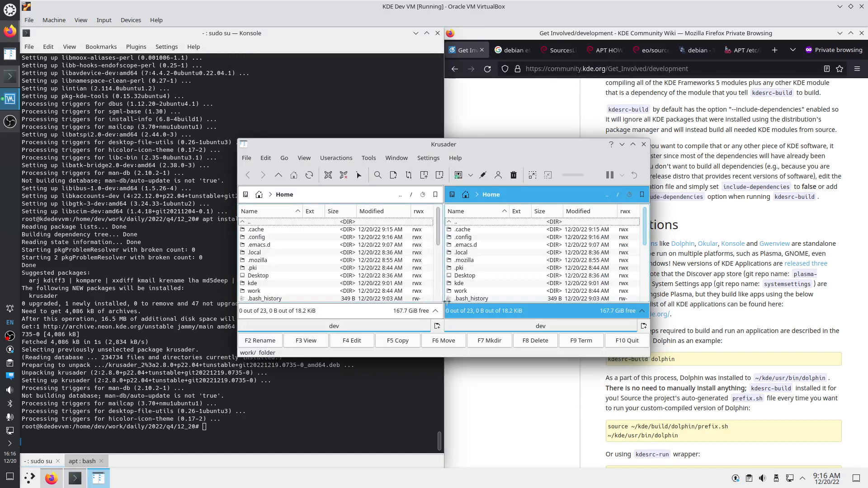
Hide Krusader's Main toolbar from the Settings > Toolbars menu
left_click(425, 160)
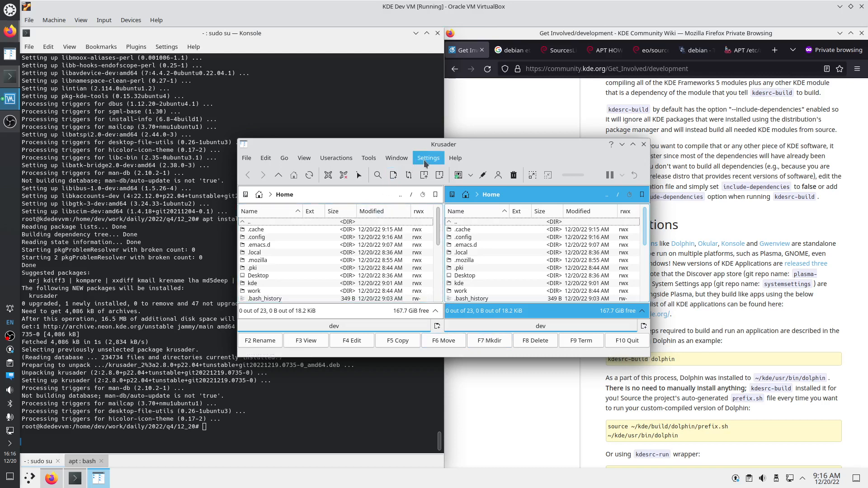
left_click(425, 160)
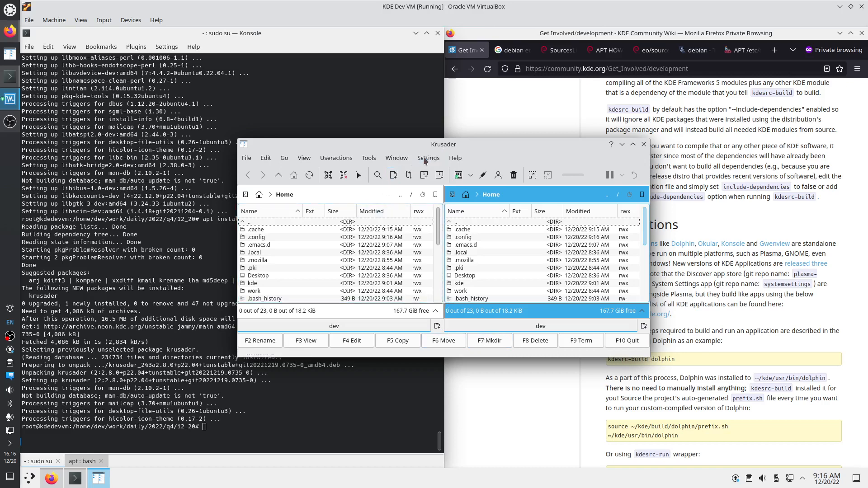
left_click(425, 160)
left_click(425, 160)
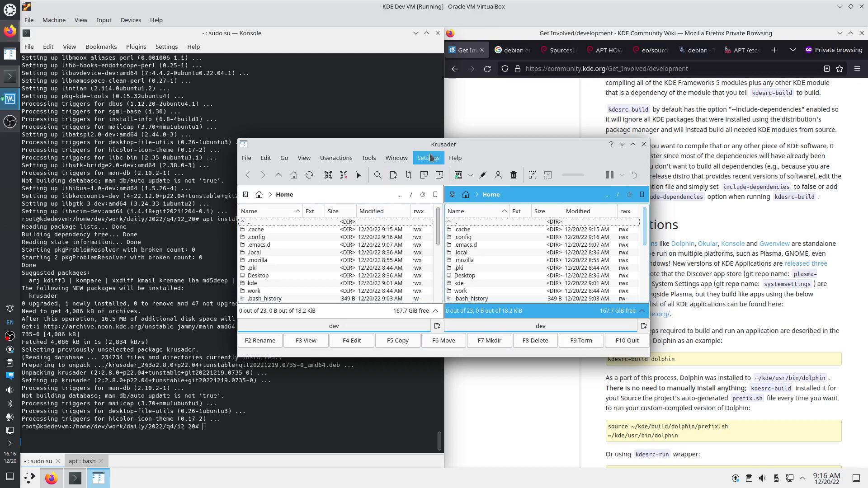
left_click(425, 160)
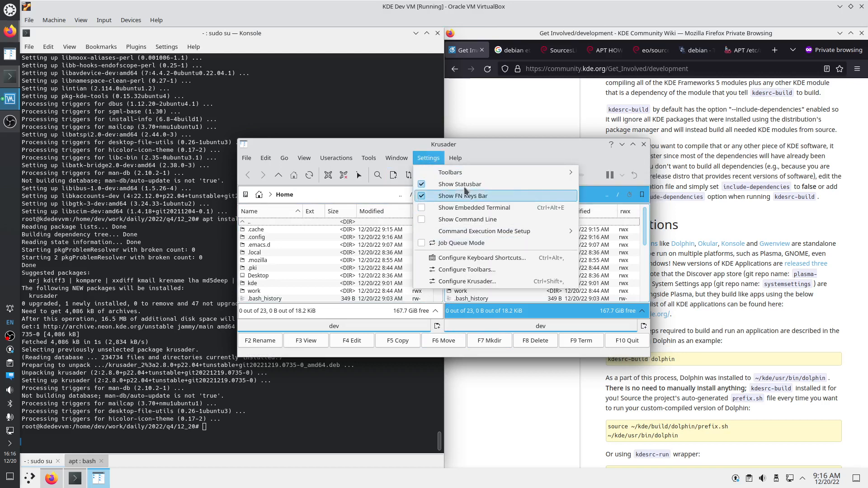
mouse_move(475, 177)
left_click(587, 173)
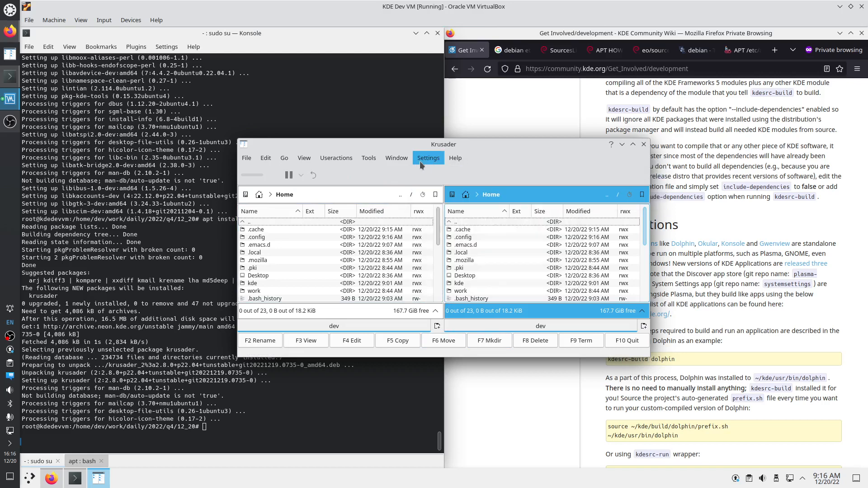
Hide the Job and Actions toolbars as well
left_click(427, 159)
mouse_move(470, 176)
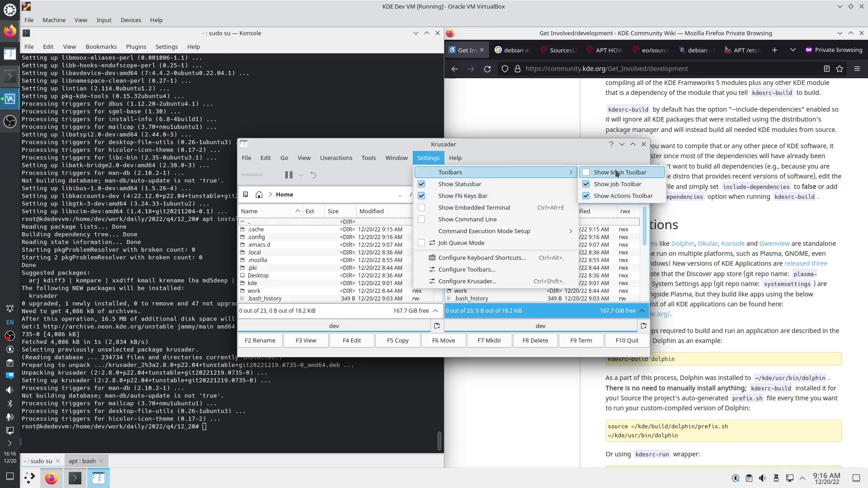
left_click(601, 184)
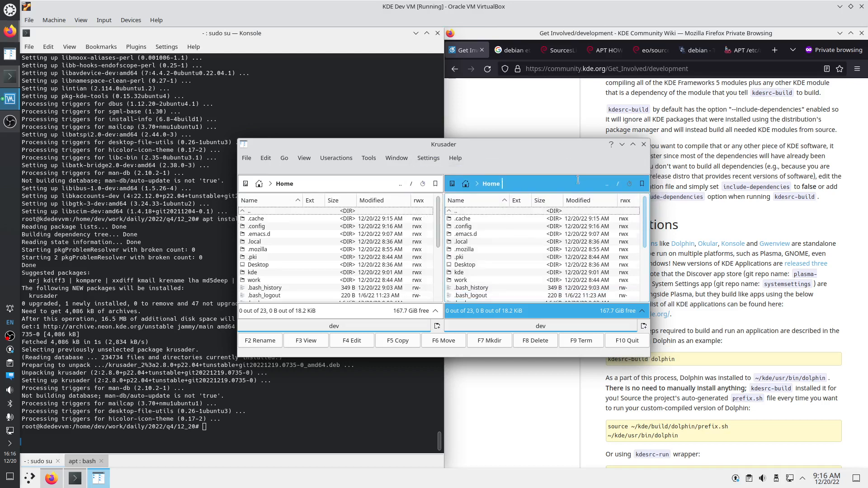
left_click(426, 163)
mouse_move(437, 177)
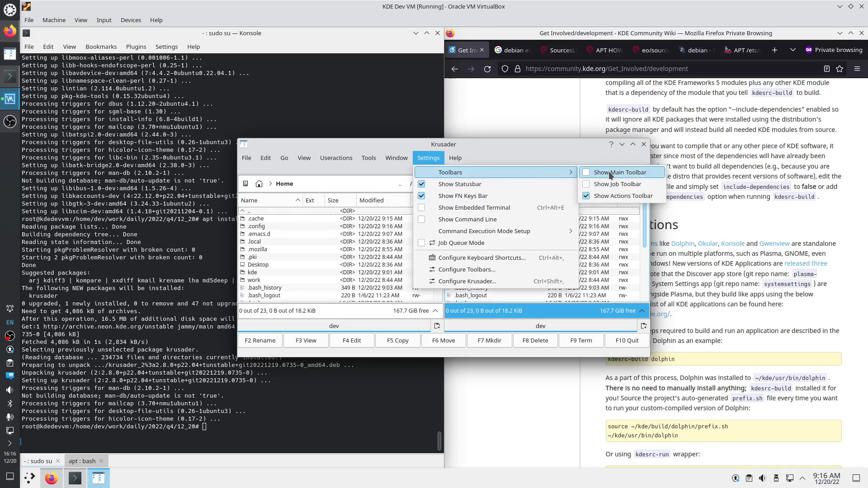
left_click(605, 197)
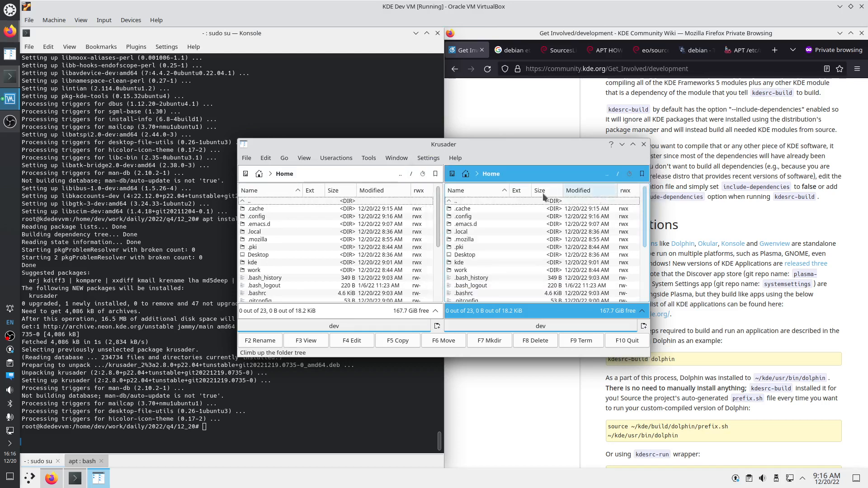
Hide the status bar and function-key bar, and show an embedded terminal below the panels
left_click(427, 158)
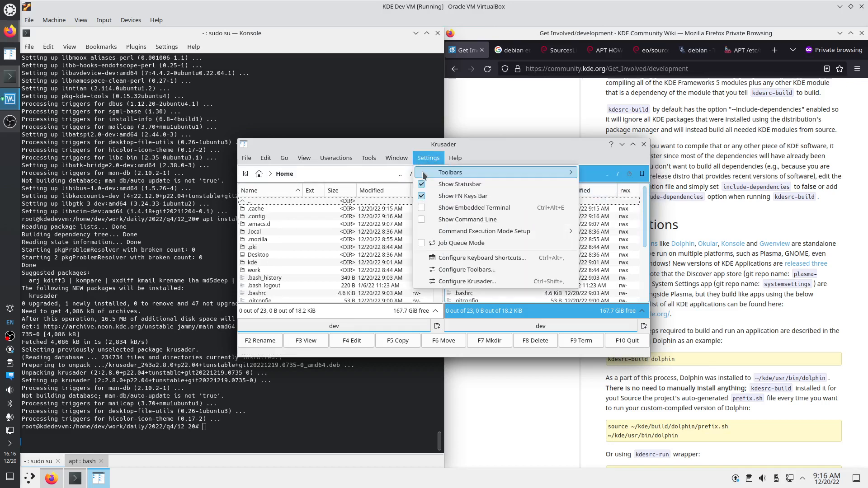
left_click(425, 185)
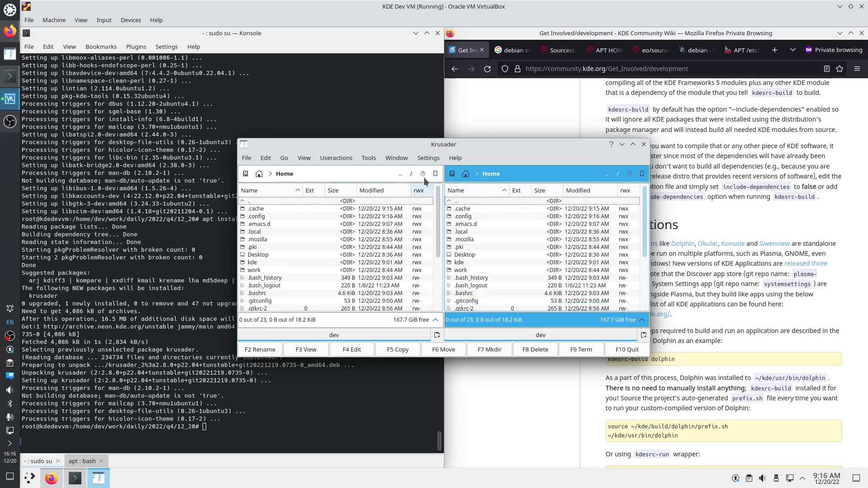
left_click(423, 163)
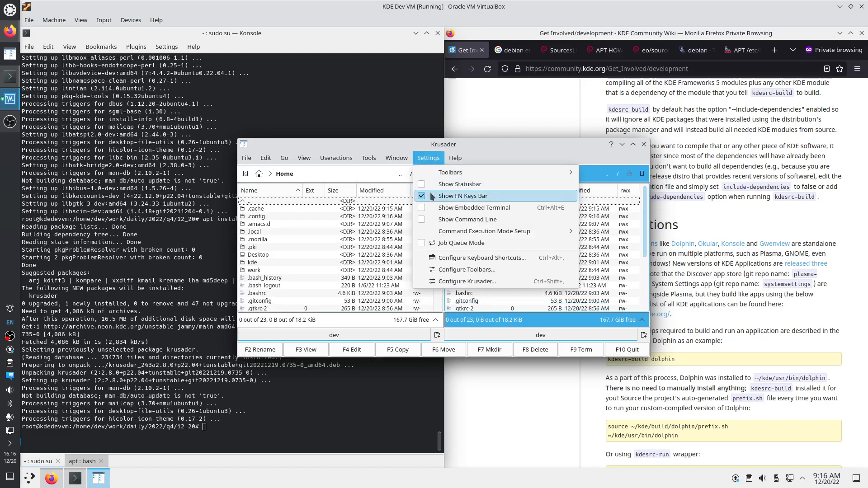
left_click(429, 195)
left_click(422, 162)
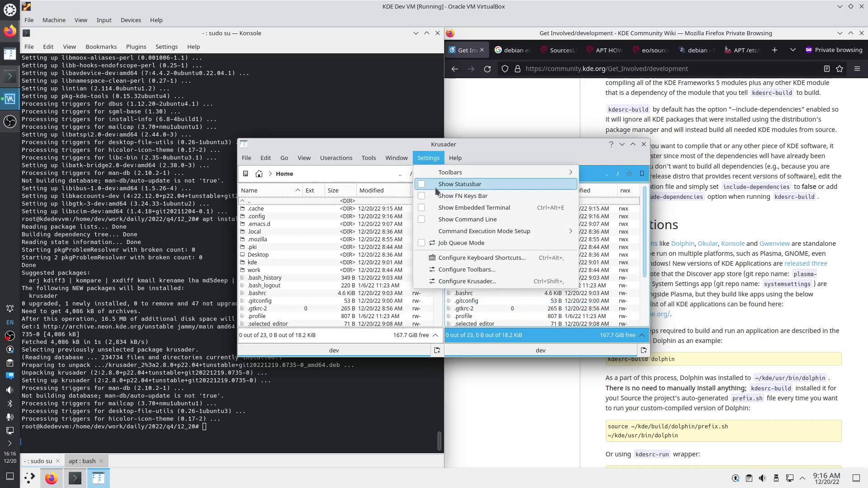
left_click(455, 210)
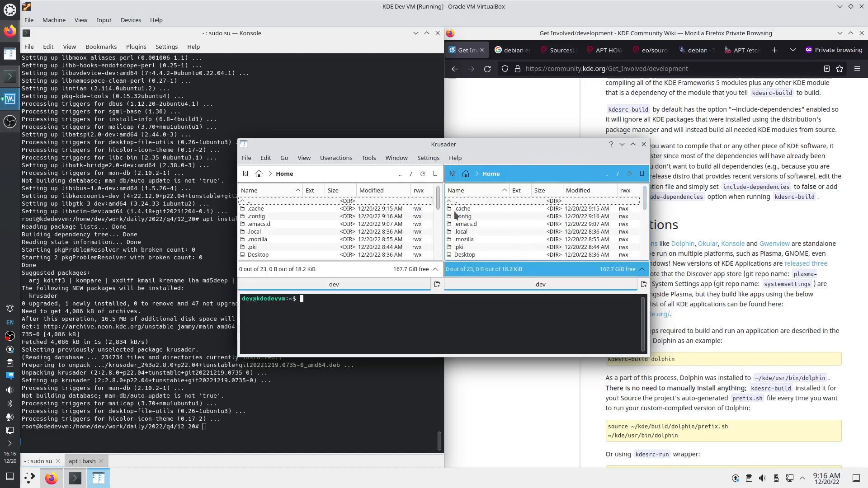
left_click(427, 158)
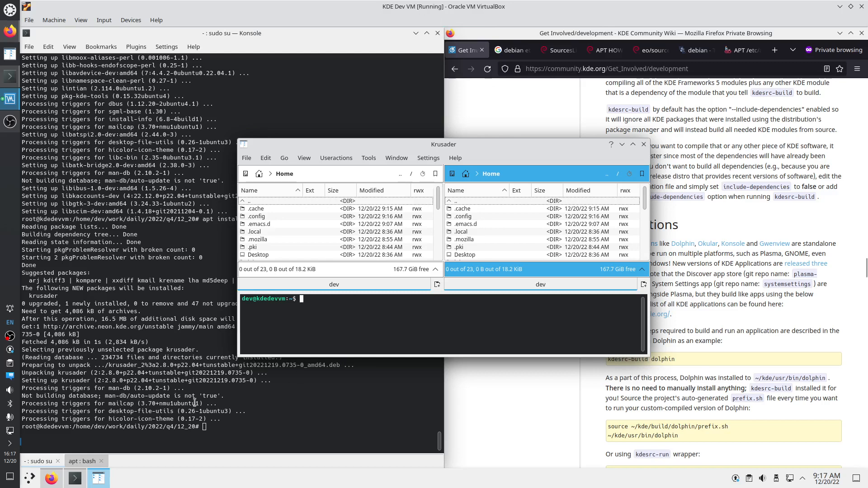
Pin Krusader to the taskbar beside Konsole, then bring Konsole to the front
right_click(96, 482)
left_click(116, 435)
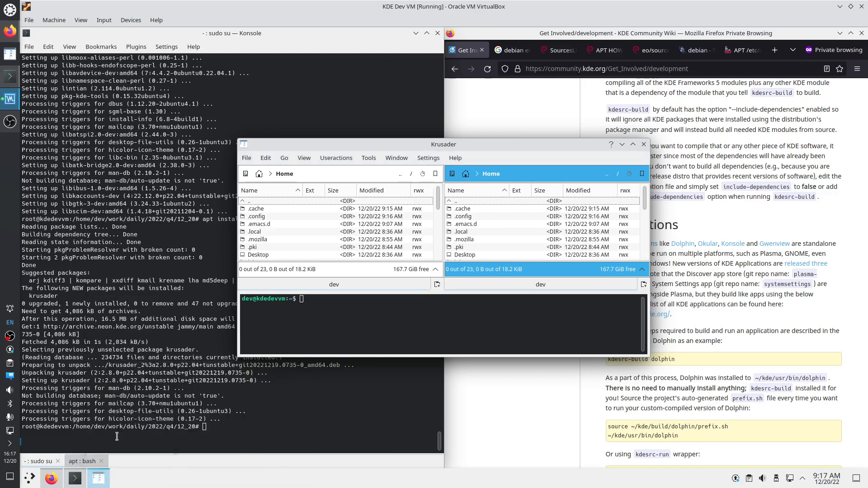
left_click_drag(81, 482, 97, 478)
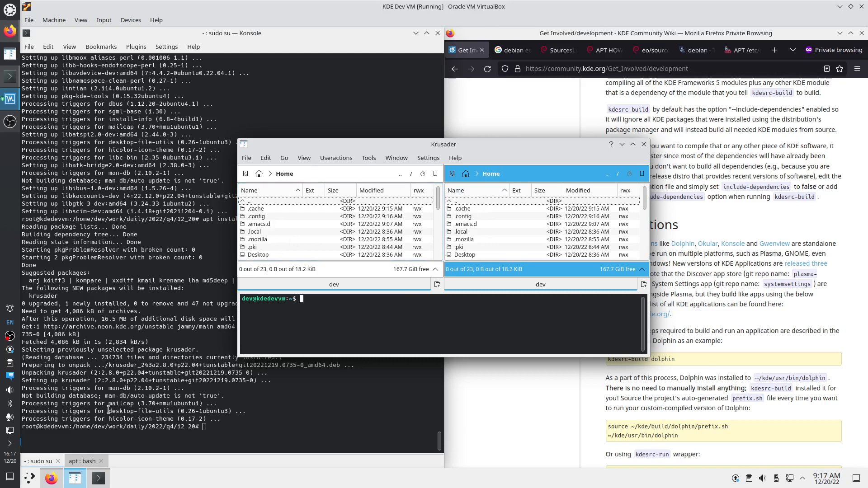
left_click(85, 467)
Run 'kdesrc-build frameworks' in the apt bash session
left_click(85, 464)
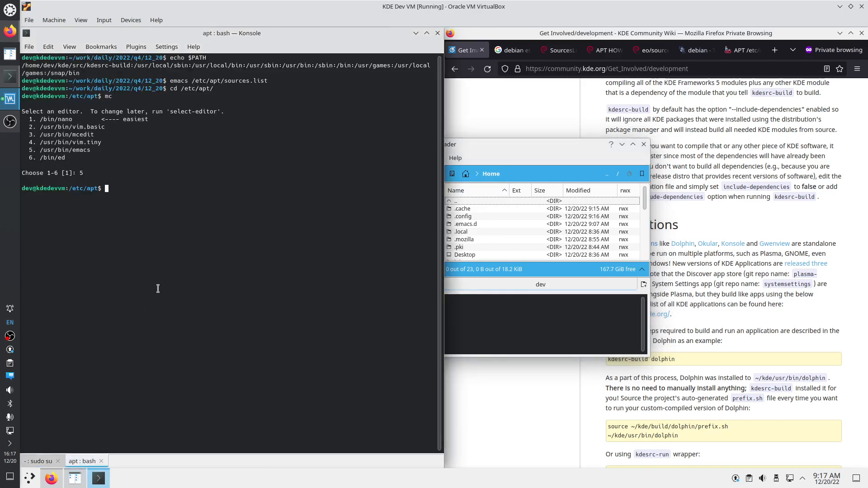
type("kde")
key("Tab")
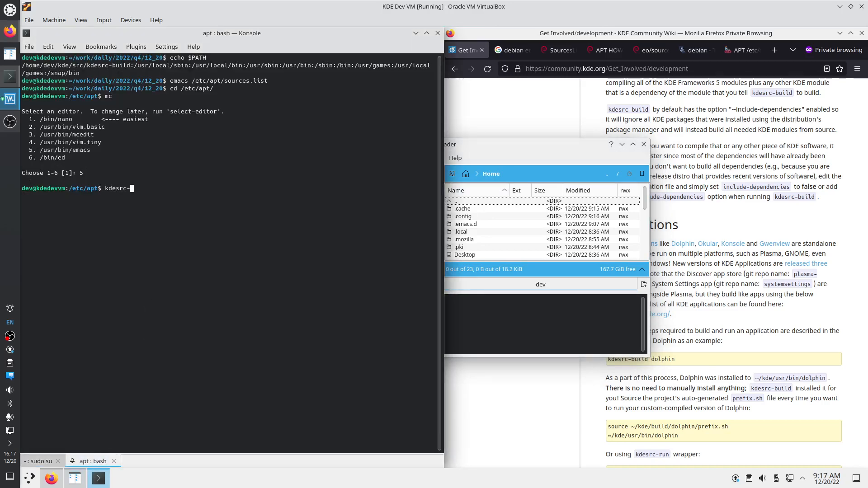
type("build frameworks")
key("Return")
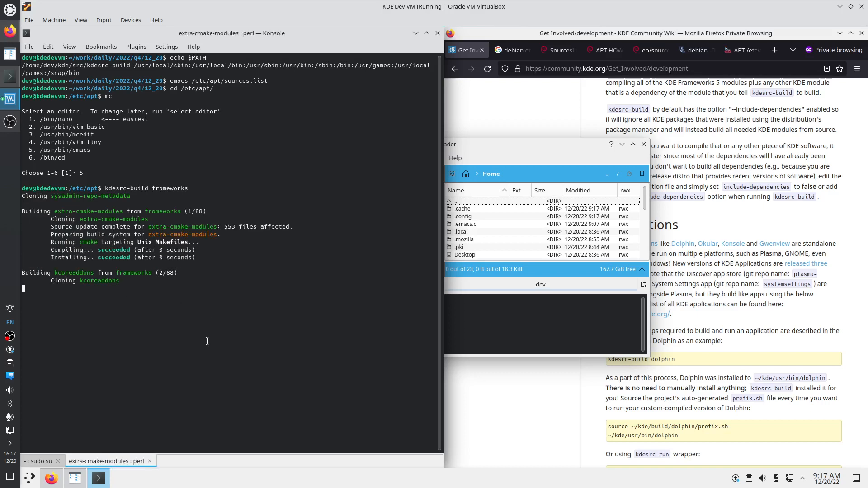
In a new terminal tab, enter 'kate ~/.config/kdesrc-buildrc' using Tab completion
key("ctrl+shift+t")
type("kate ")
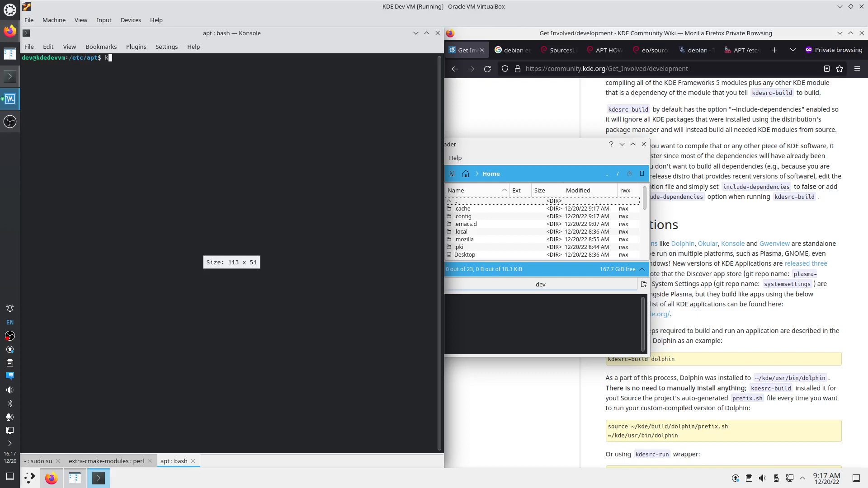
type("~/.")
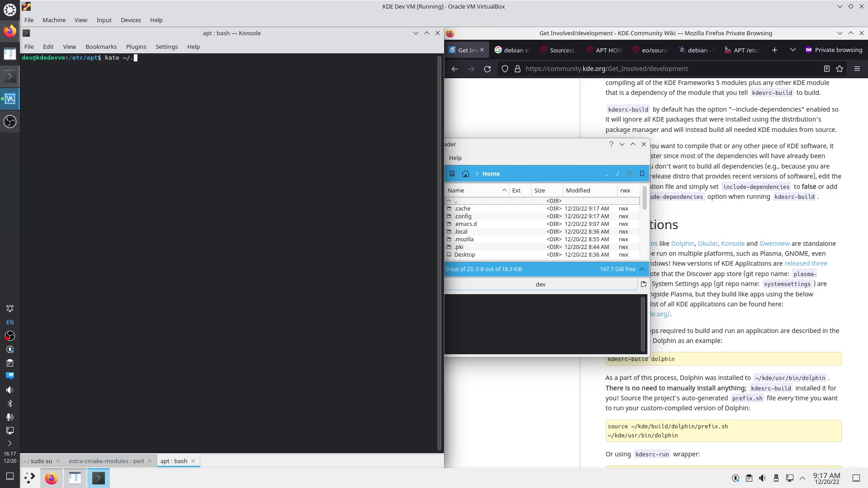
type("config/")
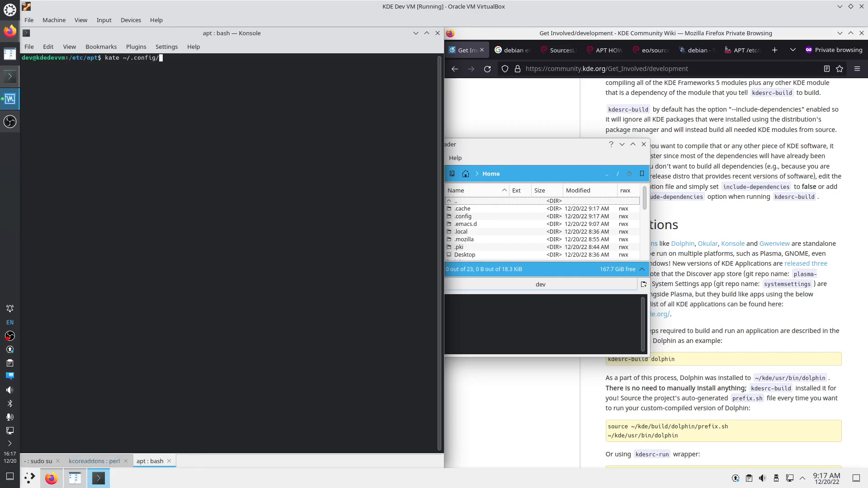
type("kde")
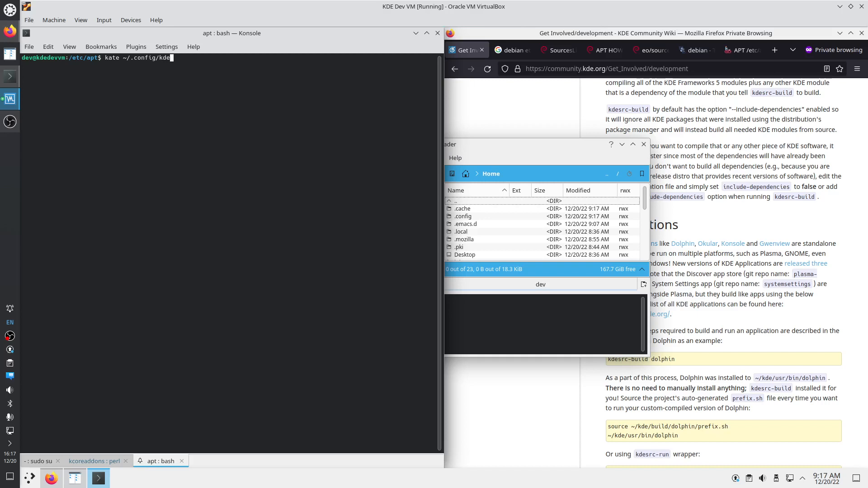
type("s")
key("Tab")
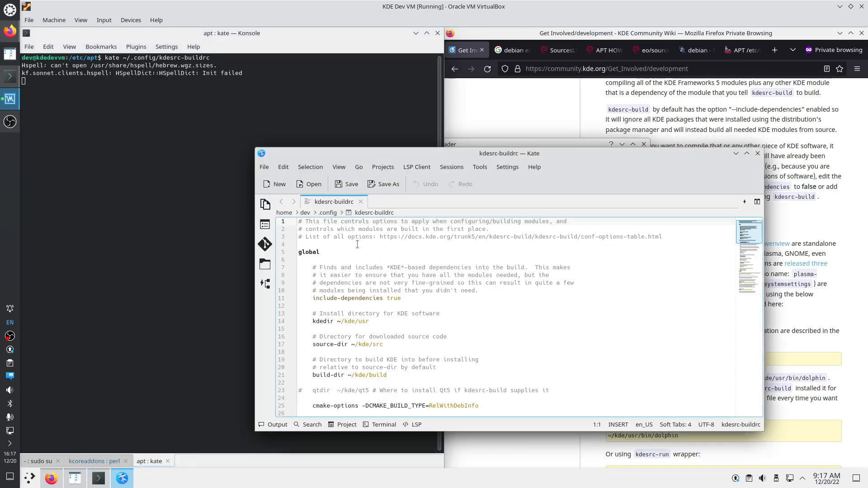
Stop the running kdesrc-build with Ctrl+C and return to the kdesrc-buildrc editor
scroll(357, 244, "down", 1)
left_click(310, 227)
left_click(348, 276)
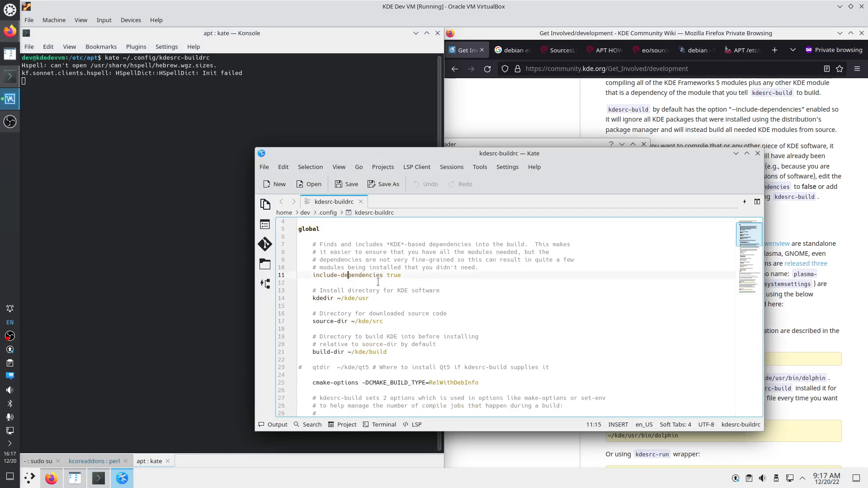
left_click(94, 461)
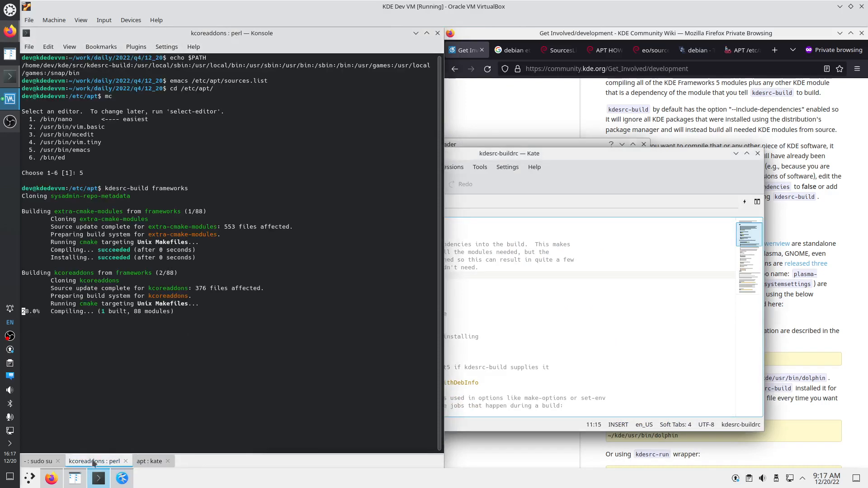
key("ctrl+c")
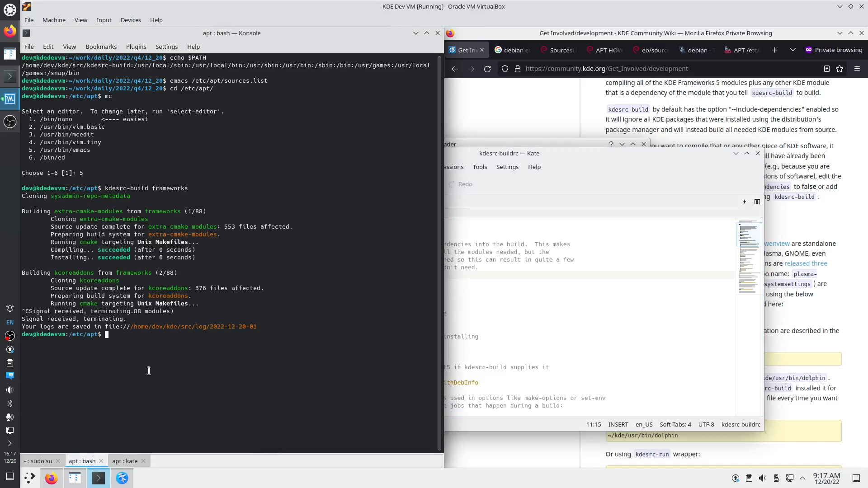
left_click(452, 292)
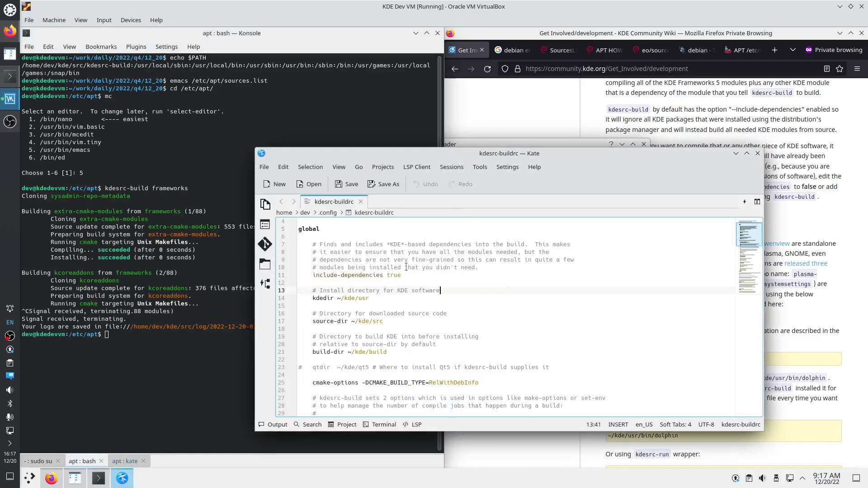
Change the cmake-options build type from RelWithDebInfo to Debug
scroll(405, 267, "up", 1)
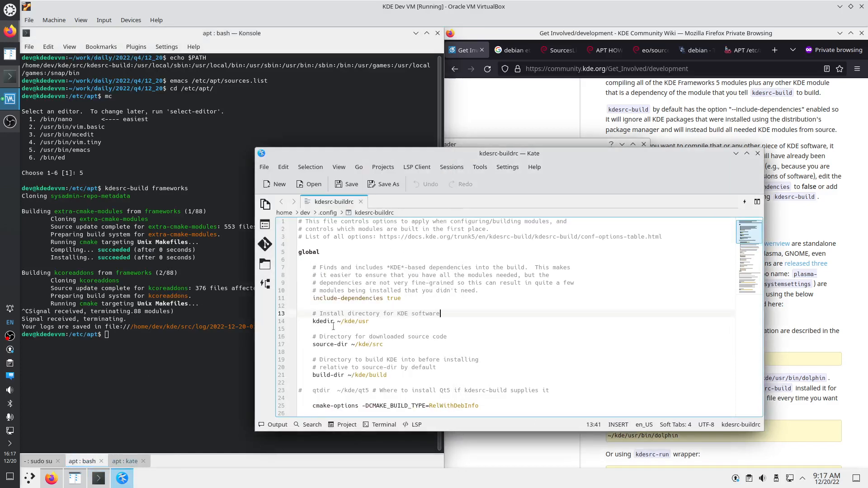
scroll(367, 369, "down", 2)
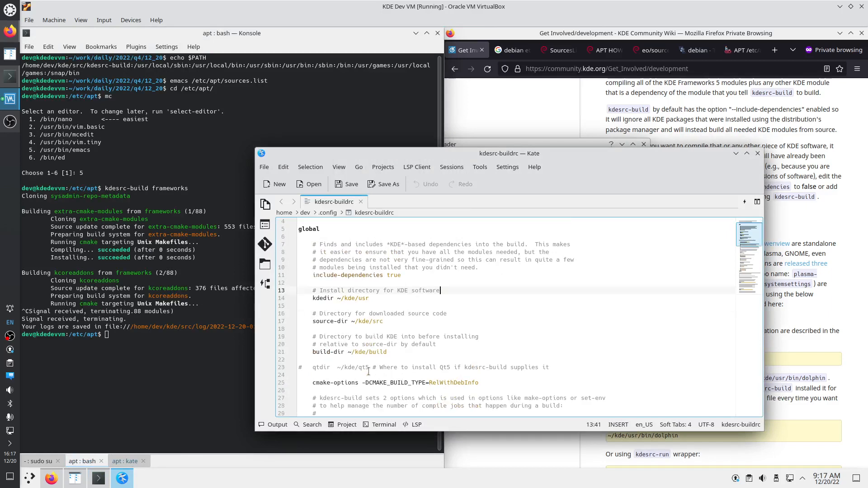
left_click(447, 359)
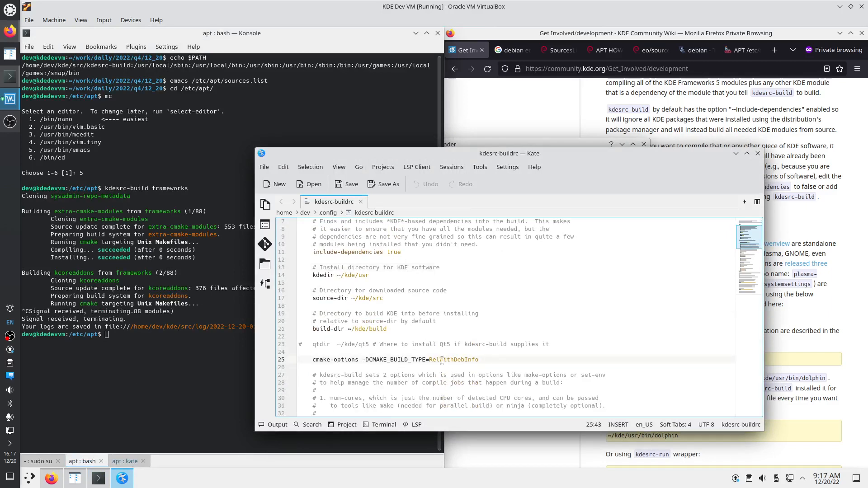
double_click(442, 360)
type("Debug")
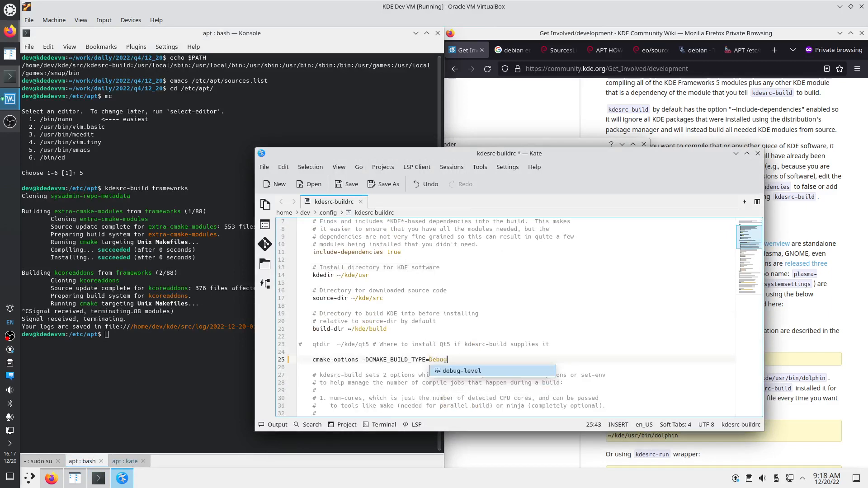
left_click(453, 344)
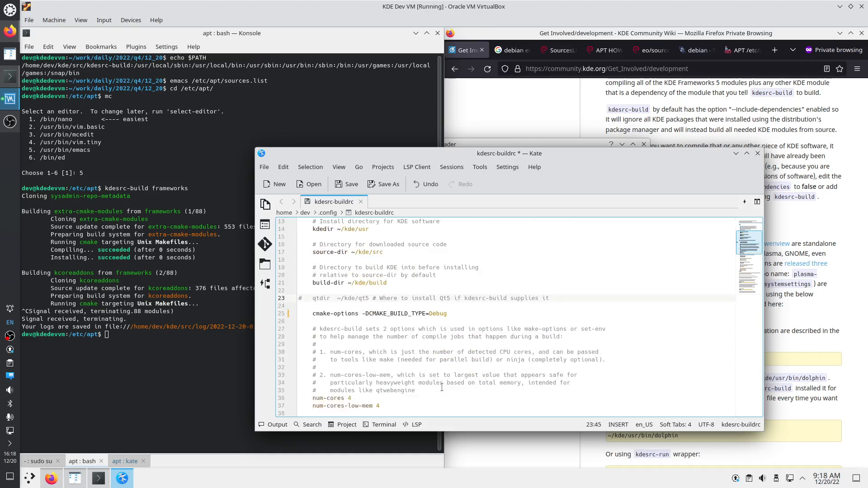
Set num-cores to 15 and num-cores-low-mem to 12
scroll(453, 344, "down", 3)
left_click(352, 375)
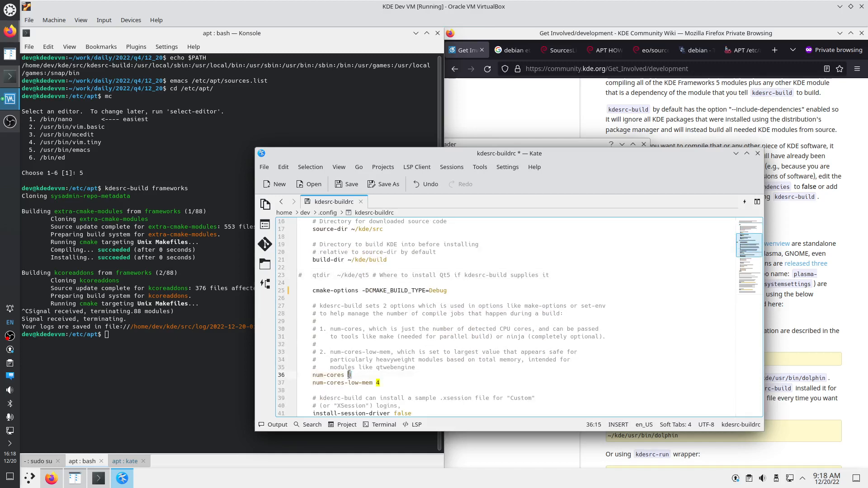
key("BackSpace")
type("15")
double_click(377, 382)
type("12")
Review the edited config, save kdesrc-buildrc with Ctrl+S and close Kate
scroll(404, 393, "down", 2)
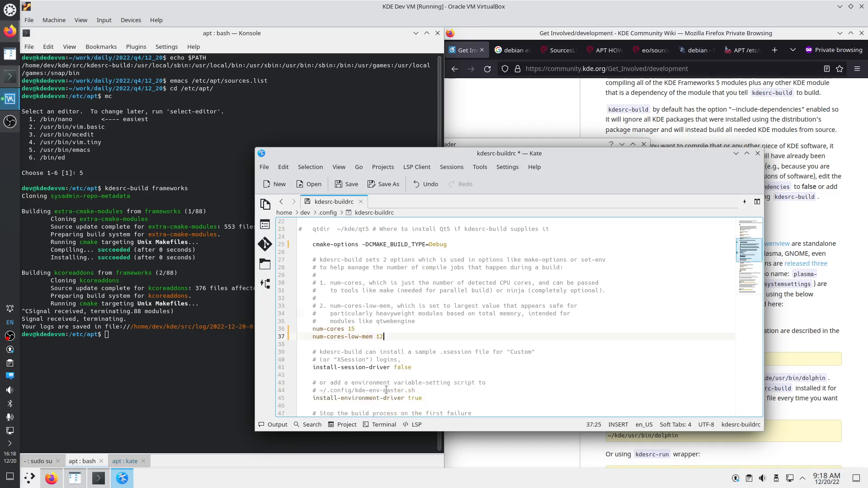
scroll(386, 390, "down", 2)
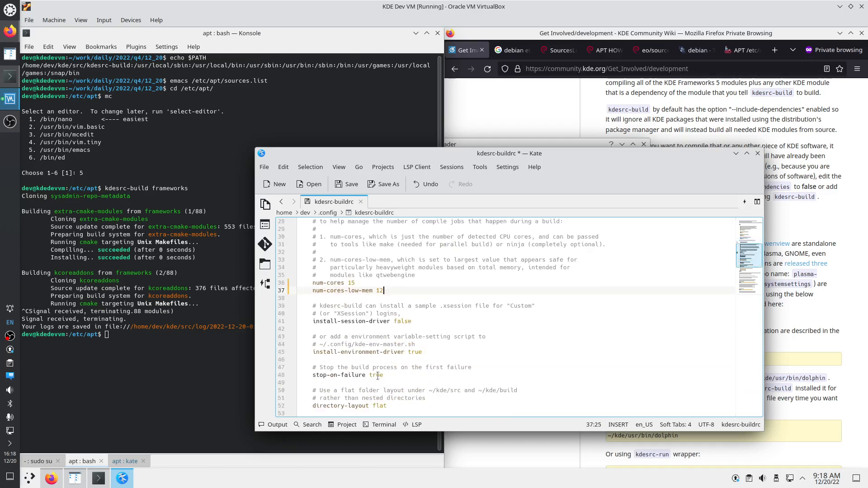
scroll(376, 375, "down", 2)
scroll(391, 389, "down", 5)
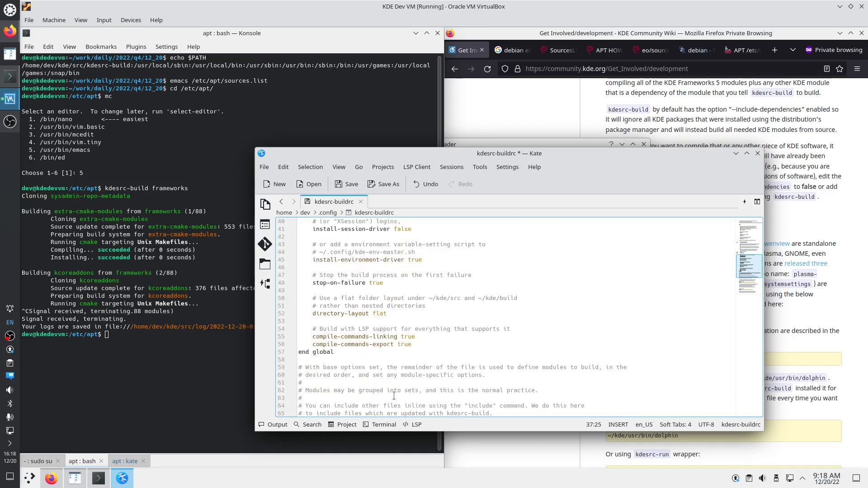
scroll(398, 333, "up", 8)
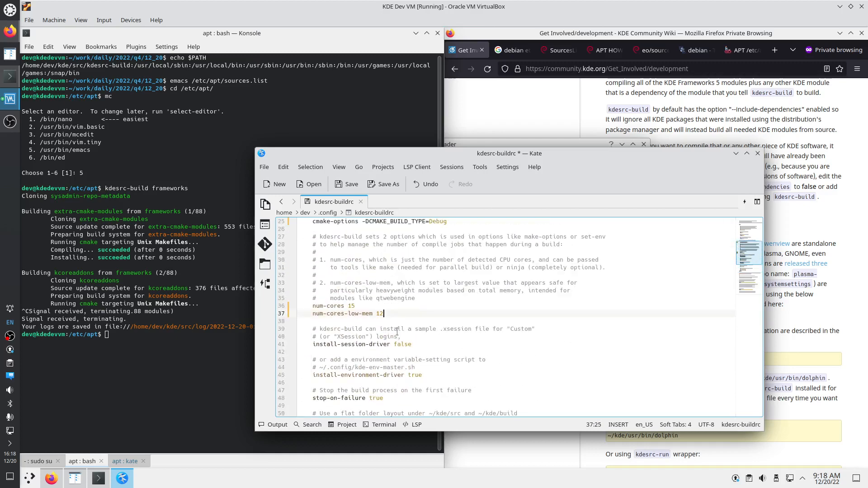
left_click_drag(358, 307, 320, 307)
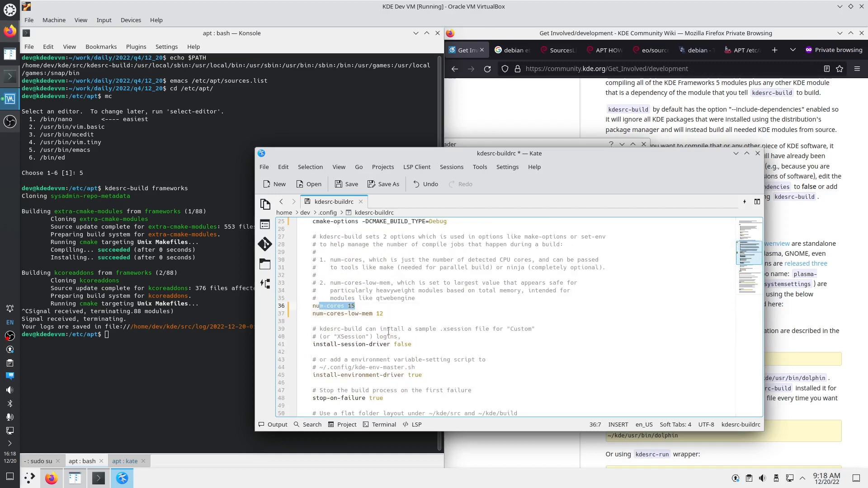
scroll(406, 321, "up", 3)
double_click(435, 289)
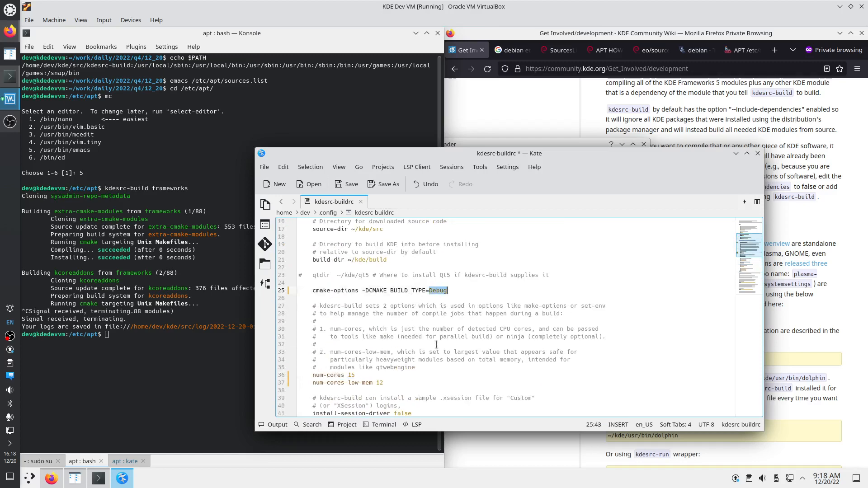
left_click(414, 329)
key("ctrl+s")
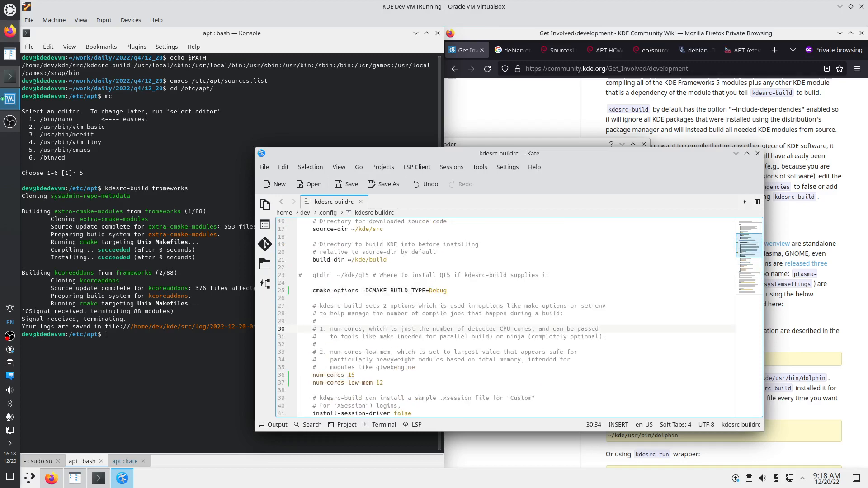
left_click(758, 154)
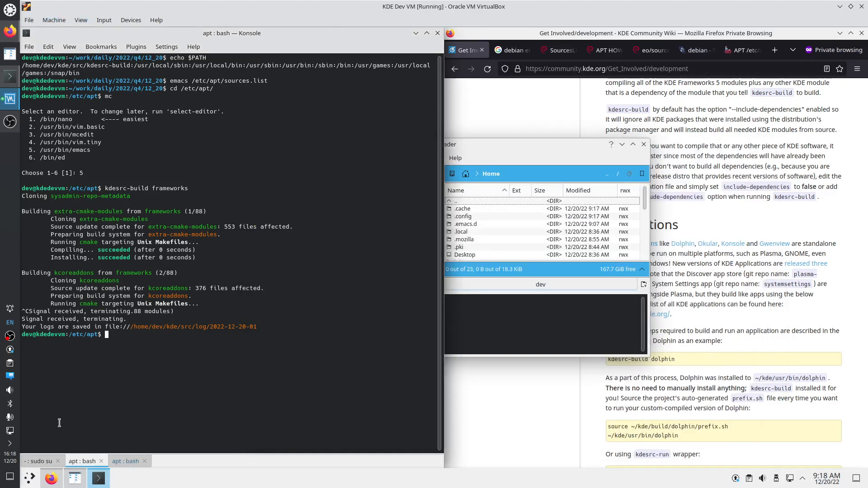
Shut down the guest from the KDE application launcher and confirm
left_click(28, 481)
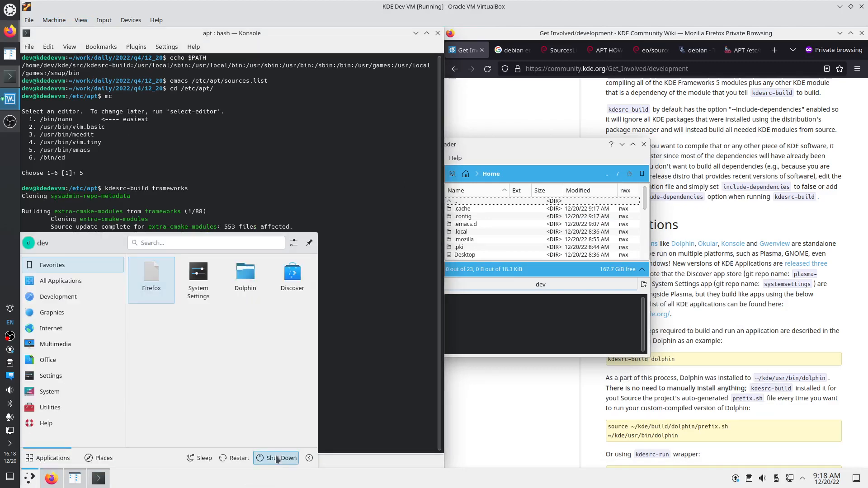
left_click(277, 458)
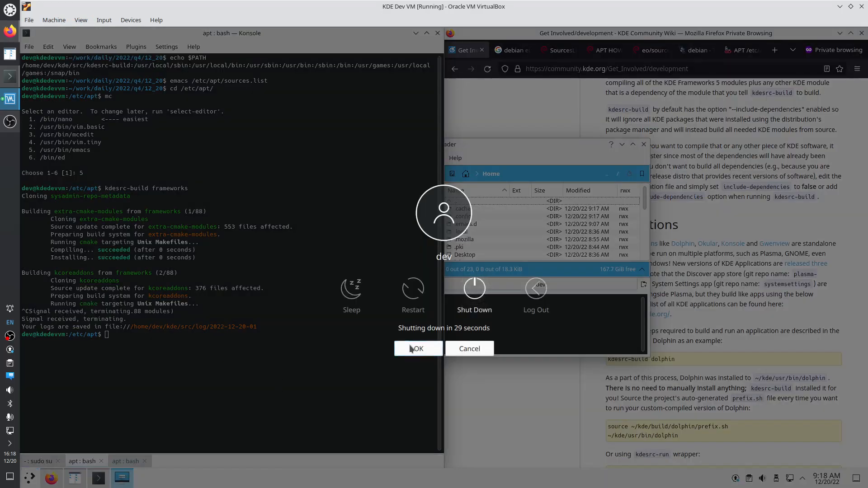
left_click(415, 348)
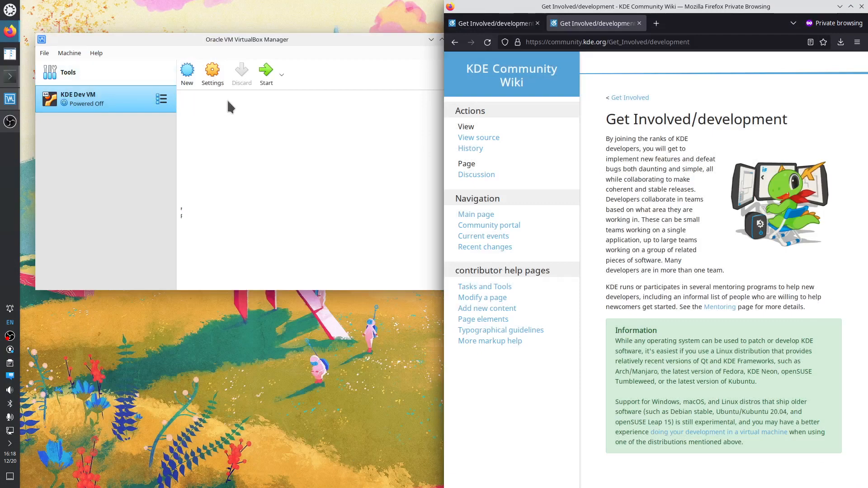
In the KDE Dev VM's settings, remove Floppy from the System boot order
left_click(212, 73)
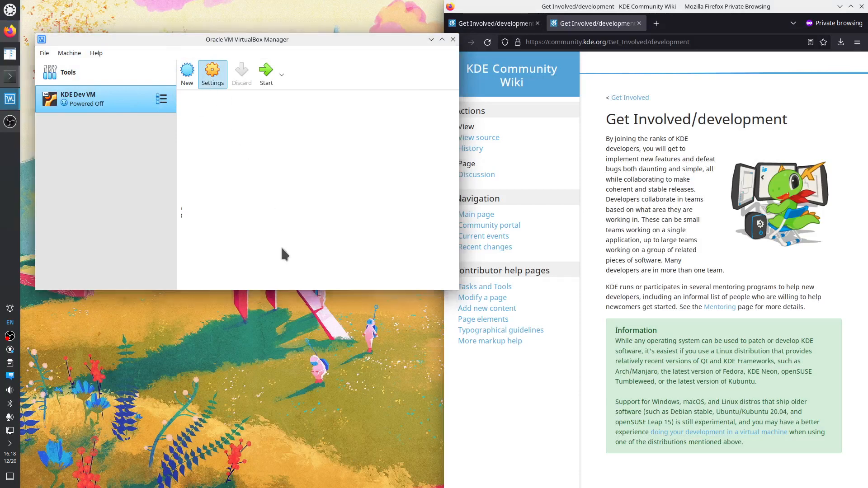
left_click(201, 62)
left_click(228, 62)
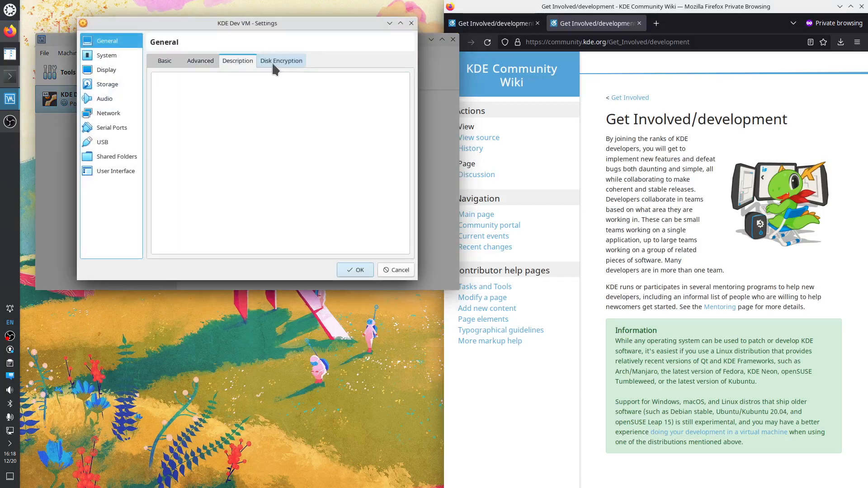
left_click(271, 63)
left_click(107, 55)
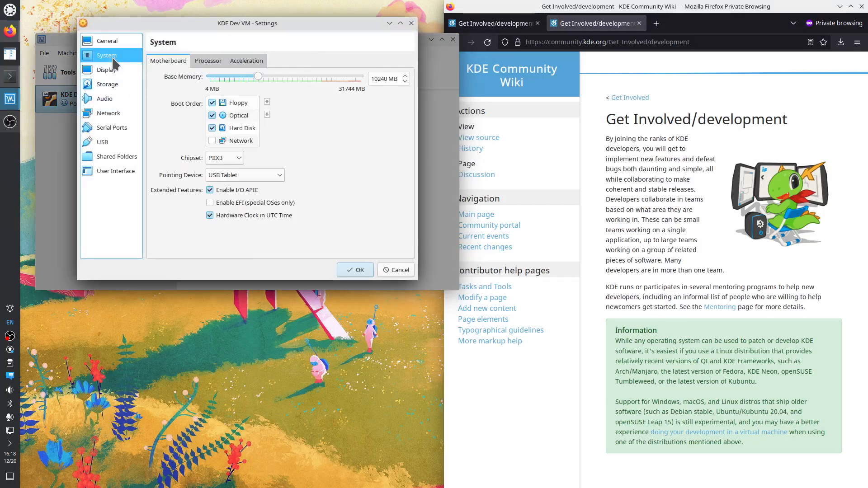
left_click(227, 107)
left_click(212, 102)
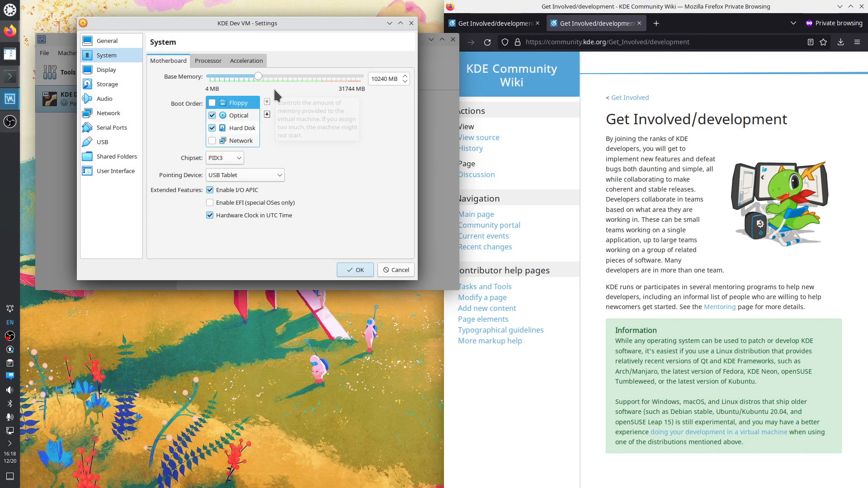
Keep the PIIX3 chipset and raise the Processor(s) slider to 15 CPUs
left_click(226, 155)
left_click(283, 155)
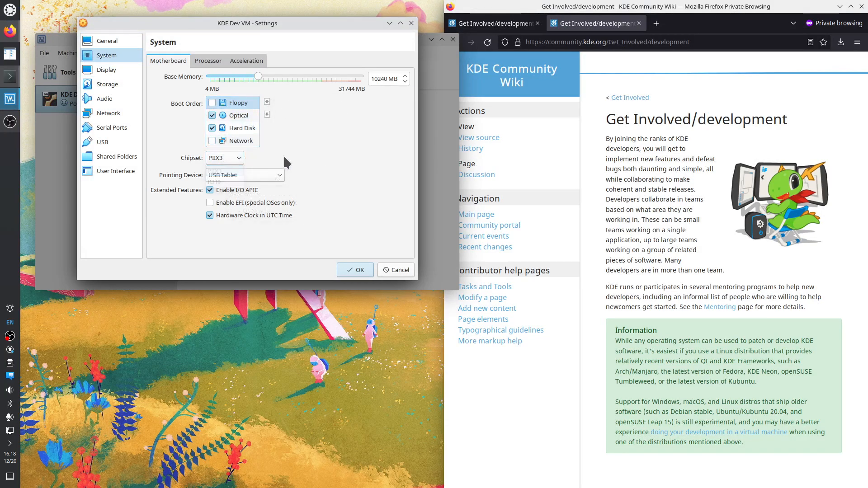
left_click(208, 60)
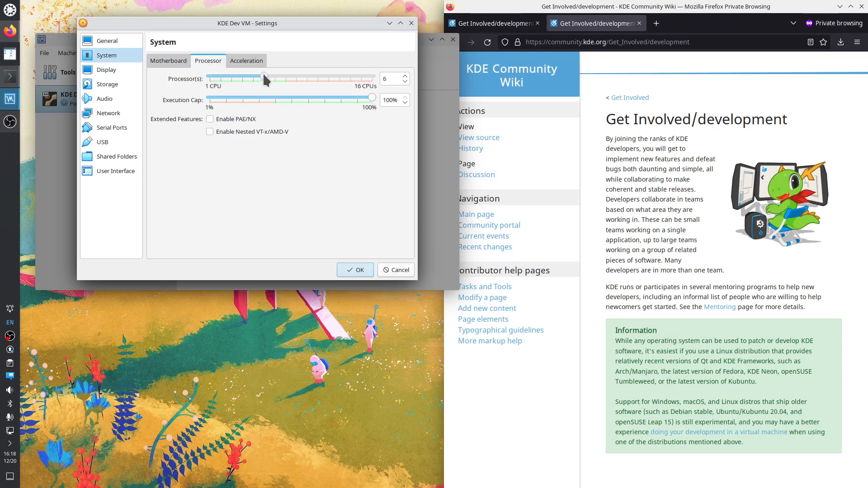
left_click_drag(264, 79, 360, 77)
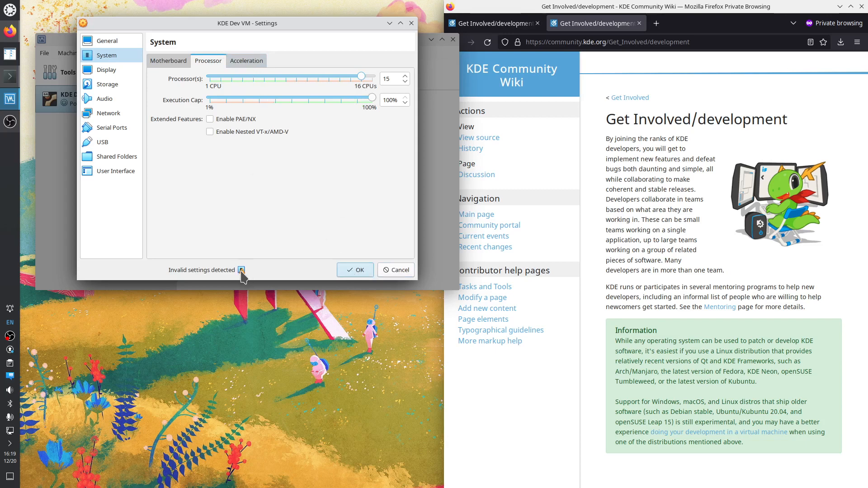
Read the invalid-settings warning and save the KDE Dev VM settings with 15 processors
mouse_move(241, 271)
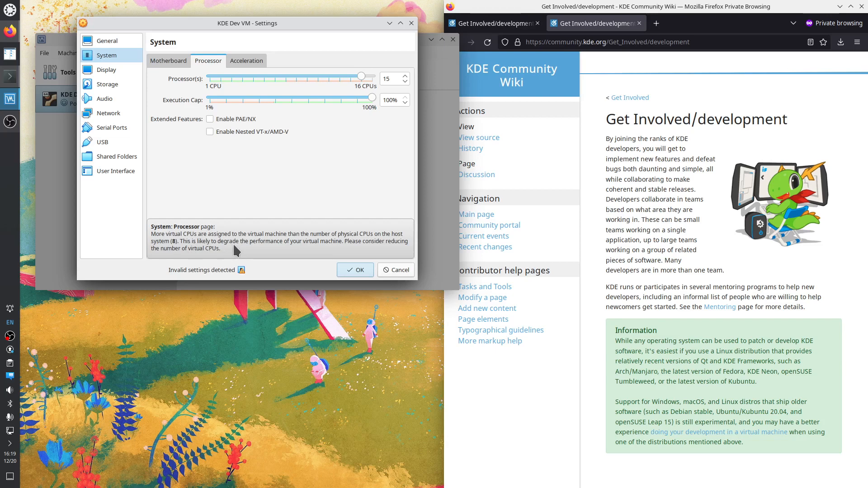
left_click(355, 270)
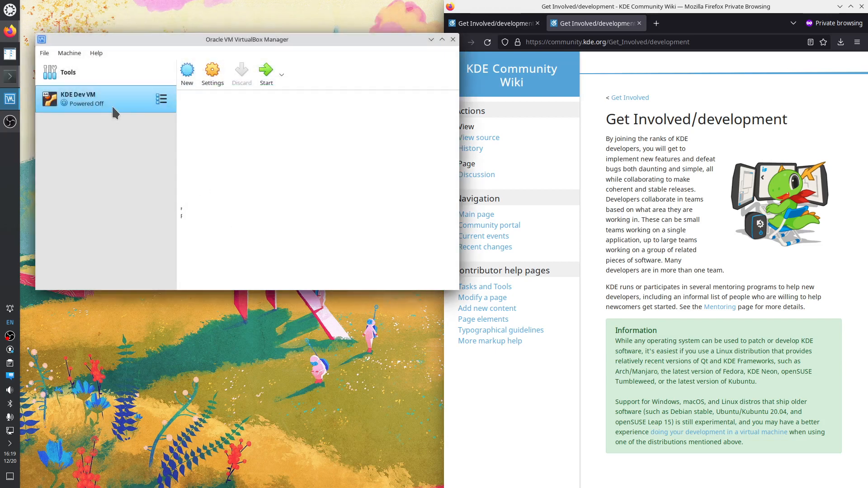
Reopen the KDE Dev VM settings and review the System processor and acceleration pages
left_click(212, 72)
left_click(106, 70)
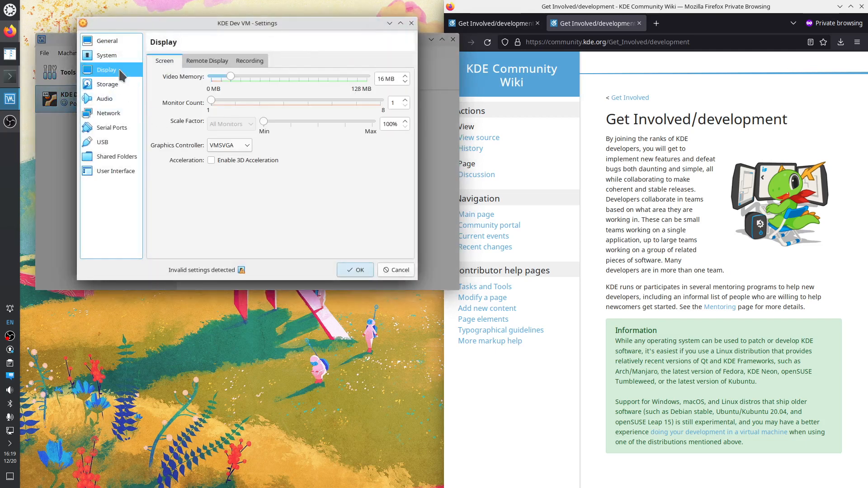
left_click(107, 55)
left_click(244, 61)
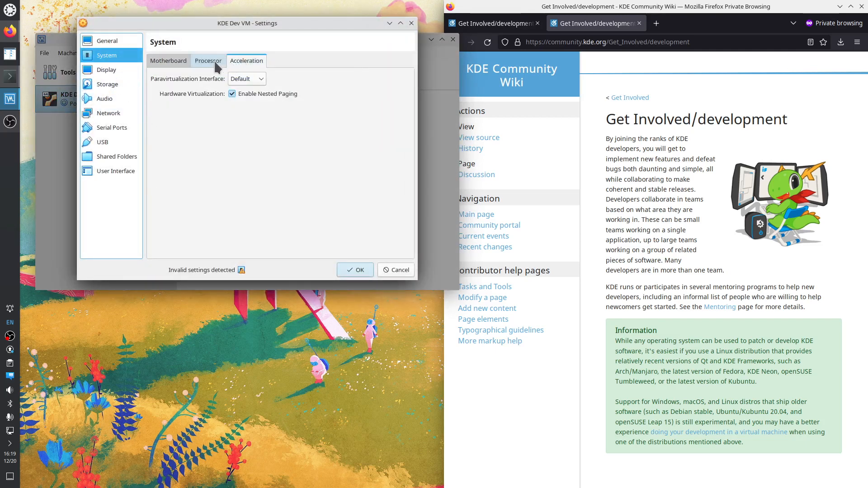
left_click(206, 61)
Browse the Display pages, leave the graphics controller at VMSVGA, and move to Storage
left_click(112, 73)
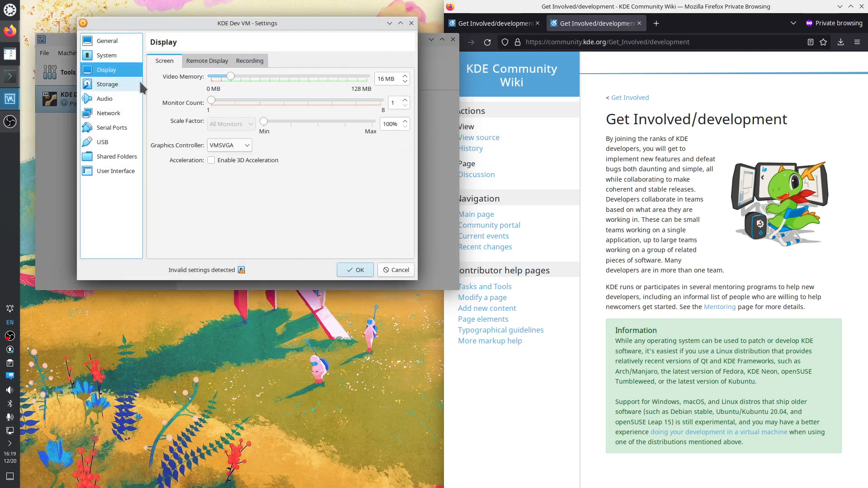
left_click(193, 60)
left_click(174, 60)
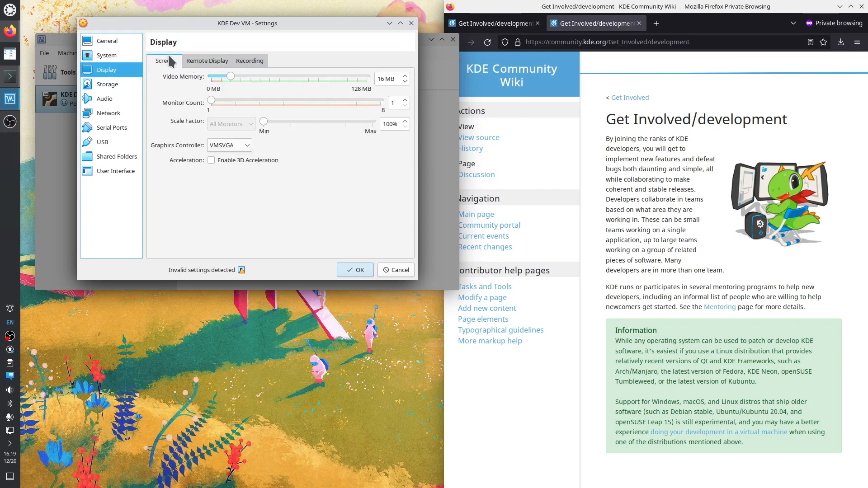
left_click(248, 145)
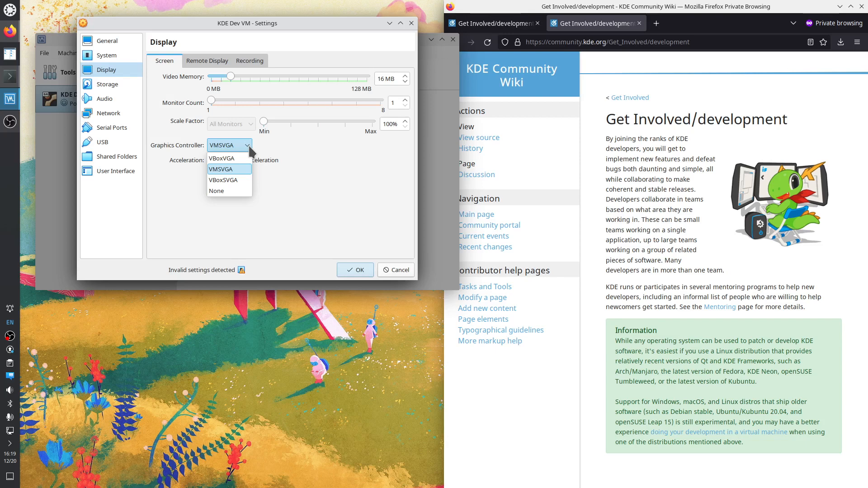
left_click(276, 154)
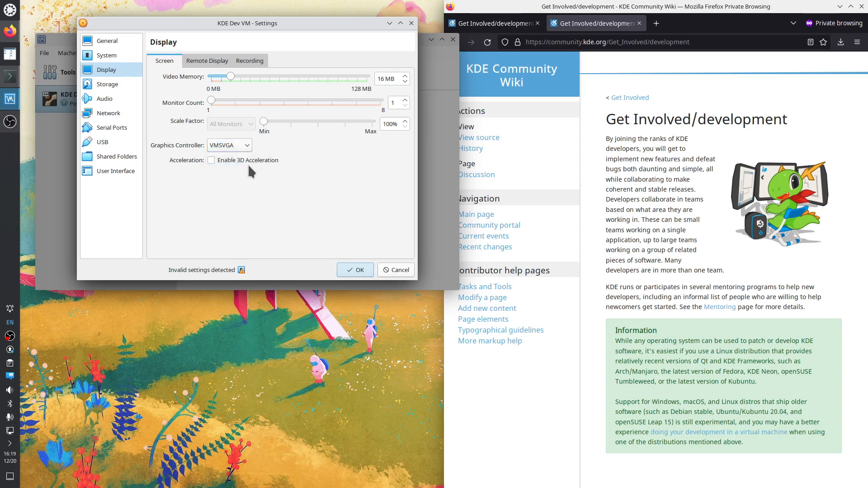
left_click(215, 61)
left_click(248, 61)
left_click(109, 84)
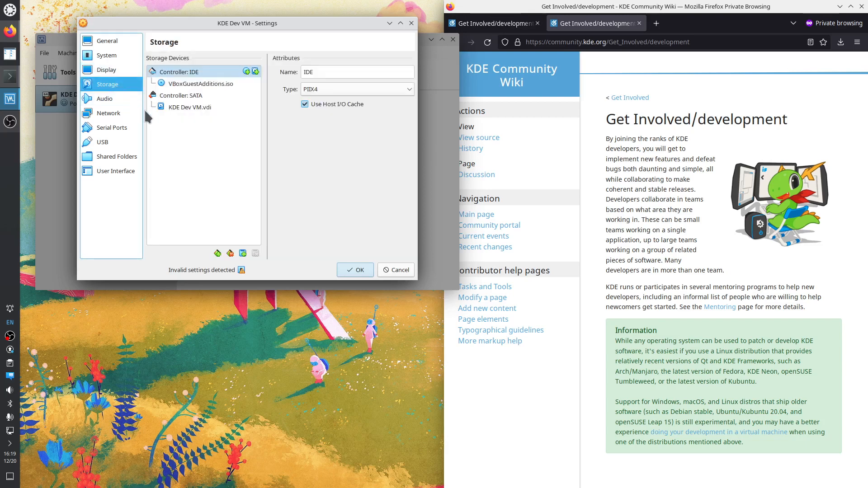
Switch the SATA controller type from AHCI to NVMe, save, and start the VM
left_click(194, 95)
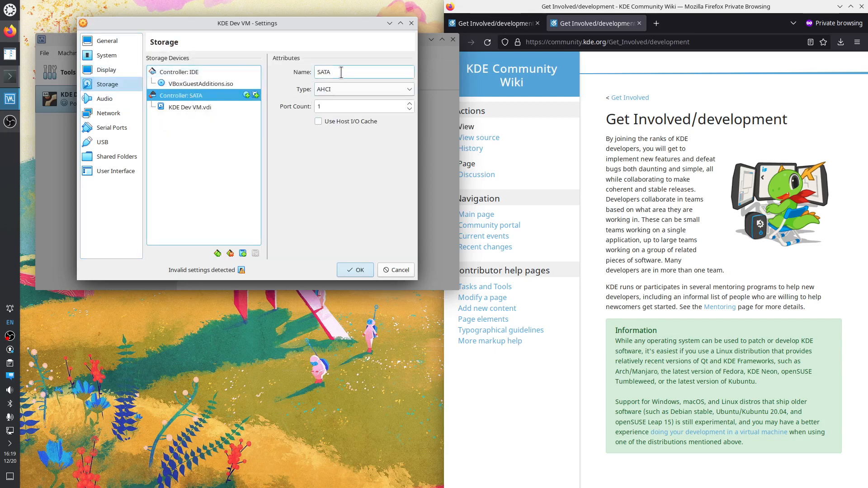
left_click(351, 89)
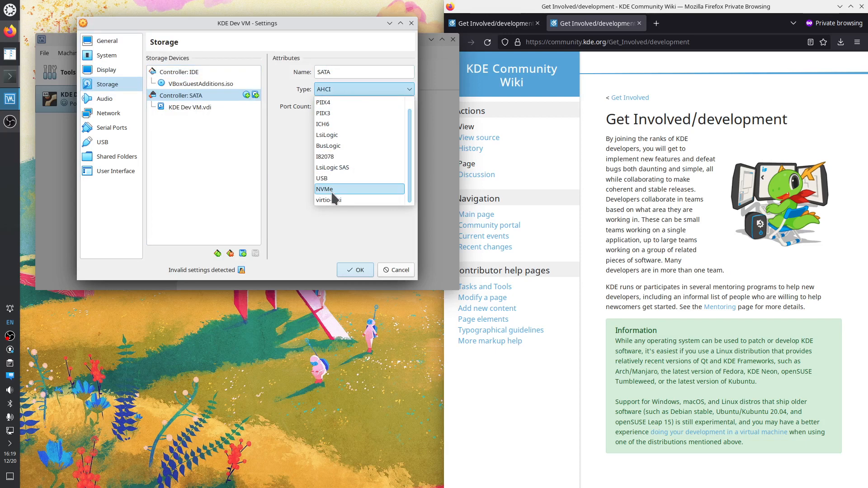
left_click(282, 182)
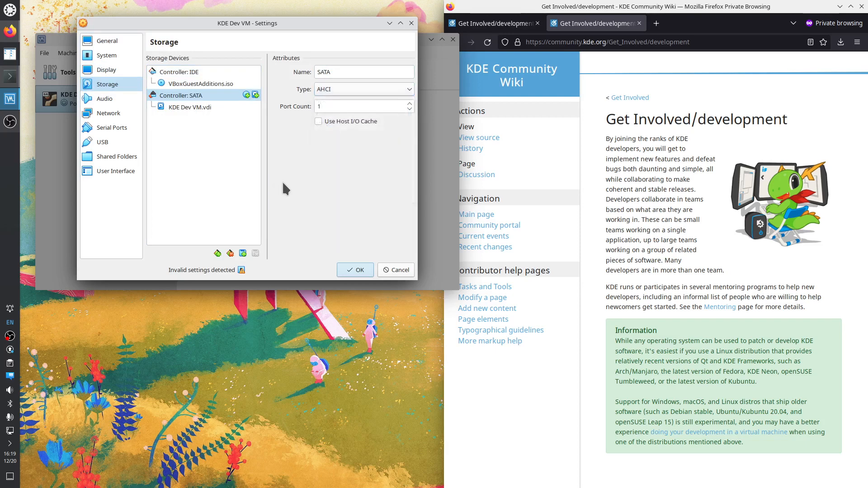
left_click(353, 88)
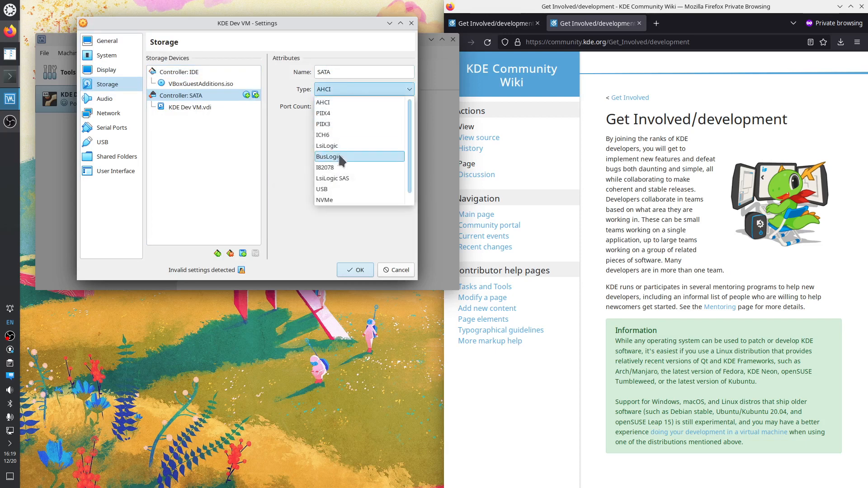
left_click(341, 201)
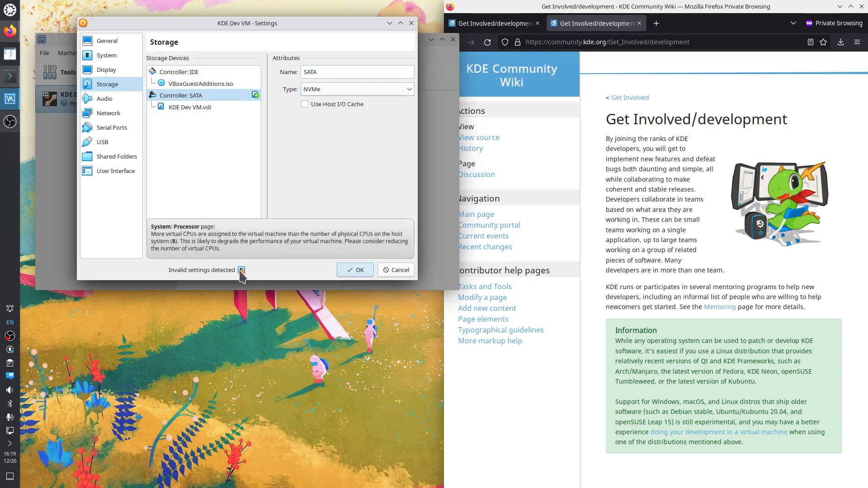
left_click(355, 271)
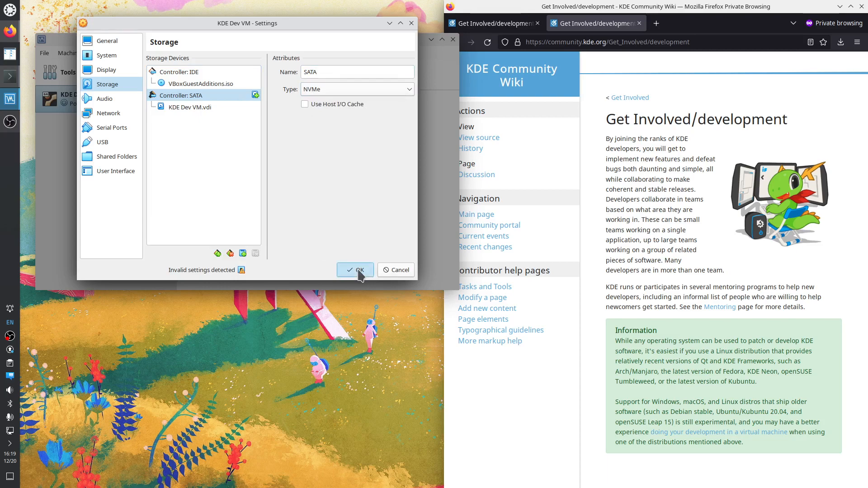
left_click(271, 75)
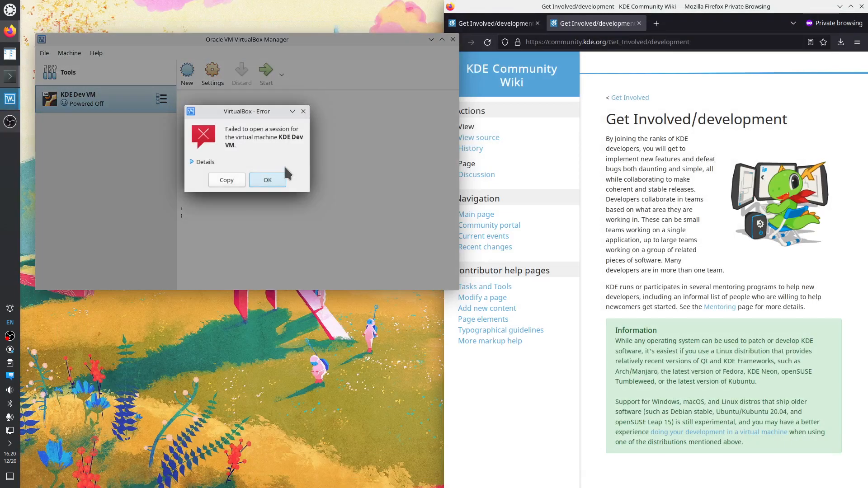
Read the expanded session-failure error details and dismiss the error
left_click(193, 163)
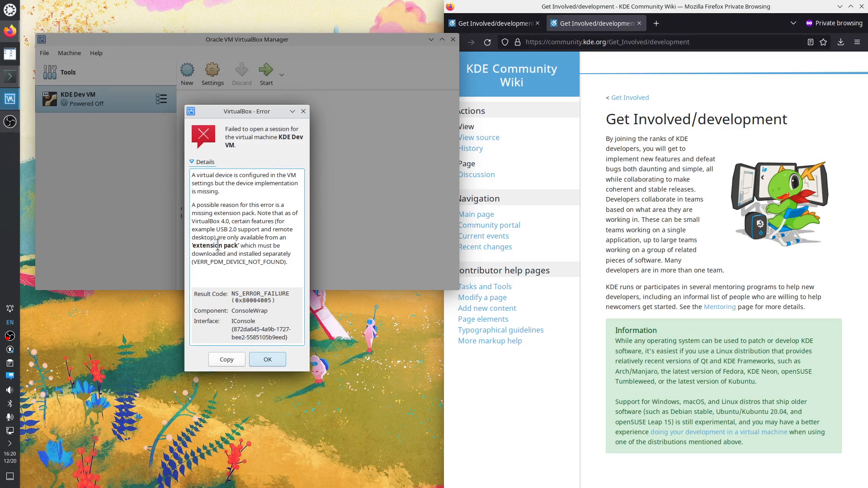
left_click_drag(202, 221, 257, 266)
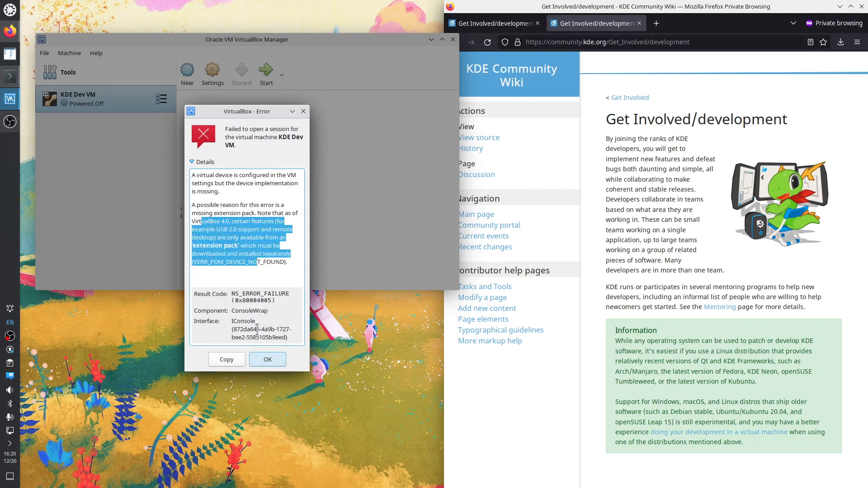
left_click(304, 111)
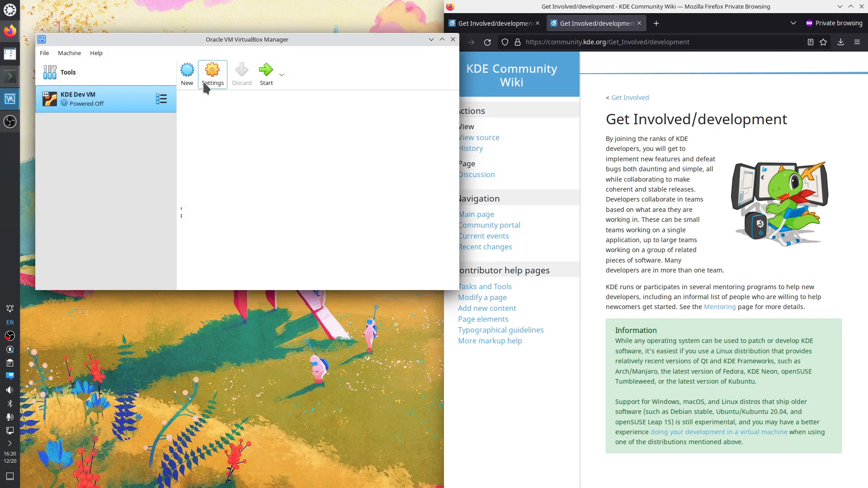
Set the SATA controller type back to AHCI in Storage settings and save
left_click(211, 77)
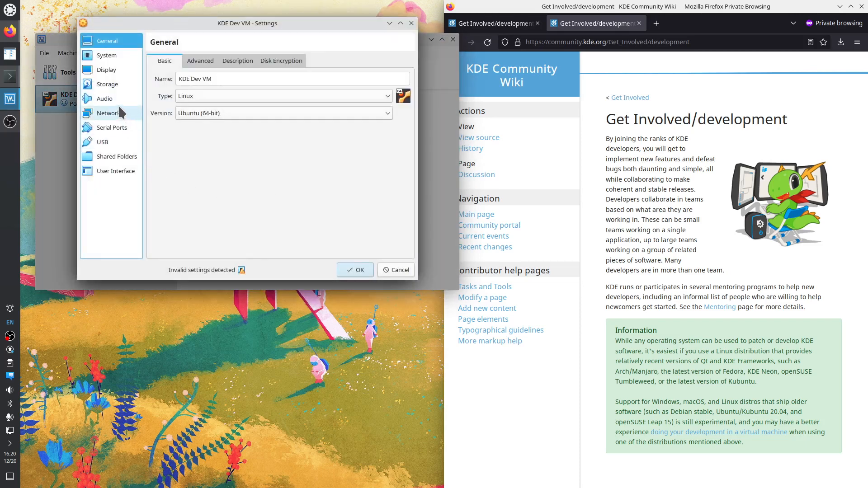
left_click(116, 84)
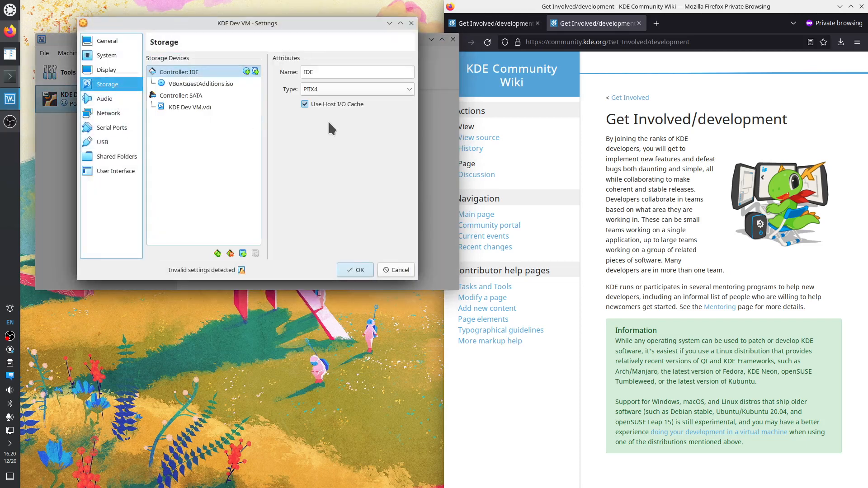
left_click(194, 95)
left_click(338, 89)
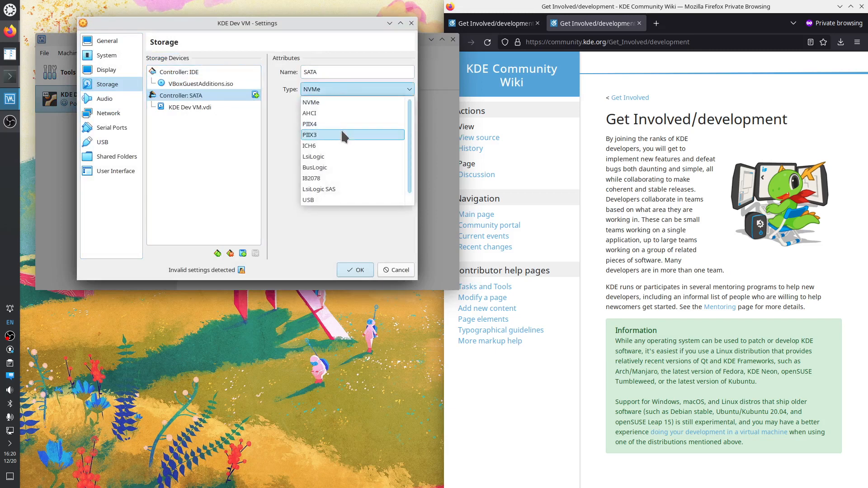
left_click(320, 113)
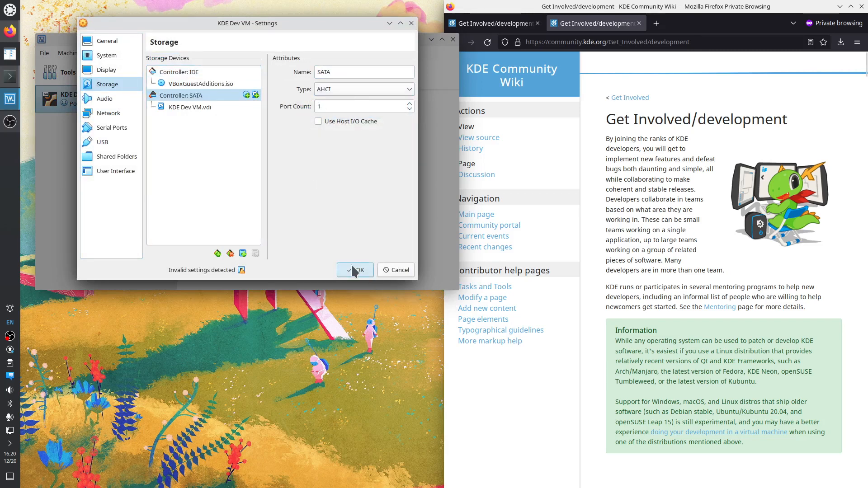
left_click(353, 271)
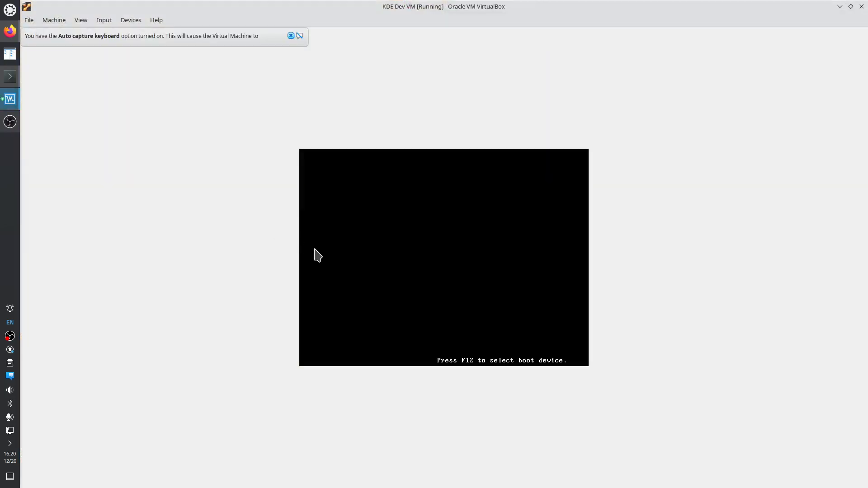
Dismiss the keyboard capture notice, tile the VM window left, then maximize it again
left_click(291, 35)
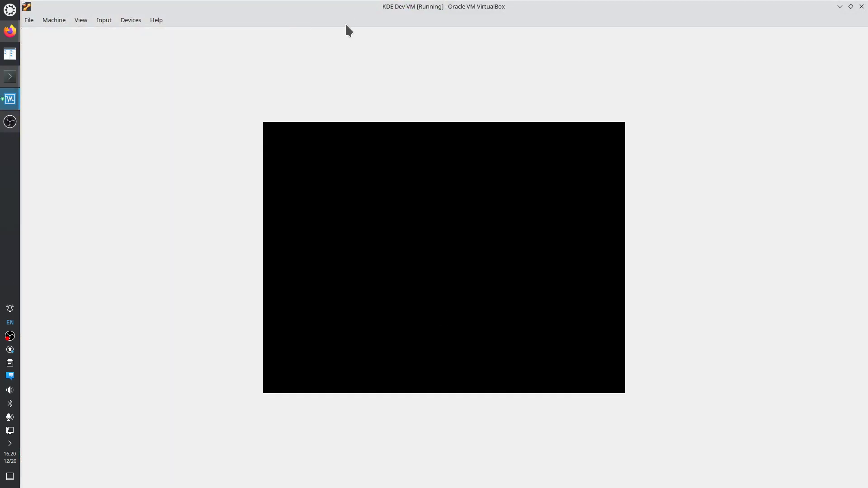
left_click_drag(347, 6, 1, 188)
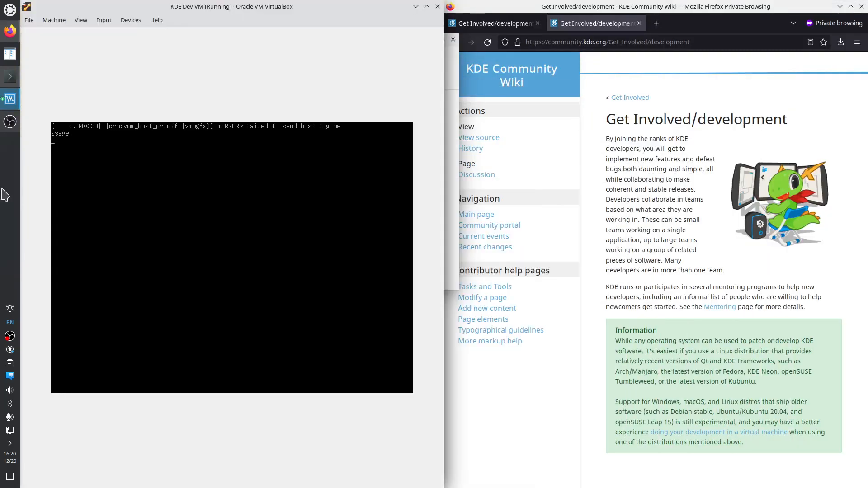
left_click(427, 6)
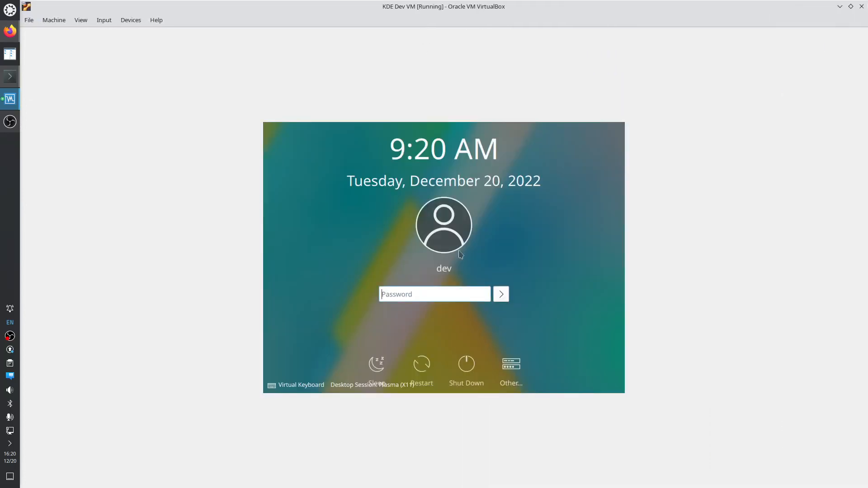
Log in to the guest's Plasma session with the user's password
left_click(411, 295)
type("●●●●")
key("Return")
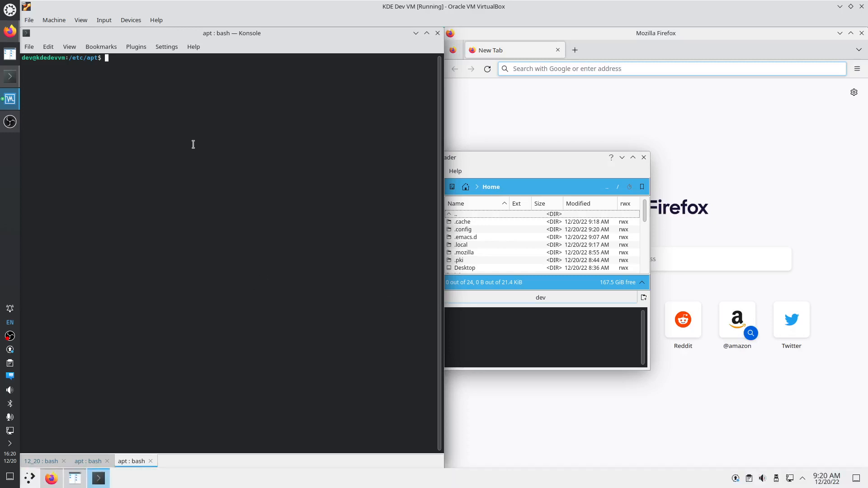
Try tab-completing nc commands, then run lscpu to confirm 15 CPUs under KVM
type("ncp")
key("Tab")
key("BackSpace")
key("BackSpace")
key("BackSpace")
type("nc")
key("Tab")
key("Tab")
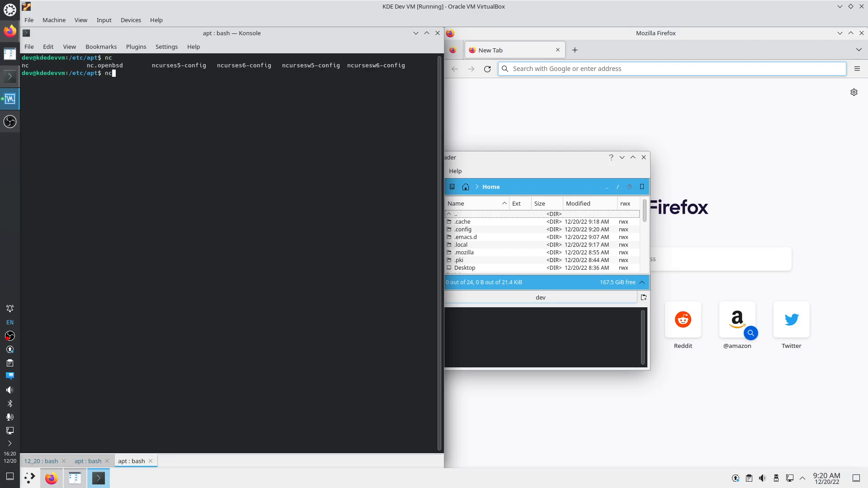
key("BackSpace")
key("BackSpace")
type("cpu")
key("BackSpace")
key("BackSpace")
key("BackSpace")
type("lscpu")
key("Return")
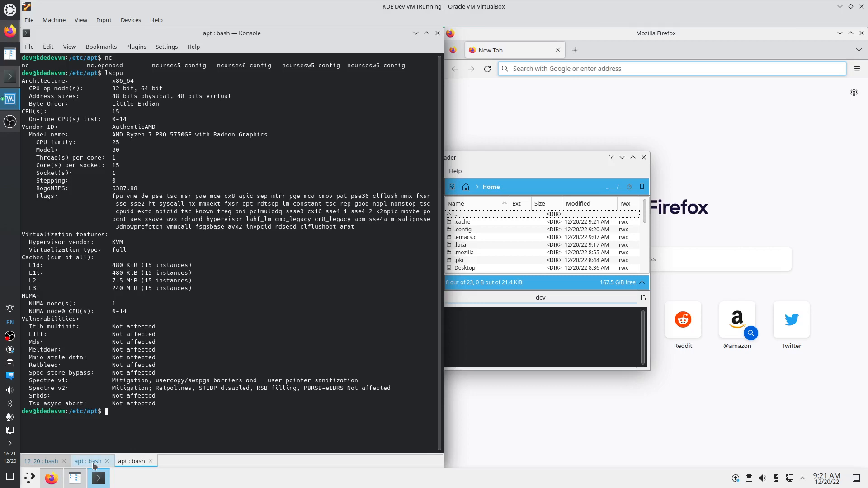
In Krusader, navigate into the ~/kde/src/kdesrc-build folder
left_click(75, 477)
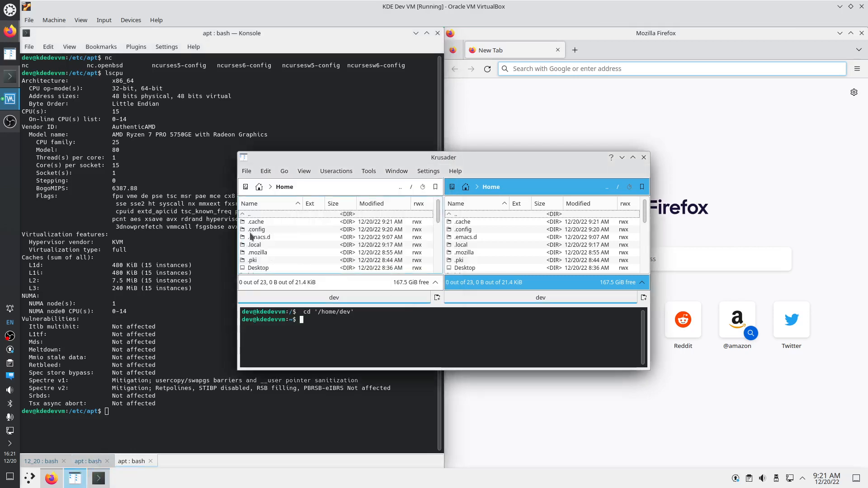
left_click(290, 237)
type("kde")
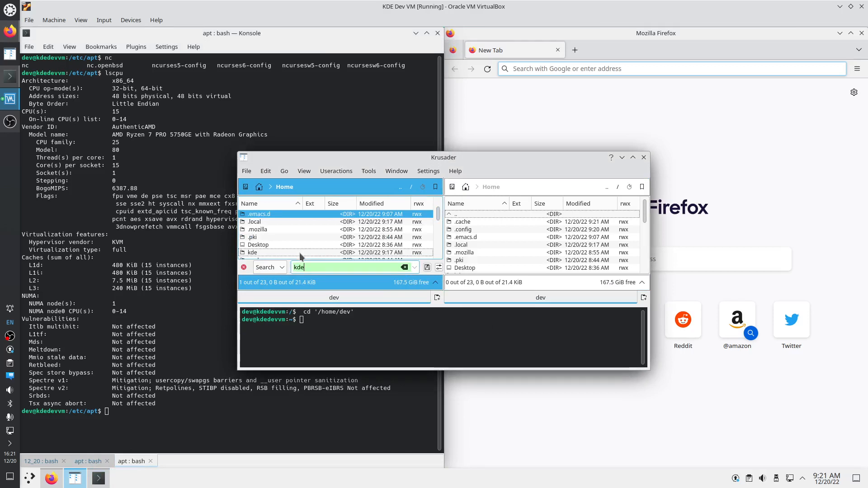
key("Return")
type("src")
key("Return")
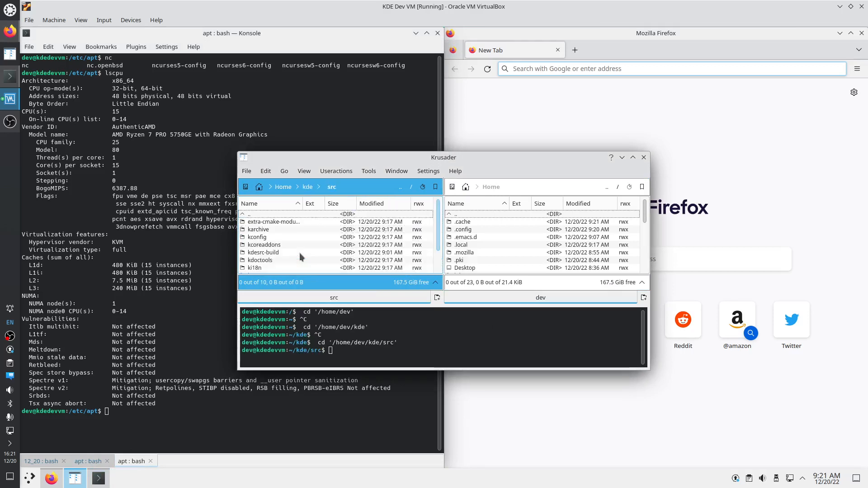
type("kdesrc")
key("Return")
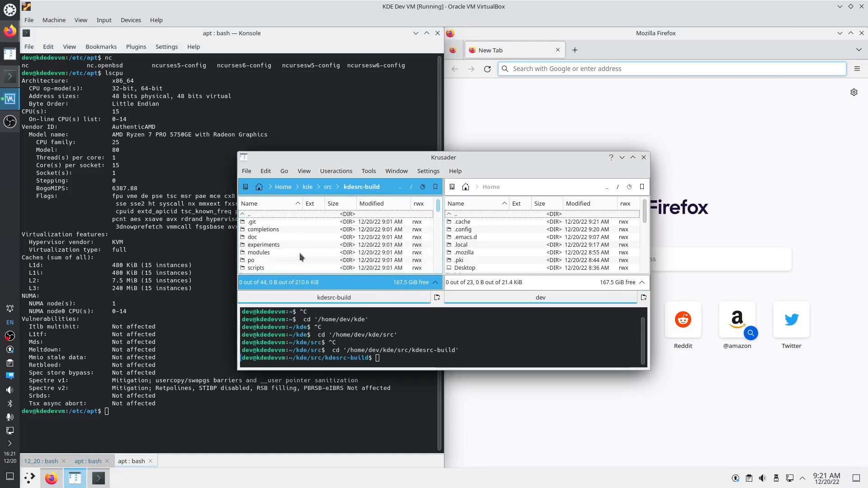
Search kdesrc-build for files containing 'ncpu' and find it inside kdesrc-build-setup
key("ctrl+s")
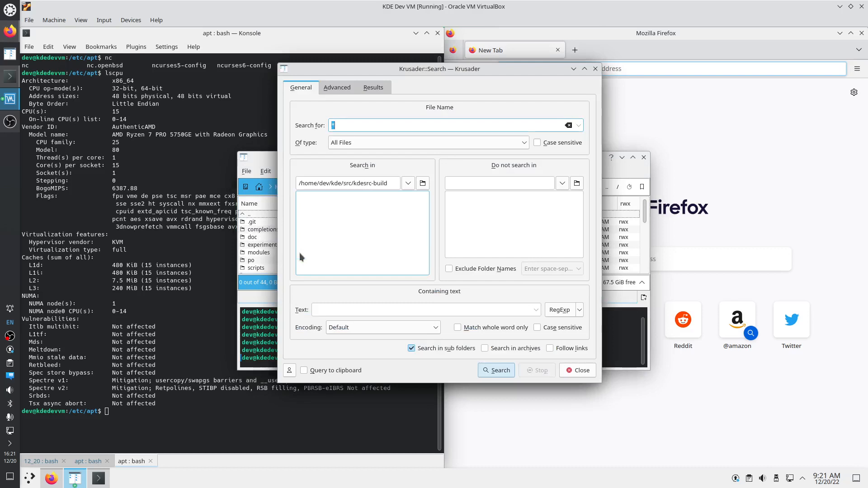
key("alt+t")
type("ncpu")
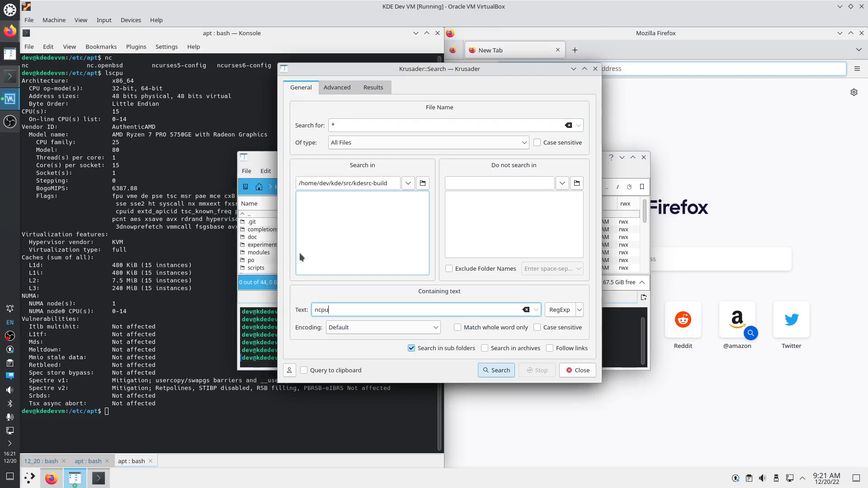
key("Return")
left_click(407, 117)
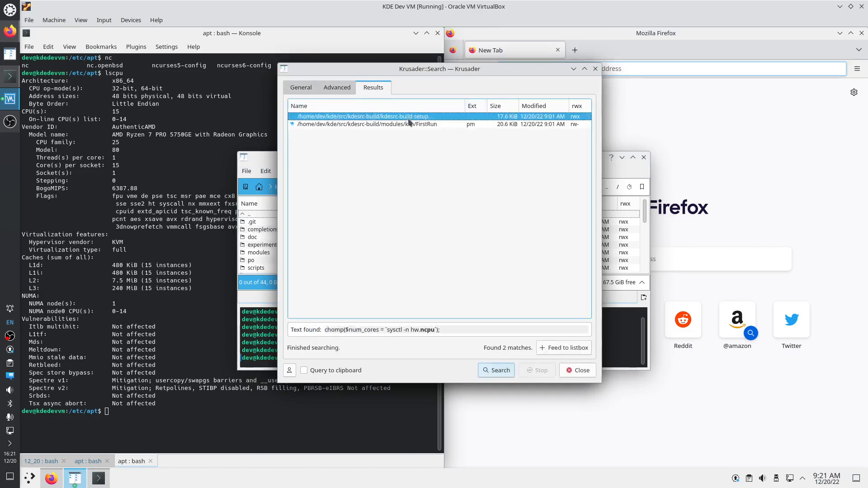
key("F3")
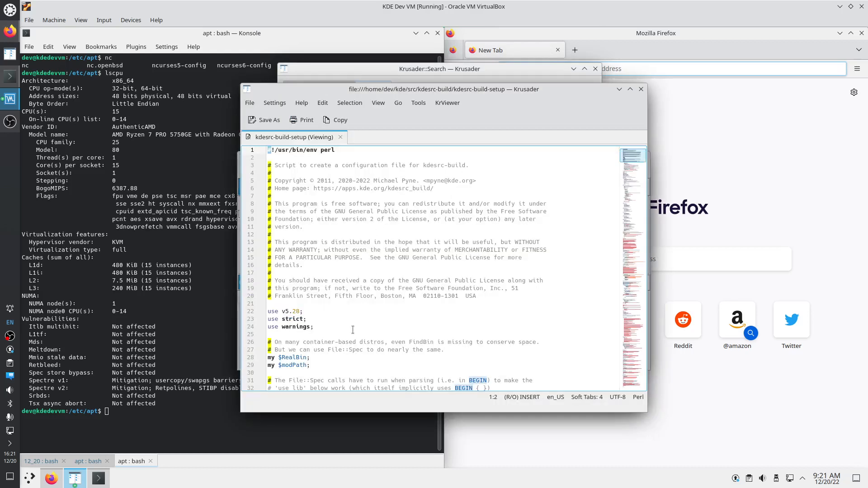
key("ctrl+f")
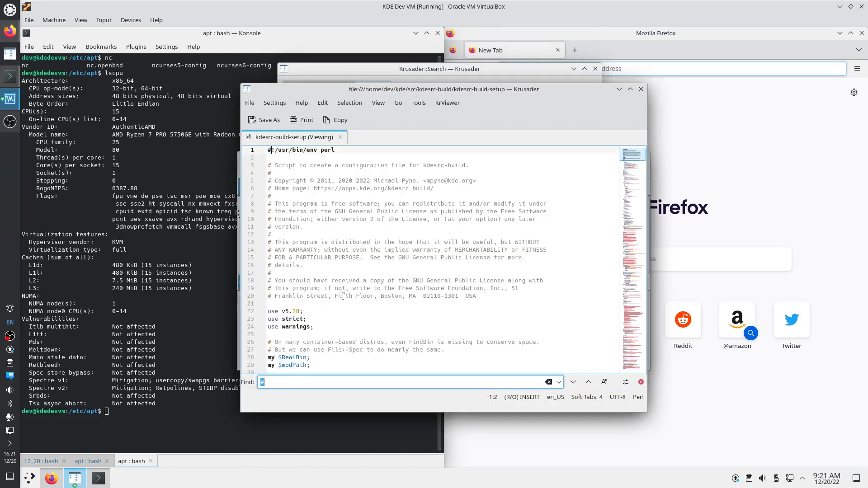
type("ncpu")
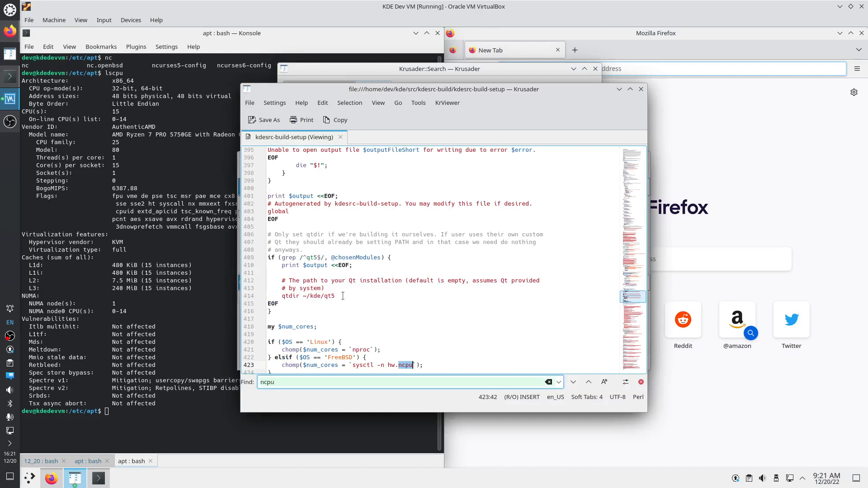
key("Return")
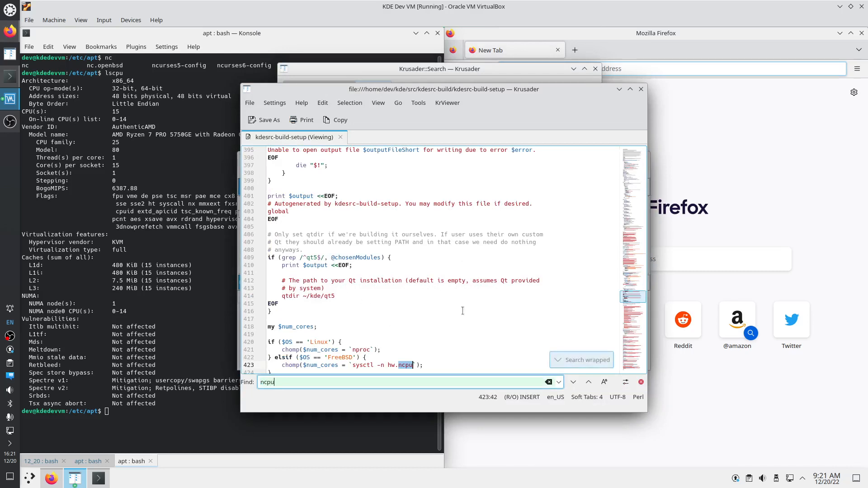
left_click(641, 89)
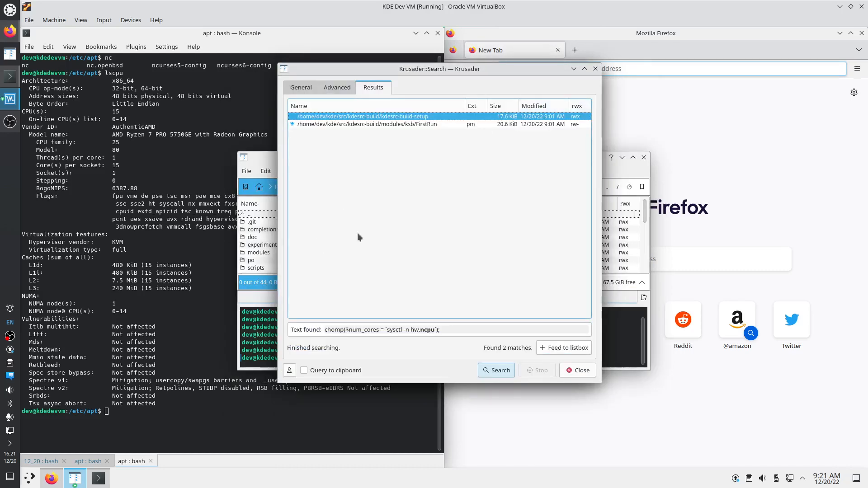
left_click(595, 69)
Run nproc in Konsole, which reports 15 cores
left_click(125, 424)
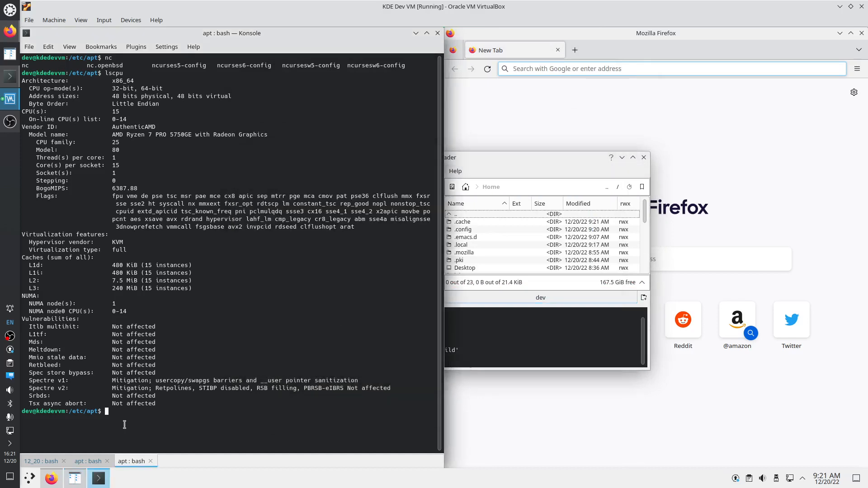
type("nproc")
key("Return")
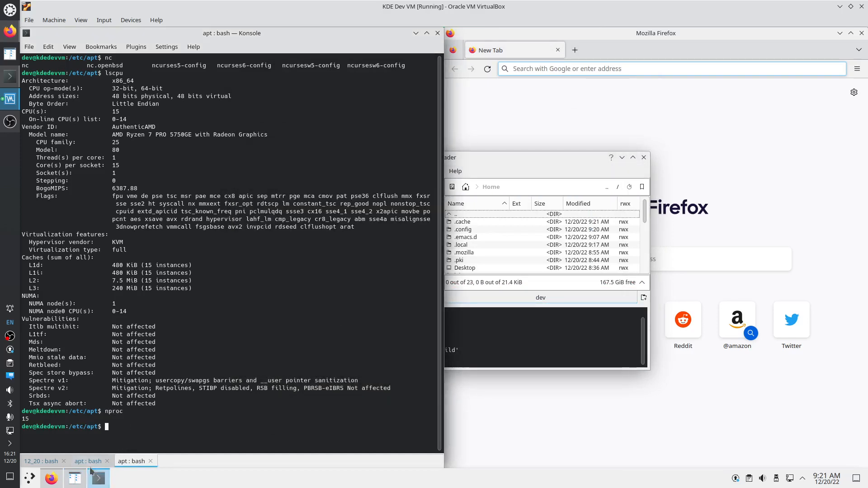
Run 'kdesrc-build frameworks' in the 12_20 Konsole session
left_click(41, 461)
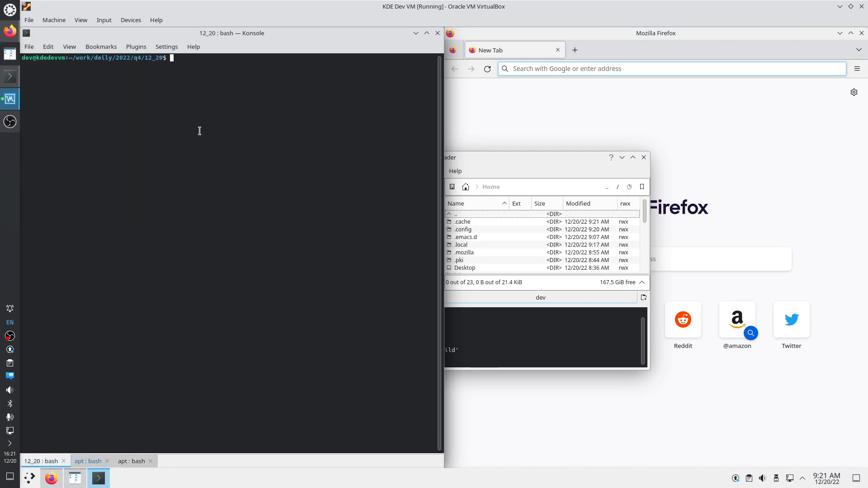
type("kdesrc-")
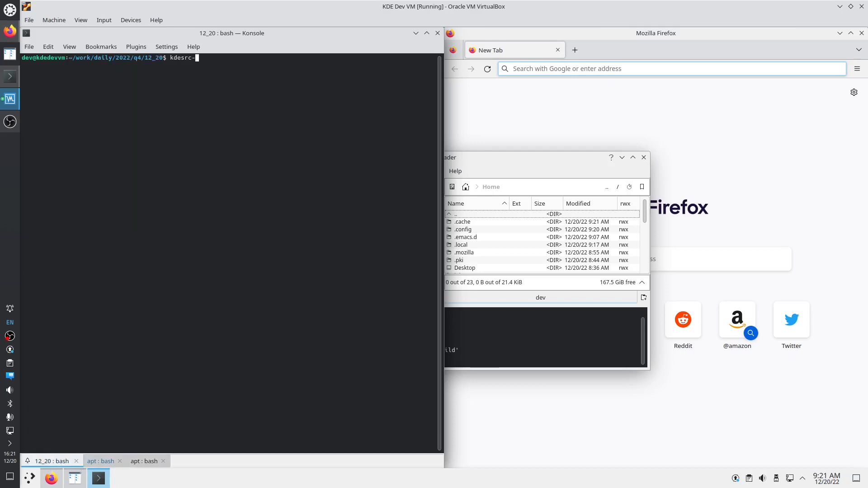
type("build fram")
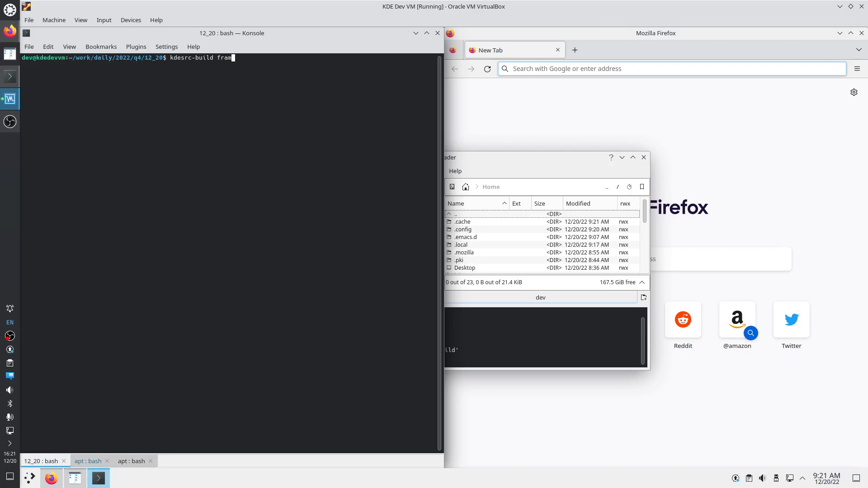
type("eworks")
key("Return")
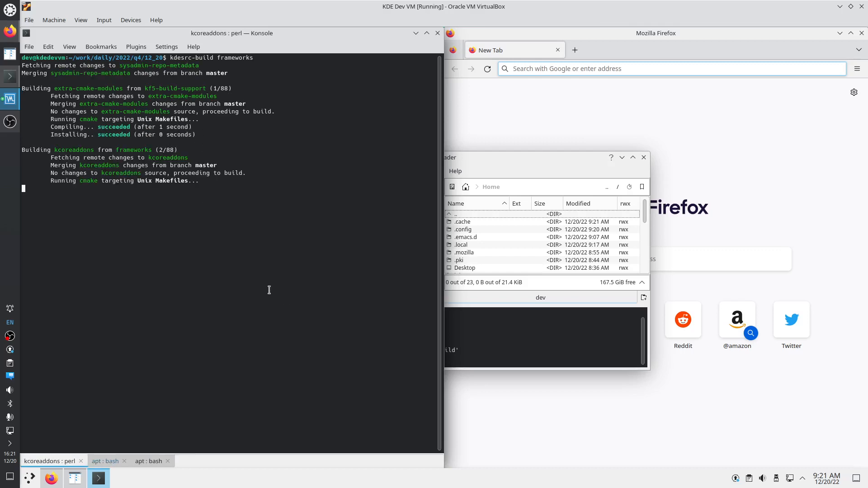
From the apt session, open ~/.config/kdesrc-buildrc in Kate and maximize the editor
left_click(144, 466)
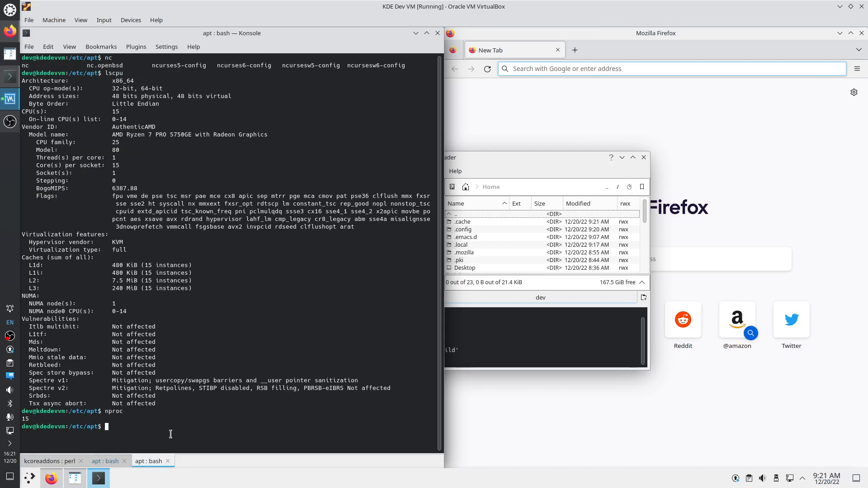
type("kate ~/.")
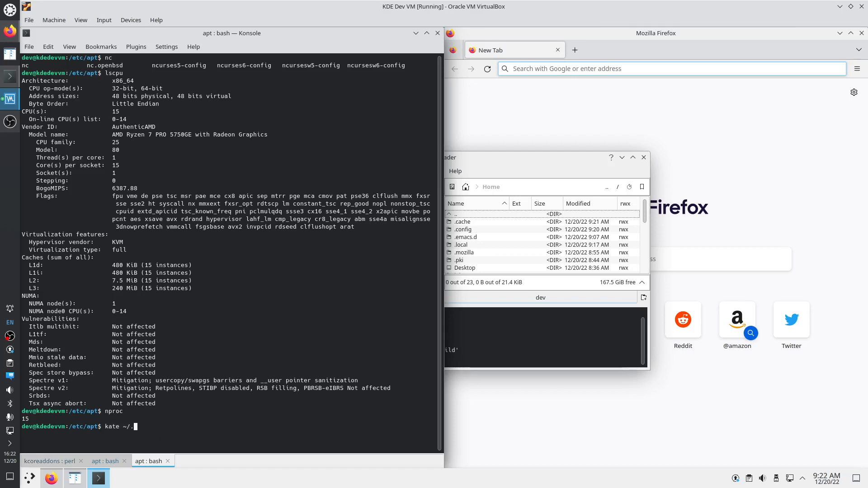
type("c")
type("o")
key("Tab")
type("kdes")
key("Tab")
key("Return")
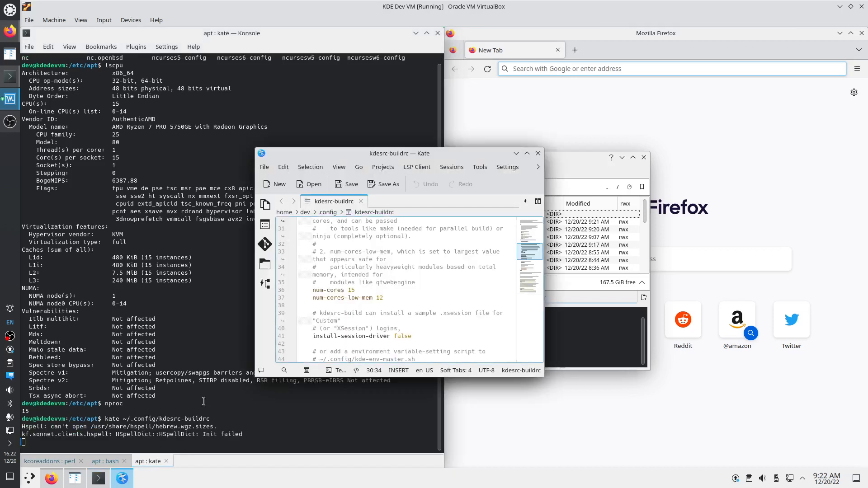
double_click(401, 152)
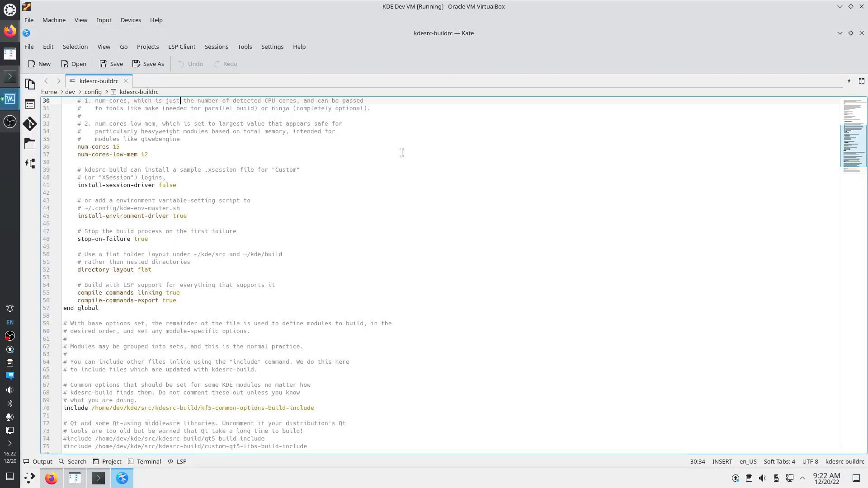
Inspect num-cores 15, num-cores-low-mem 12 and Debug build type, then close the file
left_click_drag(89, 147, 126, 154)
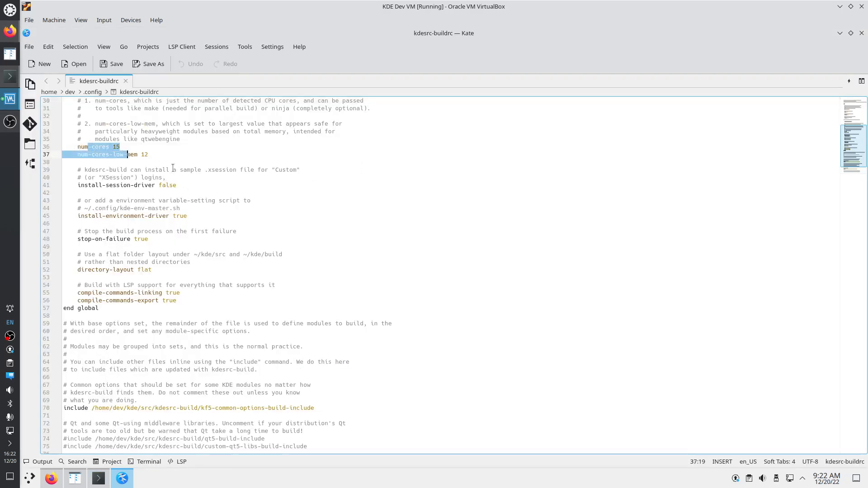
left_click(149, 270)
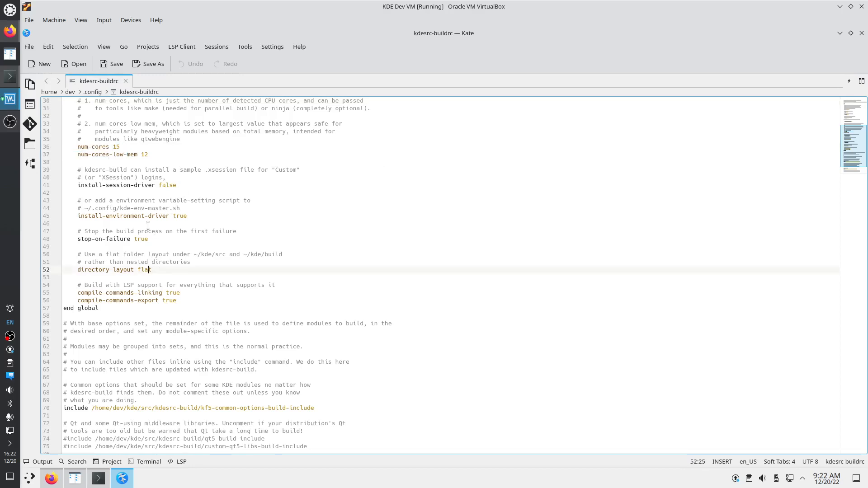
scroll(158, 195, "up", 6)
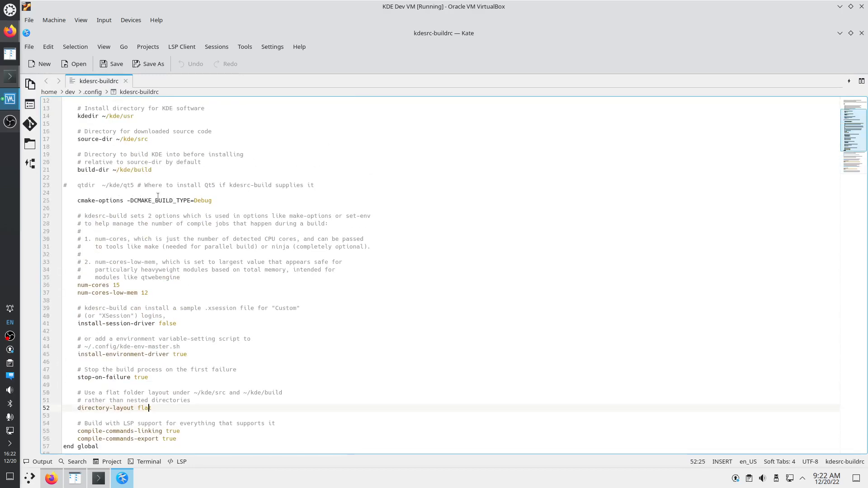
left_click_drag(197, 200, 220, 199)
left_click(111, 285)
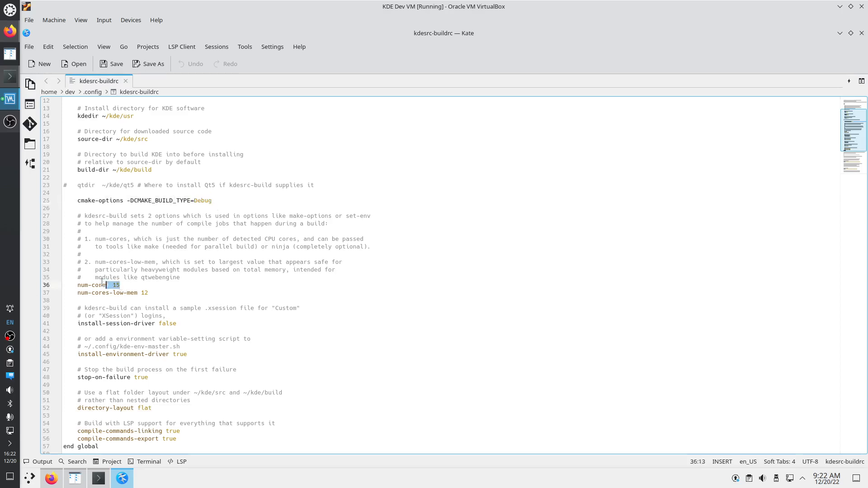
left_click_drag(149, 293, 127, 292)
key("ctrl+n")
middle_click(103, 81)
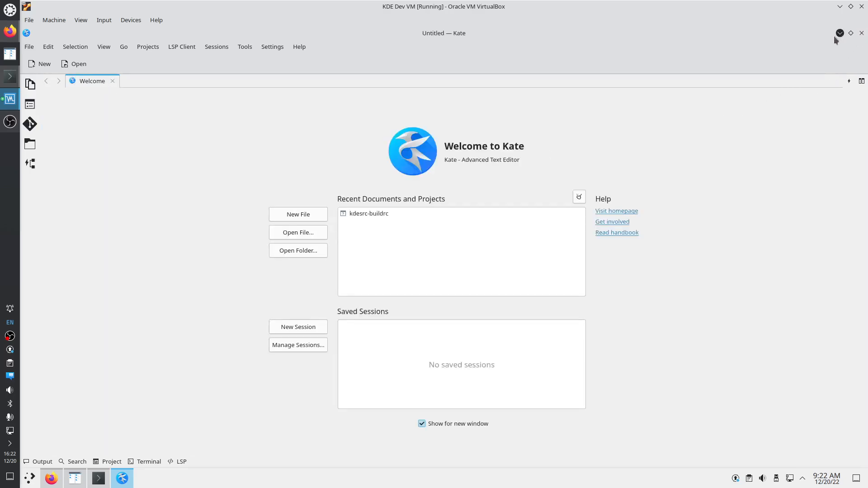
double_click(810, 35)
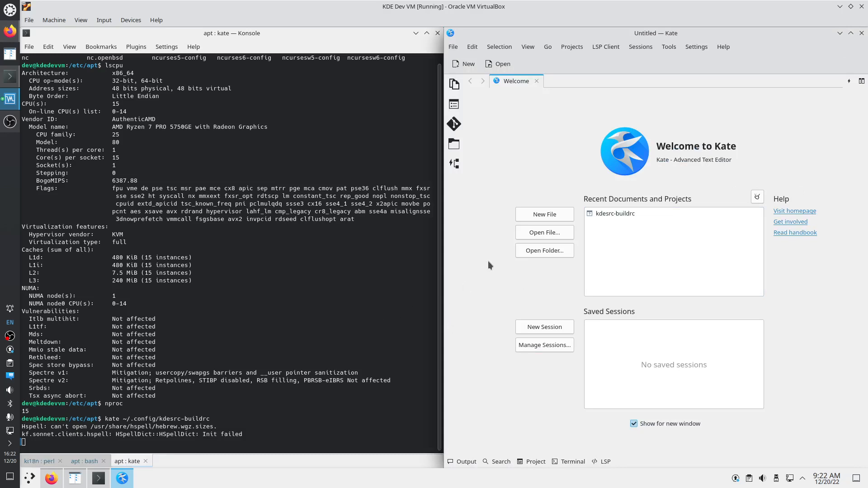
Switch to the Konsole session running the kdesrc-build frameworks build
left_click(36, 461)
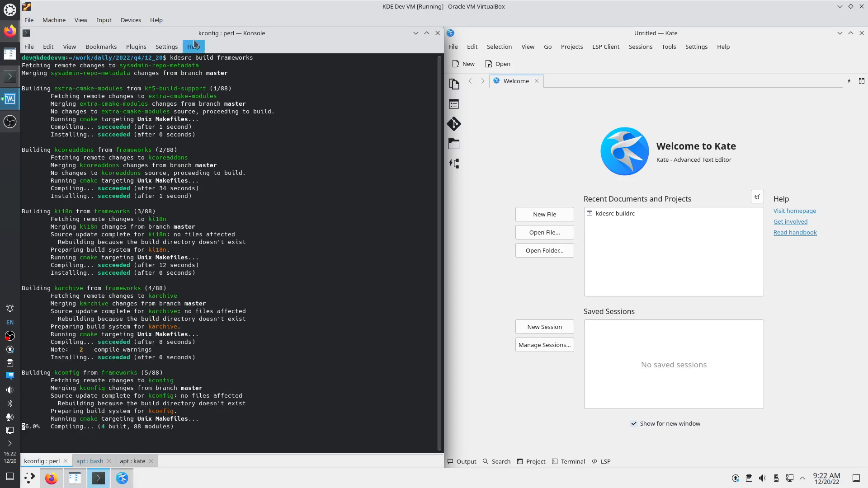
In Konsole's Tab Bar settings, enable close-tab-on-middle-click and apply the tab bar above the terminal area
left_click(166, 47)
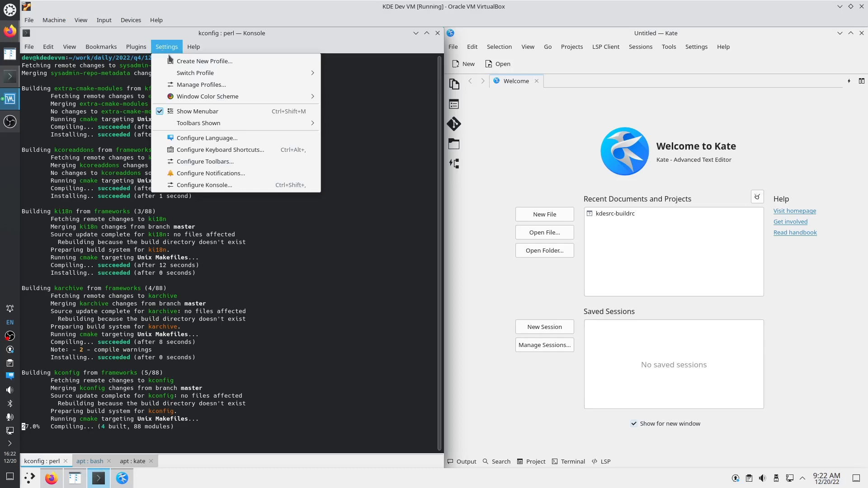
left_click(224, 187)
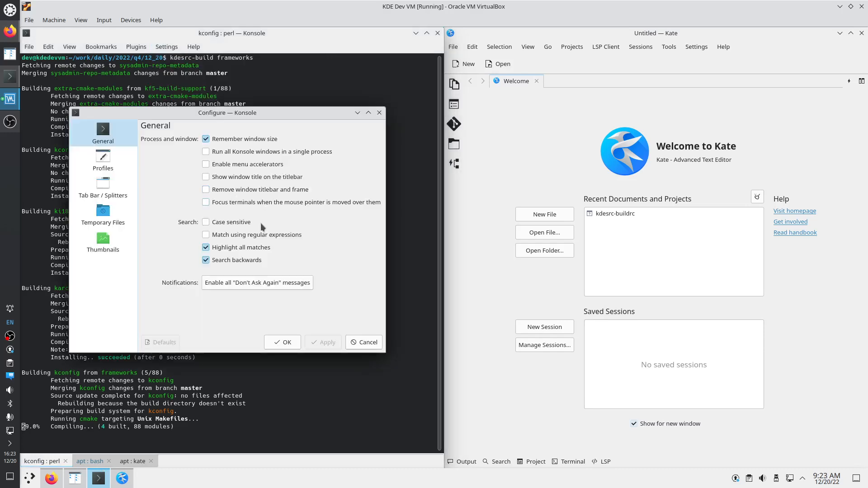
left_click(104, 246)
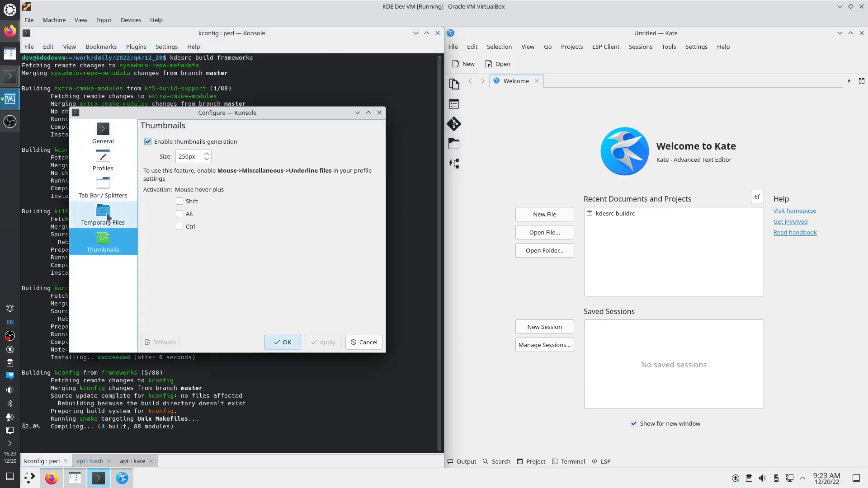
left_click(108, 217)
left_click(103, 188)
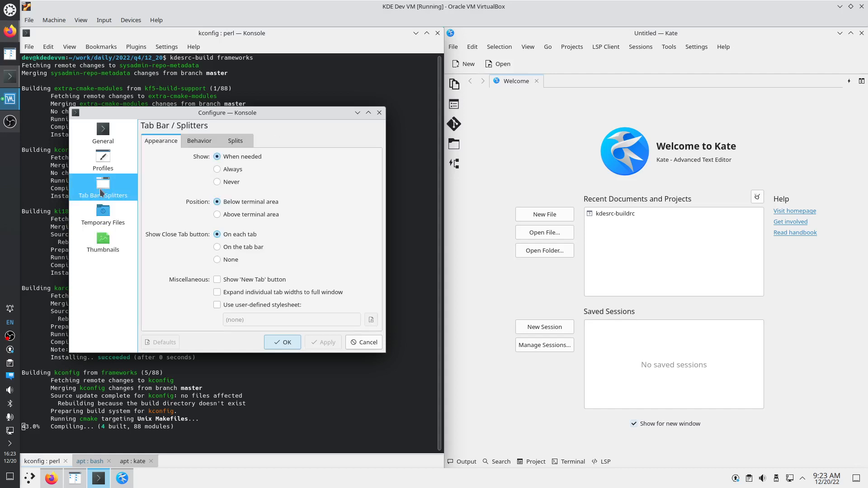
left_click(207, 143)
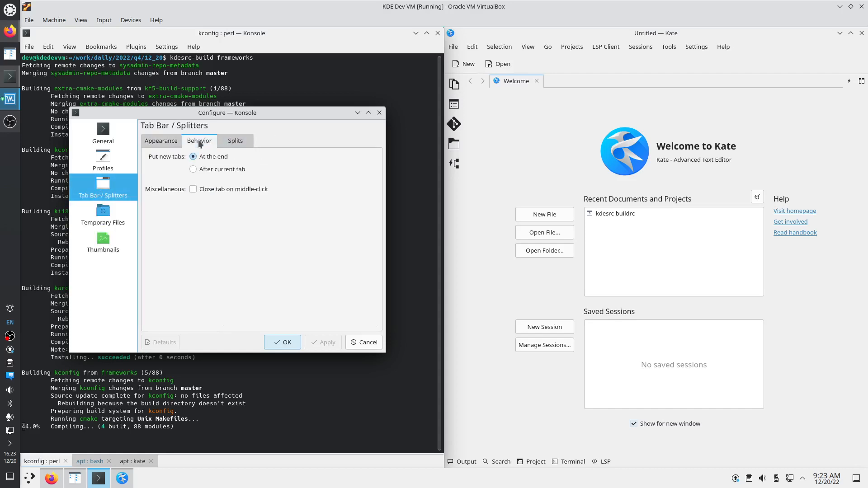
left_click(202, 192)
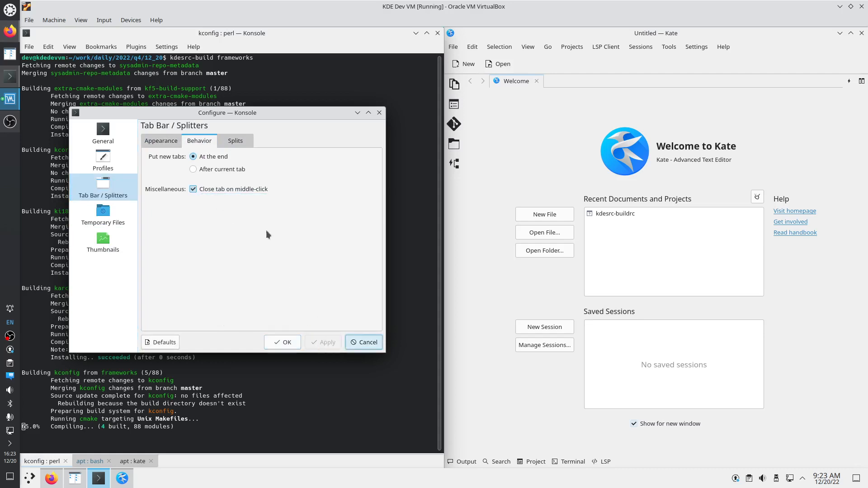
left_click(232, 143)
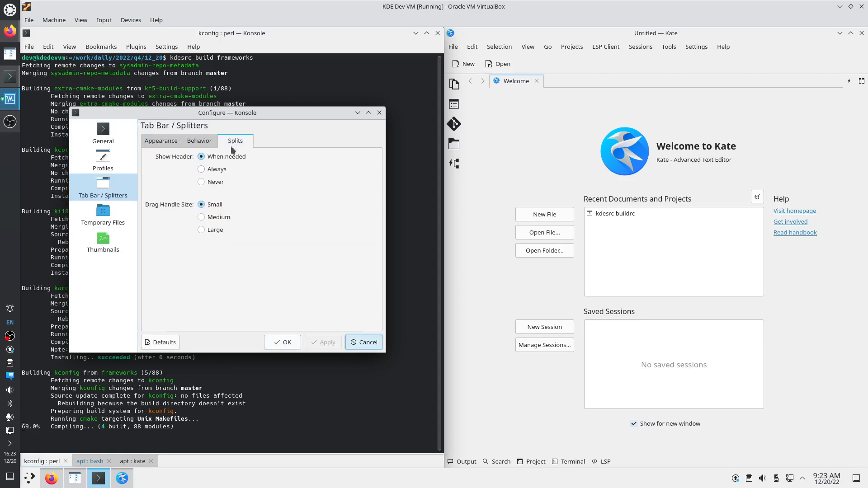
left_click(163, 142)
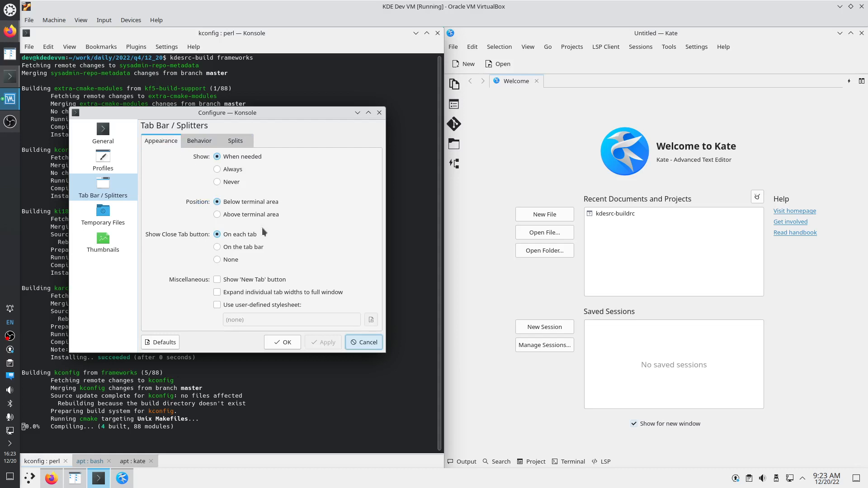
left_click(248, 216)
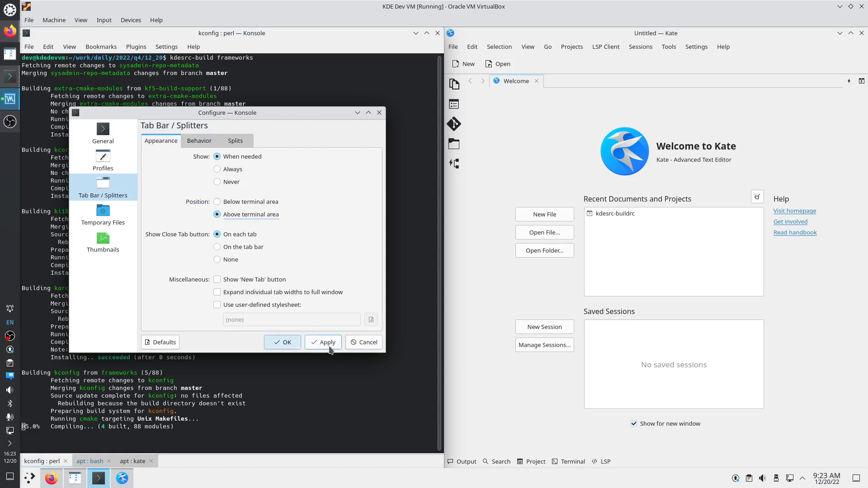
left_click(328, 343)
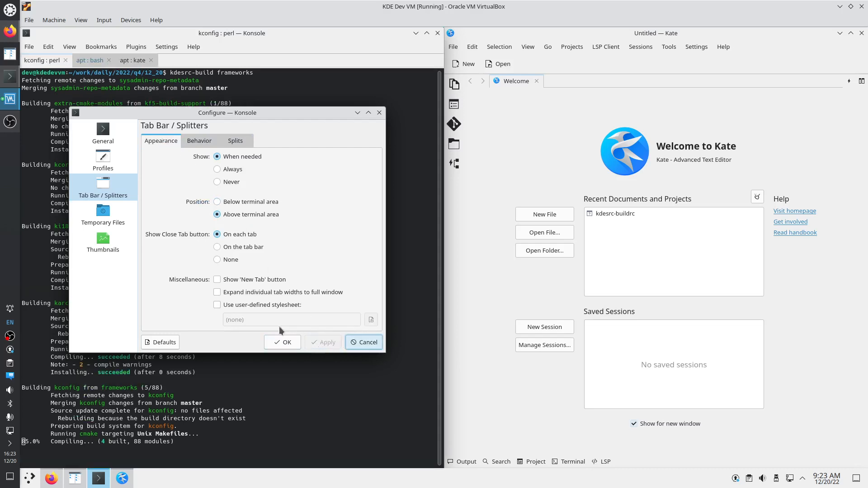
Go to the Profiles page and select the built-in profile
left_click(199, 141)
left_click(115, 156)
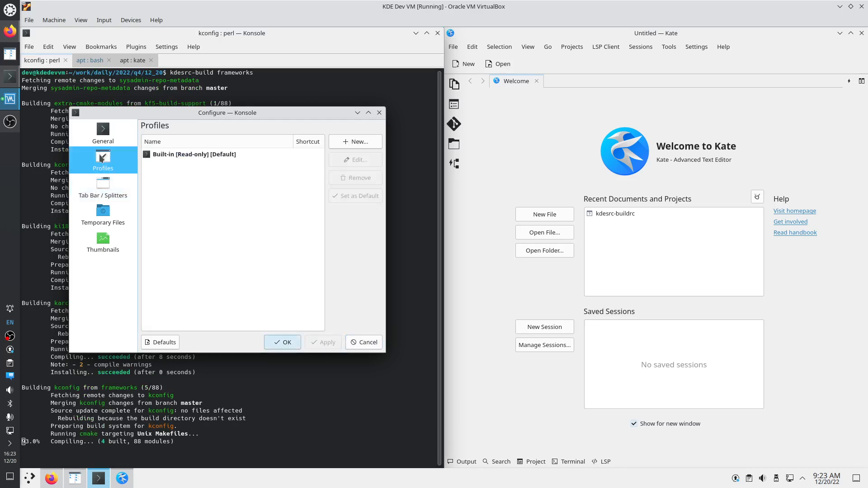
left_click(131, 144)
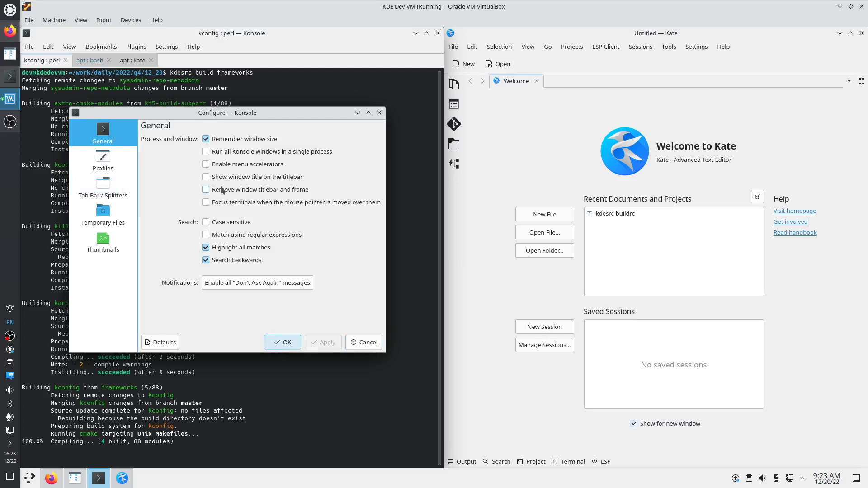
left_click(114, 164)
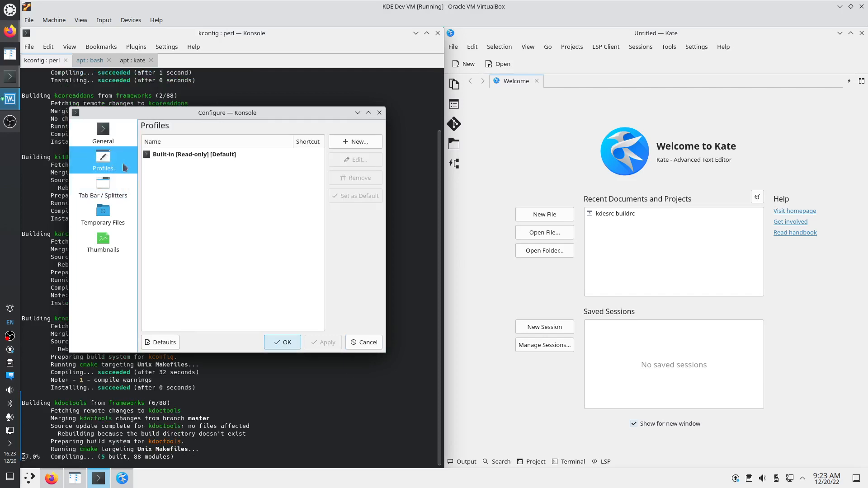
left_click(178, 155)
Create a new profile and review its Semantic Integration, Tabs, Appearance, Scrolling and Keyboard pages
left_click(348, 142)
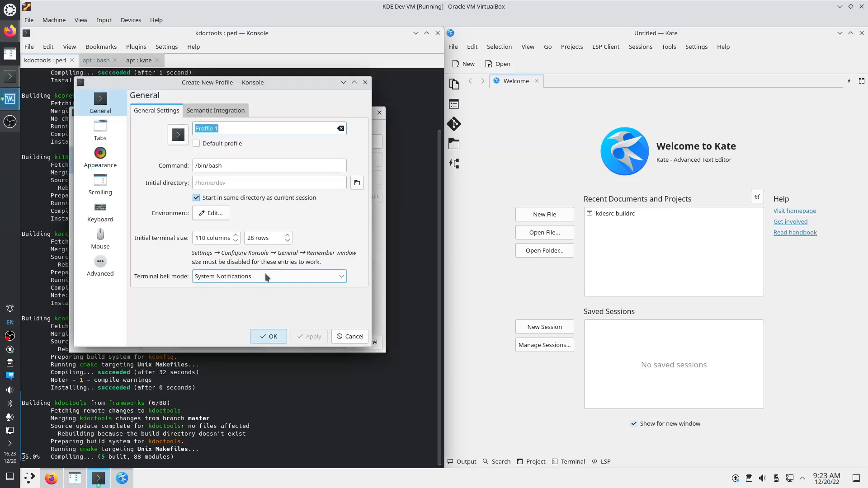
left_click(197, 112)
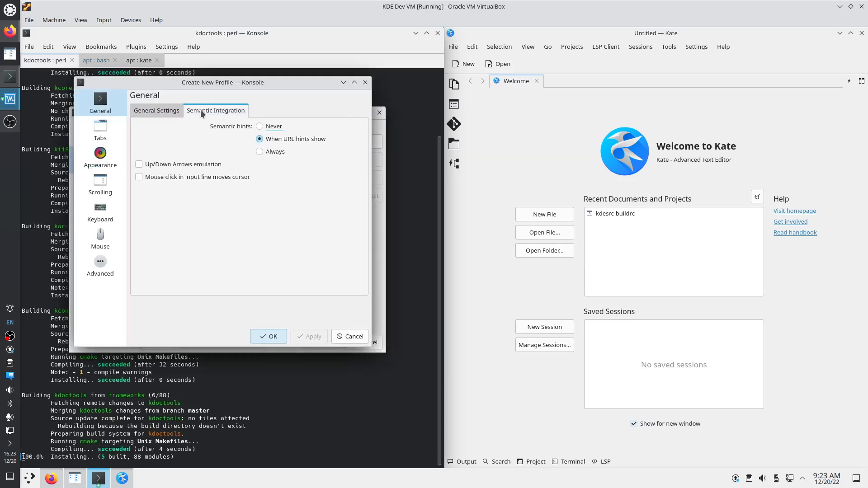
left_click(104, 132)
left_click(115, 161)
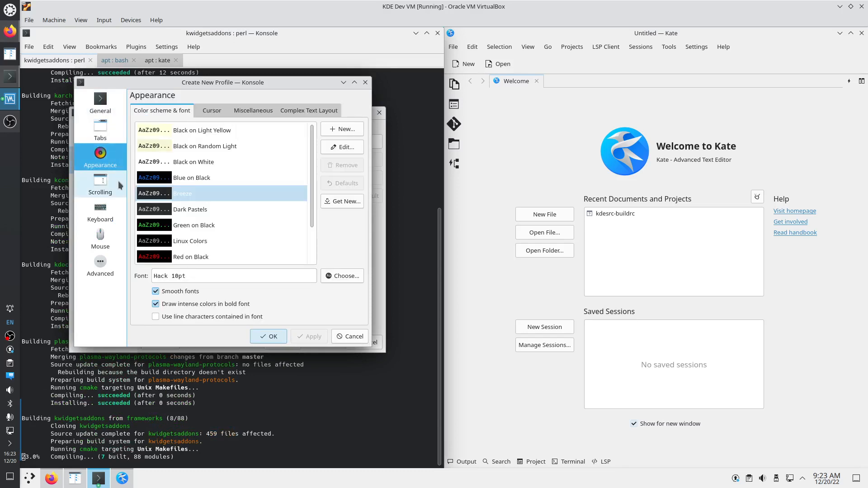
left_click(212, 112)
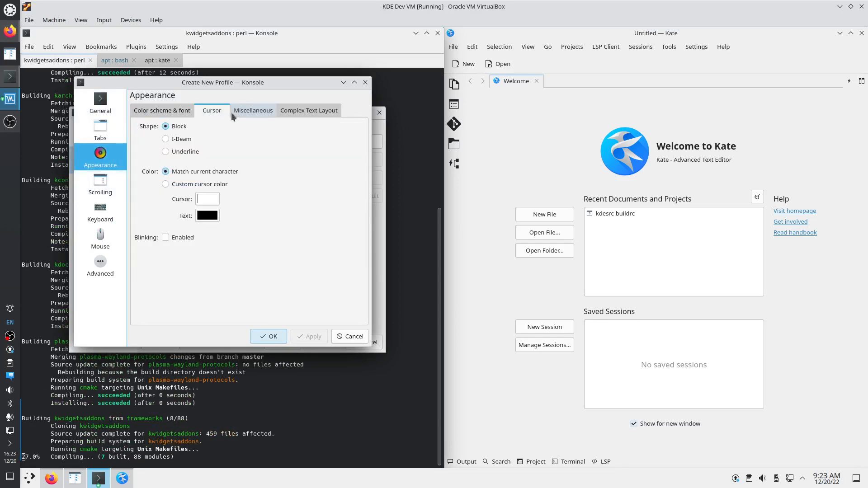
left_click(244, 113)
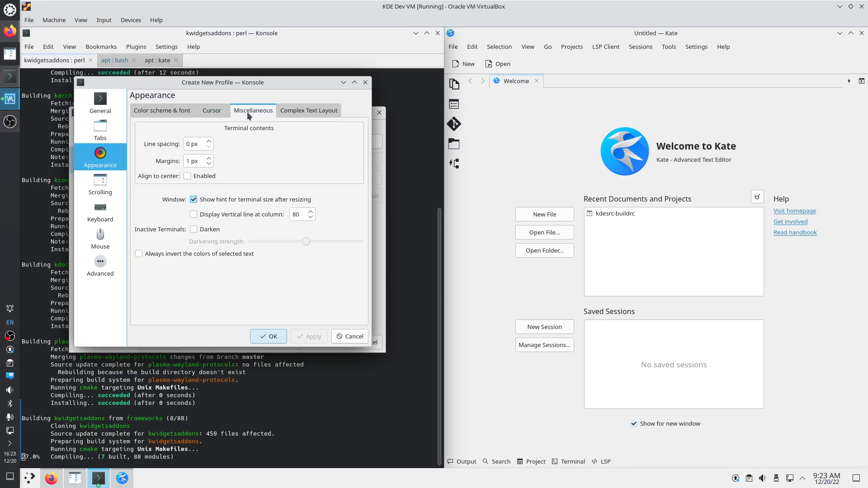
left_click(297, 113)
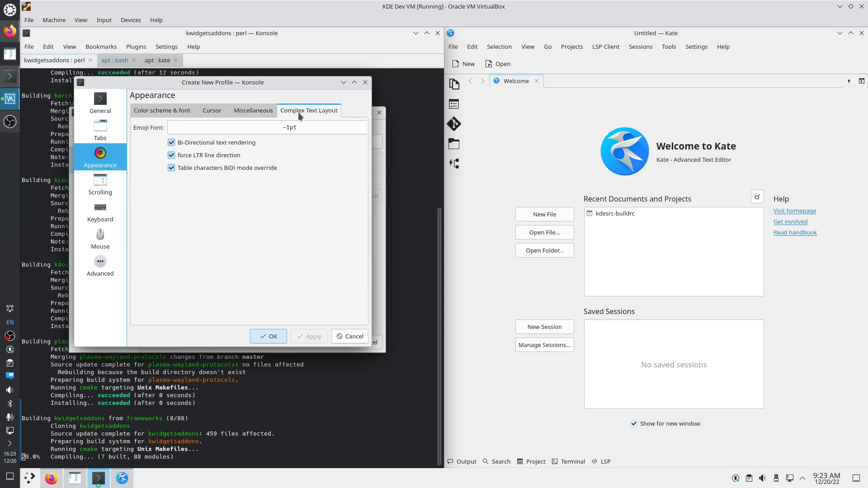
left_click(123, 195)
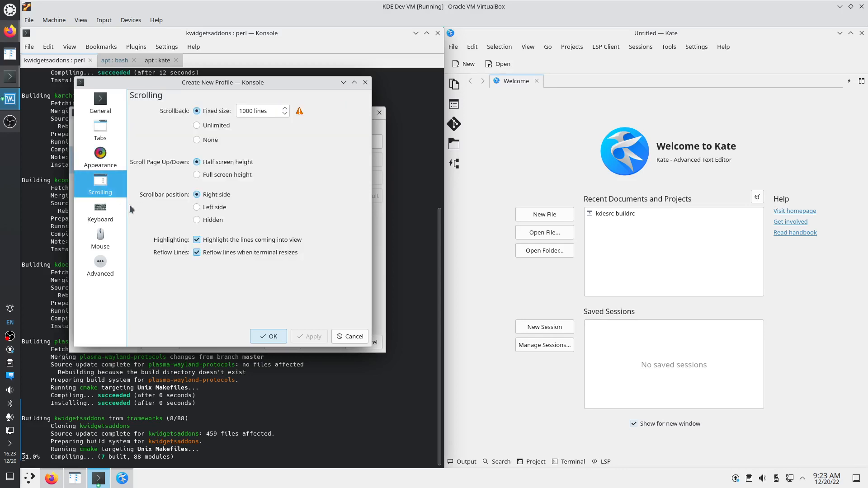
left_click(104, 216)
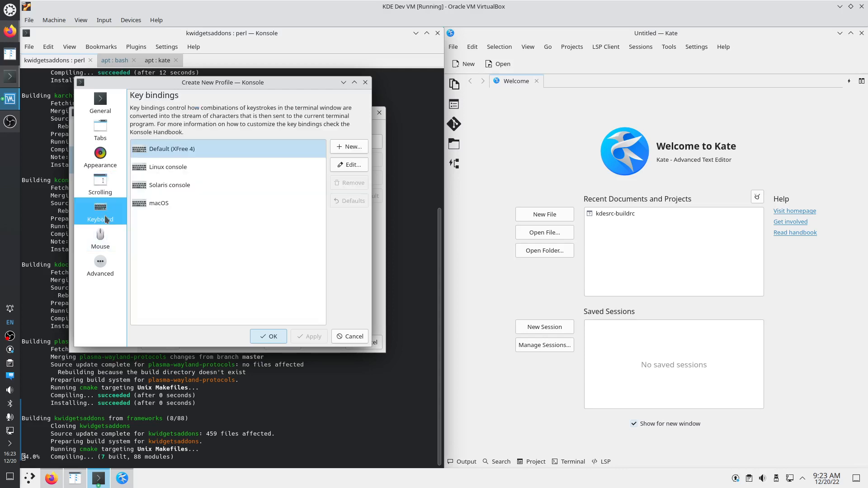
On the profile's Mouse page, enable Underline files and save it as Profile 1
left_click(111, 242)
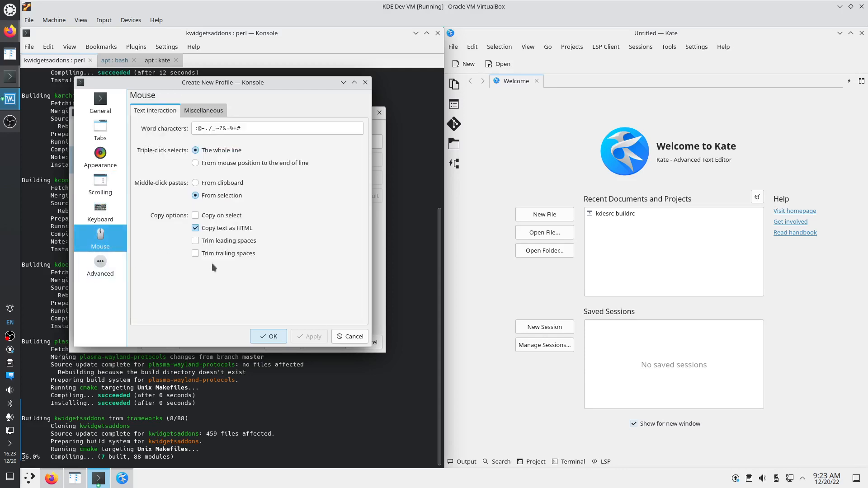
left_click(204, 111)
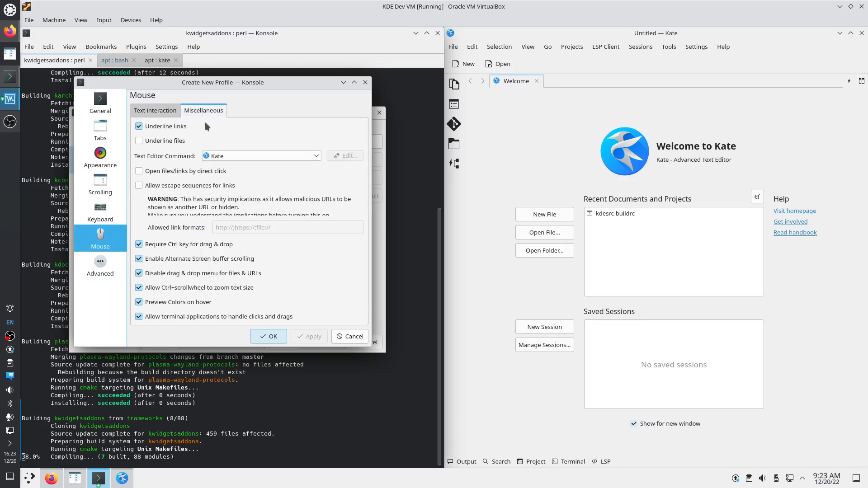
left_click(173, 141)
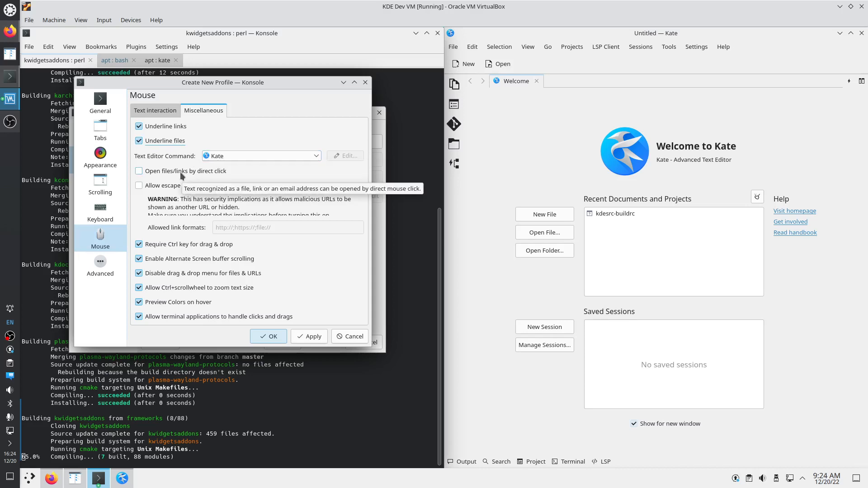
left_click(275, 340)
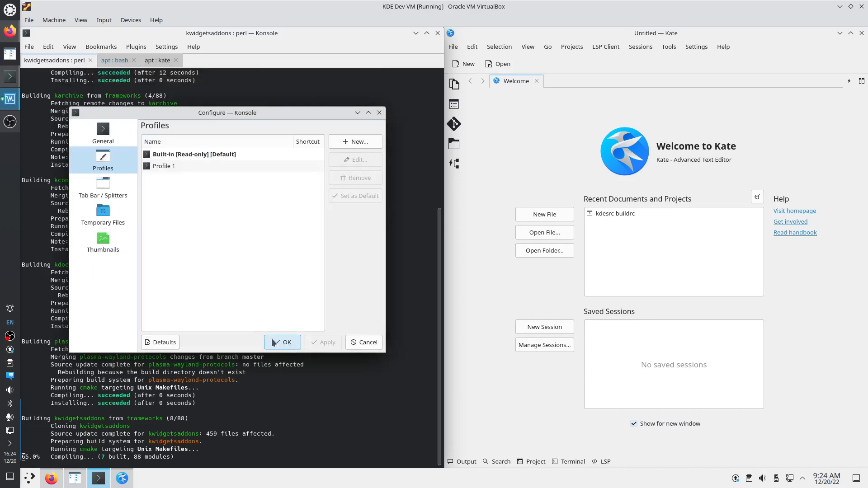
Make Profile 1 the default, close Konsole settings, minimize Krusader and bring Firefox forward
left_click(187, 165)
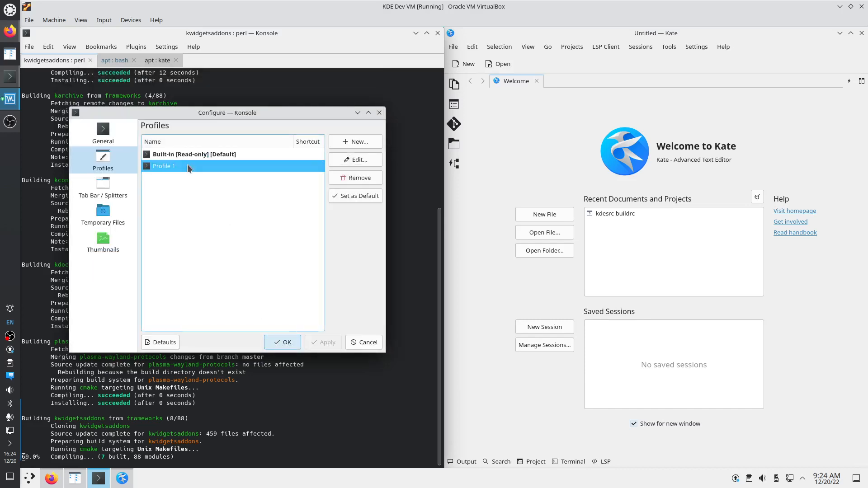
left_click(355, 196)
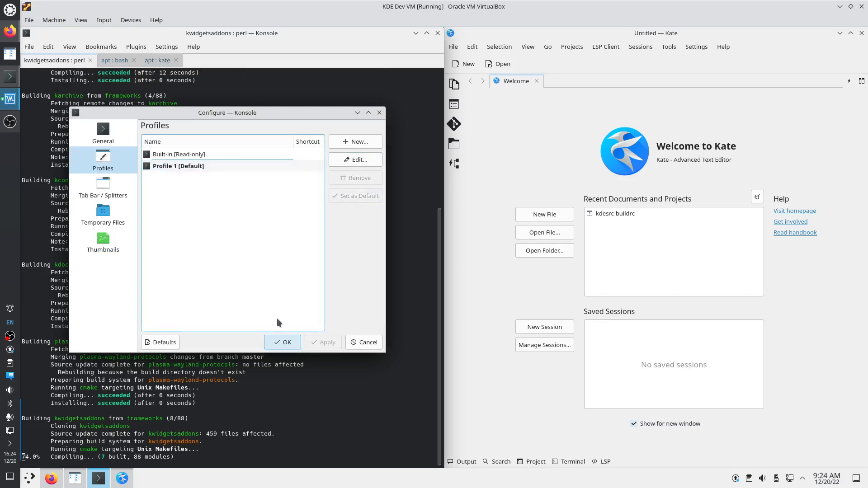
left_click(288, 338)
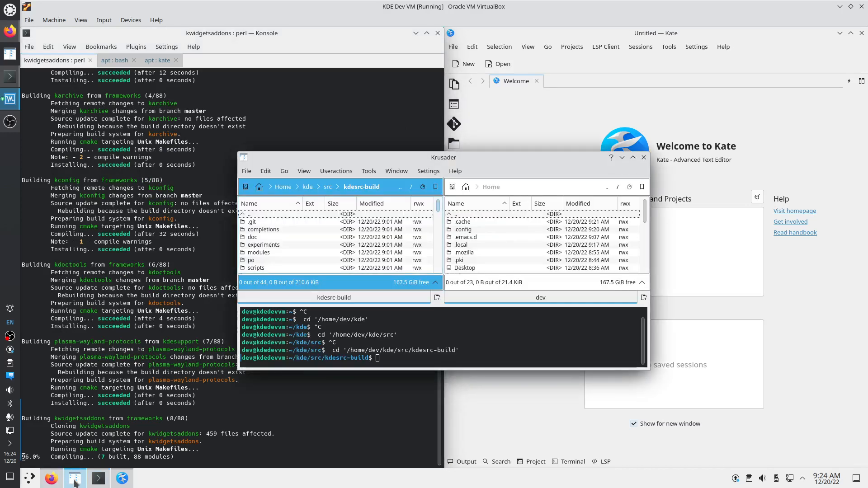
left_click(75, 481)
left_click(50, 482)
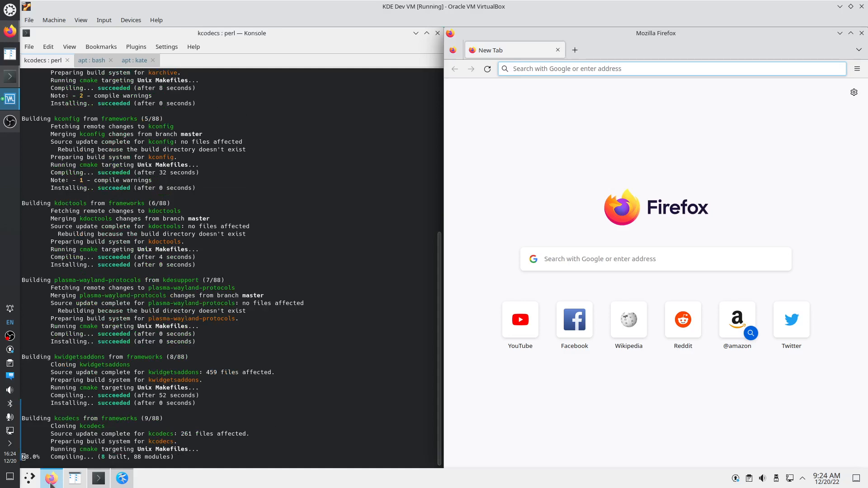
Hide Firefox, dismiss the launcher, and switch Konsole to the apt : bash session
left_click(51, 481)
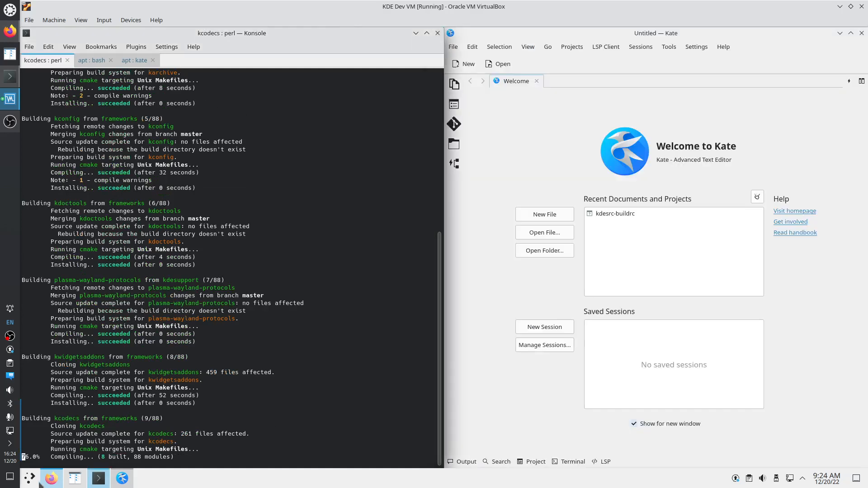
left_click(31, 482)
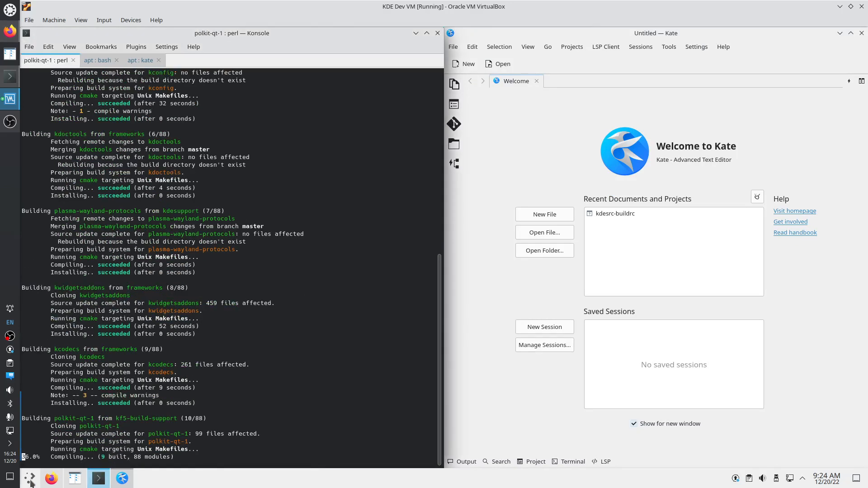
mouse_move(48, 480)
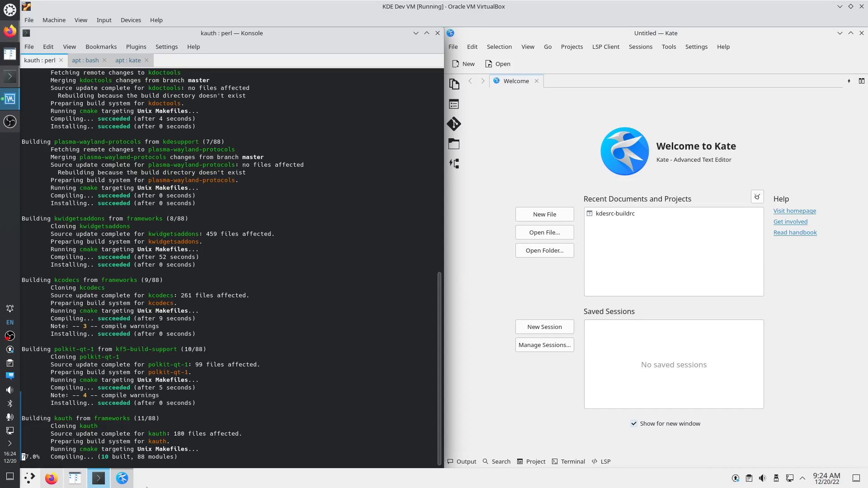
left_click(69, 47)
left_click(196, 111)
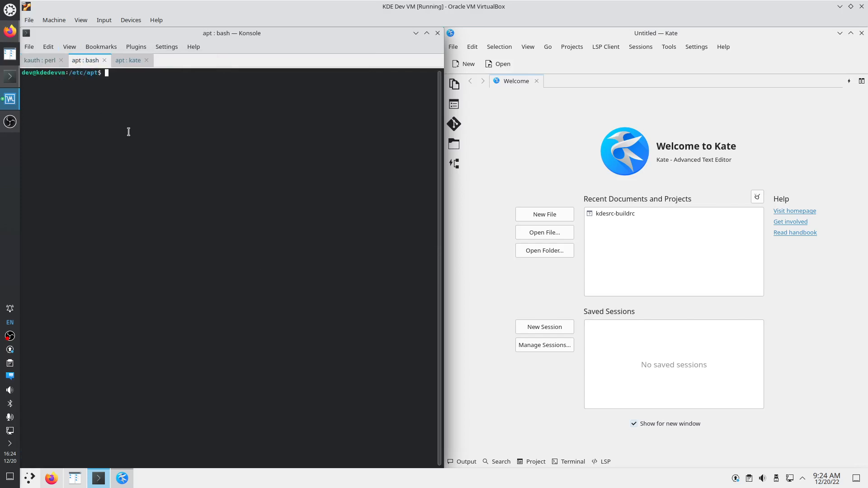
As root via sudo su, simulate installing qtcreator with apt -s, then bring Firefox up
type("sudo su")
key("Return")
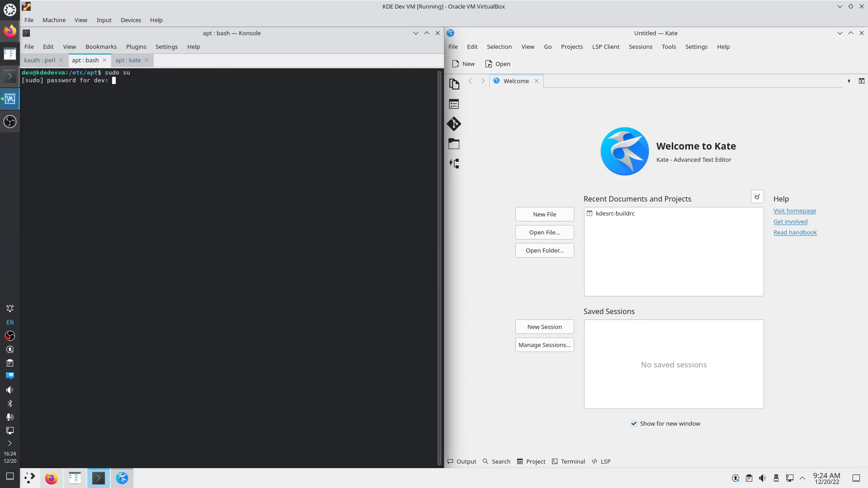
key("Return")
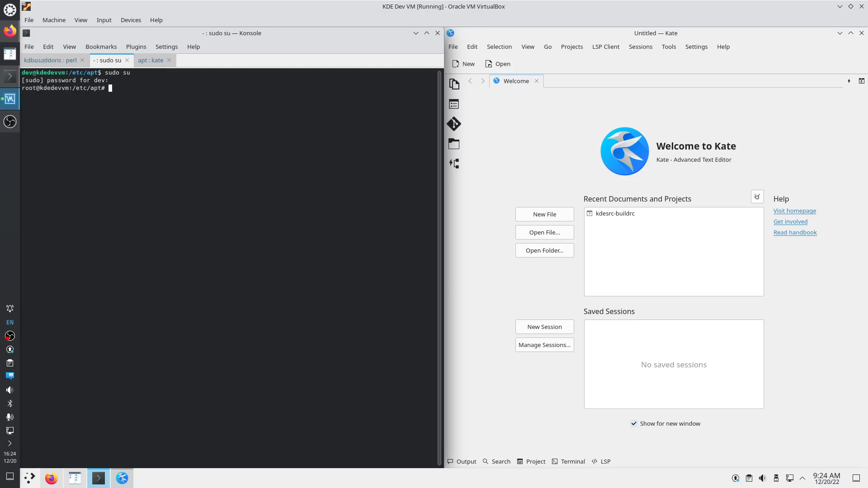
type("apt -s,i")
key("BackSpace")
key("BackSpace")
type("install qtcreator")
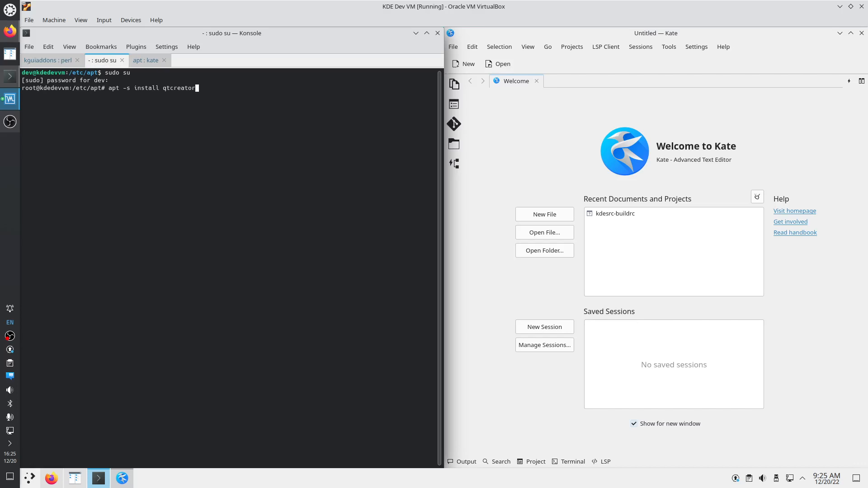
key("Return")
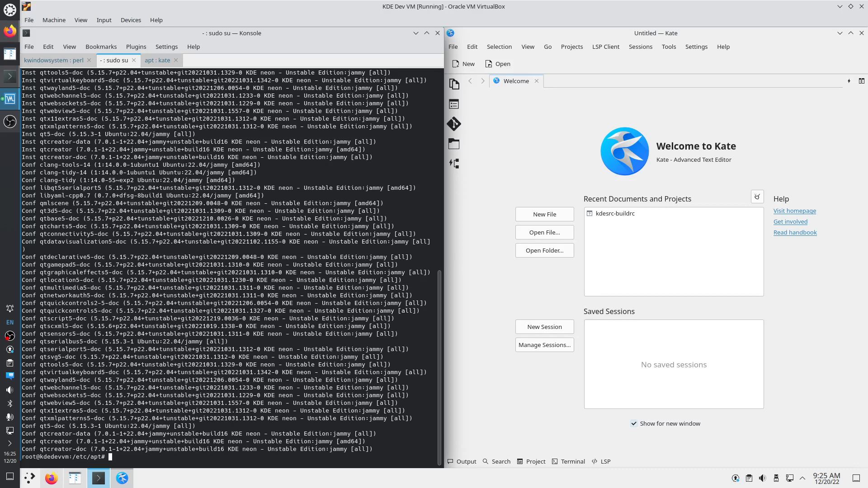
left_click(51, 478)
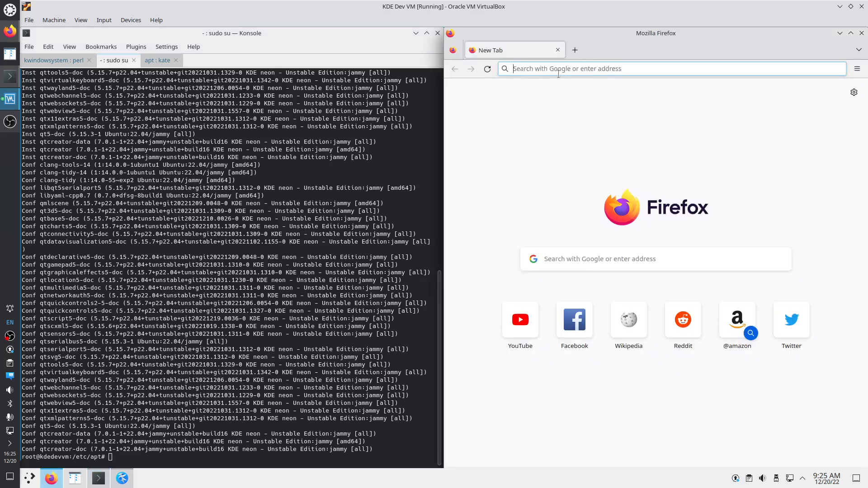
Open a new Firefox private window and search the web for 'vs code'
left_click(558, 68)
left_click(857, 69)
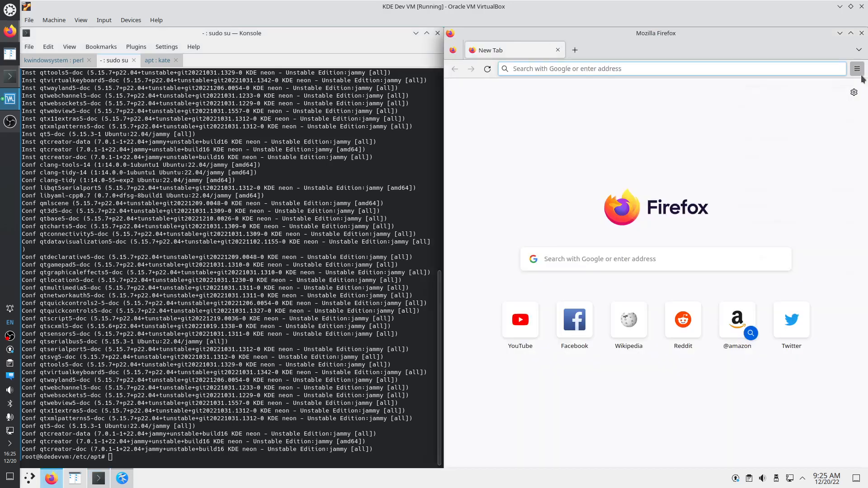
left_click(796, 142)
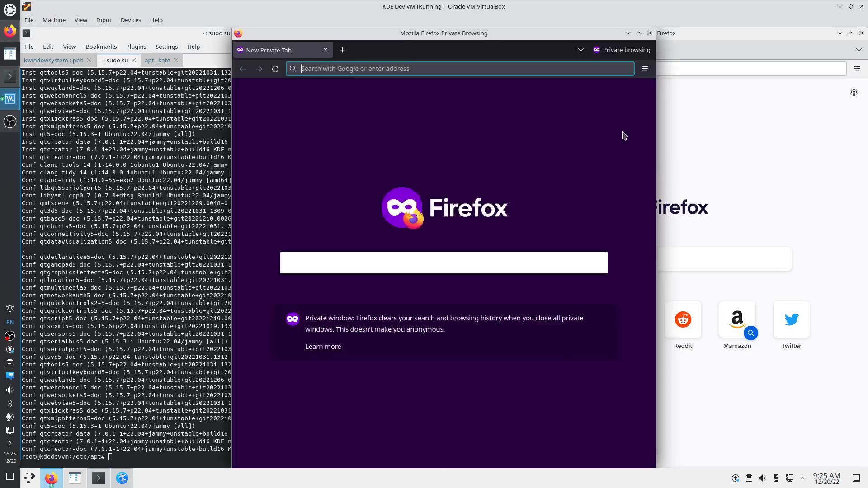
left_click(442, 68)
type("vs code")
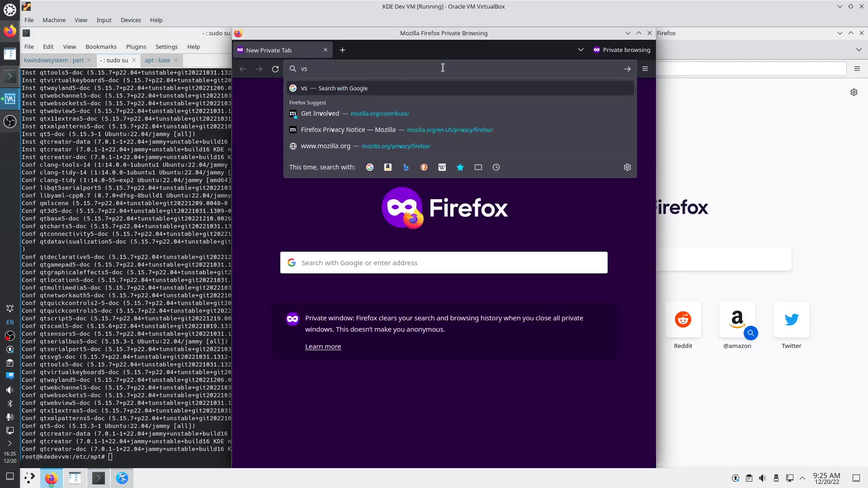
key("Return")
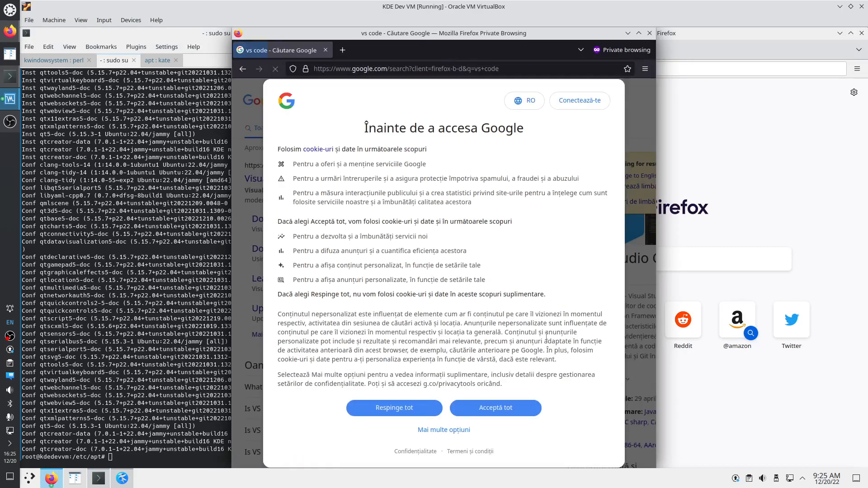
Open code.visualstudio.com, accept cookies and download the VS Code .deb package
left_click(470, 407)
left_click(628, 176)
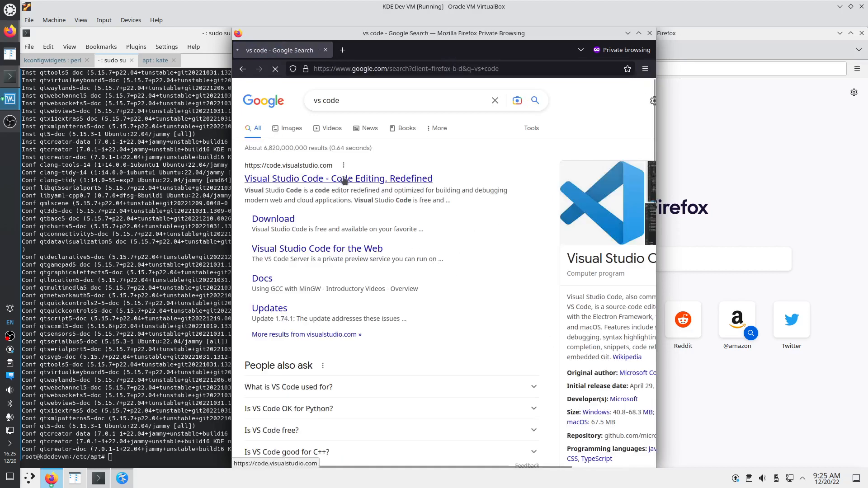
left_click(358, 184)
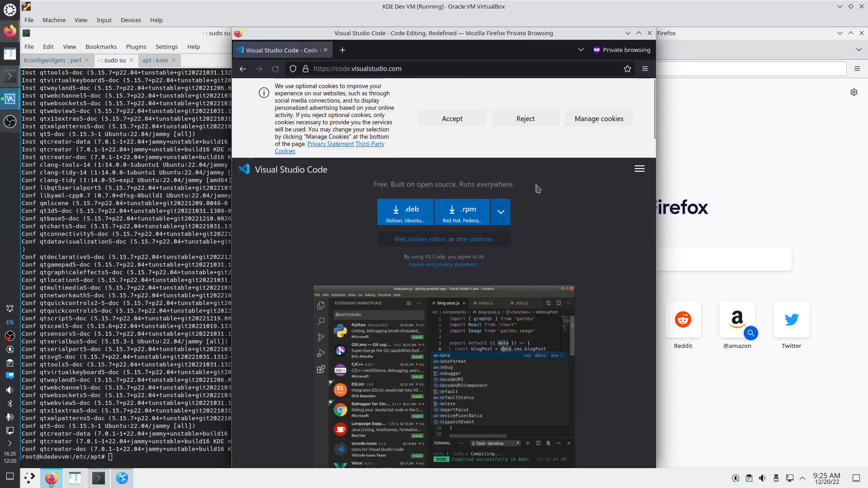
left_click(465, 122)
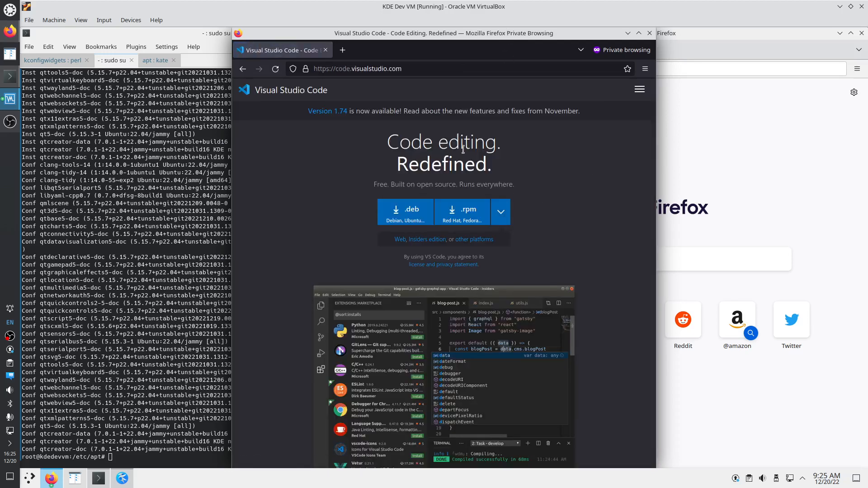
left_click(412, 211)
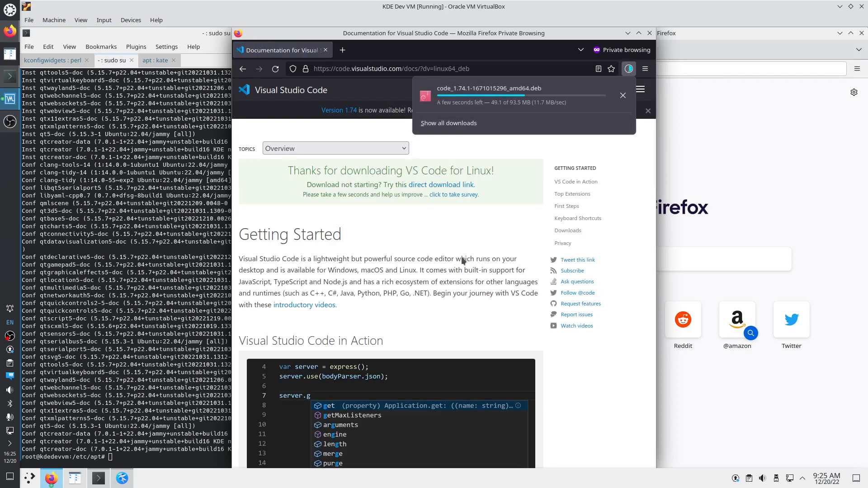
left_click(646, 70)
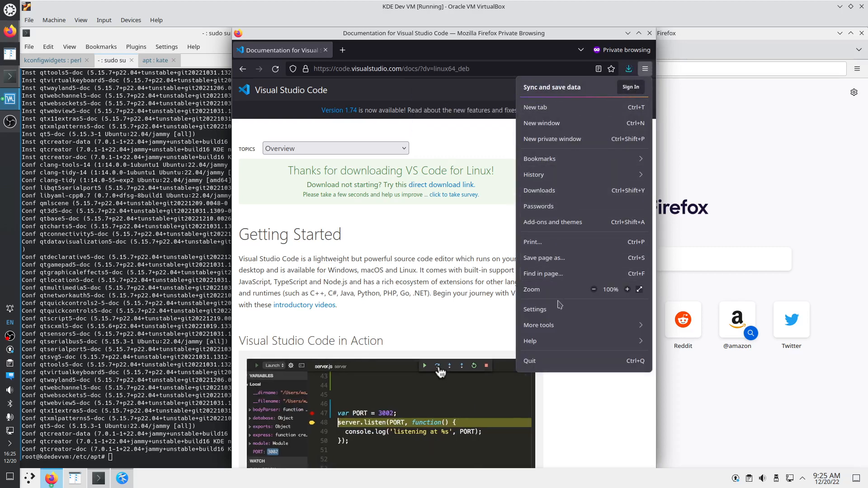
In Firefox settings, enable 'Always ask you where to save files'
left_click(538, 309)
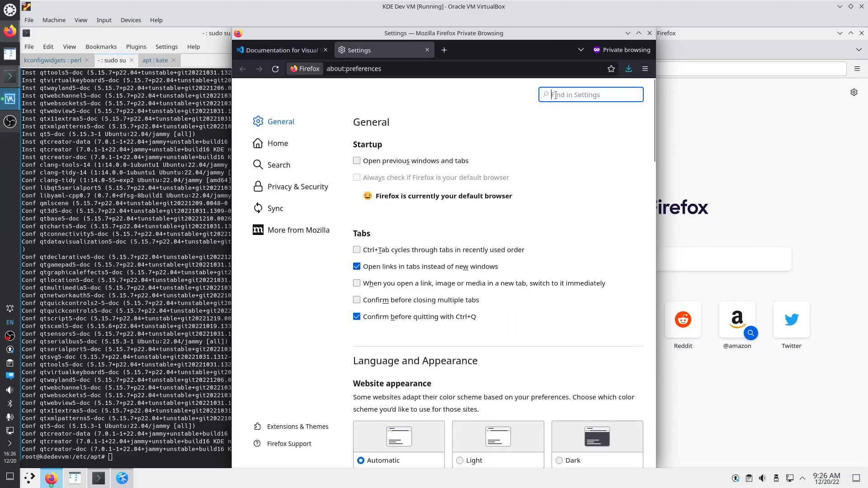
type("down")
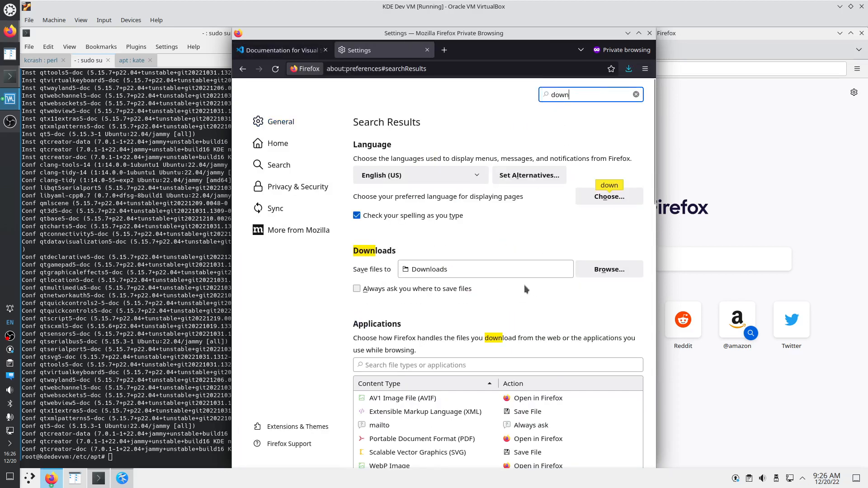
left_click(400, 291)
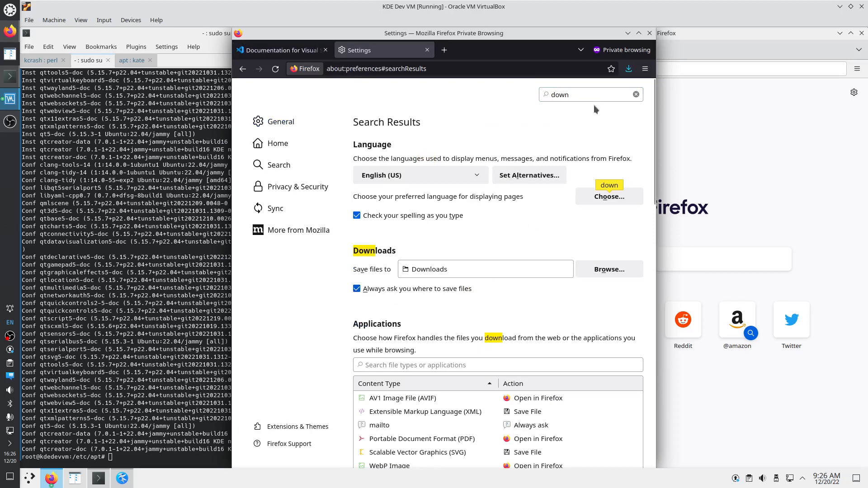
Set homepage, new windows and new tabs to Blank Page, then close the Settings tab
key("ctrl+f")
type("tan")
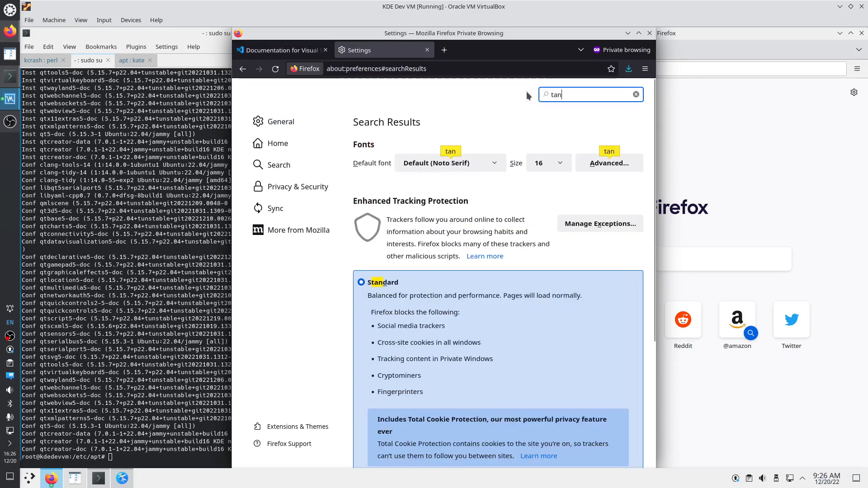
key("BackSpace")
type("bs")
key("BackSpace")
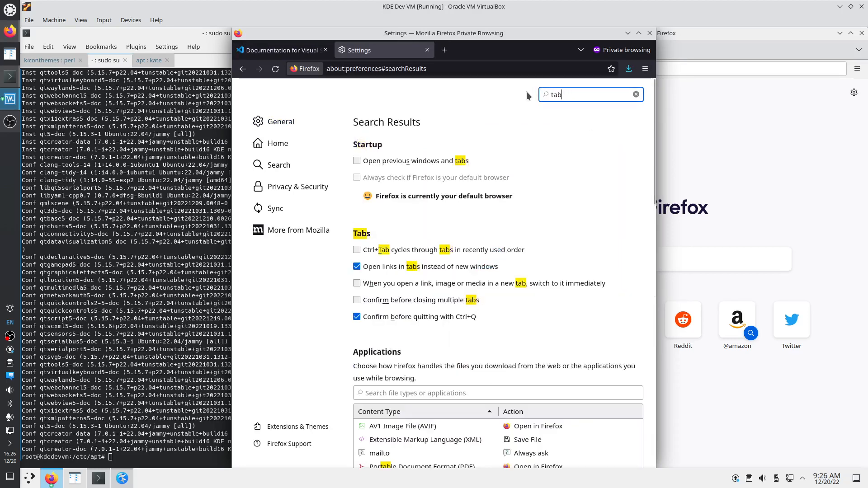
type("s")
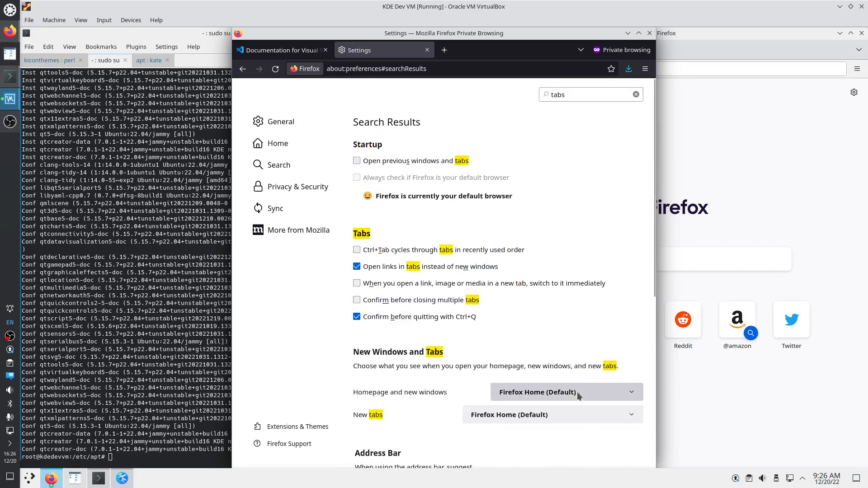
left_click(629, 392)
left_click(530, 432)
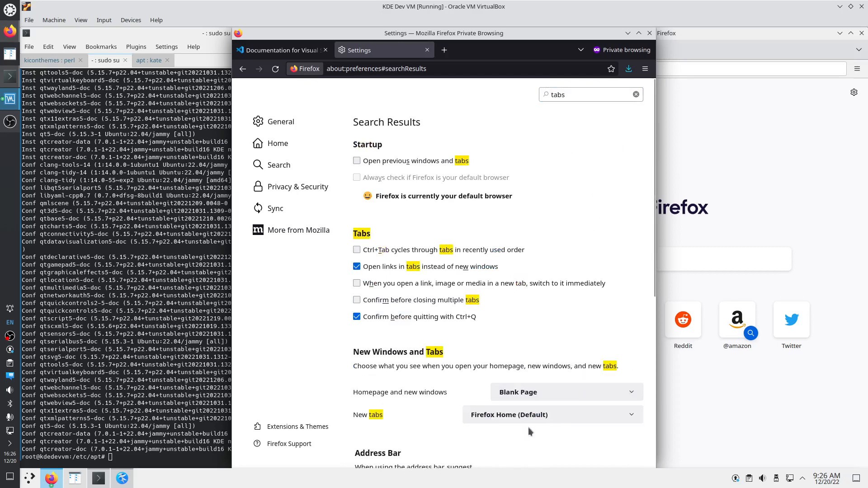
left_click(575, 416)
left_click(548, 445)
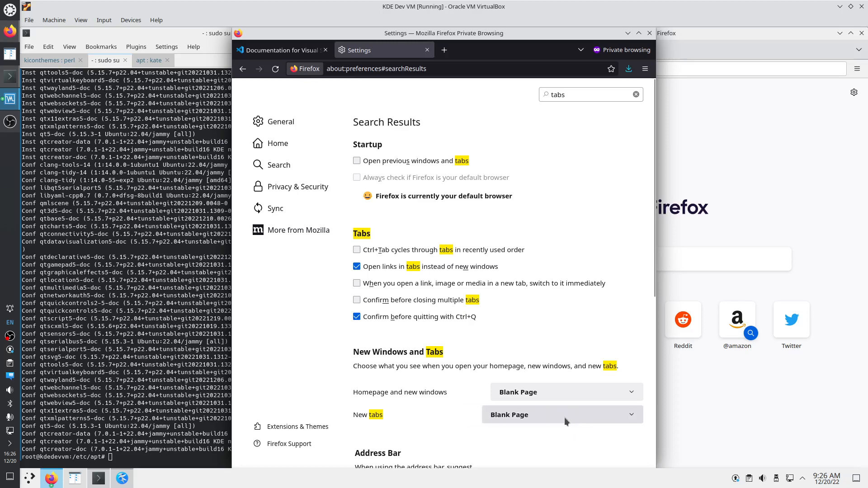
middle_click(384, 53)
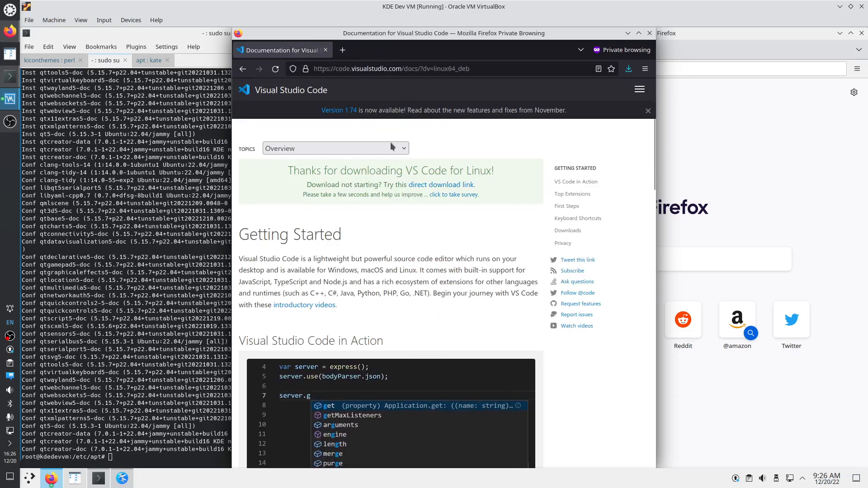
Show the downloaded package in Dolphin's Downloads folder with its terminal panel open
left_click(628, 68)
left_click(625, 95)
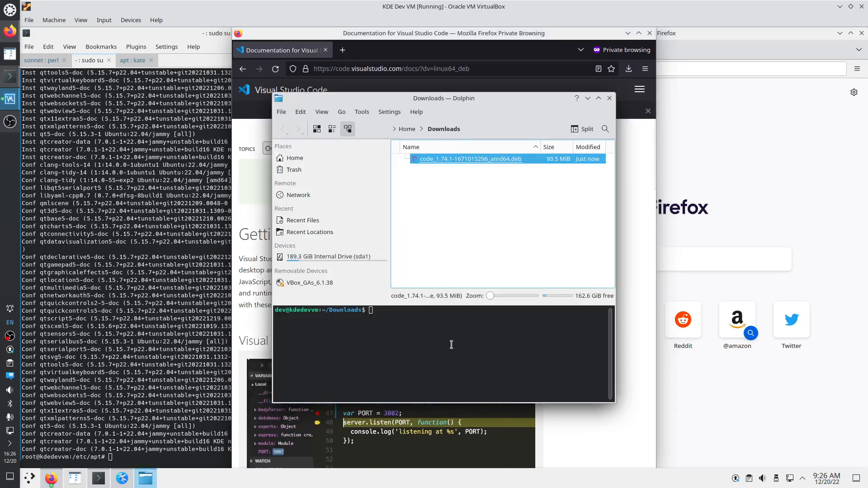
left_click(422, 319)
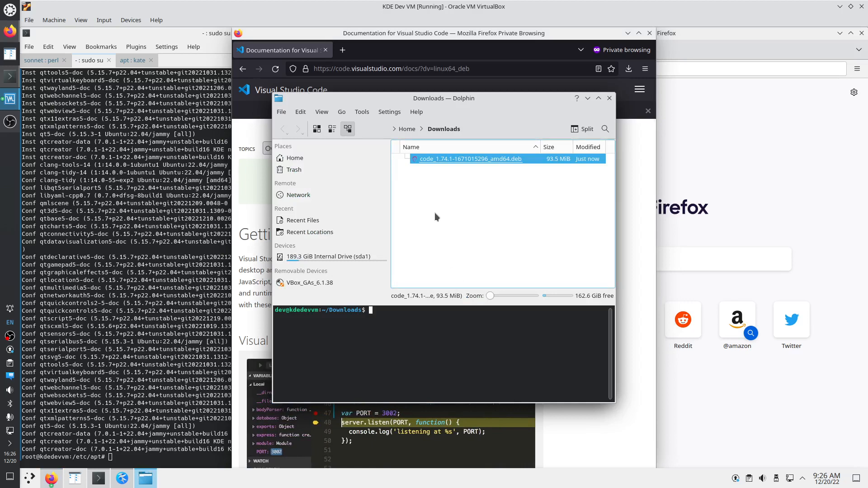
key("F4")
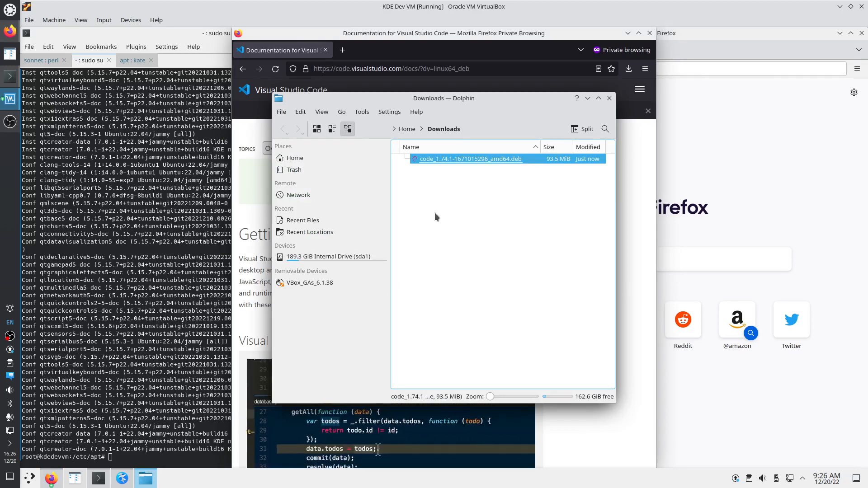
key("F4")
key("F4")
key("F4")
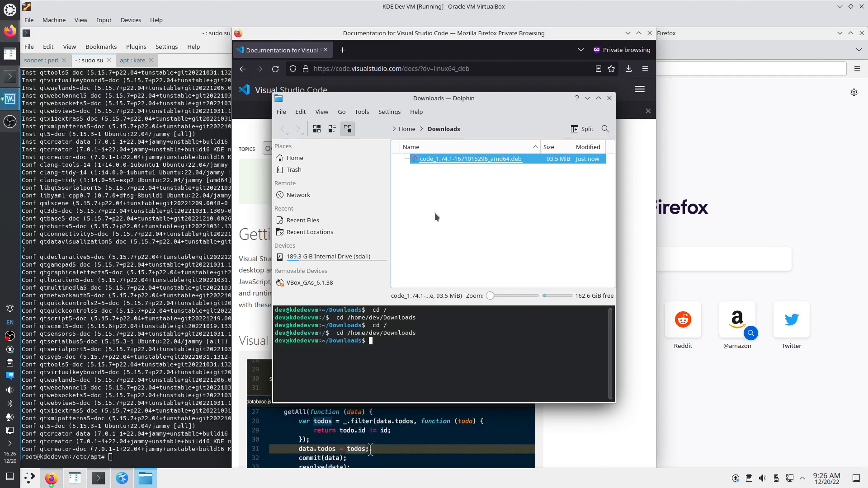
key("F4")
key("F4")
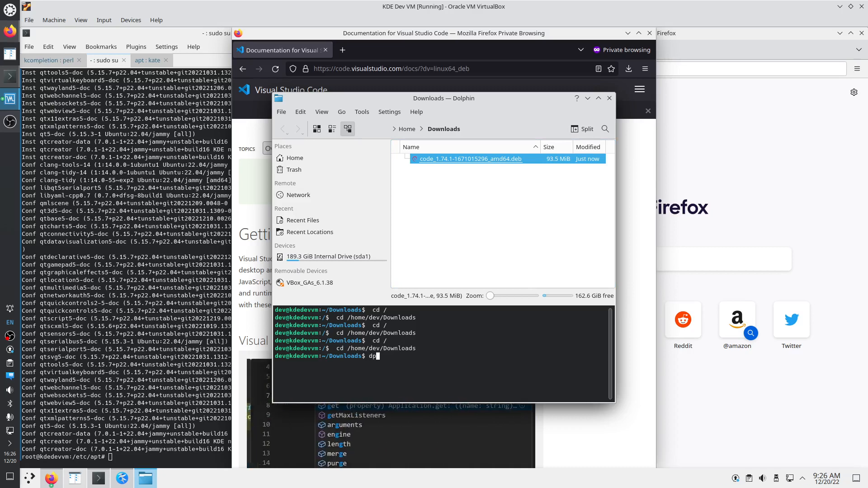
type("dpkg -i c")
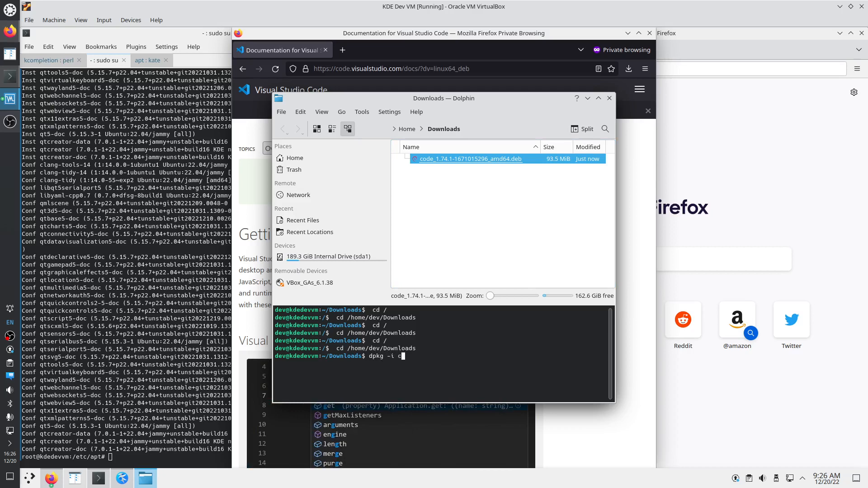
key("Tab")
key("Return")
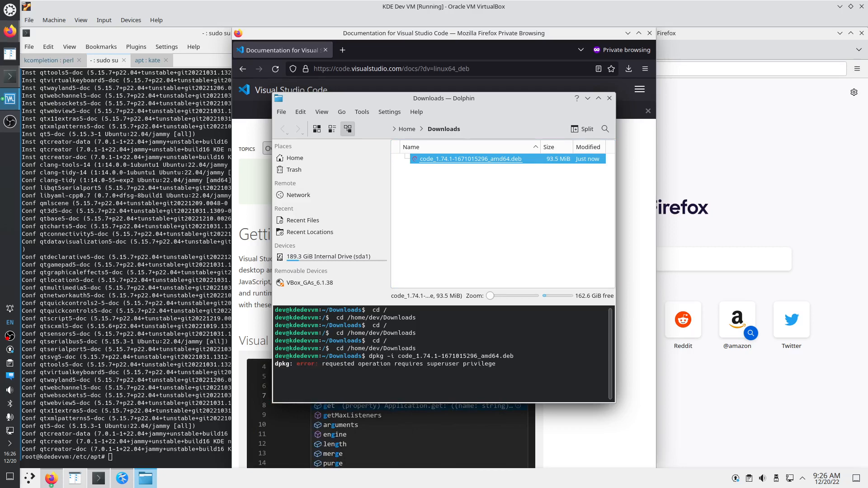
key("Up")
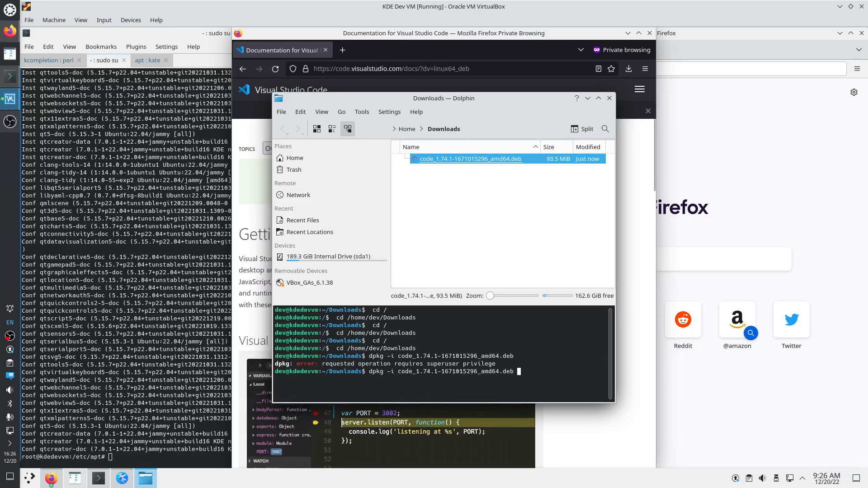
key("Home")
type("sudo")
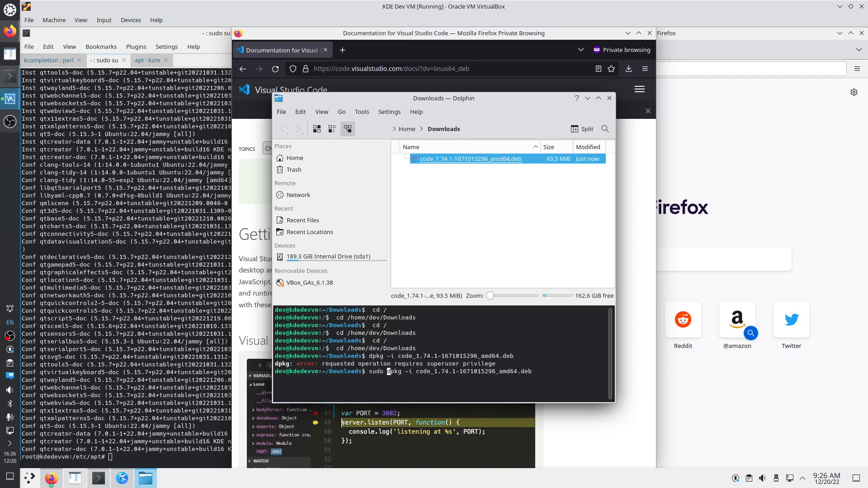
key("Return")
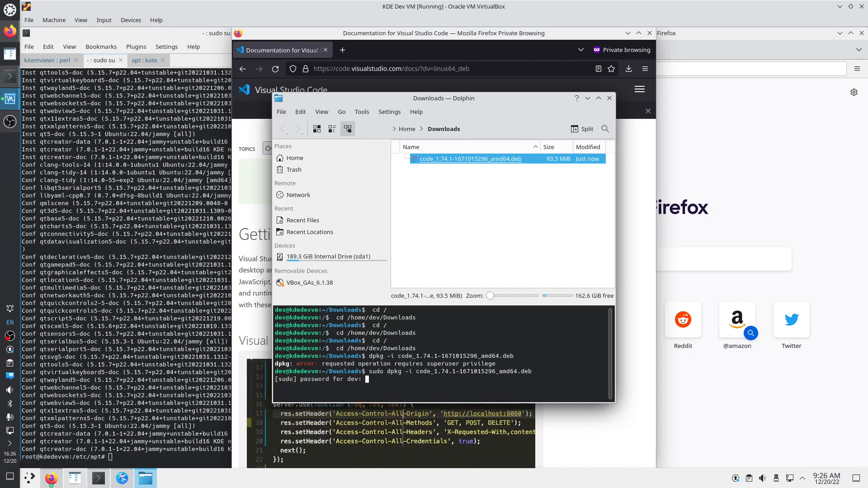
key("Return")
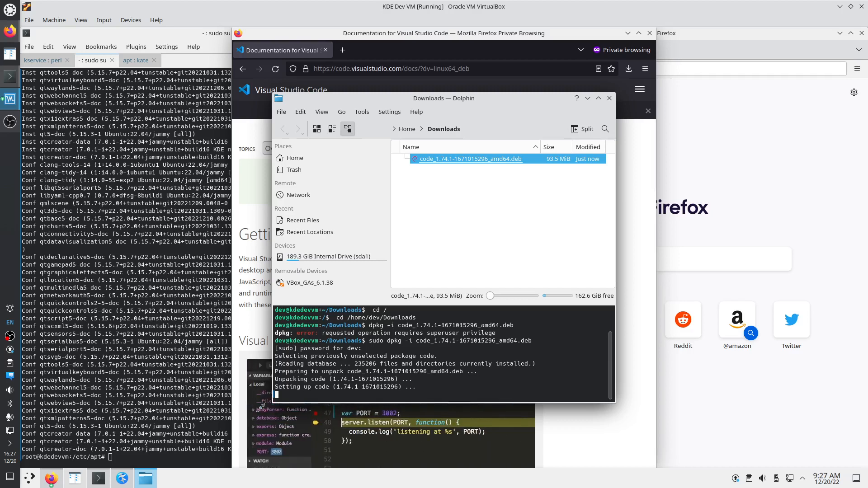
left_click(43, 60)
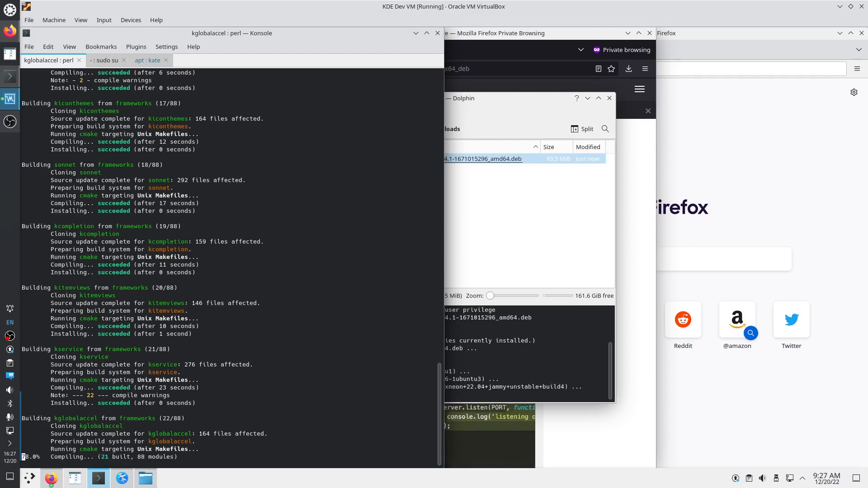
In Konsole's Kate session, suspend Kate and resume it in the background with bg
left_click(538, 378)
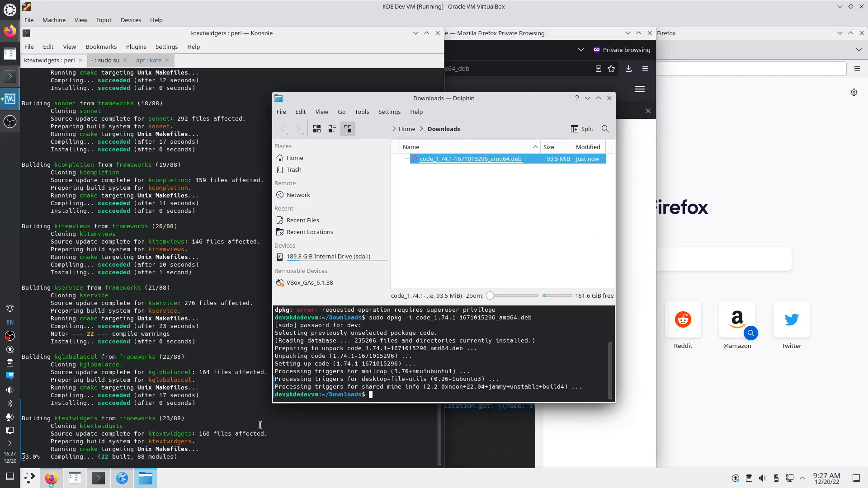
left_click(165, 260)
left_click(149, 61)
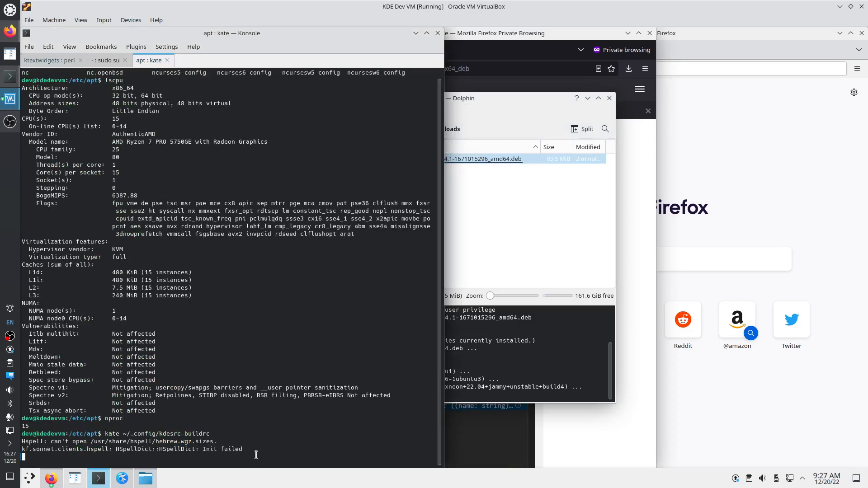
key("ctrl+z")
type("bg")
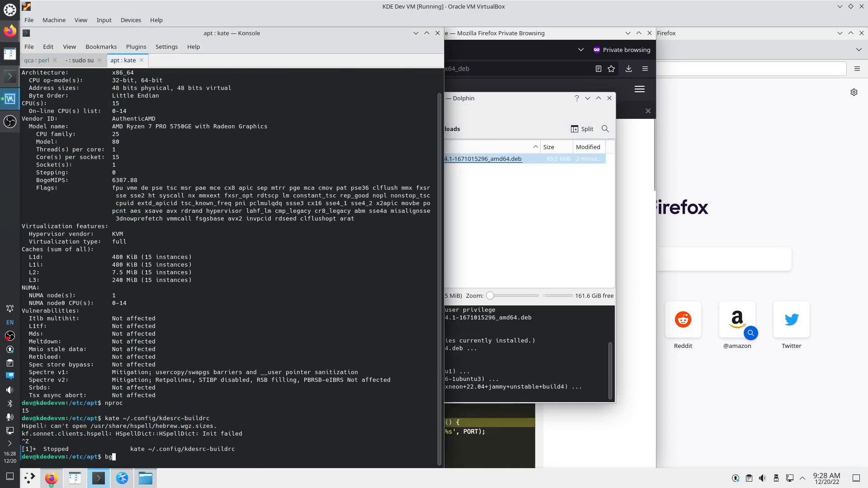
key("Return")
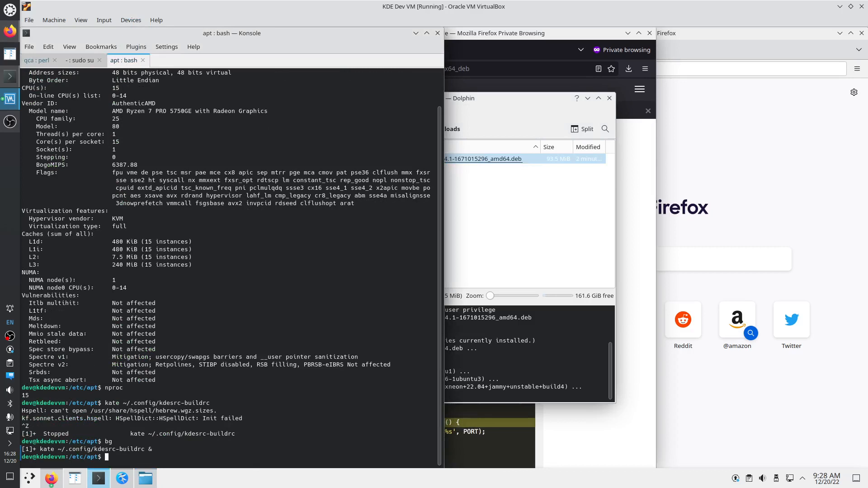
From /etc/apt in Midnight Commander, open sources.list.d/vscode.list in the editor
type("cd /etc/")
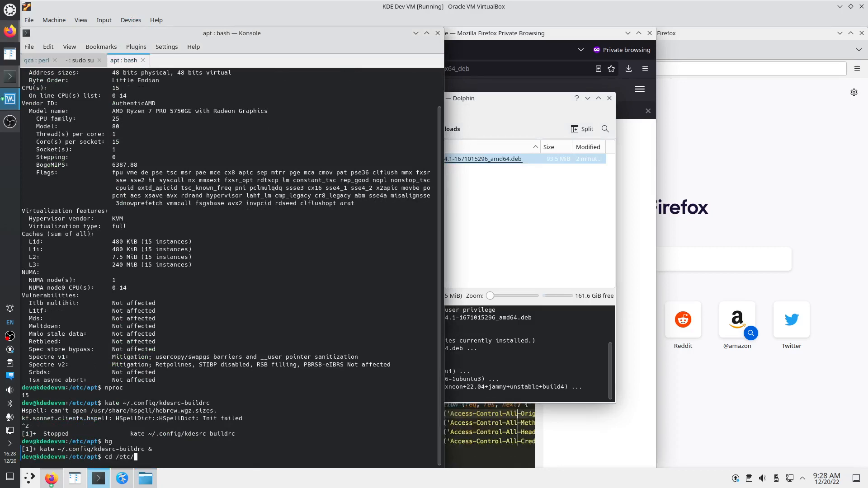
type("apt/")
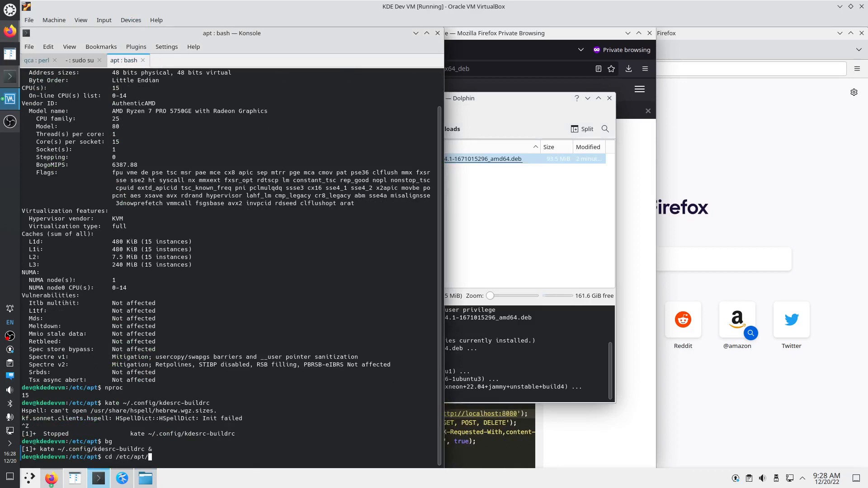
key("Return")
type("mc")
key("Return")
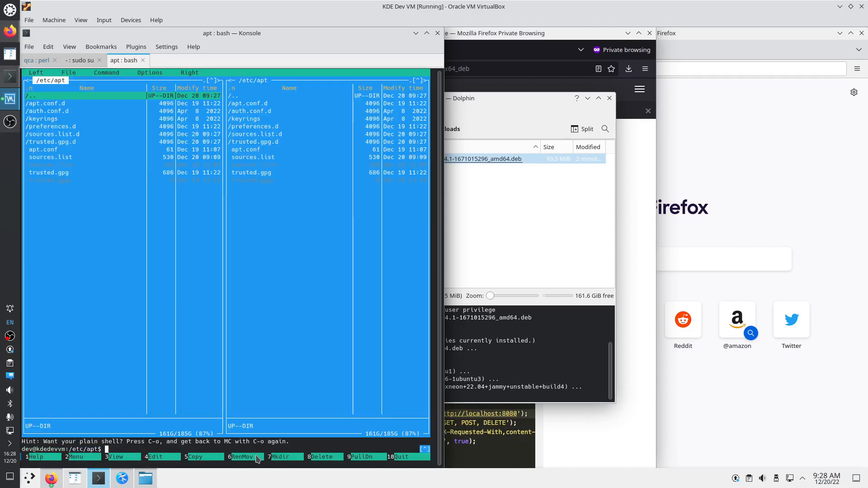
key("Down")
key("Down")
key("Down")
key("Down")
key("Down")
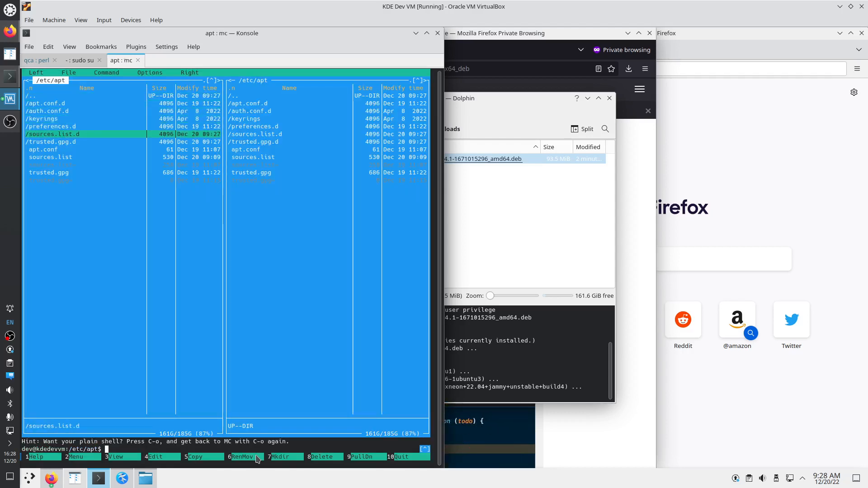
key("Return")
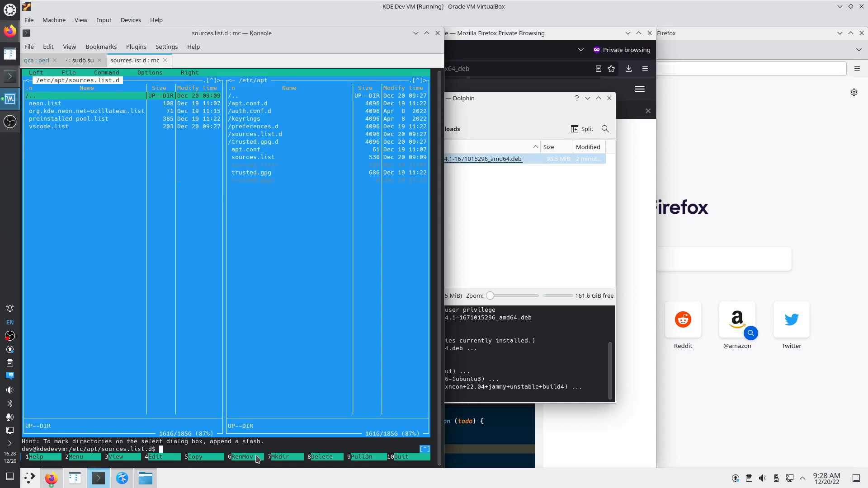
key("Down")
key("Down")
key("Down")
key("Down")
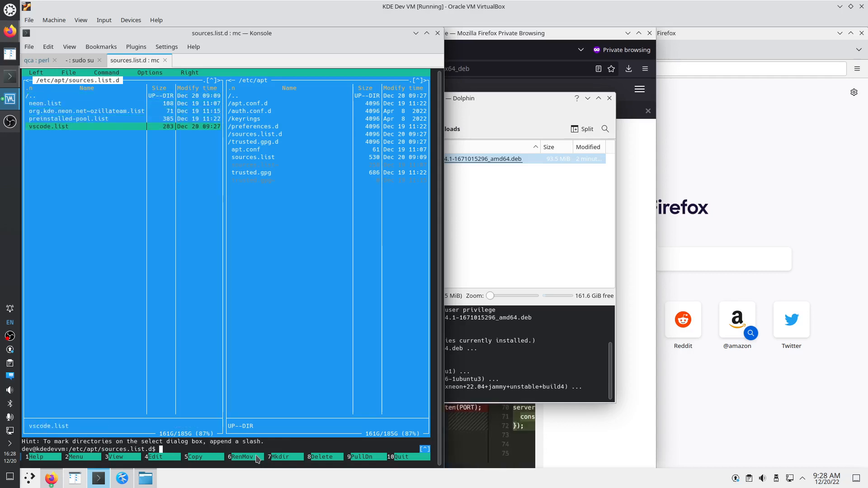
key("F4")
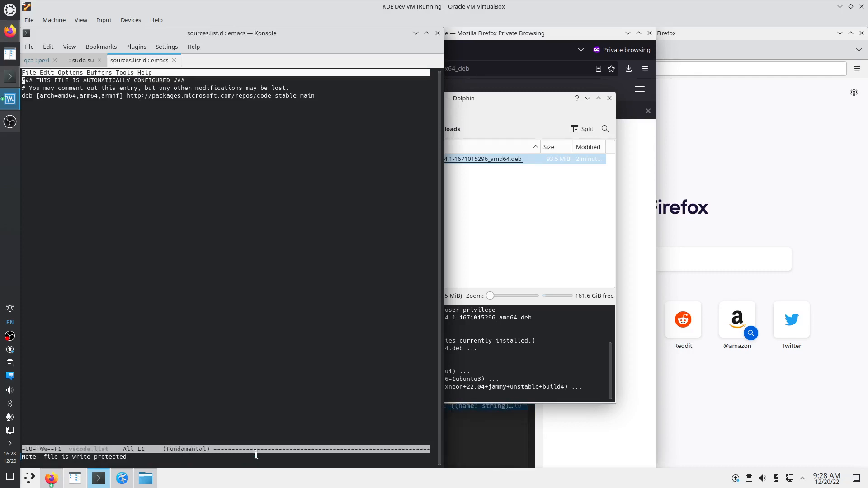
Select the packages.microsoft.com repository URL in vscode.list
left_click(521, 255)
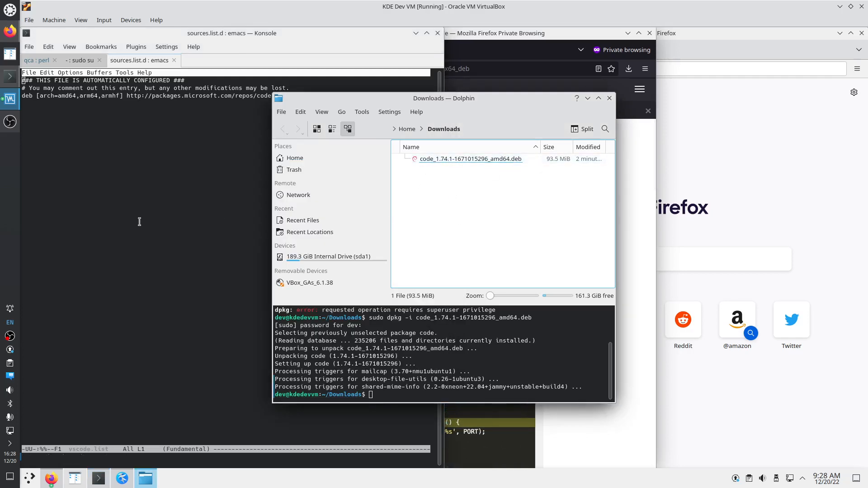
left_click(194, 149)
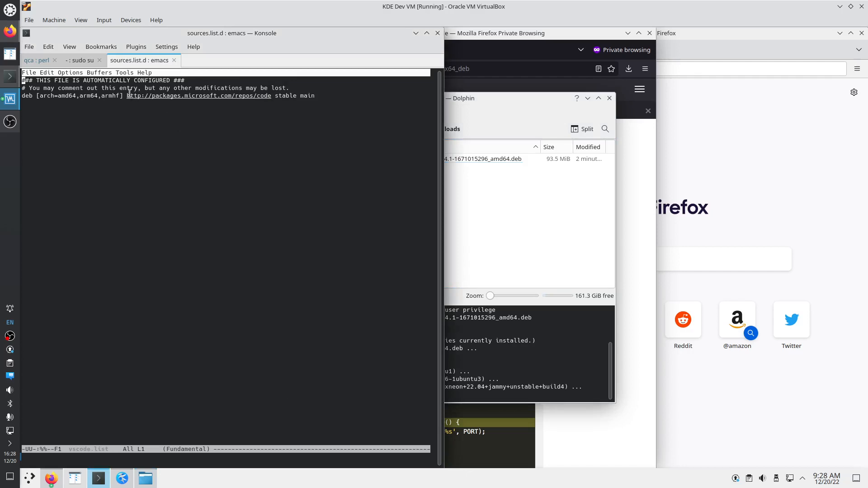
left_click_drag(126, 96, 270, 97)
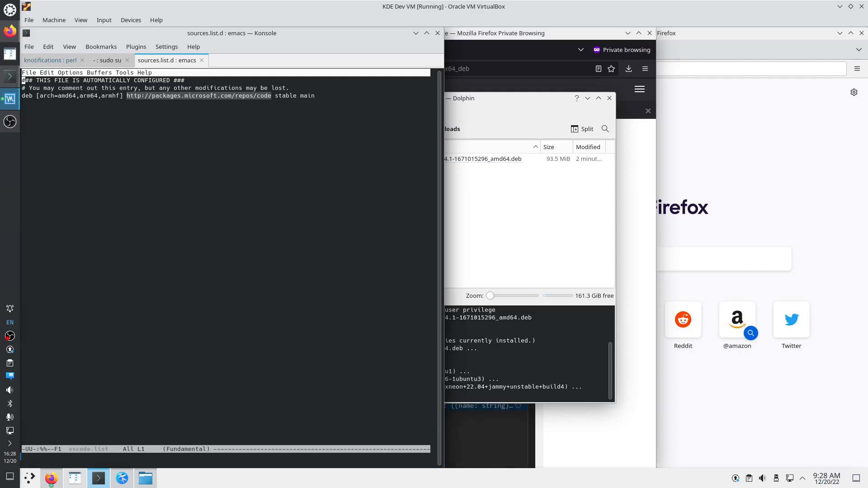
Close the Downloads window, then exit emacs and Midnight Commander to the shell
left_click(487, 110)
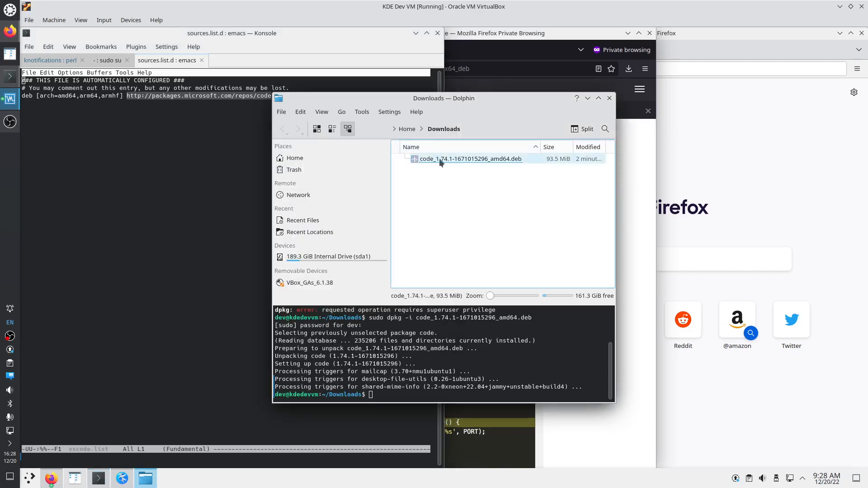
left_click(609, 98)
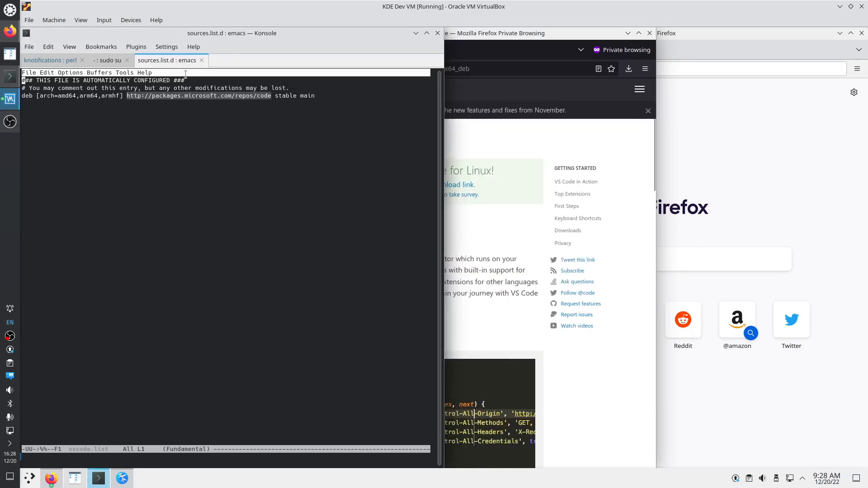
key("ctrl+x")
key("ctrl+c")
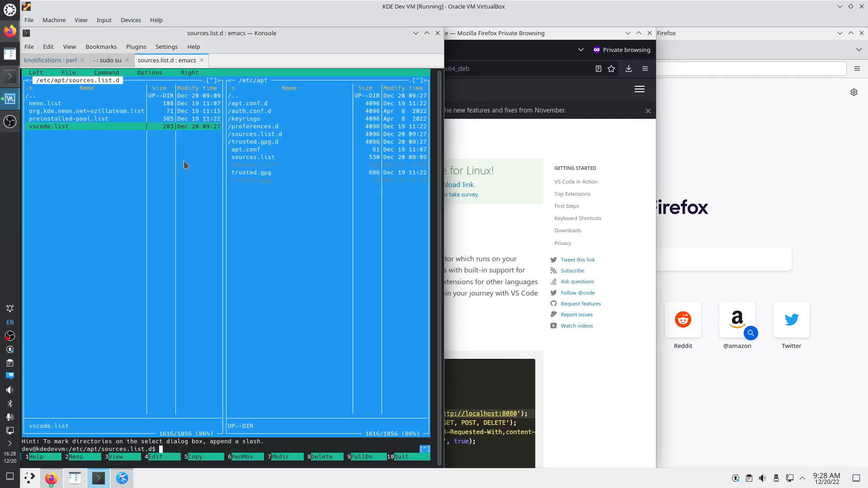
key("F10")
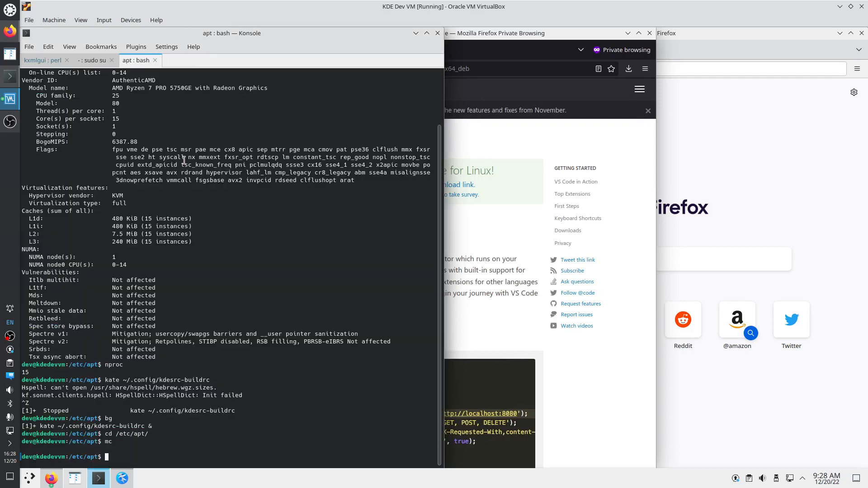
Go to ~/kde/src in Krusader and launch Visual Studio Code there with 'code .'
left_click(31, 60)
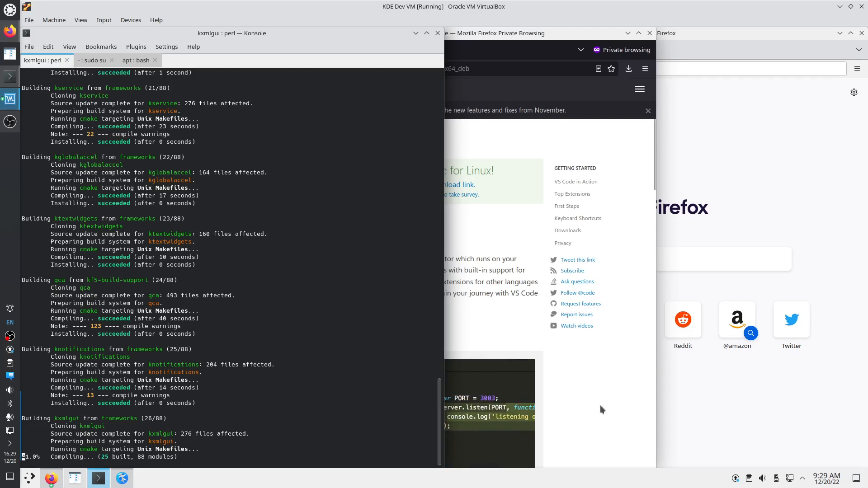
left_click(75, 477)
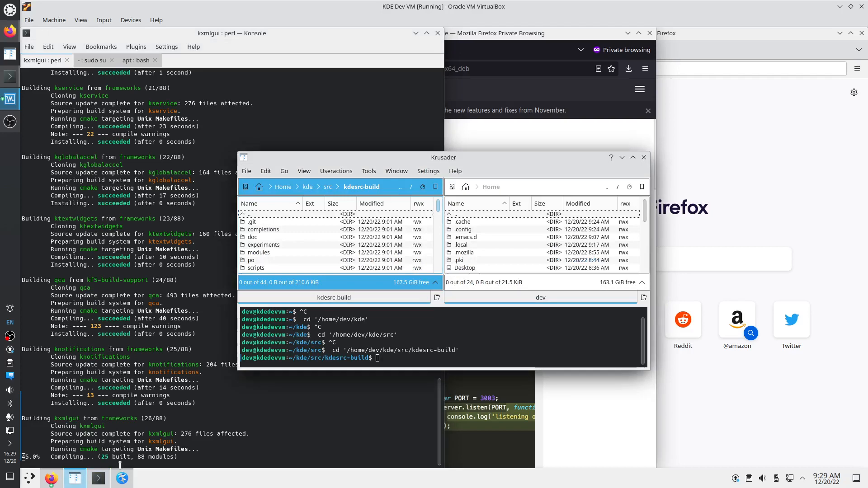
left_click(328, 186)
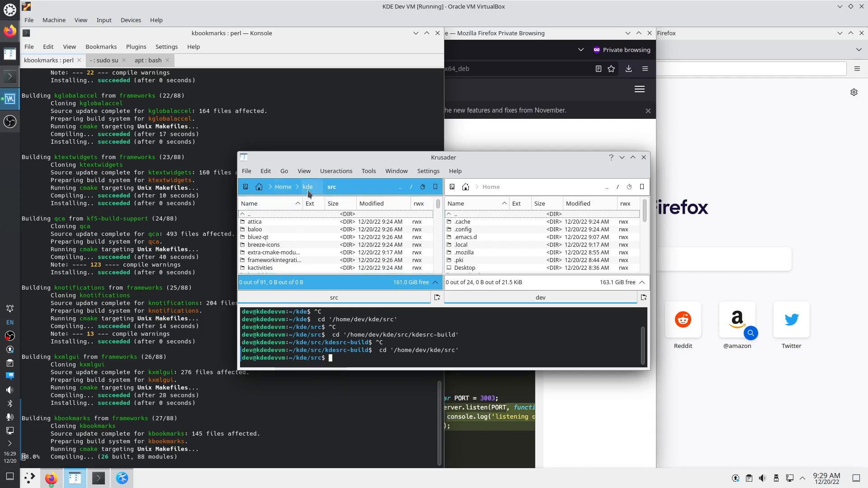
type("c")
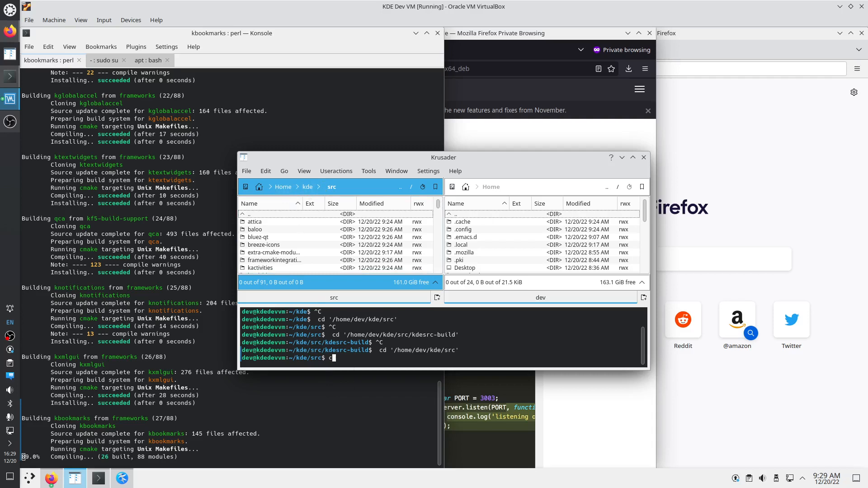
type("ode .")
key("Return")
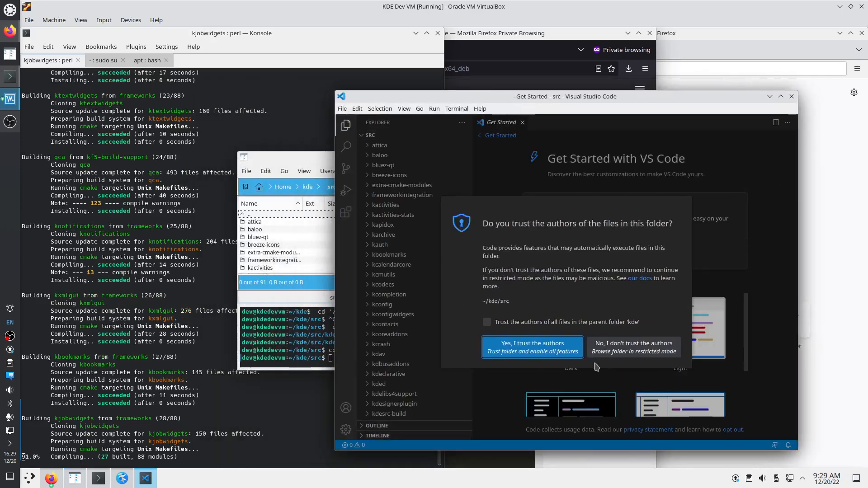
Trust ~/kde/src and its parent folder, close Get Started, and move VS Code to the right edge
left_click(529, 323)
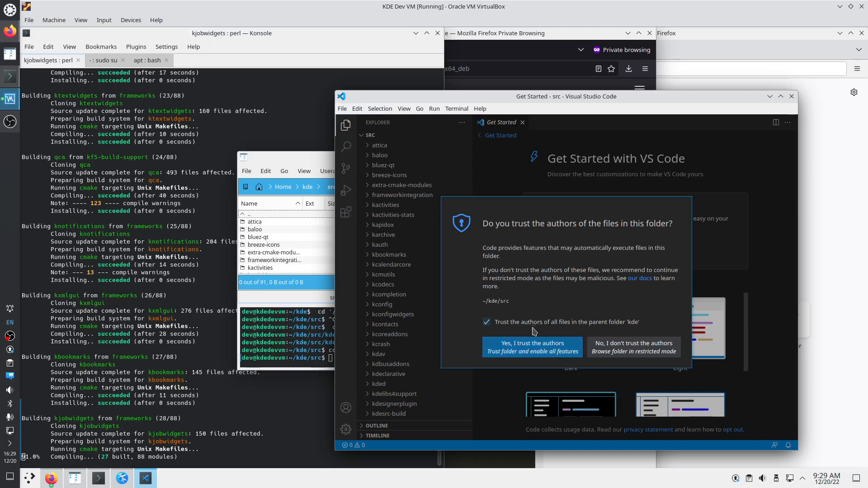
left_click(541, 353)
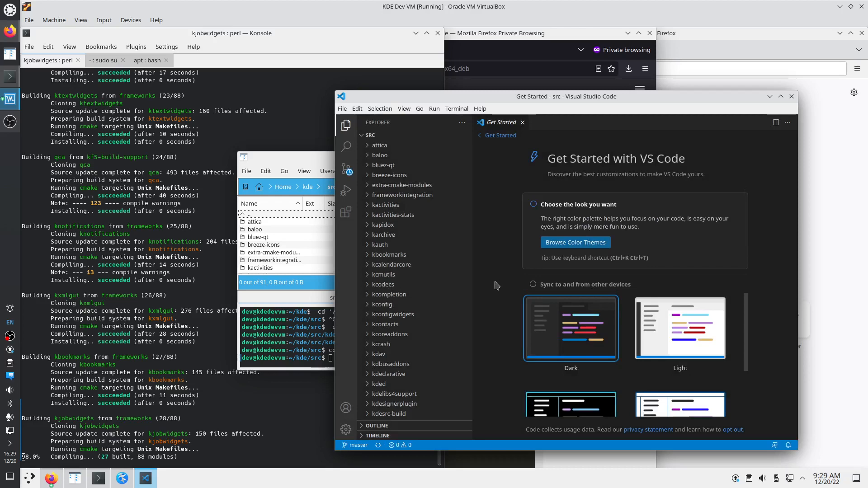
scroll(578, 319, "down", 1)
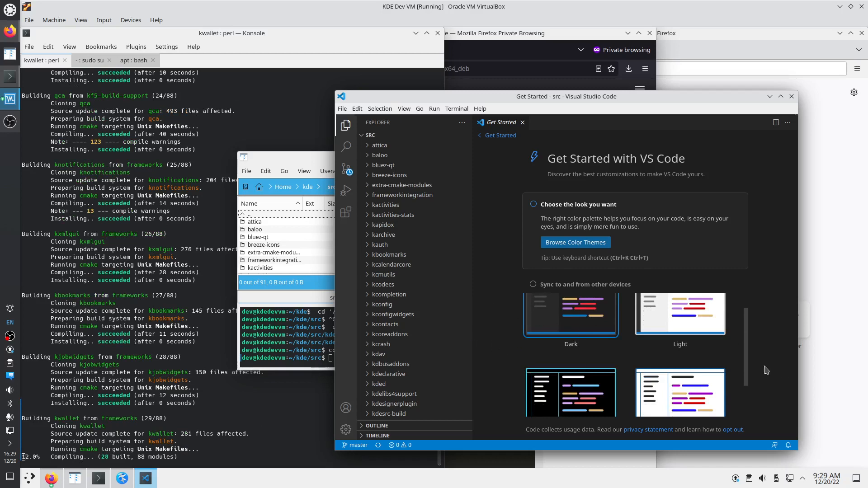
left_click_drag(747, 337, 749, 377)
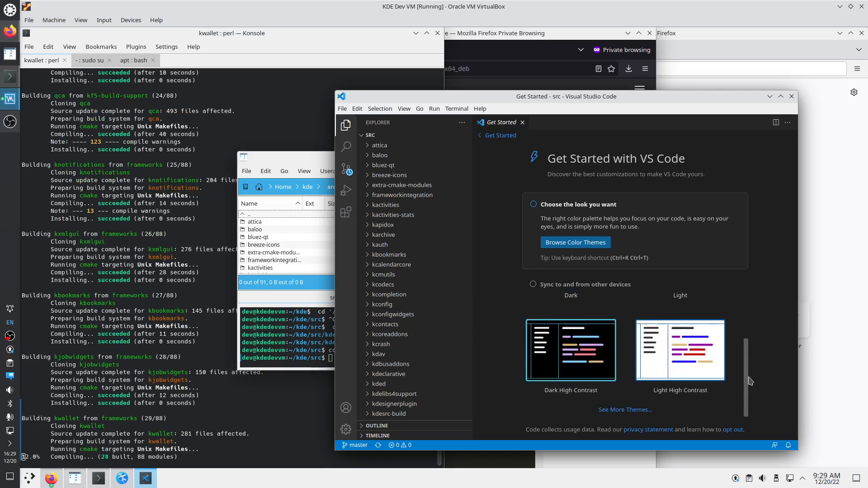
left_click(521, 122)
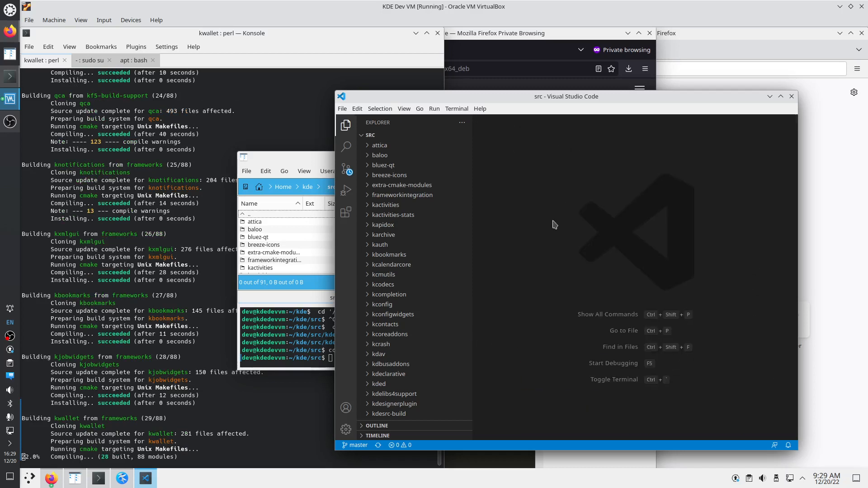
left_click_drag(391, 99, 864, 330)
Search the src tree for 'Message box', open the first match, and enable regular-expression matching
left_click(454, 82)
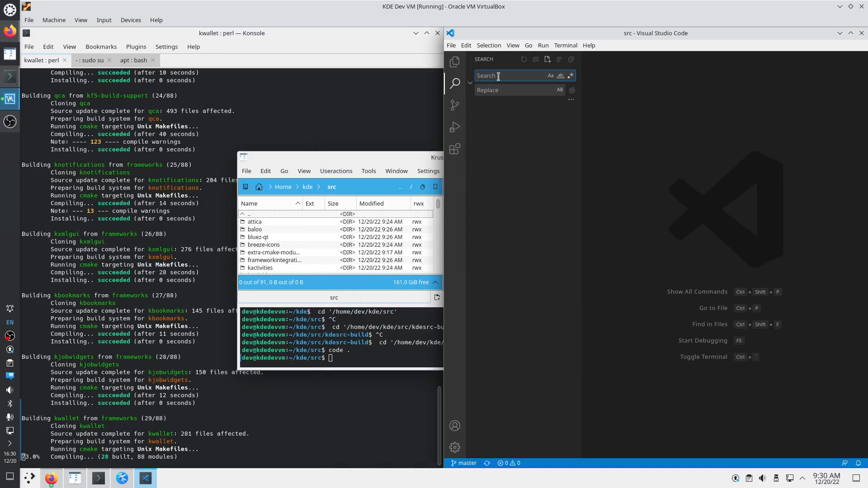
type("Message box")
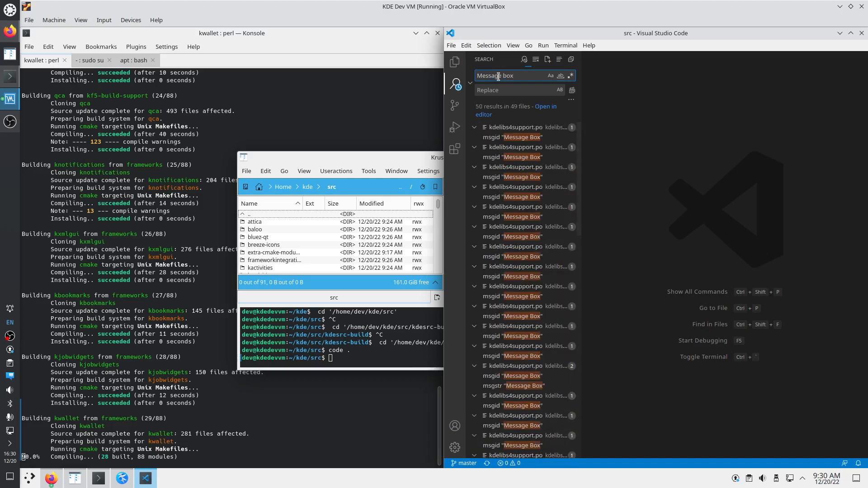
left_click(517, 137)
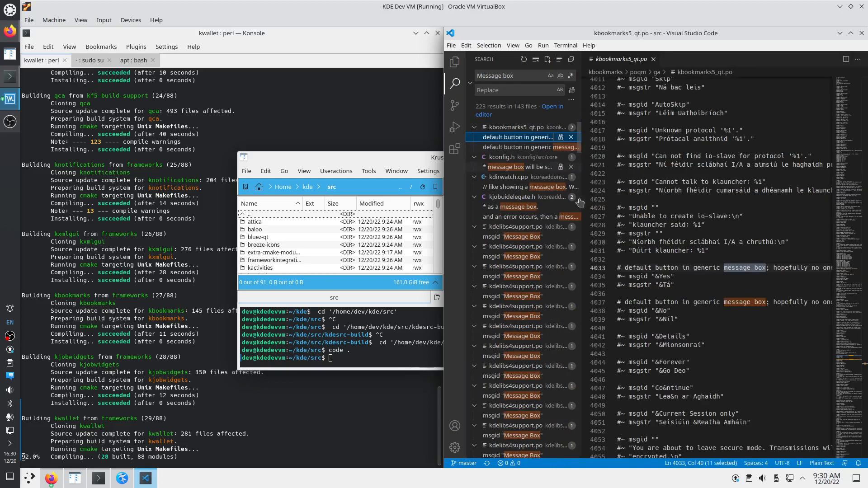
scroll(575, 277, "down", 10)
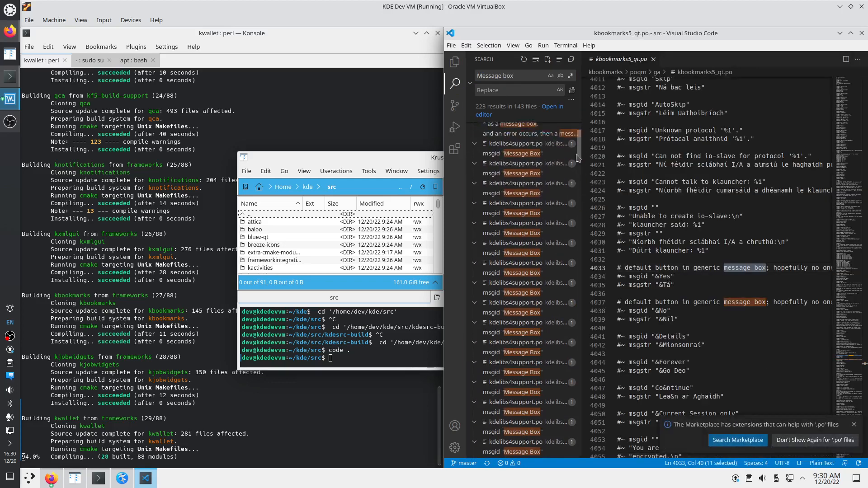
scroll(575, 277, "down", 5)
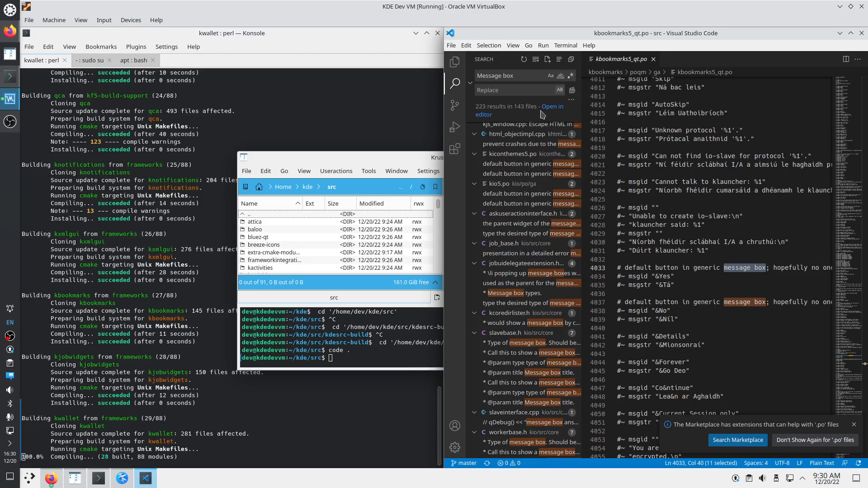
left_click(571, 75)
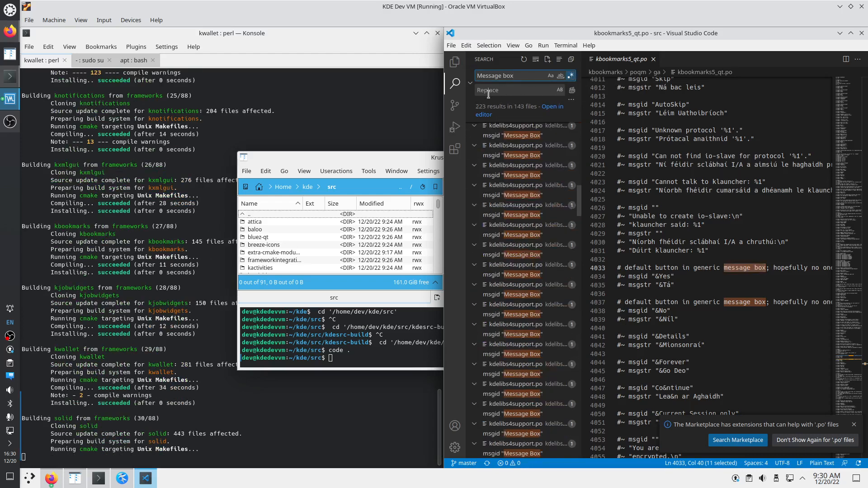
left_click_drag(521, 78, 456, 74)
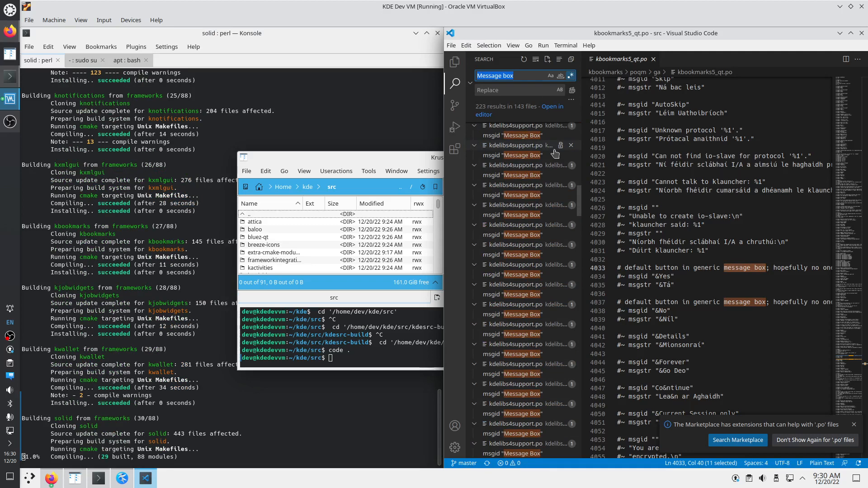
Search the regex ^\s*// and open buildservicejoboutputparser.cpp at its QLatin1String line 22
type("^")
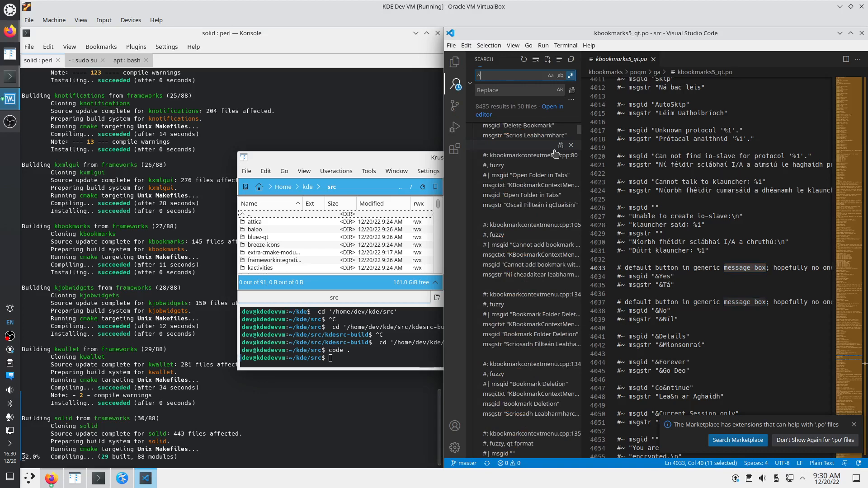
type("\\s*")
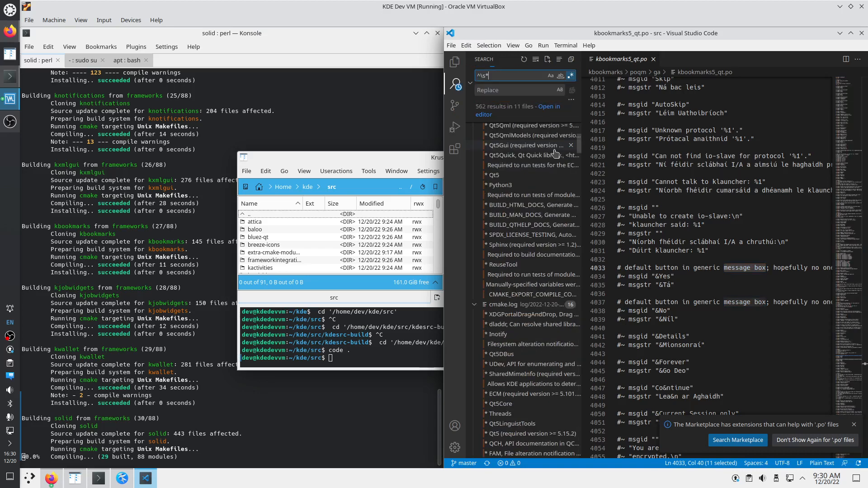
type("//")
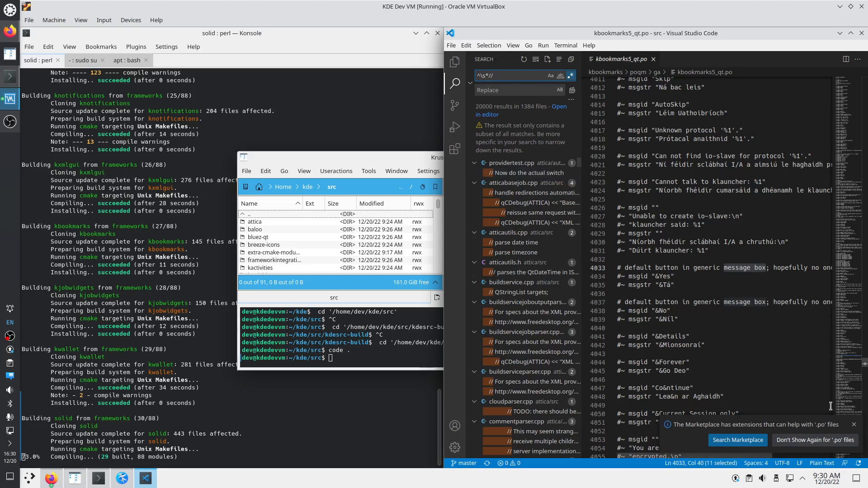
left_click(853, 427)
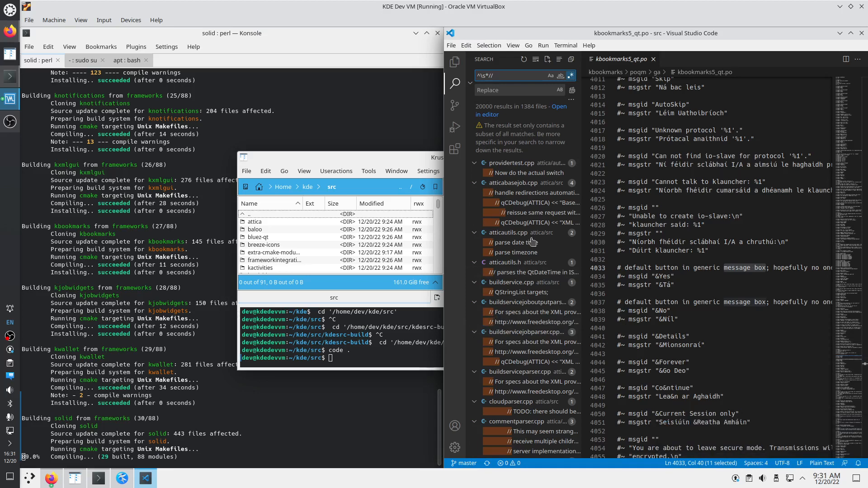
left_click(514, 292)
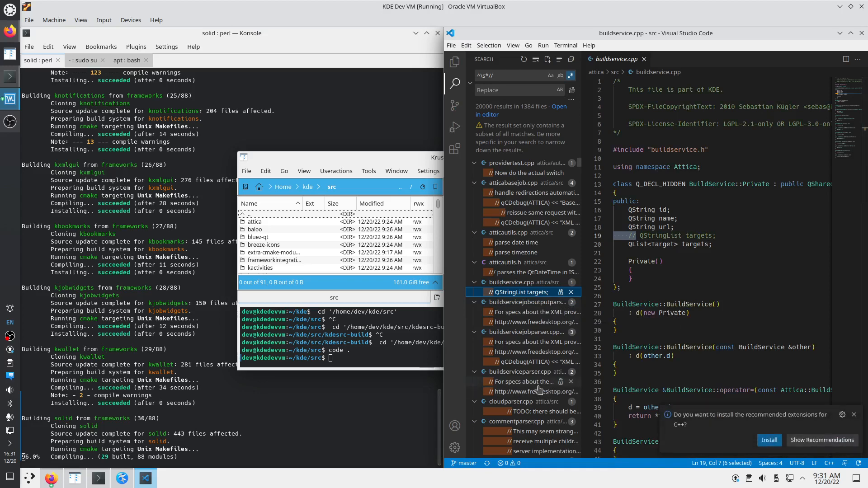
left_click(525, 312)
scroll(518, 339, "down", 1)
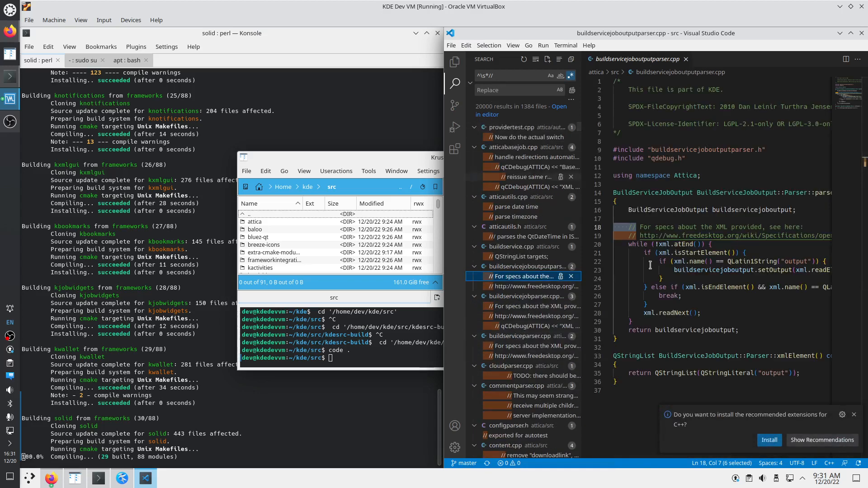
left_click(736, 261)
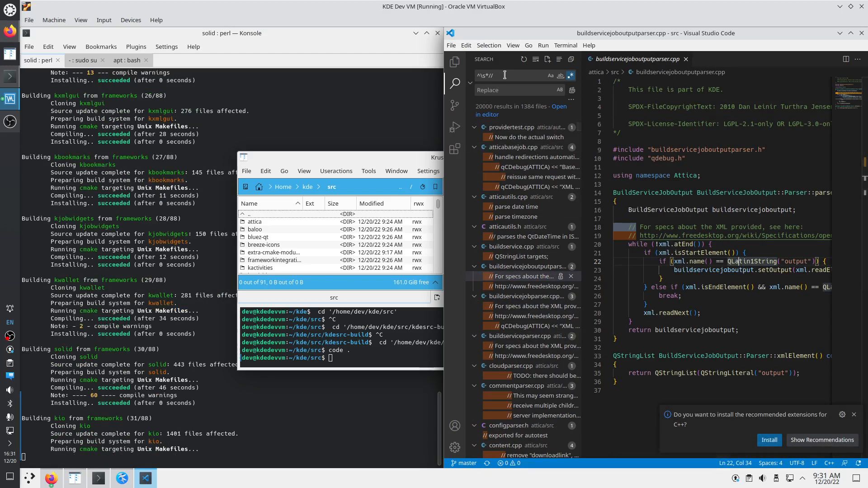
Replace the search query with QLatin1String, copied from line 22, to search the whole project
key("ctrl+shift+f")
type("if (xml.name() == QLatin1String(\"output\")) {")
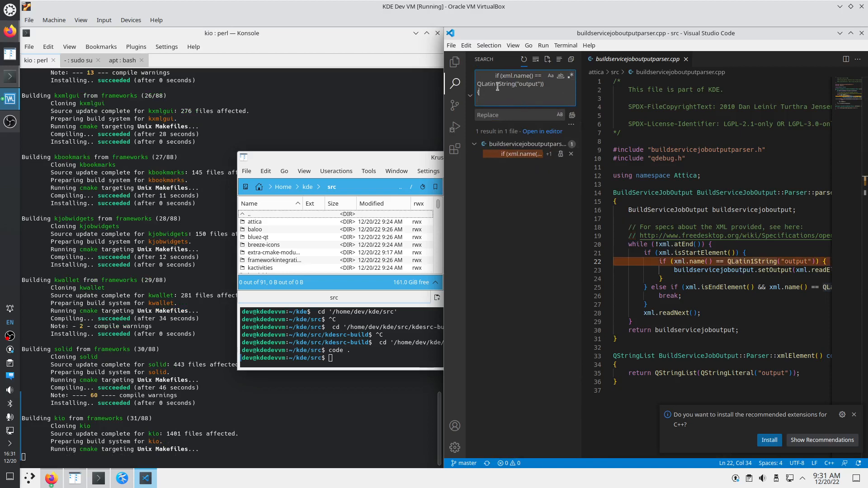
double_click(746, 261)
key("ctrl+c")
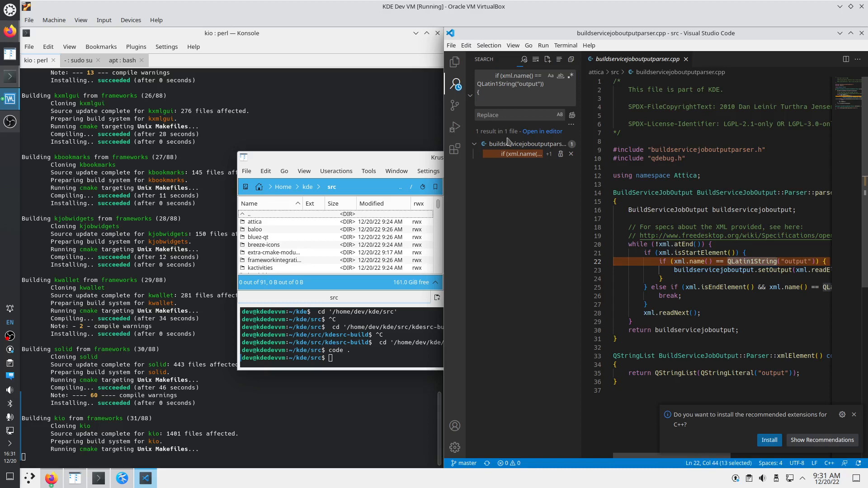
left_click(493, 96)
key("ctrl+a")
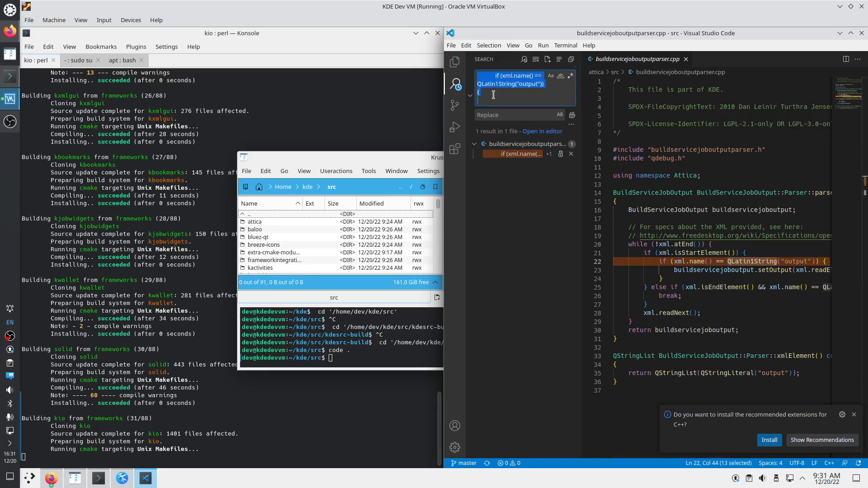
key("ctrl+v")
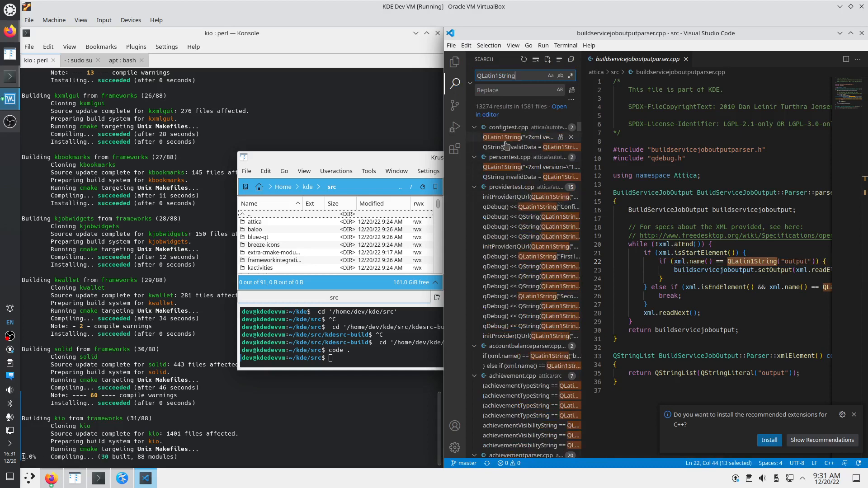
Step through QLatin1String matches with F4, from persontest.cpp and providertest.cpp to accountbalanceparser.cpp
key("F4")
key("F4")
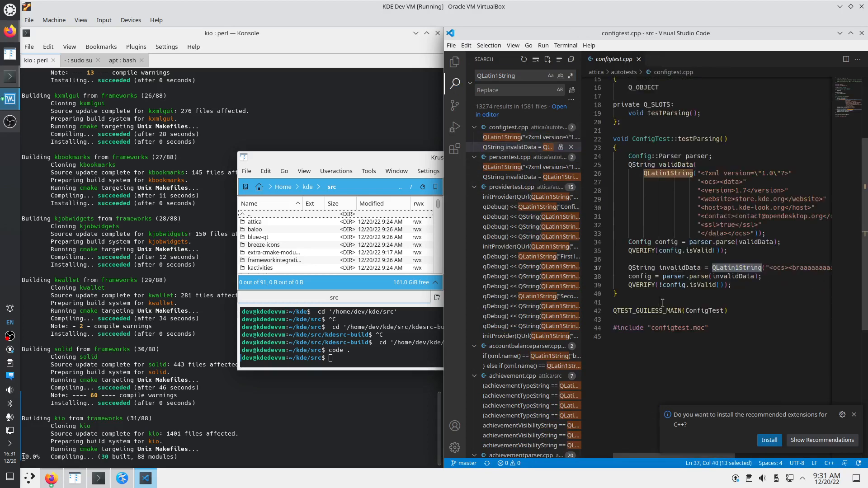
key("F4")
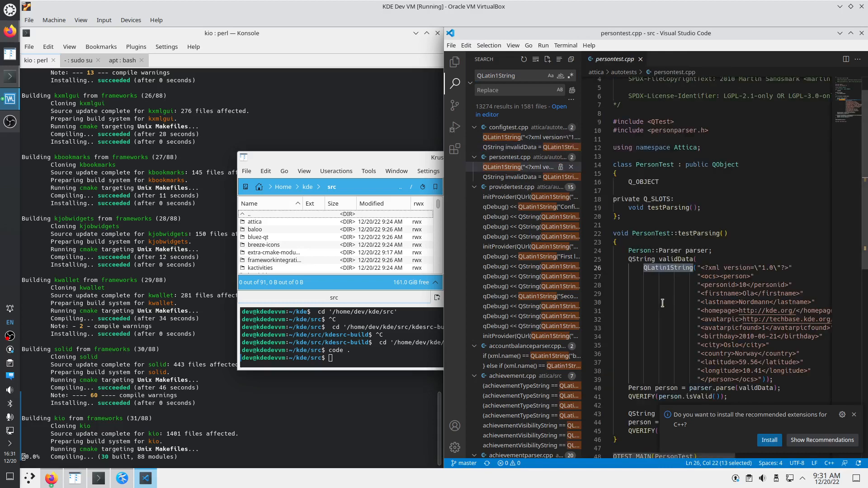
key("F4")
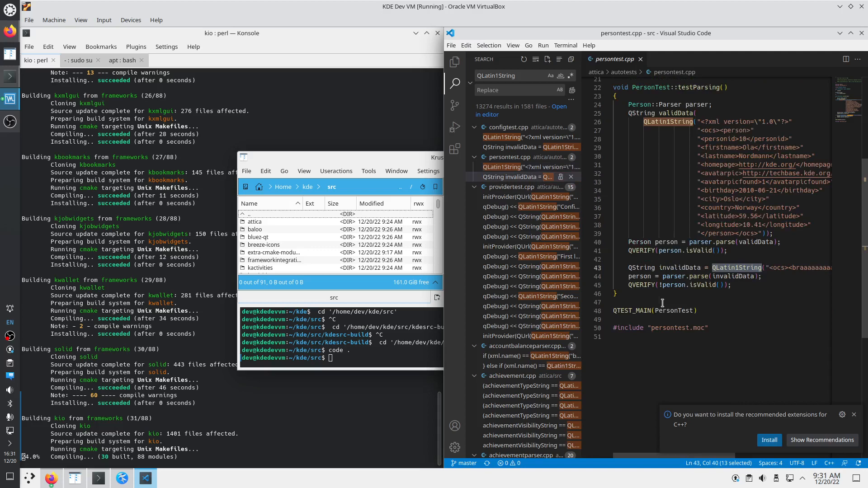
key("F4")
key("F4")
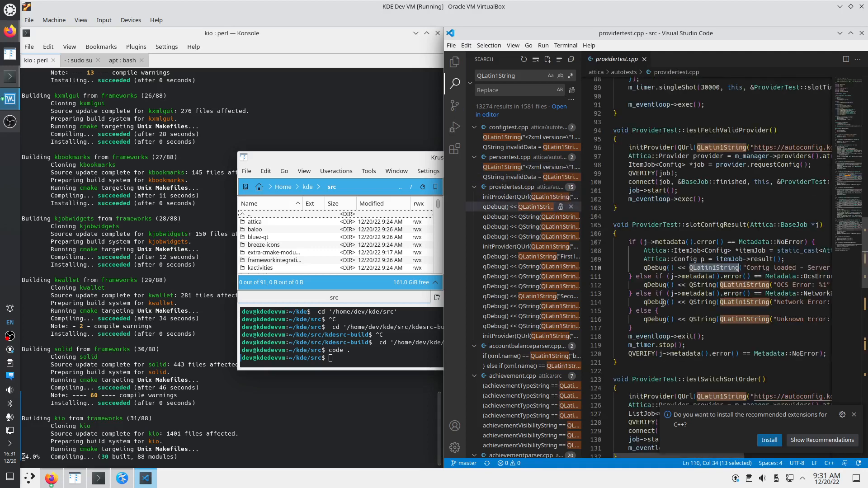
key("F4")
key("F4")
key("F4")
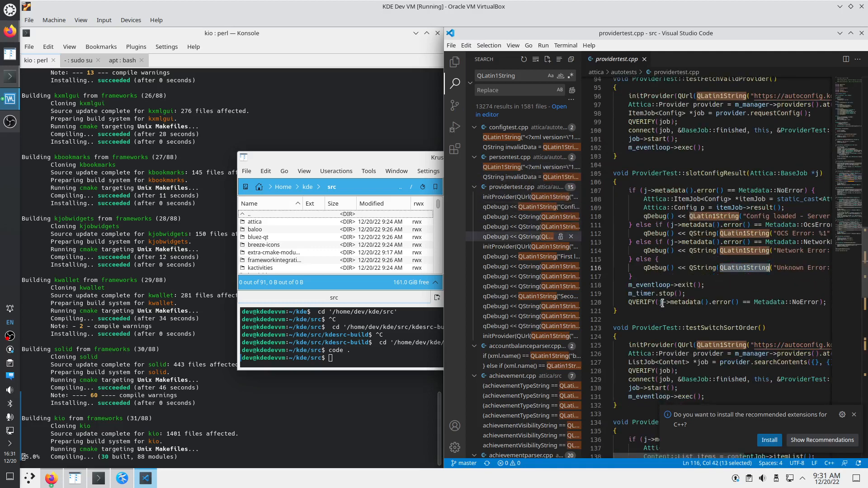
key("F4")
key("F4")
key("F4")
key("F4")
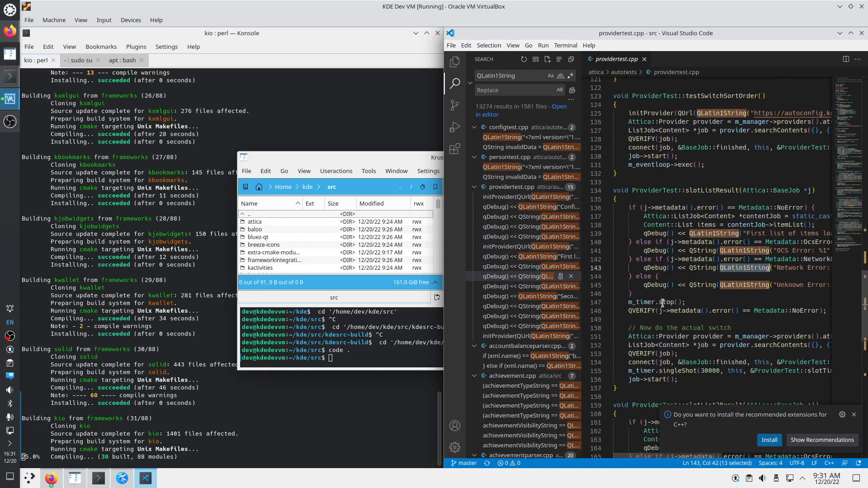
key("F4")
key("F4")
key("F4")
key("F4")
key("F4")
key("F4")
key("F4")
key("F4")
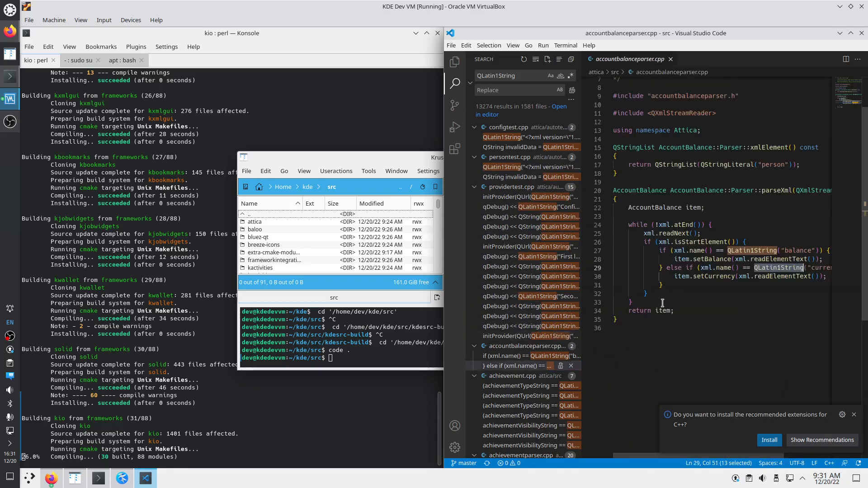
Dismiss the C++ extensions notification and open kfilemetadata's build.log in Kate from Konsole's summary
left_click(10, 122)
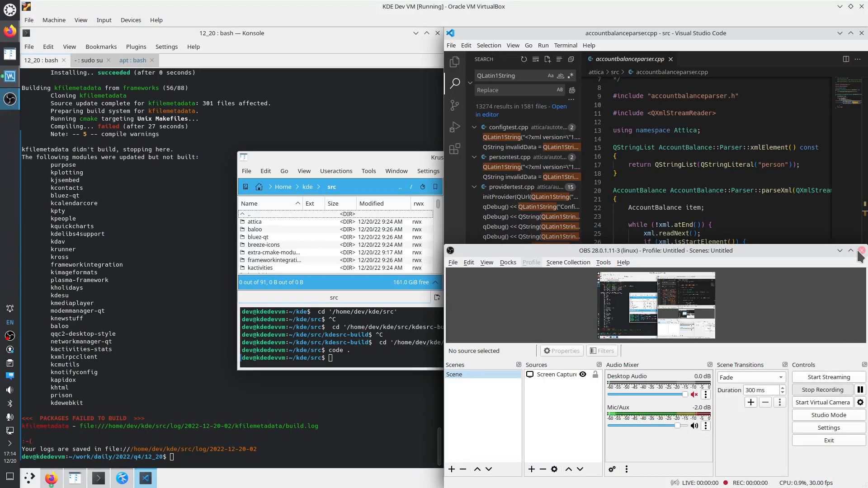
left_click(861, 251)
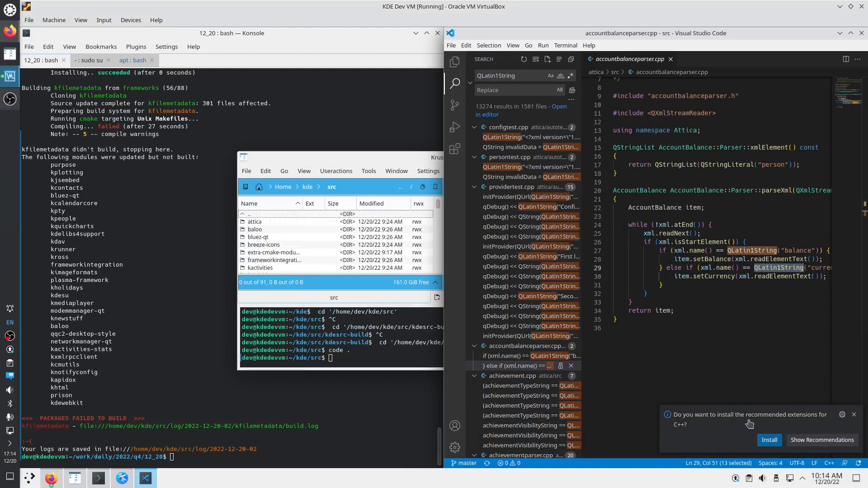
left_click(854, 414)
left_click(228, 373)
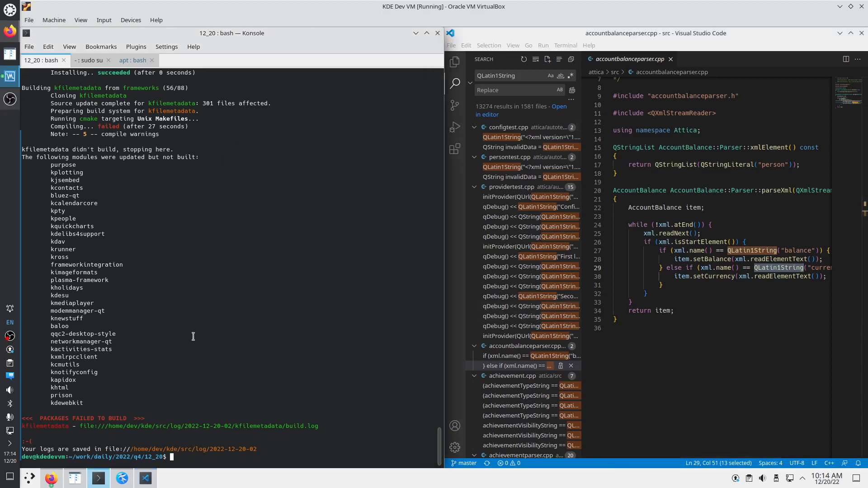
key("Up")
key("Down")
left_click(175, 427, "ctrl")
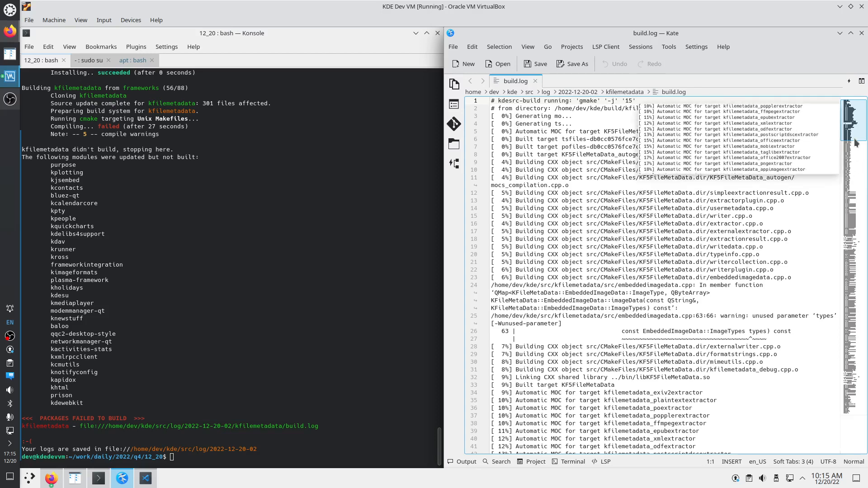
Search build.log for 'error' to find libappimage.so.1.0.3's undefined reference breaking the link
left_click_drag(853, 136, 853, 393)
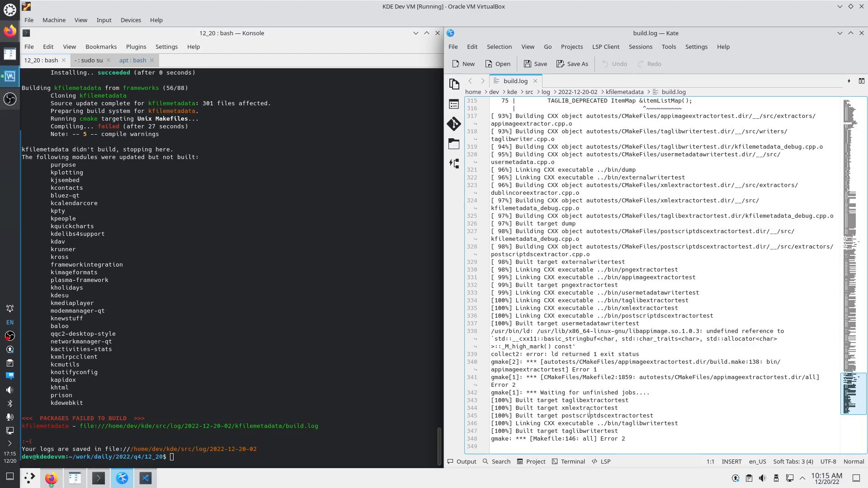
scroll(594, 355, "up", 8)
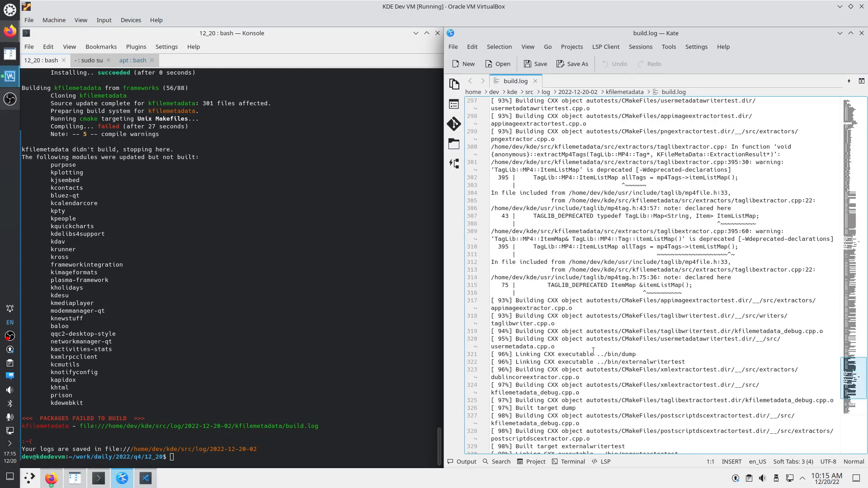
left_click_drag(839, 394, 861, 112)
left_click(727, 128)
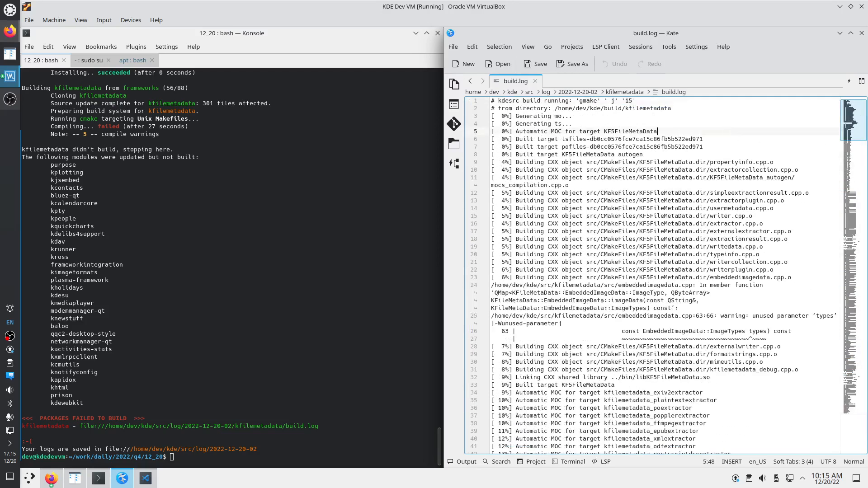
key("ctrl+f")
type("error")
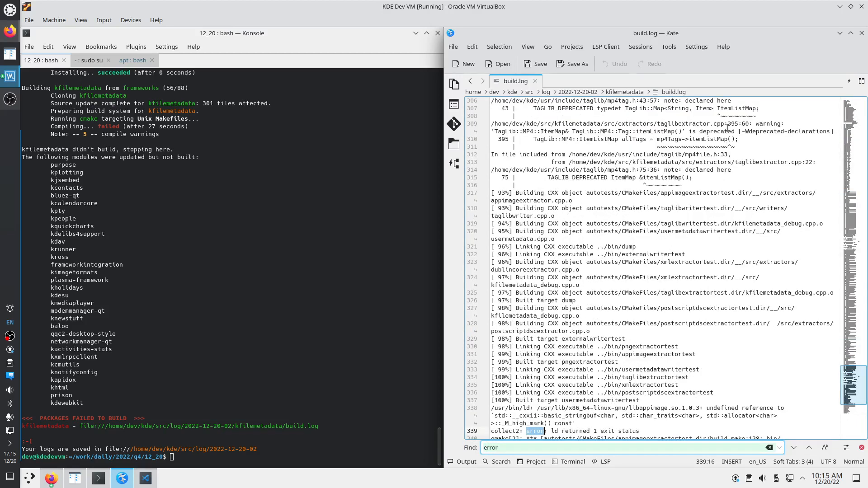
scroll(649, 389, "down", 1)
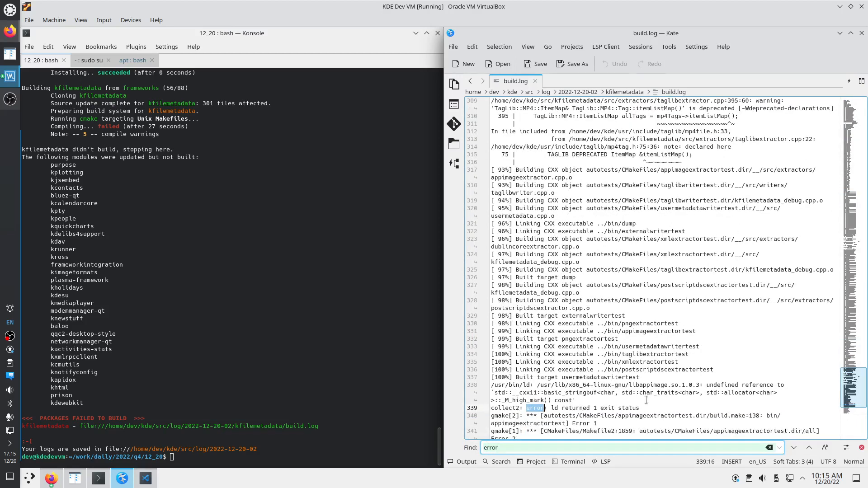
double_click(499, 377)
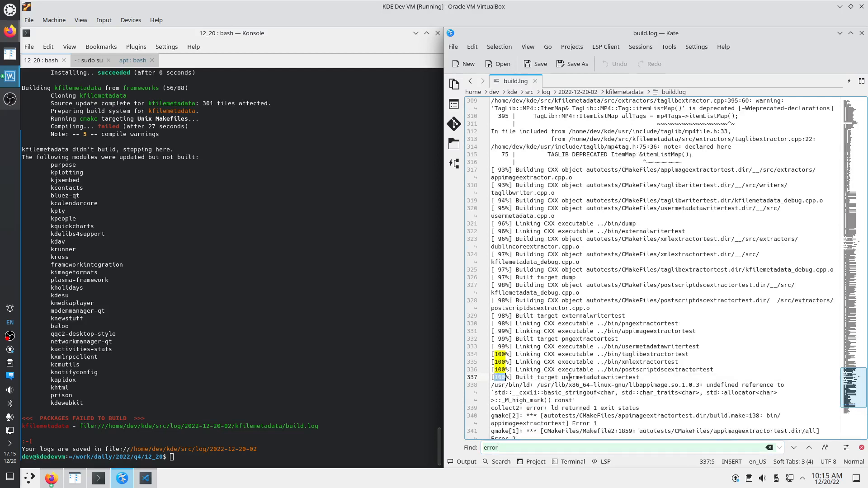
double_click(568, 377)
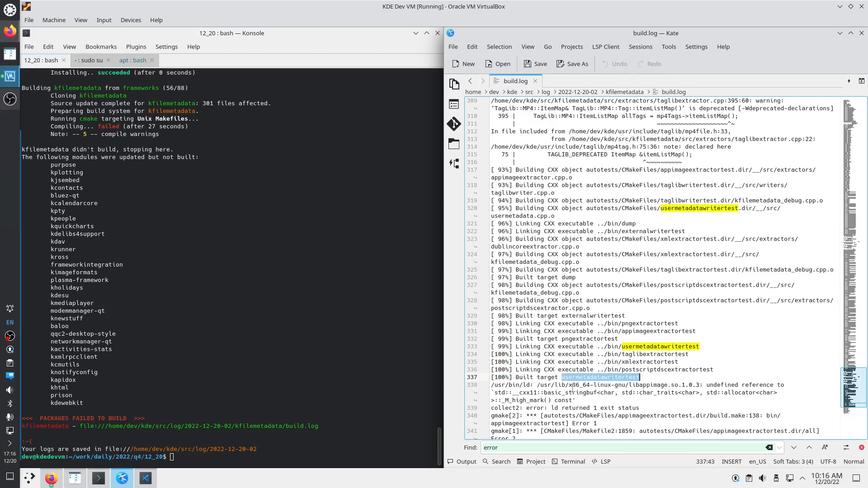
scroll(573, 389, "down", 1)
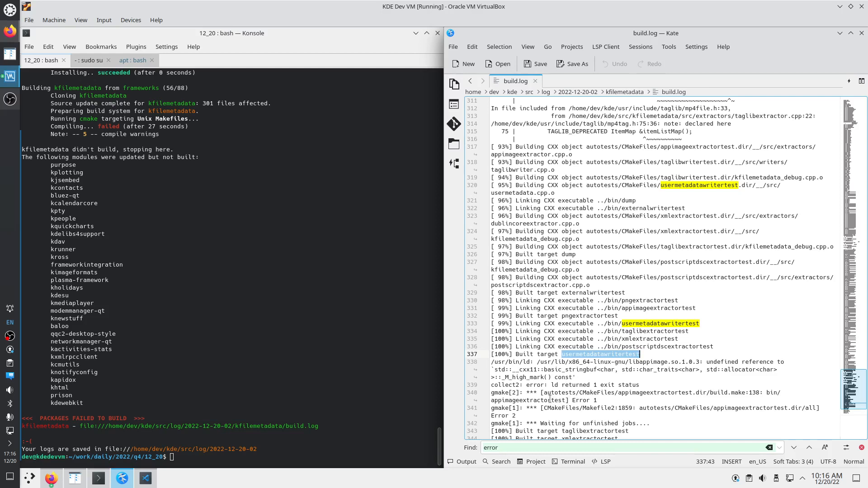
right_click(10, 31)
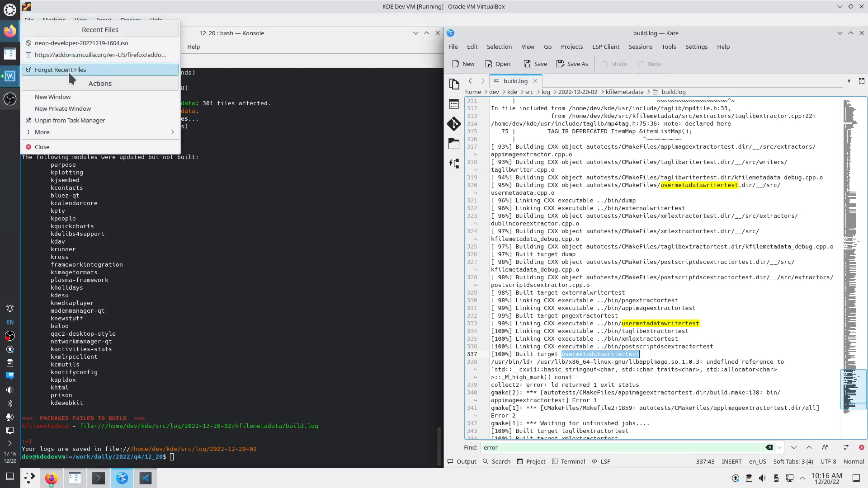
In a private Firefox window, search Google for appimage, open appimage.org in a new tab, then minimize
left_click(71, 109)
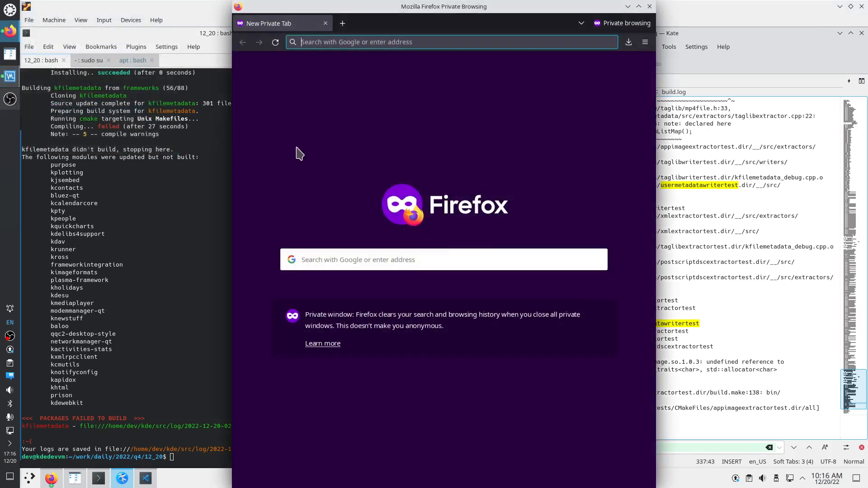
type("appimage")
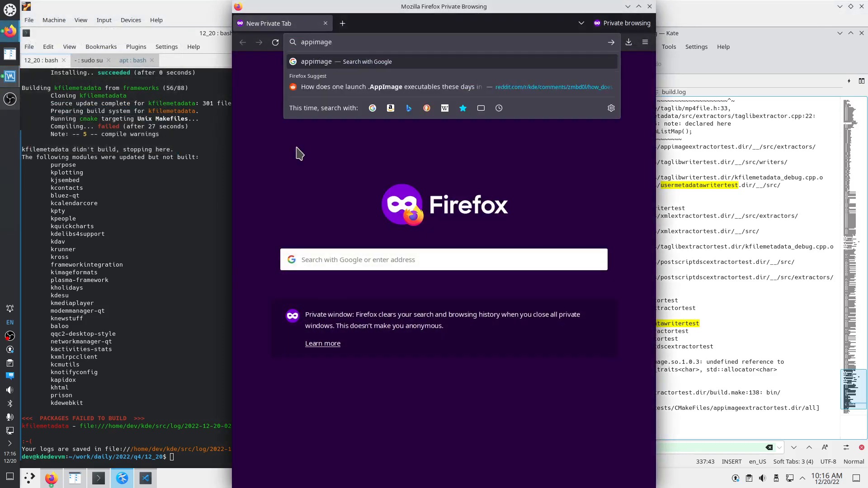
key("Return")
right_click(311, 153)
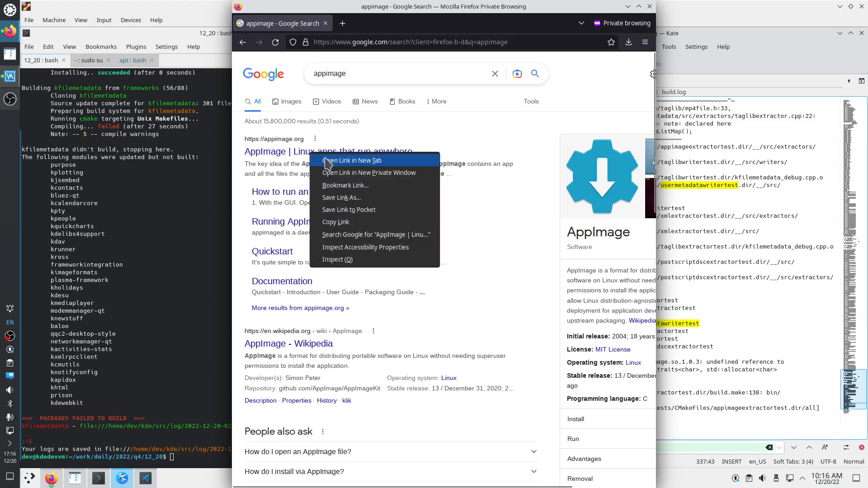
left_click(335, 161)
left_click(369, 27)
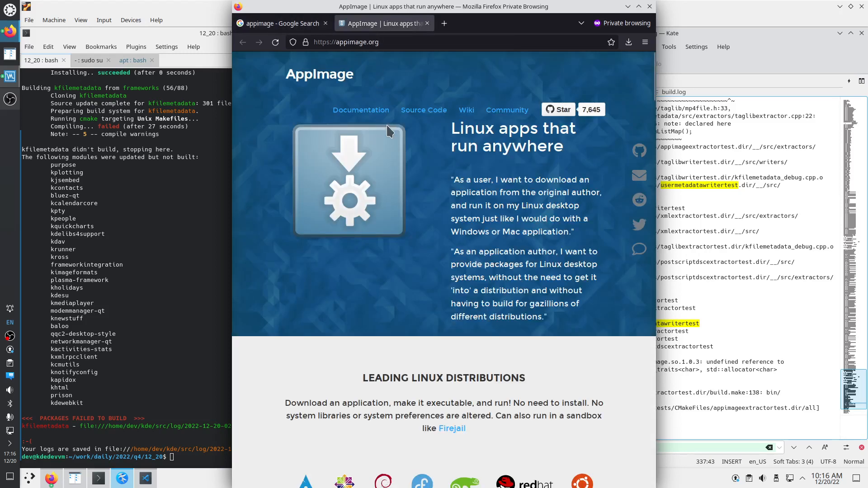
left_click(317, 25)
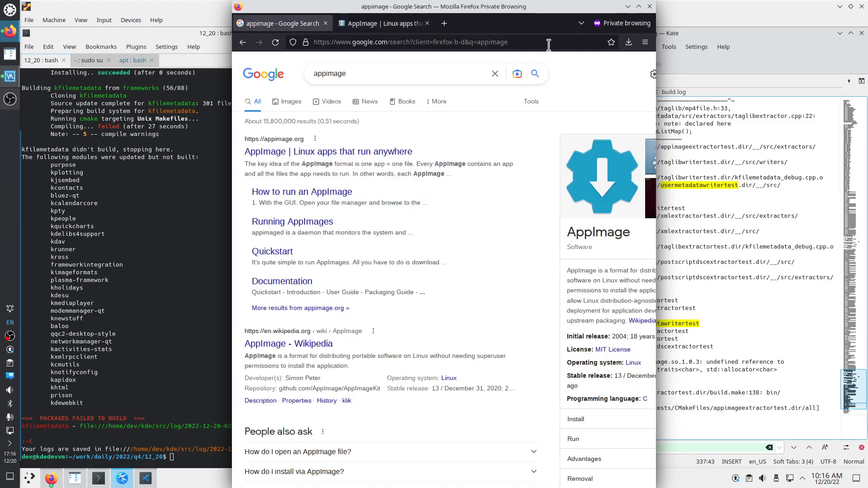
left_click(628, 7)
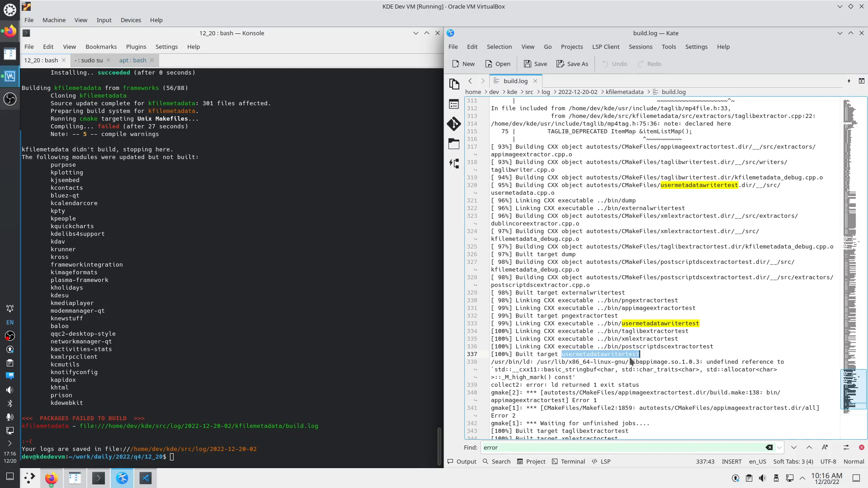
In the root shell, list installed appimage packages with 'dpkg -l | grep appimage'
left_click_drag(629, 362, 668, 362)
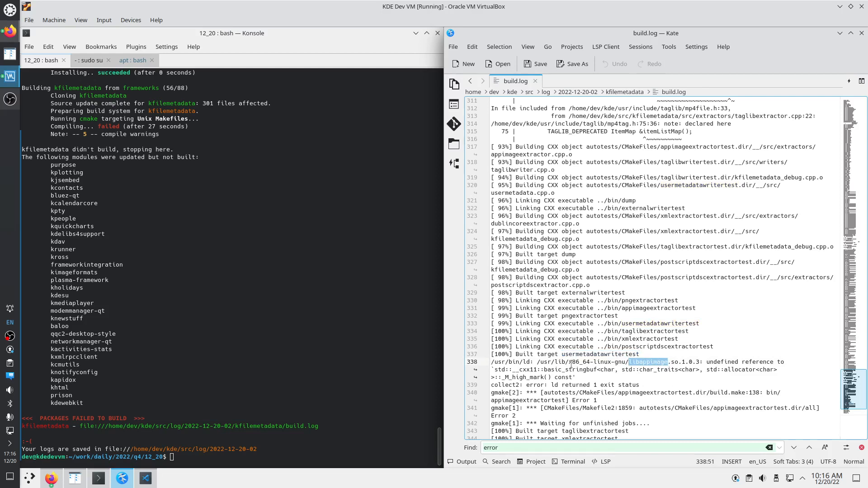
left_click(96, 480)
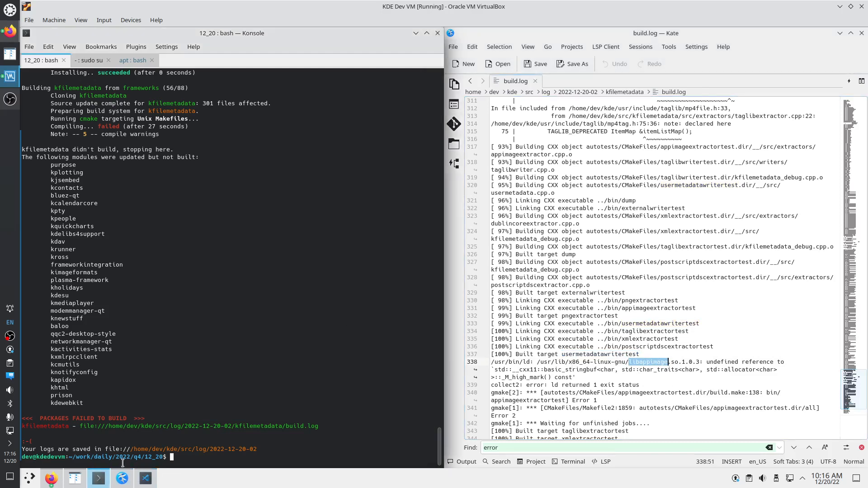
left_click(98, 63)
type("ap")
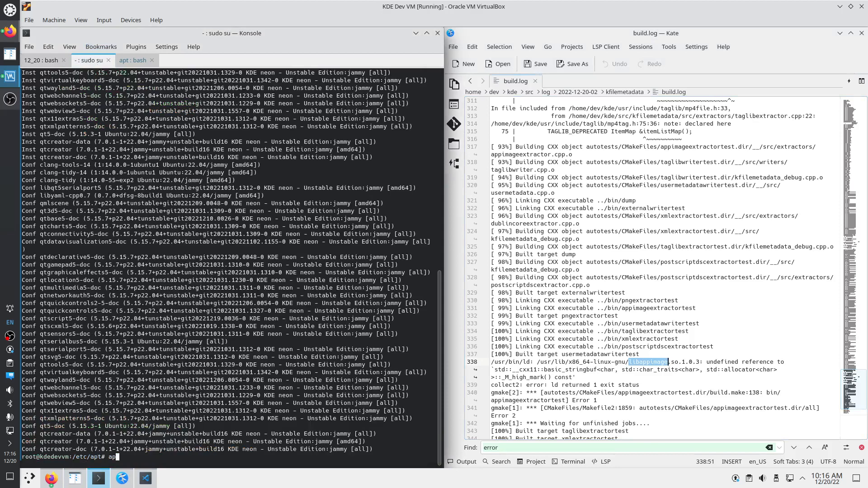
key("BackSpace")
key("BackSpace")
type("dpkg -l | grep appimage")
key("Return")
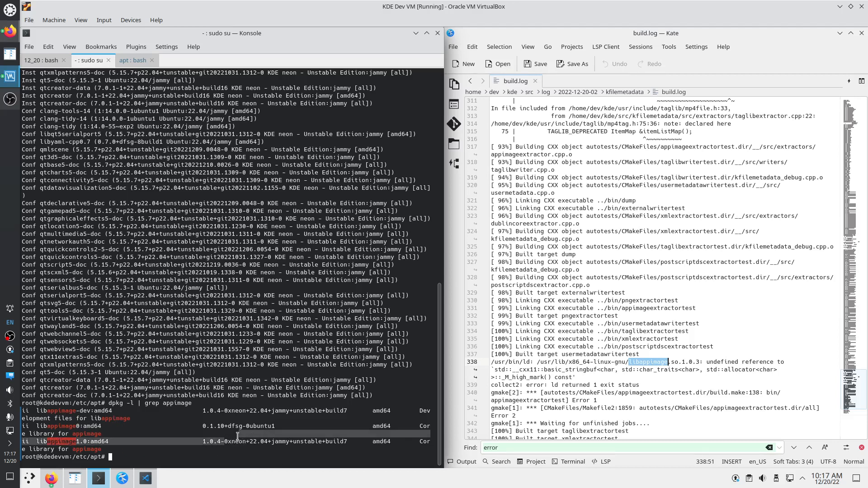
Simulate removing libappimage-dev, libappimage0 and libappimage1.0 with 'apt -s remove'
left_click_drag(225, 441, 244, 442)
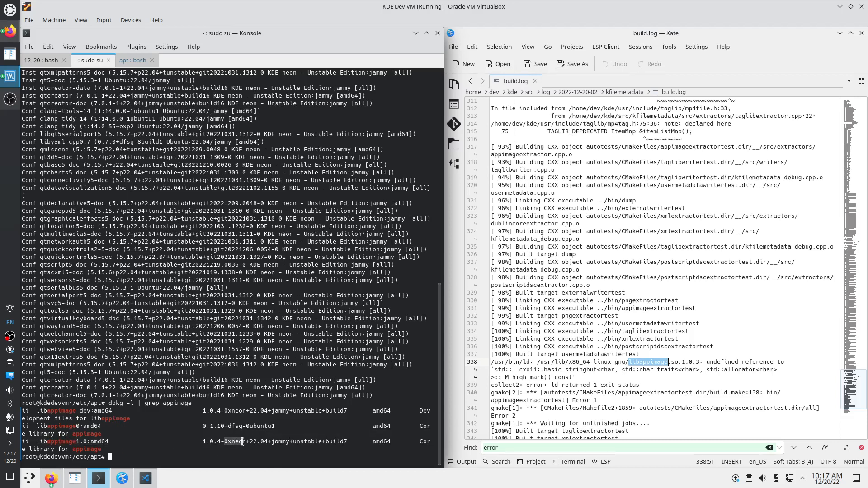
left_click(130, 458)
type("apt -s remove")
left_click_drag(36, 410, 93, 411)
middle_click(120, 424)
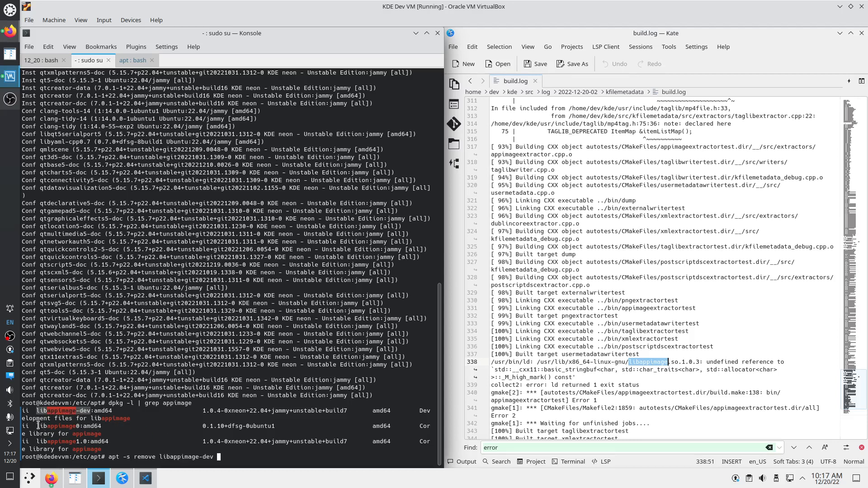
left_click_drag(36, 426, 80, 428)
middle_click(253, 448)
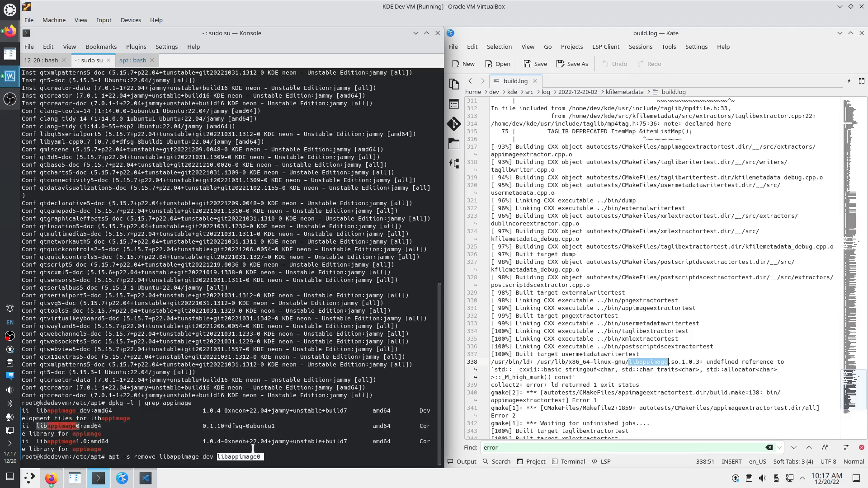
left_click_drag(36, 441, 89, 441)
middle_click(300, 464)
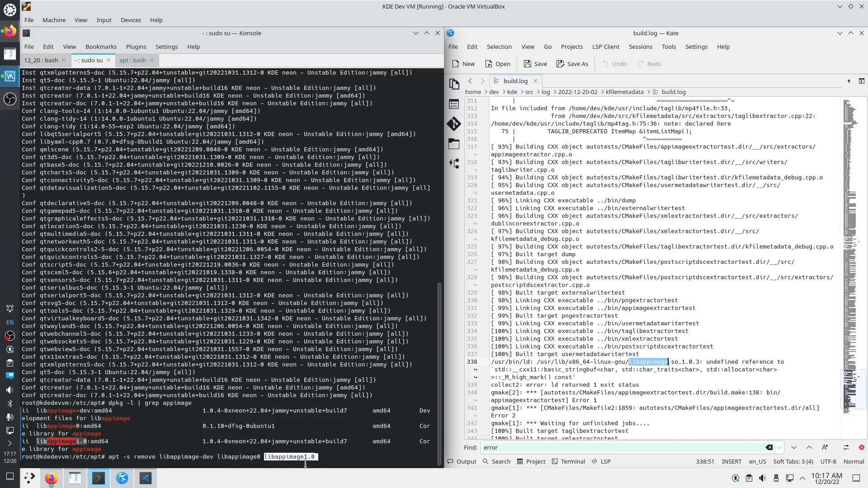
key("Return")
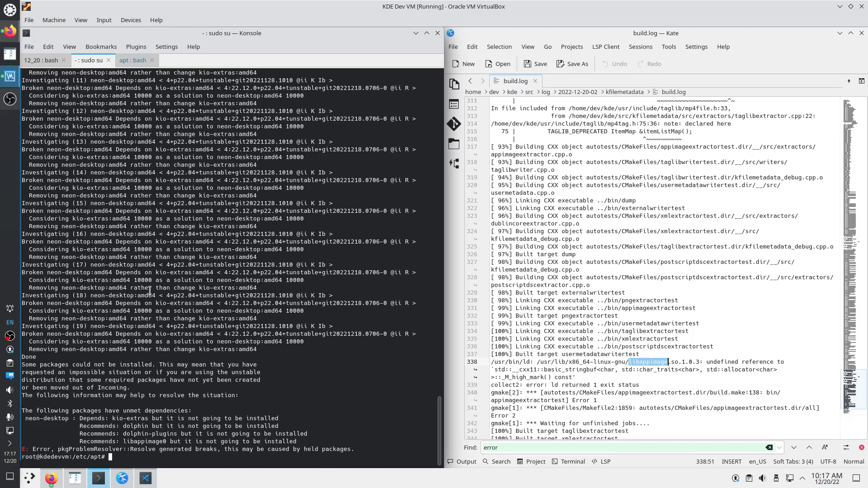
Scroll through the apt -s remove output to read neon-desktop's unmet dependency error
scroll(123, 212, "up", 1)
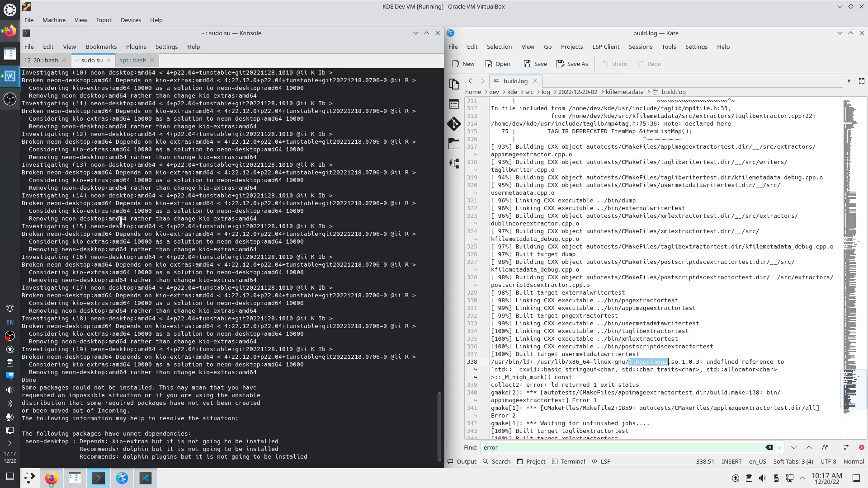
scroll(121, 220, "up", 14)
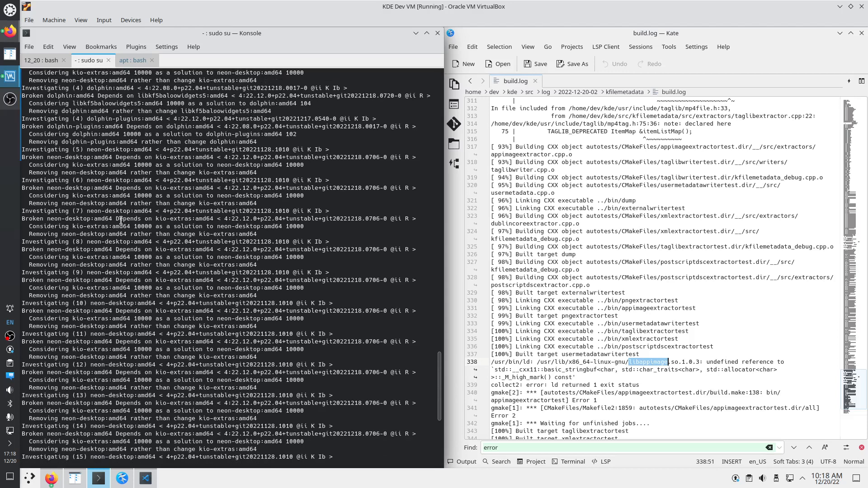
scroll(121, 220, "up", 4)
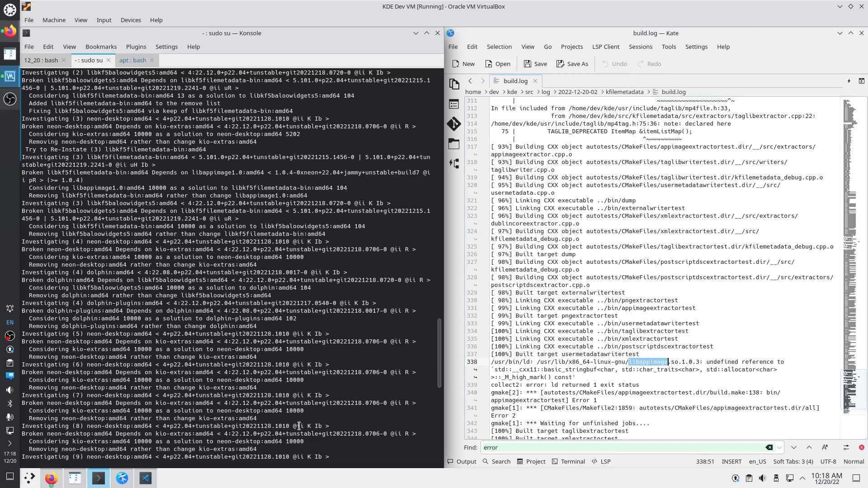
scroll(298, 425, "down", 10)
scroll(298, 426, "down", 10)
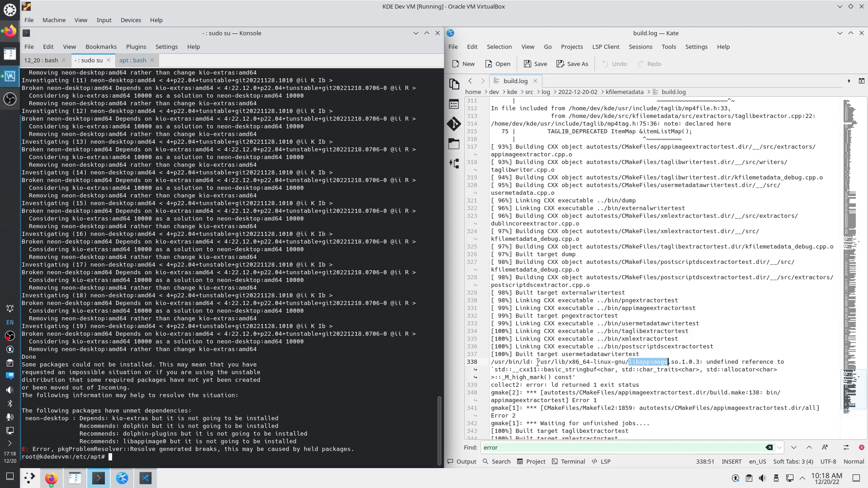
Run ls /usr/lib/x86_64-linux-gnu/libappimage* in Konsole, built from the libappimage.so.1.0.3 path in the log
type("mv")
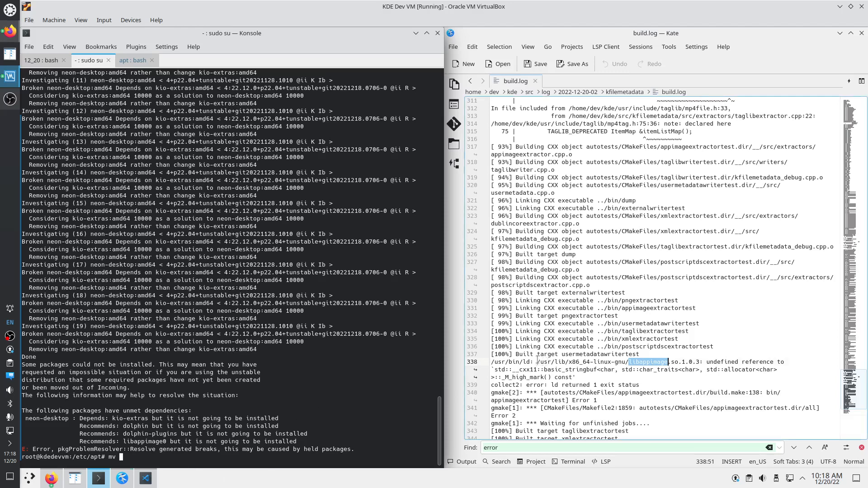
left_click_drag(537, 361, 699, 360)
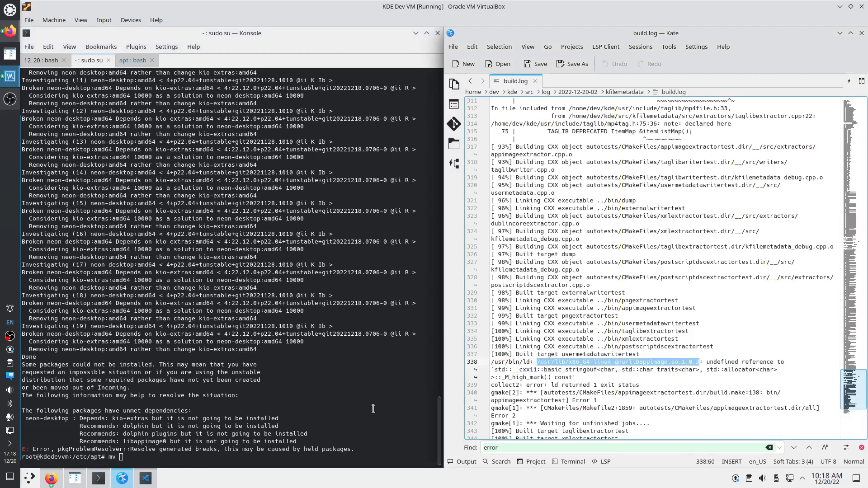
middle_click(150, 457)
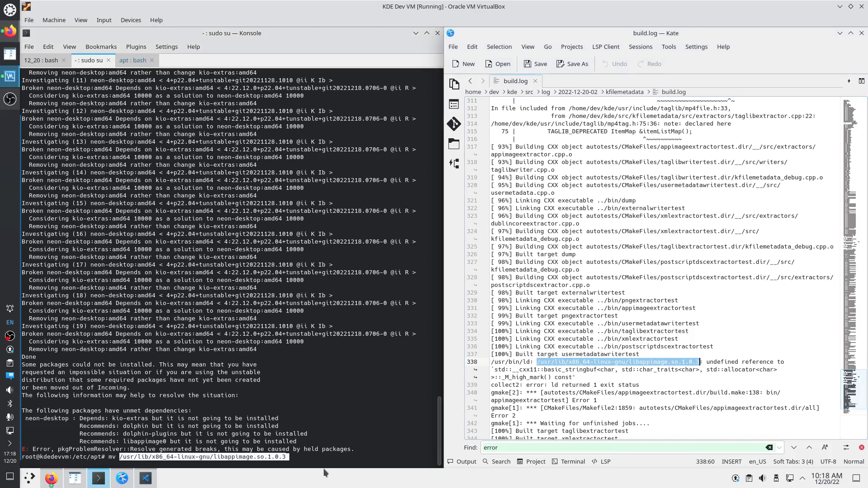
key("Home")
key("Delete")
key("Delete")
key("Delete")
type("ls")
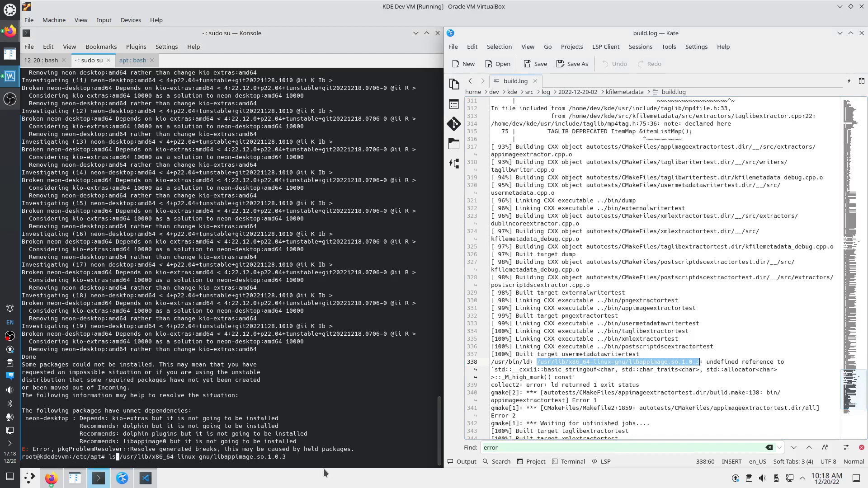
key("End")
key("BackSpace")
key("BackSpace")
key("BackSpace")
key("BackSpace")
key("BackSpace")
key("BackSpace")
key("BackSpace")
key("BackSpace")
key("BackSpace")
type("*")
key("Return")
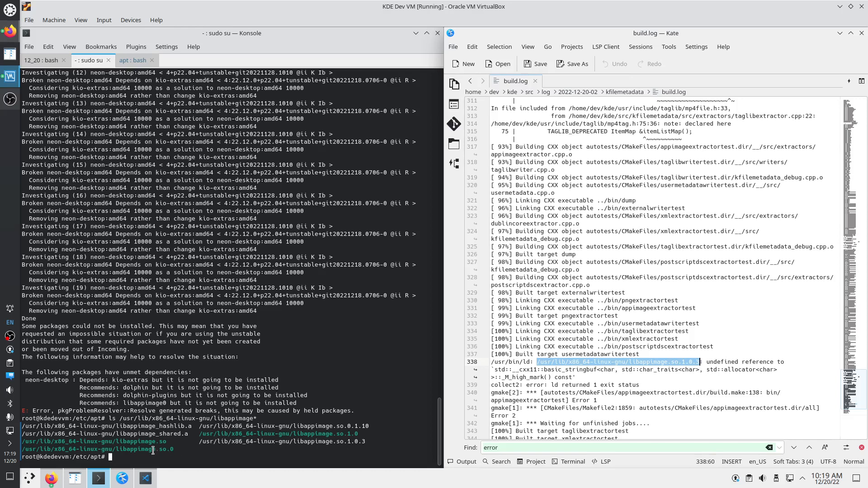
Rerun the libappimage listing as ls -l to show the symlinks to libappimage.so.1.0.3
key("Up")
key("Home")
key("Right")
key("Right")
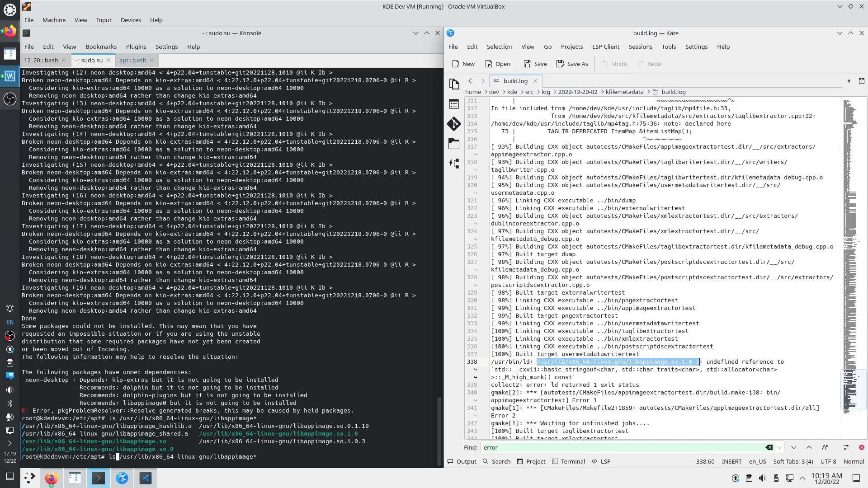
type("-l")
key("Return")
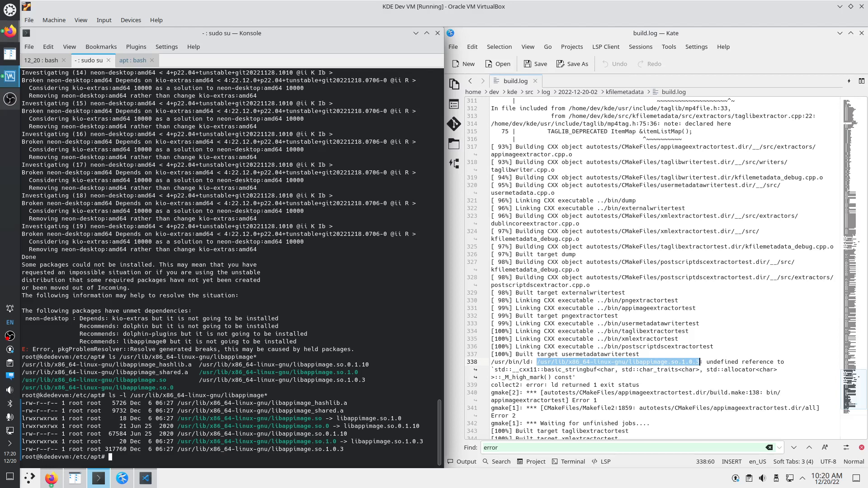
type("cd")
Select the linker error on line 338 of build.log in Kate for copying
left_click(590, 370)
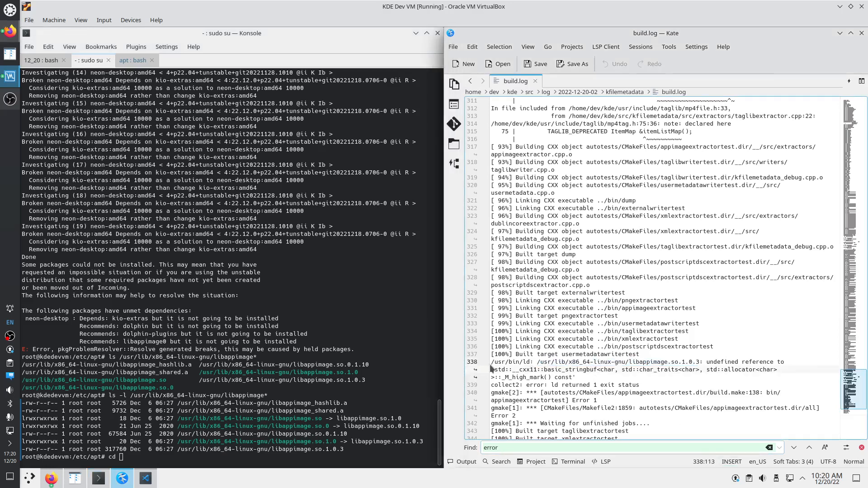
left_click_drag(494, 362, 575, 376)
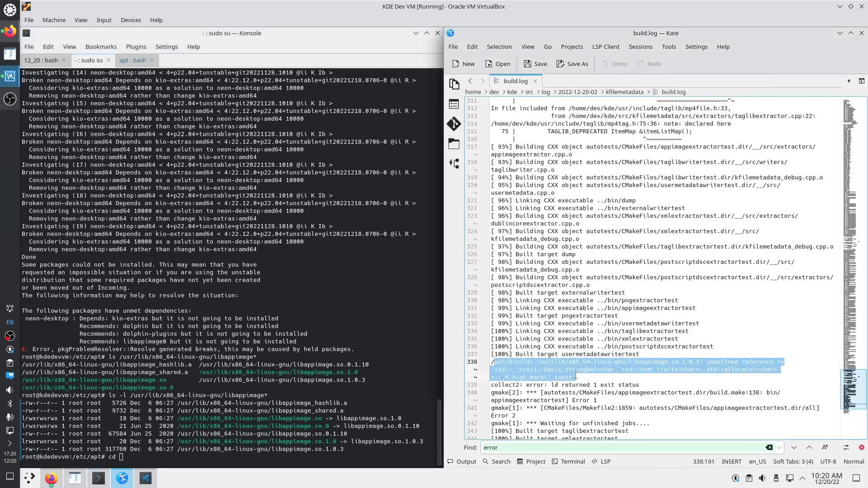
right_click(564, 377)
Copy the linker error and search for it on Google in Firefox
left_click(586, 395)
left_click(51, 479)
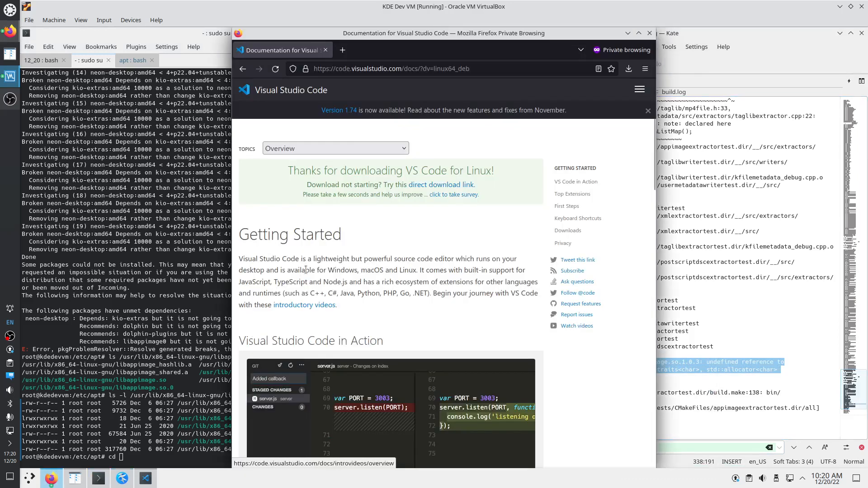
left_click(381, 68)
key("ctrl+v")
key("Return")
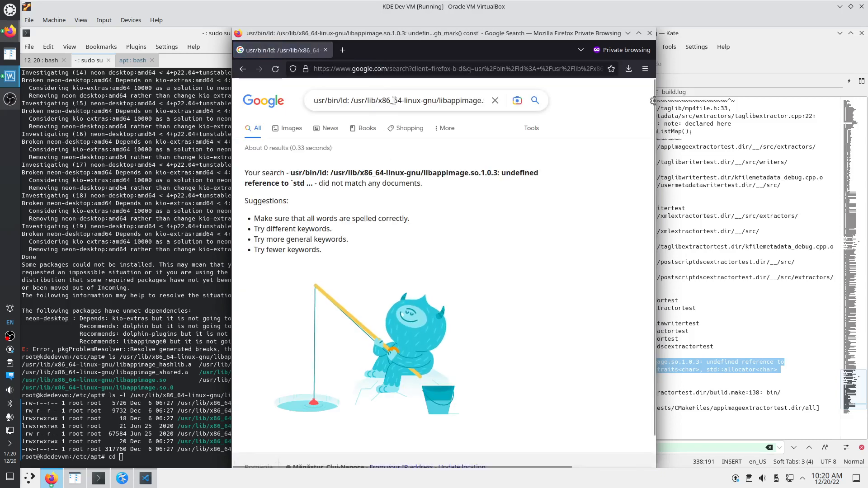
Remove the leading directory path and the .1.0.3 version from the query and re-search
left_click_drag(394, 100, 621, 108)
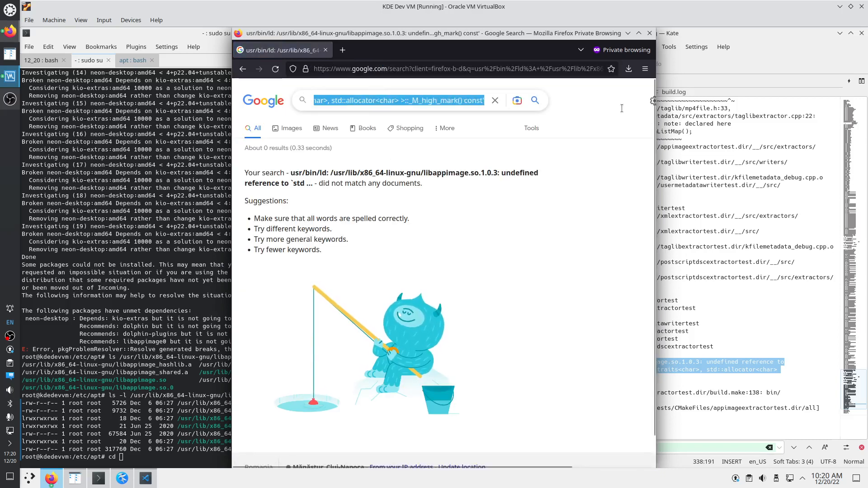
left_click(422, 100)
left_click_drag(408, 100, 237, 100)
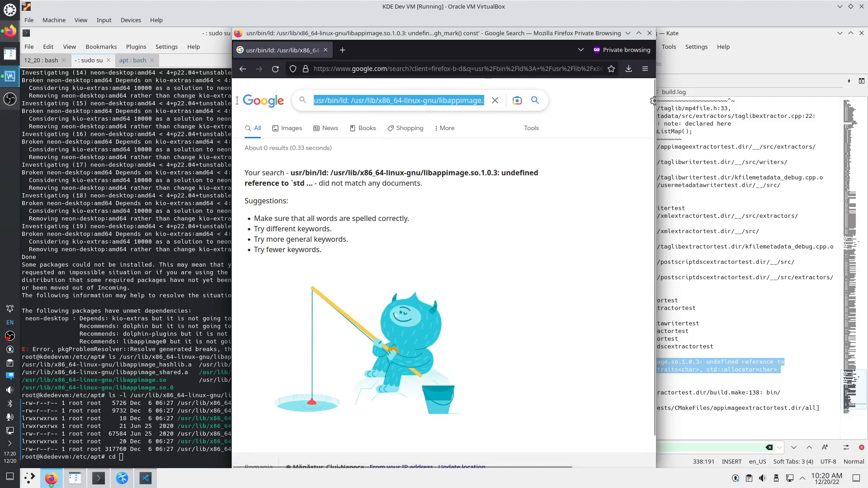
left_click(428, 101)
left_click_drag(437, 101, 289, 90)
key("BackSpace")
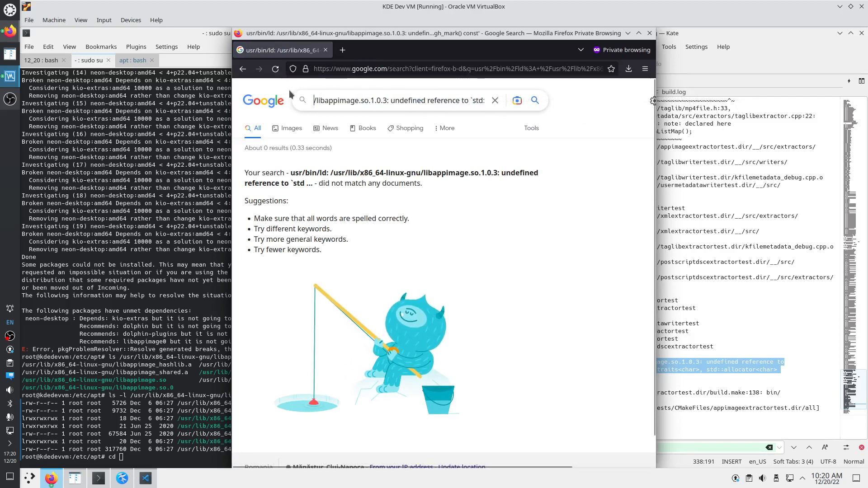
key("Delete")
key("Return")
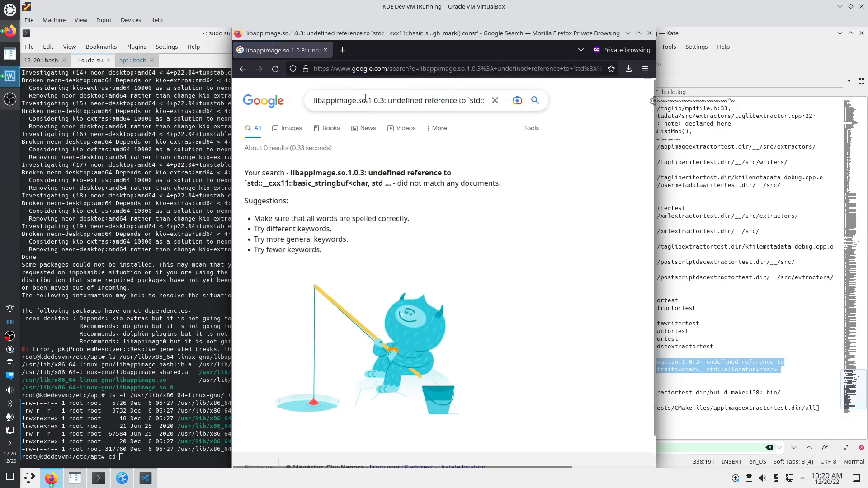
left_click_drag(366, 98, 382, 99)
key("BackSpace")
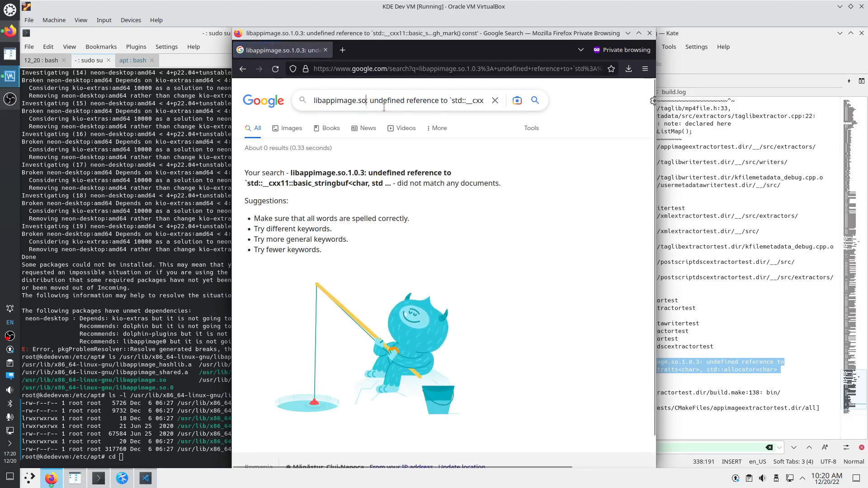
key("Return")
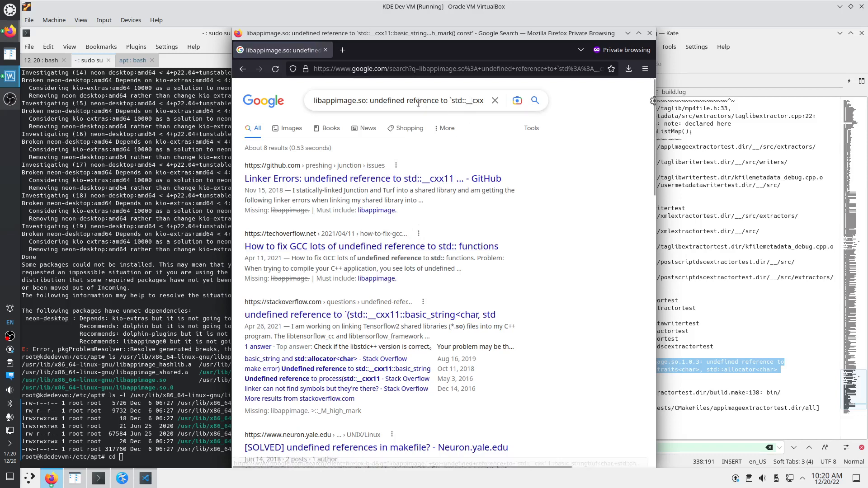
Strip the libappimage.so prefix and search for the bare undefined-reference error
left_click_drag(370, 100, 261, 87)
key("BackSpace")
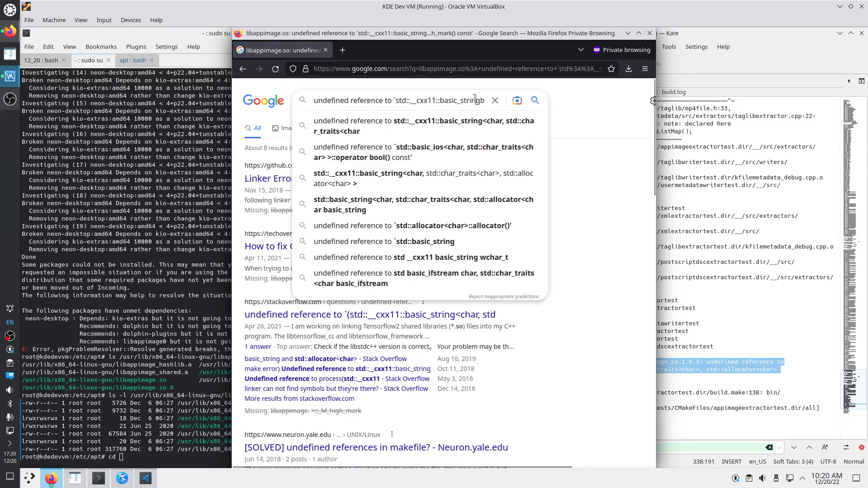
left_click_drag(470, 100, 560, 107)
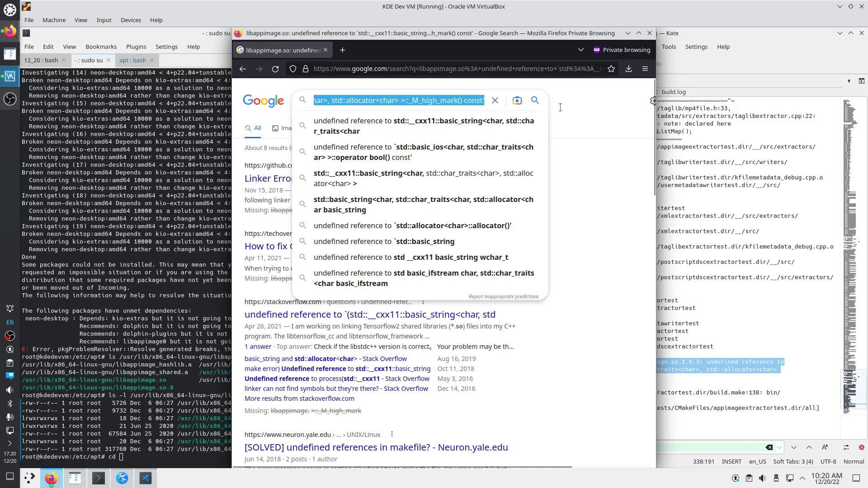
left_click(410, 100)
key("Return")
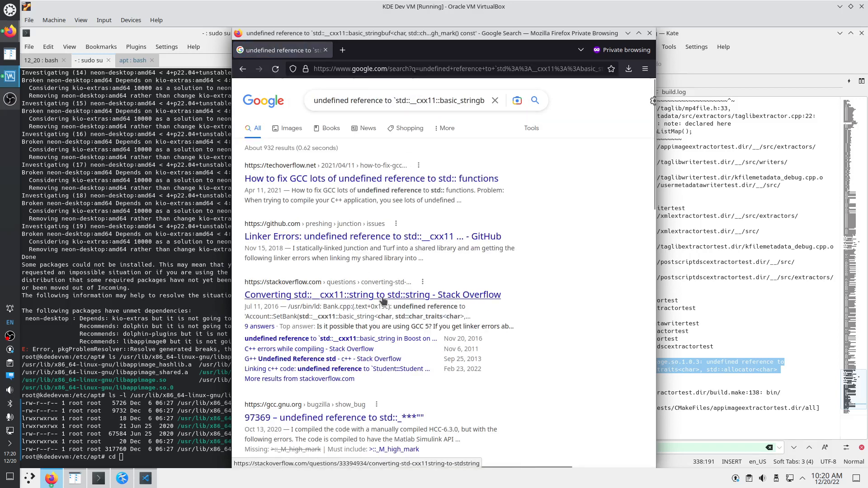
Open the Stack Overflow result 'Converting std::__cxx11::string to std::string' in a new tab
right_click(382, 300)
left_click(398, 307)
key("ctrl+Tab")
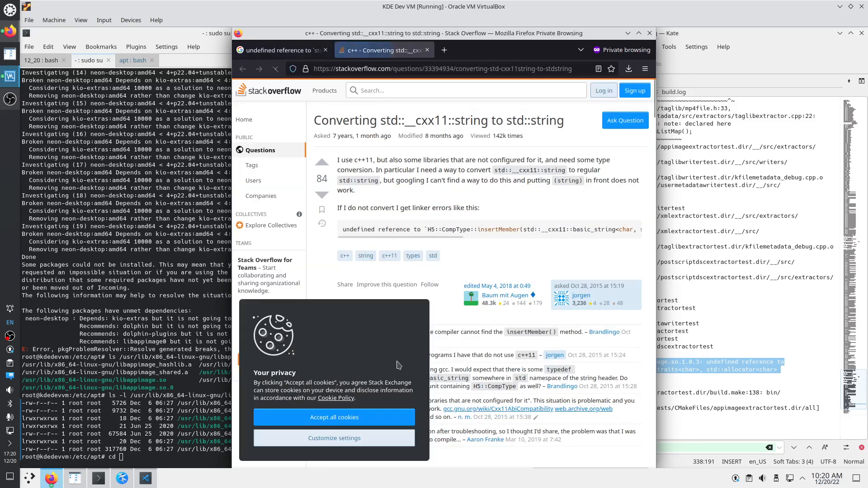
Dismiss the cookie notice, then read the comments and the GCC 5 _GLIBCXX_USE_CXX11_ABI answer
left_click(333, 419)
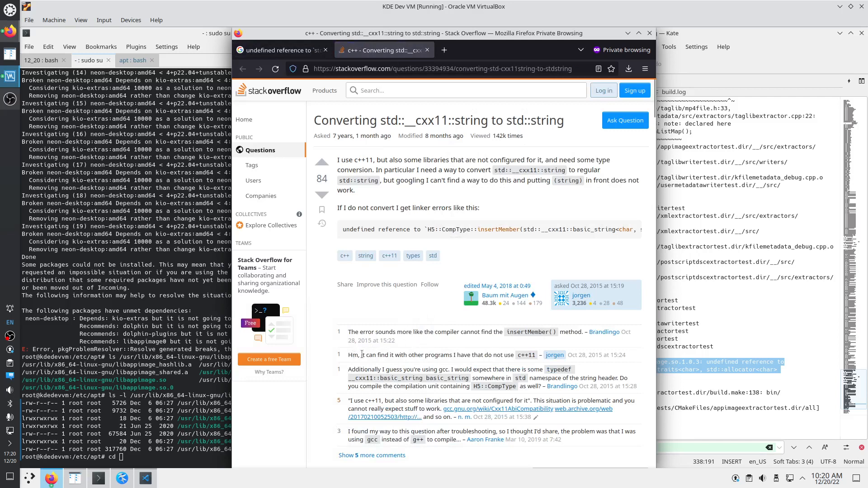
left_click_drag(353, 355, 503, 355)
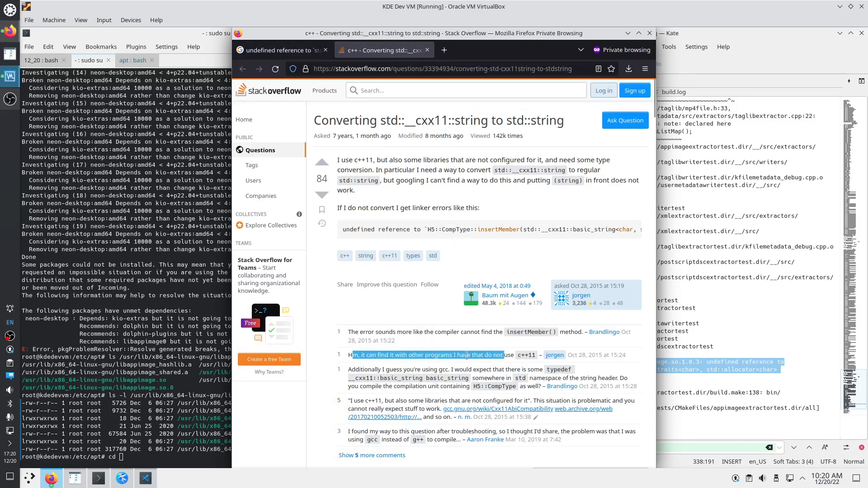
left_click_drag(351, 369, 530, 369)
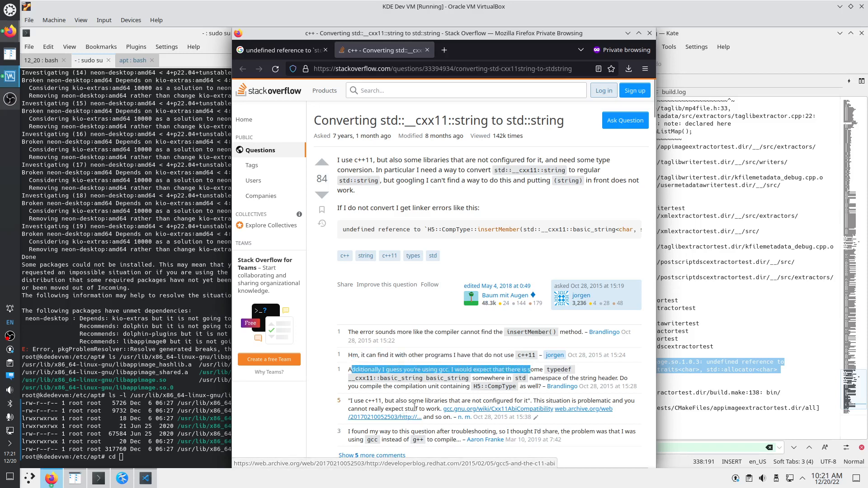
left_click_drag(430, 407, 387, 400)
scroll(414, 408, "down", 3)
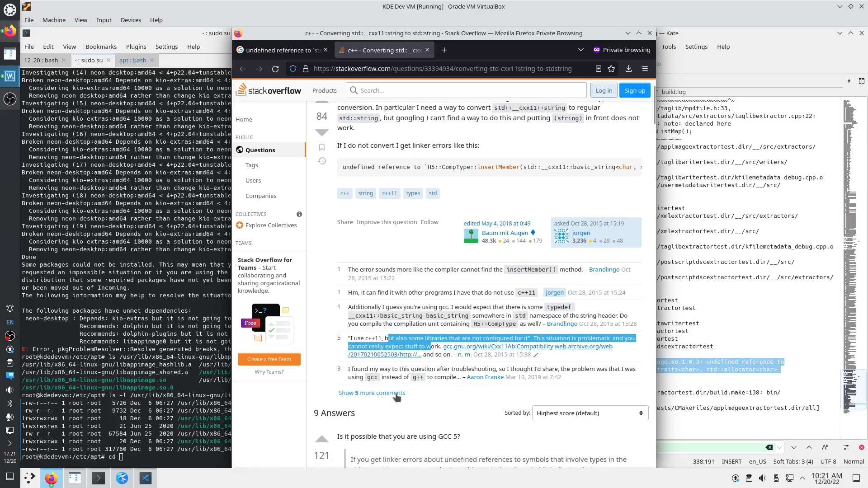
scroll(396, 396, "down", 8)
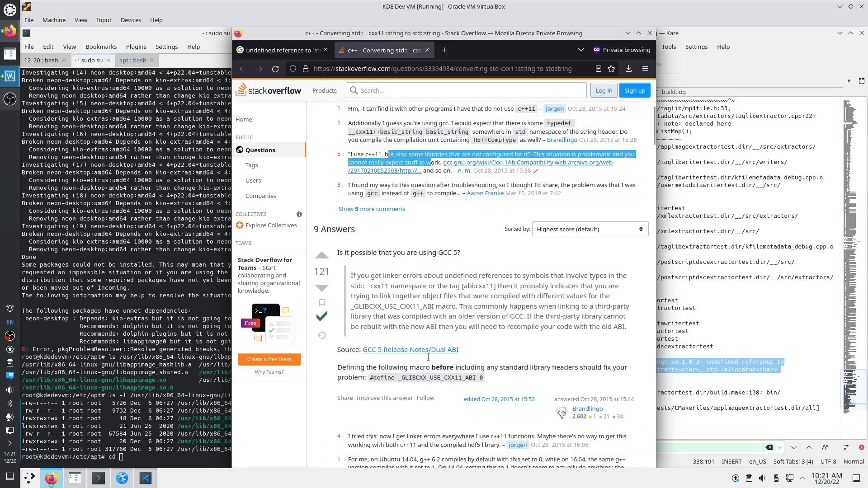
scroll(370, 317, "down", 3)
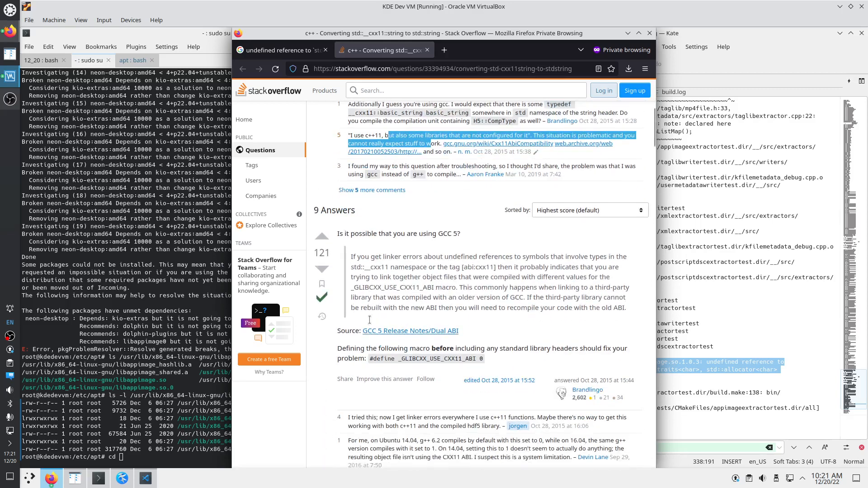
left_click(131, 461)
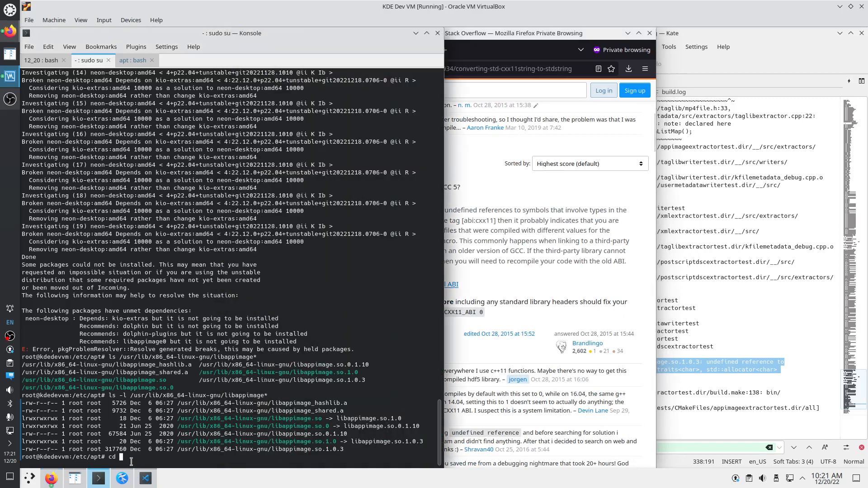
Run dpkg -l | grep gcc and dpkg -l | grep g++, showing gcc-11/g++-11 at 11.3.0
key("BackSpace")
key("BackSpace")
key("BackSpace")
type("dpkg -l | grep gcc")
key("Return")
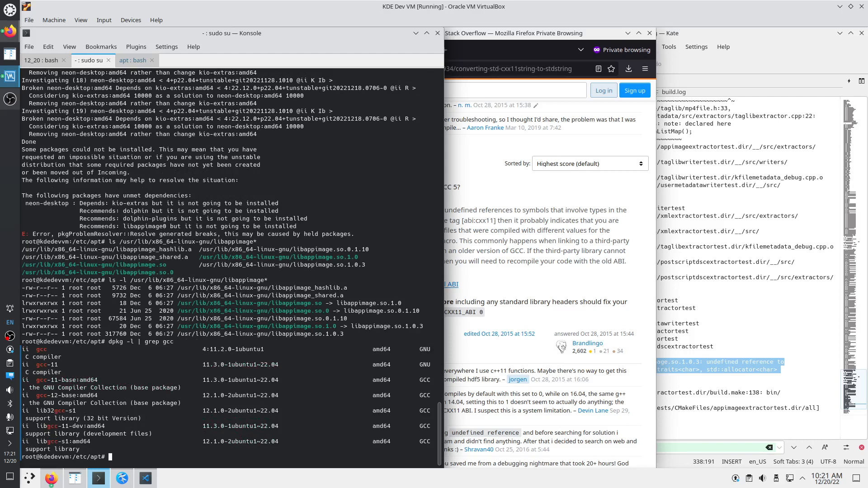
key("Up")
key("BackSpace")
key("BackSpace")
type("++")
key("Return")
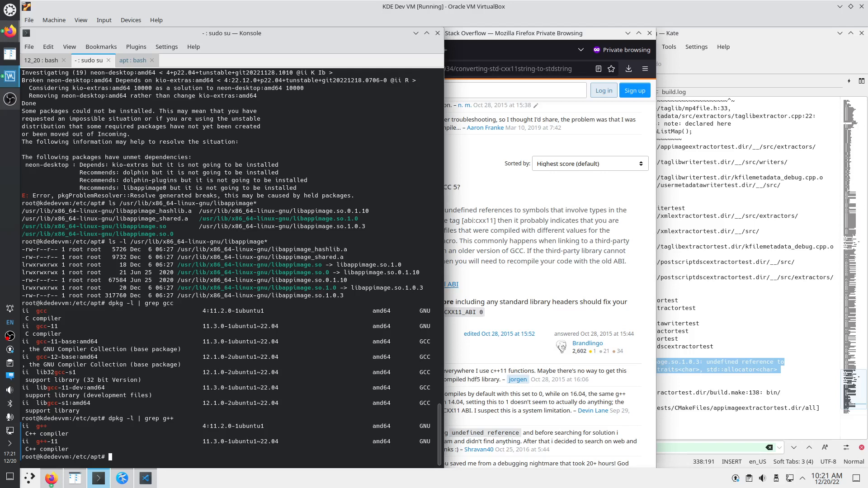
left_click(527, 316)
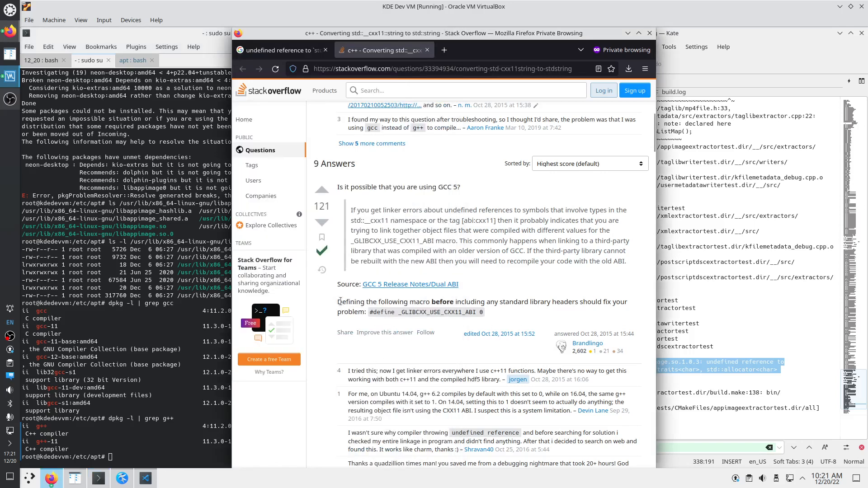
Read the answers on defining the ABI macro and on the compiler option
left_click_drag(340, 302, 473, 312)
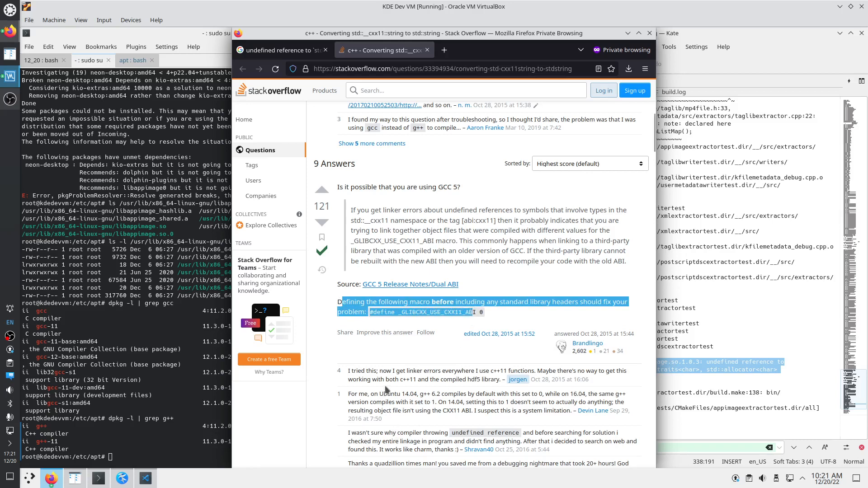
scroll(383, 378, "down", 2)
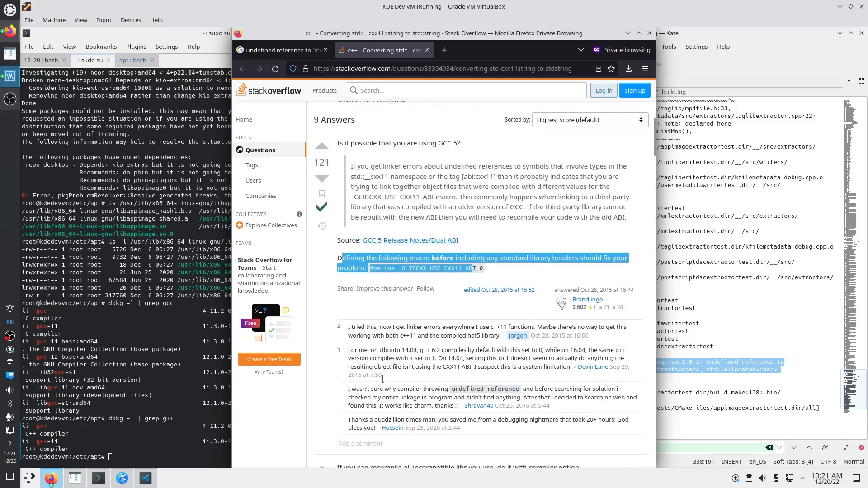
scroll(382, 379, "down", 3)
scroll(373, 409, "down", 2)
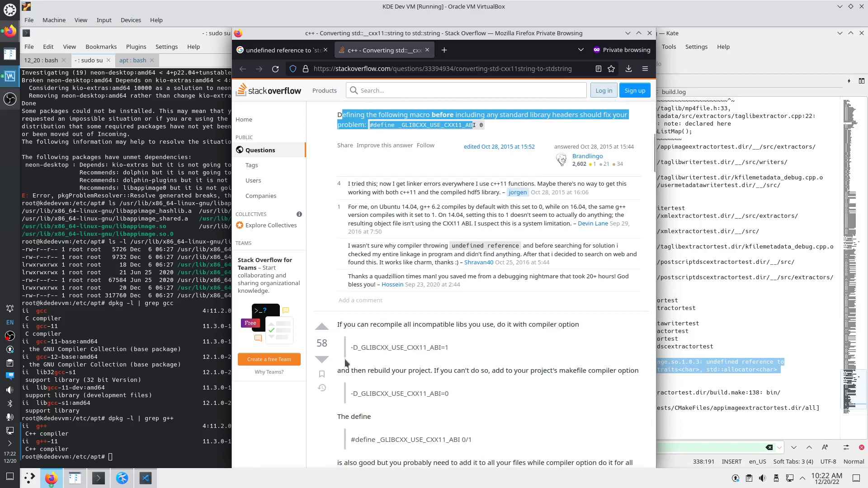
left_click_drag(340, 370, 616, 370)
scroll(443, 413, "down", 2)
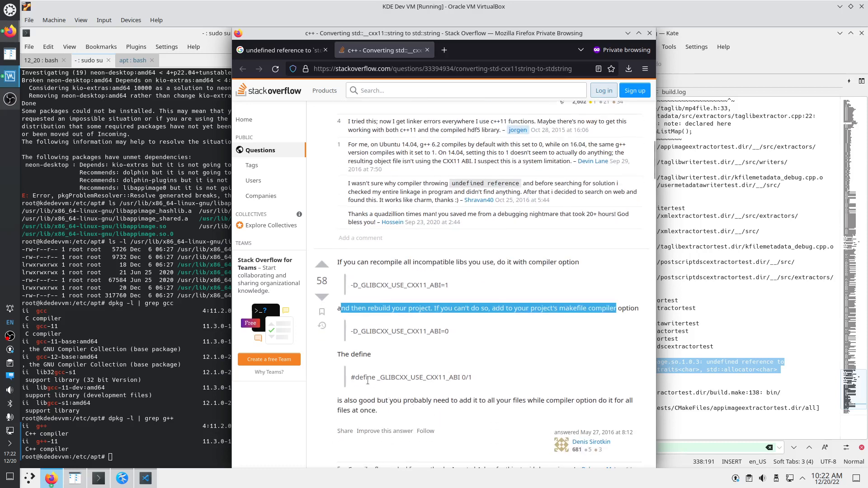
scroll(367, 381, "down", 2)
scroll(373, 399, "down", 4)
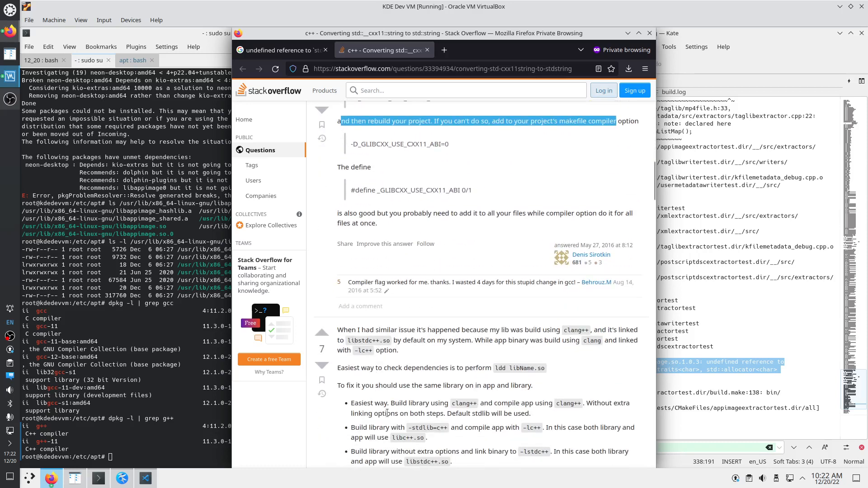
Read the answer advising one matching standard library, libstdc++ or libc++, for clang++
left_click_drag(343, 330, 560, 329)
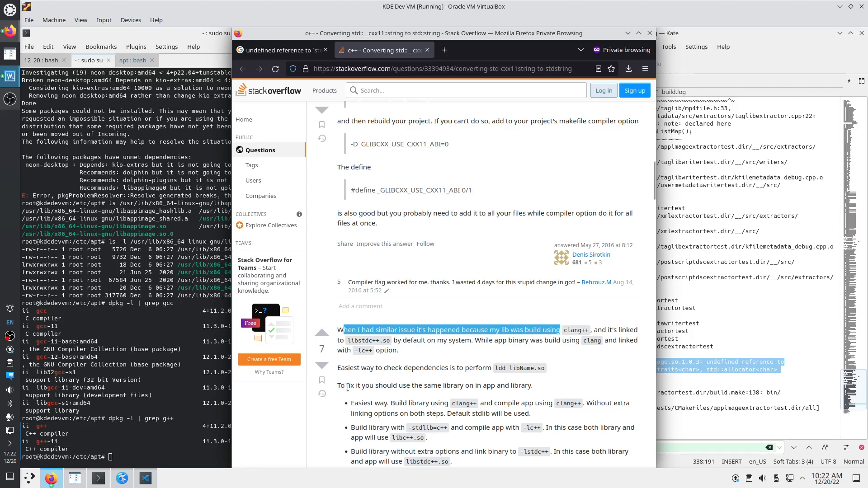
left_click(389, 395)
scroll(389, 393, "down", 3)
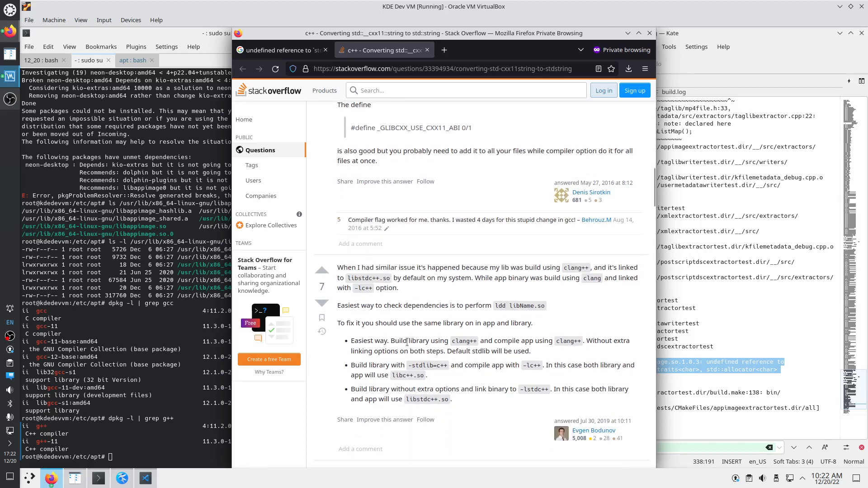
left_click_drag(353, 344, 396, 399)
left_click(396, 398)
left_click(127, 452)
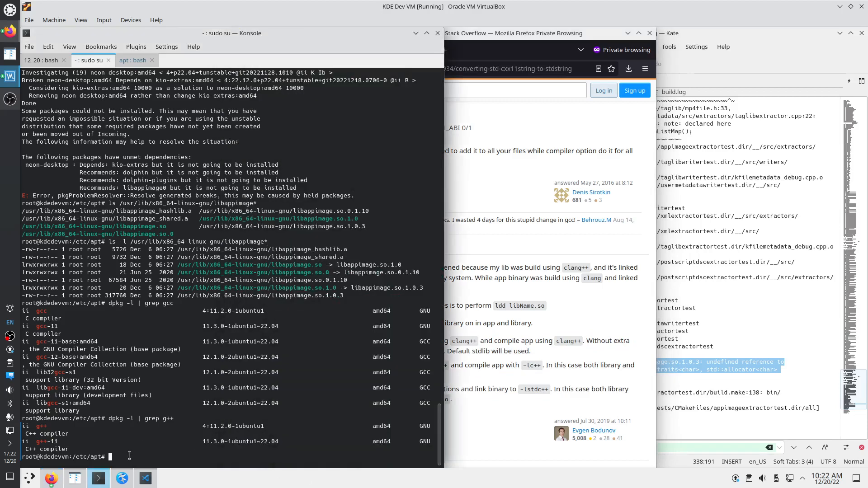
Change directory to /usr/lib/x86_64-linux-gnu
type("m")
key("BackSpace")
type("cd")
left_click_drag(177, 264, 272, 265)
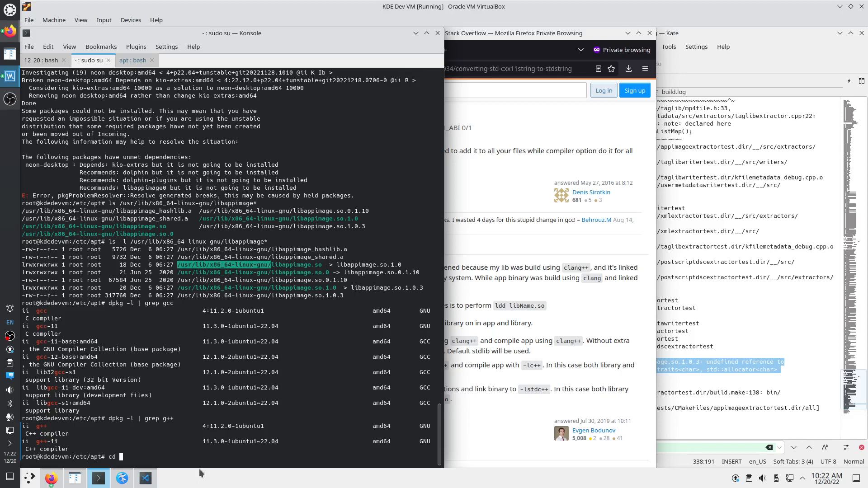
middle_click(183, 457)
key("Return")
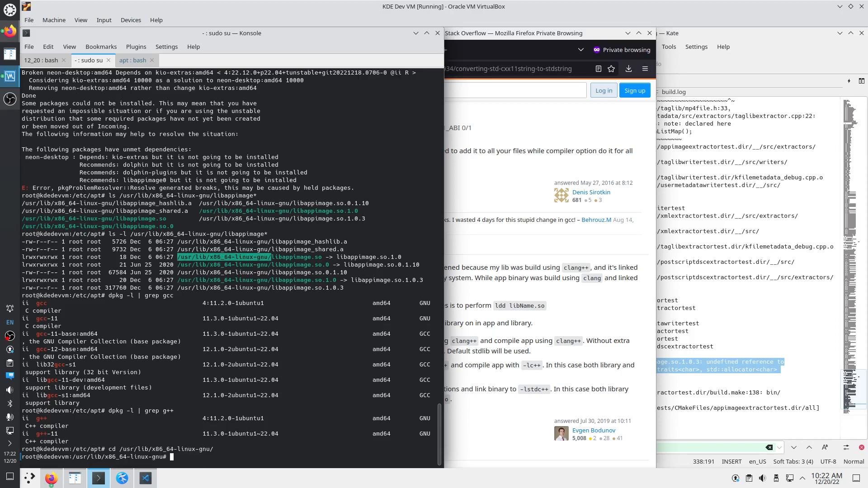
Rename libappimage.so to libappimage.so~
type("mv libapp")
key("Tab")
key("Tab")
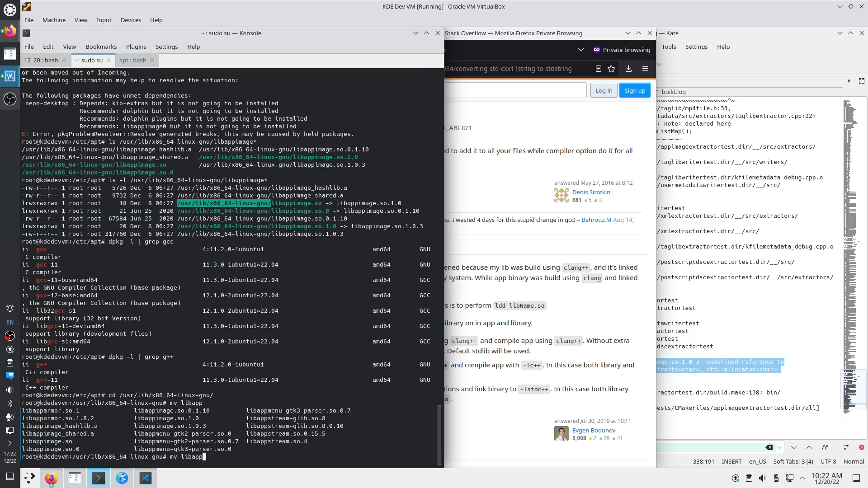
type("i")
key("Tab")
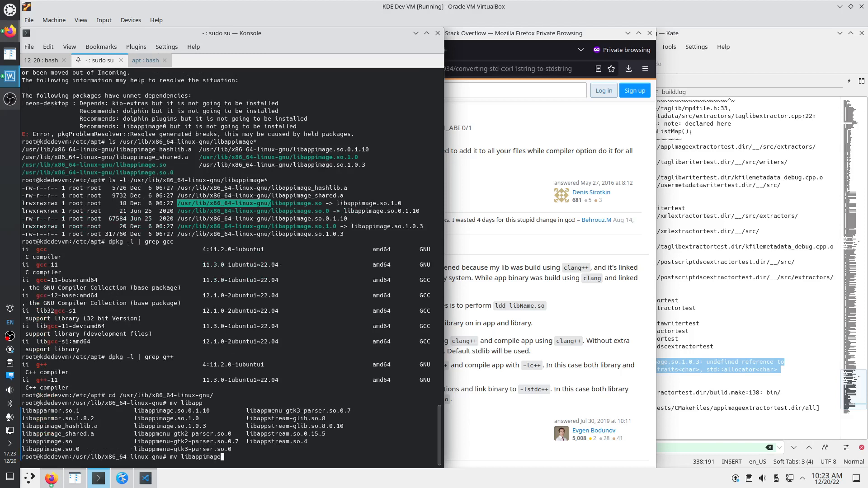
key("Tab")
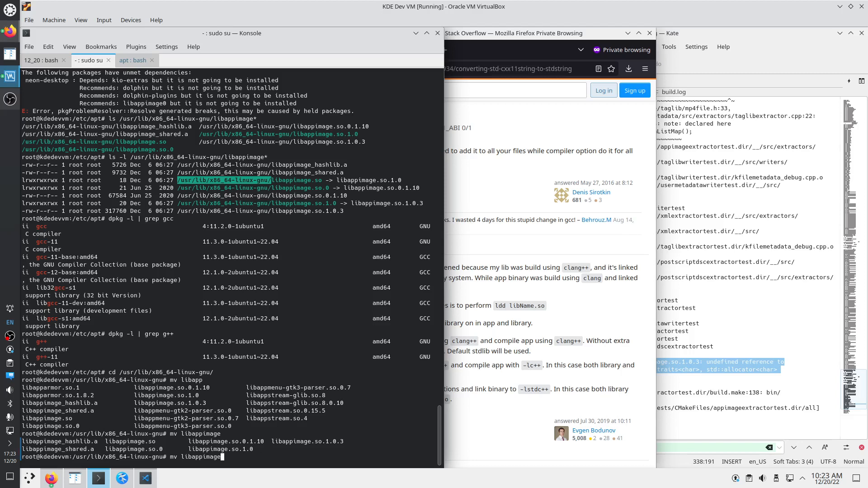
type(".")
key("Tab")
left_click_drag(181, 457, 231, 458)
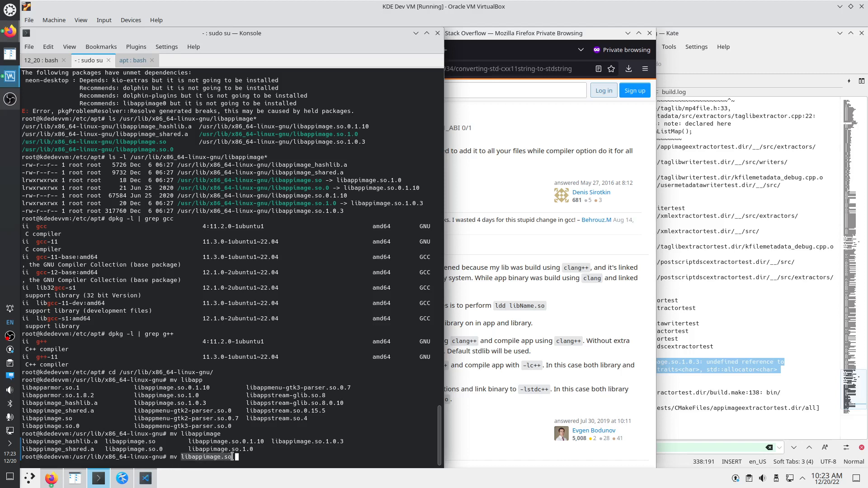
middle_click(250, 458)
type("~")
key("Return")
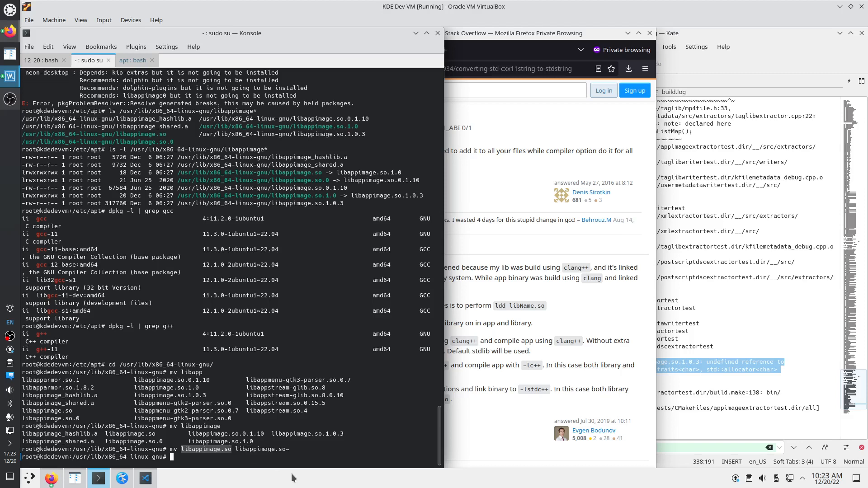
Rename libappimage.so.1.0 to libappimage.so.1.0~, fixing the mistyped nv command
type("nv")
left_click_drag(188, 441, 253, 441)
middle_click(204, 462)
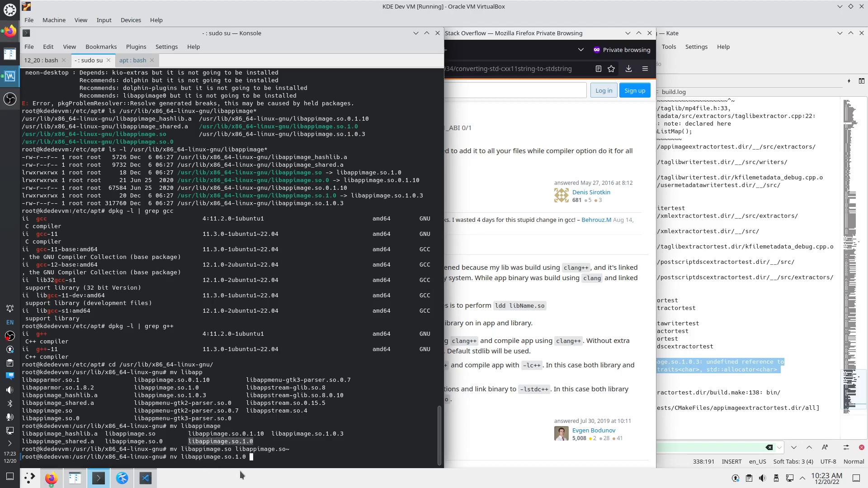
middle_click(251, 461)
type("~")
key("Return")
type("mv")
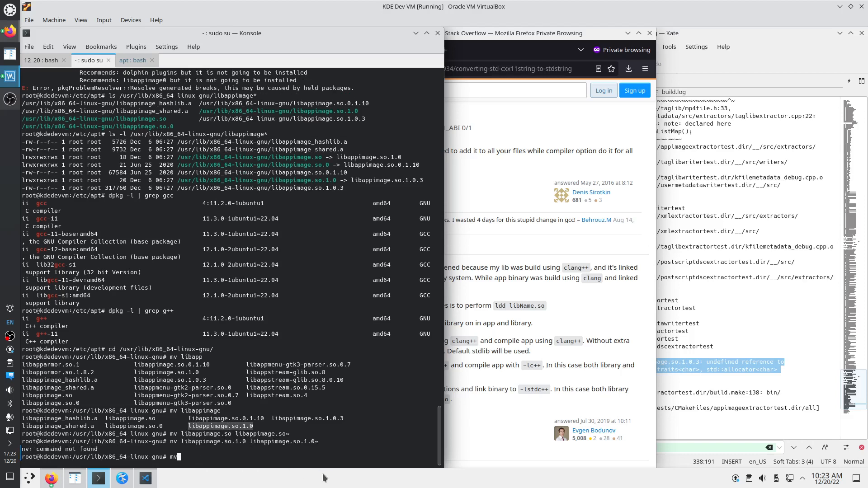
key("Up")
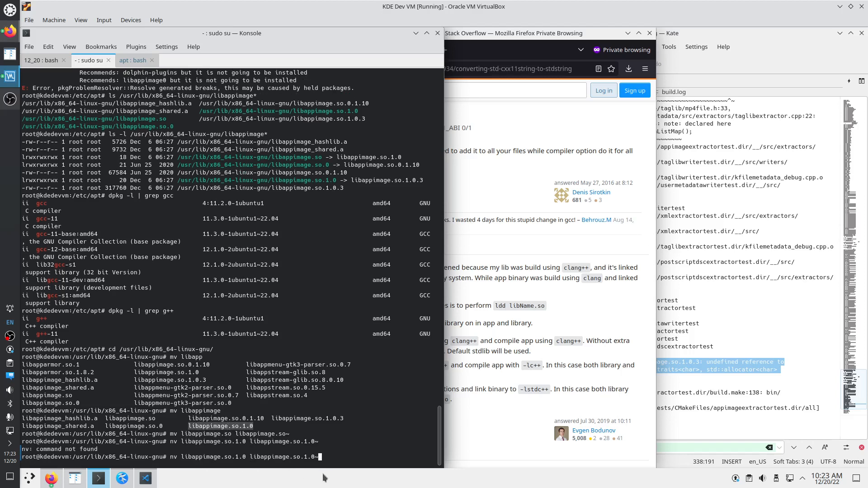
key("Home")
key("Delete")
type("m")
key("Return")
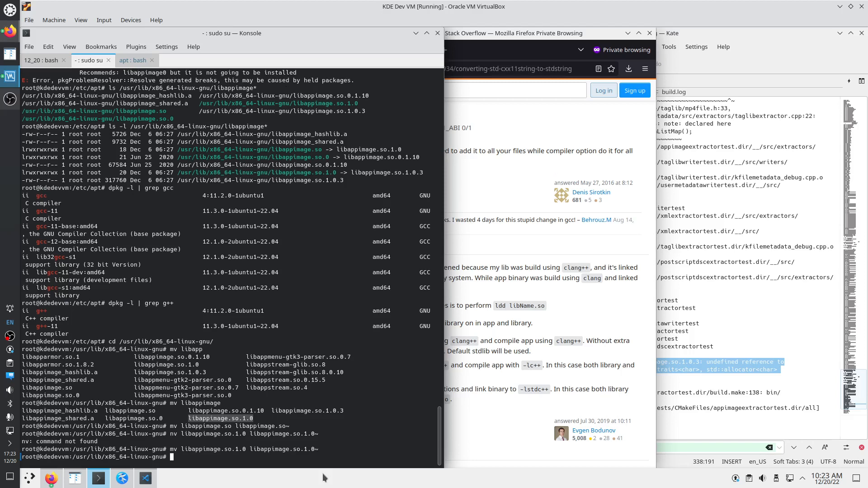
Rename libappimage.so.1.0.3 to libappimage.so.1.0.3~
type("mv")
left_click(274, 410)
left_click_drag(275, 410, 344, 410)
middle_click(207, 456)
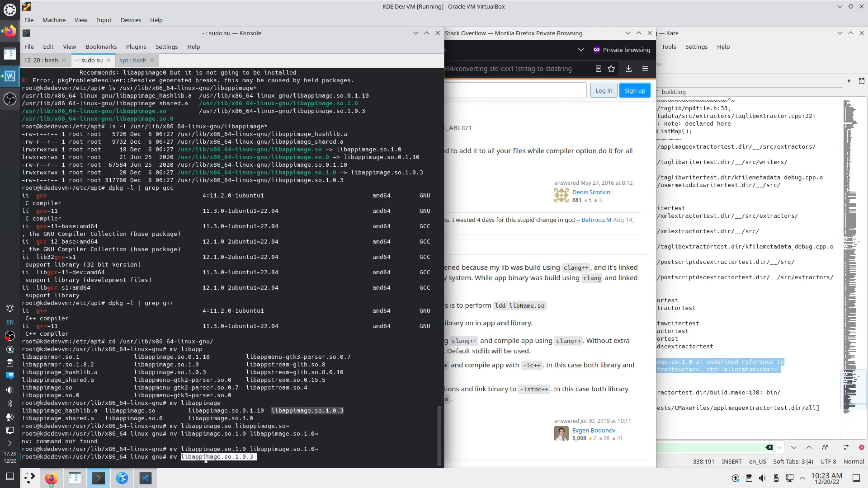
middle_click(266, 457)
type("~")
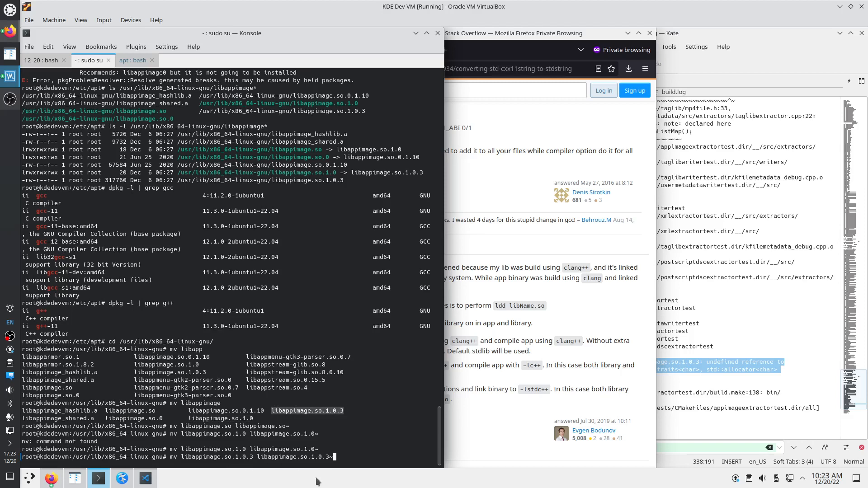
key("Return")
Rerun the ls -l libappimage listing to confirm the renamed files
key("Up")
key("Up")
key("Up")
key("Up")
key("Up")
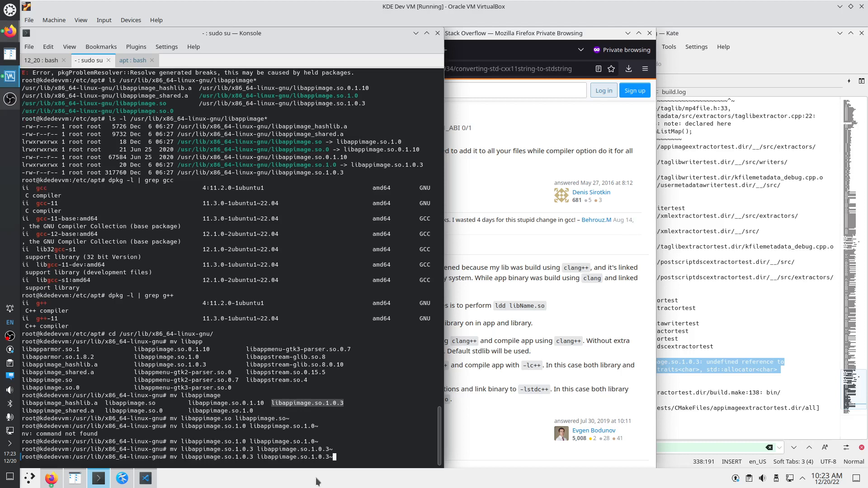
key("Up")
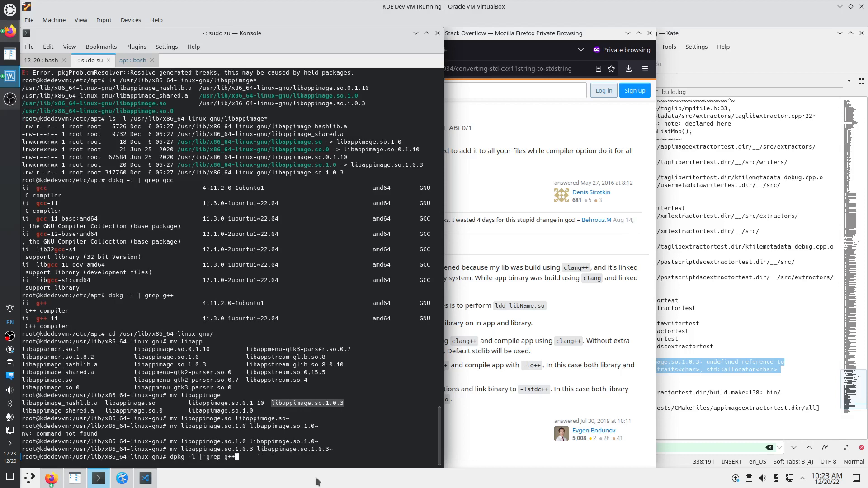
key("Up")
key("Return")
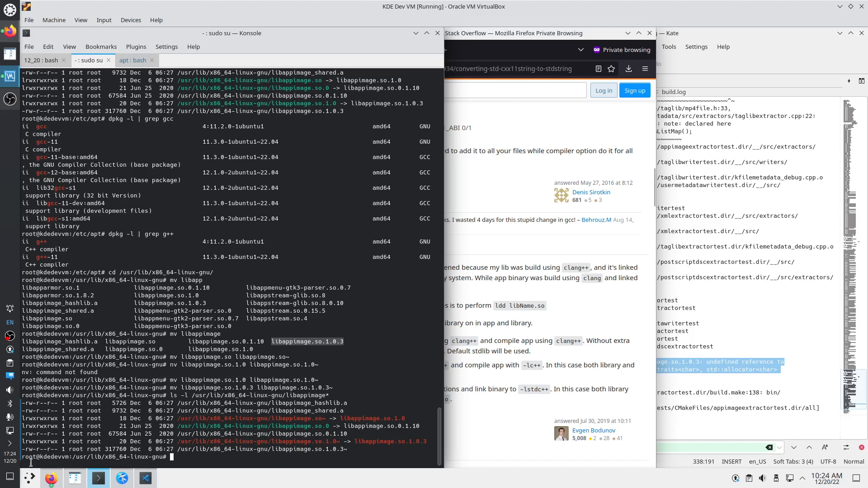
key("shift+Left")
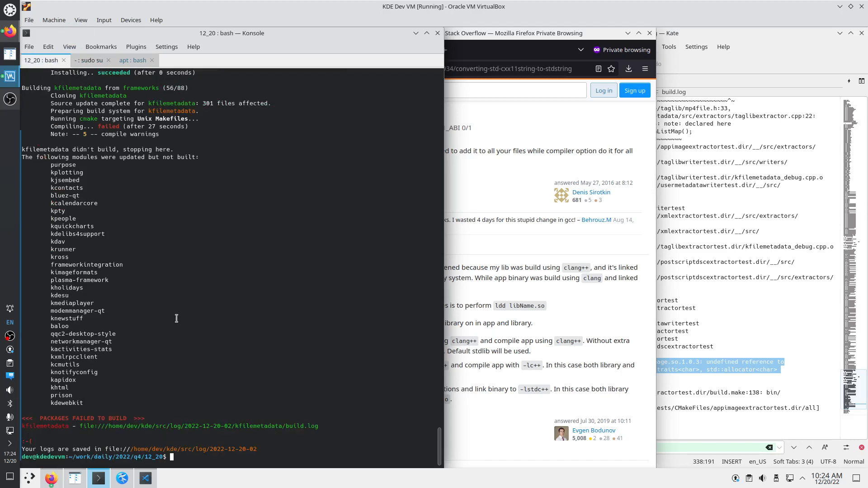
Resume the build with kdesrc-build frameworks --resume-from=kfilemetadata
key("Up")
type("=")
key("BackSpace")
type("--s")
key("BackSpace")
type("resume")
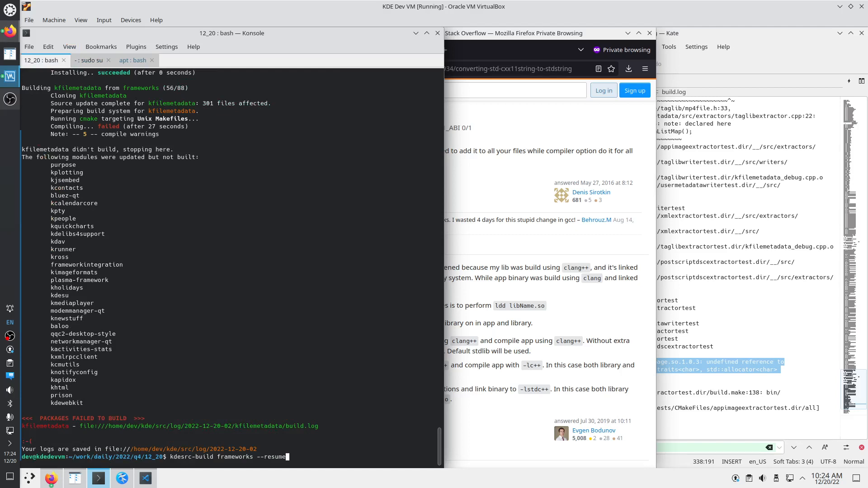
type("-from=")
double_click(76, 89)
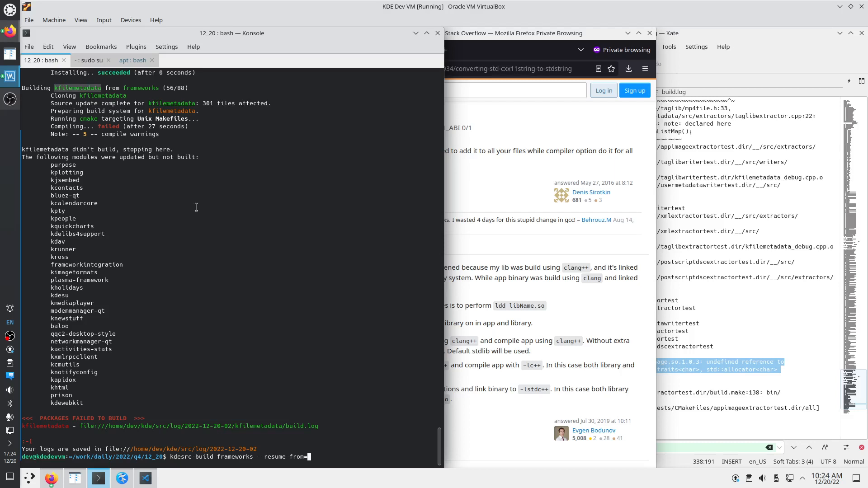
middle_click(341, 402)
key("Return")
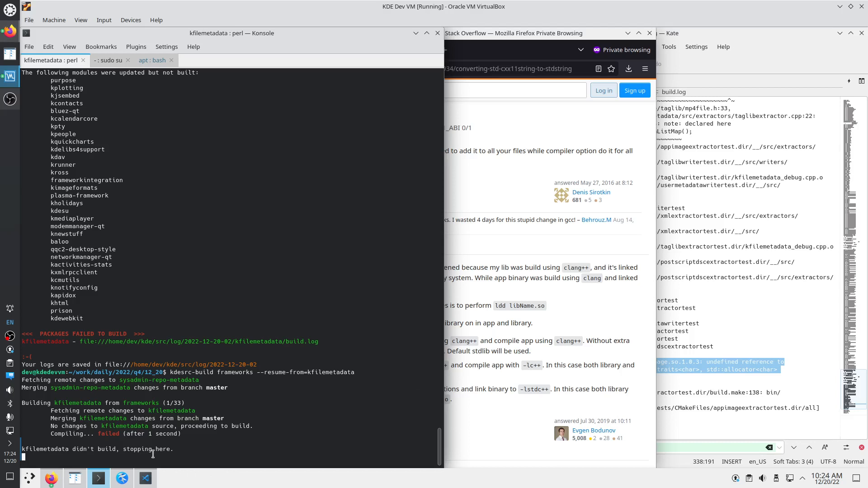
left_click(74, 478)
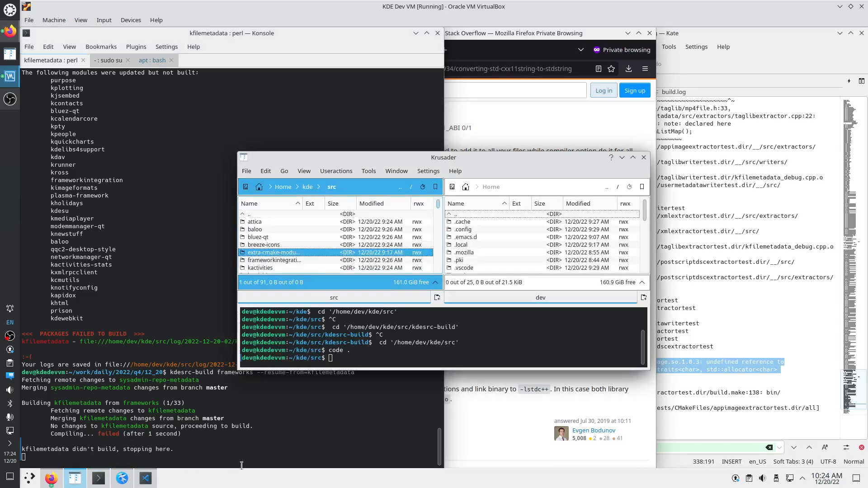
Stop the running build and navigate Krusader to src/log/latest
left_click(221, 447)
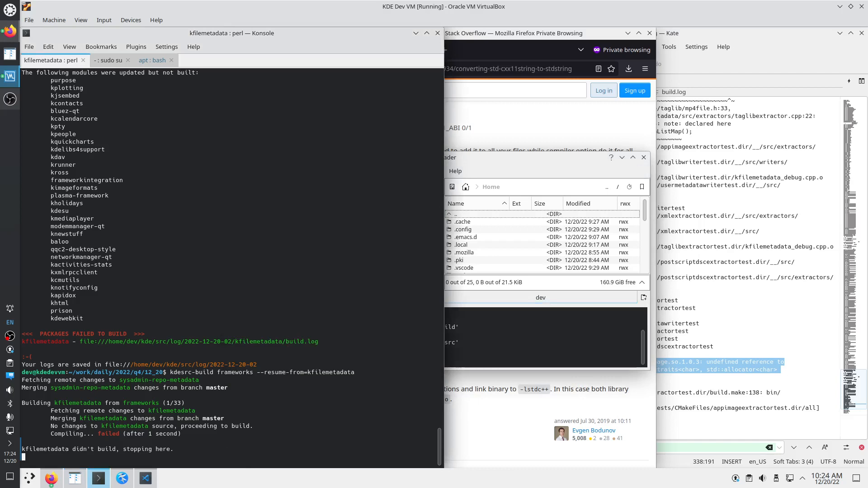
key("ctrl+c")
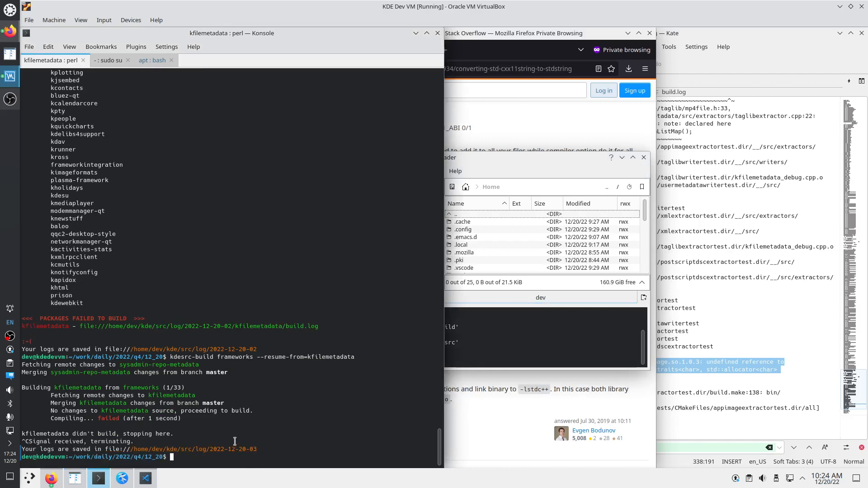
left_click(464, 252)
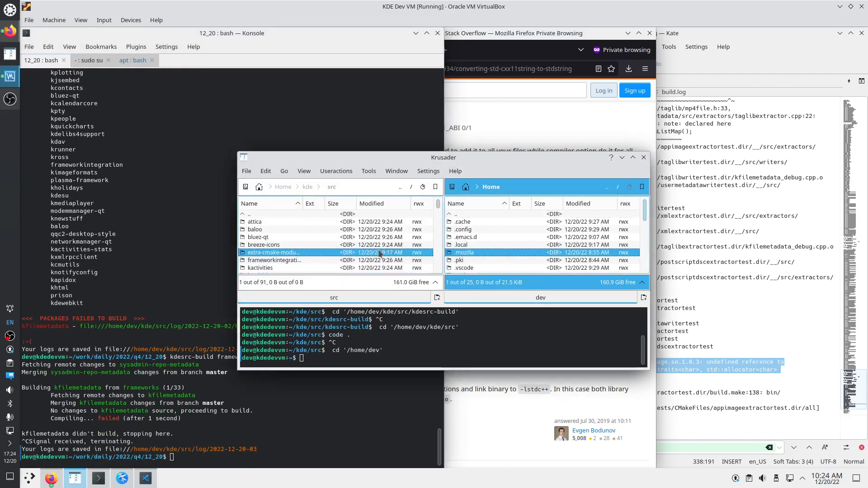
left_click(364, 254)
key("BackSpace")
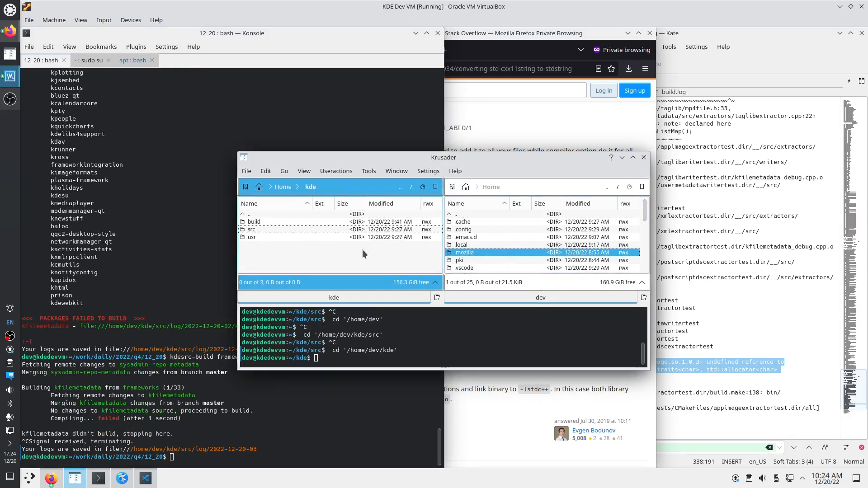
key("Return")
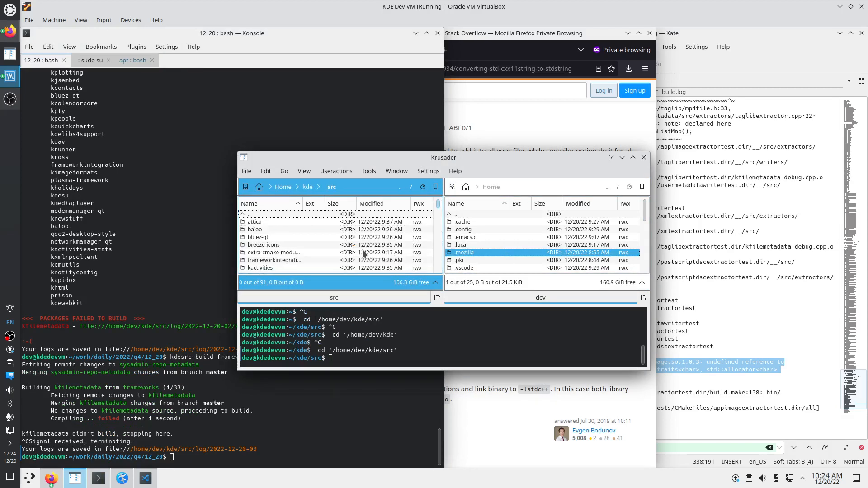
type("log")
key("Return")
type("lat")
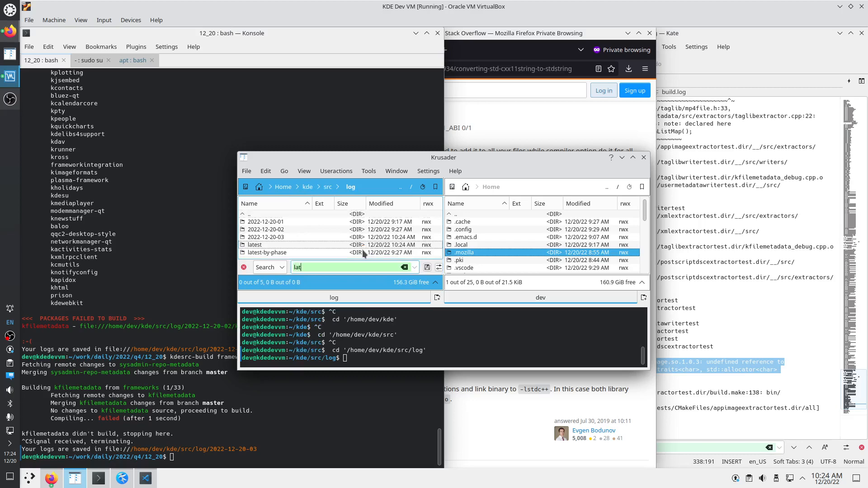
type("e")
key("Return")
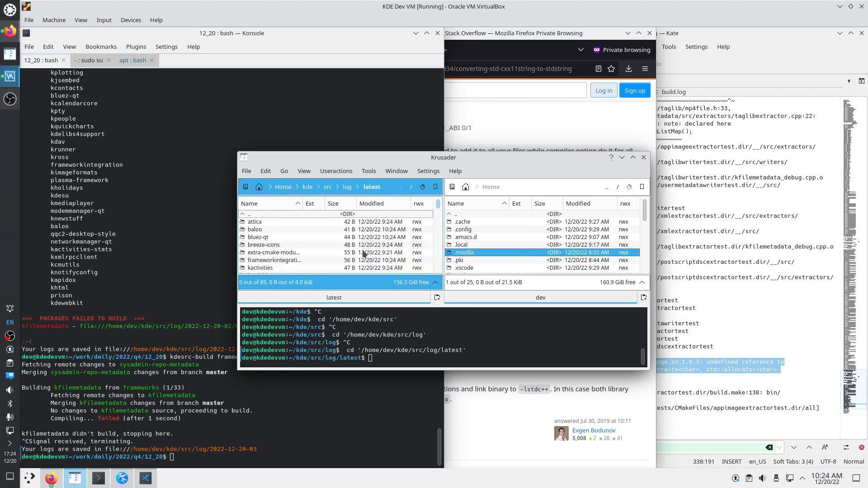
Open kfilemetadata's build.log in Kate and scroll to the missing libappimage.so.1.0.3 linker error
type("kfile")
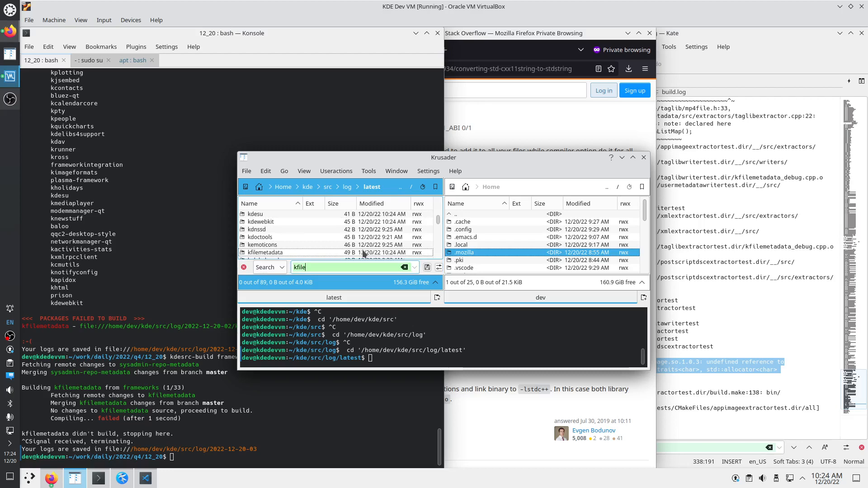
key("Return")
key("Down")
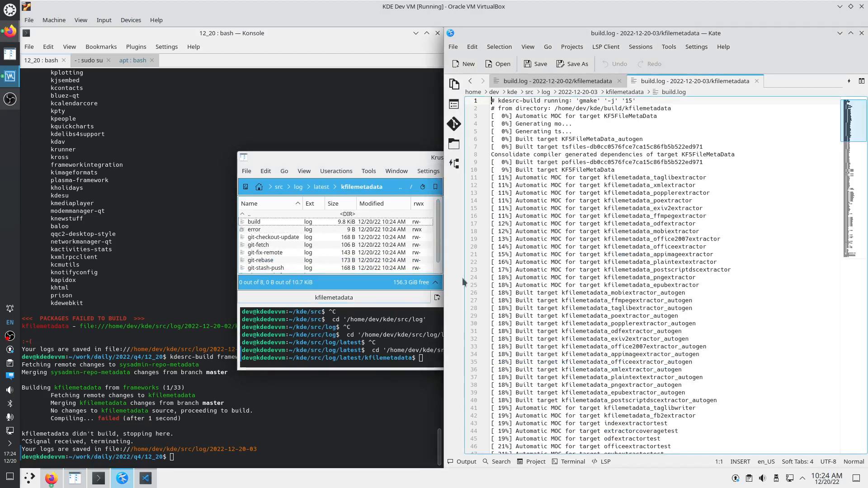
left_click(852, 257)
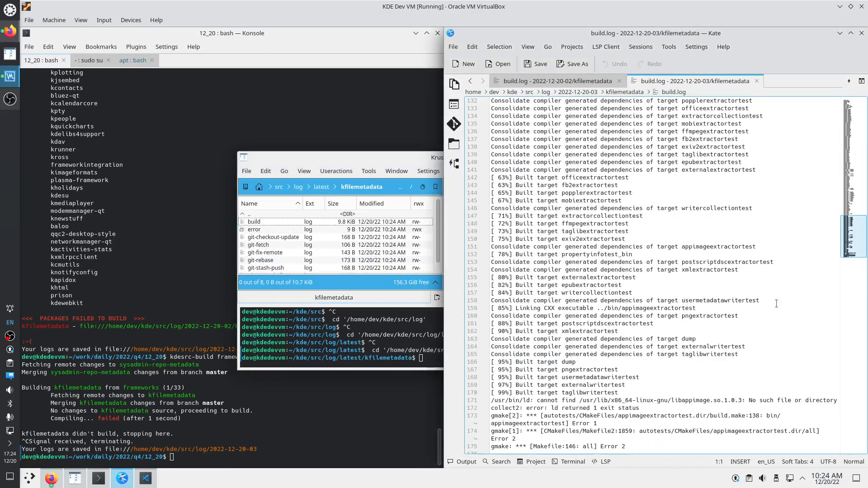
scroll(776, 303, "down", 1)
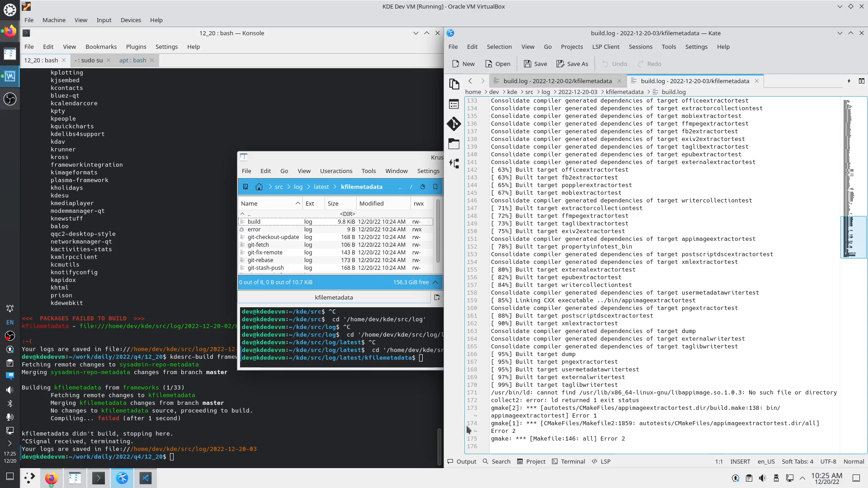
left_click(180, 458)
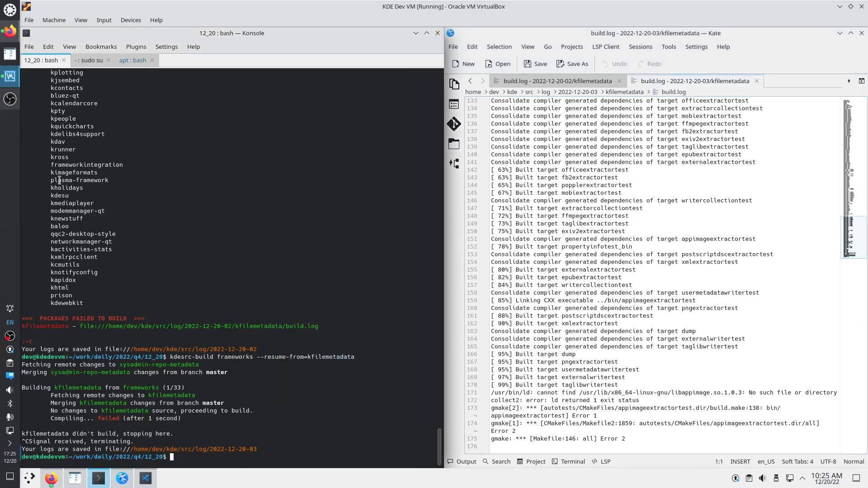
left_click(10, 99)
Switch Konsole to the root sudo su tab and select the removed libappimage-dev package name
left_click(860, 389)
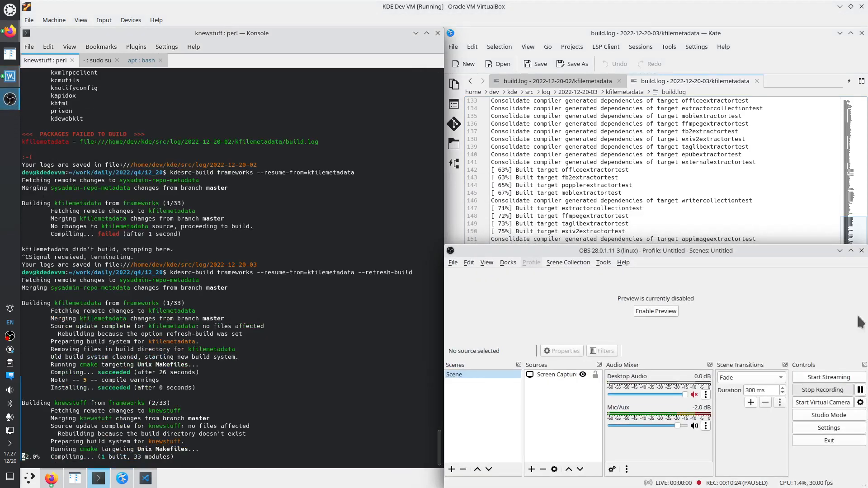
left_click(840, 250)
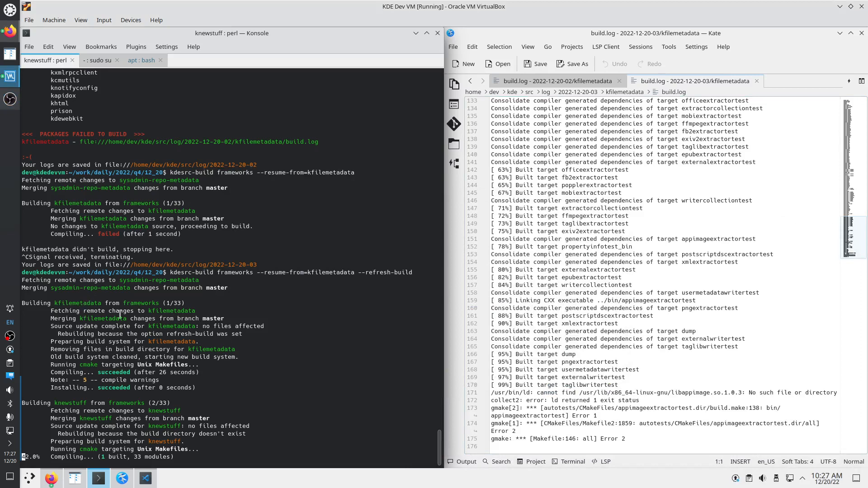
left_click(141, 60)
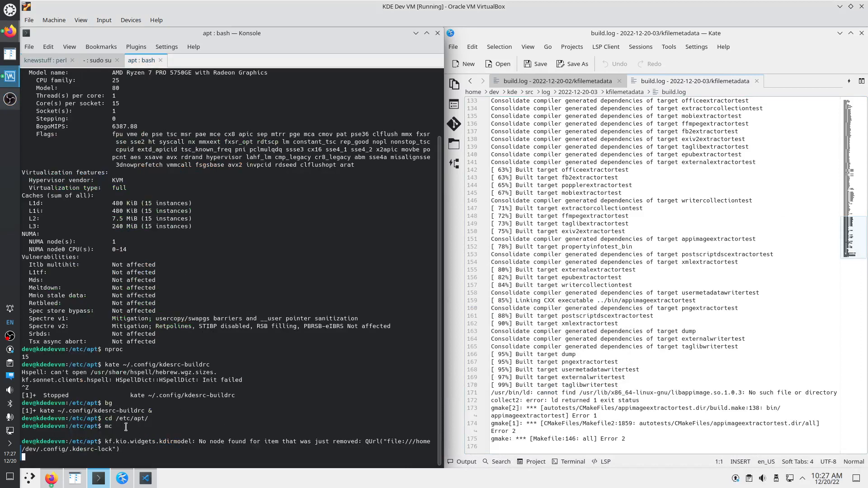
left_click(99, 61)
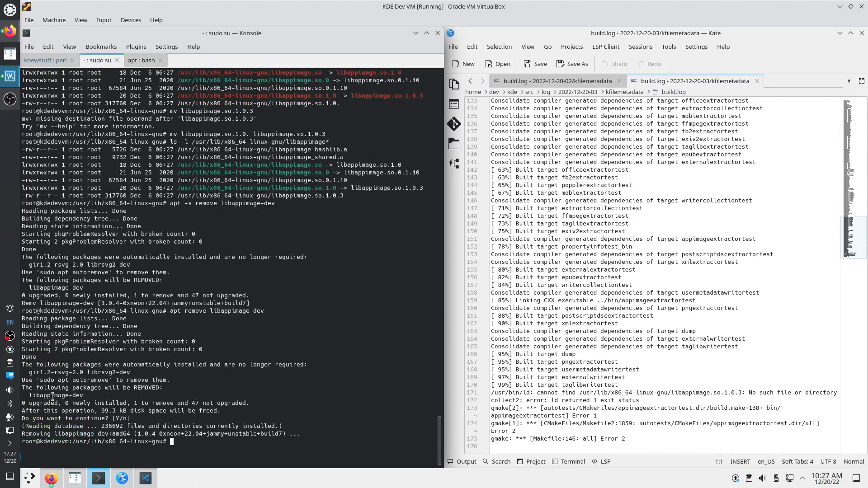
left_click_drag(28, 396, 84, 396)
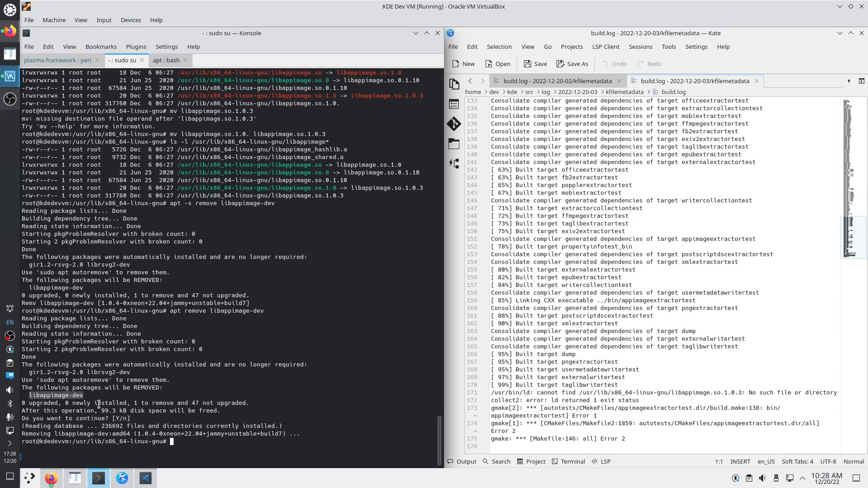
Select the removed libappimage-dev package name in the terminal output
left_click(71, 393)
left_click_drag(31, 395, 83, 394)
left_click_drag(83, 395, 30, 394)
In the frameworks build session, review the kfilemetadata output and the --refresh-build command
left_click(85, 61)
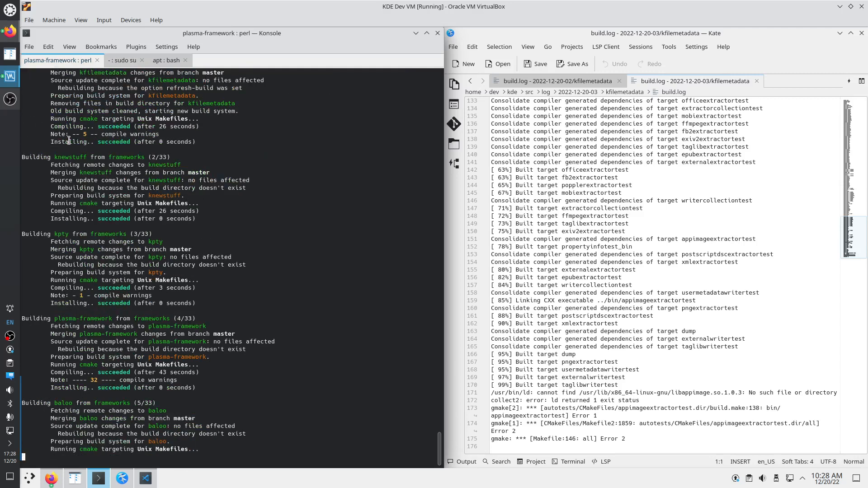
scroll(150, 187, "up", 4)
scroll(150, 187, "up", 2)
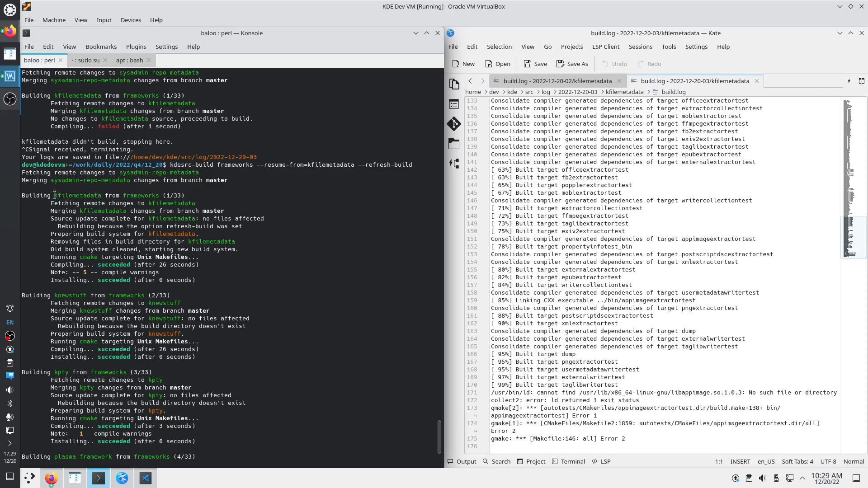
left_click_drag(55, 193, 102, 195)
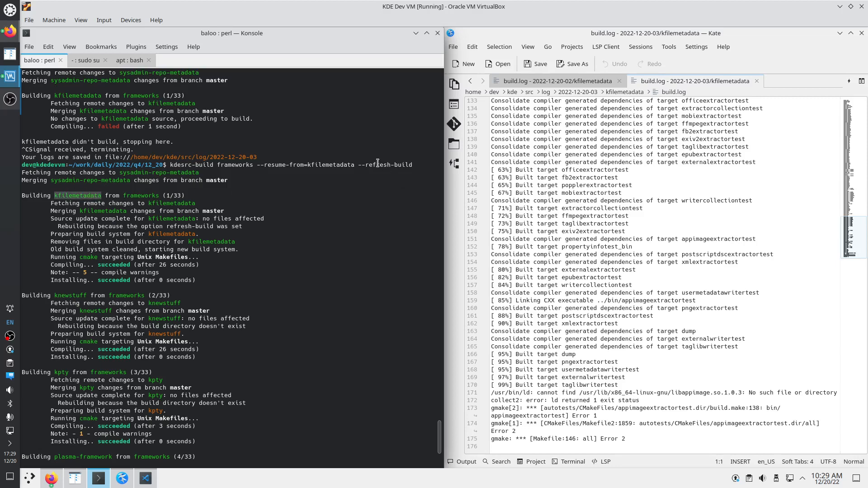
left_click_drag(357, 165, 413, 165)
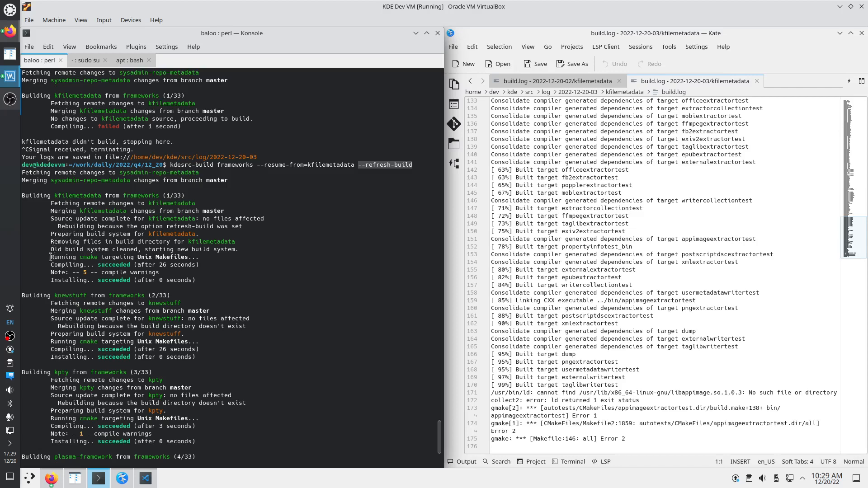
Check the cmake, compile and install results and the libappimage linker error as the build finishes
left_click_drag(51, 256, 102, 256)
left_click_drag(51, 264, 157, 265)
left_click_drag(54, 280, 146, 281)
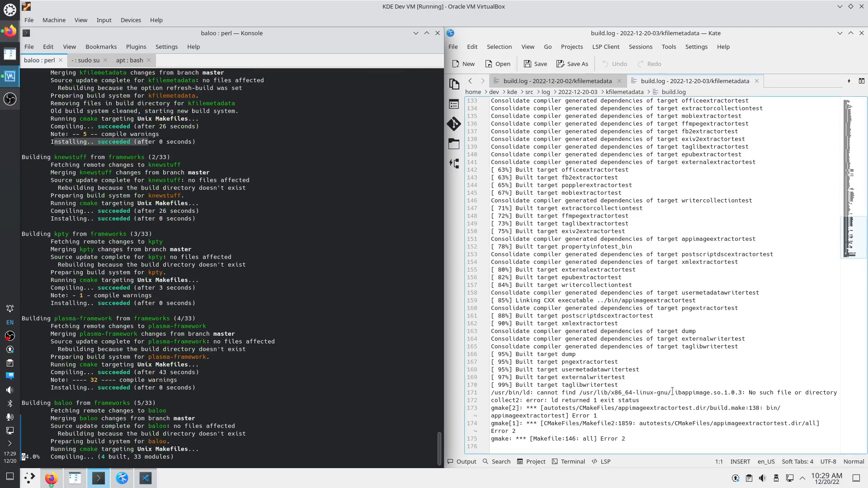
left_click_drag(671, 392, 711, 392)
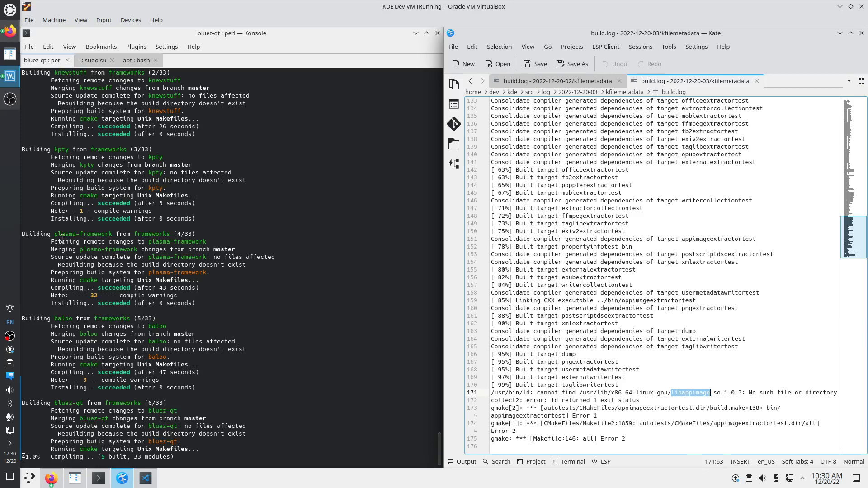
left_click(10, 99)
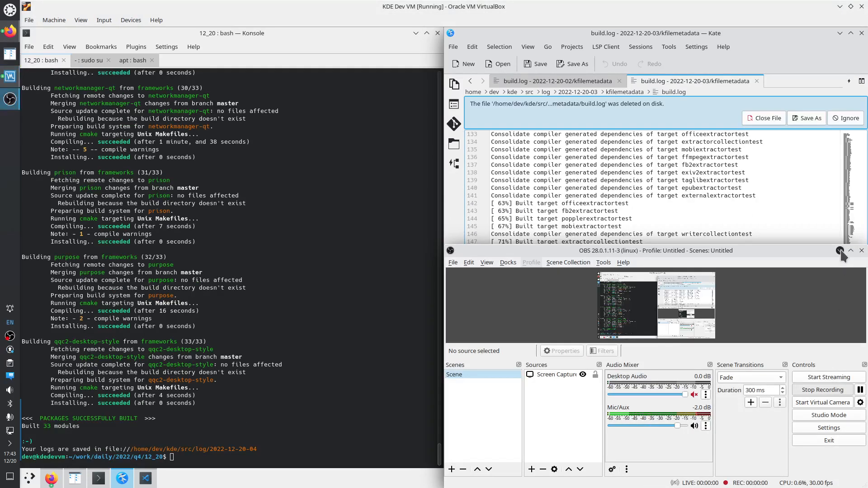
left_click(840, 250)
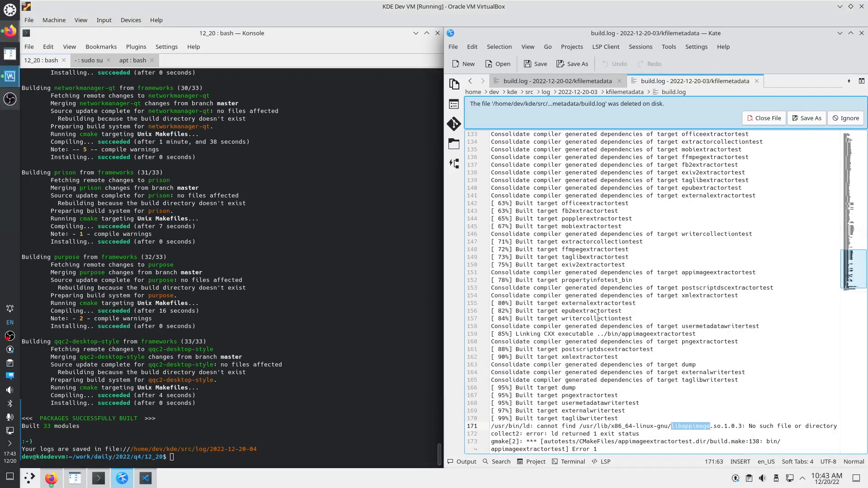
Recall the previous frameworks build command and trim it back to 'kdesrc-build'
left_click(221, 455)
type("kdesrc-build frameworks --resume-from=kfilemetadata --refresh-build")
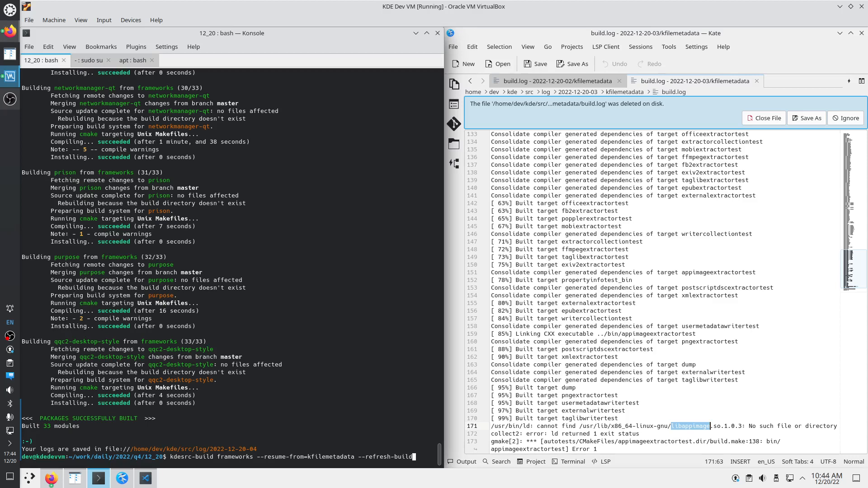
key("BackSpace")
key("BackSpace")
key("BackSpace")
key("BackSpace")
key("BackSpace")
key("BackSpace")
key("BackSpace")
key("BackSpace")
key("BackSpace")
key("BackSpace")
key("BackSpace")
key("BackSpace")
key("BackSpace")
key("BackSpace")
key("BackSpace")
key("BackSpace")
key("BackSpace")
key("BackSpace")
key("BackSpace")
key("BackSpace")
key("BackSpace")
key("BackSpace")
key("BackSpace")
key("BackSpace")
key("BackSpace")
key("BackSpace")
key("BackSpace")
key("BackSpace")
key("BackSpace")
key("BackSpace")
key("BackSpace")
key("BackSpace")
key("BackSpace")
key("BackSpace")
key("BackSpace")
key("BackSpace")
key("BackSpace")
key("BackSpace")
key("BackSpace")
key("BackSpace")
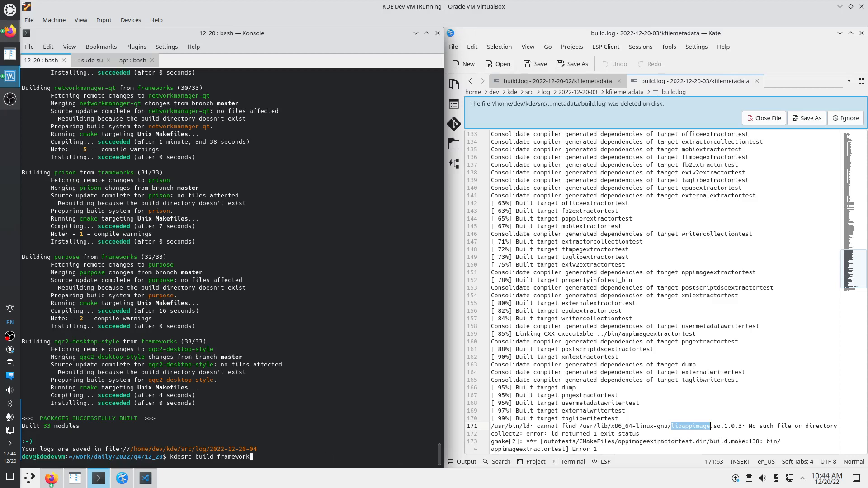
key("BackSpace")
key("BackSpace")
key("BackSpace")
key("BackSpace")
key("BackSpace")
key("BackSpace")
key("BackSpace")
key("BackSpace")
key("BackSpace")
Load kde.org in the Firefox window
left_click(51, 478)
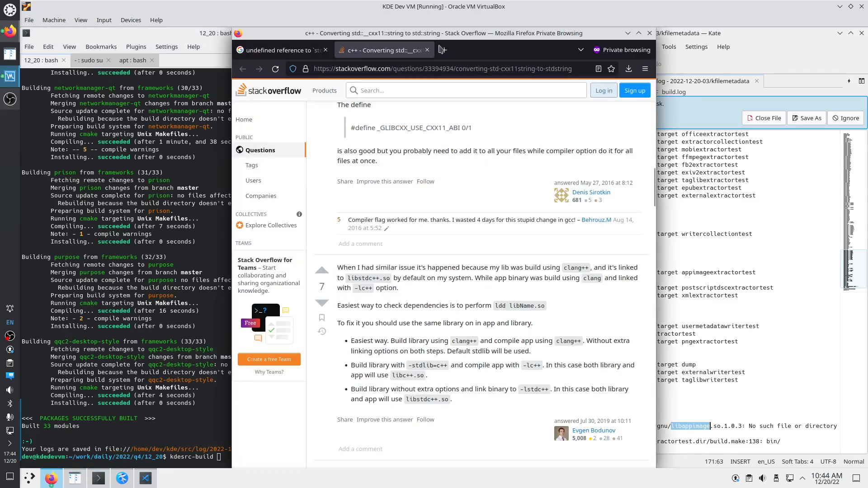
middle_click(51, 478)
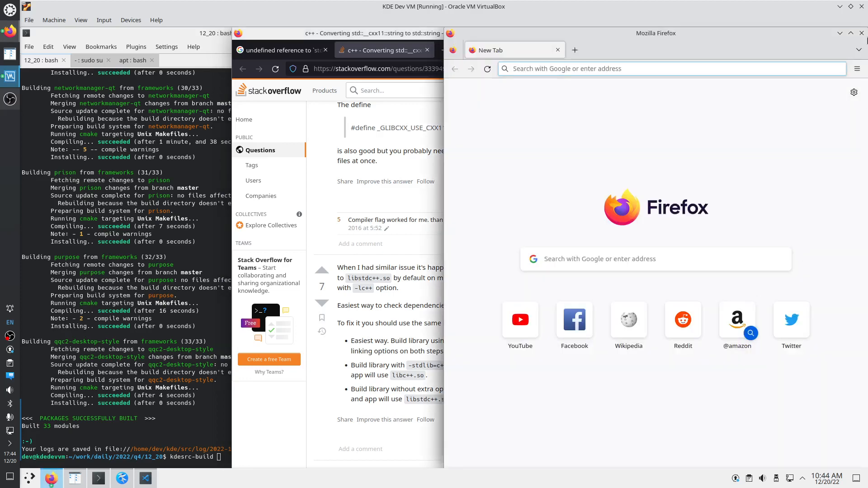
left_click(862, 33)
left_click(467, 71)
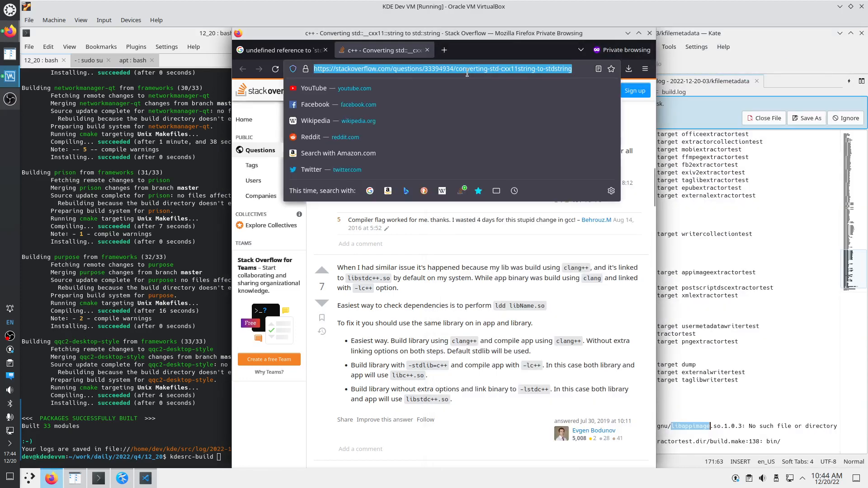
type("kde.org")
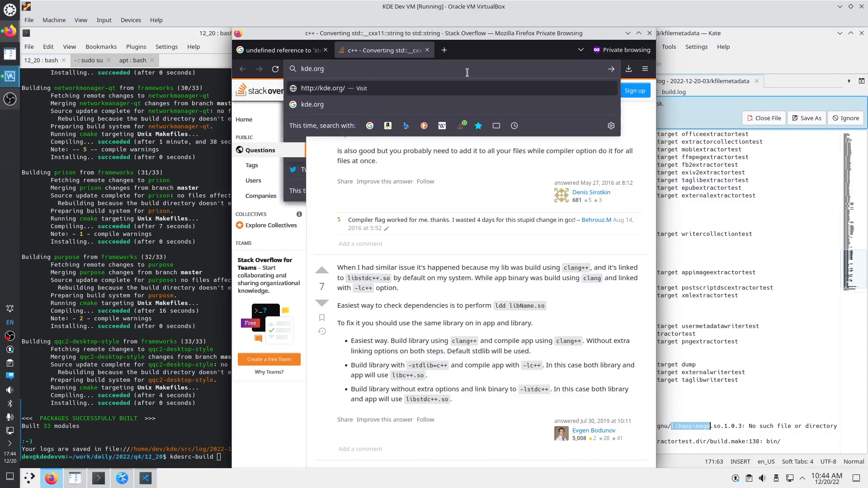
key("Return")
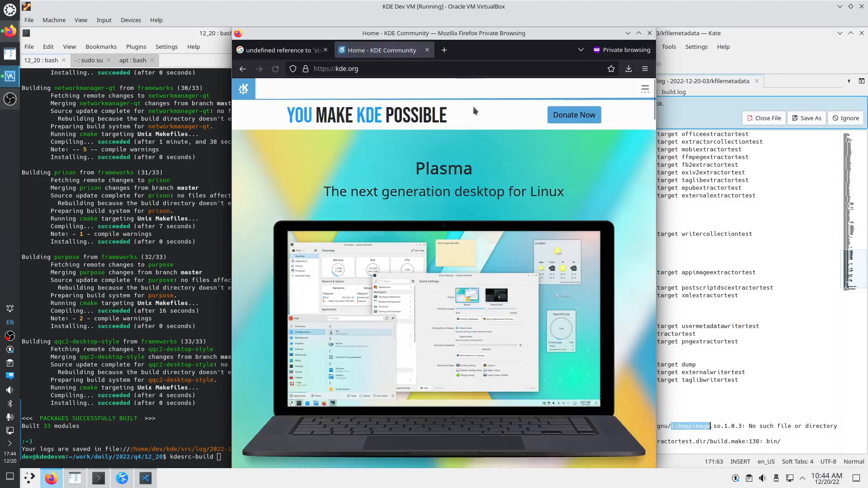
Follow Get Involved's Development section to the becoming-a-KDE-developer wiki page, then return to Konsole
left_click(644, 89)
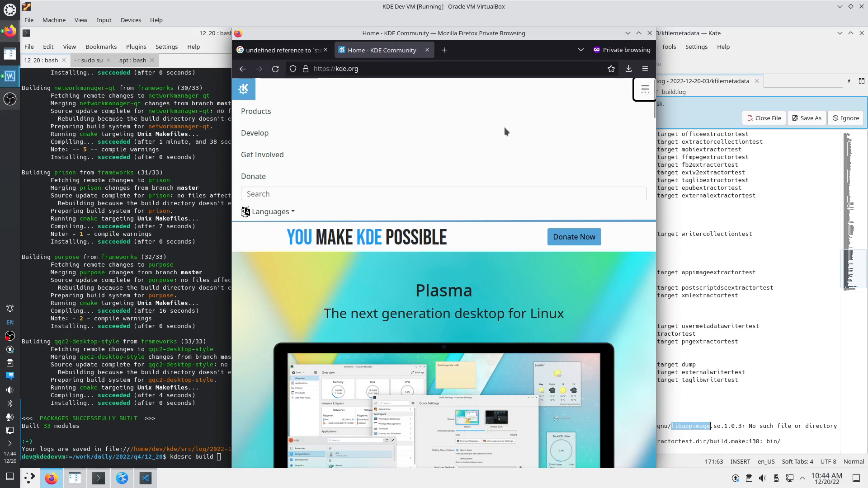
left_click(269, 156)
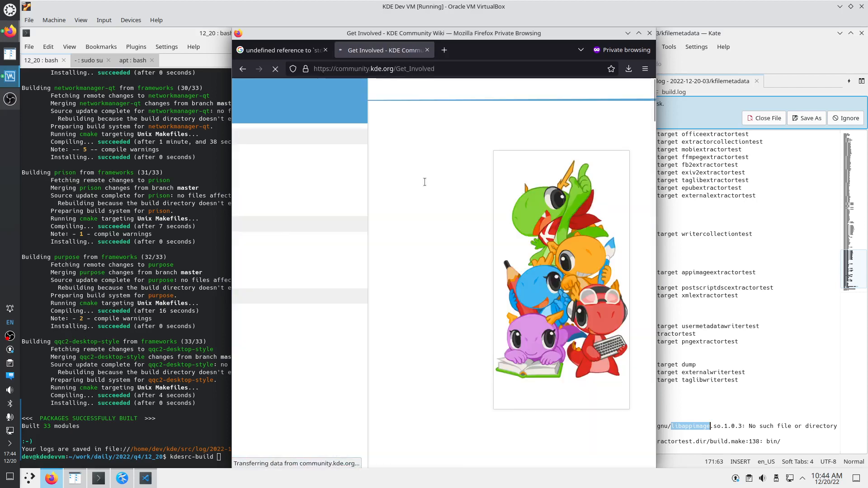
scroll(424, 181, "down", 4)
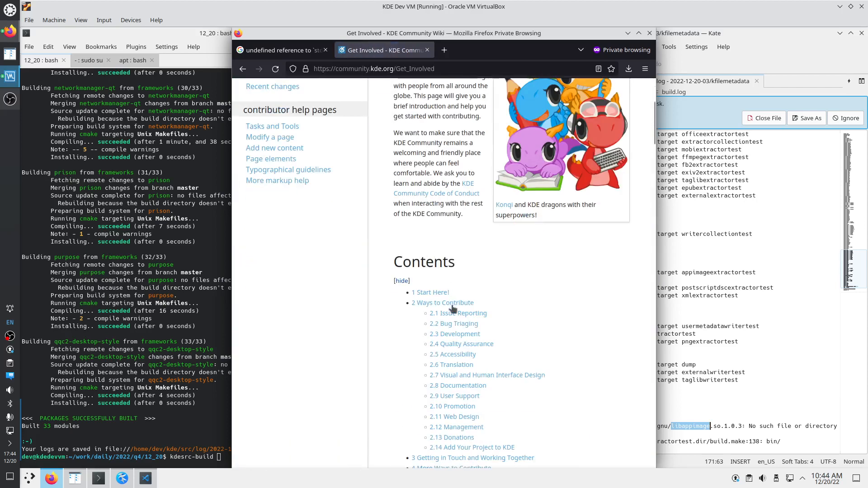
left_click(468, 335)
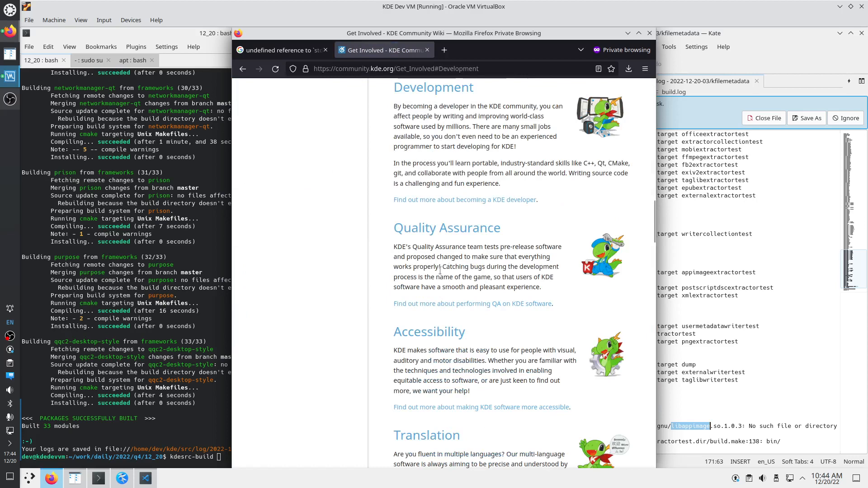
left_click(470, 201)
left_click(213, 414)
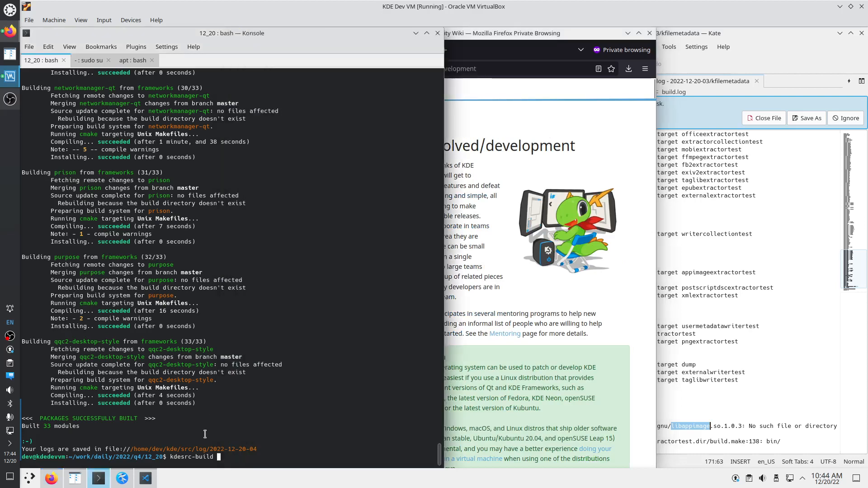
left_click(29, 480)
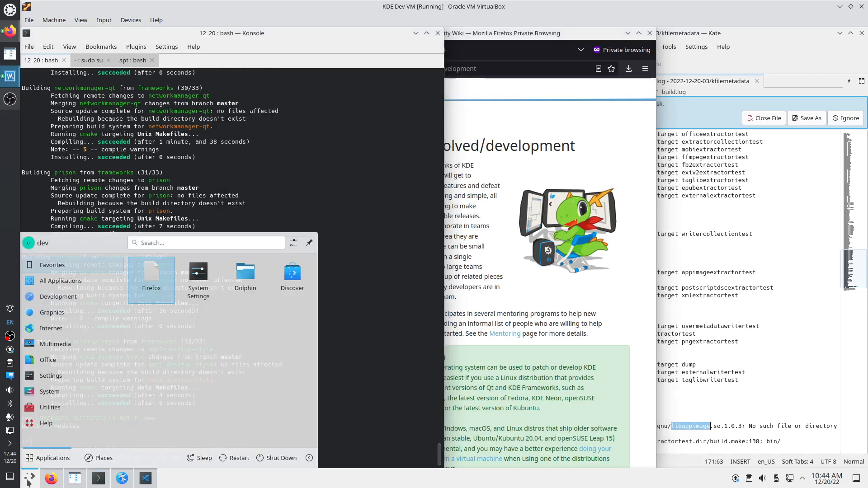
type("cal")
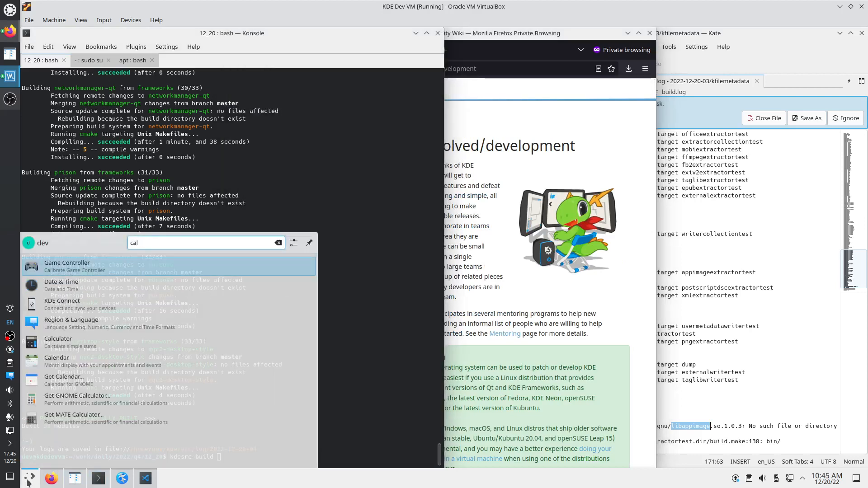
key("Down")
key("Down")
key("Down")
key("Down")
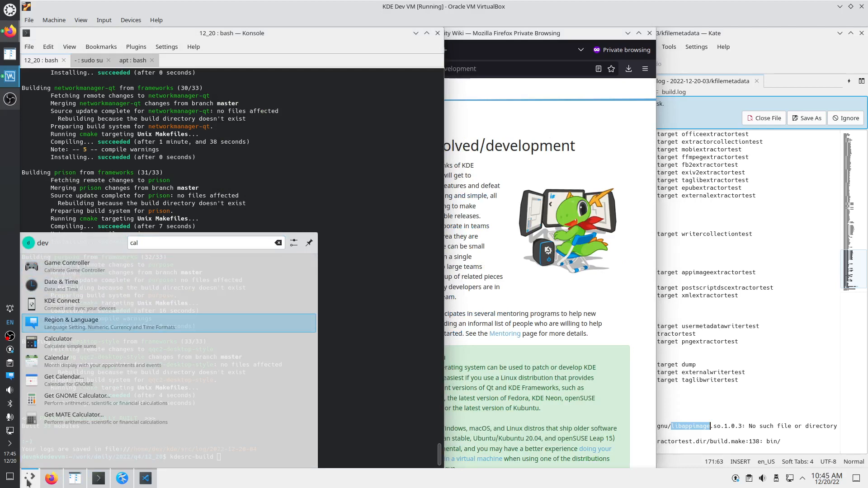
key("Return")
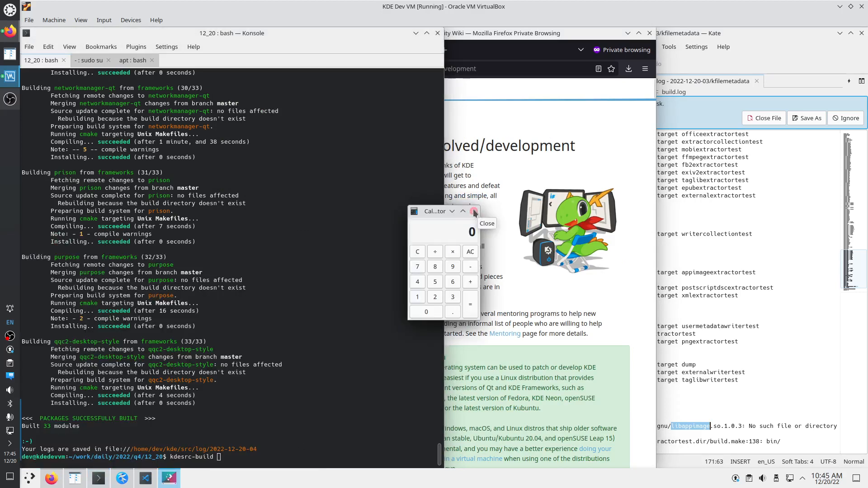
left_click_drag(476, 319, 563, 383)
left_click_drag(452, 216, 360, 237)
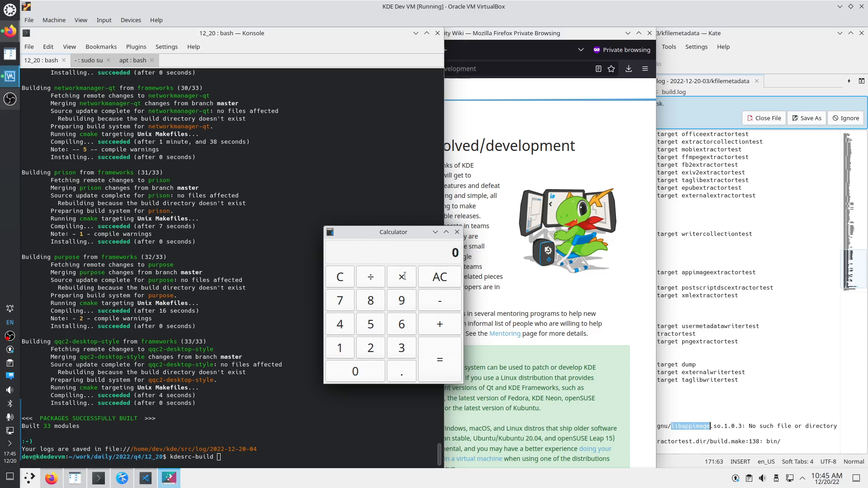
key("alt+d")
key("s")
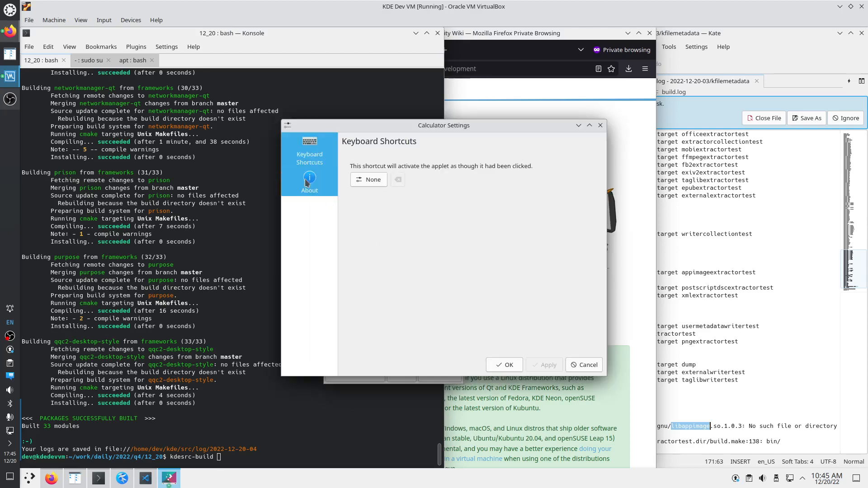
left_click(331, 194)
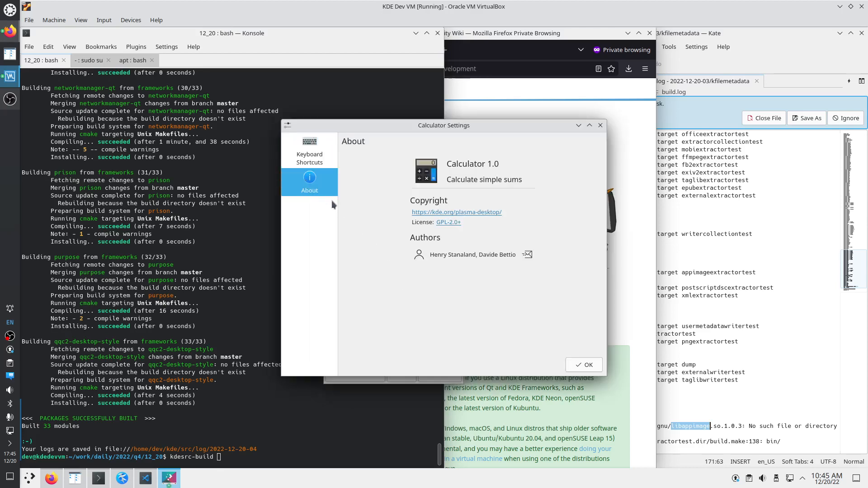
left_click(600, 126)
left_click(457, 232)
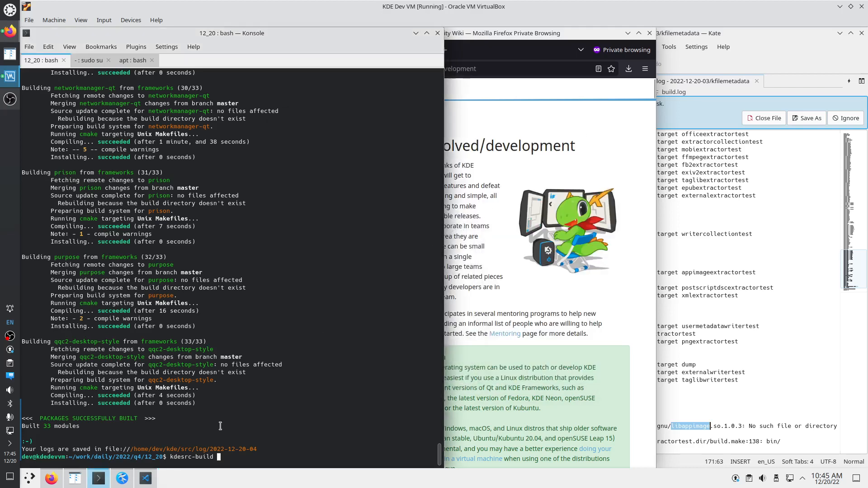
Build kcalc with 'kdesrc-build kcalc' and check the 25-module count in the output
type("kcalc")
key("Return")
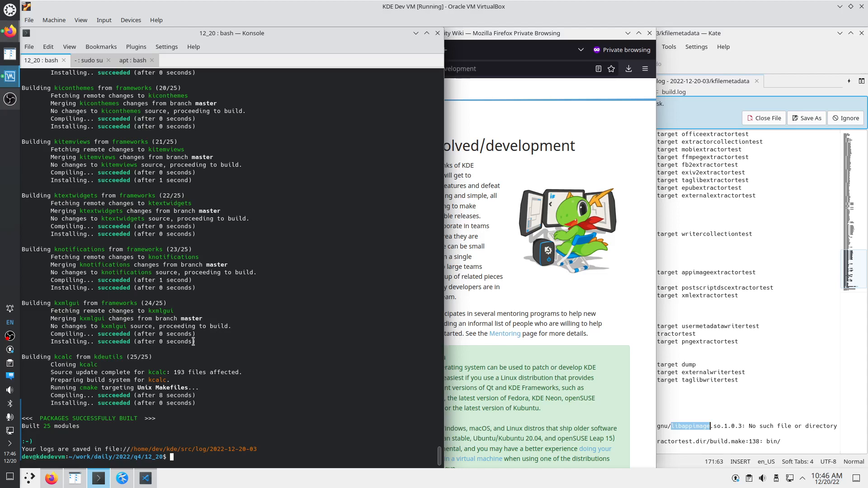
left_click_drag(202, 342, 68, 126)
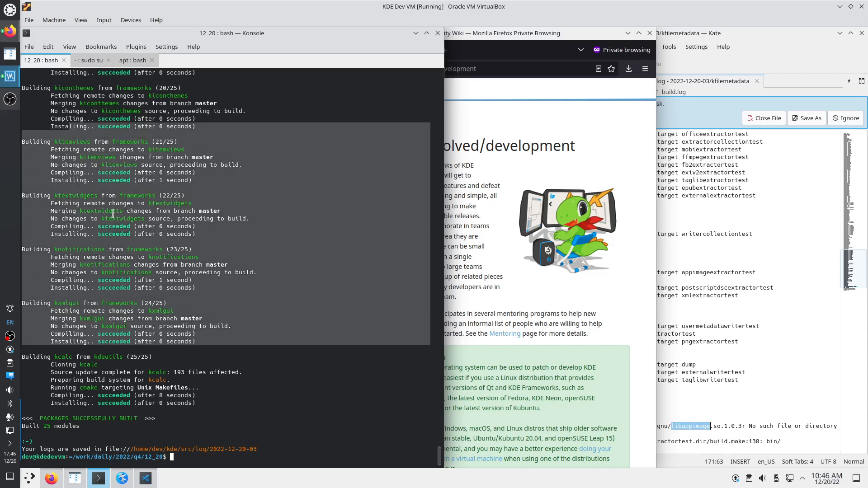
double_click(158, 304)
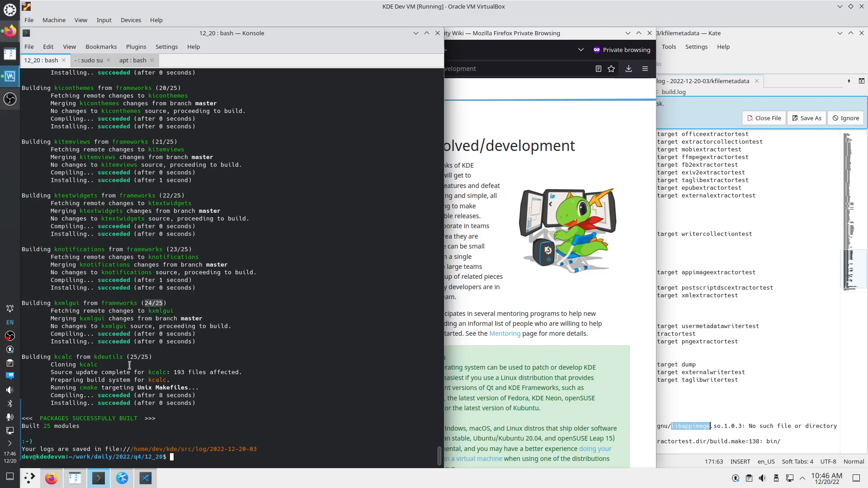
double_click(118, 303)
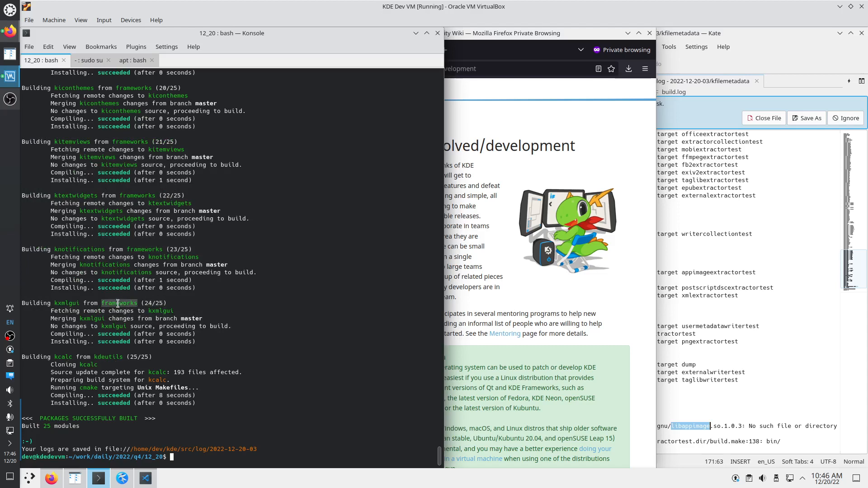
double_click(159, 302)
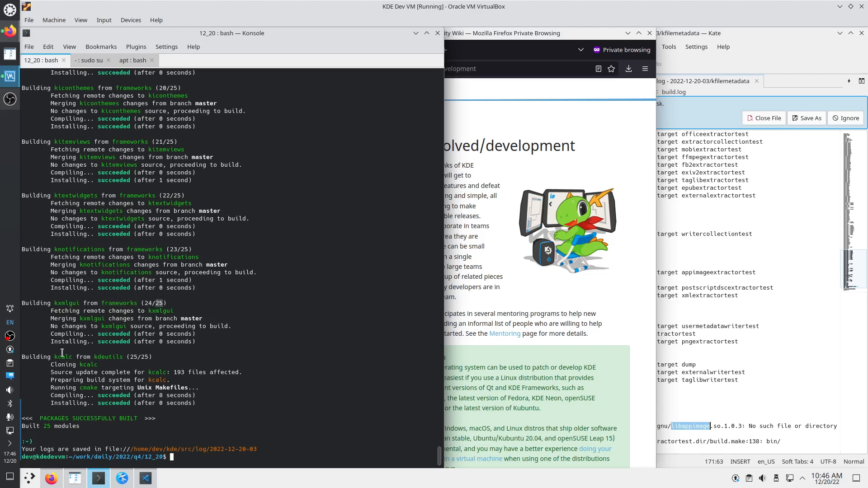
Review the kxmlgui and kcalc build steps in the output
left_click_drag(208, 341, 117, 103)
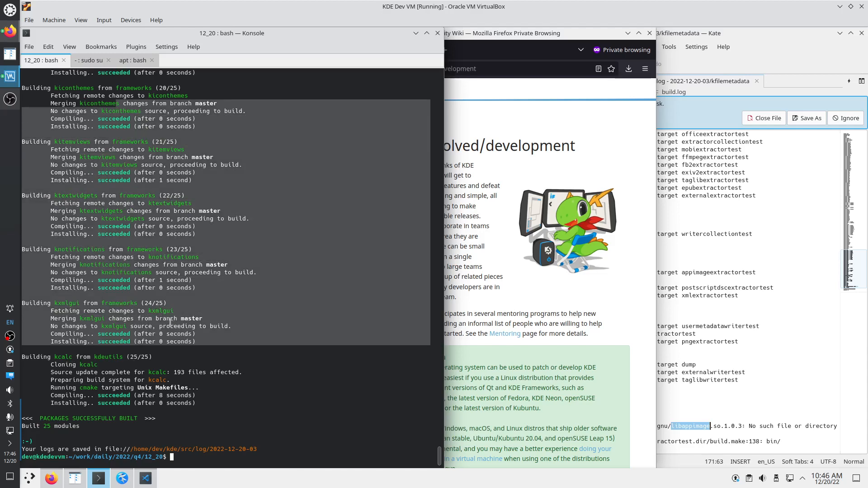
scroll(147, 251, "up", 6)
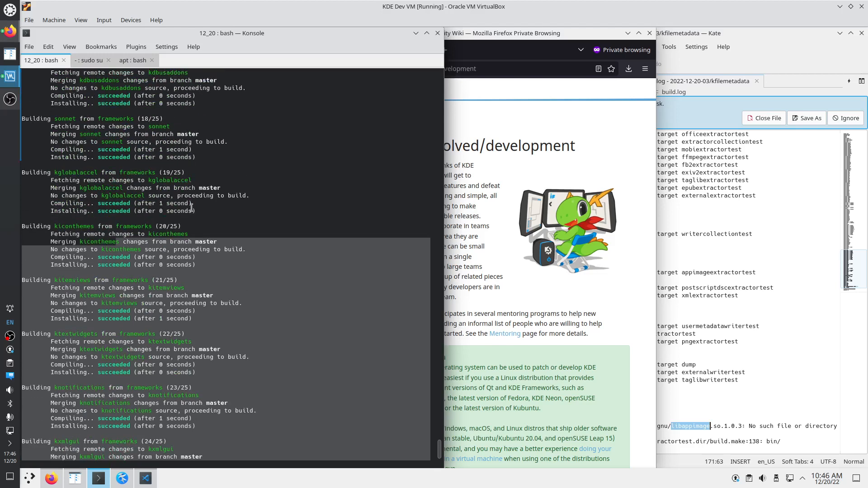
scroll(155, 173, "up", 2)
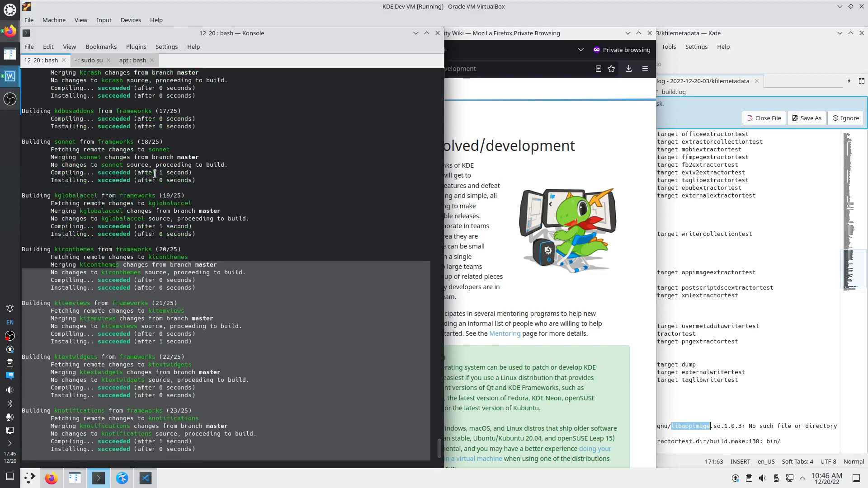
scroll(178, 280, "down", 8)
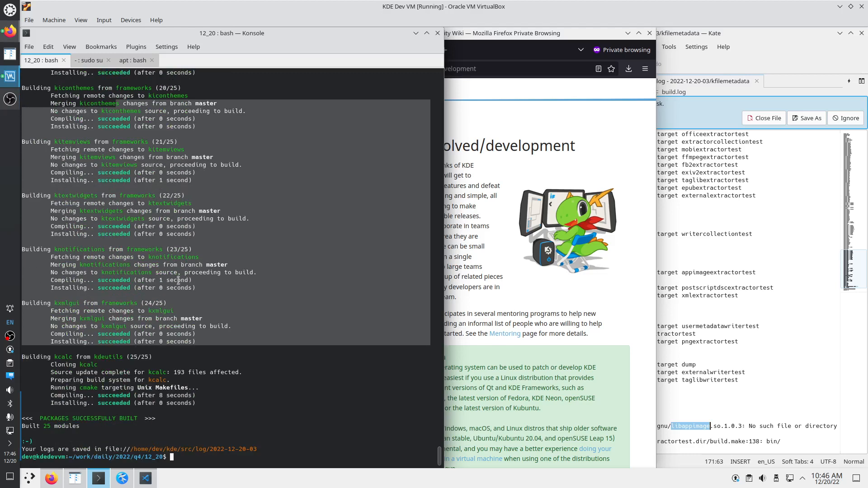
left_click(72, 358)
left_click_drag(52, 359, 111, 401)
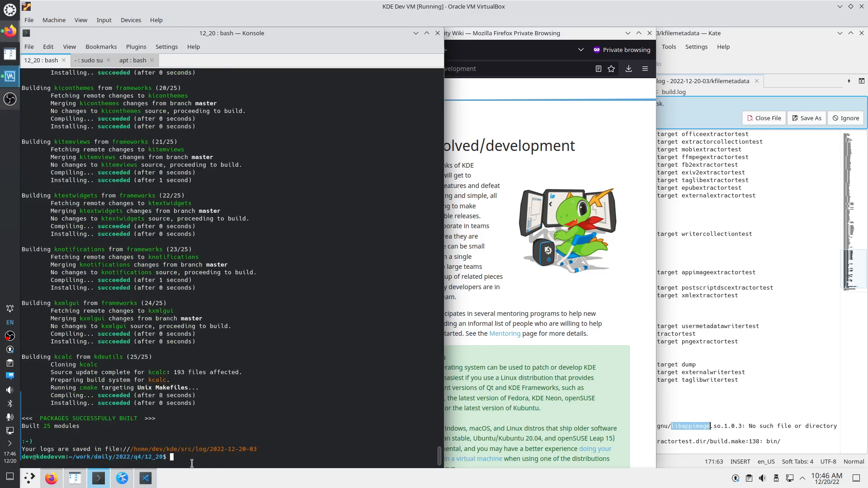
Launch KCalc with 'kdesrc-run kcalc' and view its About dialog's Frameworks and Qt versions
type("kdesrc-run kcalc")
key("Return")
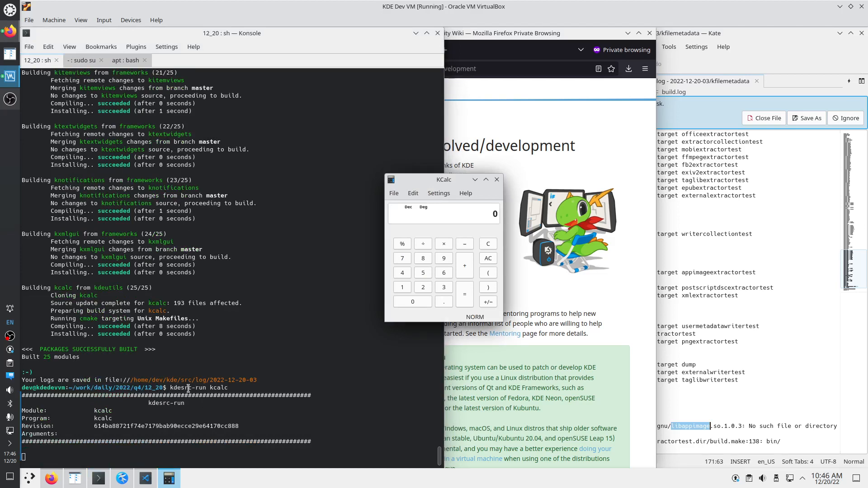
left_click(470, 199)
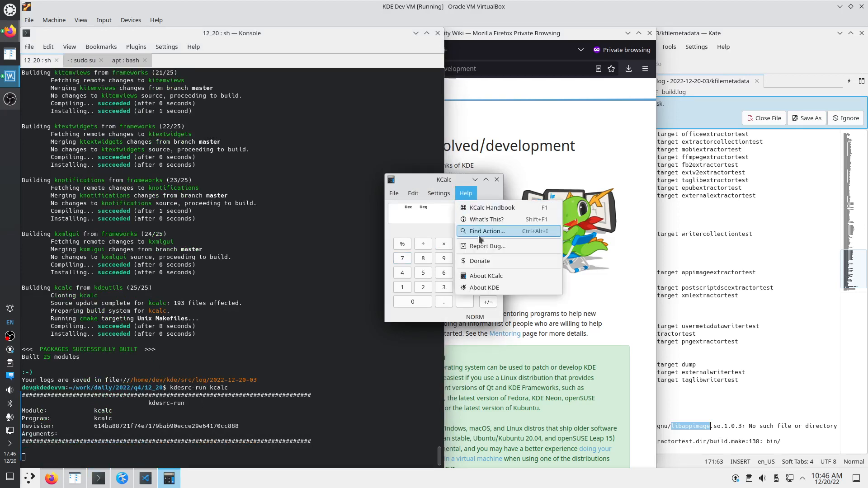
left_click(470, 276)
left_click(425, 197)
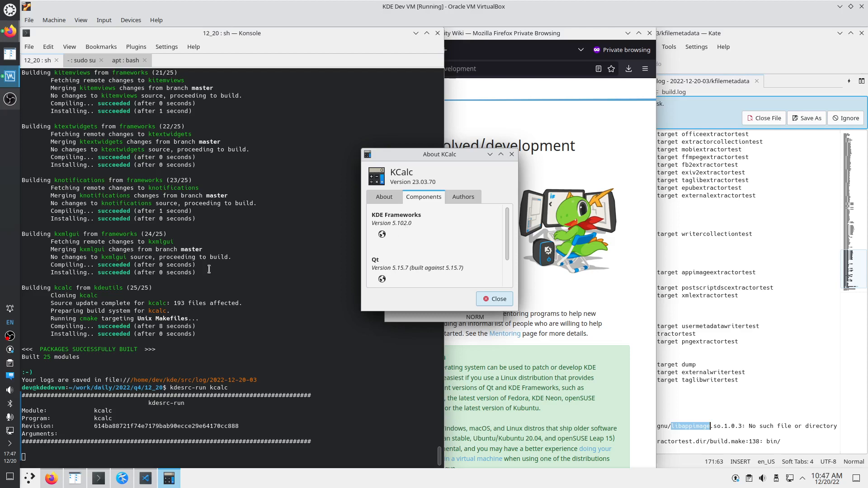
Check the copyright and license details, close the About dialog, and quit KCalc
left_click_drag(199, 270, 138, 102)
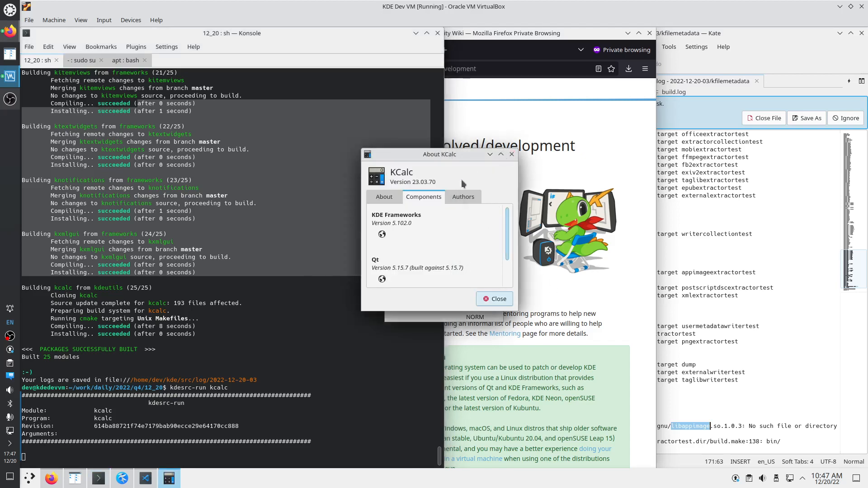
left_click(382, 198)
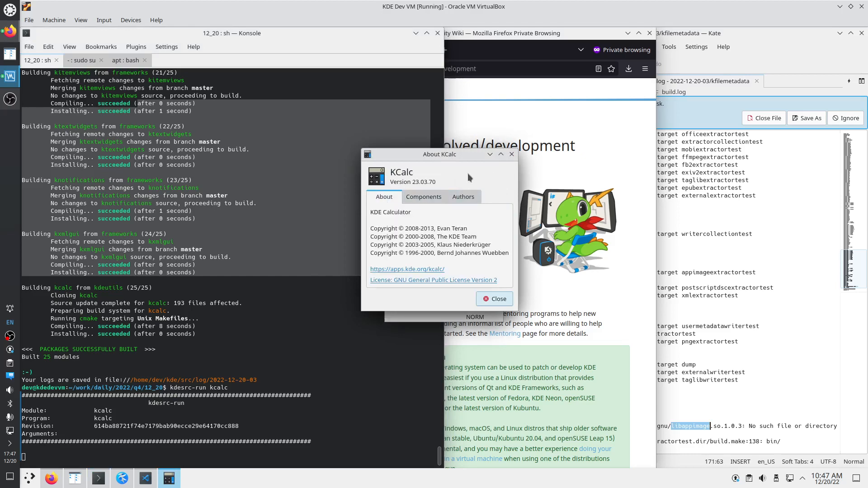
left_click(511, 156)
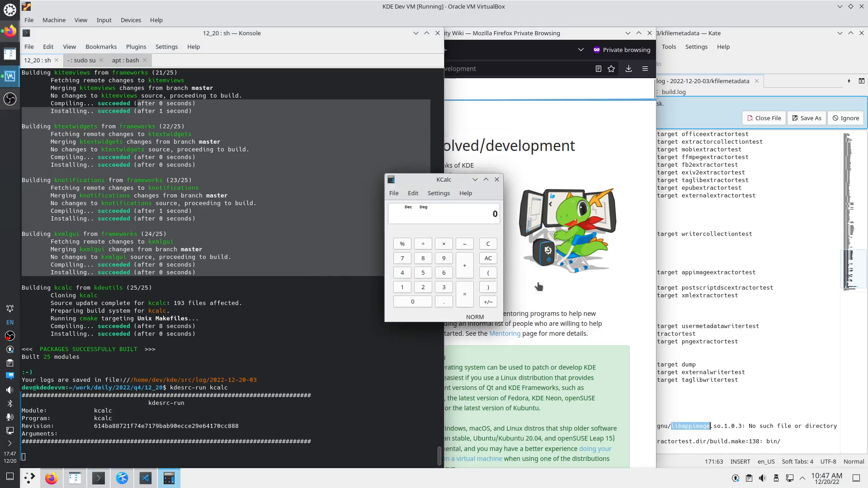
left_click(504, 182)
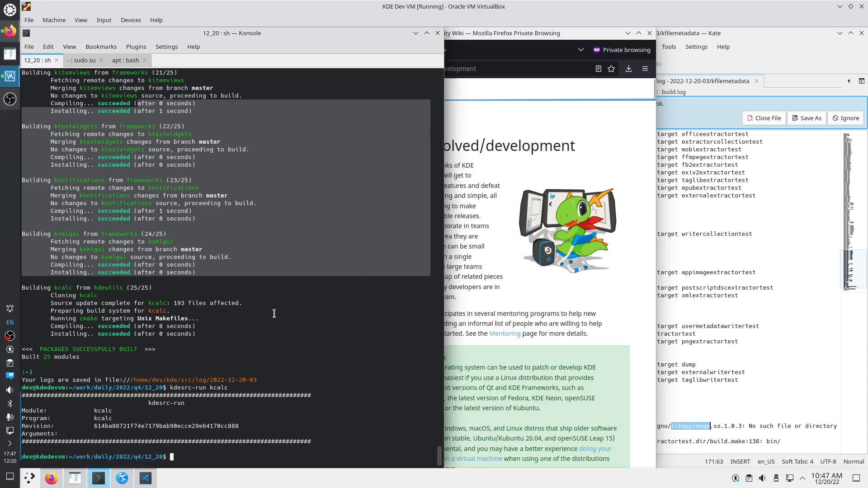